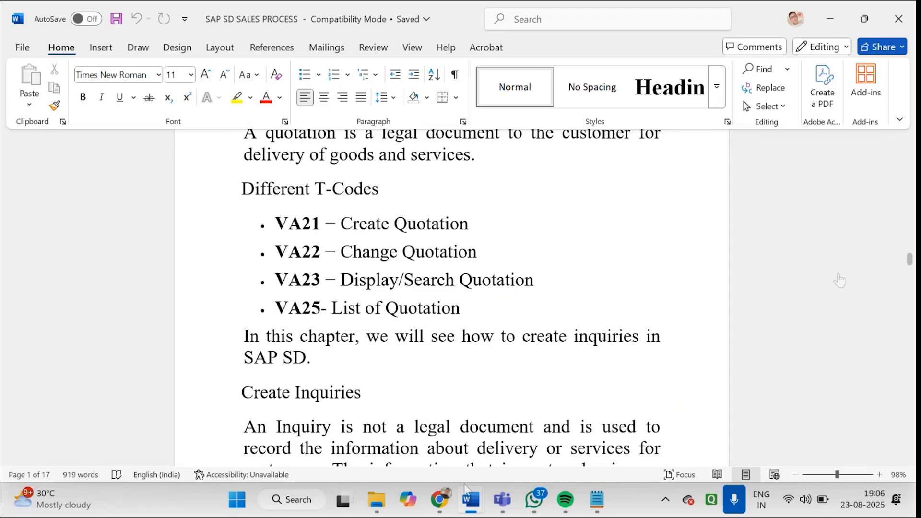
# Search the computer for SAP Logon and launch it
pyautogui.click(237, 499)
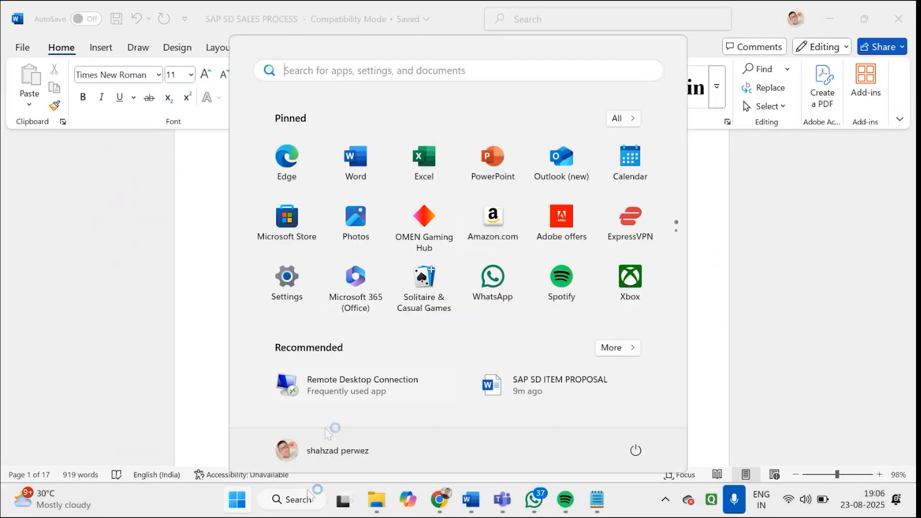
pyautogui.click(304, 503)
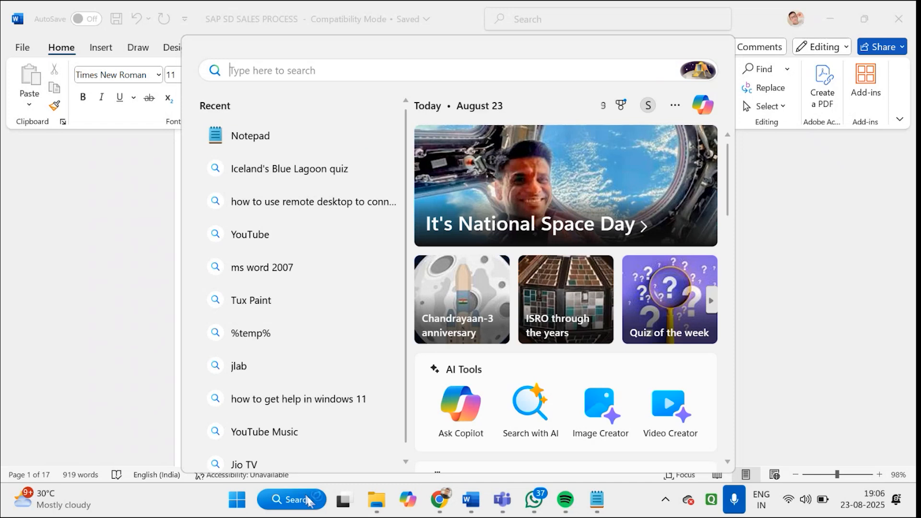
pyautogui.write('sa')
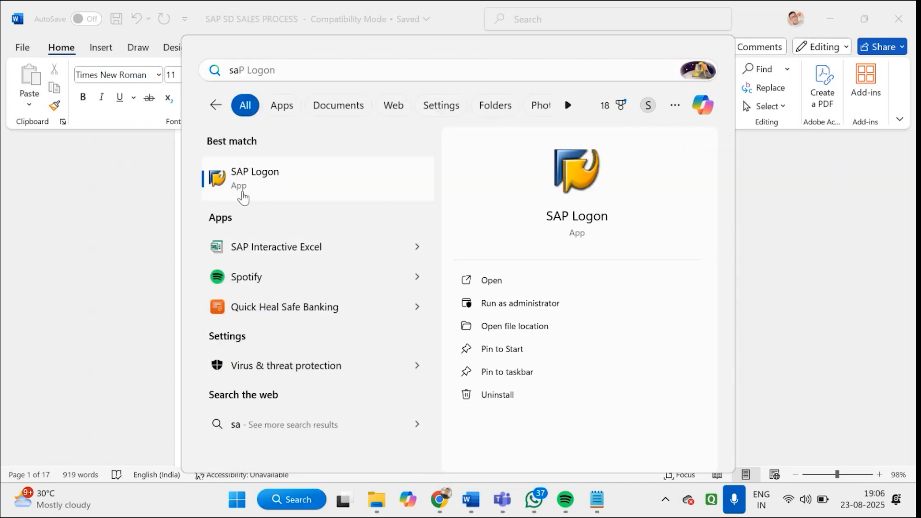
pyautogui.click(242, 195)
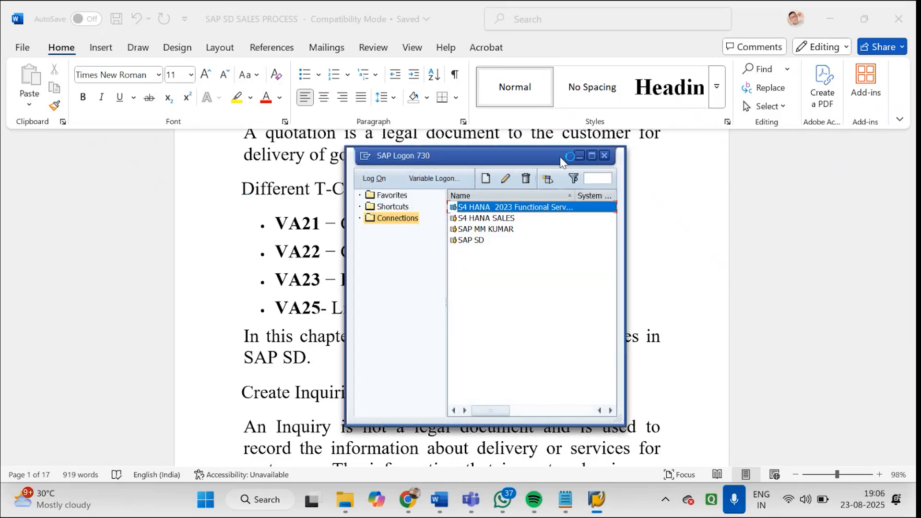
# Connect to the S4 HANA 2023 Functional Server system and log on with the user name and account password
pyautogui.doubleClick(545, 208)
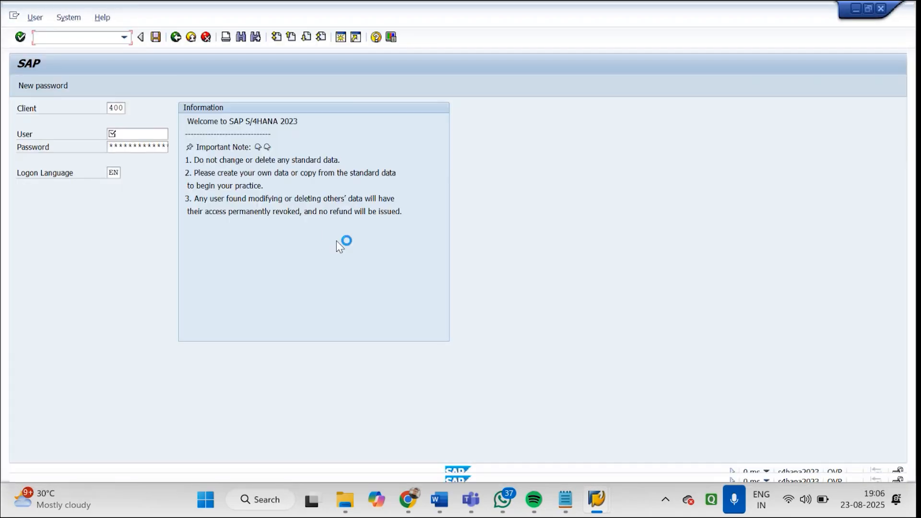
pyautogui.click(135, 135)
pyautogui.click(135, 146)
pyautogui.click(140, 144)
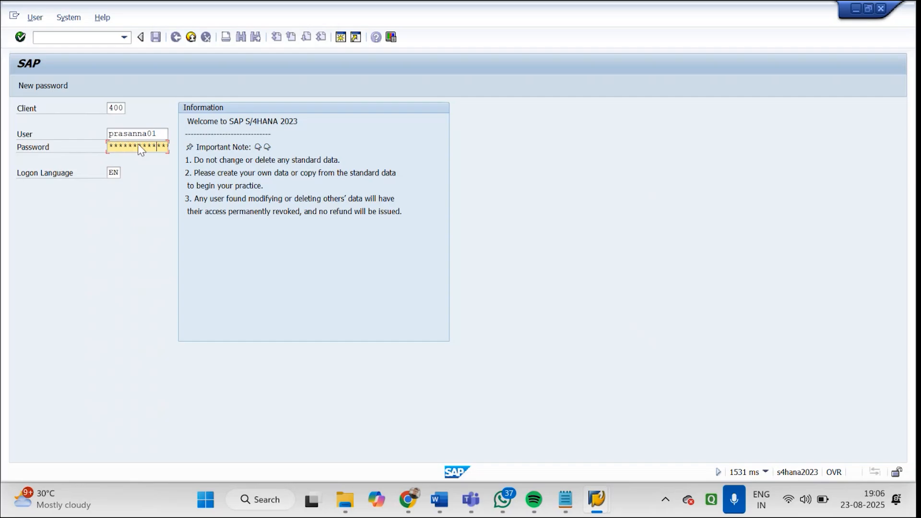
pyautogui.press('Return')
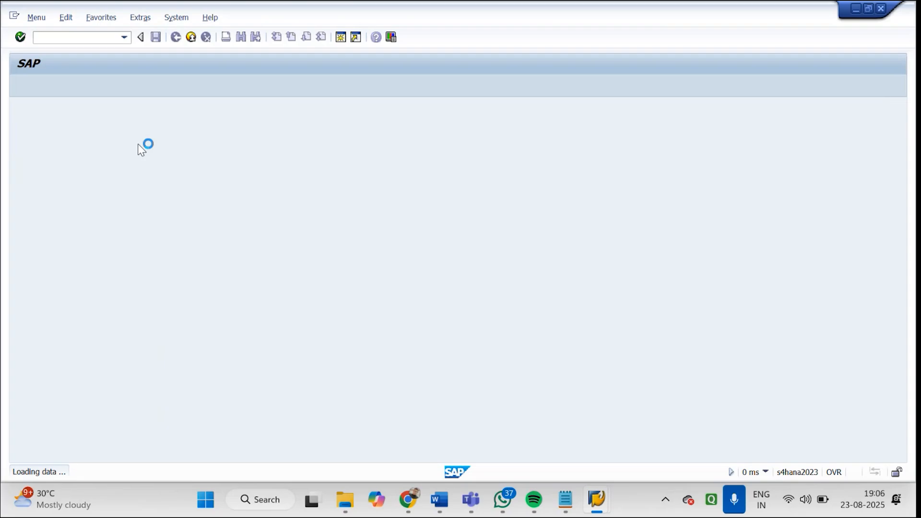
# Start transaction VA22, find the quotation by sales organization GDS1 and open it for changing
pyautogui.write('VA22')
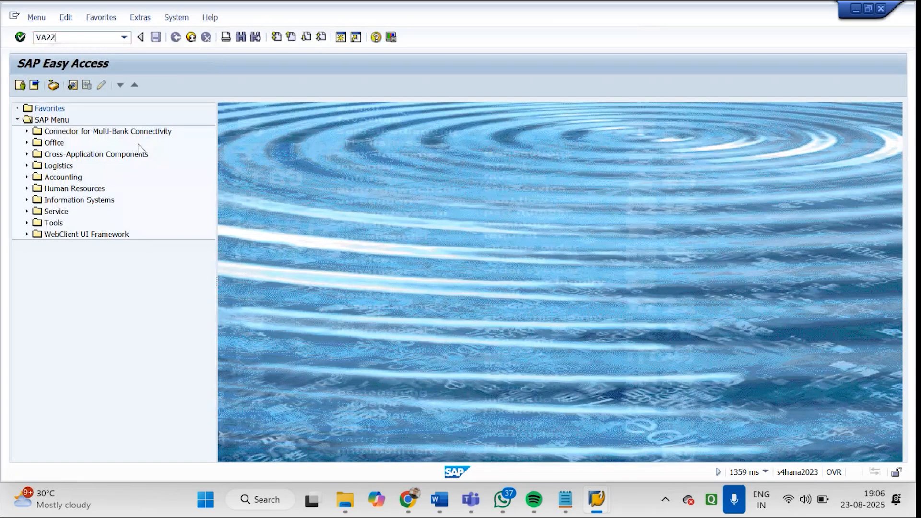
pyautogui.press('Return')
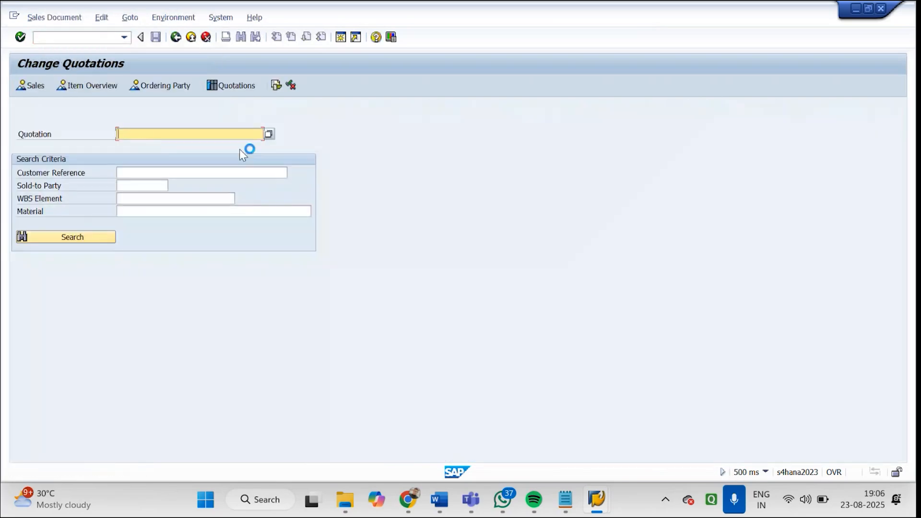
pyautogui.click(267, 134)
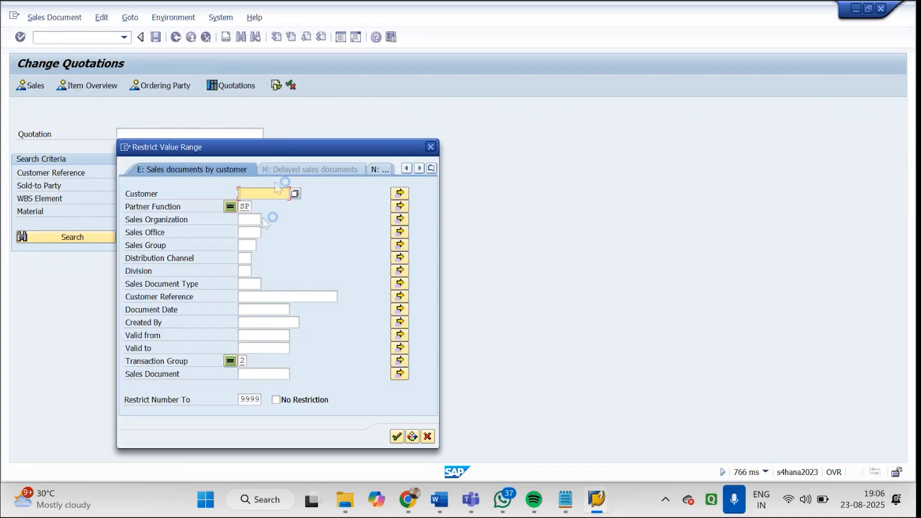
pyautogui.click(252, 219)
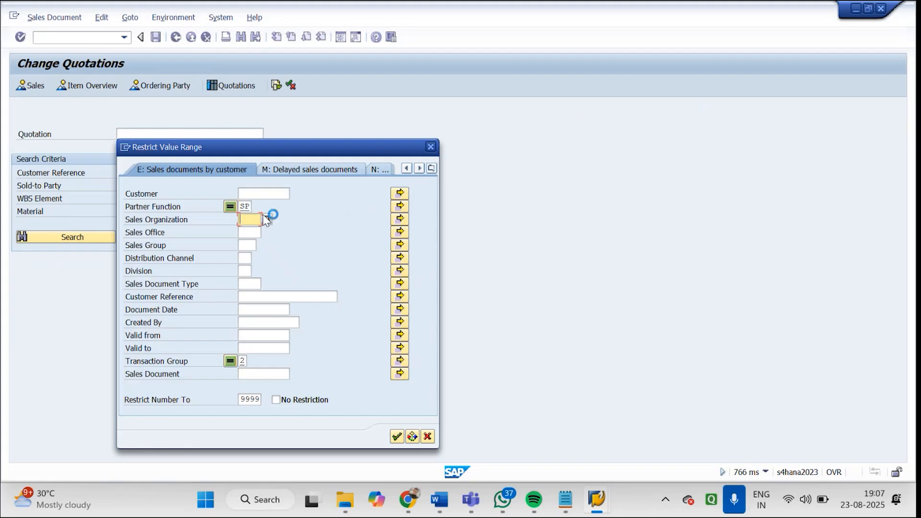
pyautogui.click(264, 216)
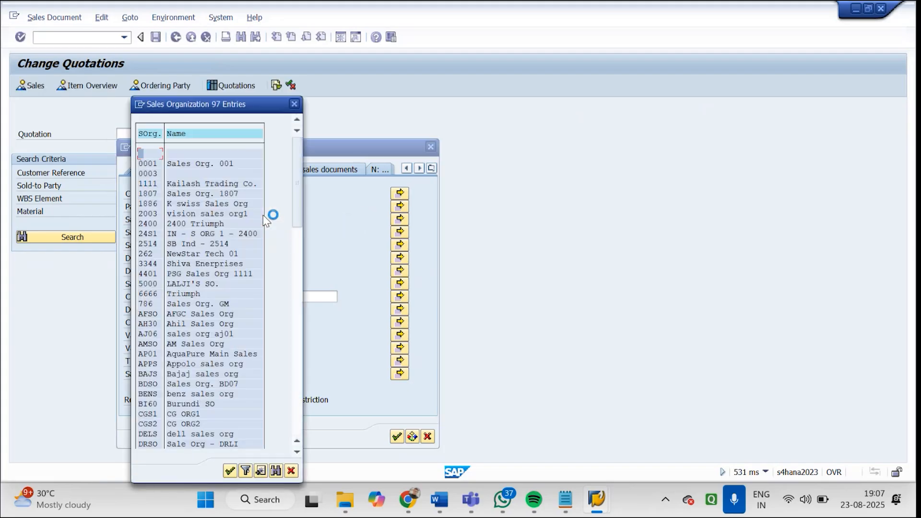
pyautogui.moveTo(301, 217); pyautogui.dragTo(293, 332)
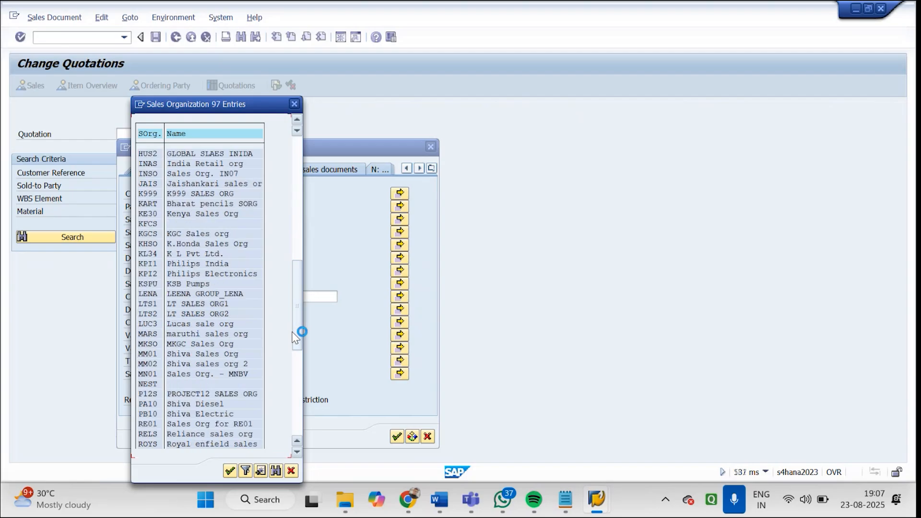
pyautogui.click(298, 230)
pyautogui.doubleClick(150, 385)
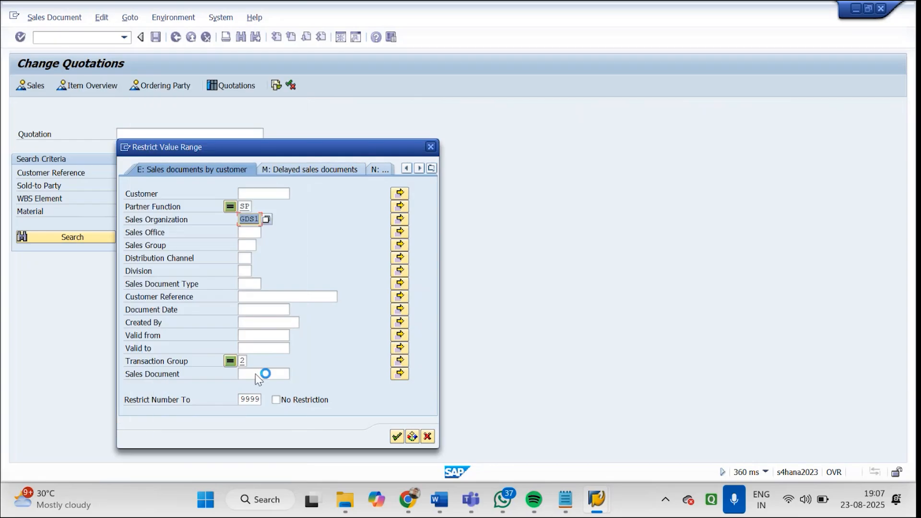
pyautogui.click(397, 437)
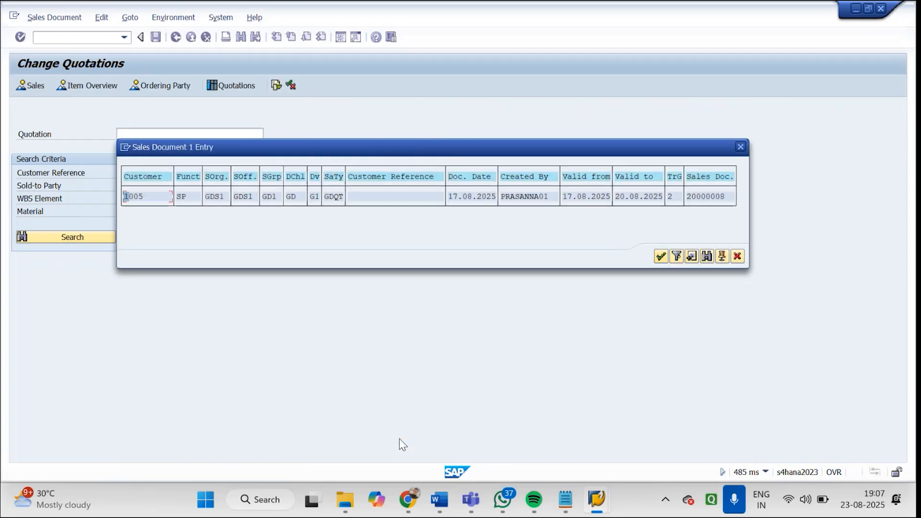
pyautogui.doubleClick(125, 198)
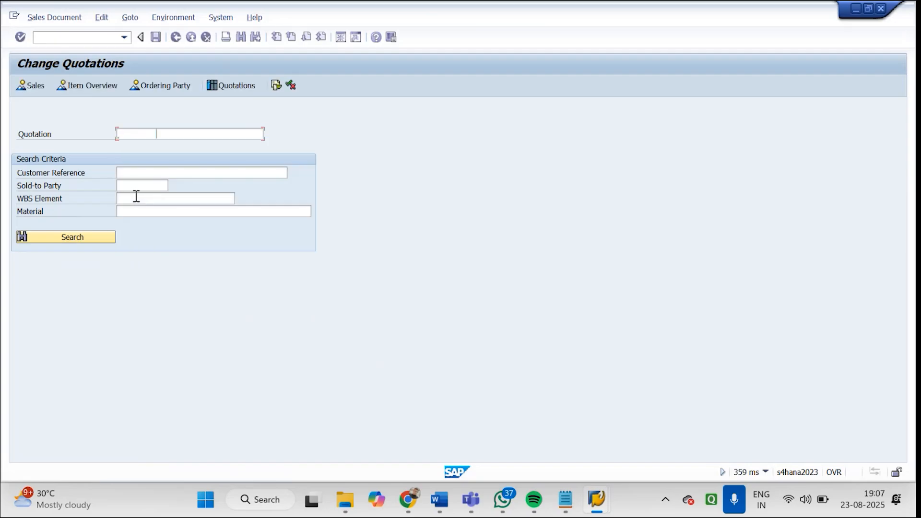
pyautogui.press('Return')
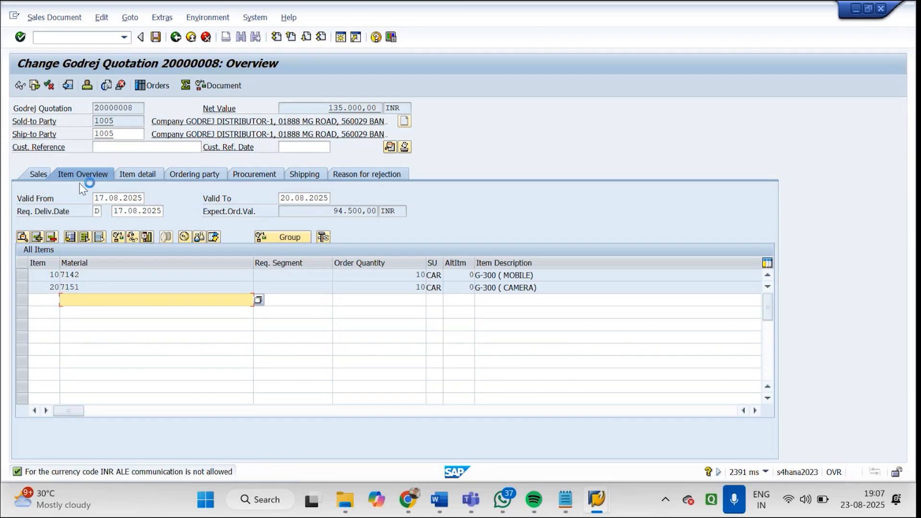
# Examine the quotation's document flow, including its follow-on Godrej order, and leave the quotation without changes
pyautogui.click(40, 84)
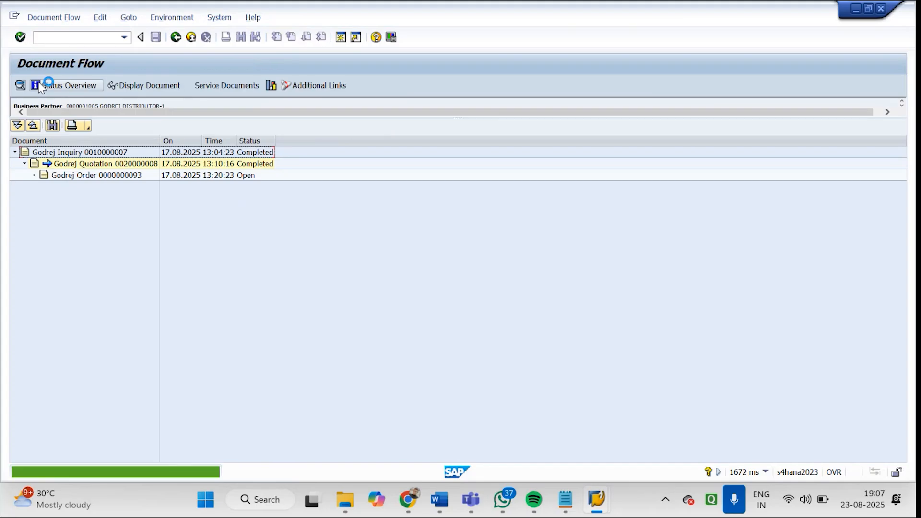
pyautogui.click(223, 164)
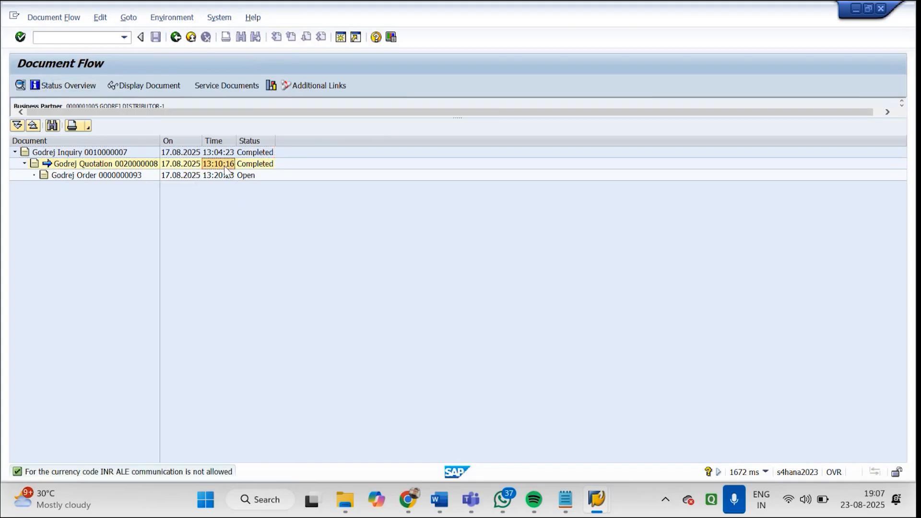
pyautogui.click(141, 178)
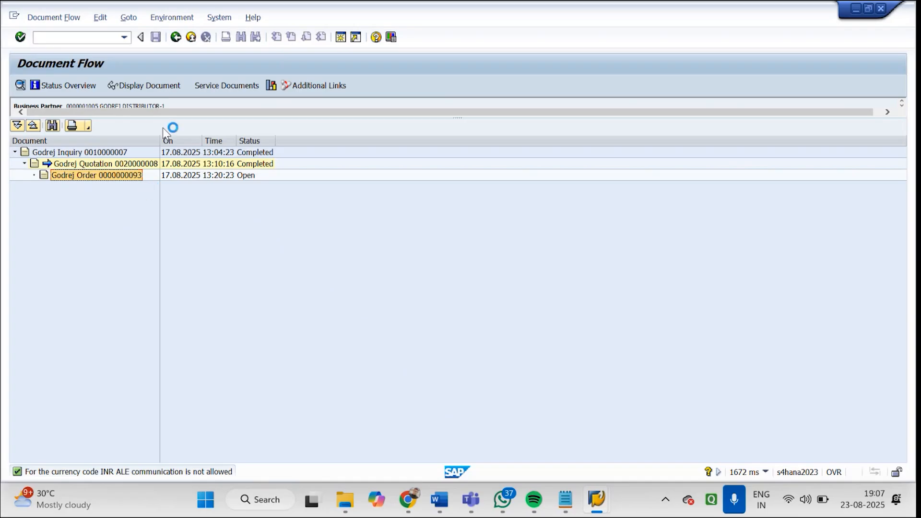
pyautogui.click(176, 38)
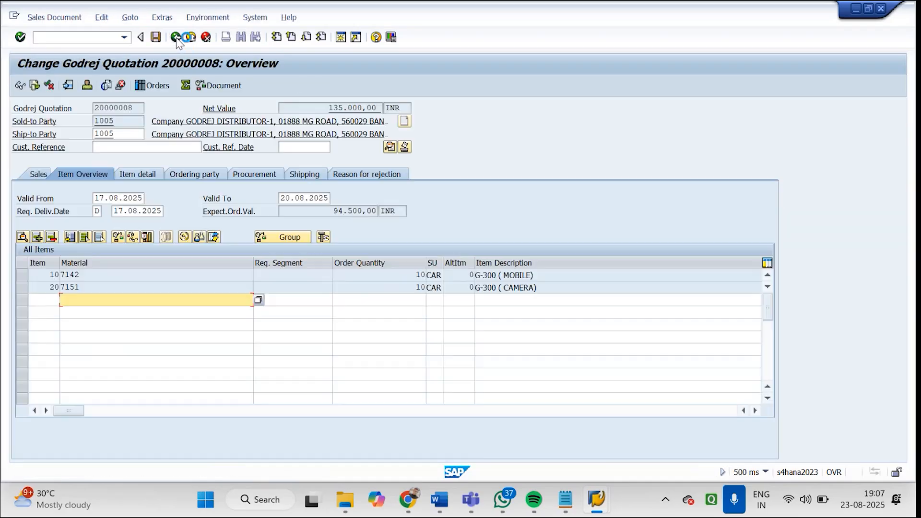
pyautogui.click(176, 38)
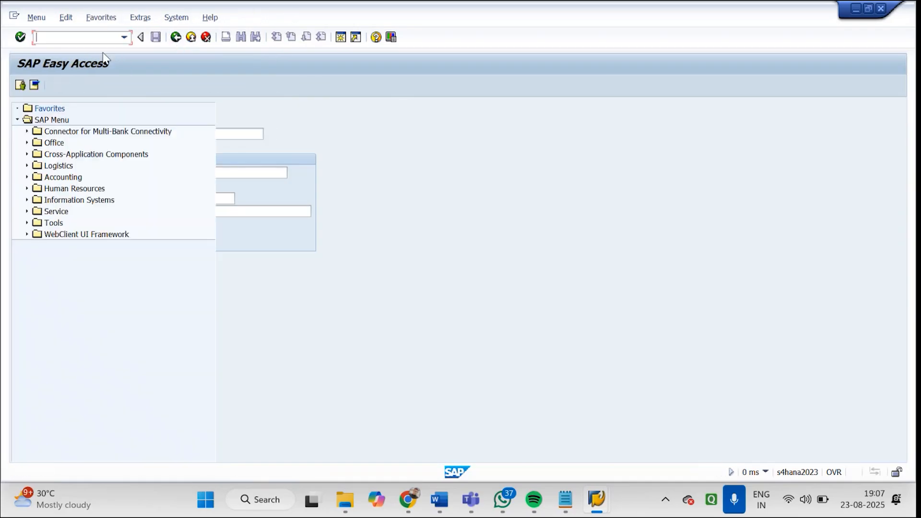
# Start transaction VA02, find the sales order by sales organization GDS1 and open it for changing
pyautogui.write('VA02')
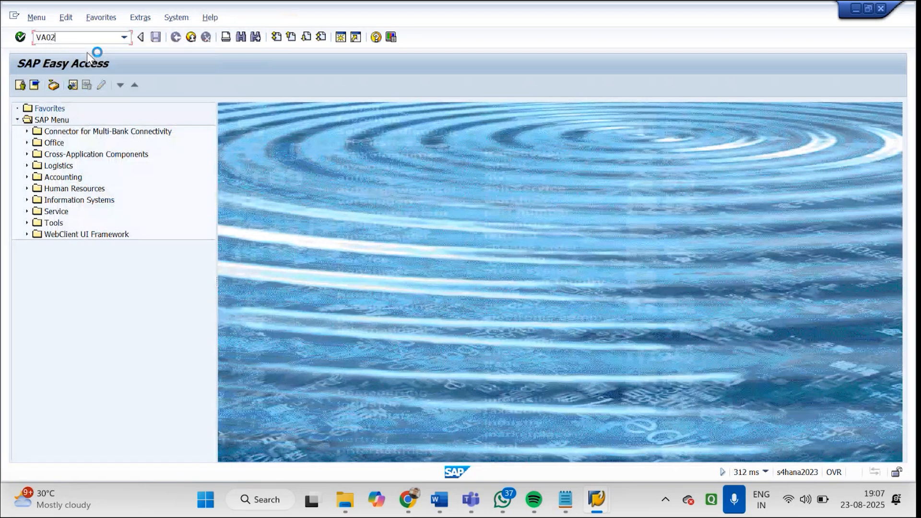
pyautogui.press('Return')
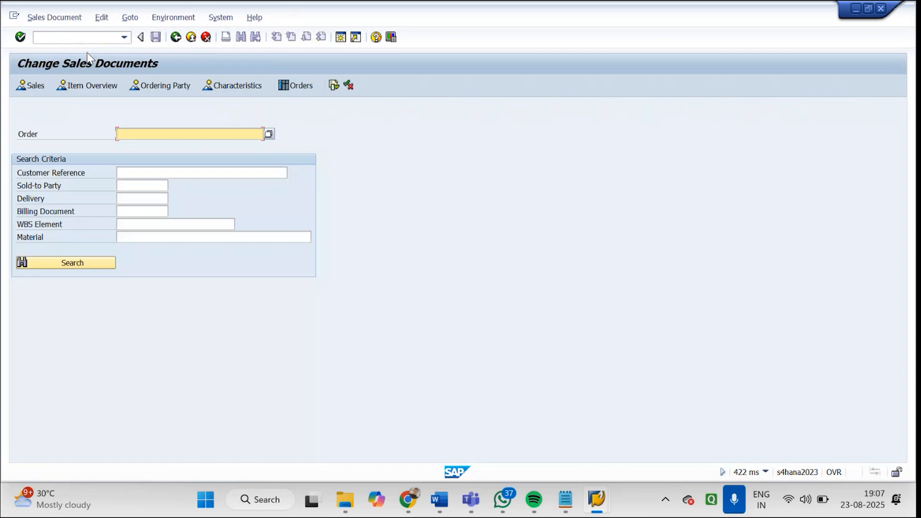
pyautogui.click(269, 134)
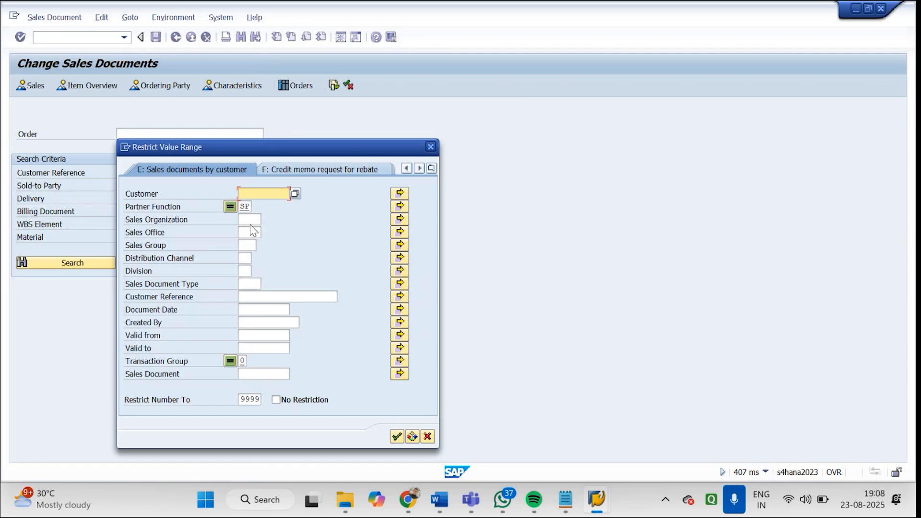
pyautogui.click(249, 220)
pyautogui.write('GDS')
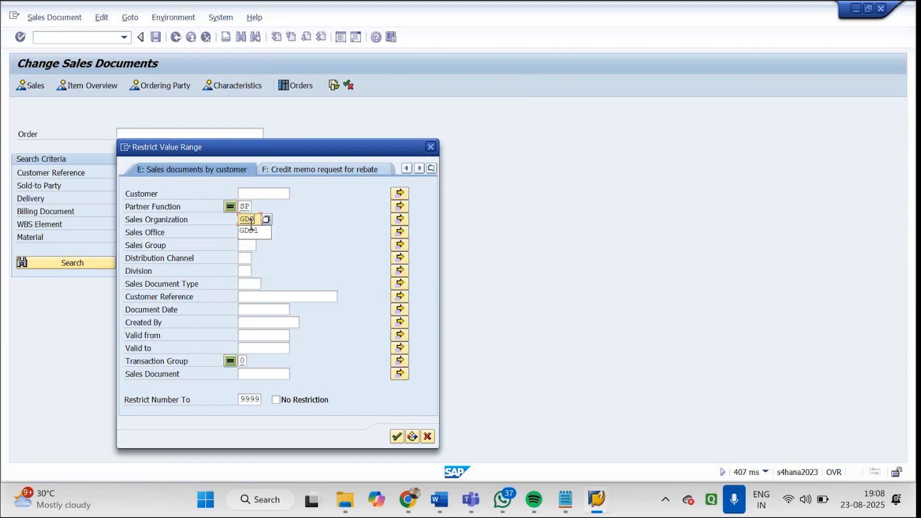
pyautogui.write('1')
pyautogui.press('Return')
pyautogui.doubleClick(203, 197)
pyautogui.press('Return')
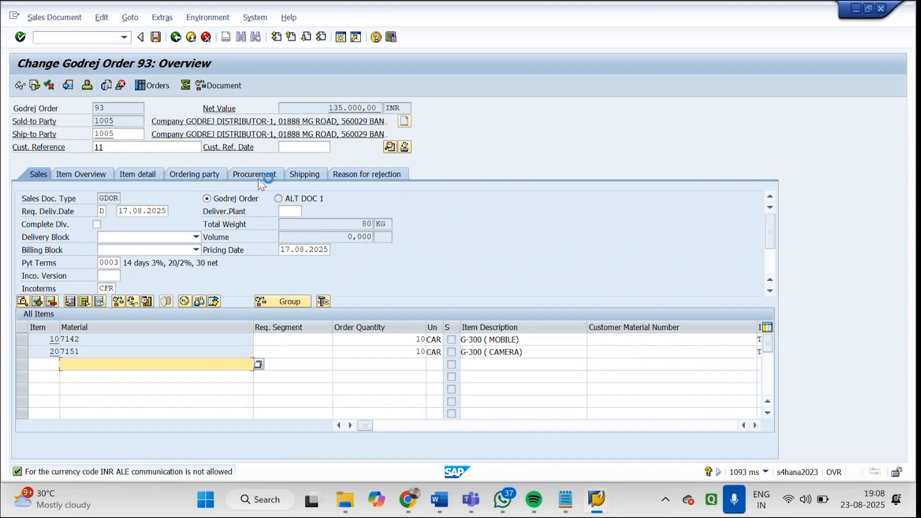
# Check the order's header shipping data and the long text of the currency message, and return to the overview
pyautogui.click(390, 146)
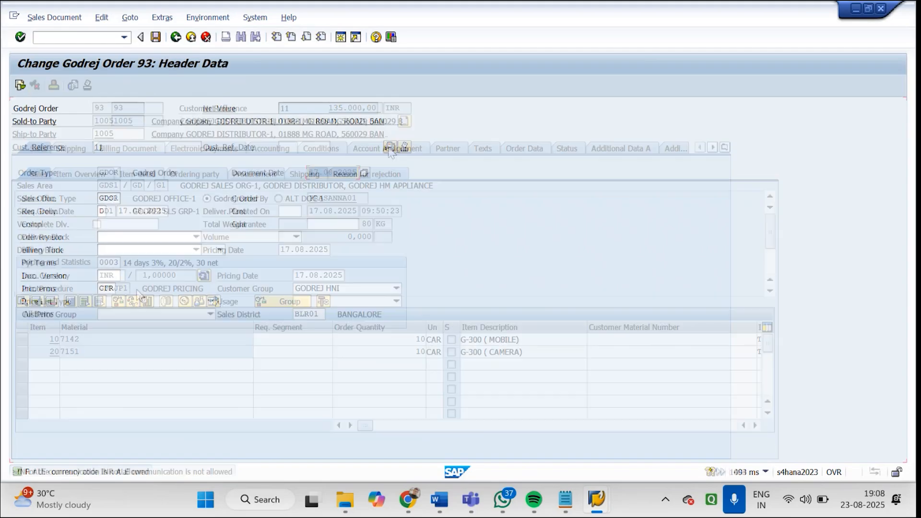
pyautogui.click(165, 476)
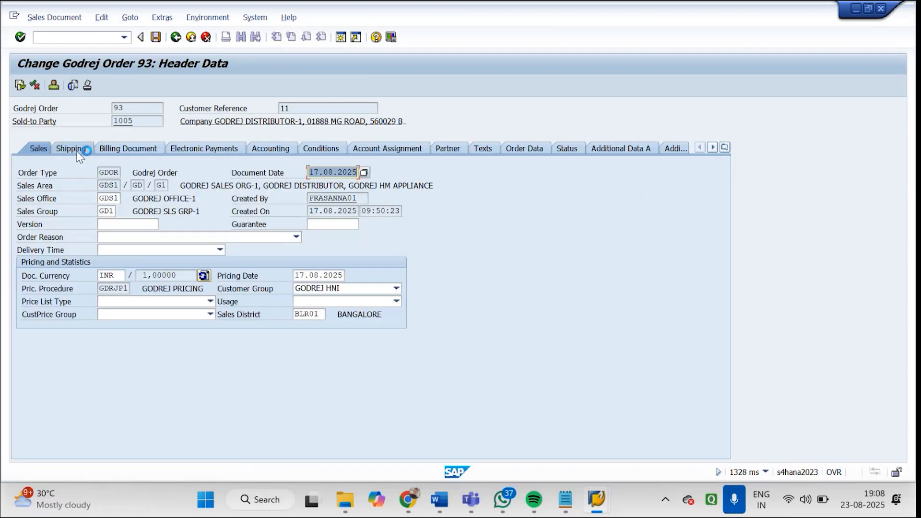
pyautogui.click(76, 152)
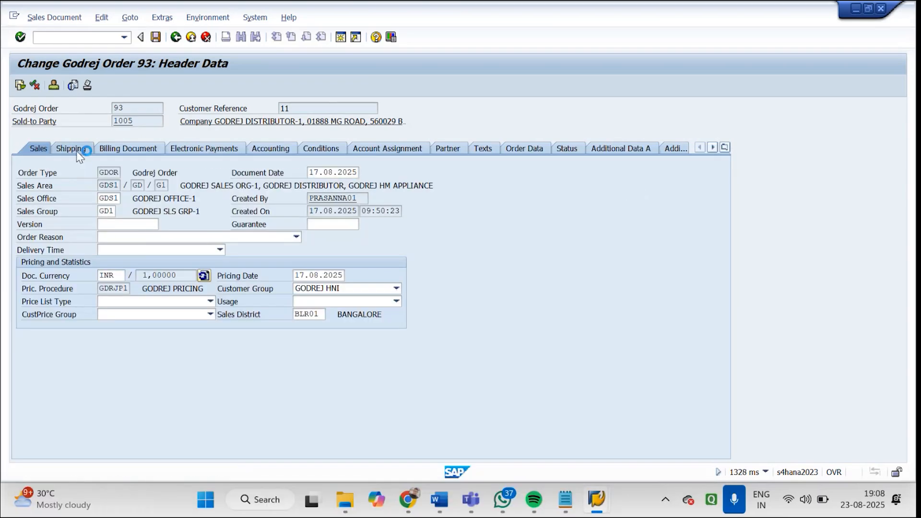
pyautogui.click(176, 37)
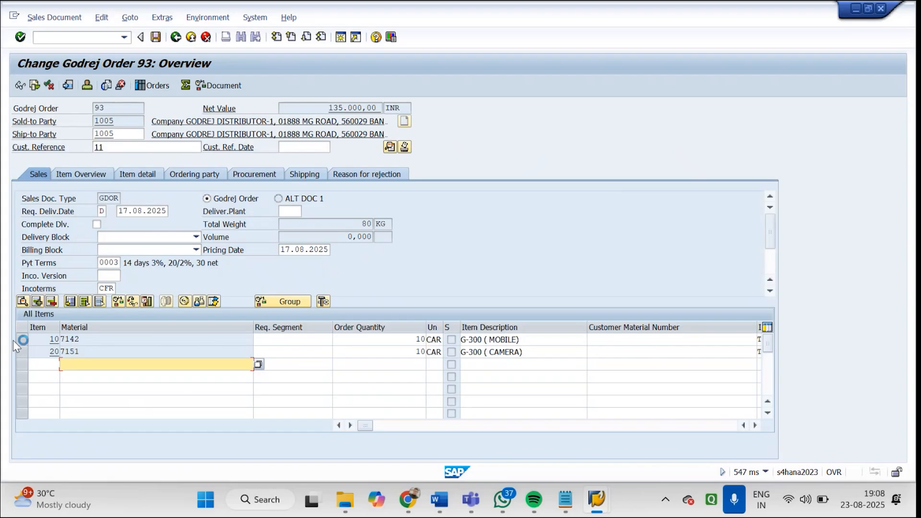
# Set the storage location to GDS1 in the shipping data of item 10, the G-300 (MOBILE)
pyautogui.click(94, 339)
pyautogui.doubleClick(94, 339)
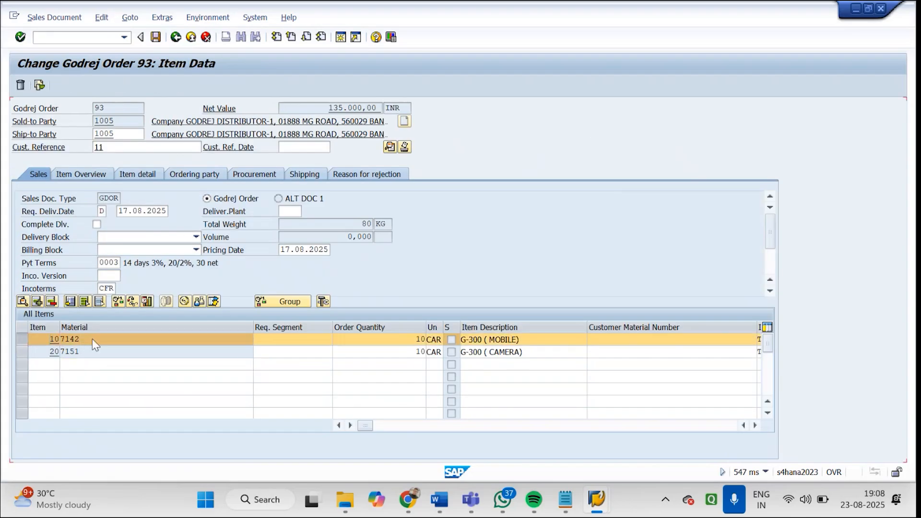
pyautogui.click(134, 162)
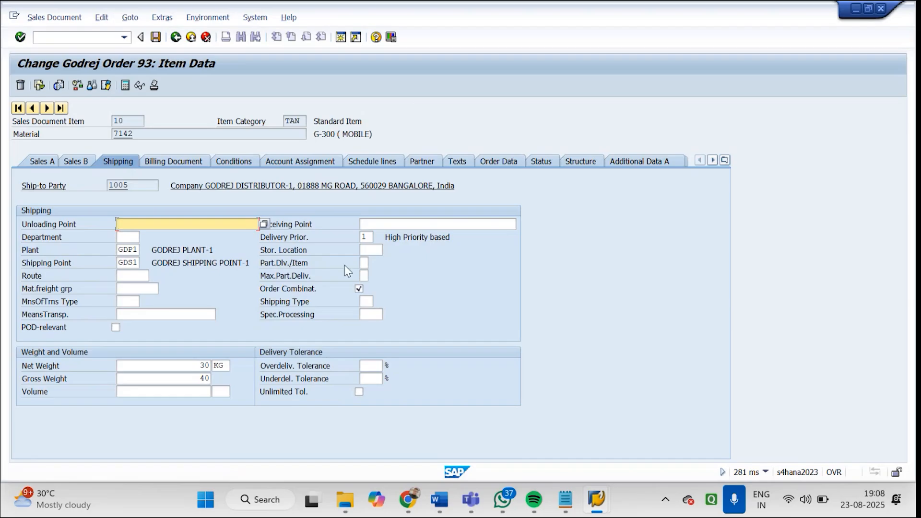
pyautogui.click(370, 250)
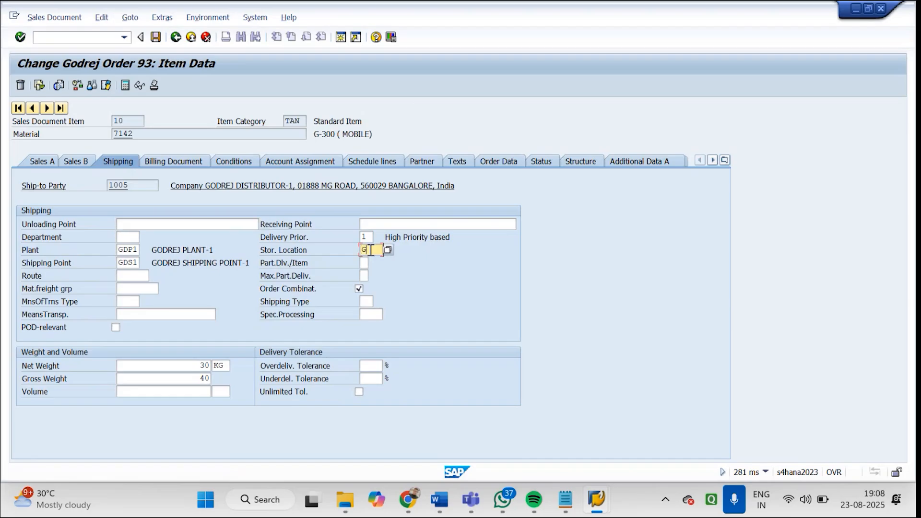
pyautogui.click(389, 251)
pyautogui.press('Return')
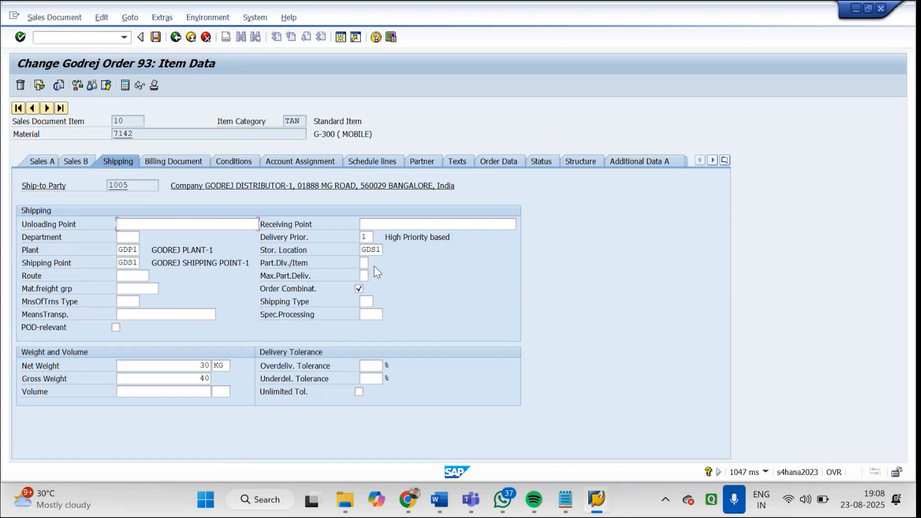
# Add condition type K007 (Customer Discount) with an amount of 1% to the pricing conditions of item 10
pyautogui.click(182, 162)
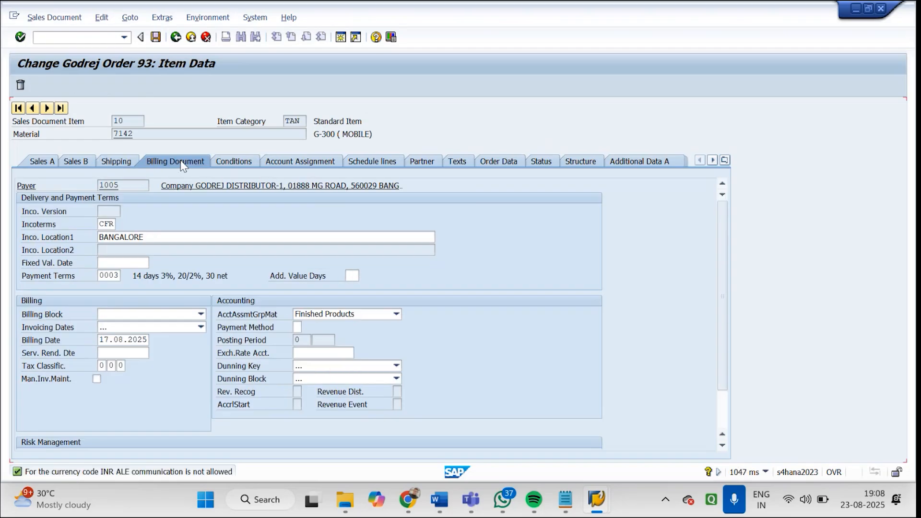
pyautogui.click(249, 164)
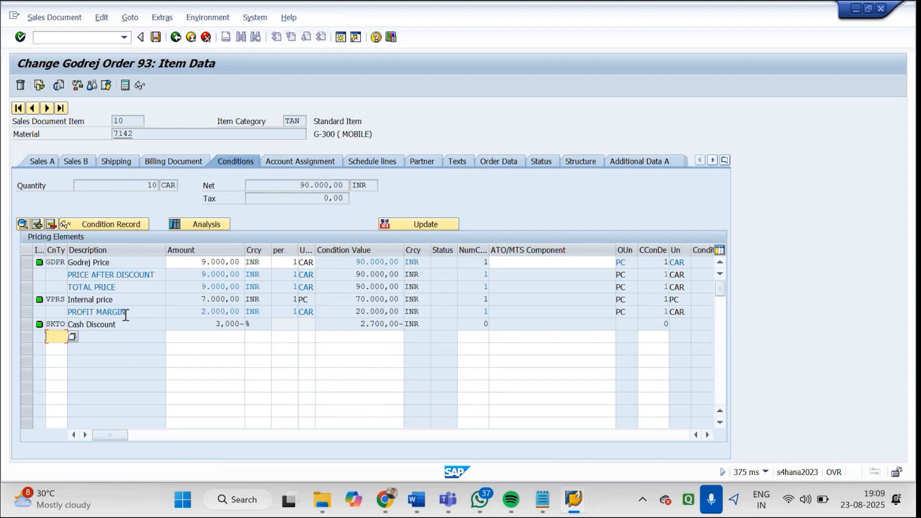
pyautogui.click(74, 336)
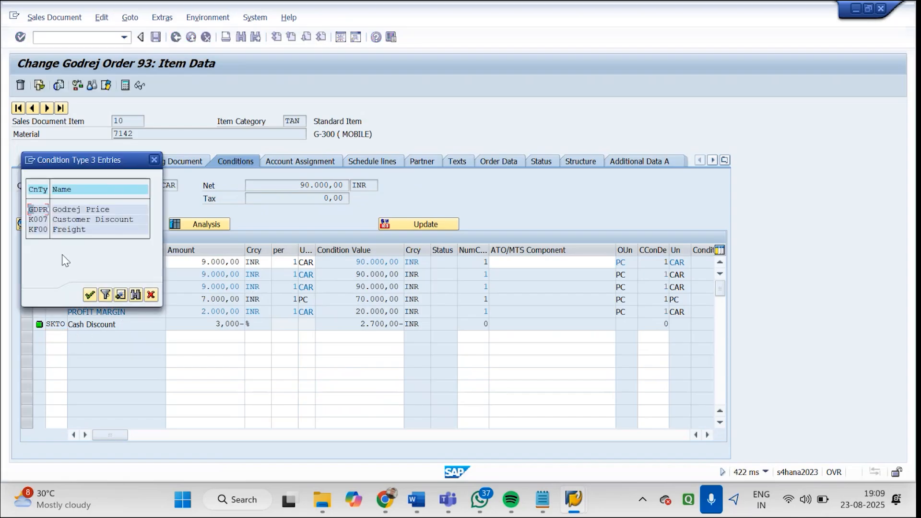
pyautogui.doubleClick(77, 223)
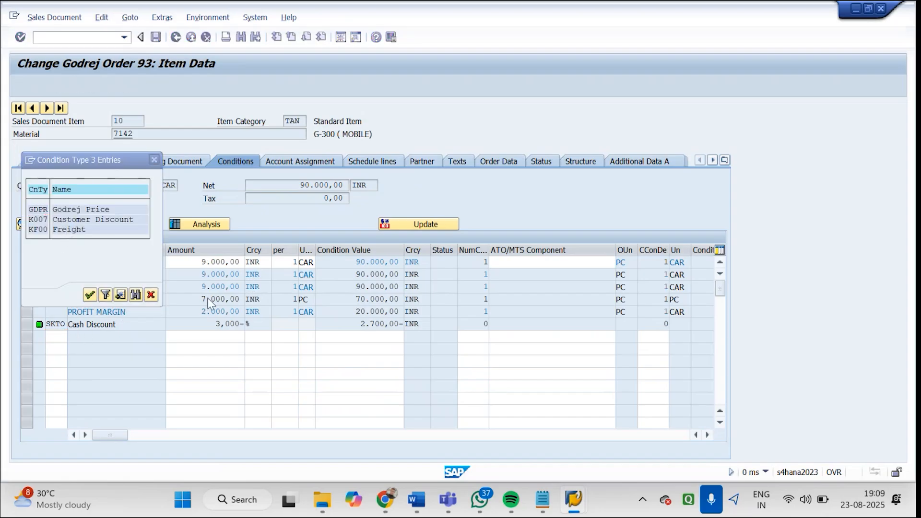
pyautogui.click(222, 336)
pyautogui.write('1')
pyautogui.press('Return')
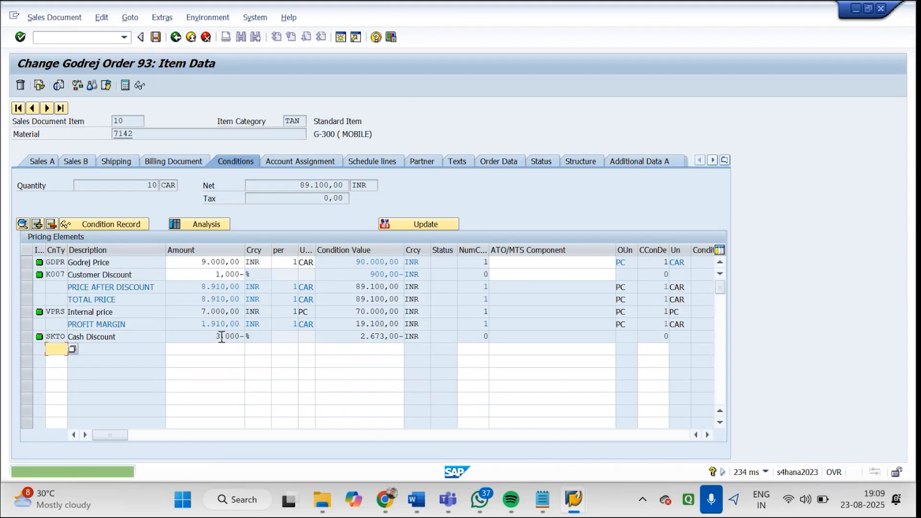
# Set the delivery date of item 10's first schedule line to 23.08.2025
pyautogui.click(336, 162)
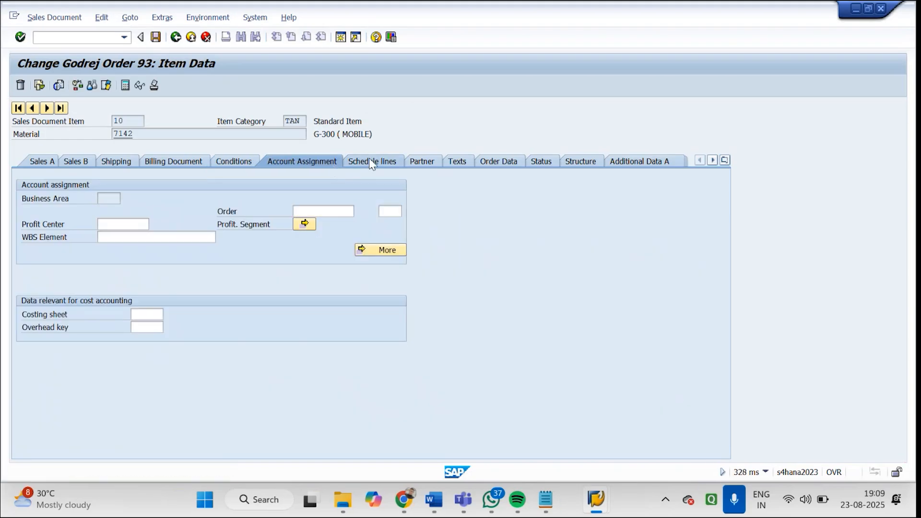
pyautogui.click(370, 161)
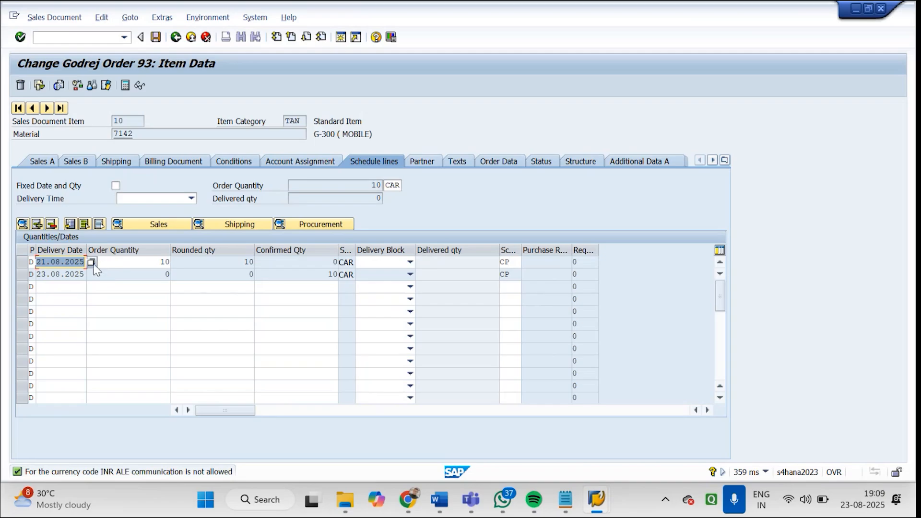
pyautogui.click(91, 261)
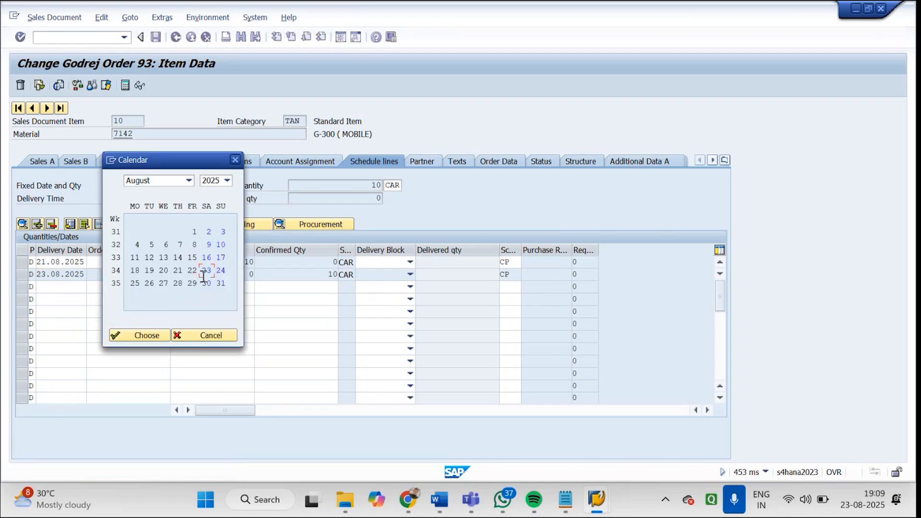
pyautogui.doubleClick(204, 274)
pyautogui.press('Return')
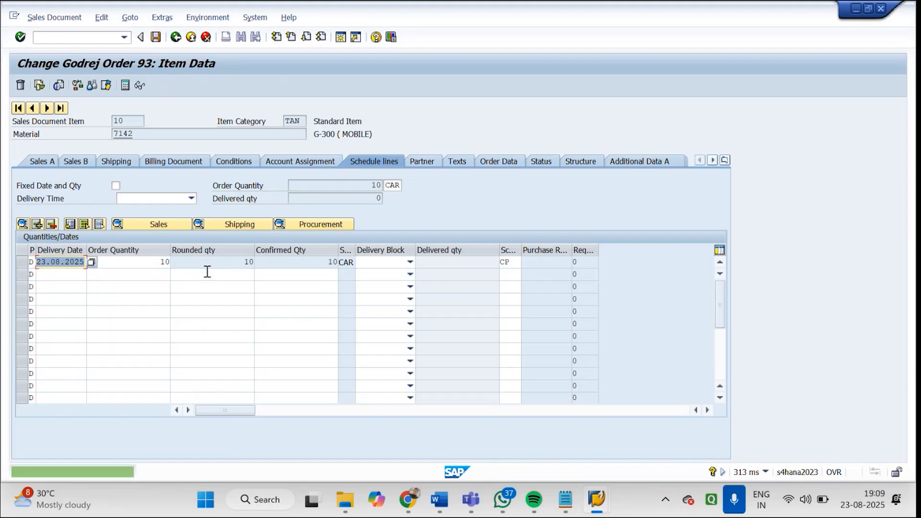
# Check item 10's partner data, save the sales order and reopen it for changing
pyautogui.click(418, 162)
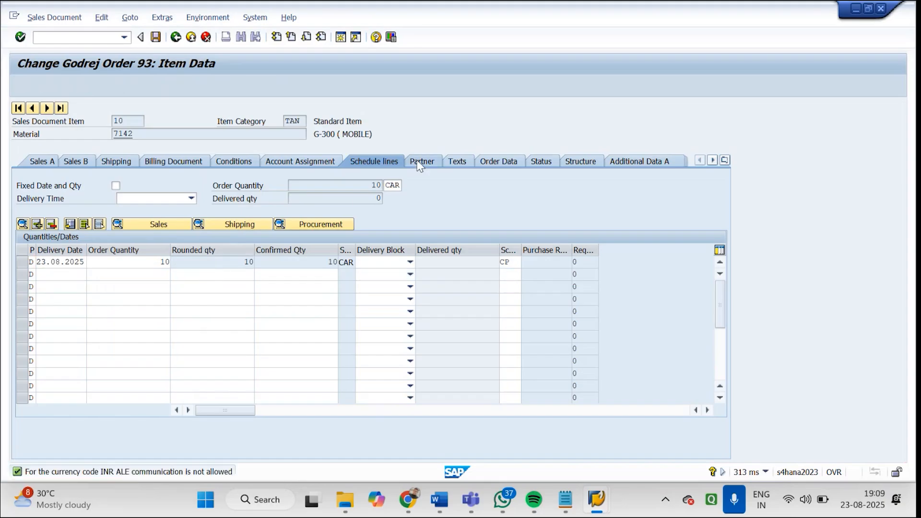
pyautogui.click(466, 161)
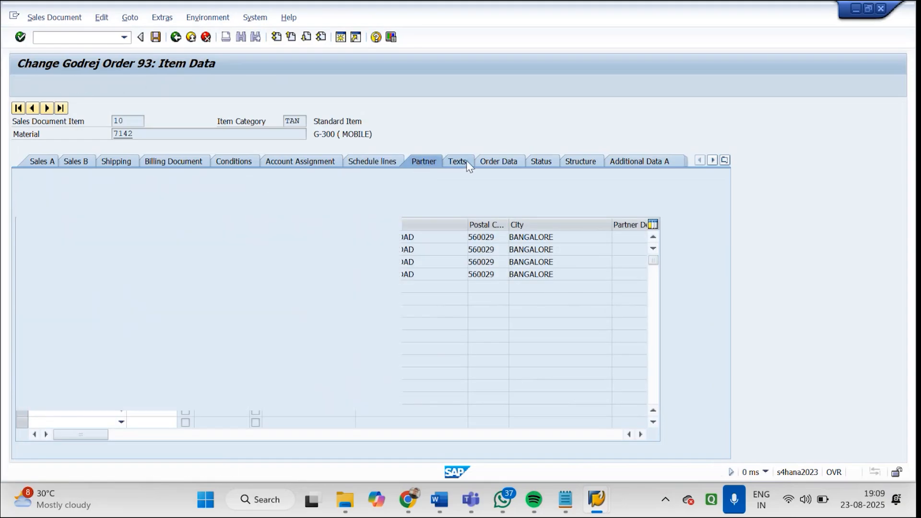
pyautogui.click(157, 37)
pyautogui.press('Return')
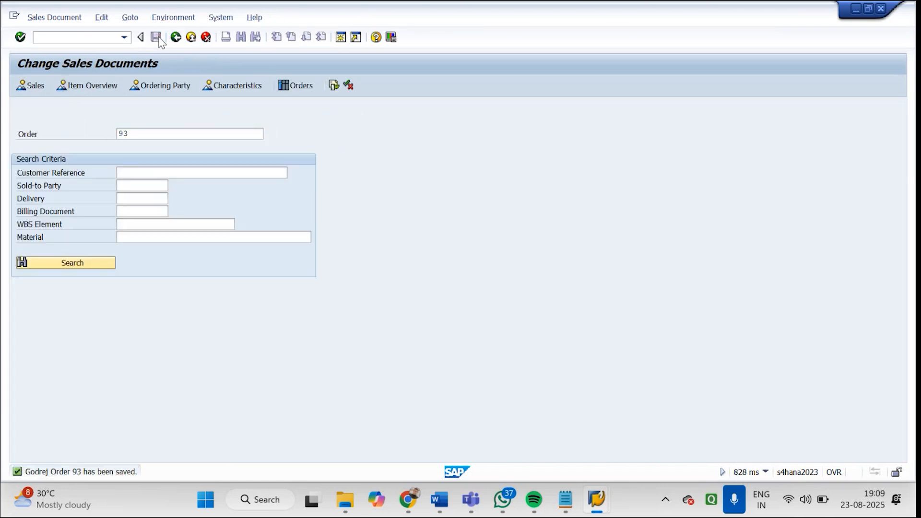
# Set the schedule line delivery date of item 20, the G-300 (CAMERA), to 23.08.2025 and accept the complete delivery on 27.08.2025
pyautogui.click(104, 354)
pyautogui.doubleClick(104, 354)
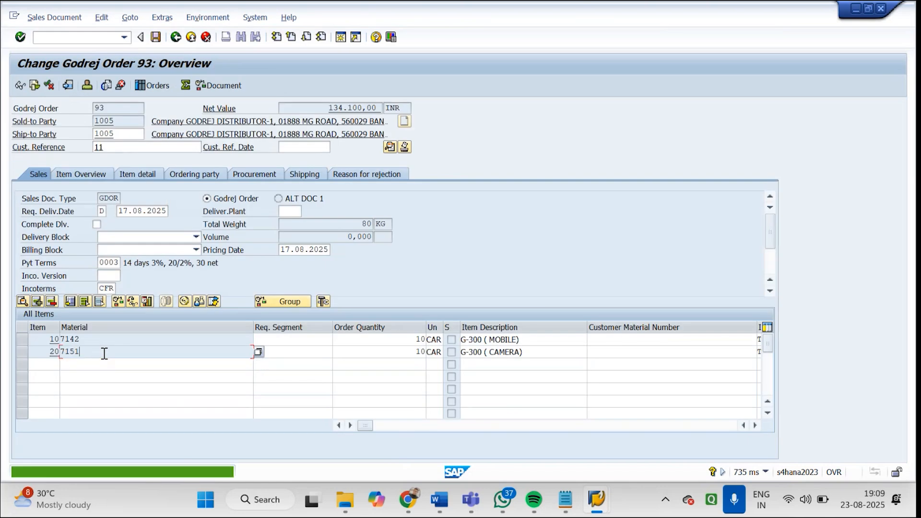
pyautogui.click(358, 162)
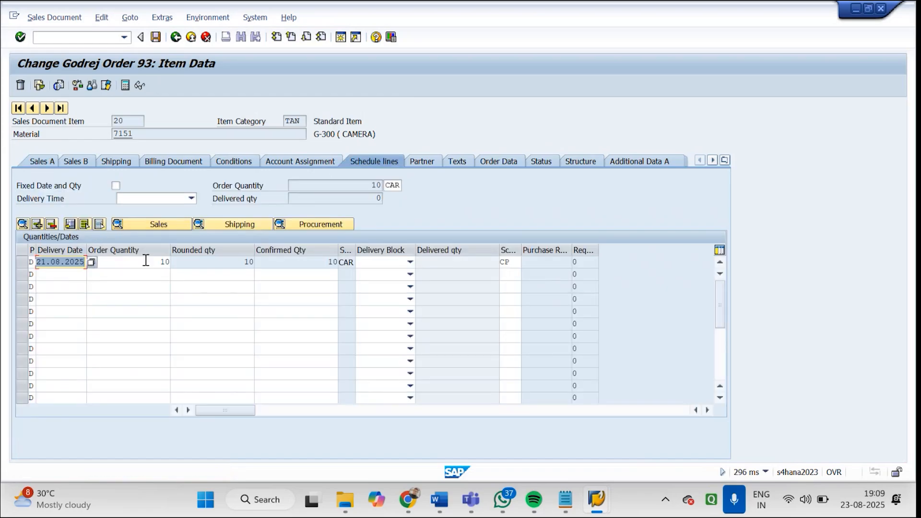
pyautogui.click(91, 262)
pyautogui.doubleClick(206, 270)
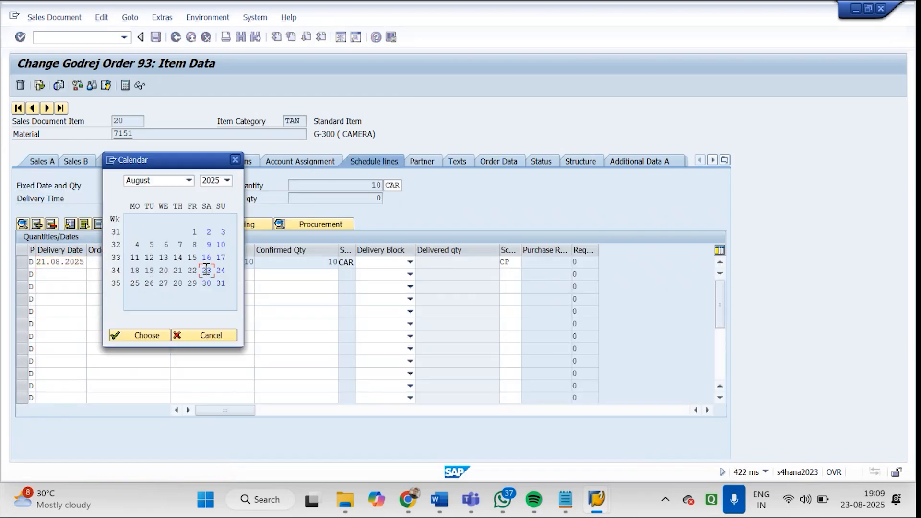
pyautogui.press('Return')
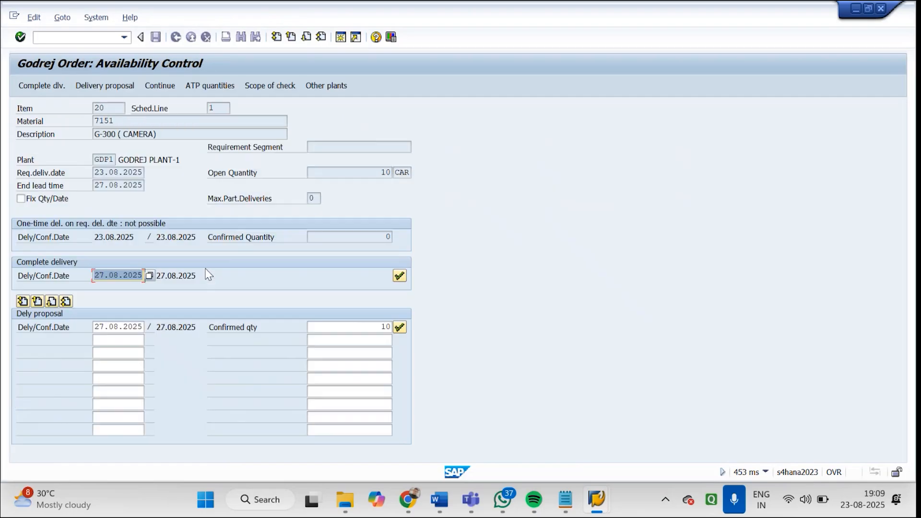
pyautogui.click(401, 275)
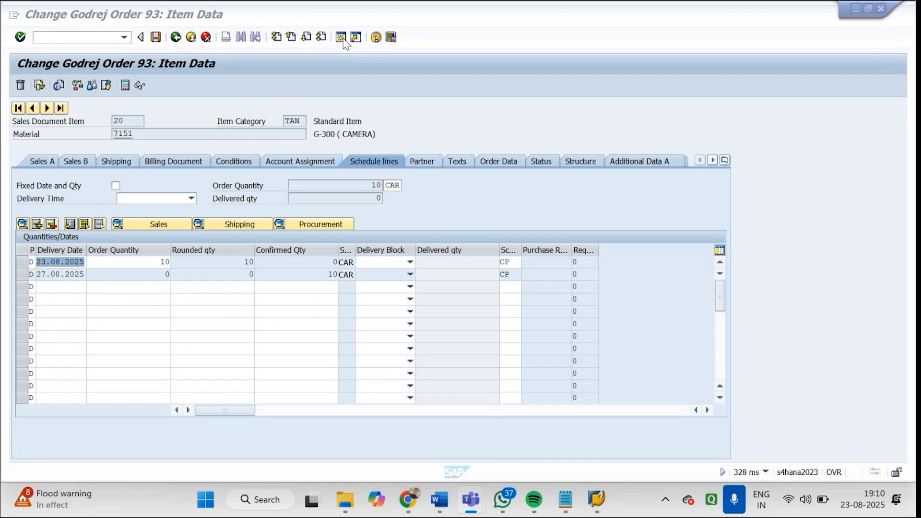
pyautogui.click(444, 80)
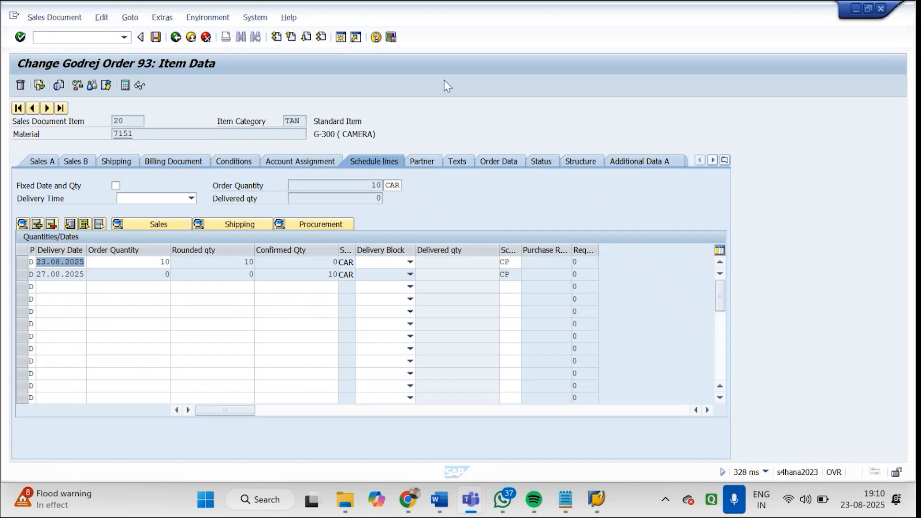
pyautogui.moveTo(520, 6); pyautogui.dragTo(552, 15)
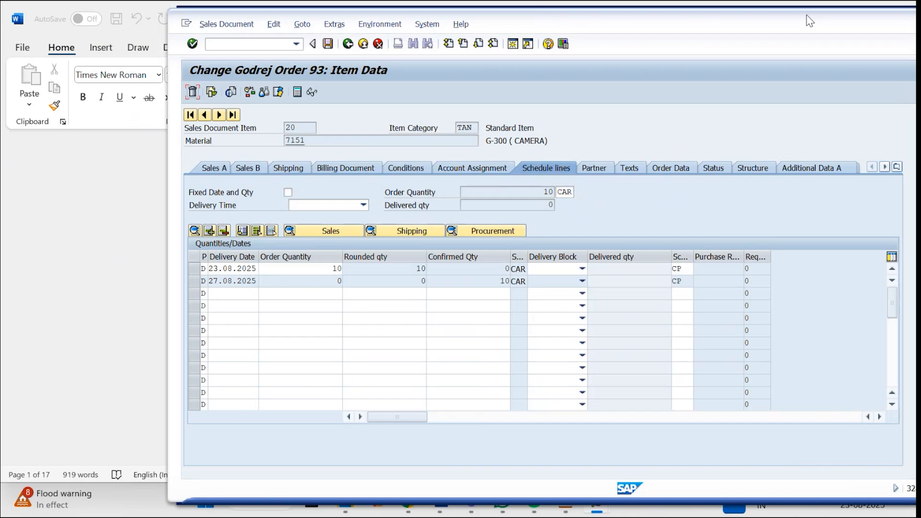
pyautogui.doubleClick(810, 21)
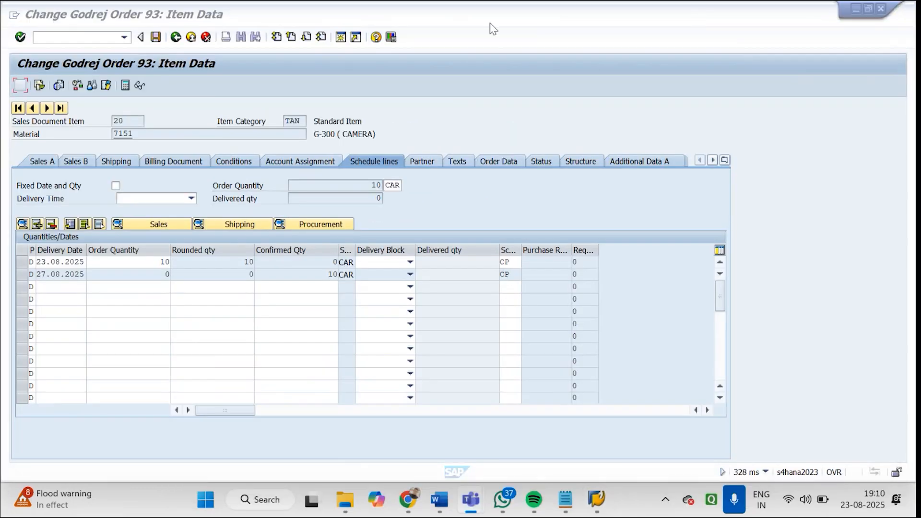
# Open a new session and start transaction MM02 for changing a material
pyautogui.click(339, 38)
pyautogui.click(341, 38)
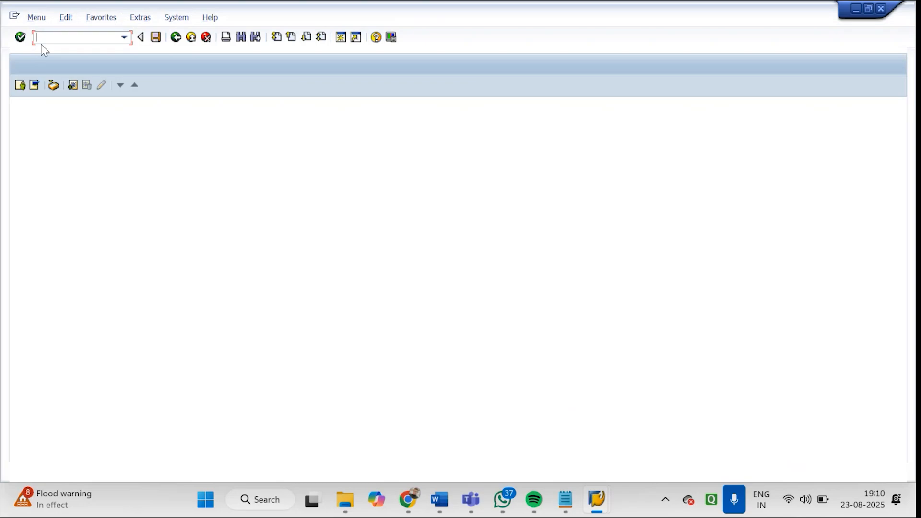
pyautogui.write('MM02')
pyautogui.press('Return')
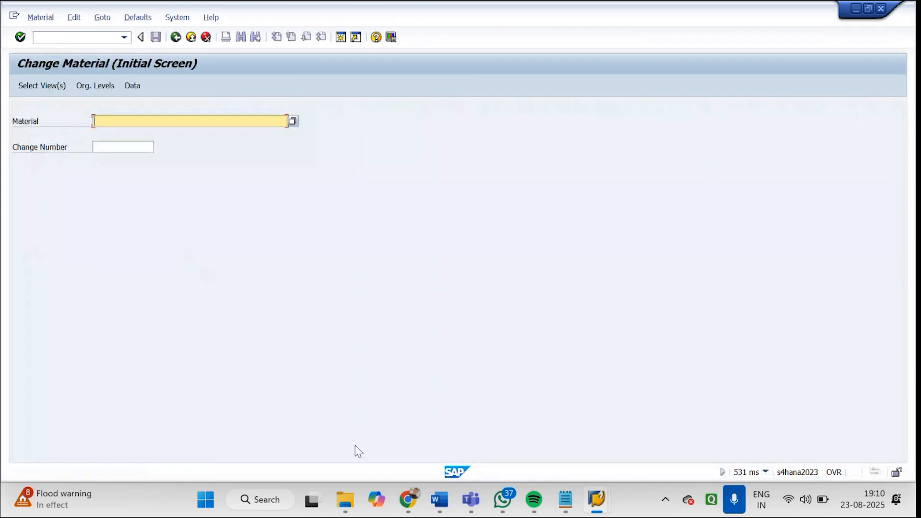
# Check item 20's material number in the sales order session and return to the material change session
pyautogui.moveTo(597, 499)
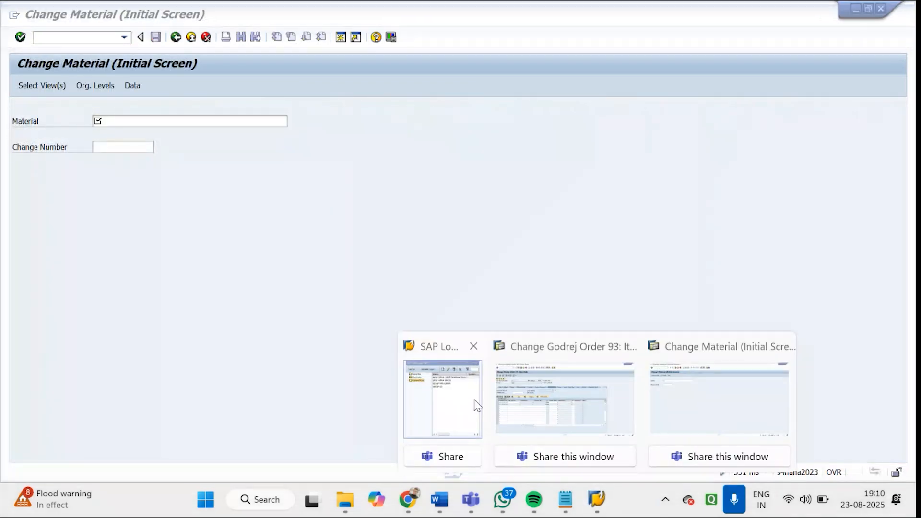
pyautogui.click(514, 408)
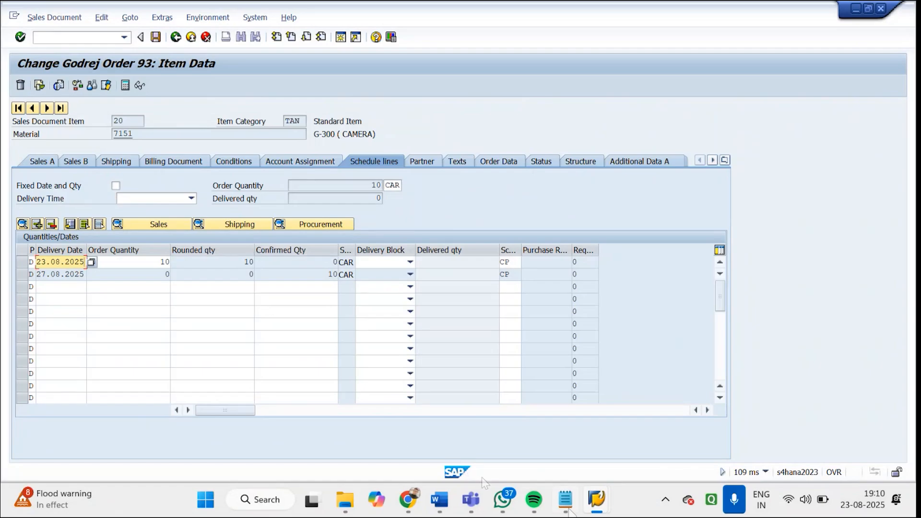
pyautogui.click(594, 504)
pyautogui.click(638, 419)
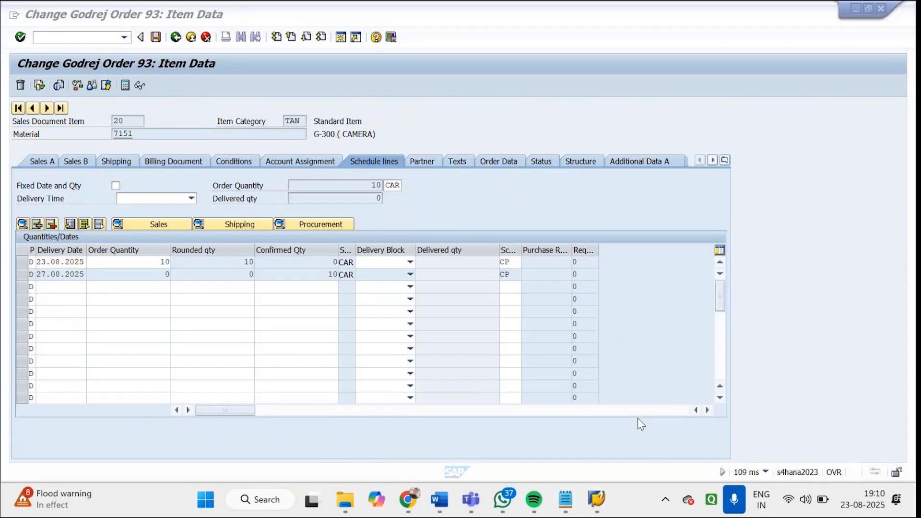
pyautogui.moveTo(598, 508)
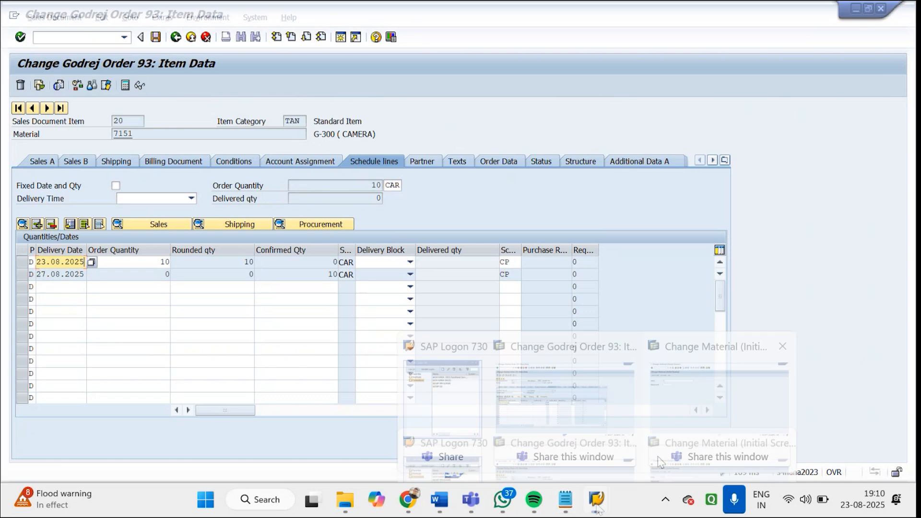
pyautogui.click(681, 430)
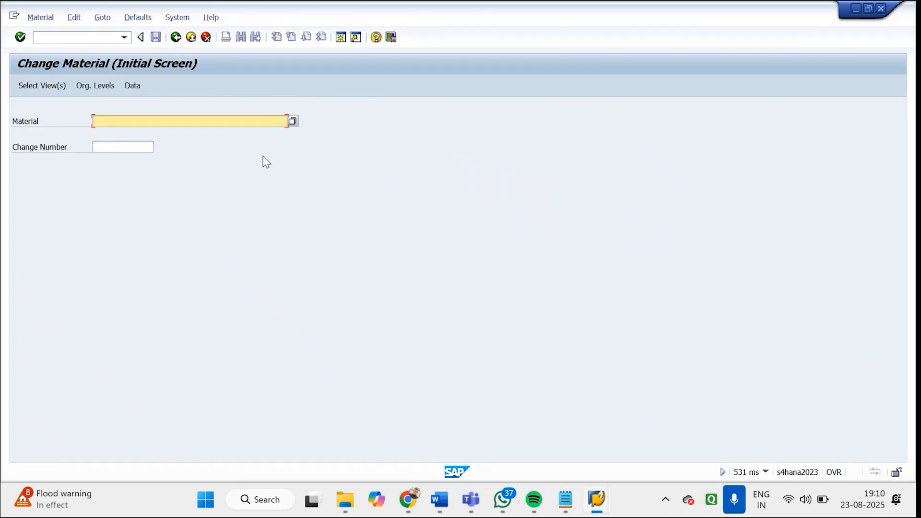
# Open the MRP 1 view of material 7151 for plant GDP1 and storage location GDS1
pyautogui.write('7151')
pyautogui.press('Return')
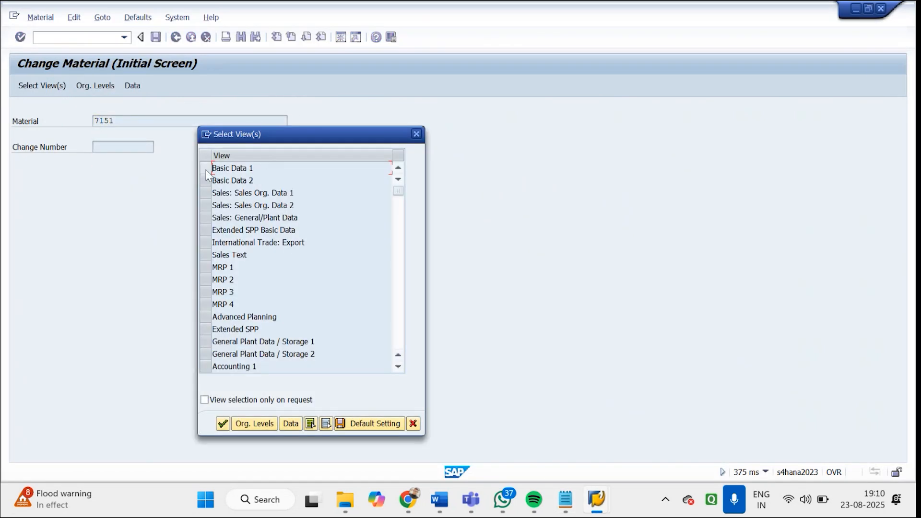
pyautogui.click(206, 267)
pyautogui.click(254, 423)
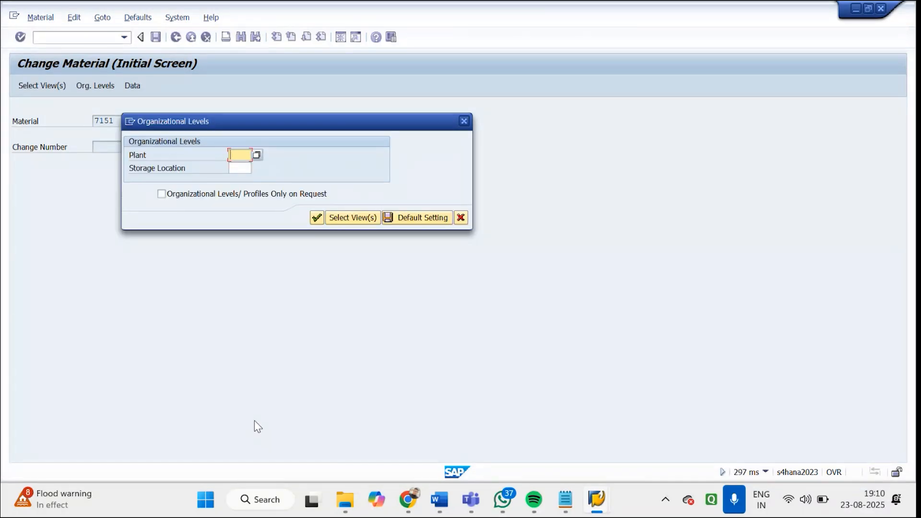
pyautogui.write('GDP1')
pyautogui.press('Tab')
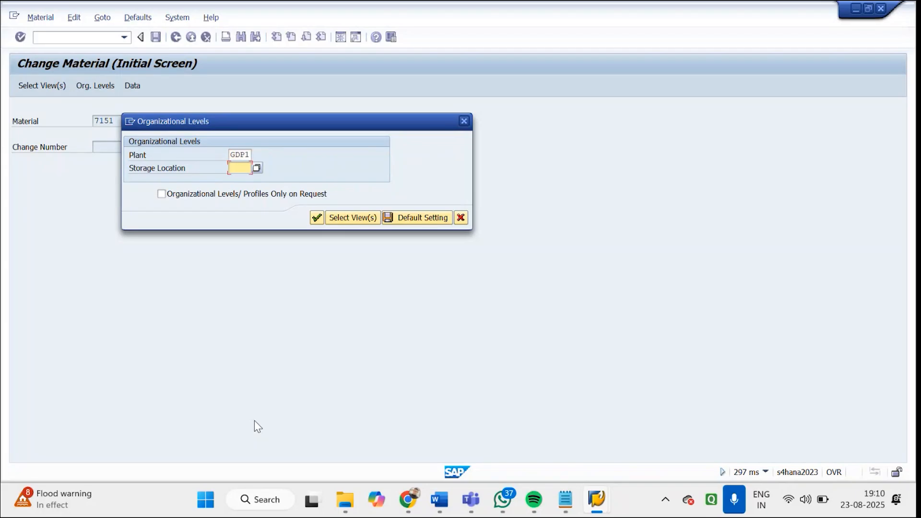
pyautogui.write('GDS1')
pyautogui.press('Return')
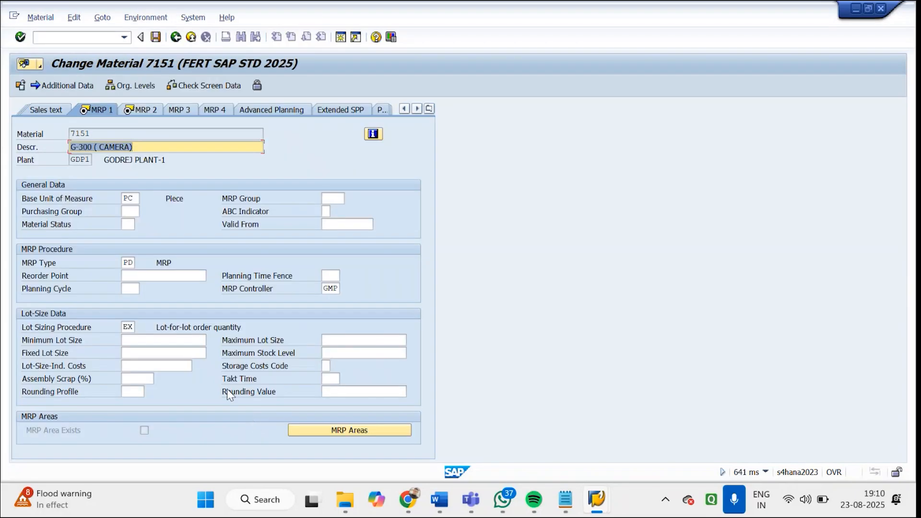
# Clear the planned delivery time in the material's MRP 2 view and save the material
pyautogui.press('Return')
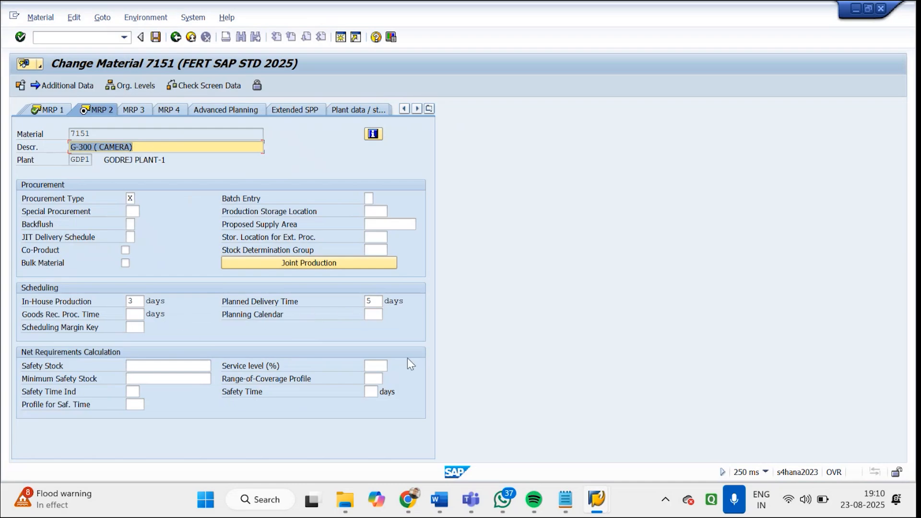
pyautogui.click(370, 302)
pyautogui.moveTo(370, 302); pyautogui.dragTo(368, 304)
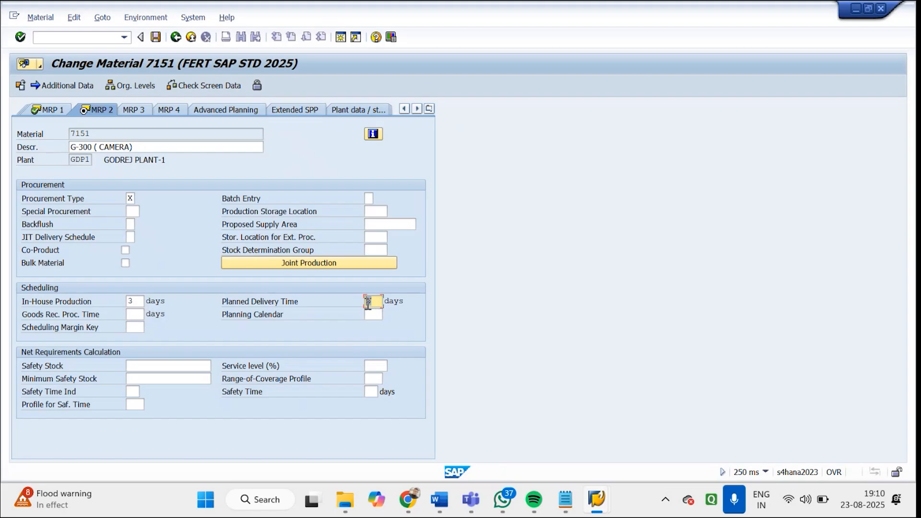
pyautogui.press('Return')
pyautogui.press('BackSpace')
pyautogui.press('Return')
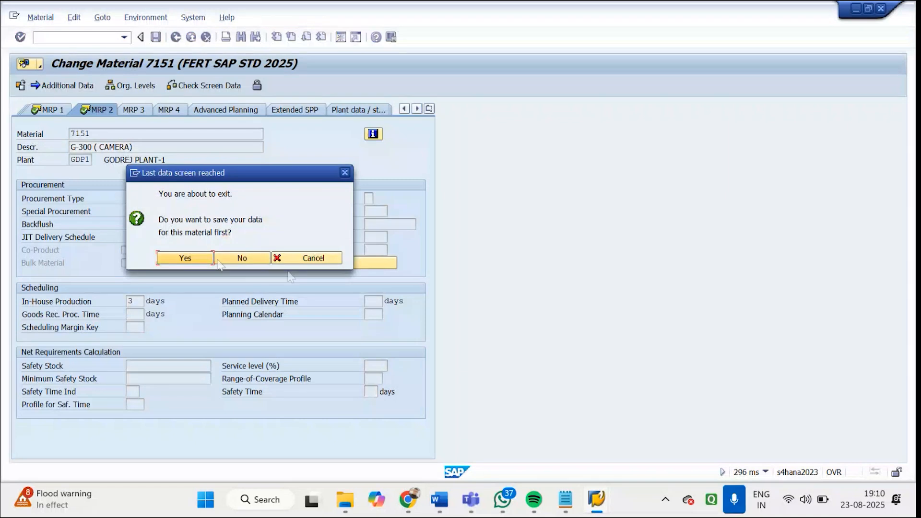
pyautogui.click(208, 257)
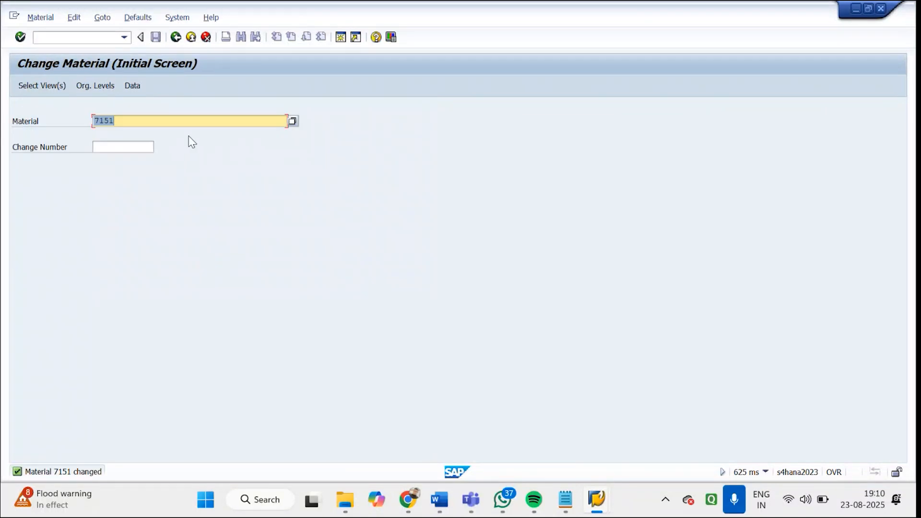
# Leave the material change transaction and return to the sales order session
pyautogui.click(176, 37)
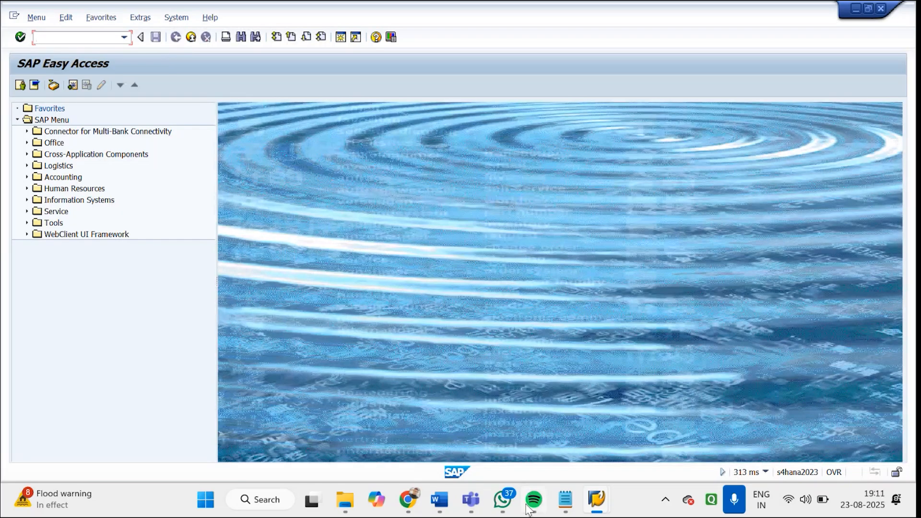
pyautogui.click(596, 502)
pyautogui.click(571, 405)
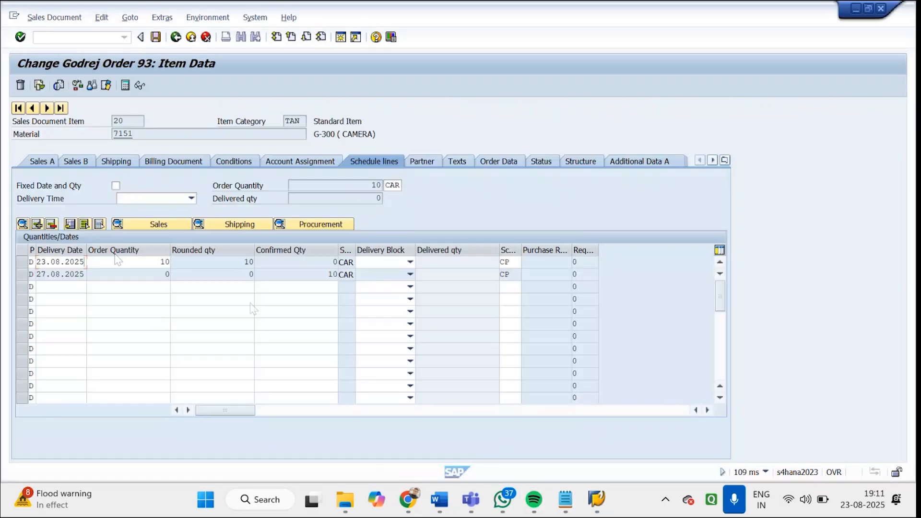
# Reopen the same sales order with transaction VA02 and display the schedule lines of item 20
pyautogui.click(82, 38)
pyautogui.write('/N')
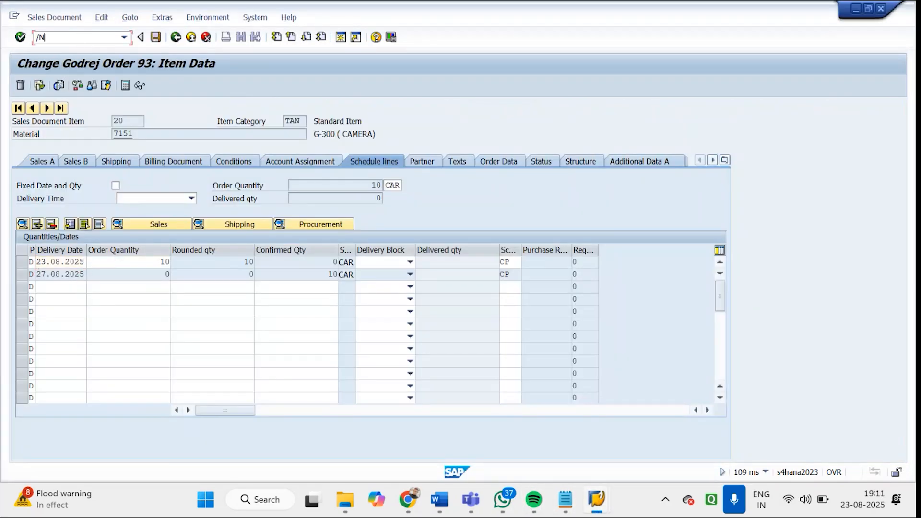
pyautogui.write('VA02')
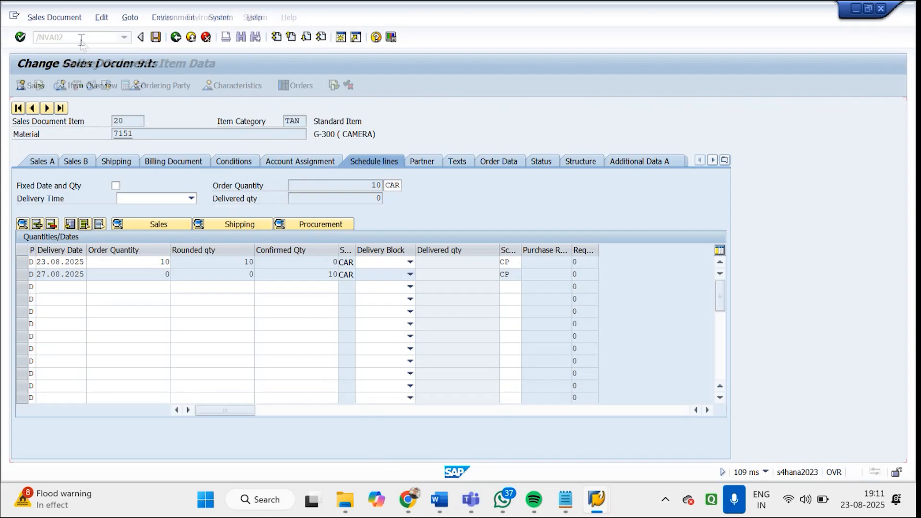
pyautogui.press('Return')
pyautogui.press('Return')
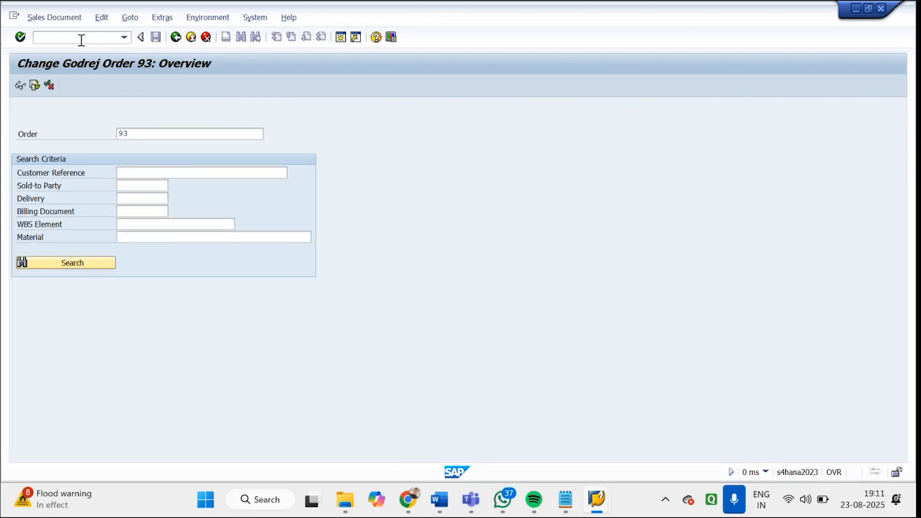
pyautogui.doubleClick(80, 353)
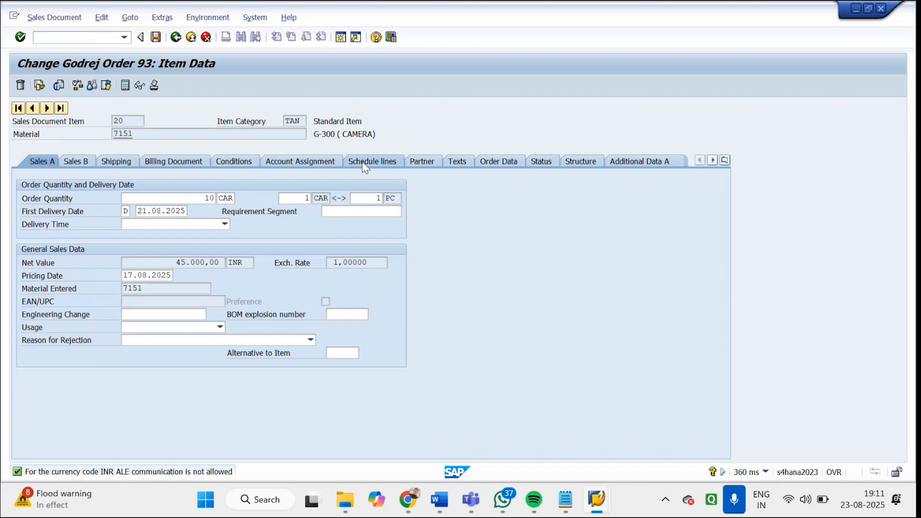
pyautogui.click(366, 163)
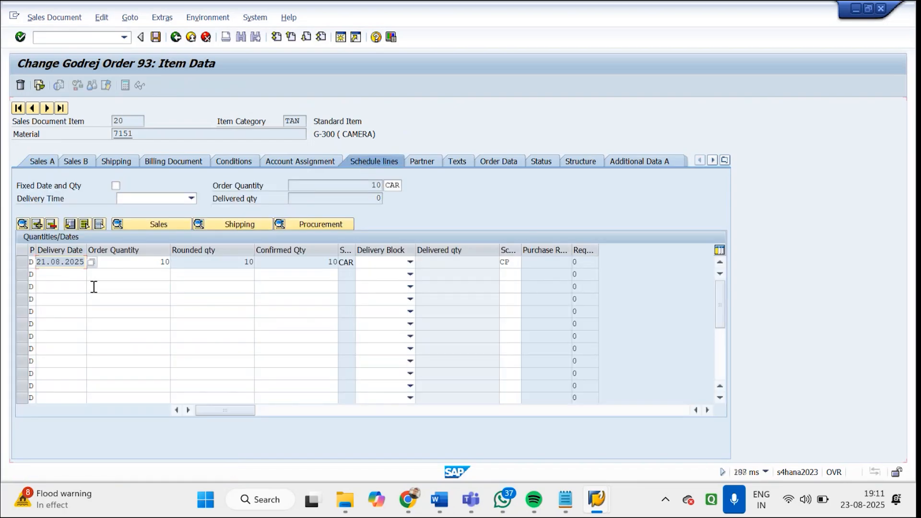
# Set the delivery date of item 20's first schedule line to 23.08.2025 and run the availability check
pyautogui.click(91, 261)
pyautogui.doubleClick(207, 272)
pyautogui.press('Return')
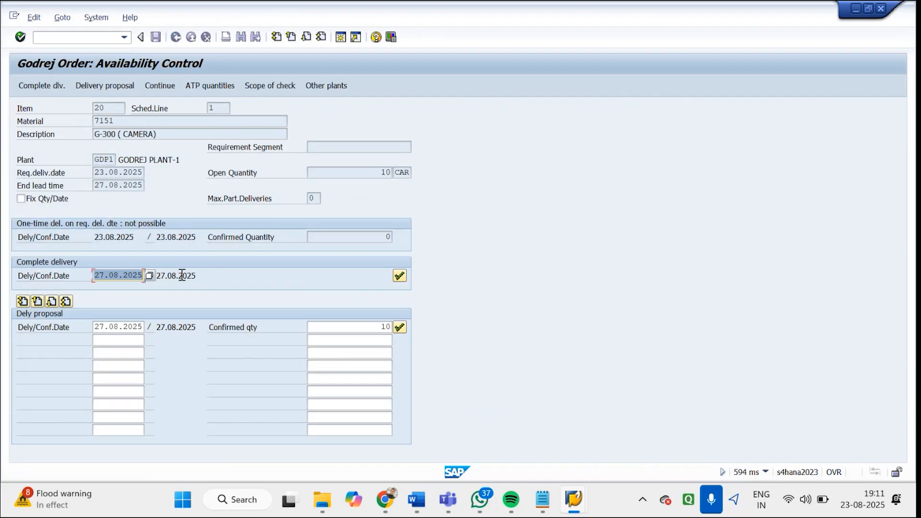
# Try to confirm item 20 with both the complete delivery and delivery proposal dates set to 23.08.2025
pyautogui.click(149, 276)
pyautogui.doubleClick(208, 270)
pyautogui.click(138, 326)
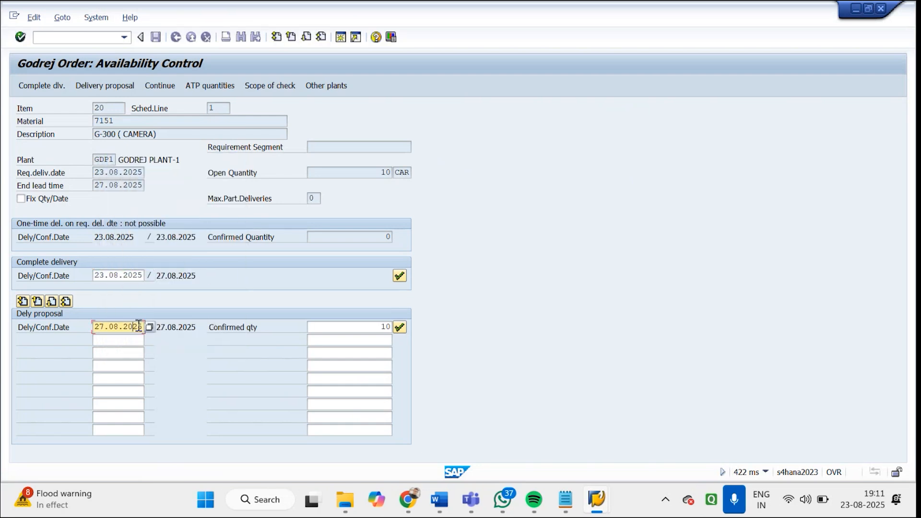
pyautogui.click(147, 327)
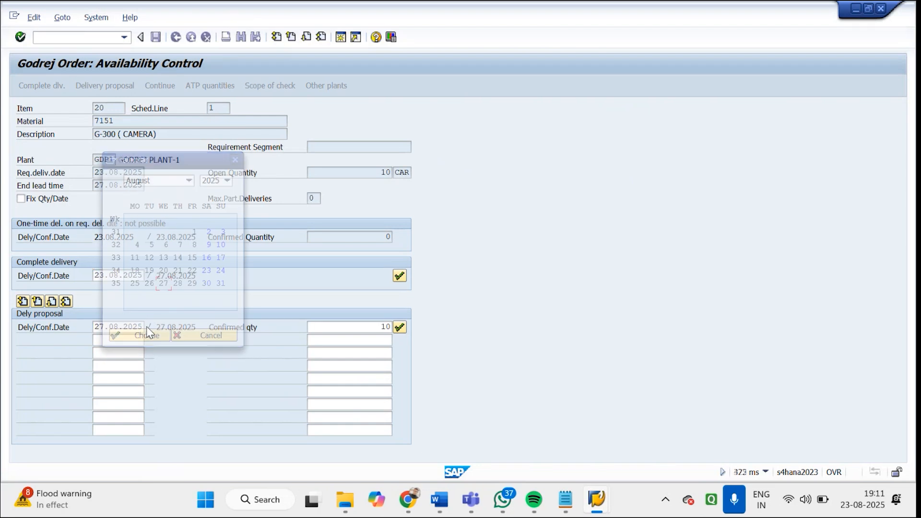
pyautogui.doubleClick(206, 270)
pyautogui.click(399, 326)
pyautogui.click(401, 275)
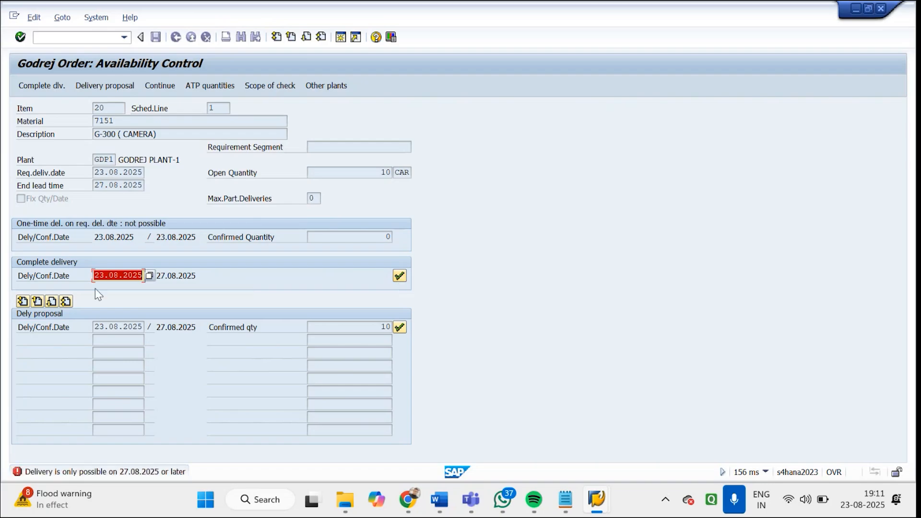
# Set the complete delivery and delivery proposal dates to 27.08.2025 and accept the availability control
pyautogui.click(149, 274)
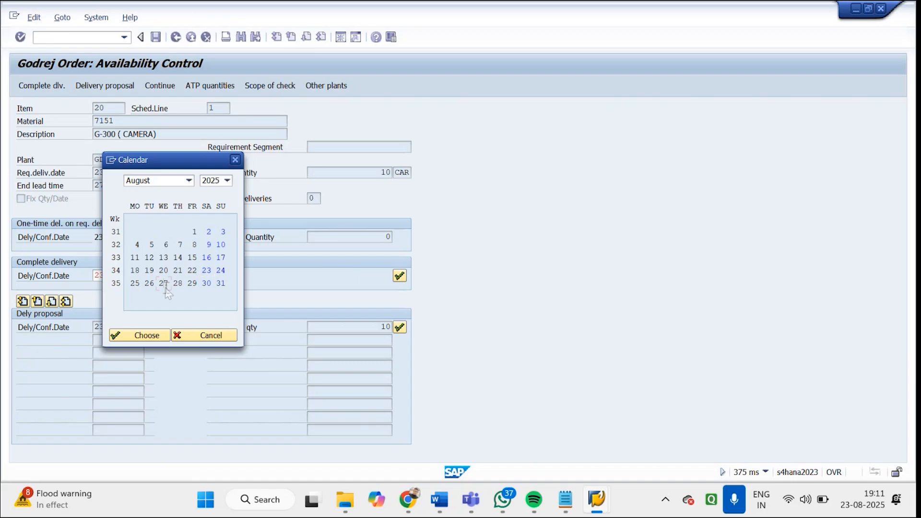
pyautogui.doubleClick(164, 283)
pyautogui.press('Return')
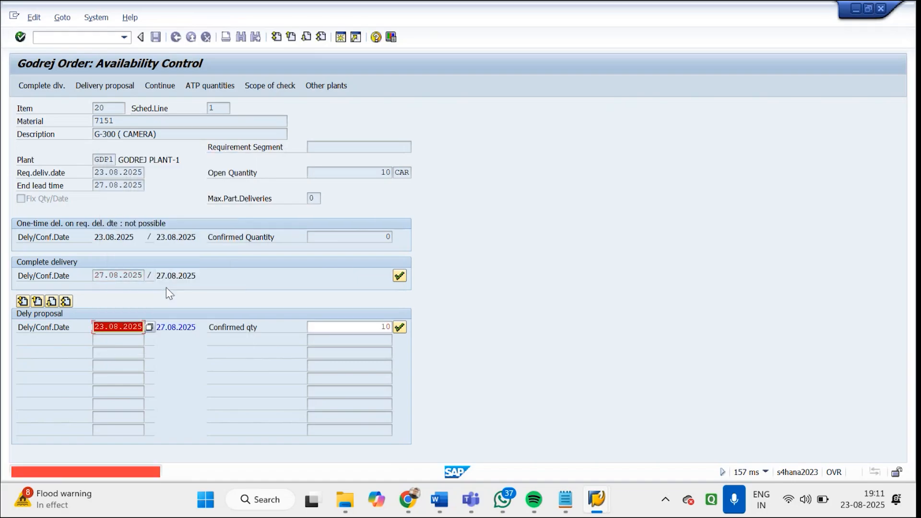
pyautogui.click(150, 327)
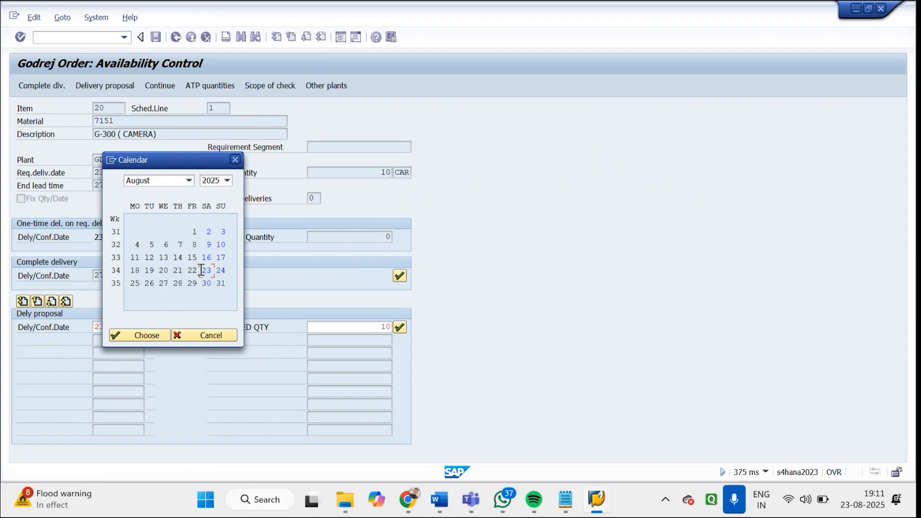
pyautogui.doubleClick(164, 283)
pyautogui.press('Return')
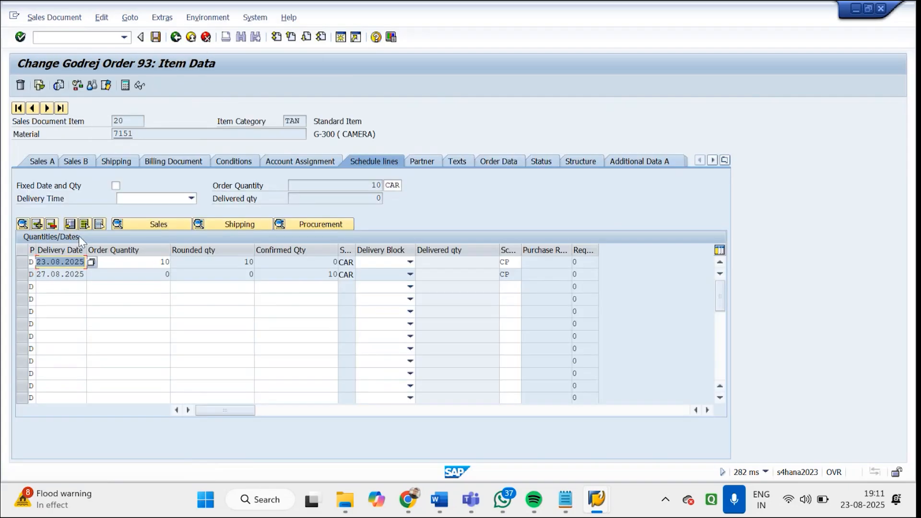
# Set the delivery date of item 20's first schedule line to 27.08.2025 and return to the order overview
pyautogui.click(89, 262)
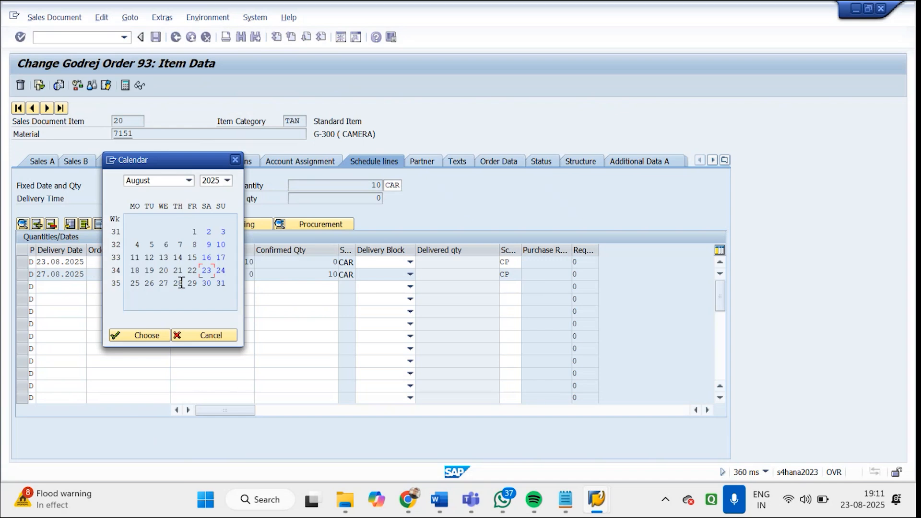
pyautogui.doubleClick(164, 283)
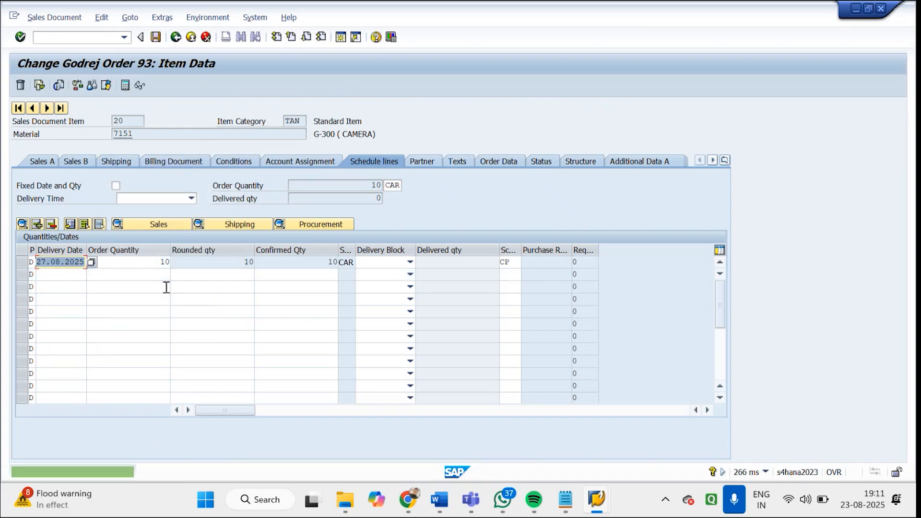
pyautogui.click(176, 36)
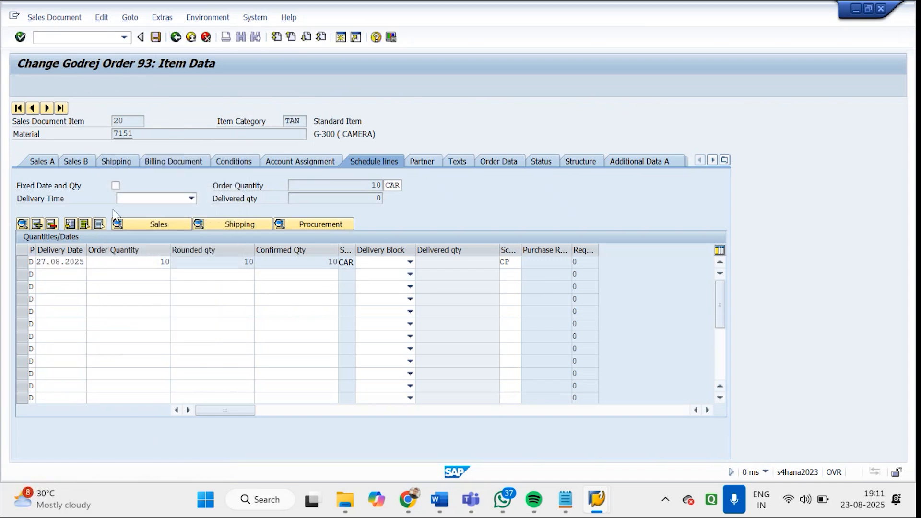
# Check the schedule lines of items 10 and 20, and save the sales order
pyautogui.doubleClick(94, 341)
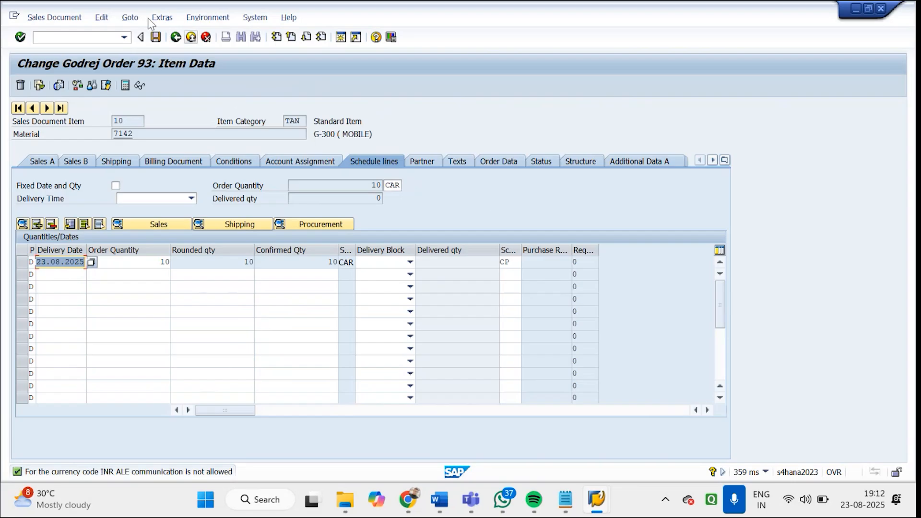
pyautogui.click(176, 39)
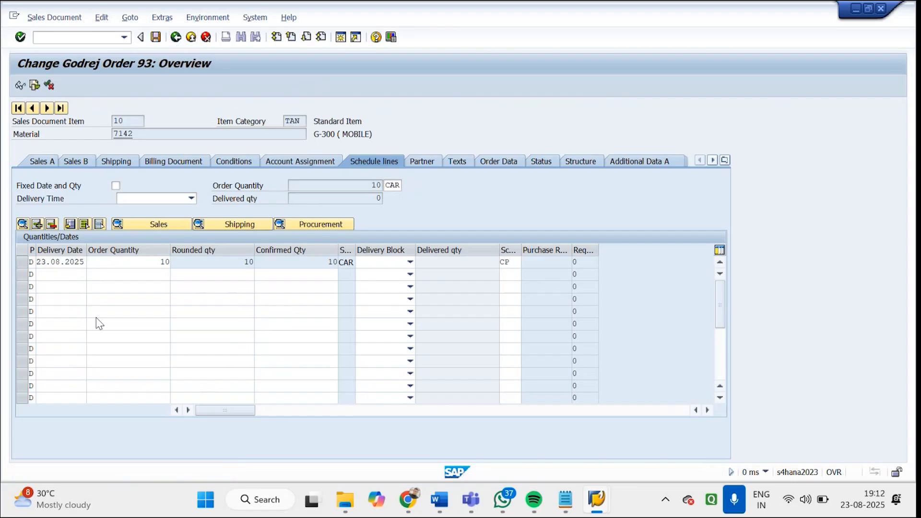
pyautogui.doubleClick(81, 352)
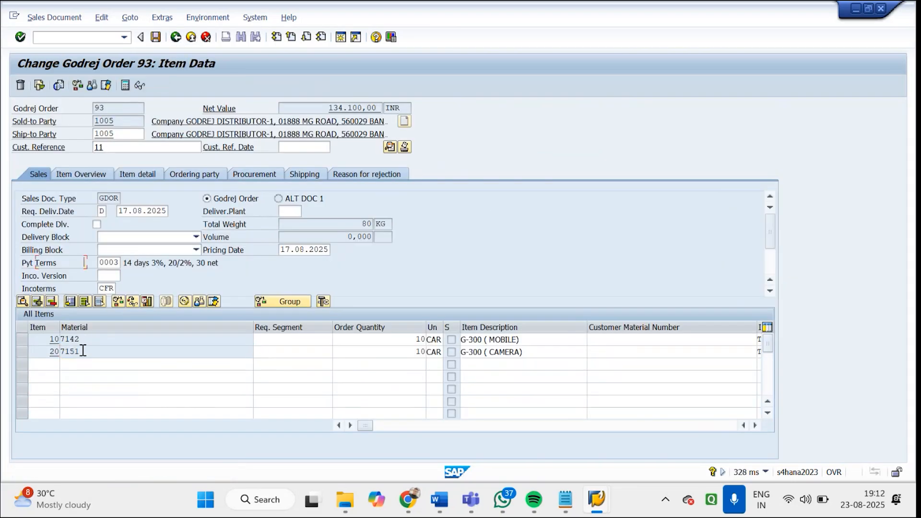
pyautogui.click(156, 41)
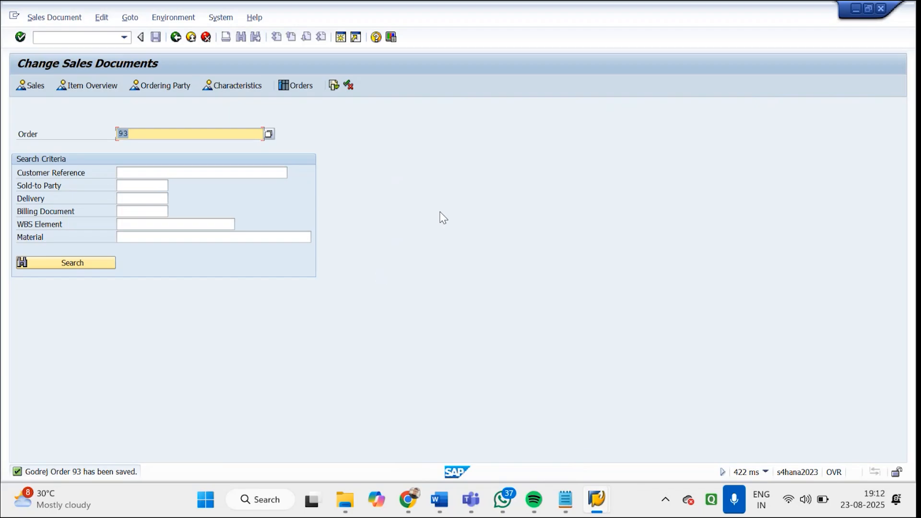
# Leave the sales order transaction and start transaction MM02 for changing a material
pyautogui.click(176, 38)
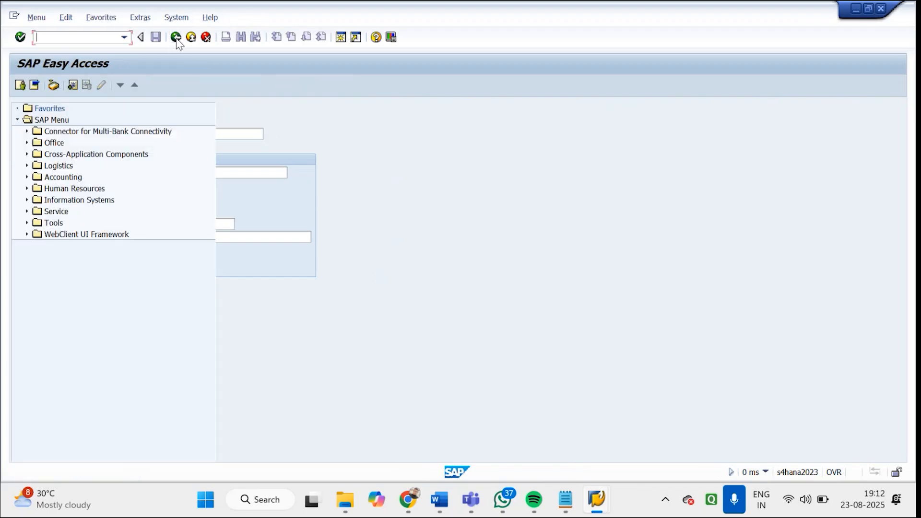
pyautogui.write('MM02')
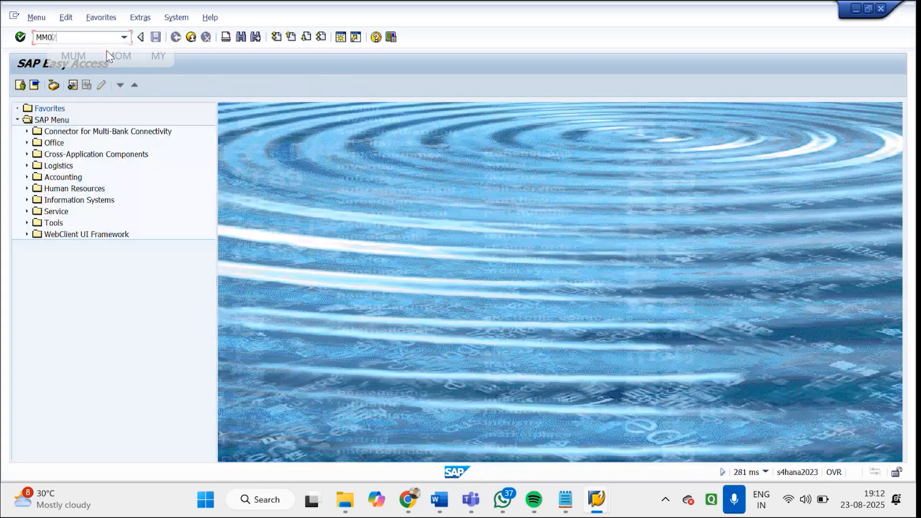
pyautogui.press('Return')
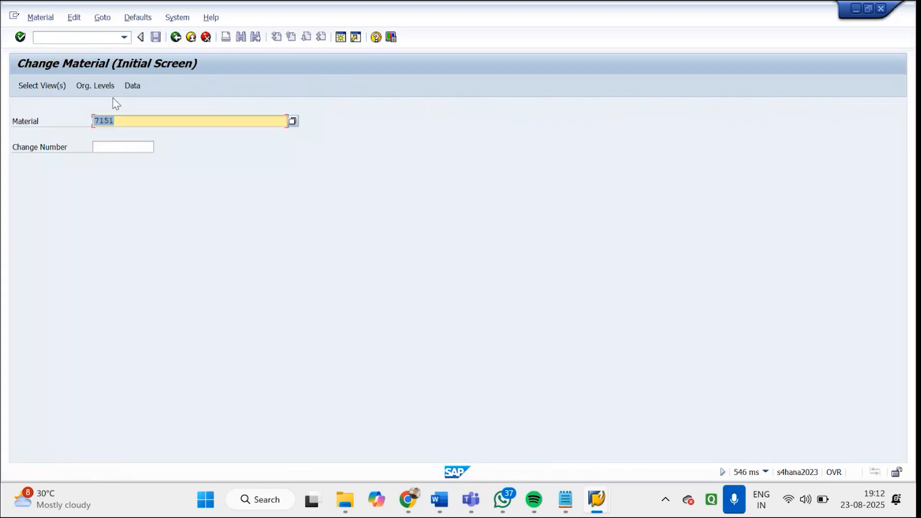
# Check the availability check setting in material 7151's Sales: General/Plant view for plant GDP1, sales organization GDS1 and distribution channel GD
pyautogui.click(52, 89)
pyautogui.click(206, 219)
pyautogui.press('Return')
pyautogui.write('GDP1')
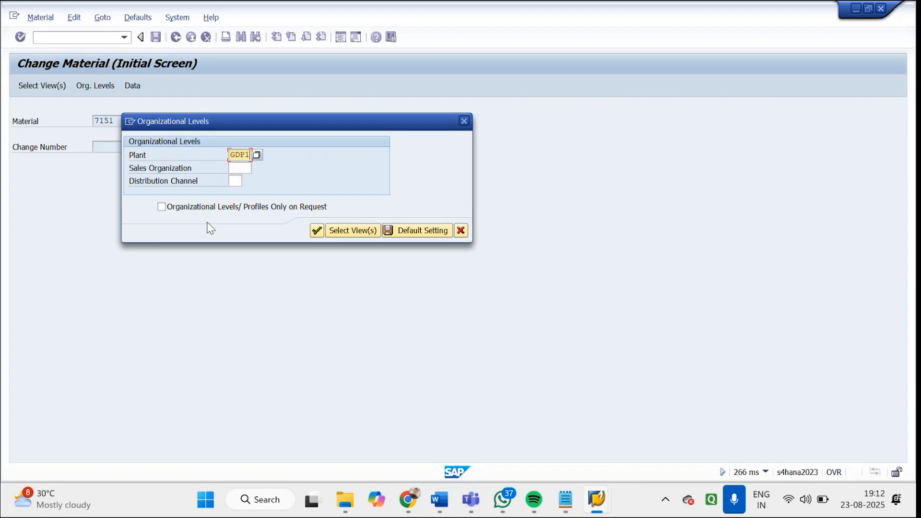
pyautogui.press('Tab')
pyautogui.write('G')
pyautogui.write('G')
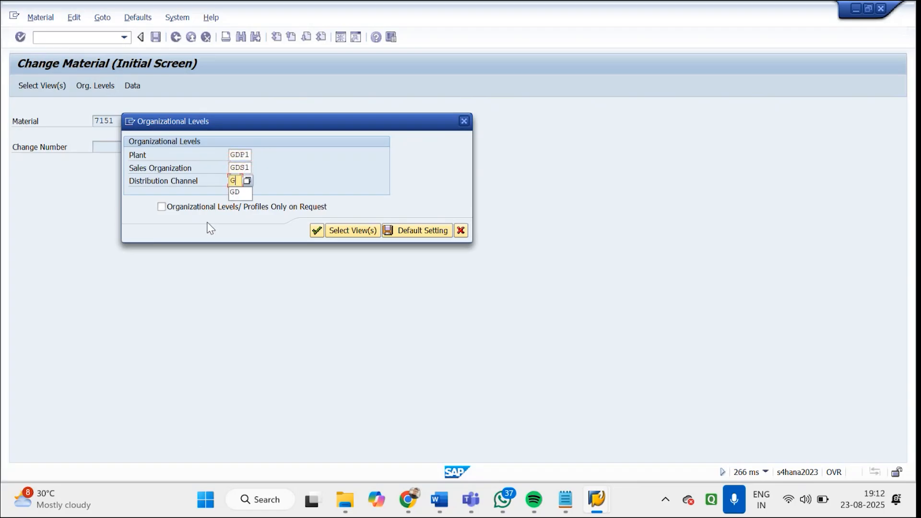
pyautogui.write('D')
pyautogui.press('Return')
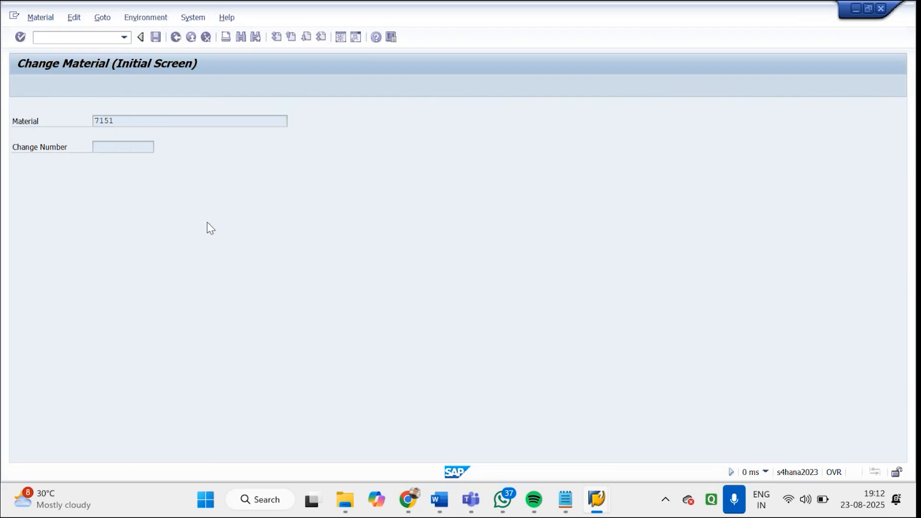
pyautogui.click(127, 238)
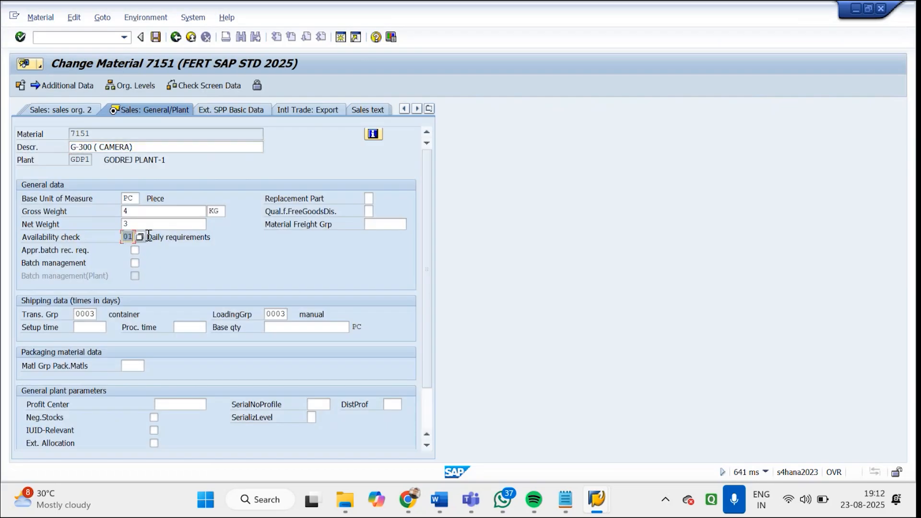
pyautogui.click(176, 38)
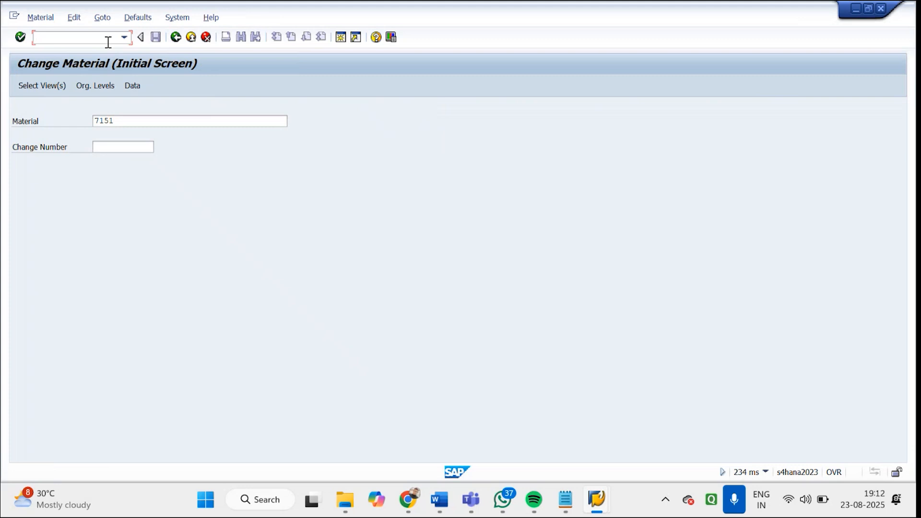
# Reopen the saved sales order for changing and display the shipping details of item 20's schedule line
pyautogui.write('/nva01')
pyautogui.press('Return')
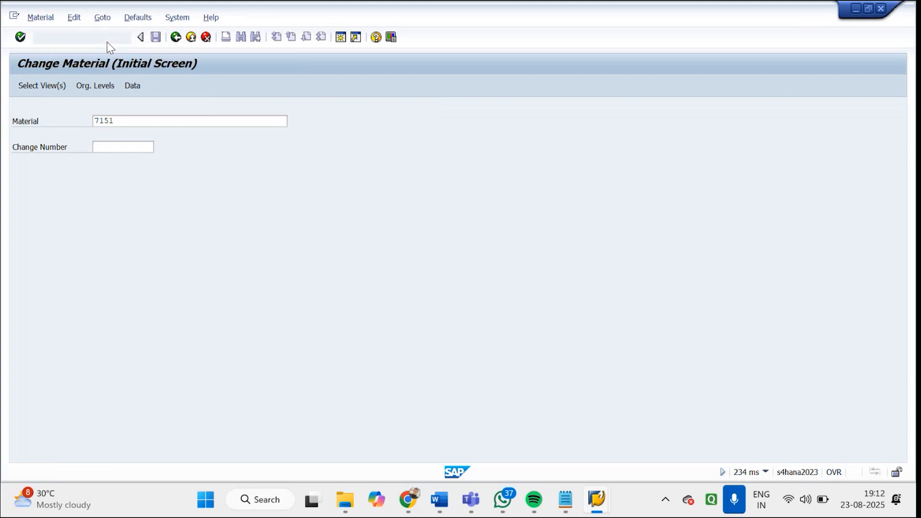
pyautogui.press('Return')
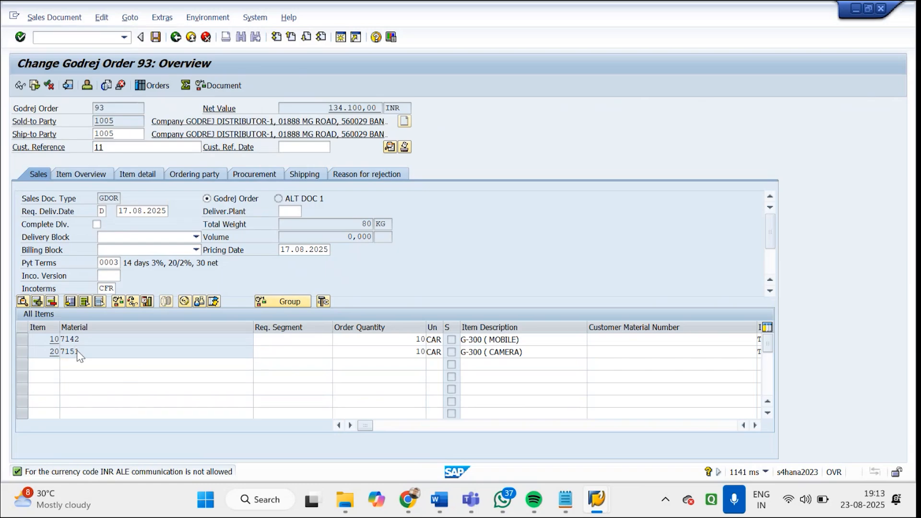
pyautogui.doubleClick(79, 354)
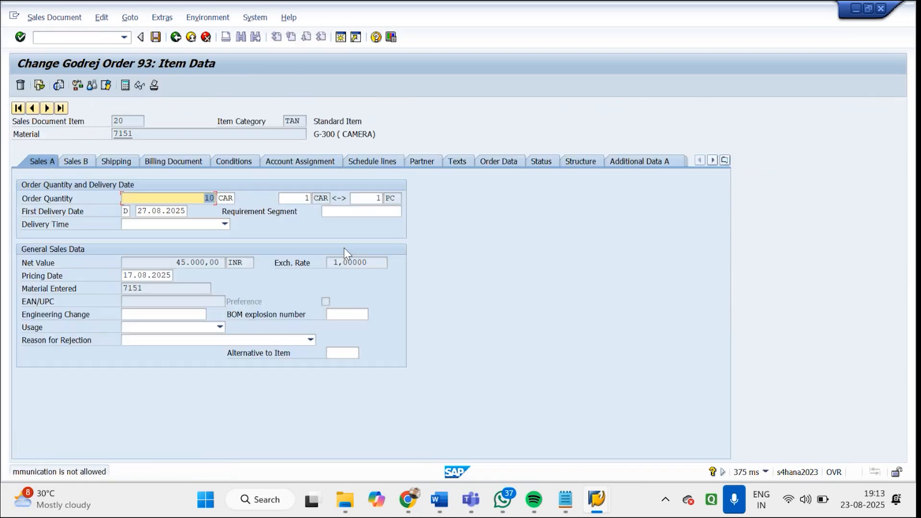
pyautogui.click(397, 162)
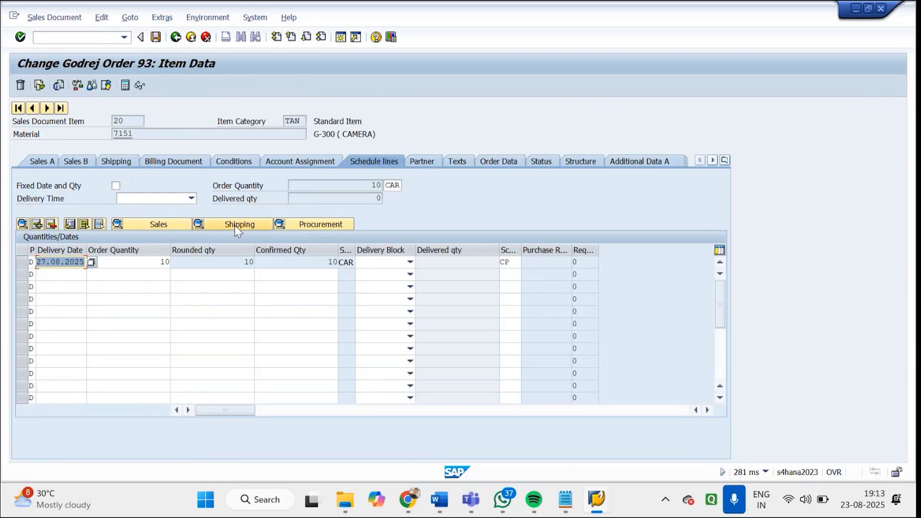
pyautogui.click(235, 226)
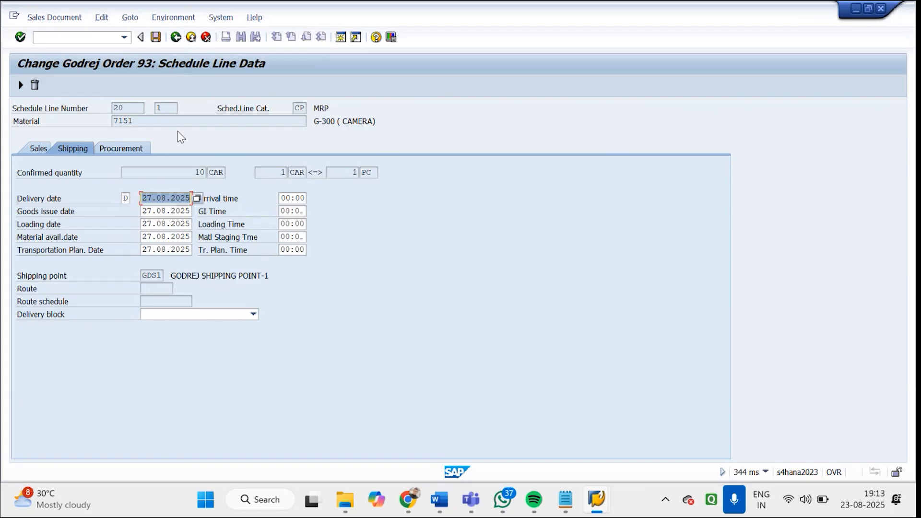
# Display the availability overview for item 20's material and check its stock, simulated requirements and confirmed quantities
pyautogui.click(176, 17)
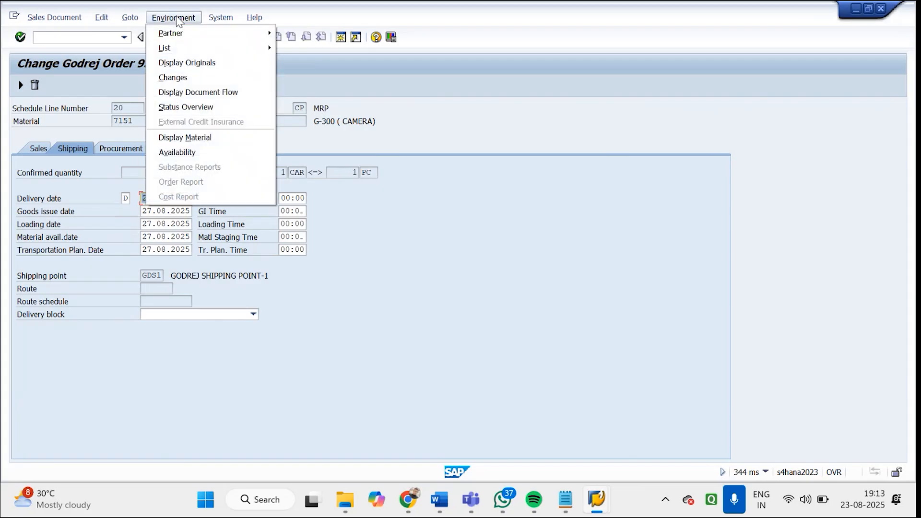
pyautogui.click(184, 155)
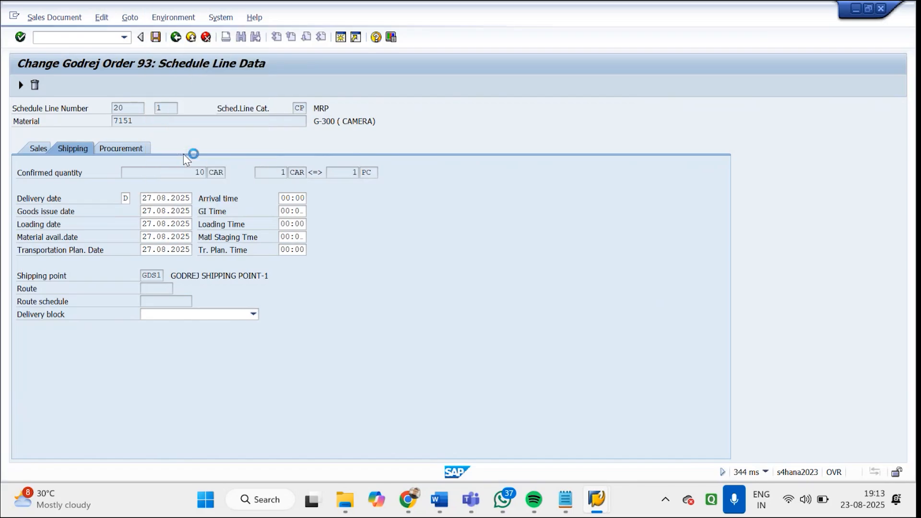
pyautogui.moveTo(447, 292); pyautogui.dragTo(474, 288)
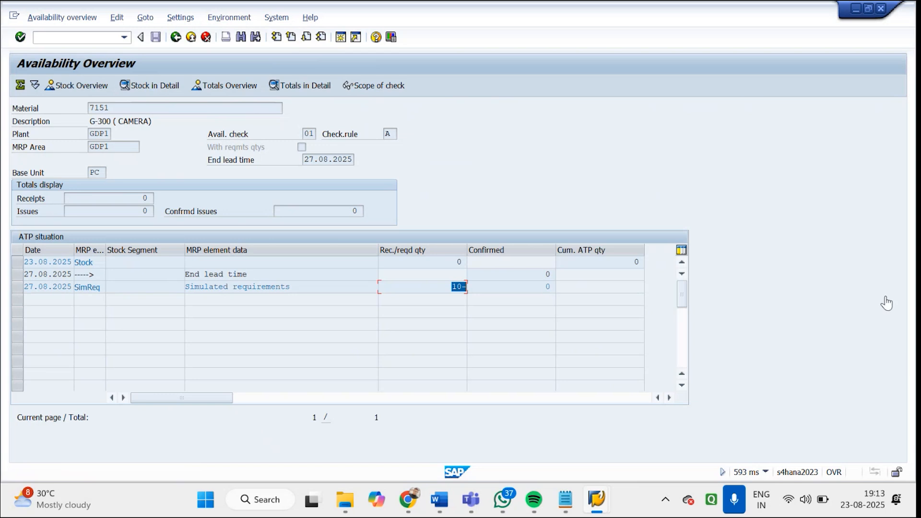
pyautogui.click(767, 476)
pyautogui.click(767, 473)
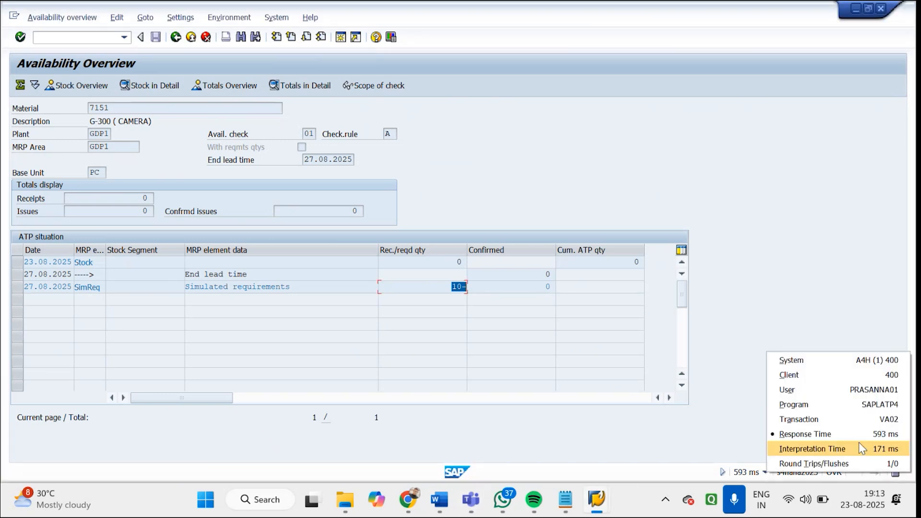
pyautogui.click(716, 212)
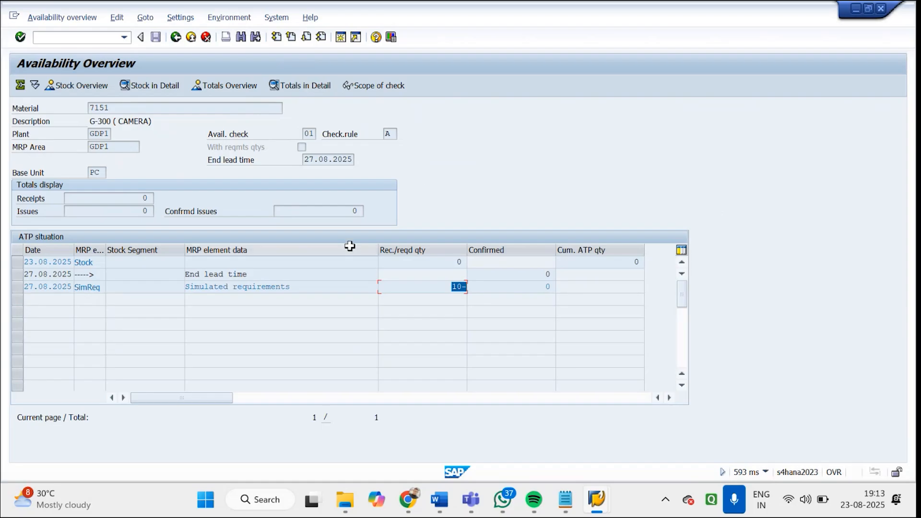
pyautogui.click(539, 286)
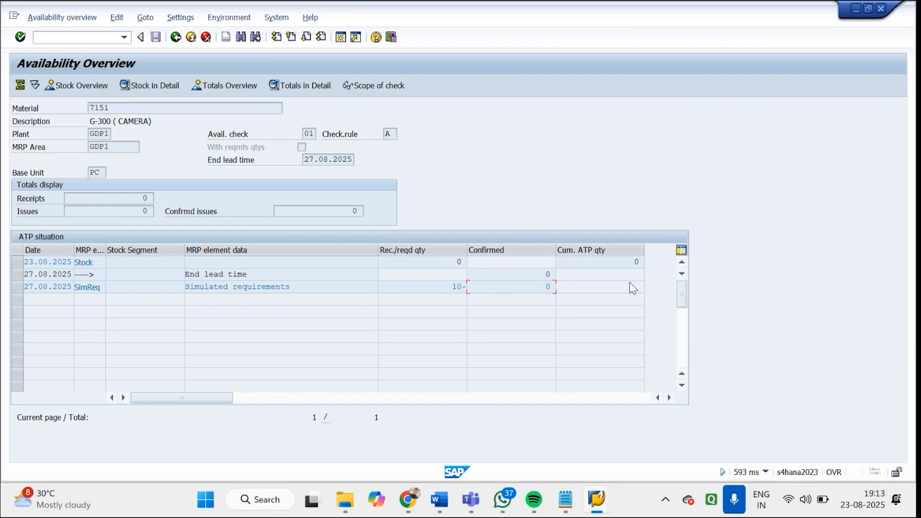
pyautogui.moveTo(434, 287); pyautogui.dragTo(475, 261)
# In the other SAP session, run stock overview MMBE for material 7151 in plant GDP1 and storage location GDS1
pyautogui.click(593, 504)
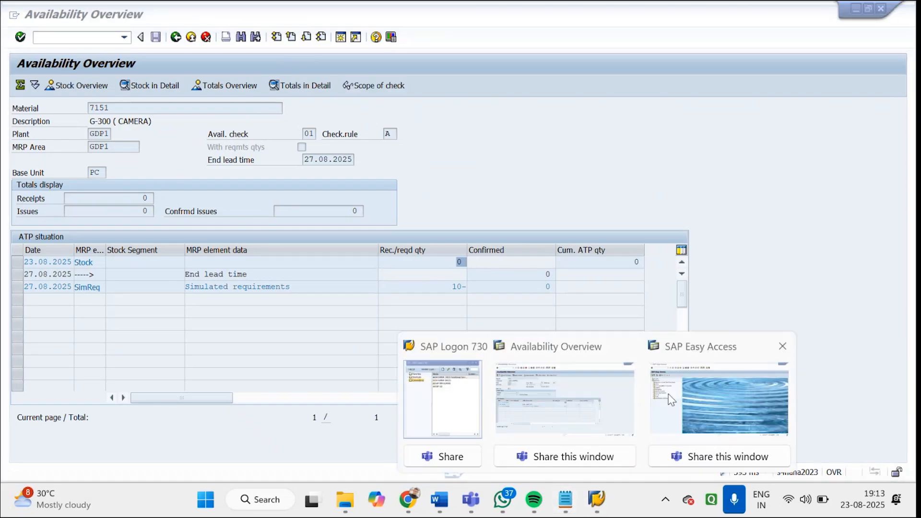
pyautogui.click(671, 399)
pyautogui.write('MMBE')
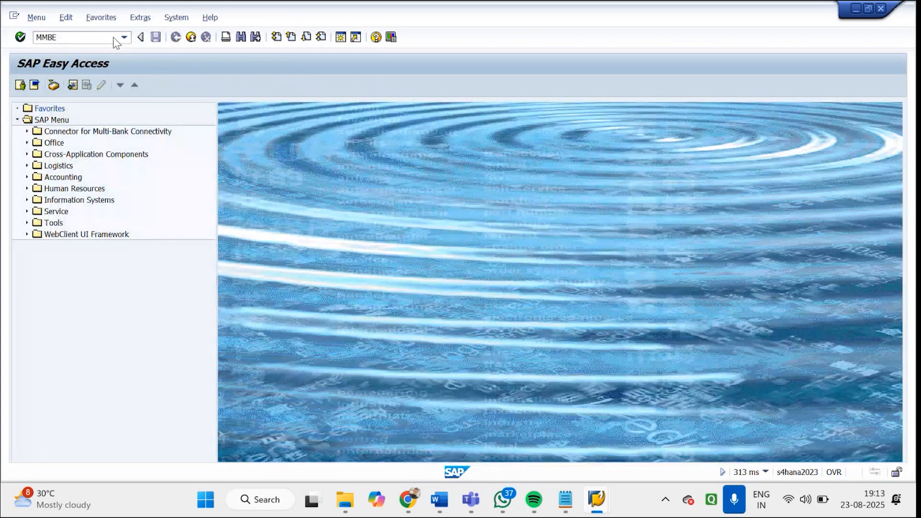
pyautogui.press('Return')
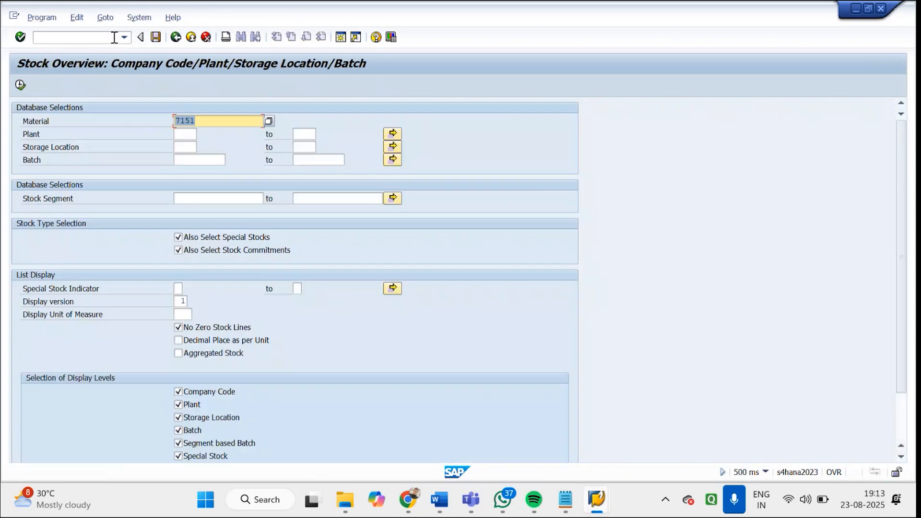
pyautogui.click(187, 135)
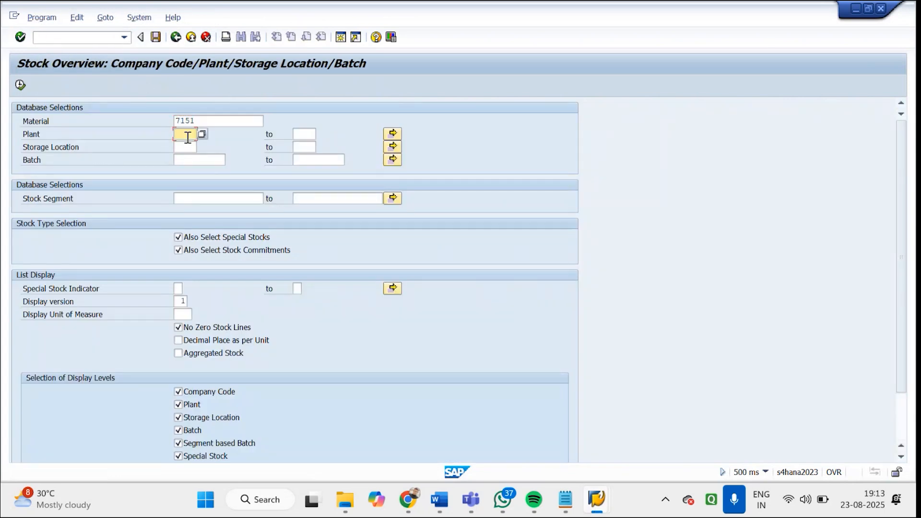
pyautogui.write('GDP1')
pyautogui.press('Tab')
pyautogui.press('Tab')
pyautogui.press('Tab')
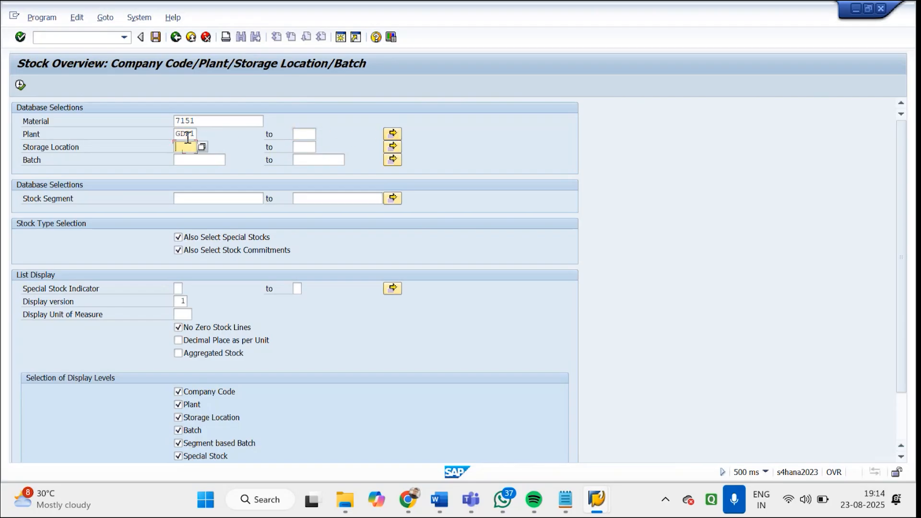
pyautogui.write('GDS1')
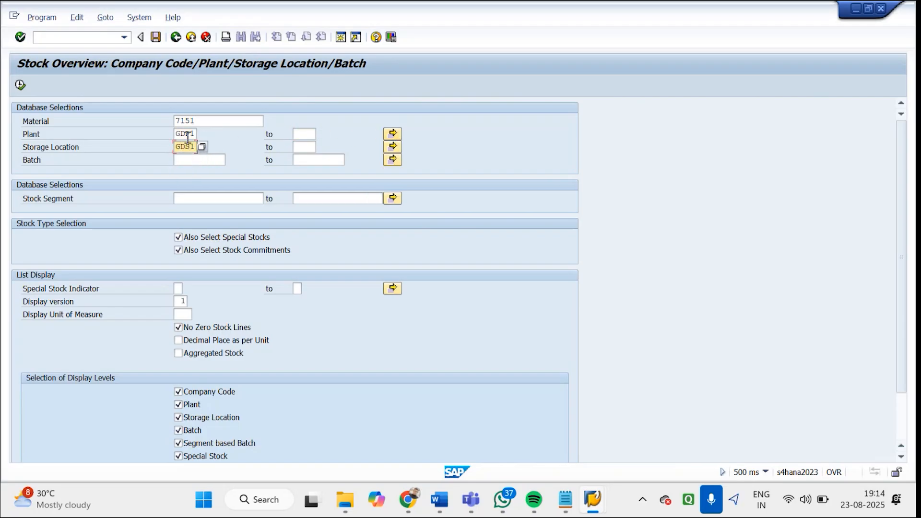
pyautogui.click(20, 86)
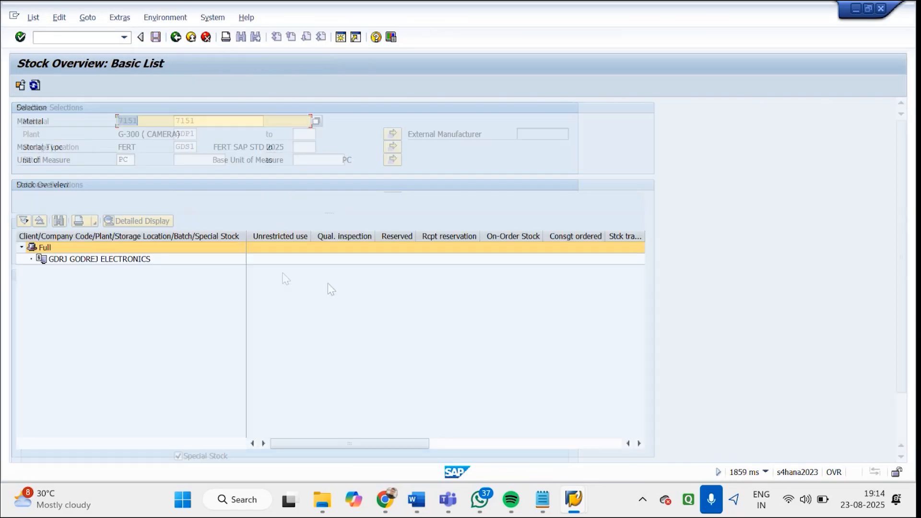
# Leave the stock overview and start transaction MM02 for changing a material
pyautogui.click(176, 38)
pyautogui.click(176, 38)
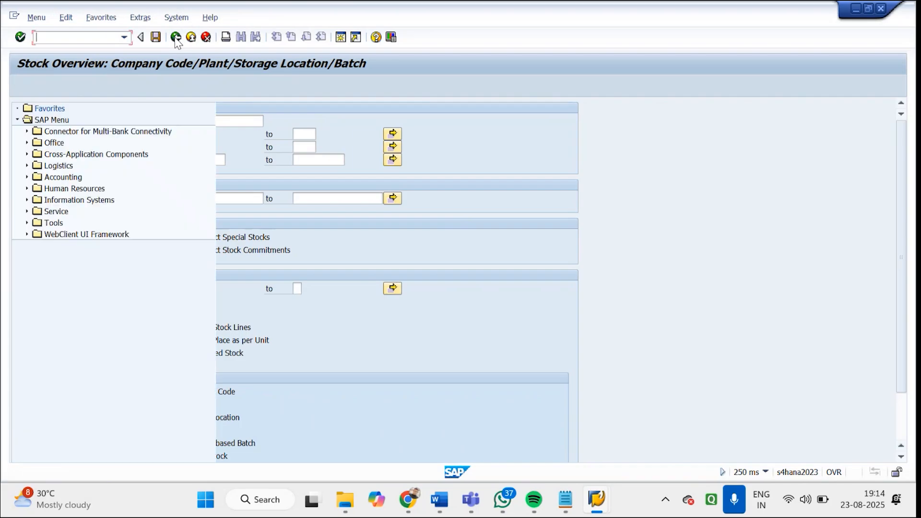
pyautogui.write('MM02')
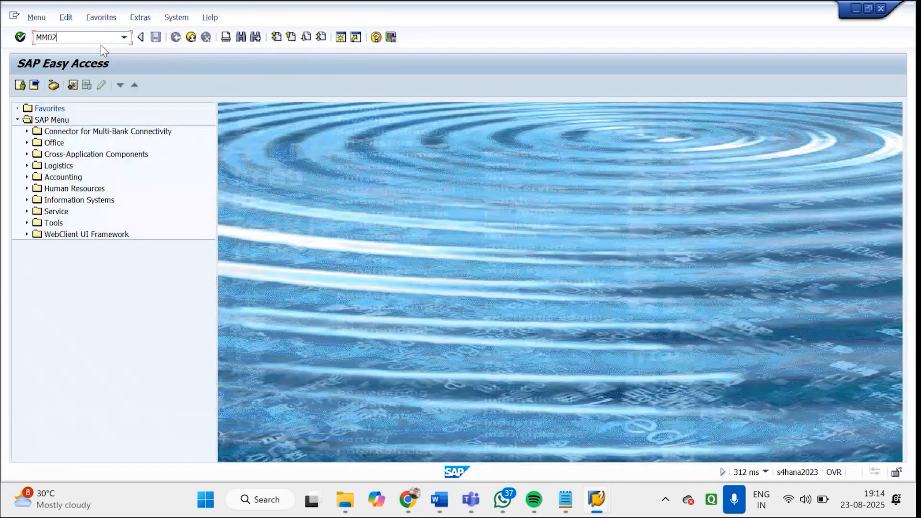
pyautogui.press('Return')
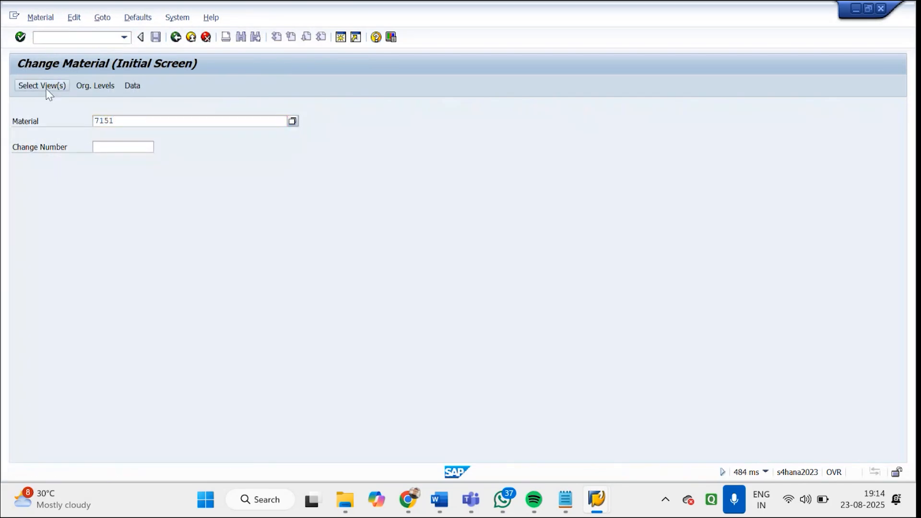
# Open the Accounting 1 view of material 7151 for plant GDP1
pyautogui.click(47, 88)
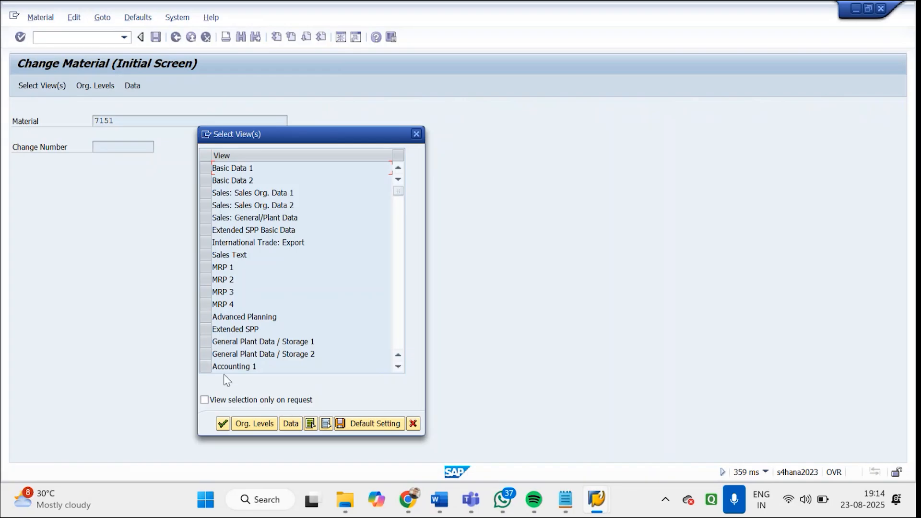
pyautogui.click(206, 366)
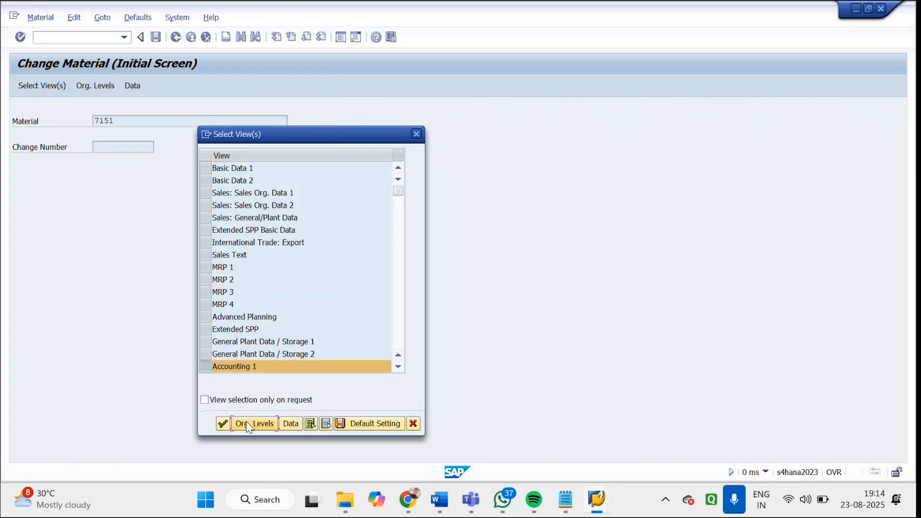
pyautogui.click(246, 422)
pyautogui.write('G')
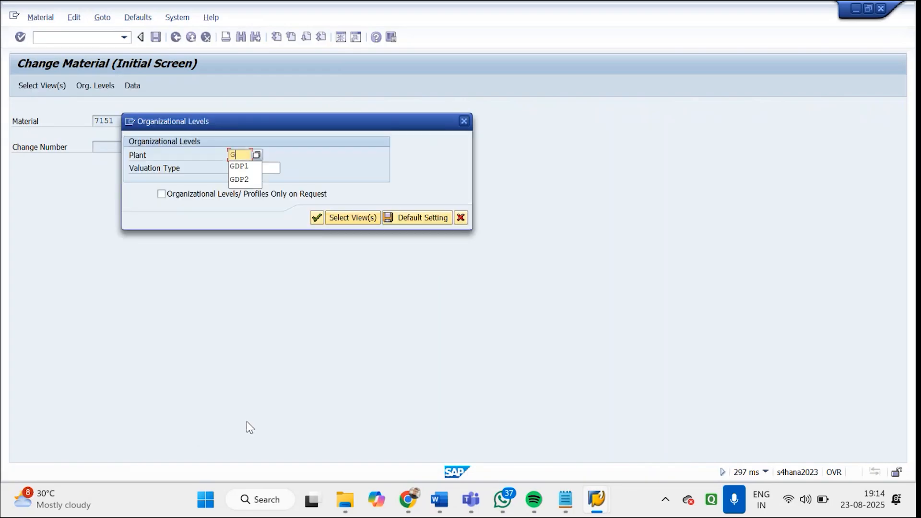
pyautogui.write('DP')
pyautogui.press('Return')
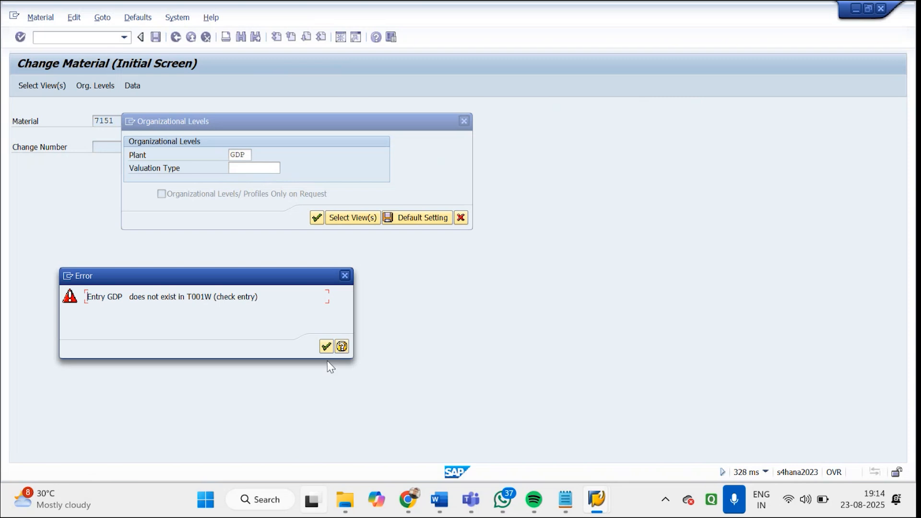
pyautogui.click(251, 156)
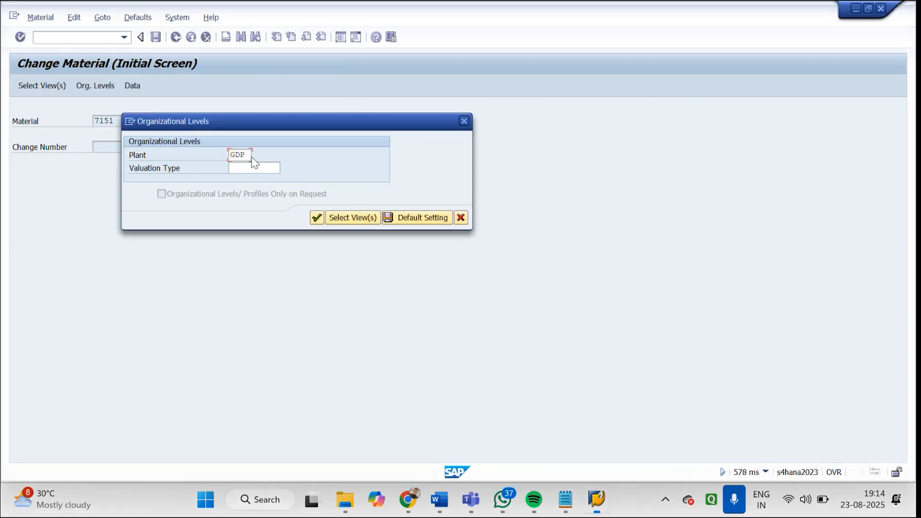
pyautogui.write('1')
pyautogui.press('Return')
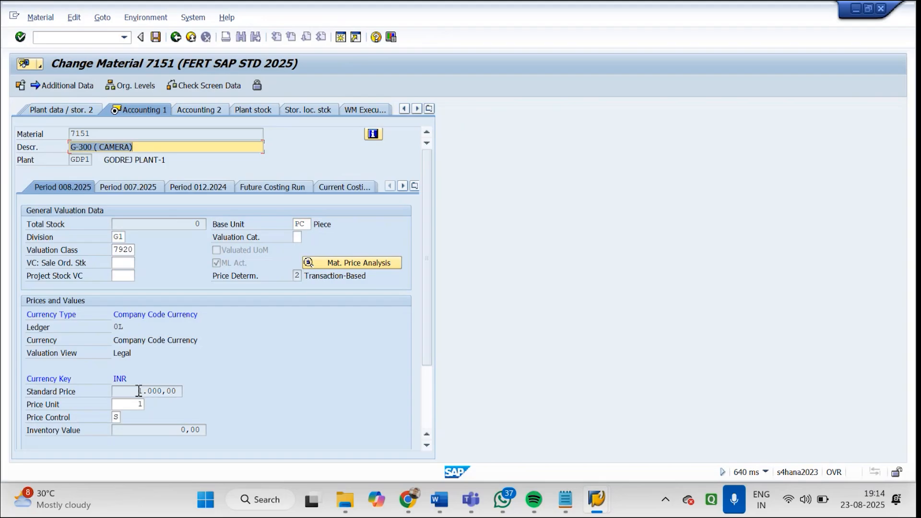
# Examine the standard price, inventory value and other valuation fields of material 7151 in the Accounting 1 view
pyautogui.moveTo(138, 391); pyautogui.dragTo(197, 389)
pyautogui.click(204, 433)
pyautogui.doubleClick(204, 433)
pyautogui.moveTo(425, 335); pyautogui.dragTo(430, 381)
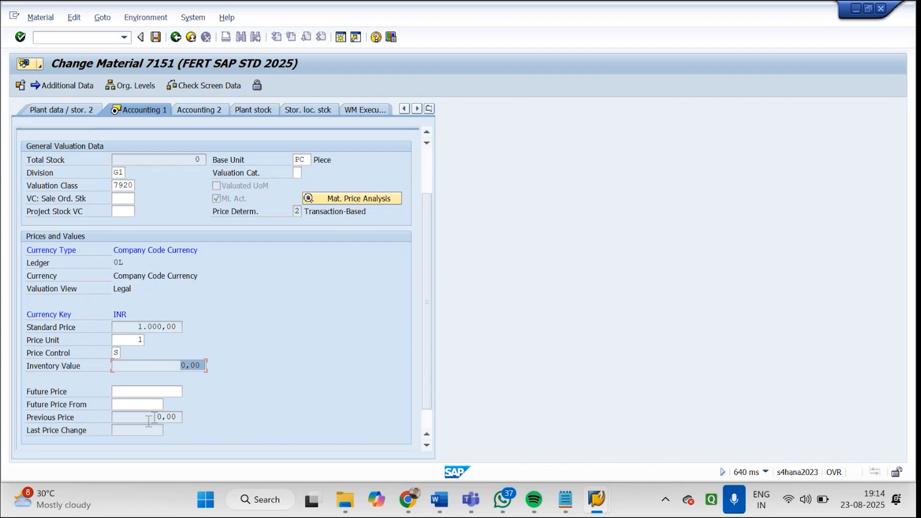
pyautogui.click(428, 418)
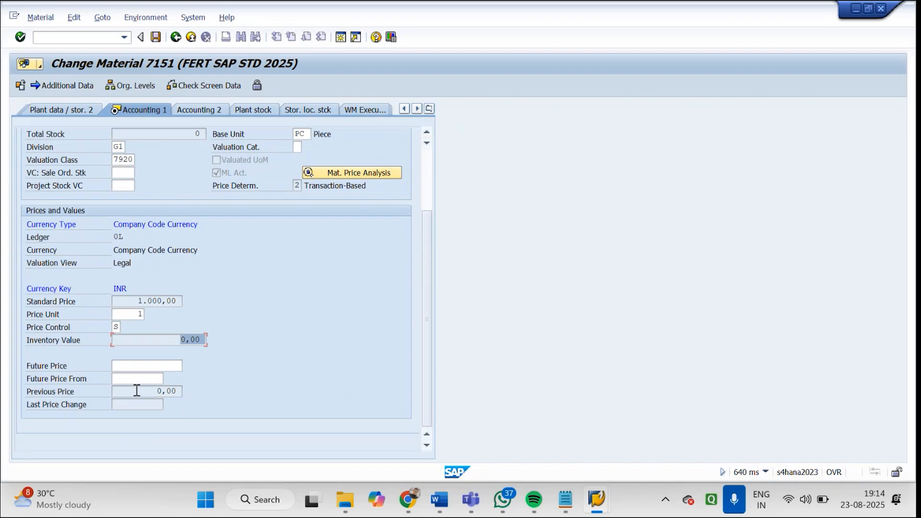
pyautogui.moveTo(186, 340); pyautogui.dragTo(228, 339)
pyautogui.click(425, 178)
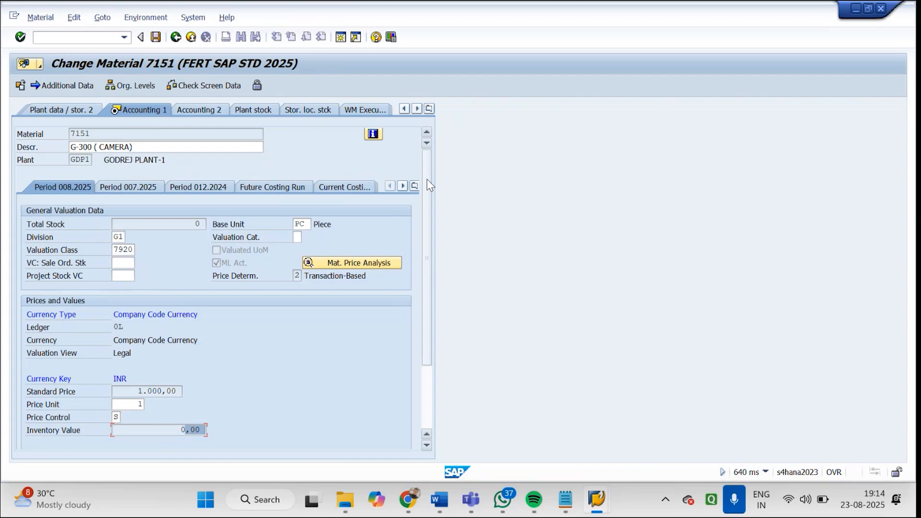
pyautogui.moveTo(429, 353); pyautogui.dragTo(429, 405)
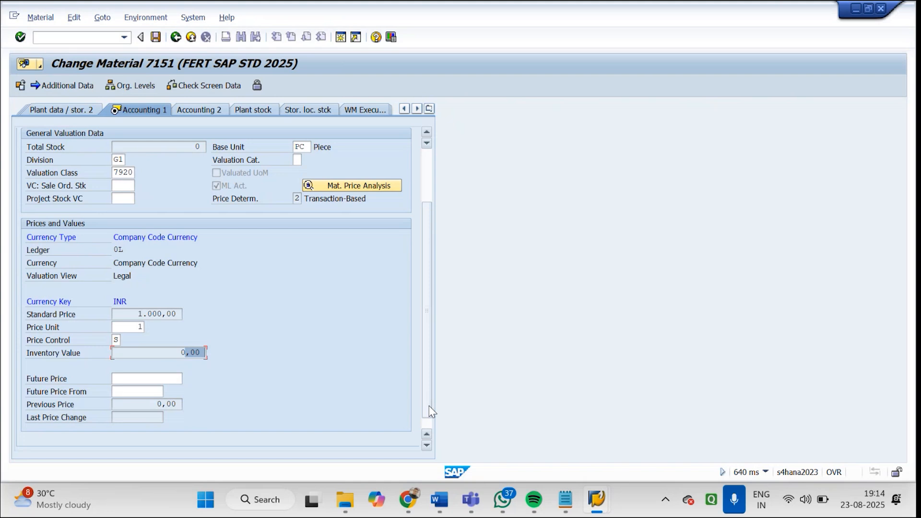
pyautogui.click(426, 445)
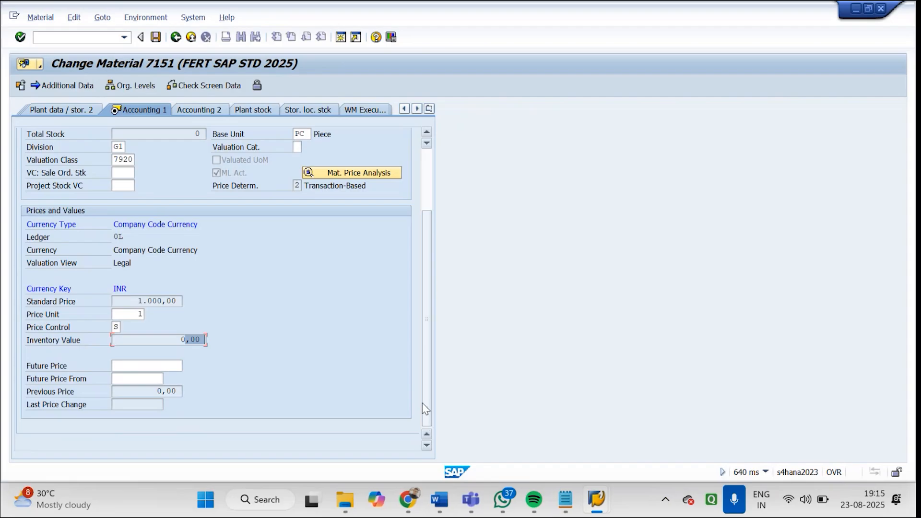
# Leave the material master and start transaction OMS2 for material type settings
pyautogui.click(89, 37)
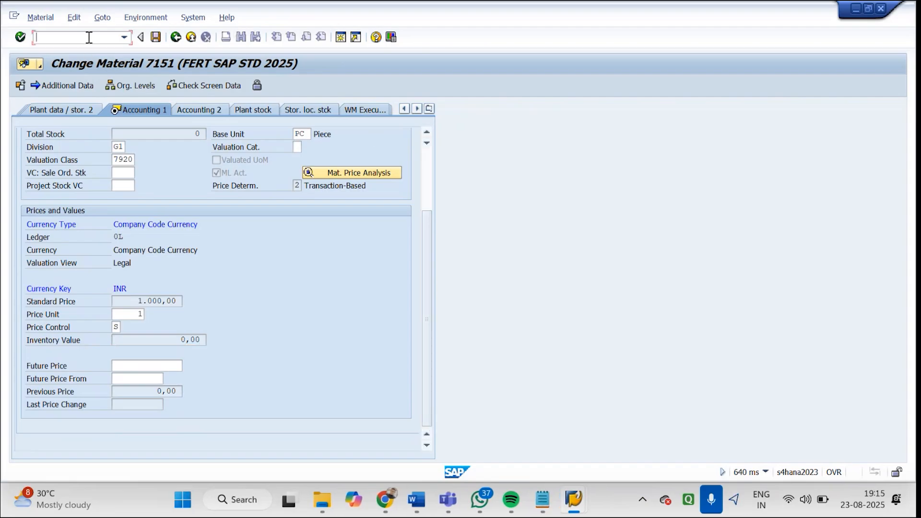
pyautogui.write('/n')
pyautogui.press('Return')
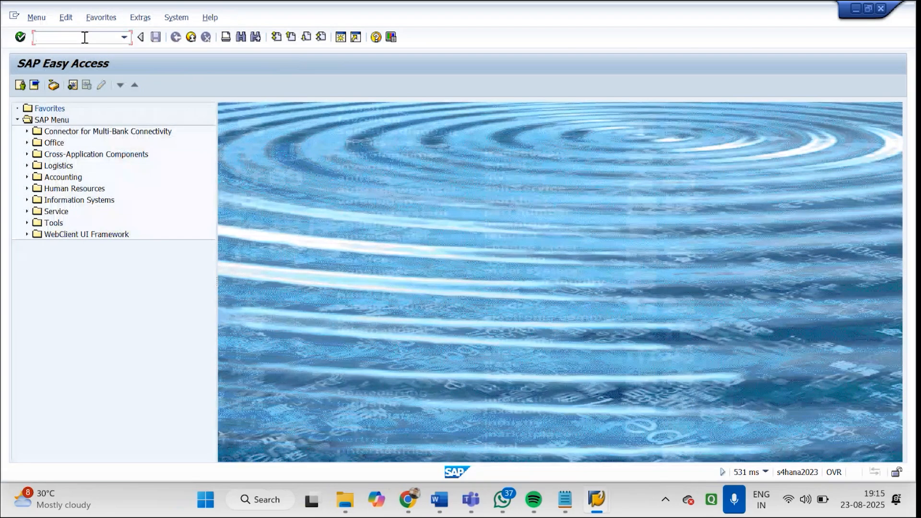
pyautogui.write('OMS2')
pyautogui.press('Return')
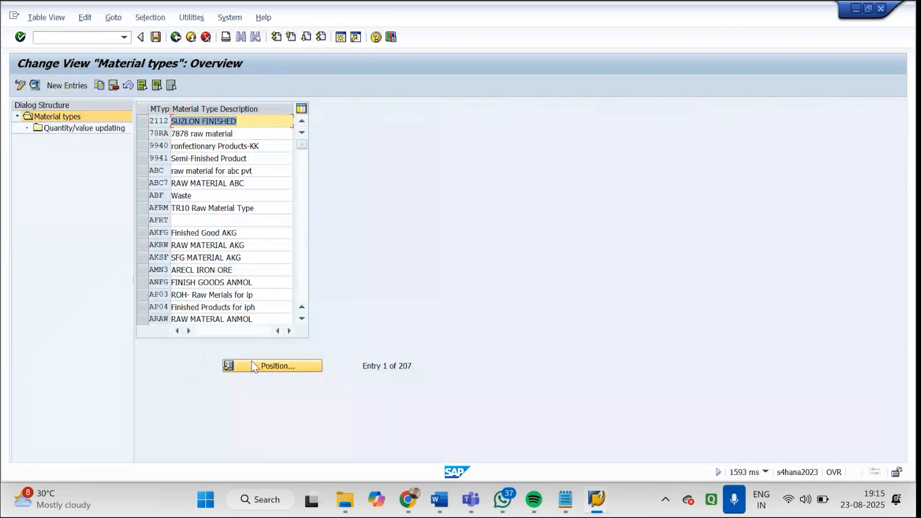
# Find material type FERT and open its quantity/value updating settings
pyautogui.click(253, 361)
pyautogui.write('FERT')
pyautogui.press('Return')
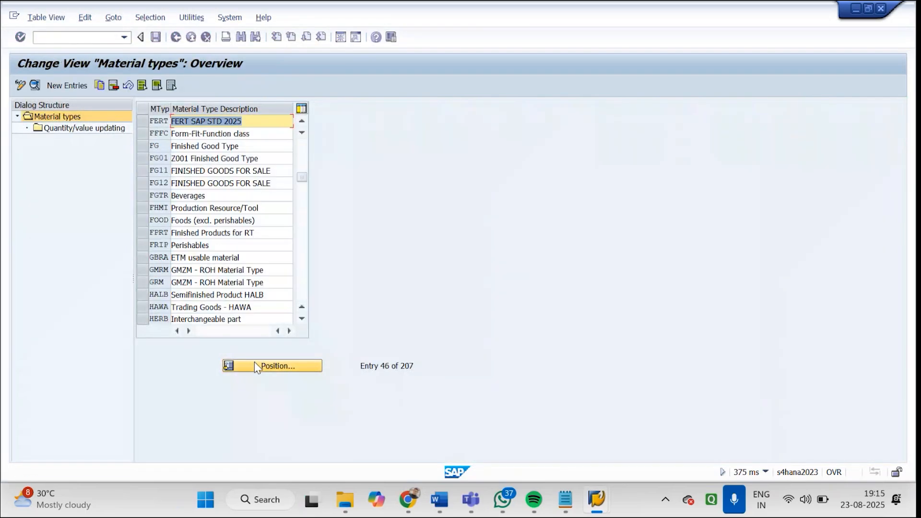
pyautogui.click(141, 121)
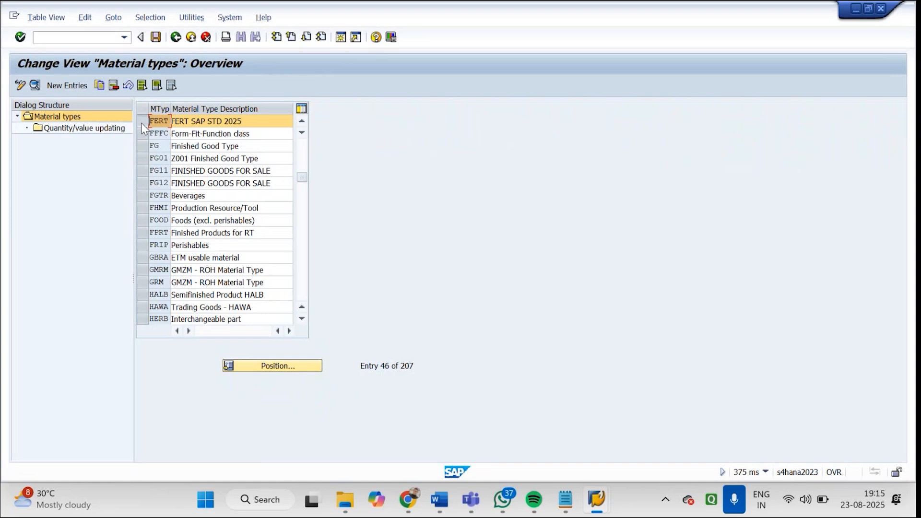
pyautogui.doubleClick(109, 131)
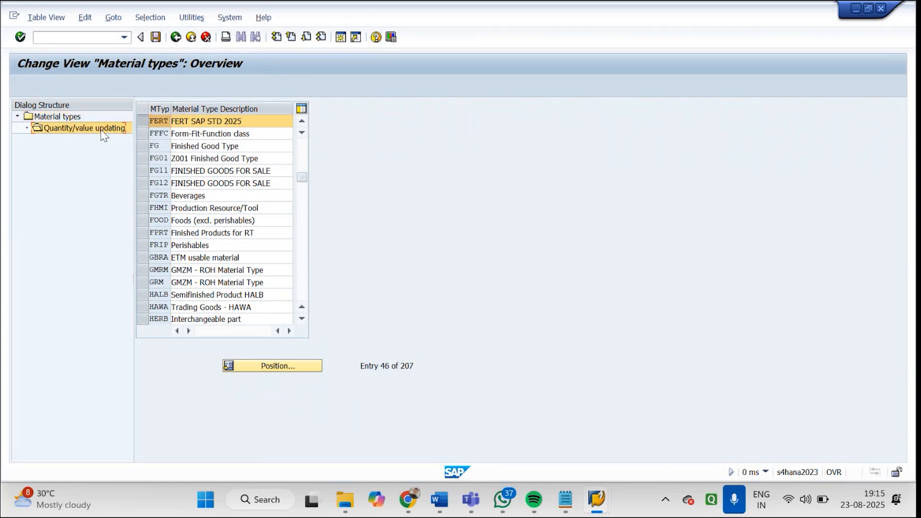
# Find valuation area GDP1 in the FERT quantity/value updating settings, check its update flags, save and leave the transaction
pyautogui.click(290, 372)
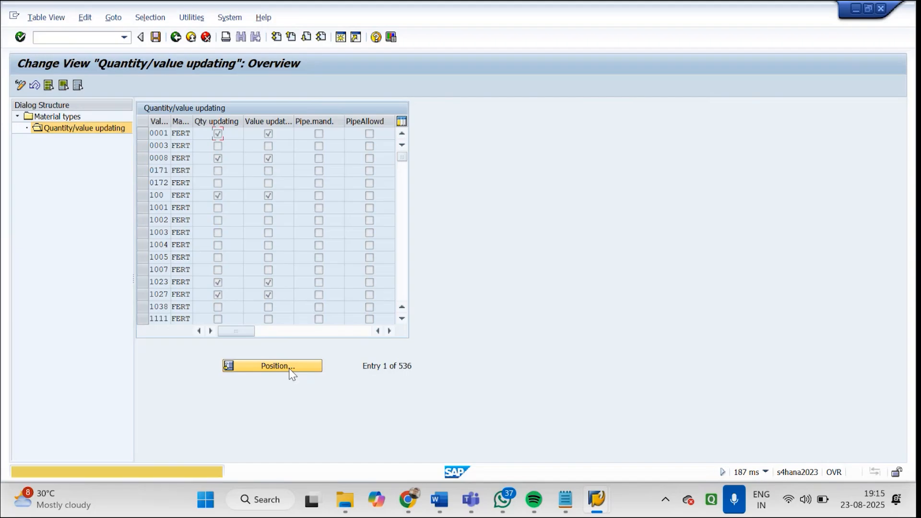
pyautogui.write('GDP1')
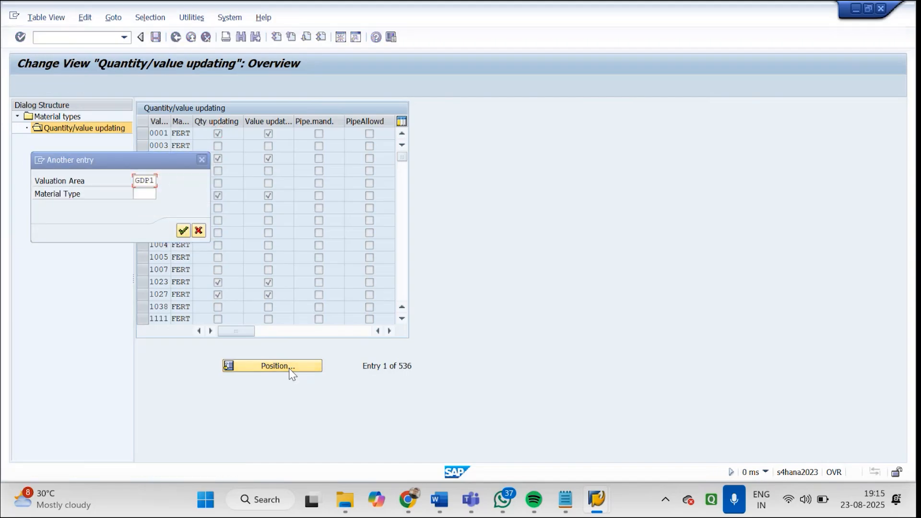
pyautogui.press('Return')
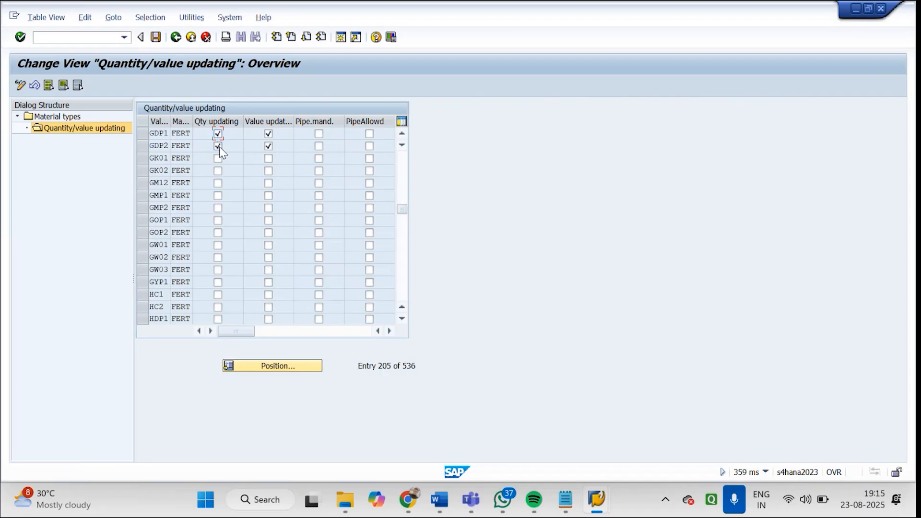
pyautogui.moveTo(152, 136); pyautogui.dragTo(173, 135)
pyautogui.click(159, 35)
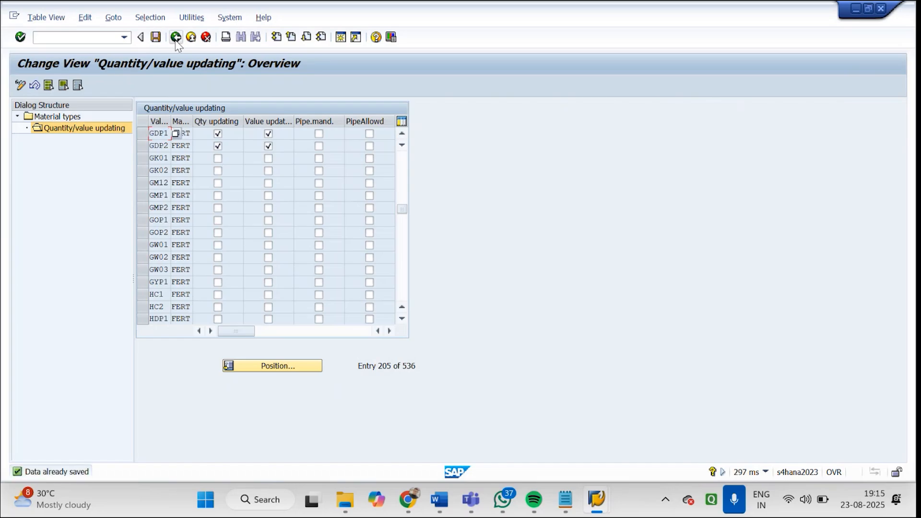
pyautogui.click(175, 38)
pyautogui.click(176, 38)
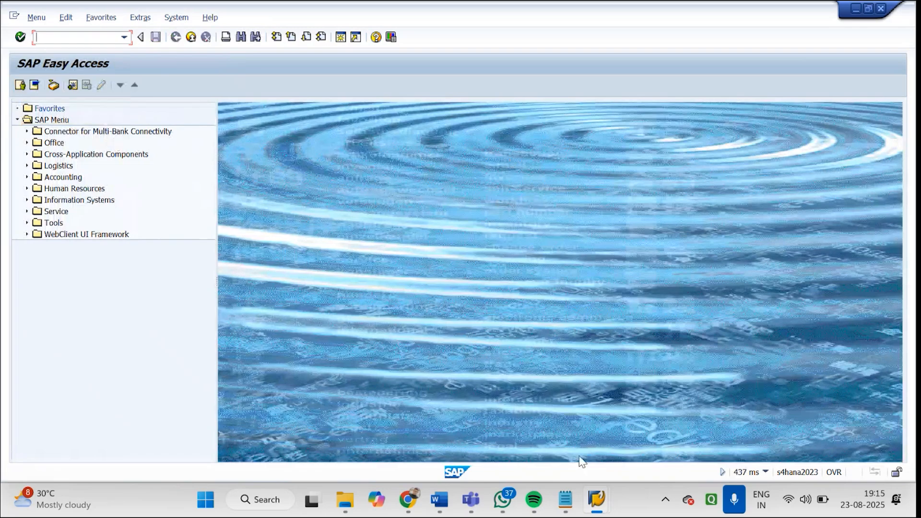
# Run transaction MMBE to display the stock overview of material 7151 in plant GDP1, storage location GDS1
pyautogui.click(600, 506)
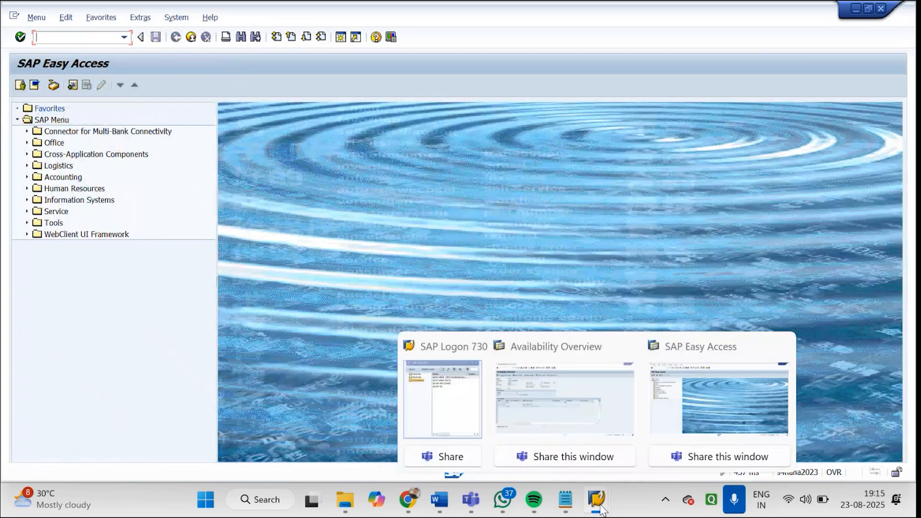
pyautogui.click(681, 393)
pyautogui.write('mmbe')
pyautogui.press('Return')
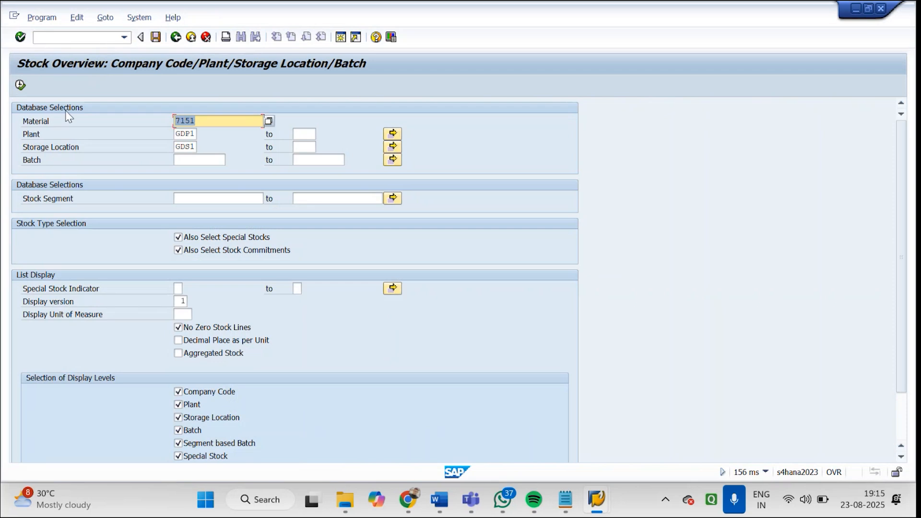
pyautogui.click(23, 90)
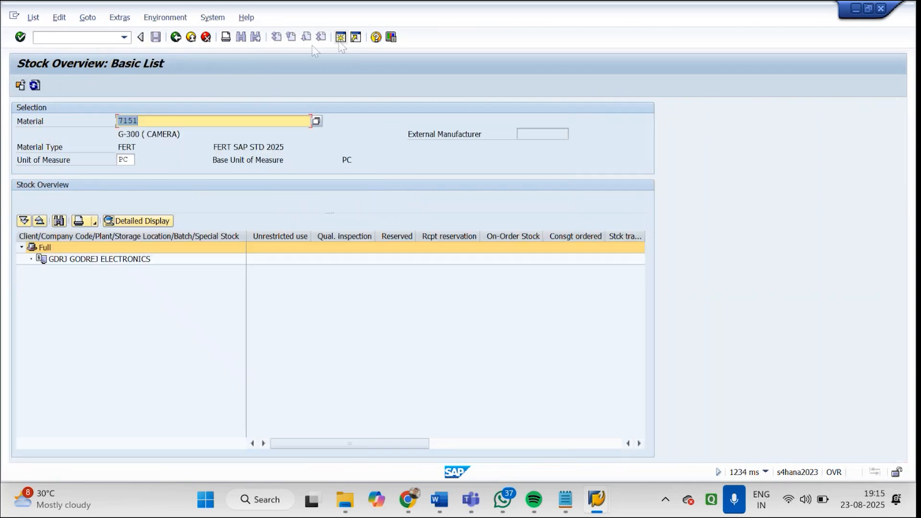
# Start transaction MIGO in a new session and check the movement type 561 for initial stock entry
pyautogui.click(342, 39)
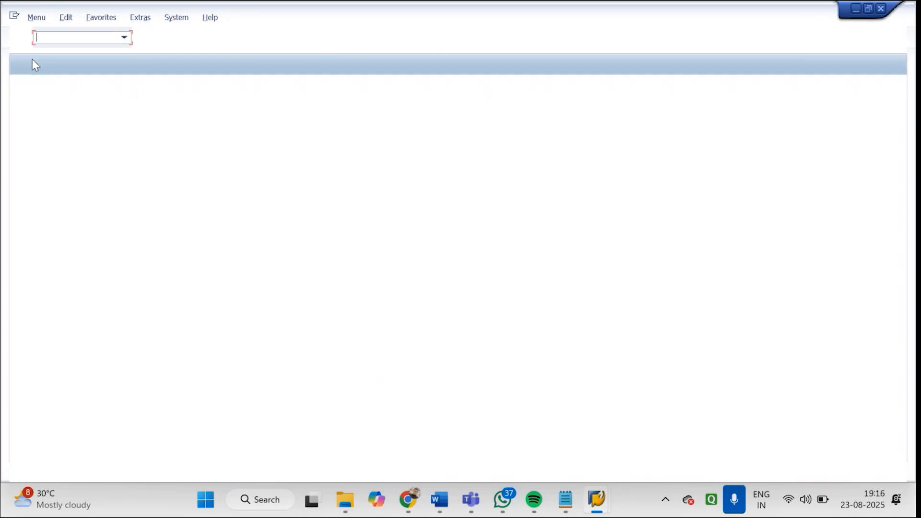
pyautogui.write('MIGO')
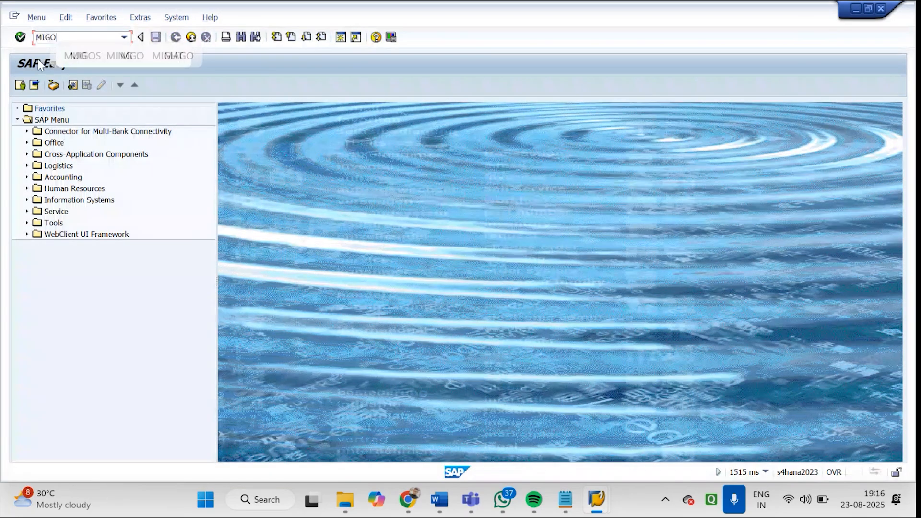
pyautogui.press('Return')
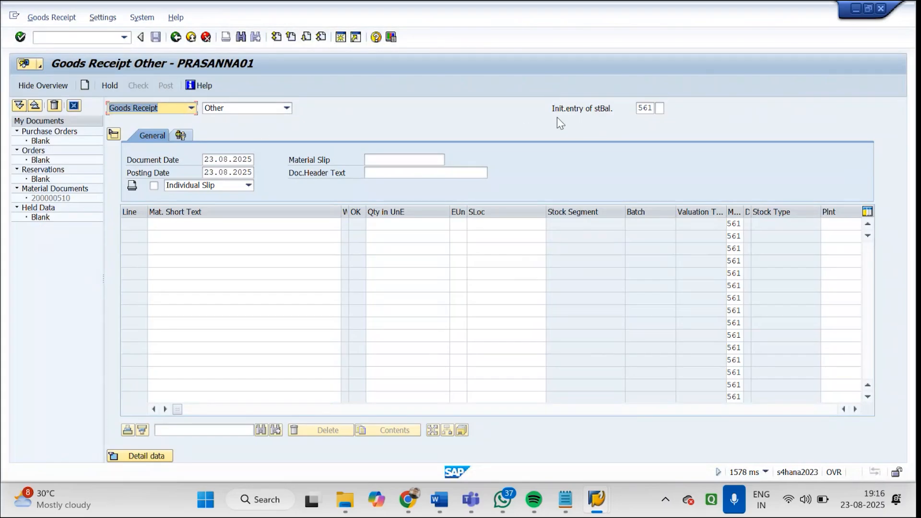
pyautogui.moveTo(617, 110); pyautogui.dragTo(550, 113)
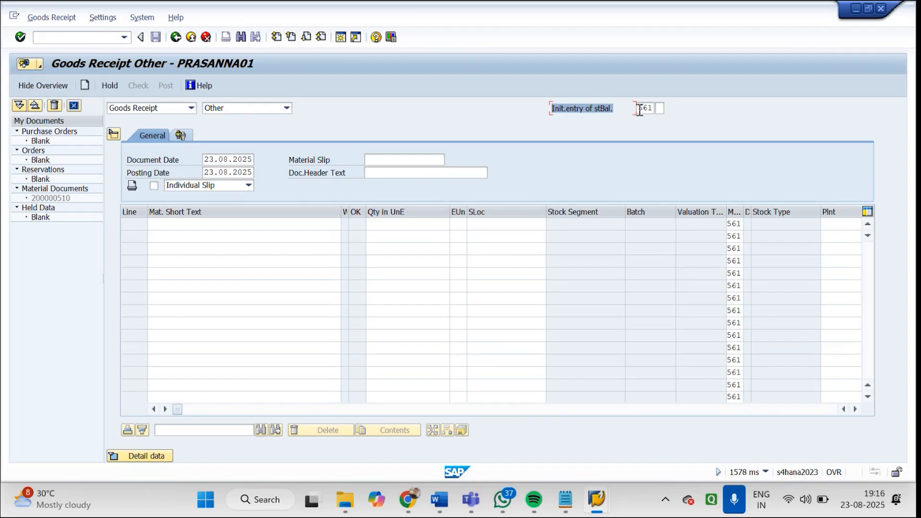
pyautogui.moveTo(640, 111); pyautogui.dragTo(657, 111)
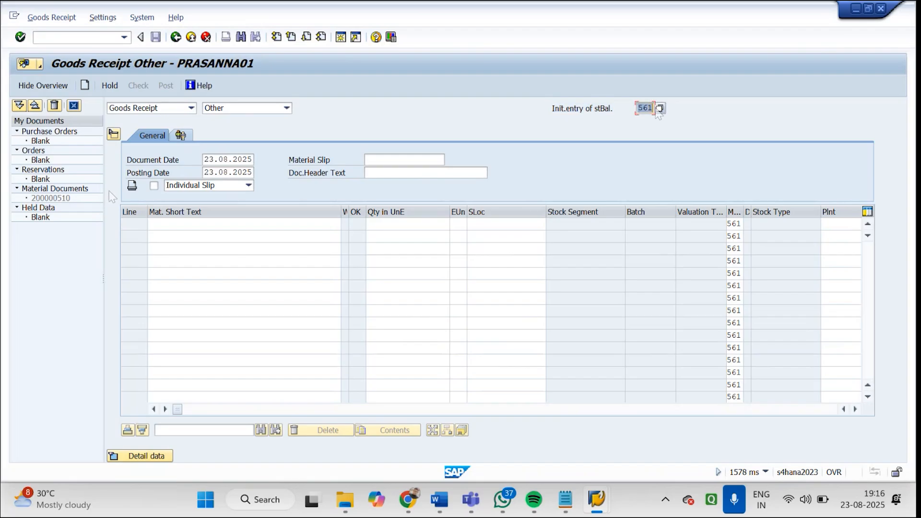
# Add materials 7151 and 7142 as the first two goods receipt lines and go to the first line's quantity
pyautogui.click(164, 228)
pyautogui.write('7')
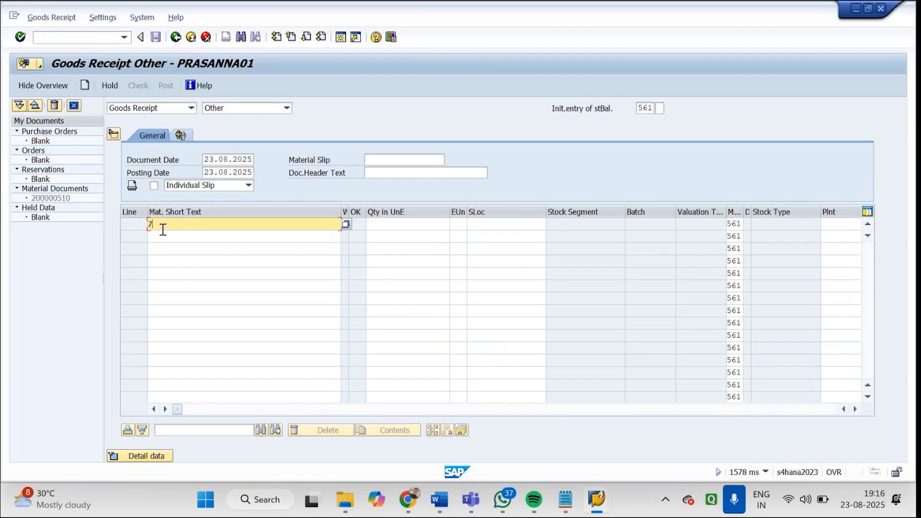
pyautogui.write('151')
pyautogui.click(175, 235)
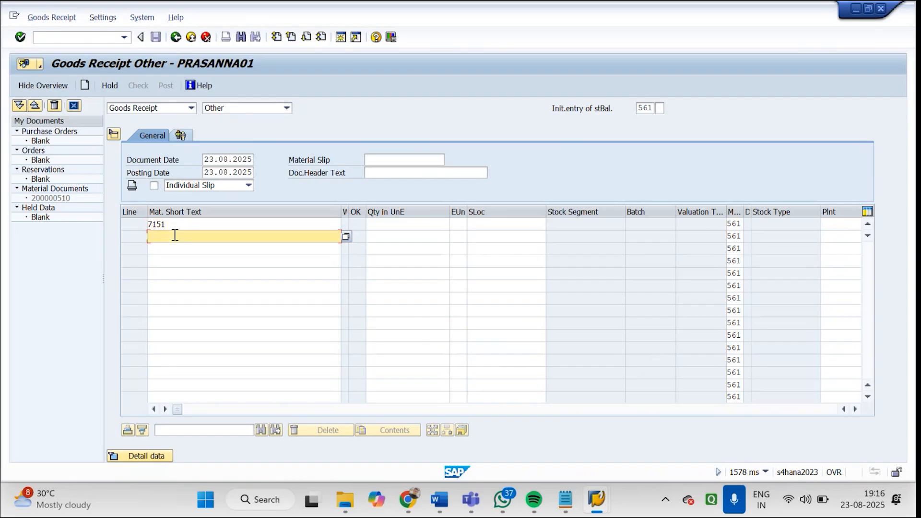
pyautogui.write('71')
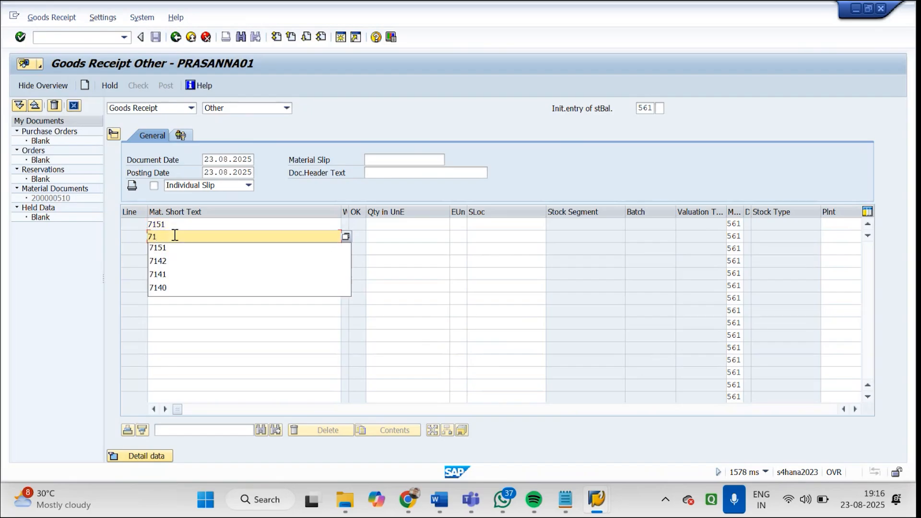
pyautogui.click(178, 261)
pyautogui.press('Return')
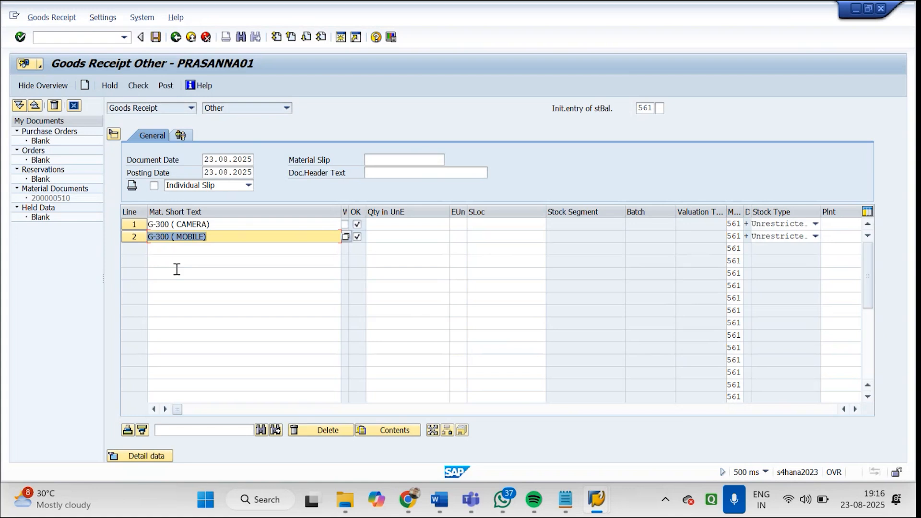
pyautogui.click(411, 224)
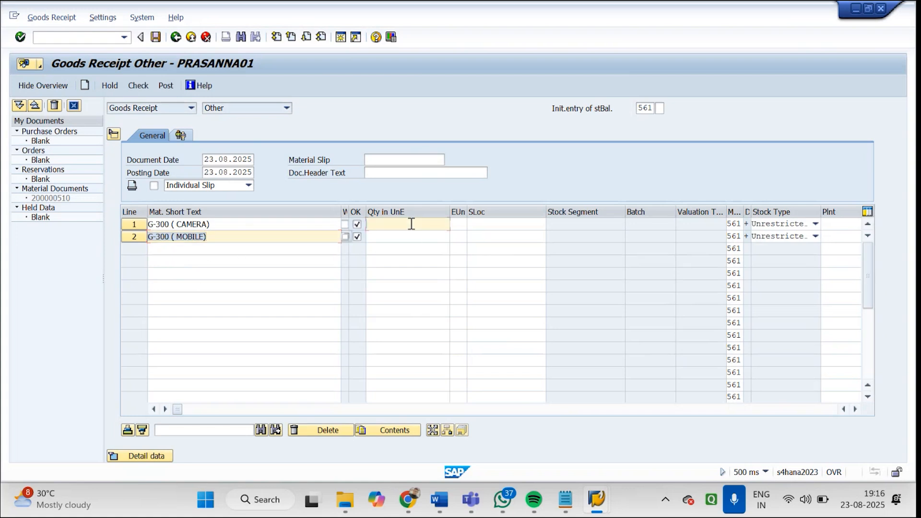
# Switch to the session with material 7151's availability overview and return to the sales order overview
pyautogui.moveTo(577, 489)
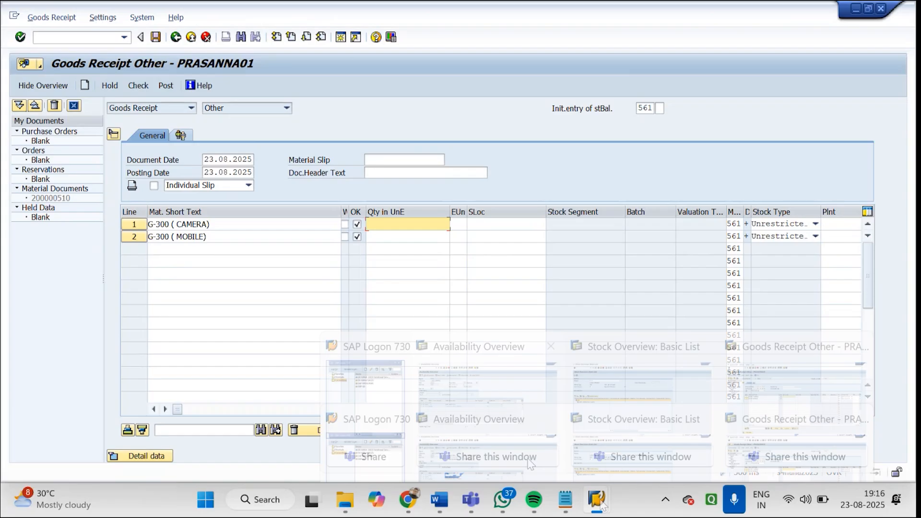
pyautogui.click(489, 412)
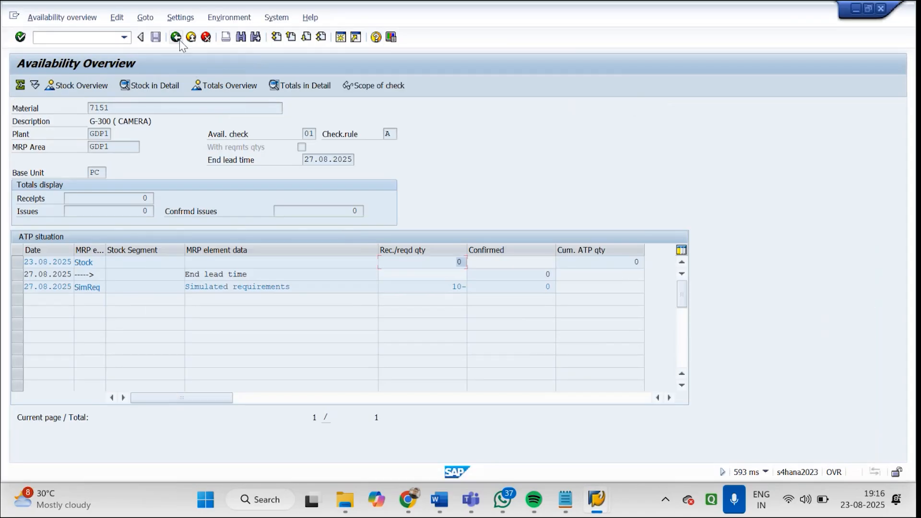
pyautogui.click(180, 40)
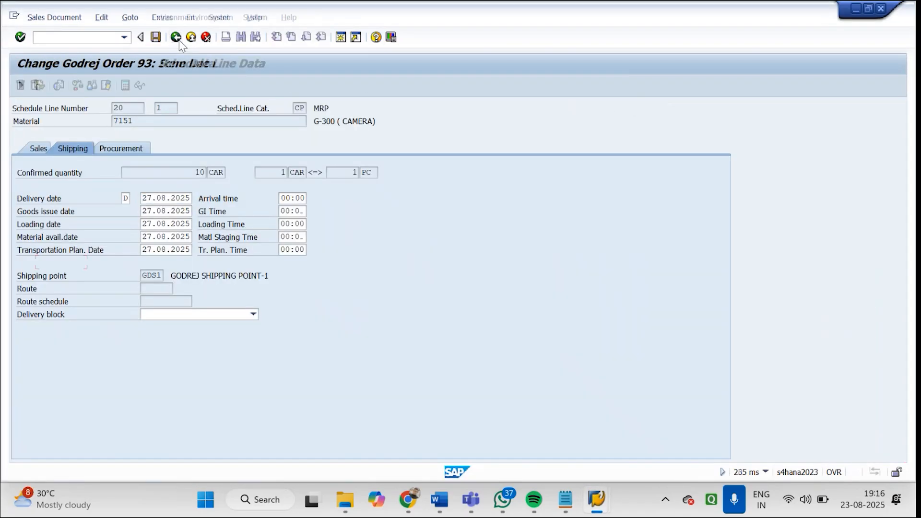
pyautogui.click(178, 40)
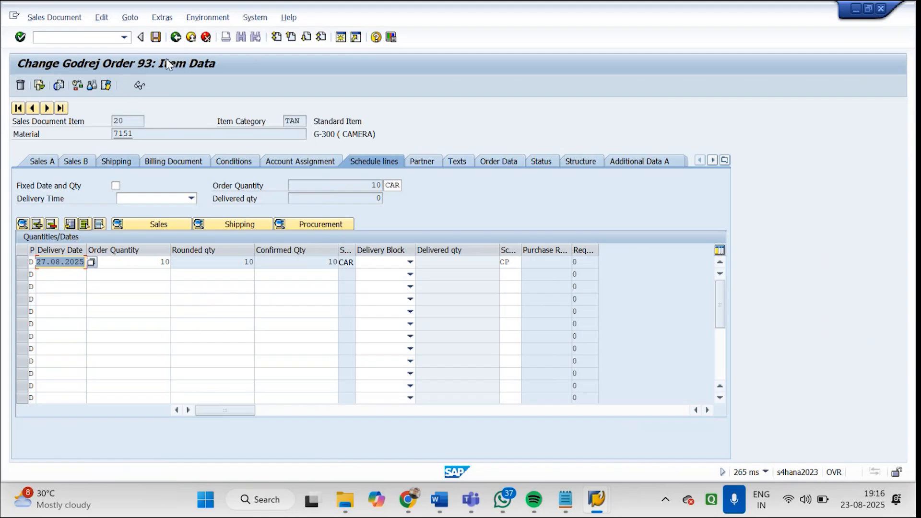
pyautogui.click(179, 40)
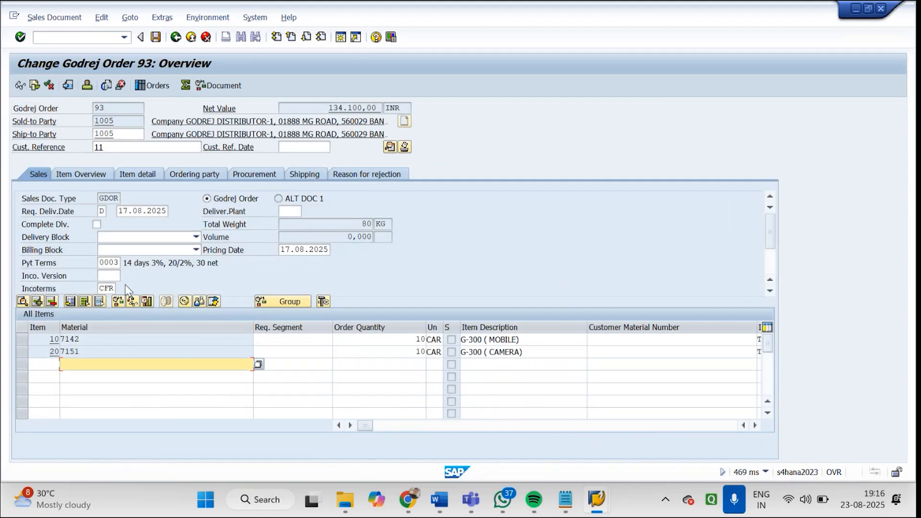
# Open the availability overview from the schedule line shipping data of order item 10, material 7142, and check its stock quantity
pyautogui.doubleClick(116, 338)
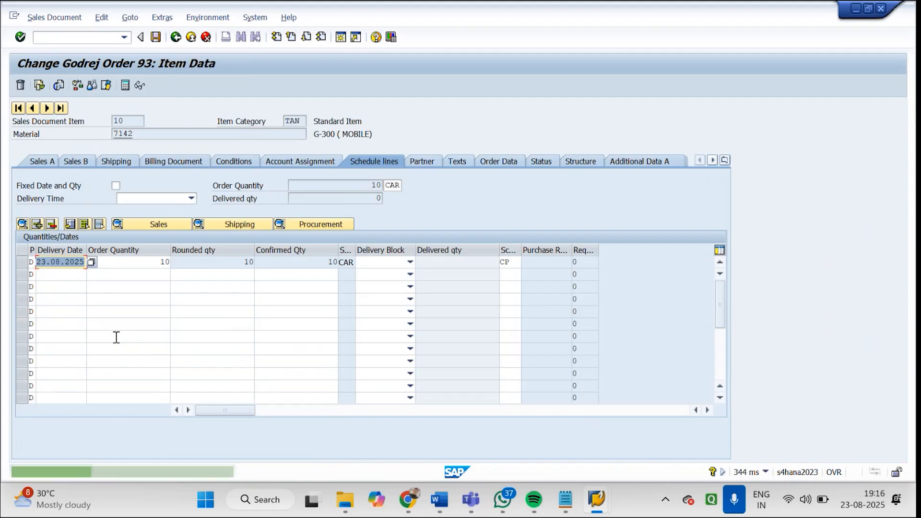
pyautogui.click(256, 227)
pyautogui.click(190, 19)
pyautogui.click(188, 151)
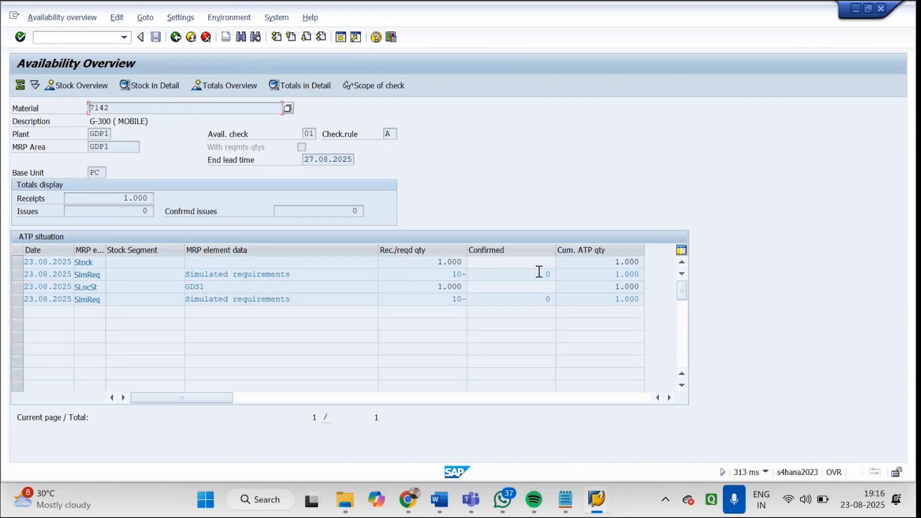
pyautogui.moveTo(437, 263); pyautogui.dragTo(475, 266)
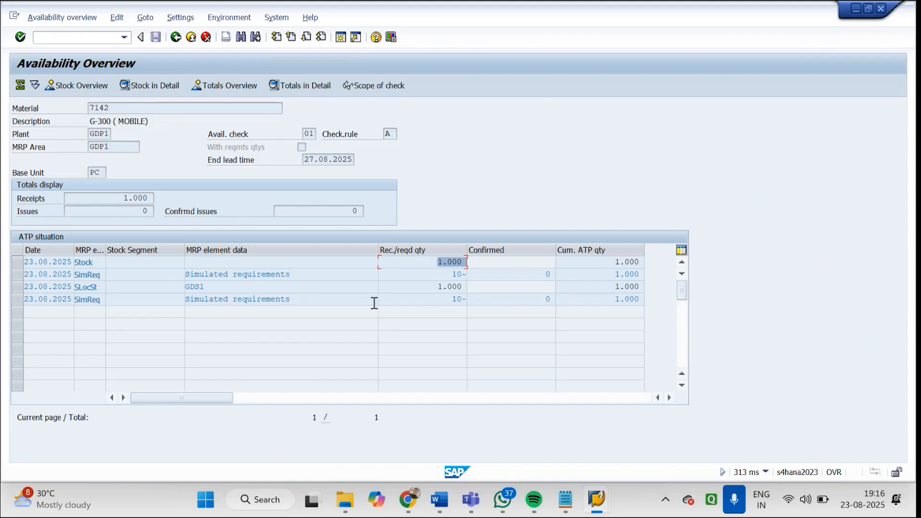
# Switch to the stock overview session and display the stock of material 7142 in plant GDP1
pyautogui.moveTo(596, 508)
pyautogui.moveTo(663, 400)
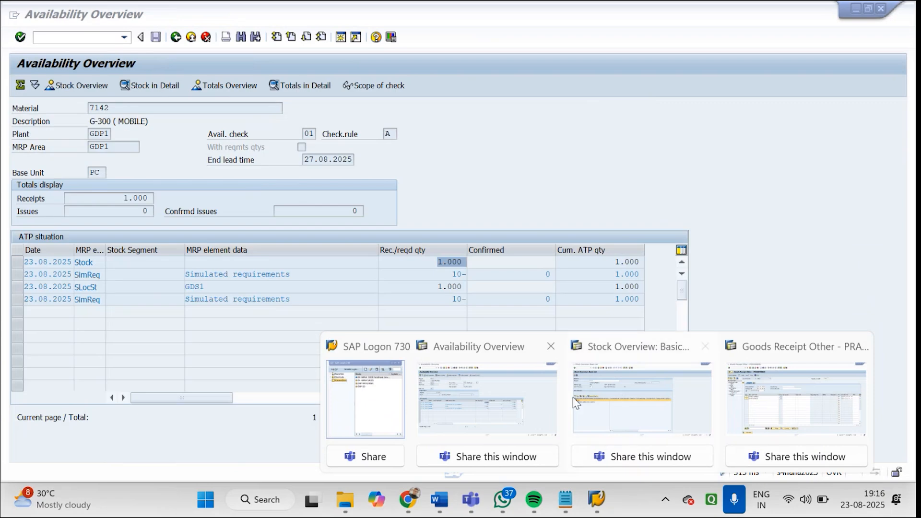
pyautogui.click(575, 402)
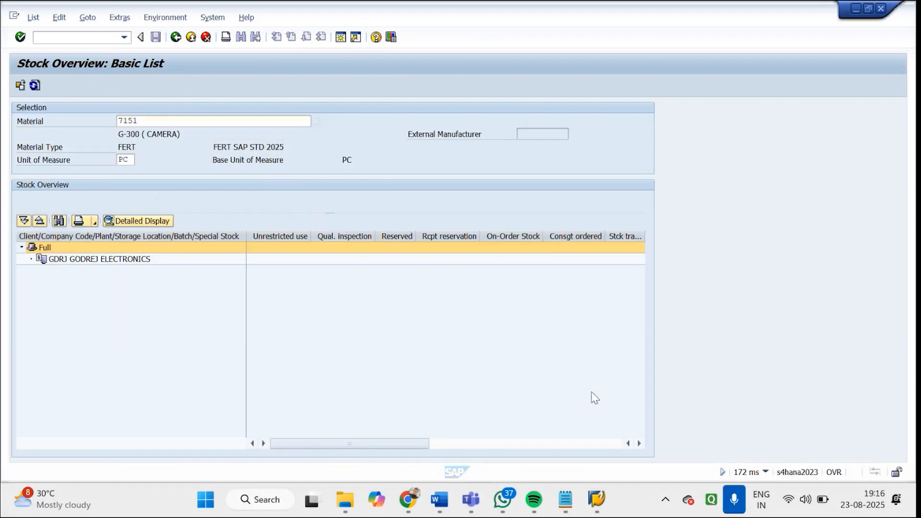
pyautogui.click(174, 41)
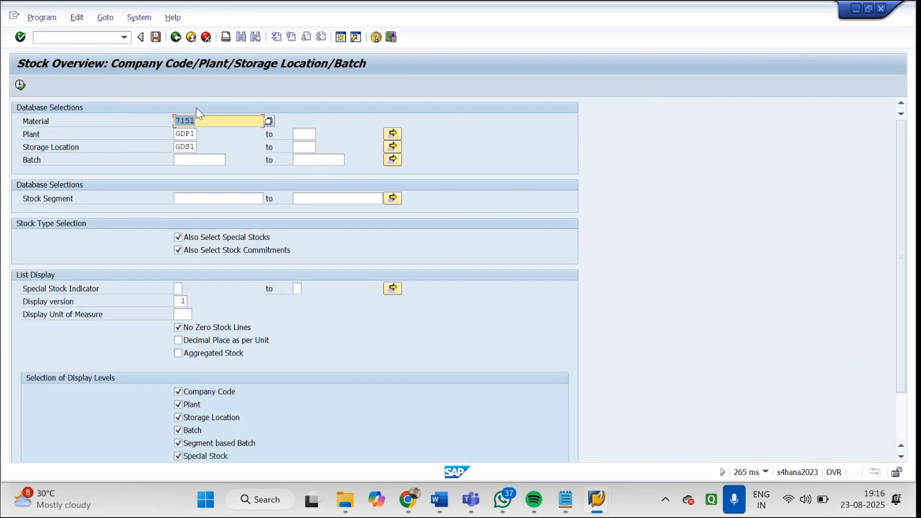
pyautogui.write('71')
pyautogui.write('41')
pyautogui.press('BackSpace')
pyautogui.write('2')
pyautogui.click(18, 86)
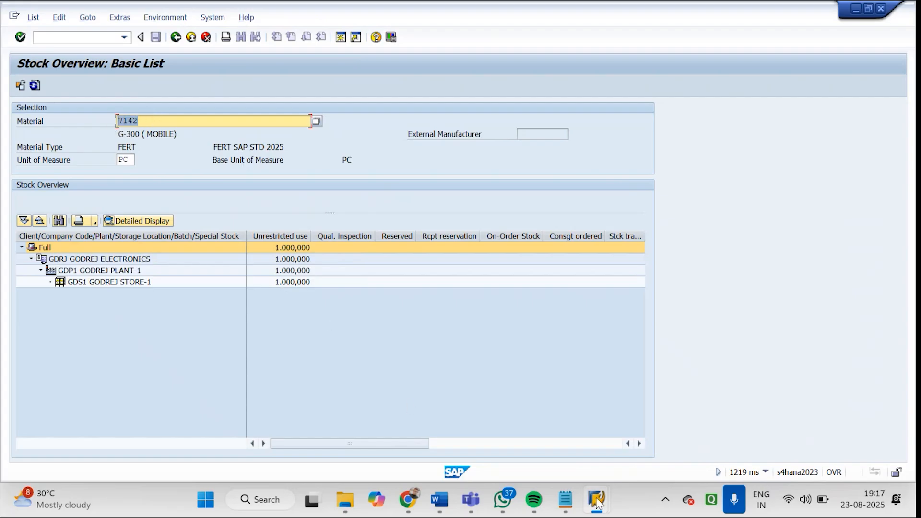
# Switch to the goods receipt session and try to delete line 2, G-300 (MOBILE)
pyautogui.moveTo(596, 503)
pyautogui.click(818, 409)
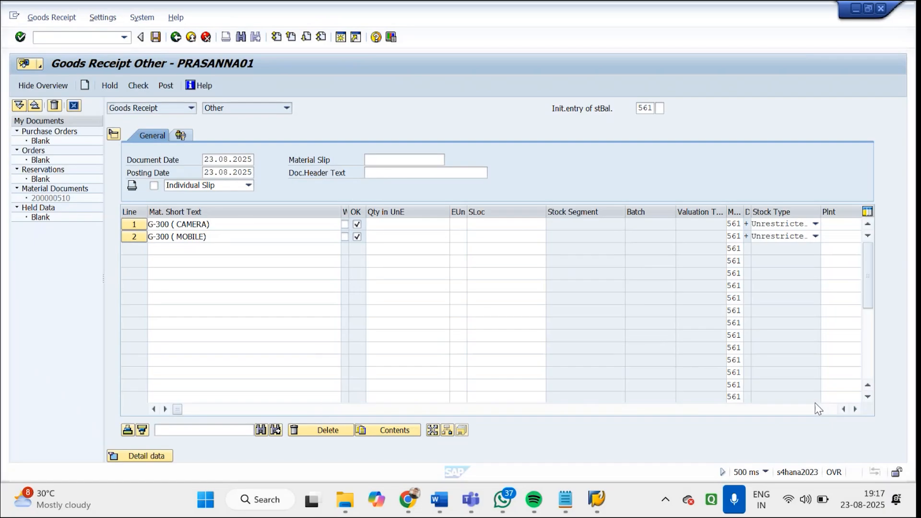
pyautogui.click(128, 242)
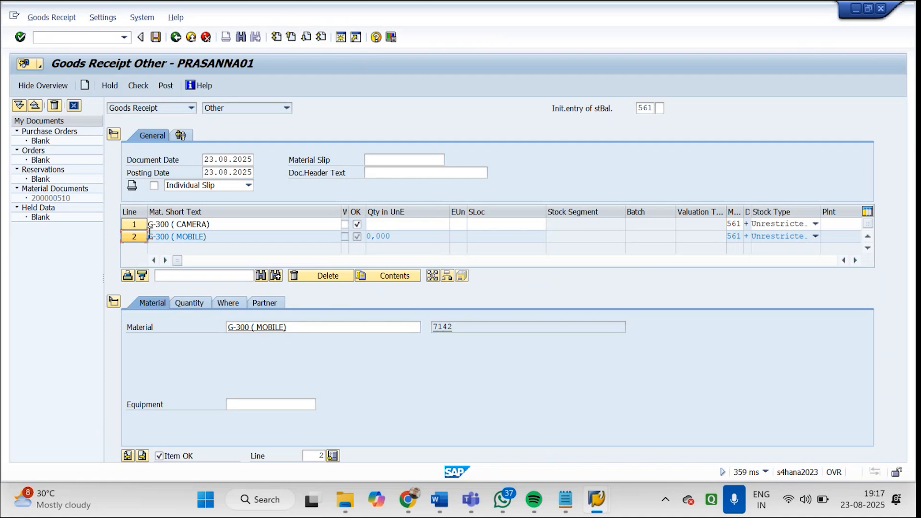
pyautogui.click(298, 278)
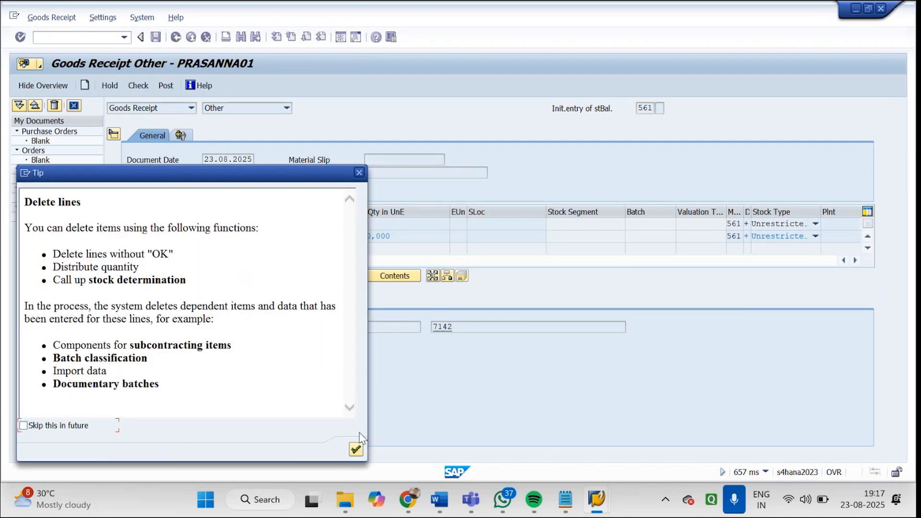
pyautogui.click(356, 450)
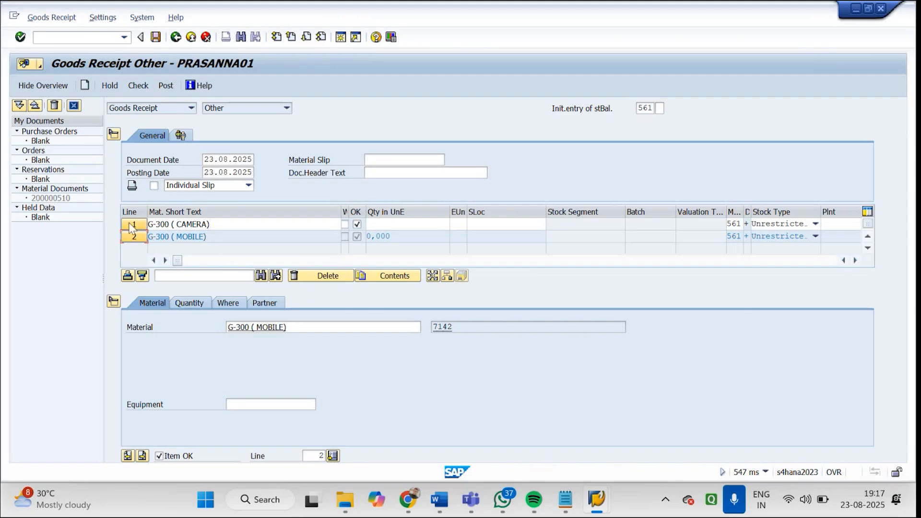
# Leave the goods receipt without saving the entered document and restart transaction MIGO
pyautogui.click(176, 36)
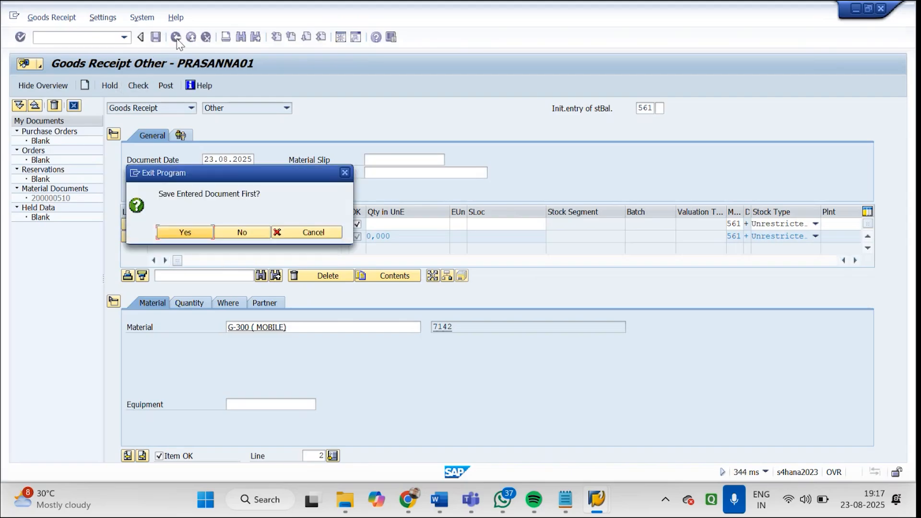
pyautogui.click(242, 233)
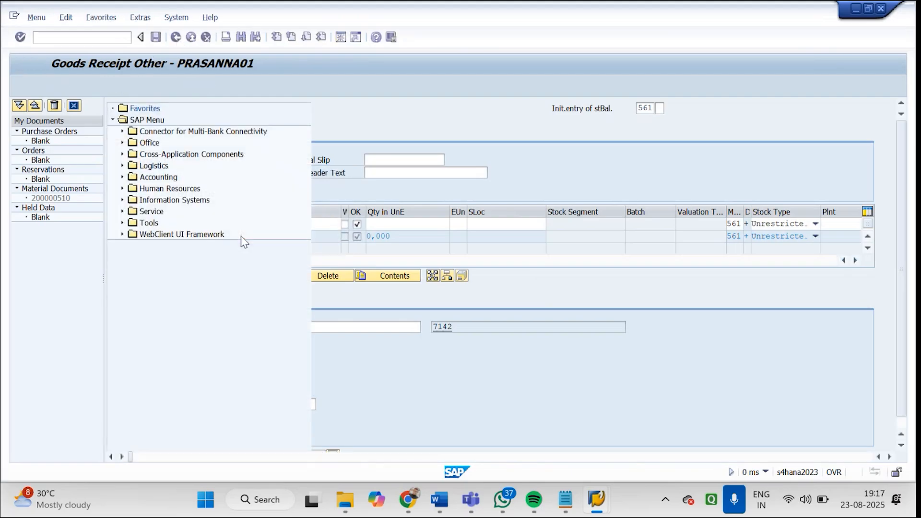
pyautogui.write('MIGO')
pyautogui.press('Return')
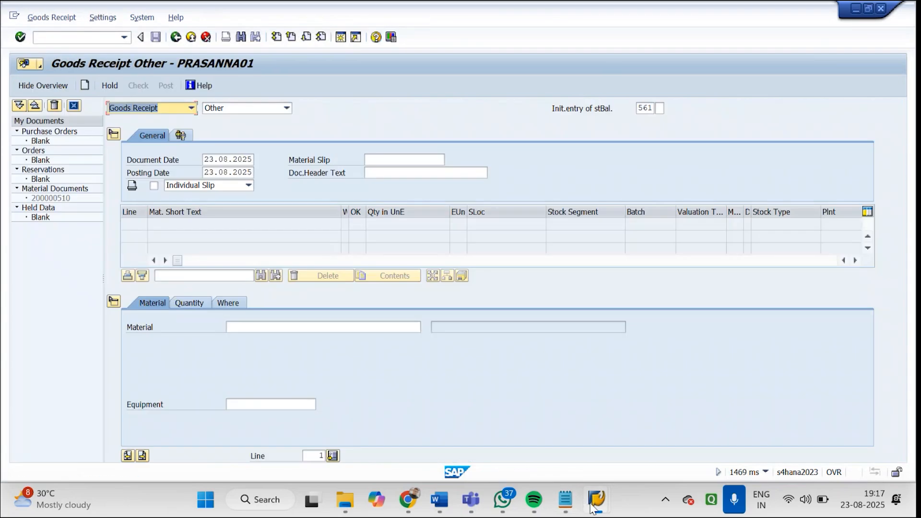
# Look at the storage location in the stock overview session of material 7142 and return to the goods receipt session
pyautogui.moveTo(594, 509)
pyautogui.click(586, 409)
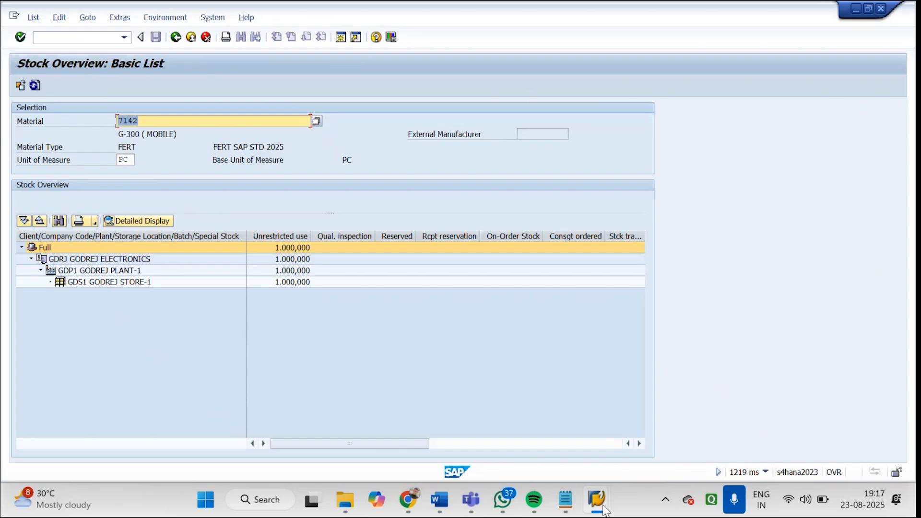
pyautogui.moveTo(606, 510)
pyautogui.click(738, 397)
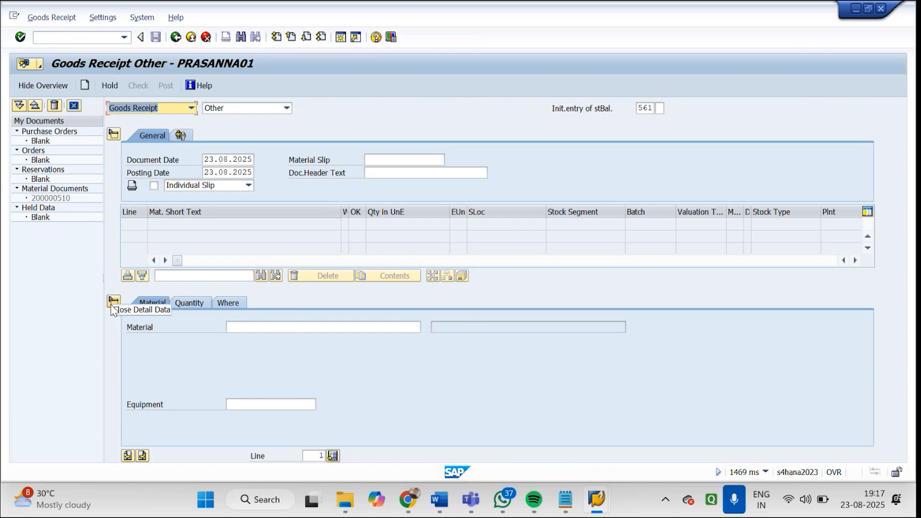
# Close the detail data and enter a line for material 7151 with quantity 1000 and storage location GDS1 of plant GDP2
pyautogui.click(114, 302)
pyautogui.click(192, 224)
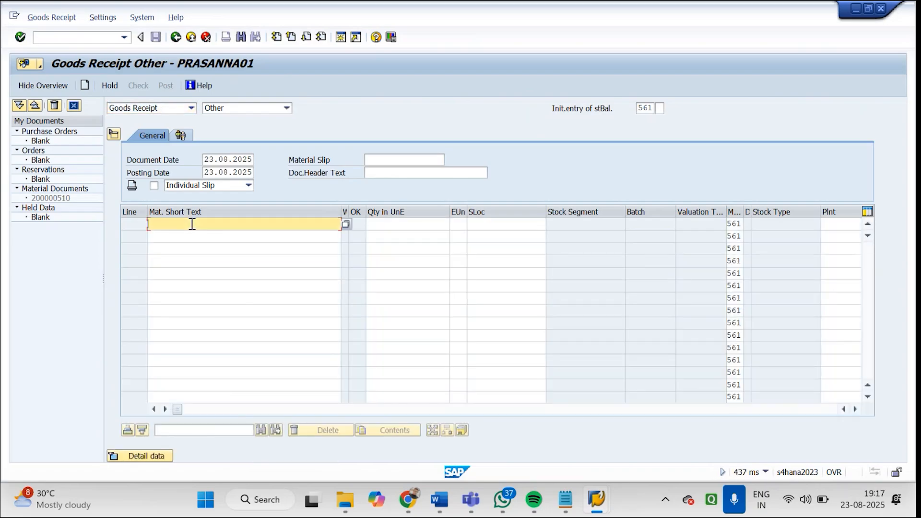
pyautogui.write('7151')
pyautogui.press('Tab')
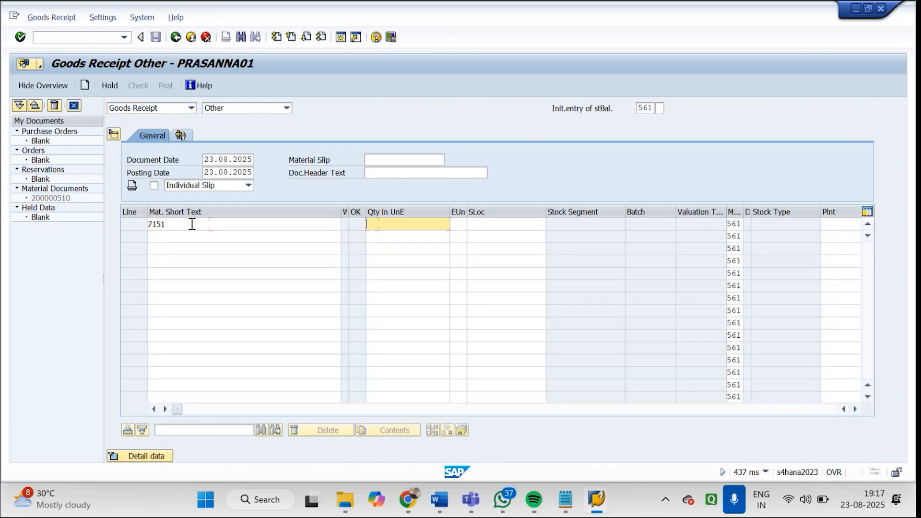
pyautogui.write('1000')
pyautogui.press('Tab')
pyautogui.press('Tab')
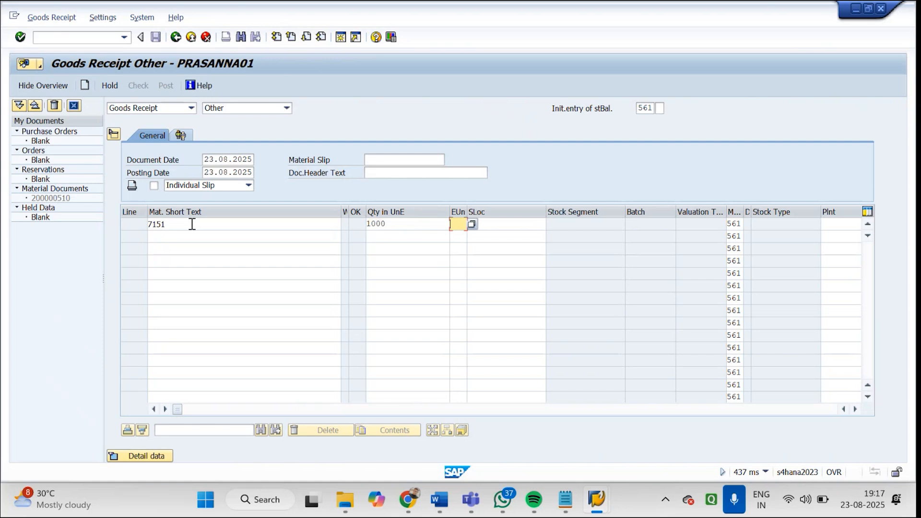
pyautogui.write('GDS1')
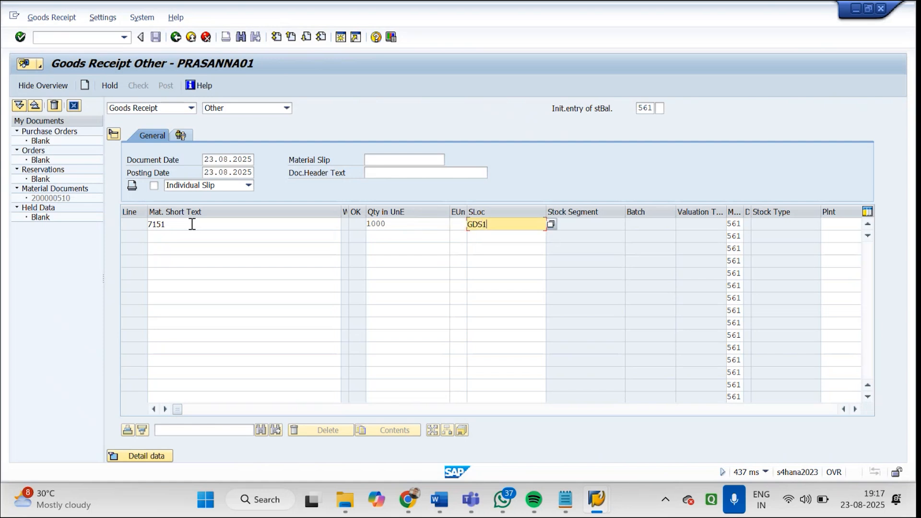
pyautogui.press('Return')
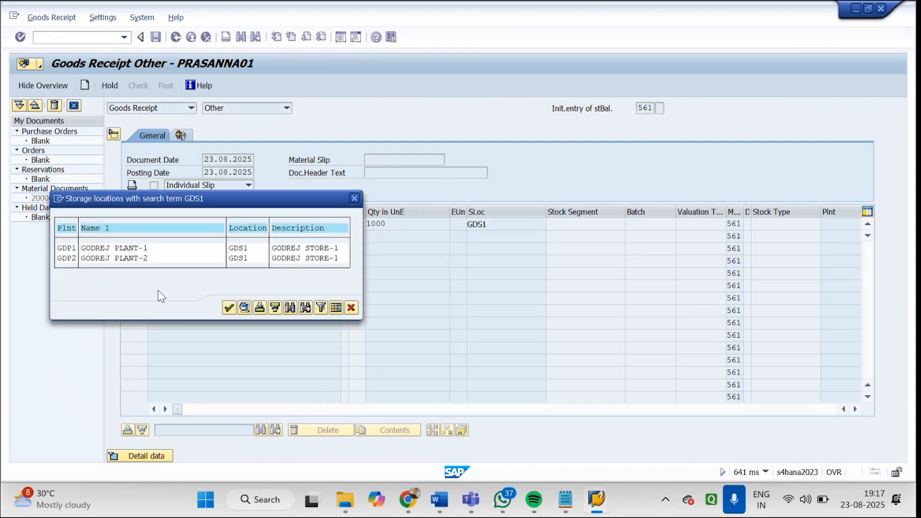
pyautogui.doubleClick(102, 257)
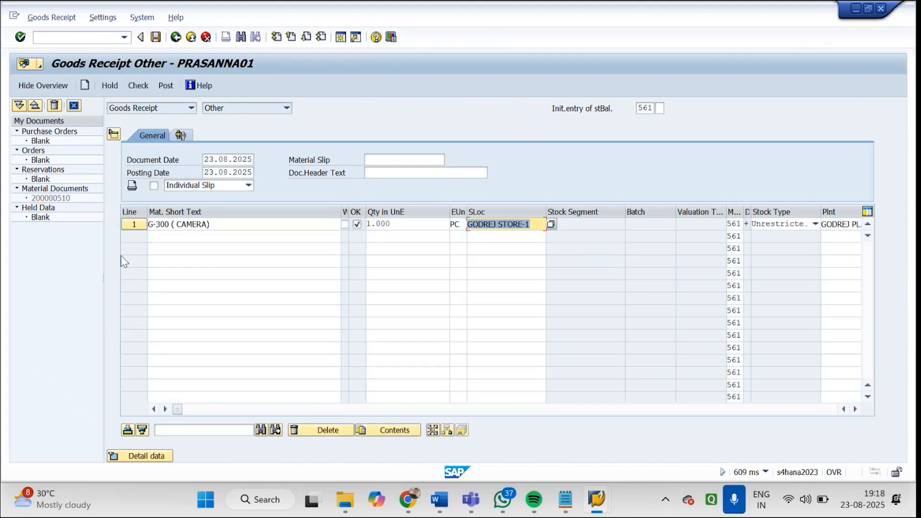
# Try to check the goods receipt after reselecting storage location GDS1 of plant GDP2 for line 1
pyautogui.click(551, 224)
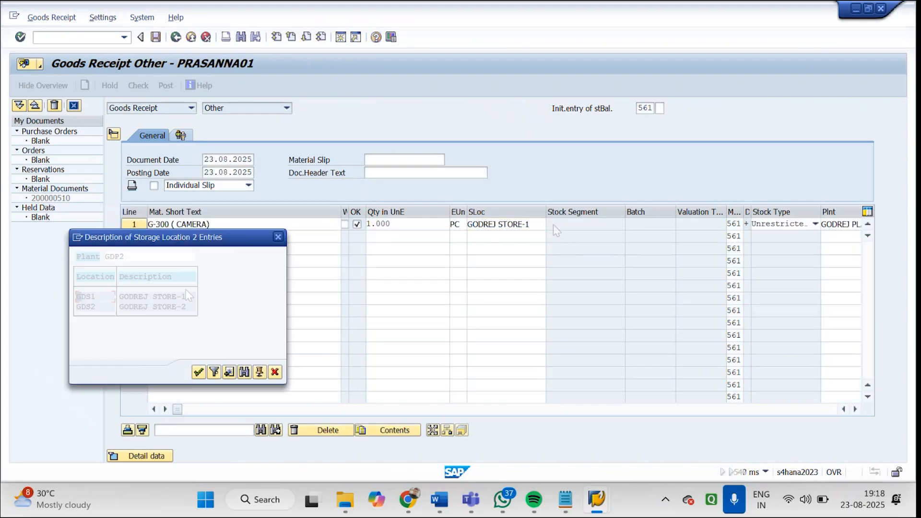
pyautogui.doubleClick(159, 296)
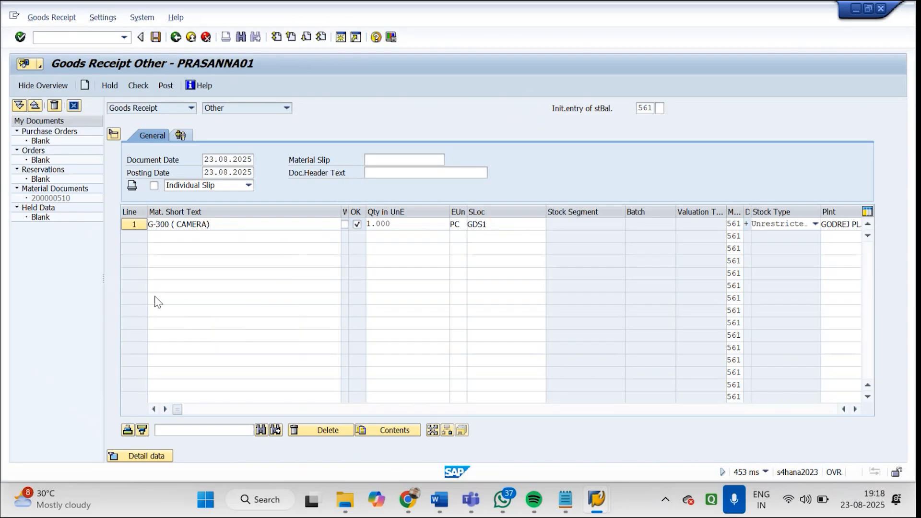
pyautogui.click(135, 88)
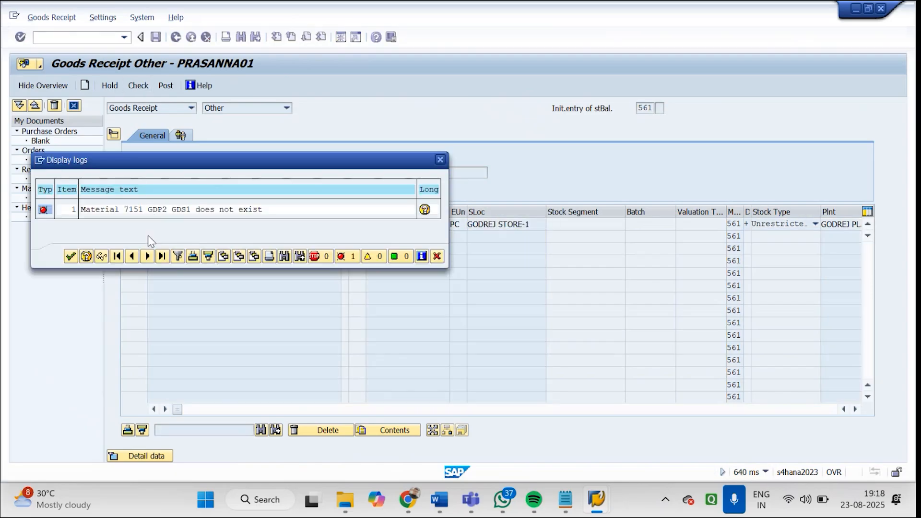
pyautogui.click(441, 162)
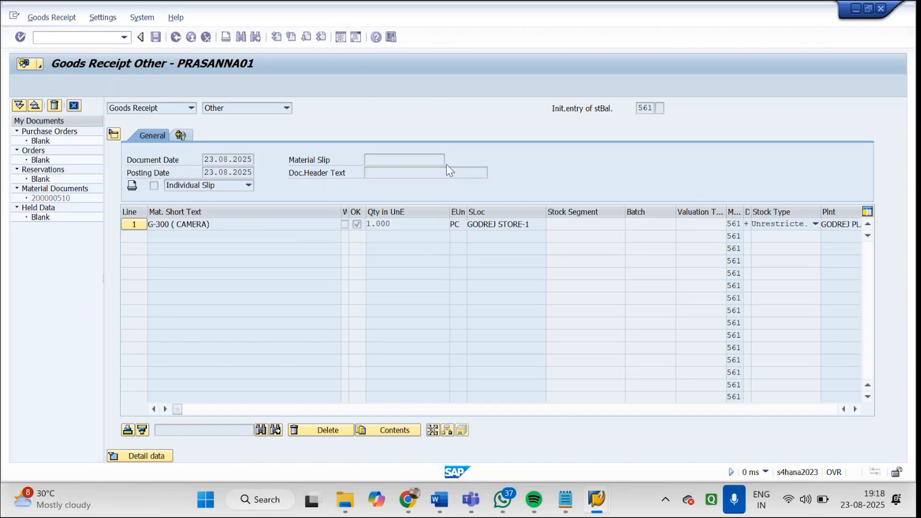
pyautogui.click(573, 225)
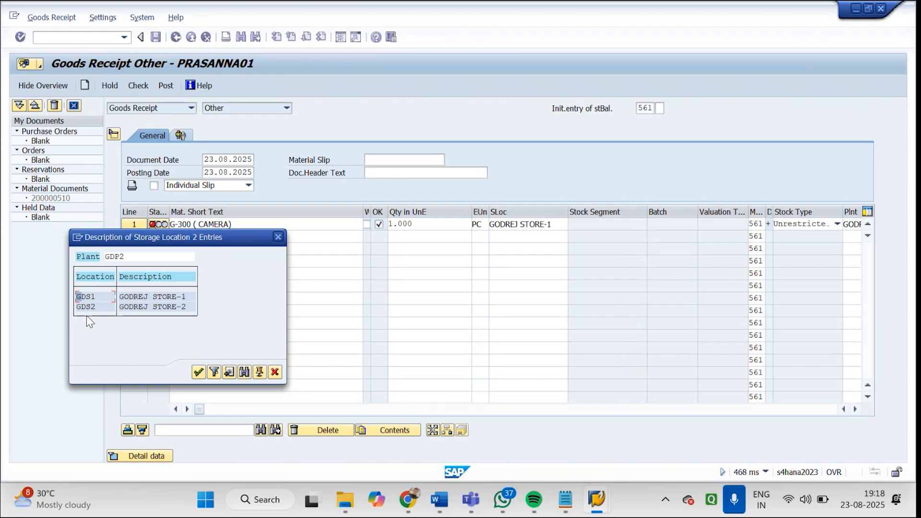
pyautogui.doubleClick(86, 300)
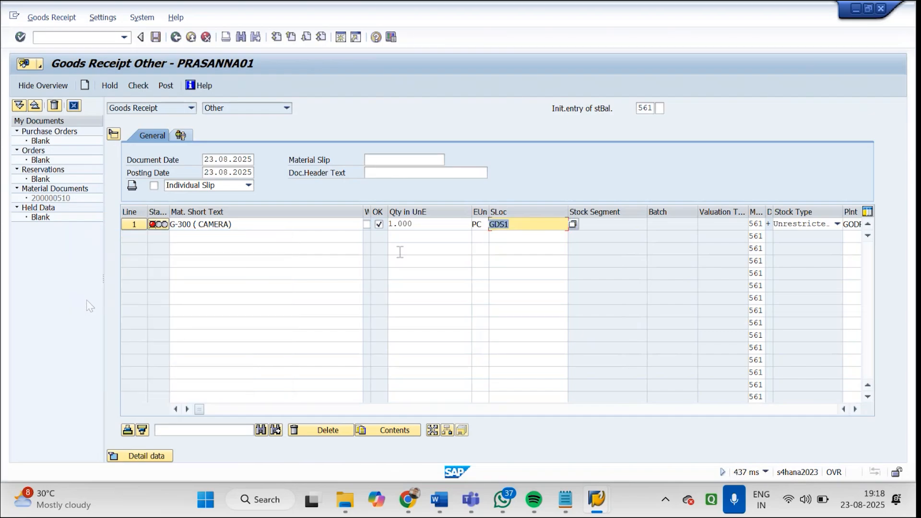
pyautogui.click(139, 87)
pyautogui.click(440, 160)
# Clear line 1's storage location and look up the storage locations available for plant GDP2
pyautogui.press('Delete')
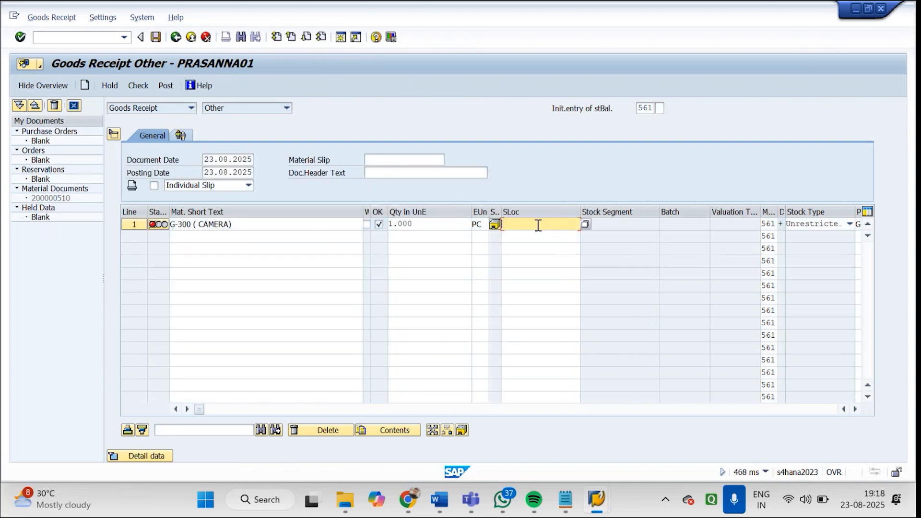
pyautogui.click(585, 223)
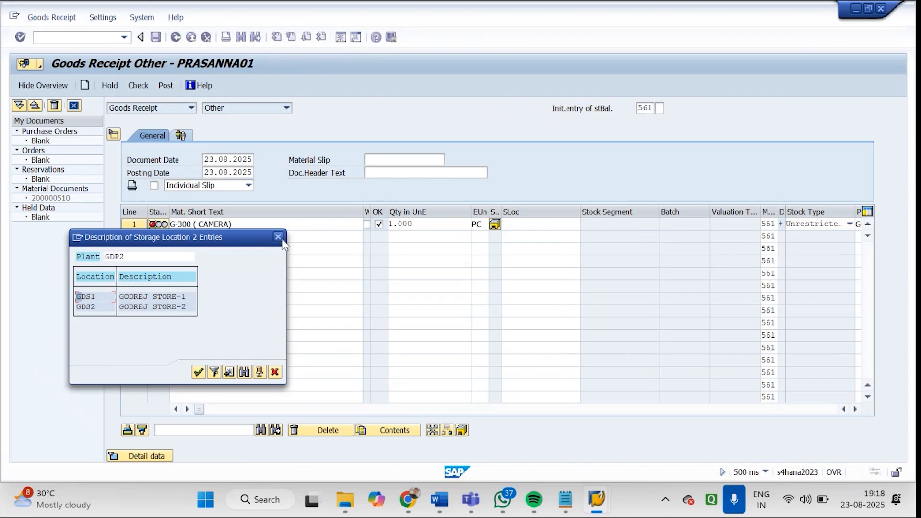
pyautogui.click(278, 237)
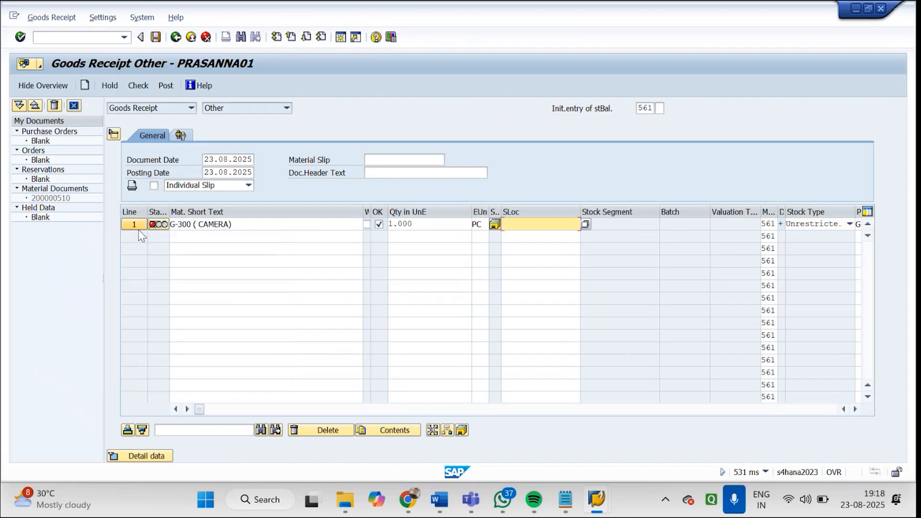
# In line 1's detail data, set the plant to GDP1 and the storage location to GDS1
pyautogui.click(139, 226)
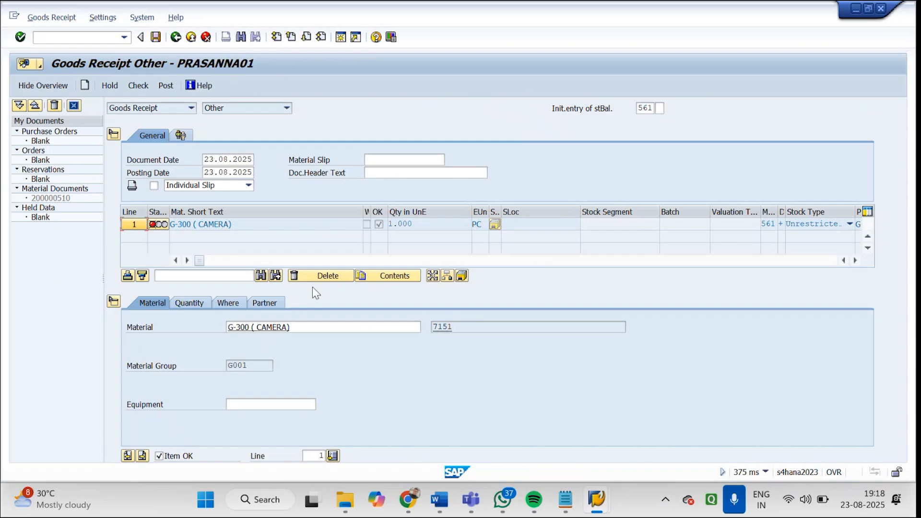
pyautogui.click(229, 304)
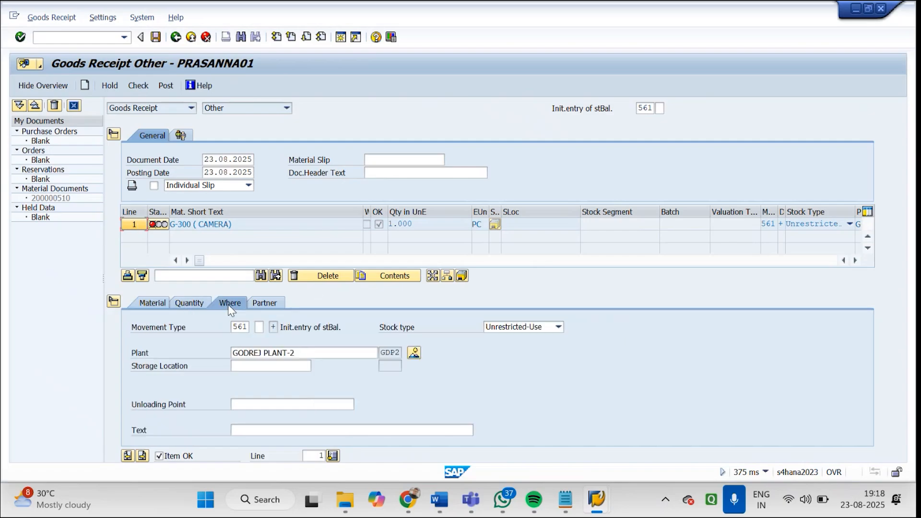
pyautogui.click(331, 355)
pyautogui.write('1')
pyautogui.press('Return')
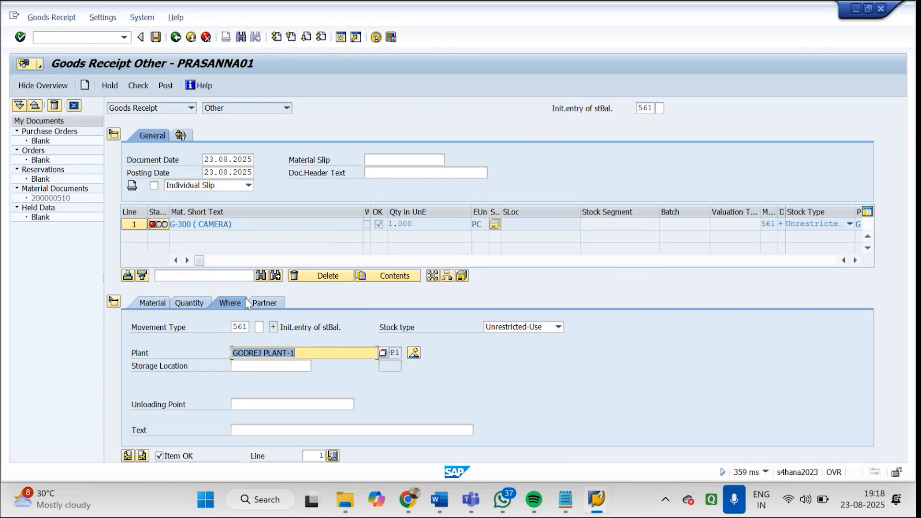
pyautogui.click(260, 367)
pyautogui.write('GDS1')
pyautogui.press('Return')
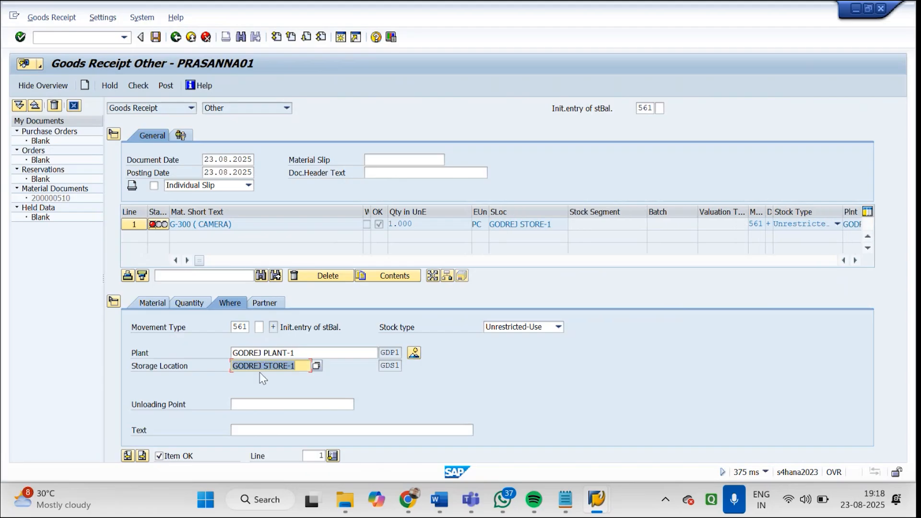
# Check the goods receipt document for material 7151 and post it
pyautogui.click(145, 85)
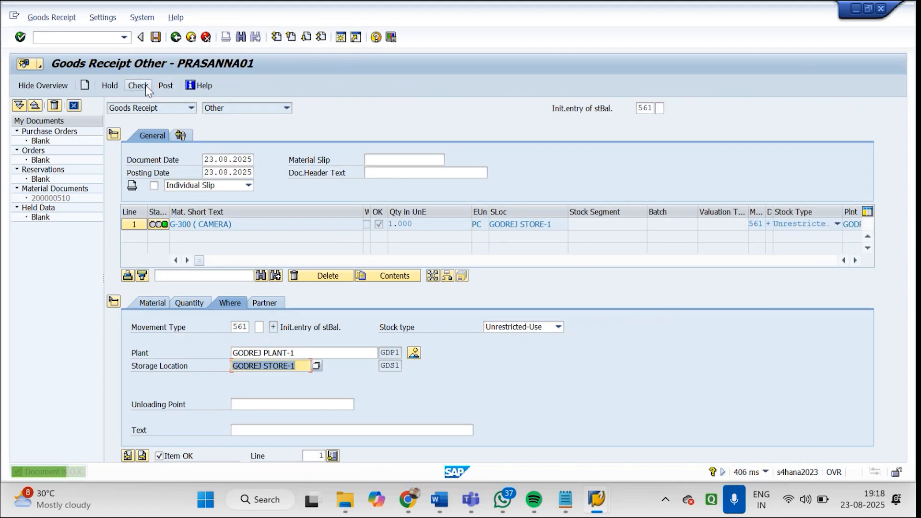
pyautogui.click(168, 91)
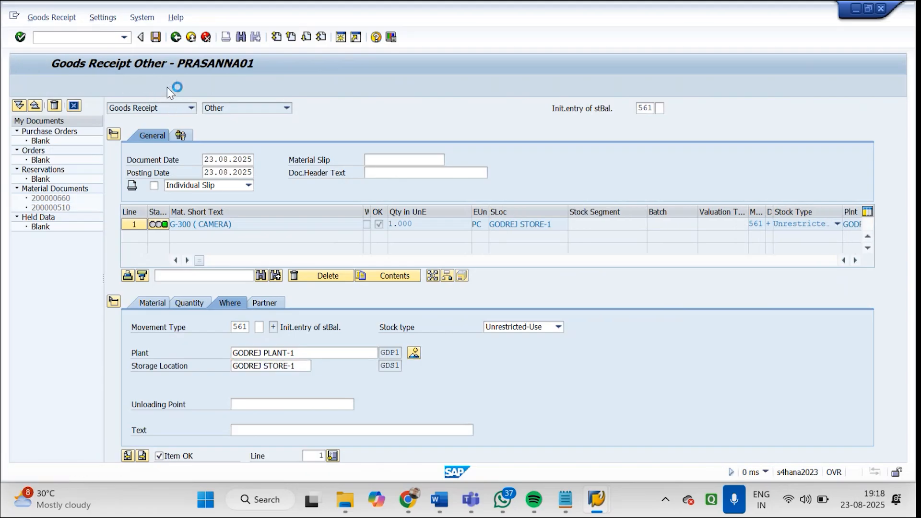
pyautogui.press('F4')
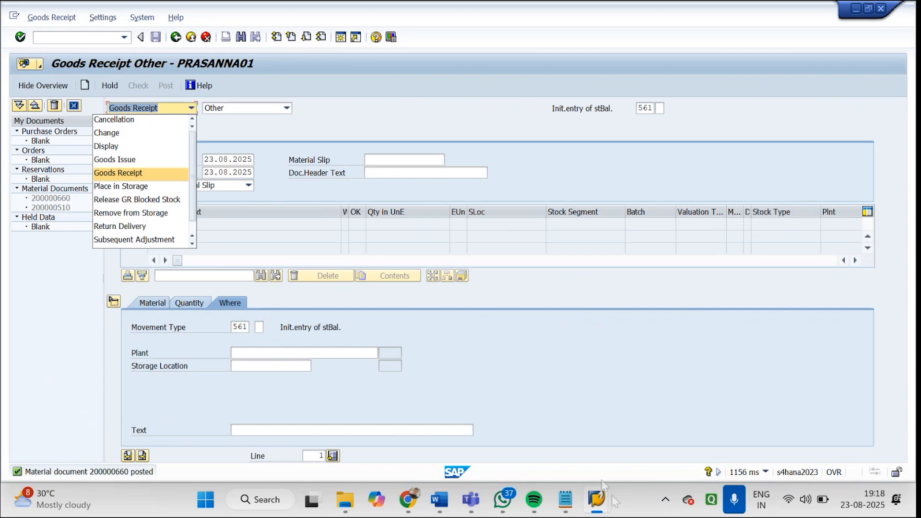
# Switch to the stock overview session and display the stock of material 7151 in plant GDP1, storage location GDS1
pyautogui.moveTo(601, 496)
pyautogui.click(599, 413)
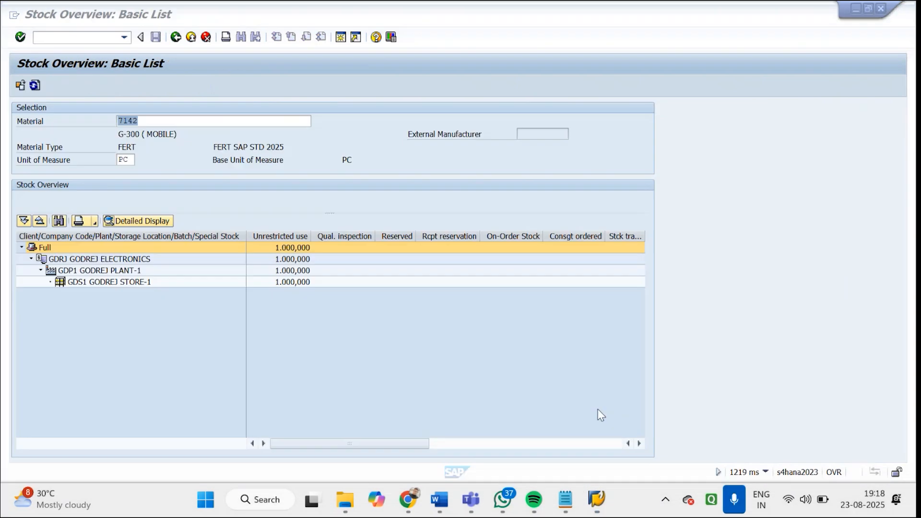
pyautogui.click(175, 38)
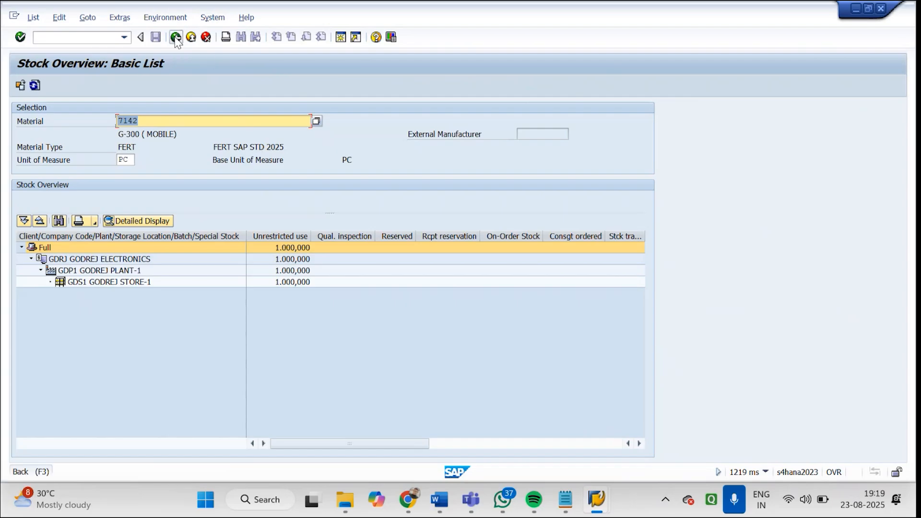
pyautogui.click(216, 119)
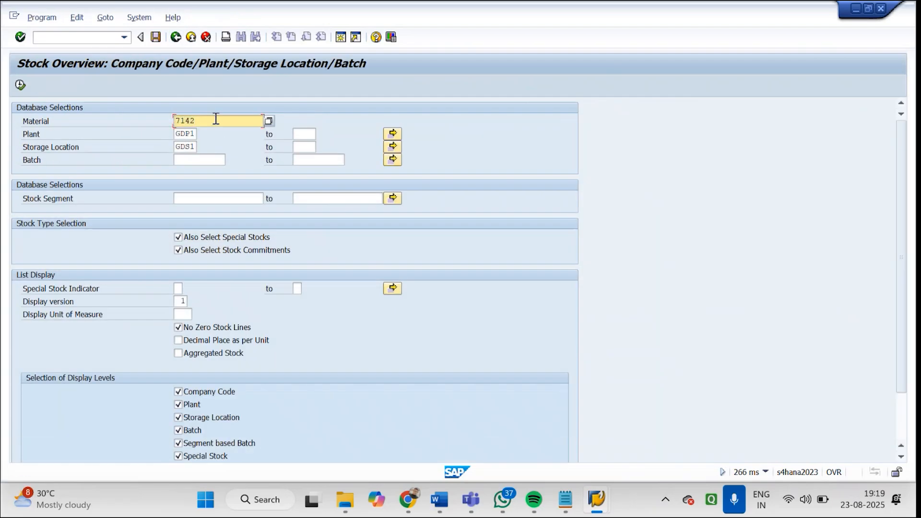
pyautogui.press('BackSpace')
pyautogui.press('BackSpace')
pyautogui.write('5')
pyautogui.press('Return')
pyautogui.click(22, 87)
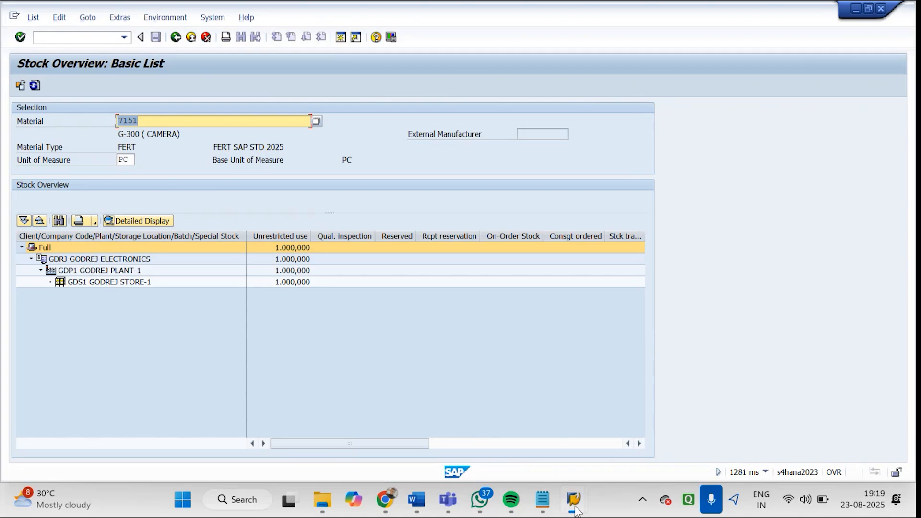
# Switch to the session with material 7142's availability overview and return to the overview of Godrej Order 93
pyautogui.moveTo(575, 509)
pyautogui.click(430, 399)
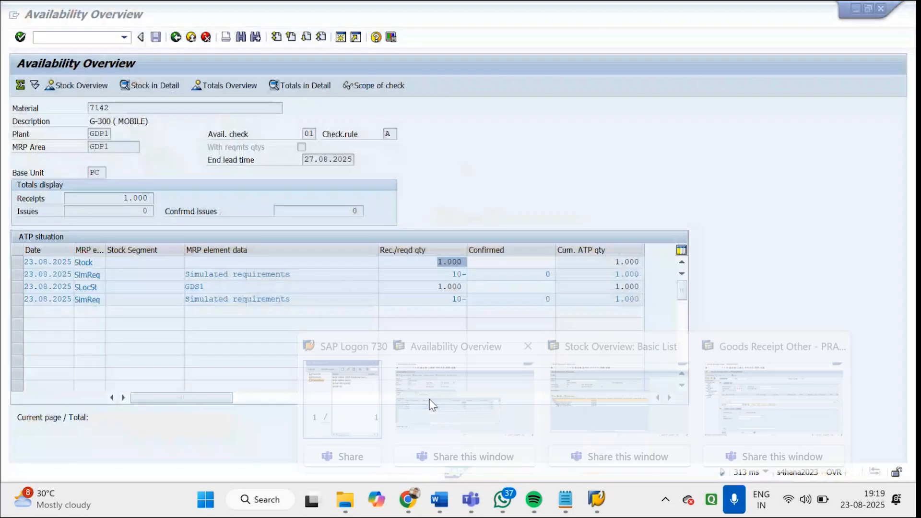
pyautogui.click(176, 39)
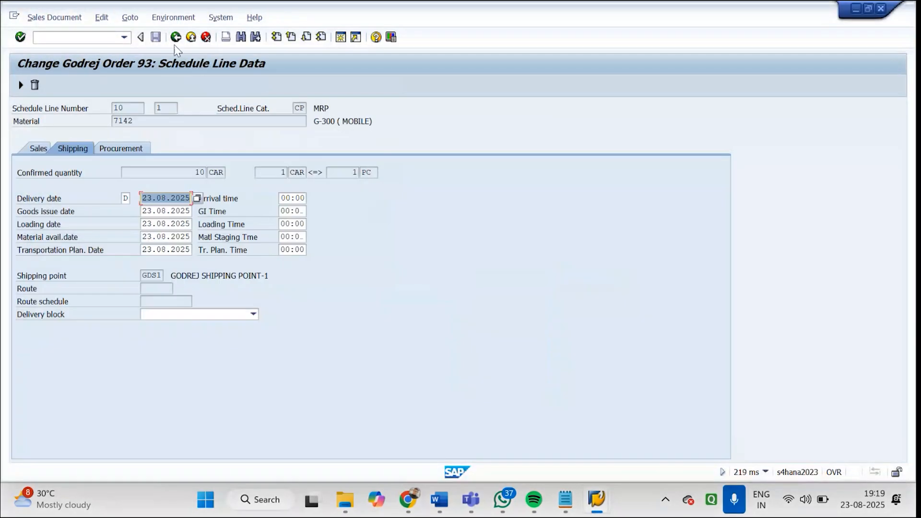
pyautogui.click(175, 38)
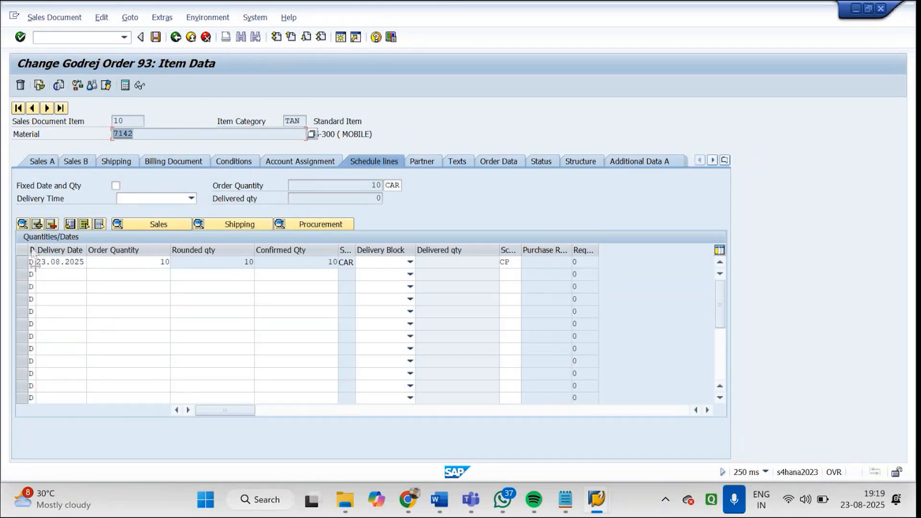
pyautogui.click(177, 37)
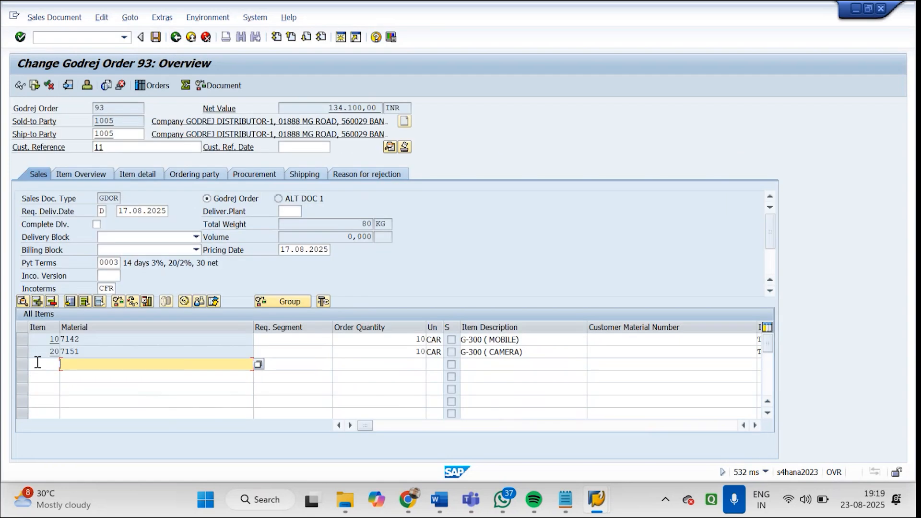
# Check the schedule lines of item 20 (material 7151) in Godrej Order 93, return to the order overview and close the stray Feedback Hub window
pyautogui.click(22, 353)
pyautogui.doubleClick(91, 356)
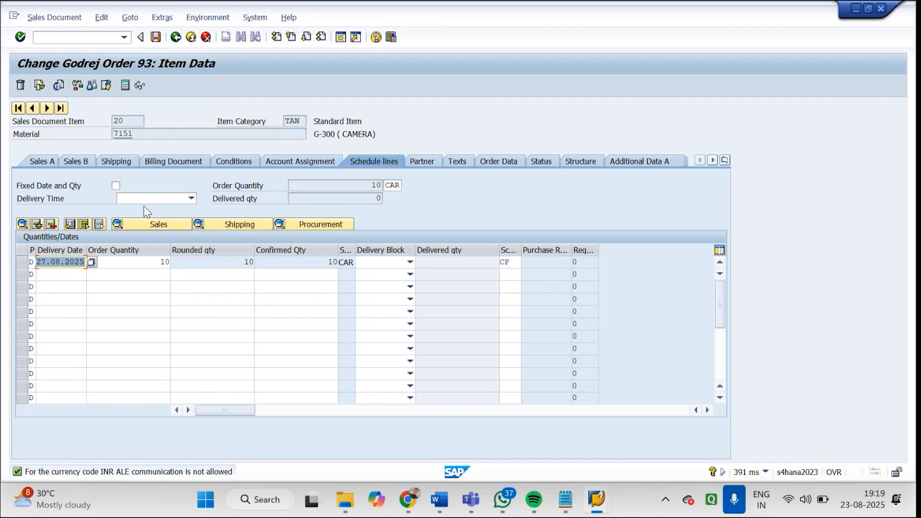
pyautogui.click(176, 37)
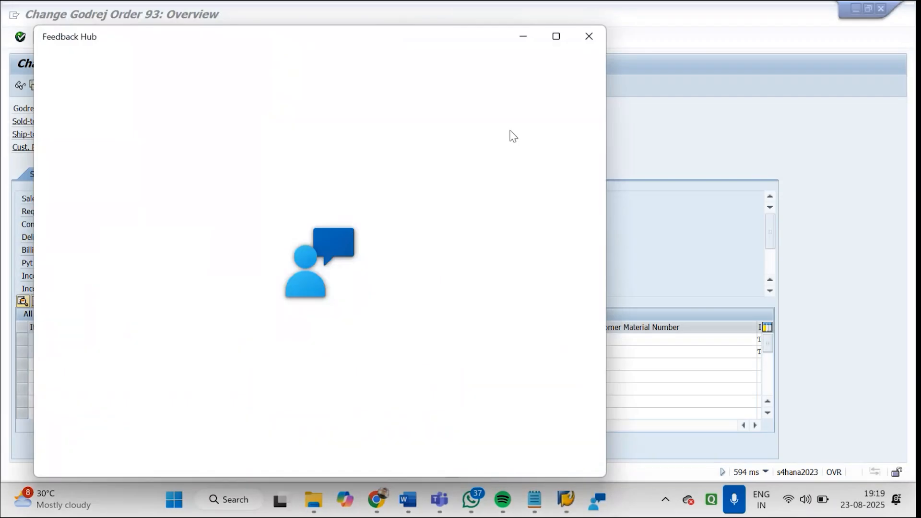
pyautogui.click(586, 40)
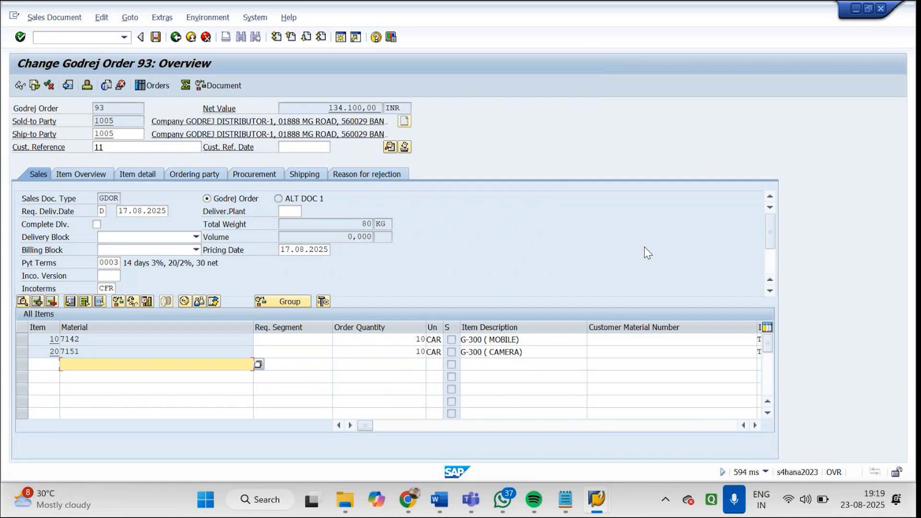
# Switch to the Word document "SAP SD Delivery Types & Biling types" and read through its outbound delivery types, data tables and delivery transaction codes
pyautogui.press('super+d')
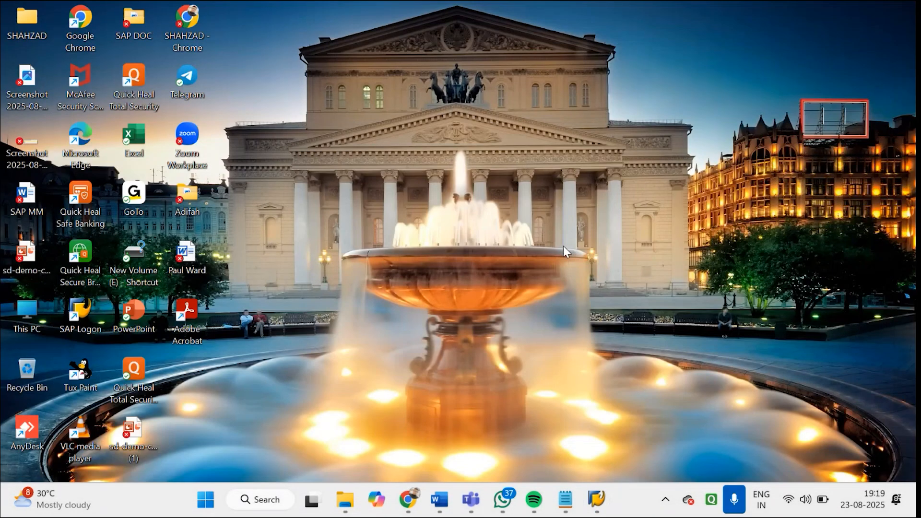
pyautogui.moveTo(474, 488)
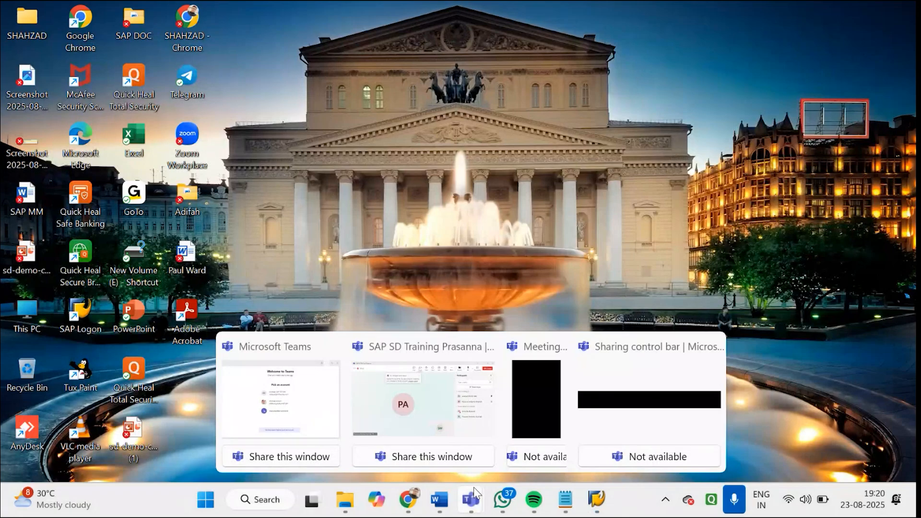
pyautogui.moveTo(448, 508)
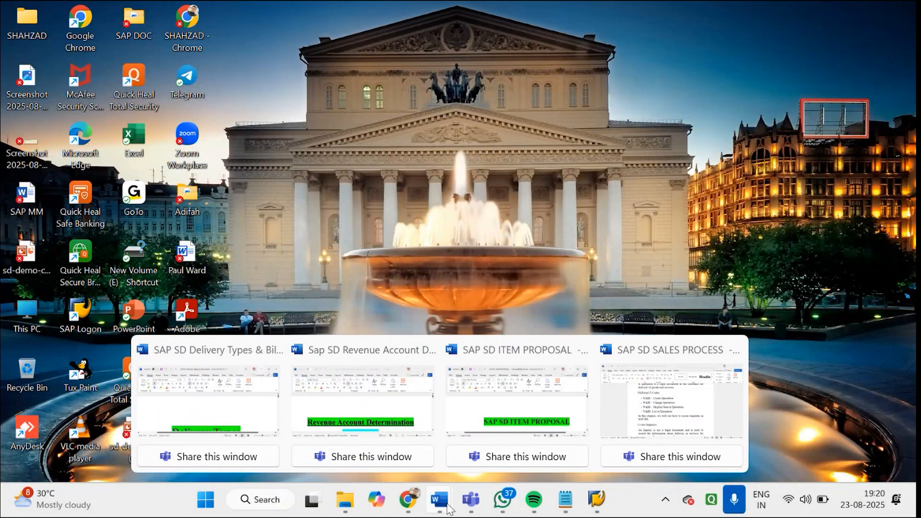
pyautogui.click(265, 399)
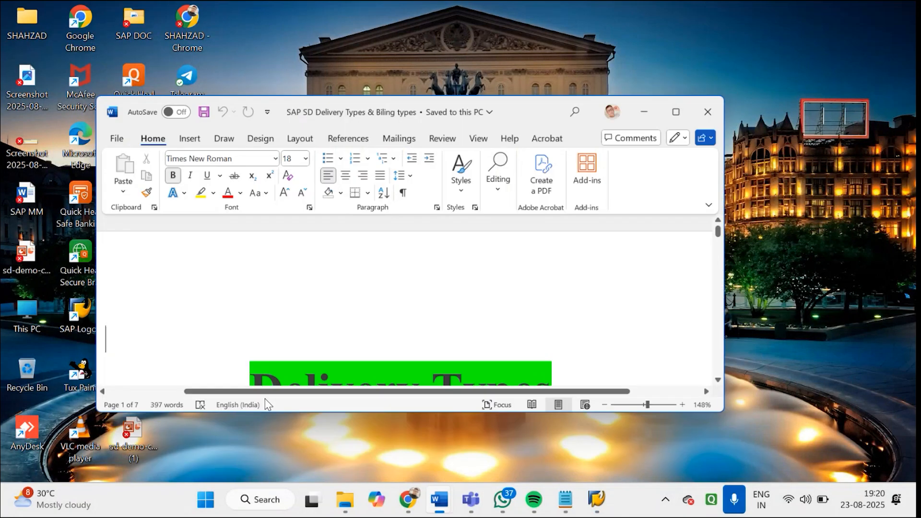
pyautogui.click(695, 85)
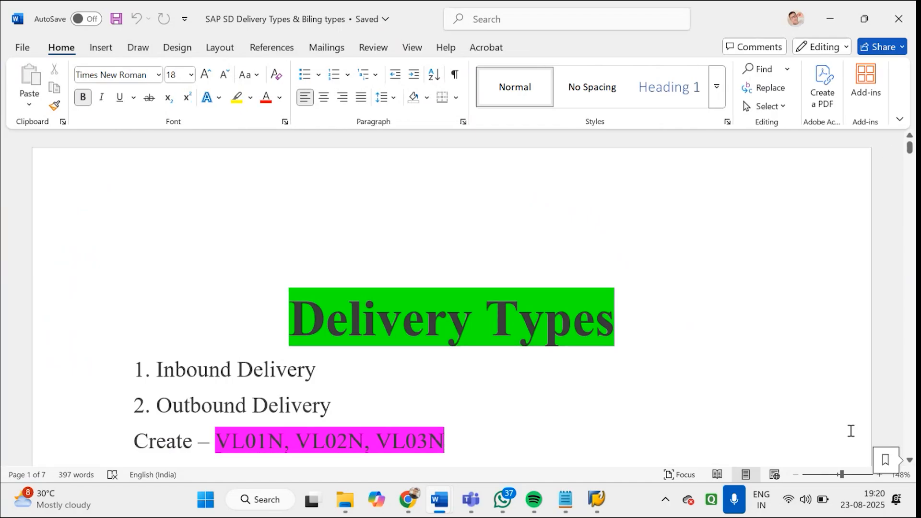
pyautogui.moveTo(842, 474); pyautogui.dragTo(837, 475)
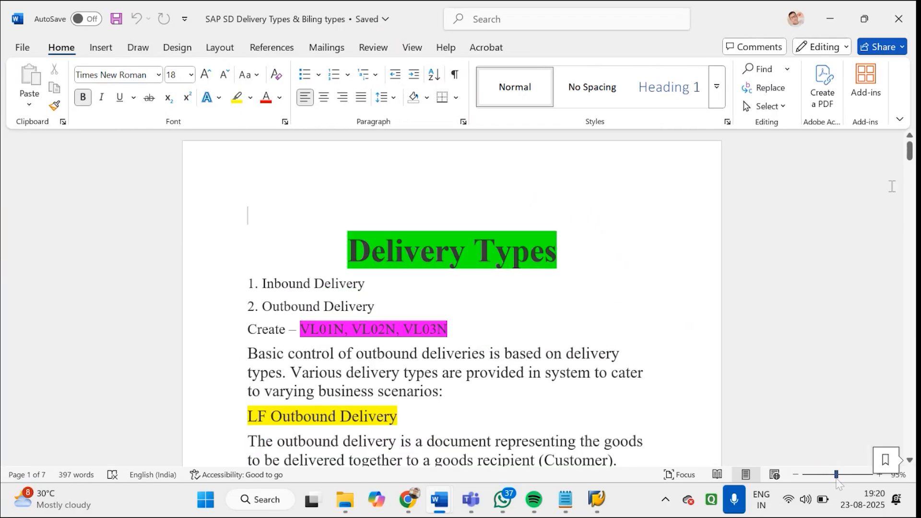
pyautogui.moveTo(910, 155); pyautogui.dragTo(913, 159)
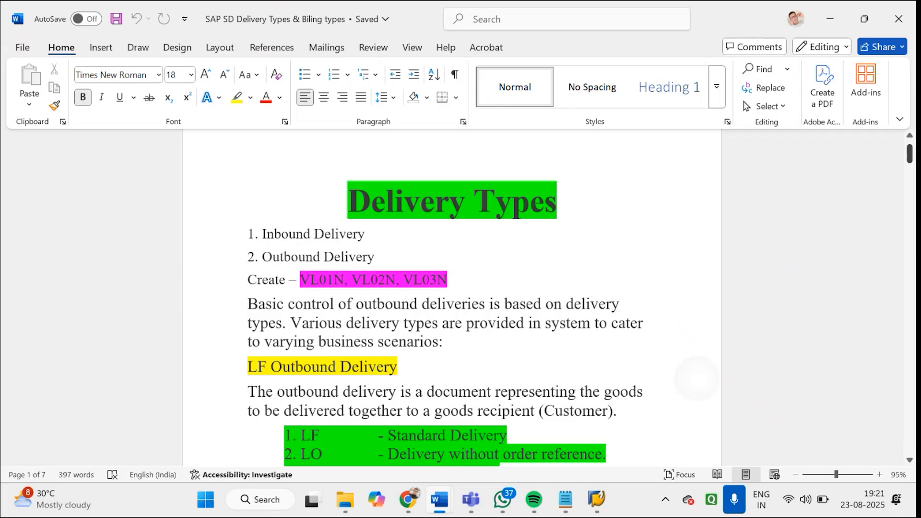
pyautogui.scroll(-3, 695, 365)
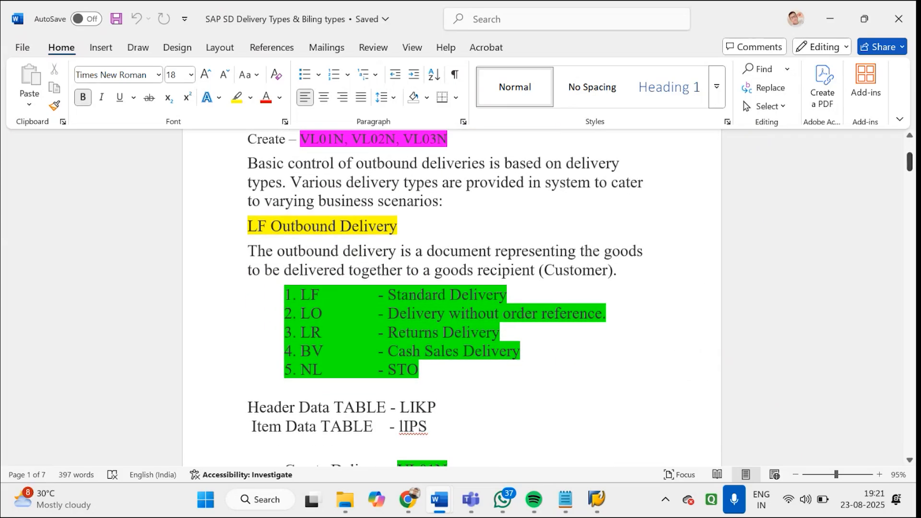
pyautogui.scroll(-1, 591, 377)
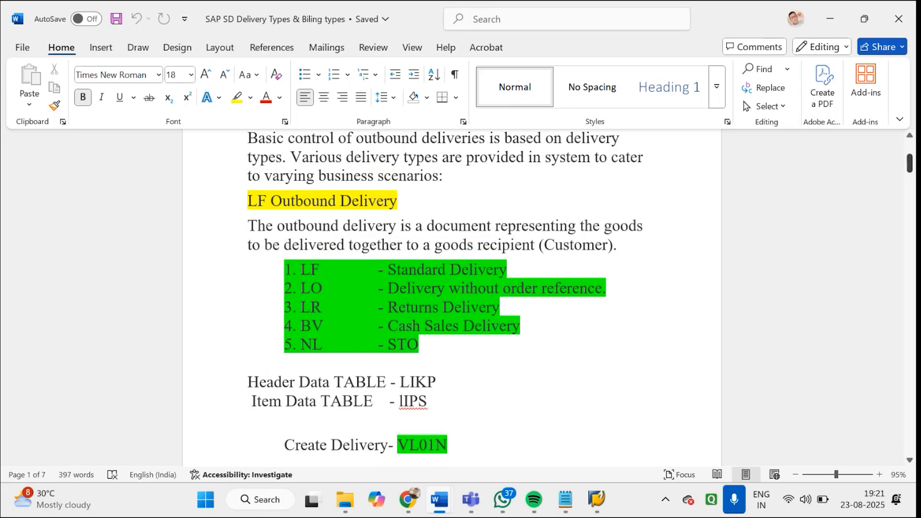
pyautogui.scroll(-2, 445, 294)
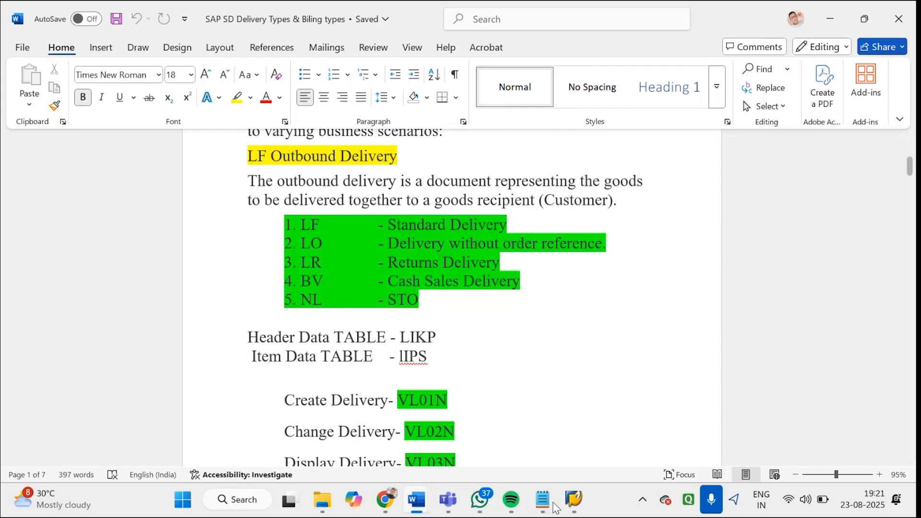
# Switch to the SAP Goods Receipt session, leave the transaction and open sales order type maintenance with VOV8
pyautogui.click(579, 501)
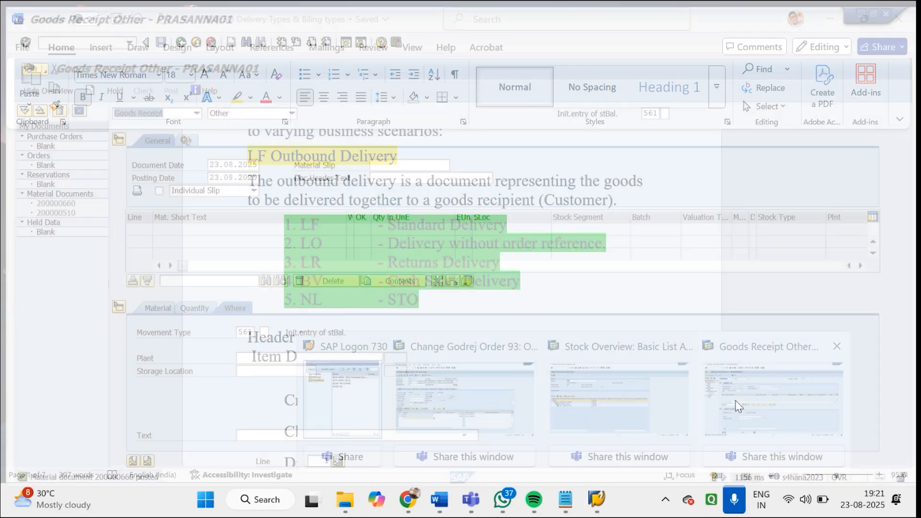
pyautogui.click(739, 405)
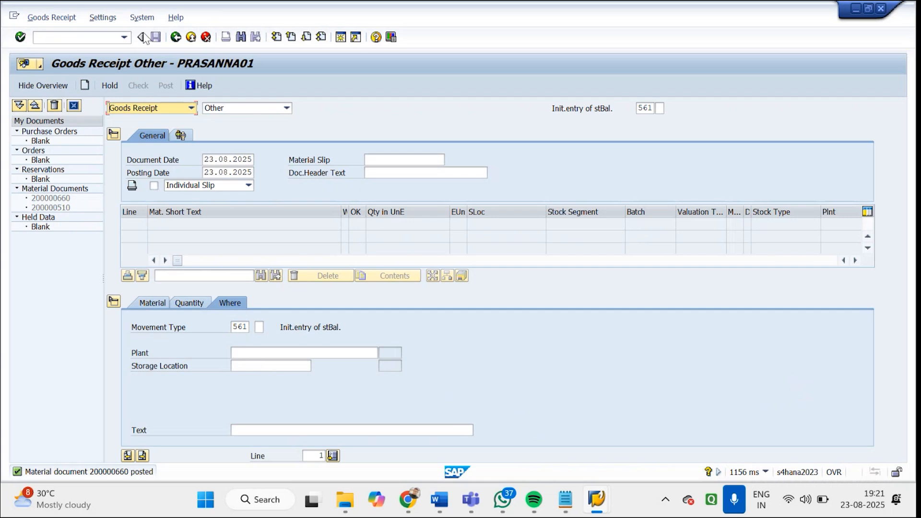
pyautogui.click(112, 38)
pyautogui.write('/n')
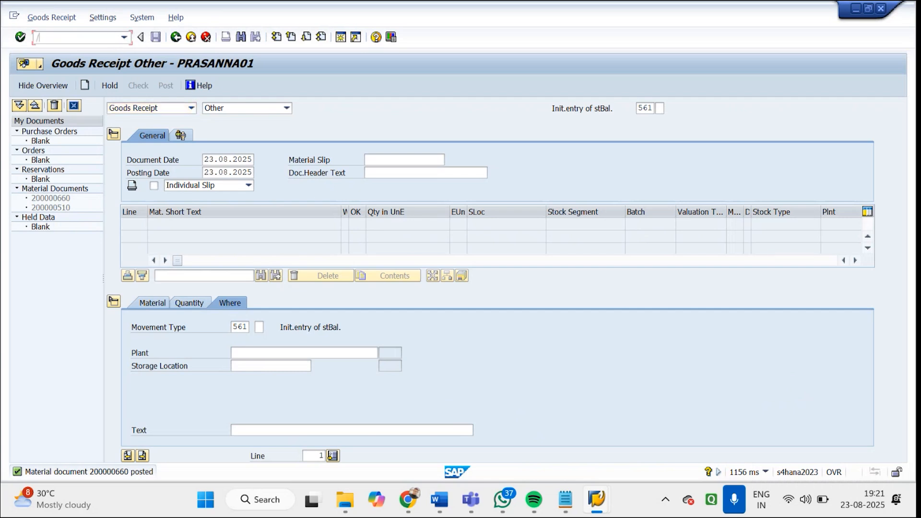
pyautogui.press('Return')
pyautogui.write('VOV8')
pyautogui.press('Return')
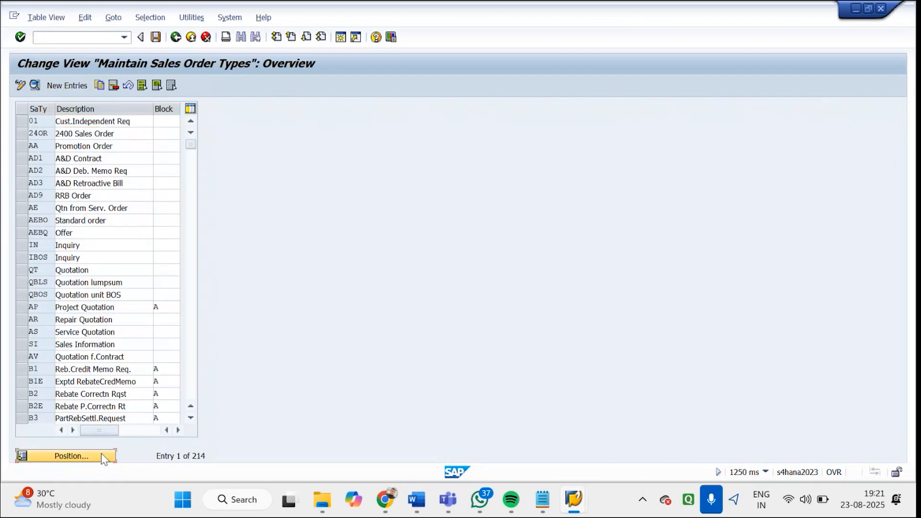
# Position the sales order types list at document type RE
pyautogui.click(102, 455)
pyautogui.write('RE')
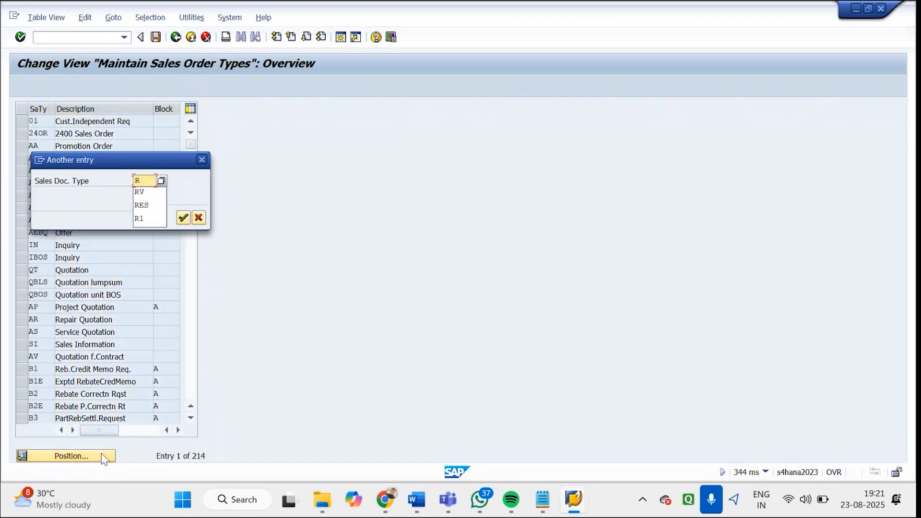
pyautogui.press('Return')
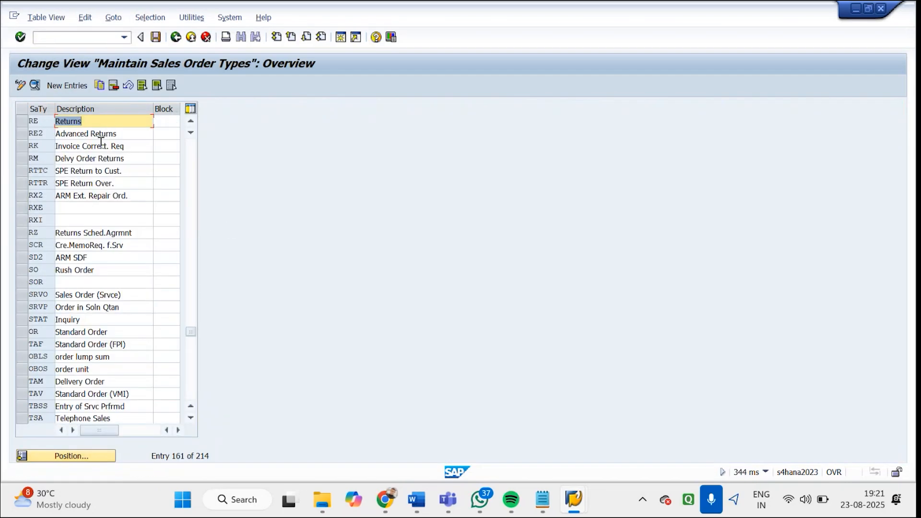
# Find sales document type GDOR (Godrej Order), open its details and check the delivery type in its shipping settings
pyautogui.click(99, 459)
pyautogui.write('G')
pyautogui.press('Return')
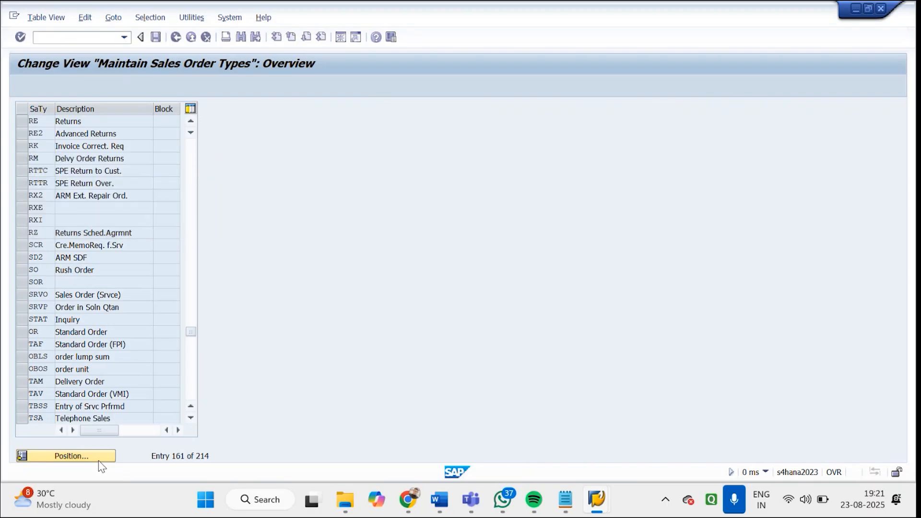
pyautogui.click(99, 134)
pyautogui.press('F2')
pyautogui.scroll(-6, 96, 288)
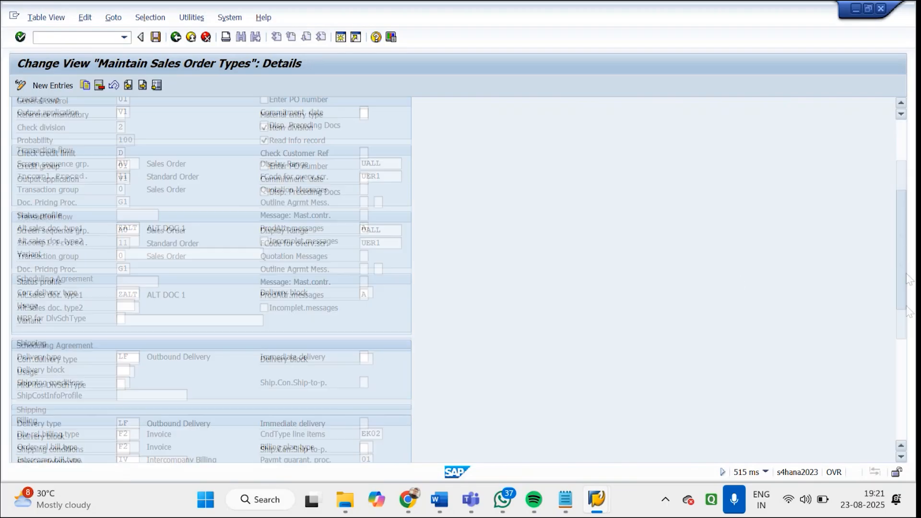
pyautogui.click(132, 272)
pyautogui.moveTo(132, 271); pyautogui.dragTo(107, 270)
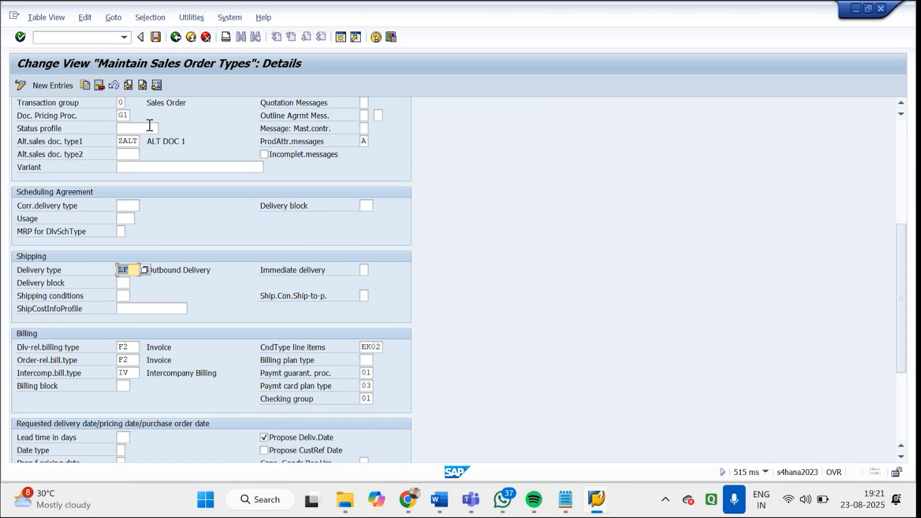
# Return to the order types list, open the details of document type RE (Returns) and check its shipping delivery type
pyautogui.click(175, 37)
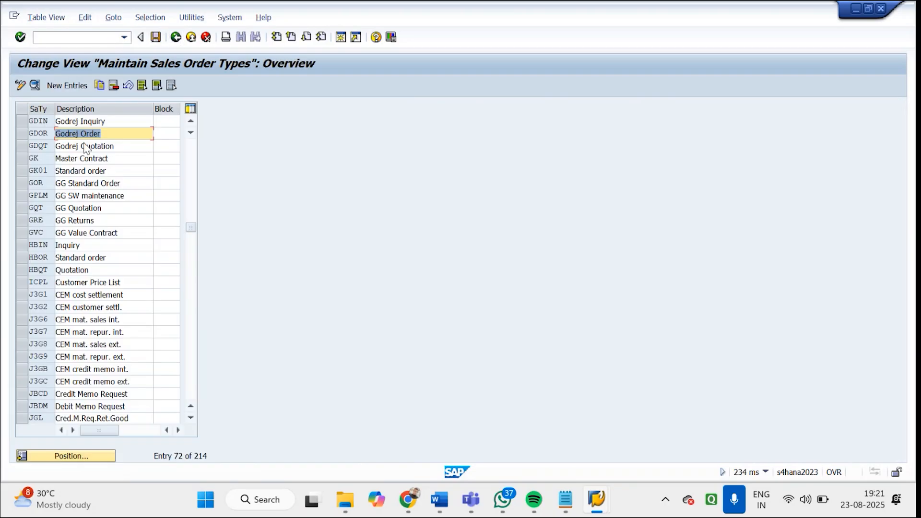
pyautogui.click(86, 457)
pyautogui.write('R')
pyautogui.press('Return')
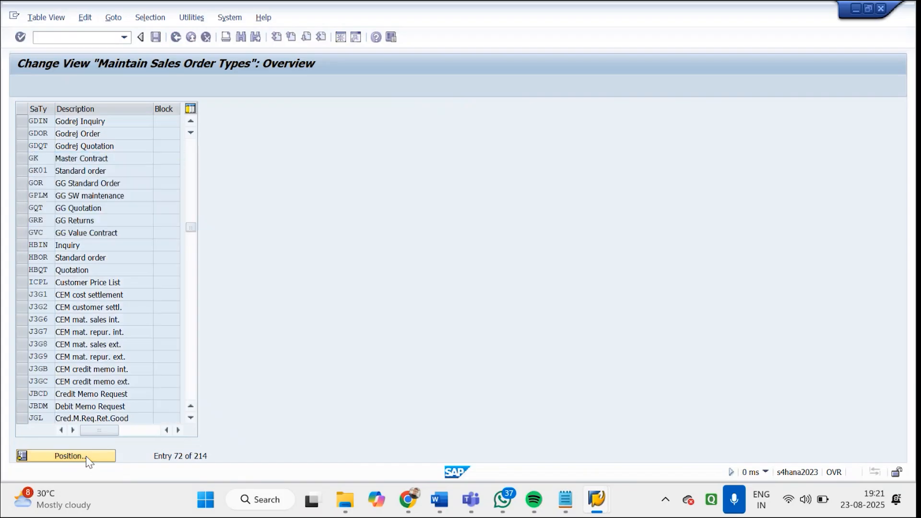
pyautogui.doubleClick(81, 119)
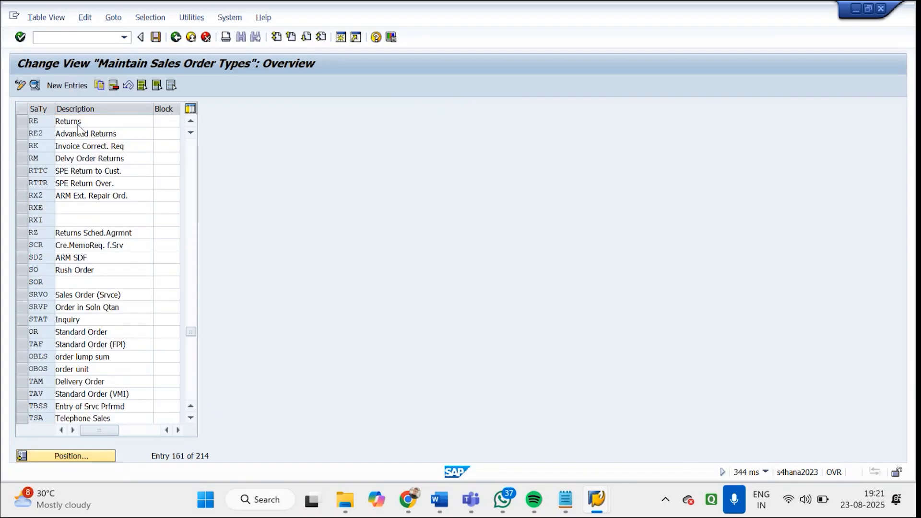
pyautogui.scroll(-5, 902, 369)
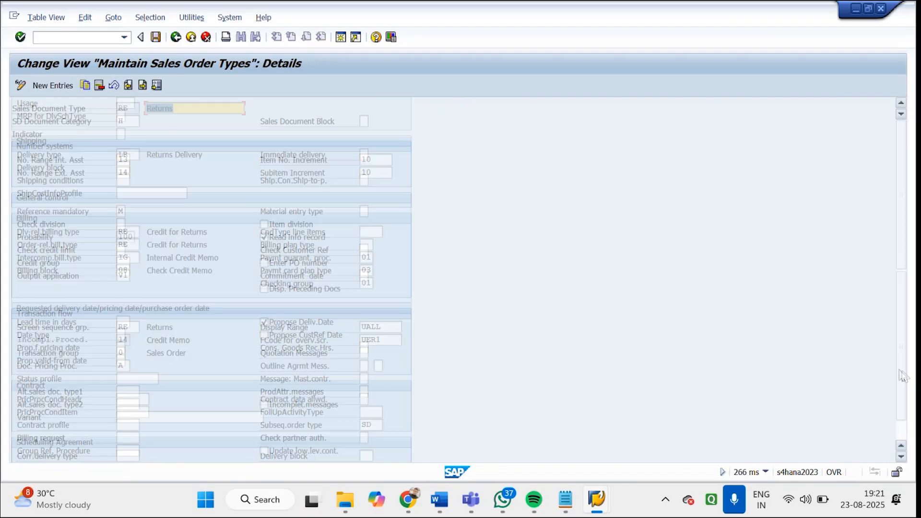
pyautogui.doubleClick(124, 154)
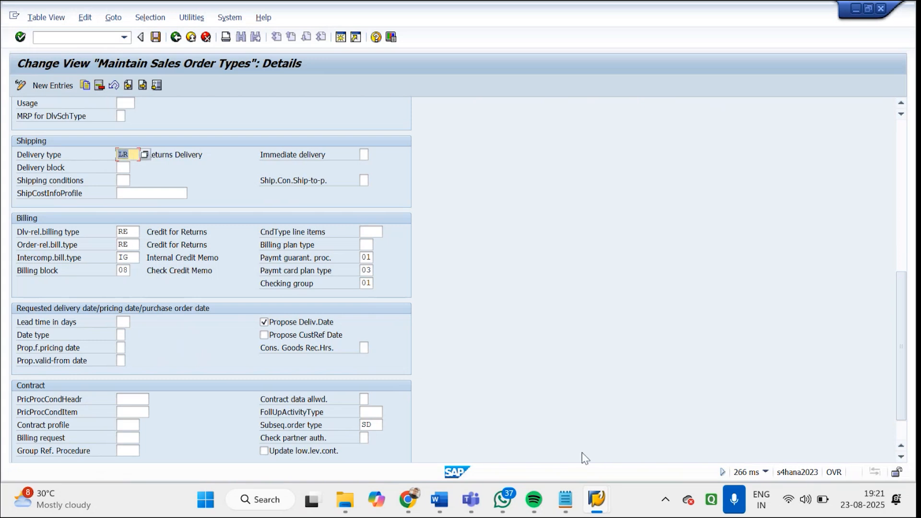
# Switch back to the Word delivery types document and select the LO description "Delivery without order reference."
pyautogui.moveTo(587, 508)
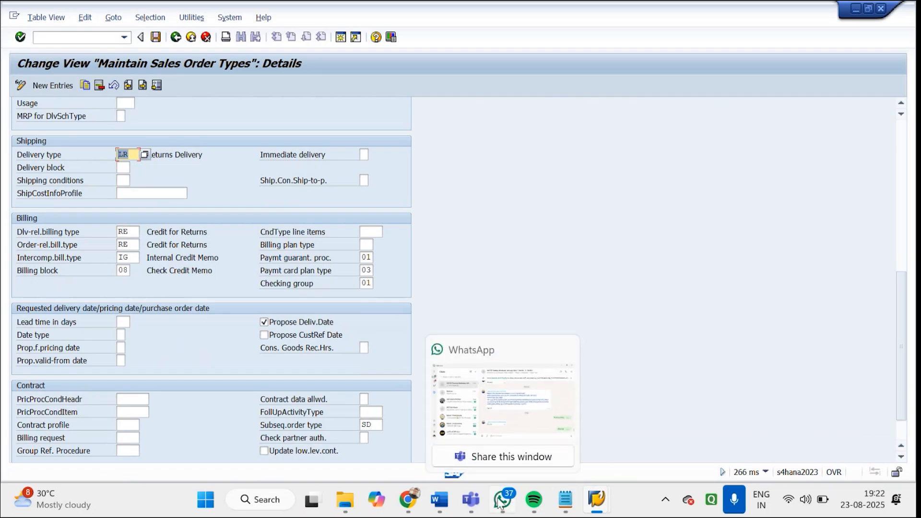
pyautogui.moveTo(461, 509)
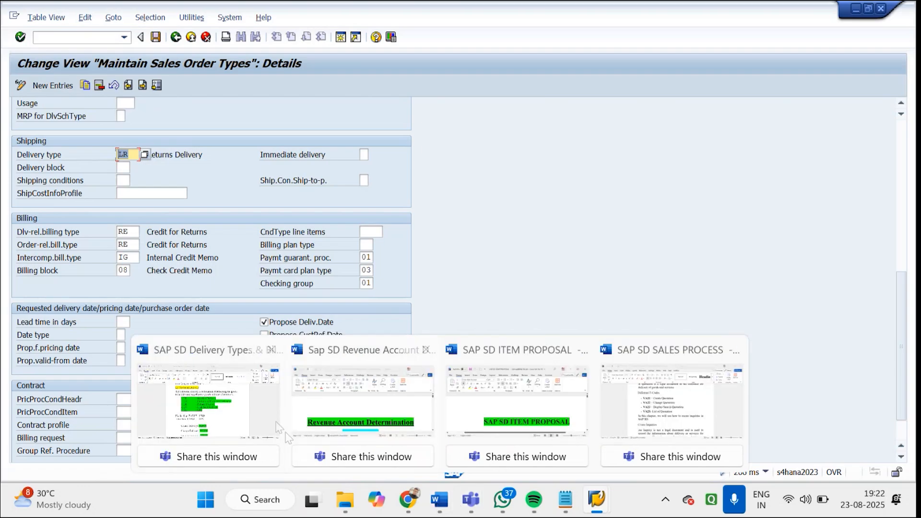
pyautogui.click(286, 434)
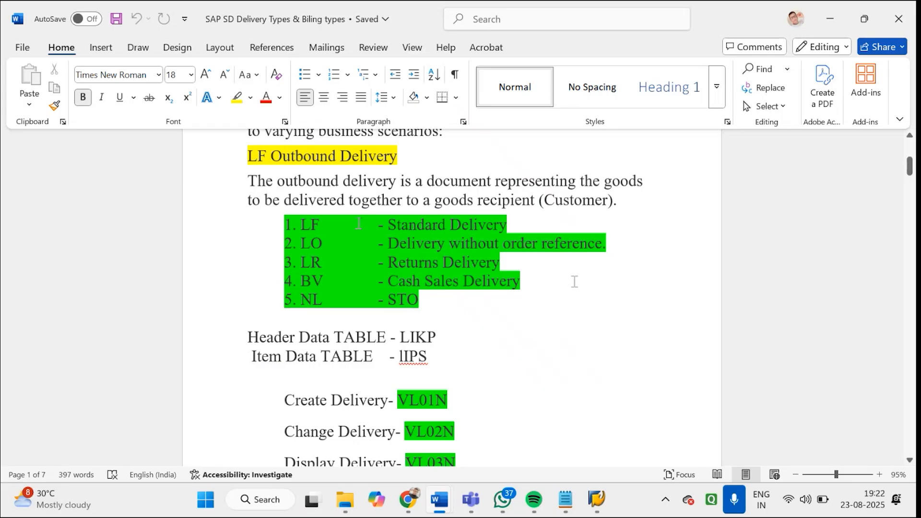
pyautogui.moveTo(510, 263); pyautogui.dragTo(412, 282)
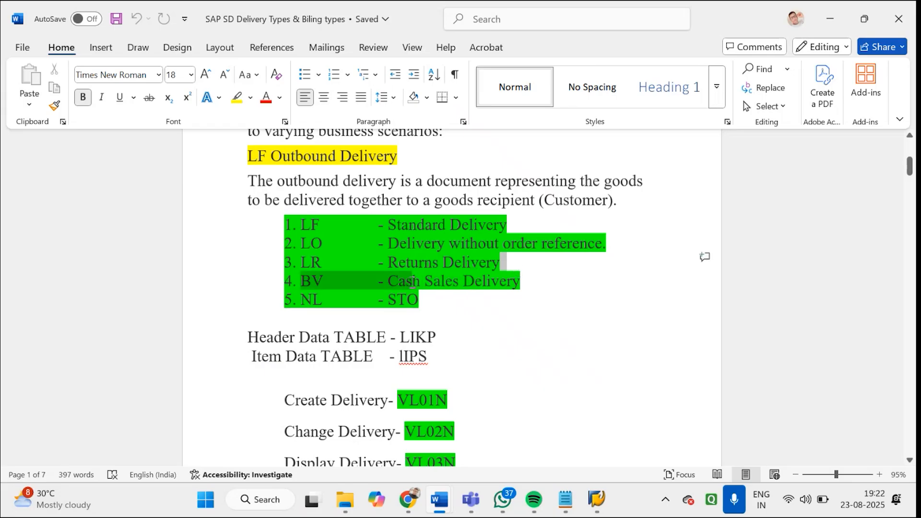
pyautogui.click(388, 244)
pyautogui.moveTo(404, 244); pyautogui.dragTo(617, 254)
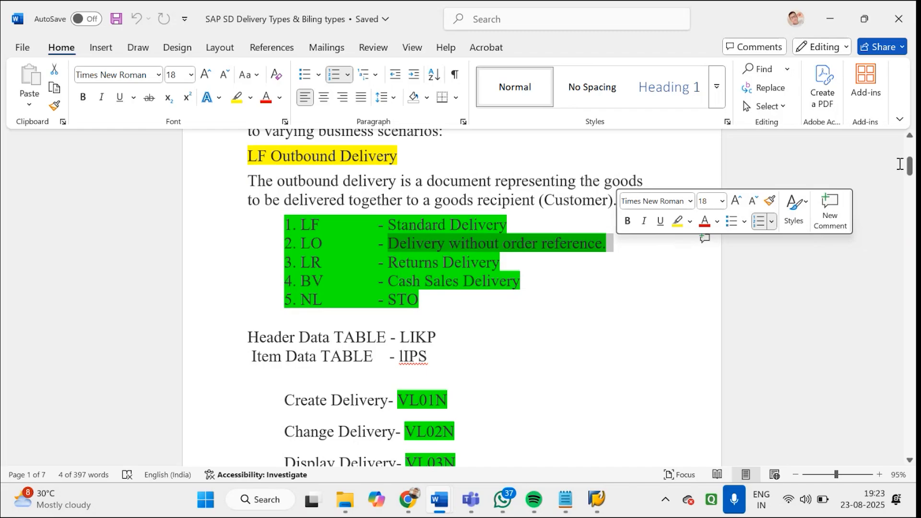
# Switch to the SAP sales order types window, exit to the start screen and run SPRO to open the SAP reference IMG
pyautogui.moveTo(910, 171); pyautogui.dragTo(913, 168)
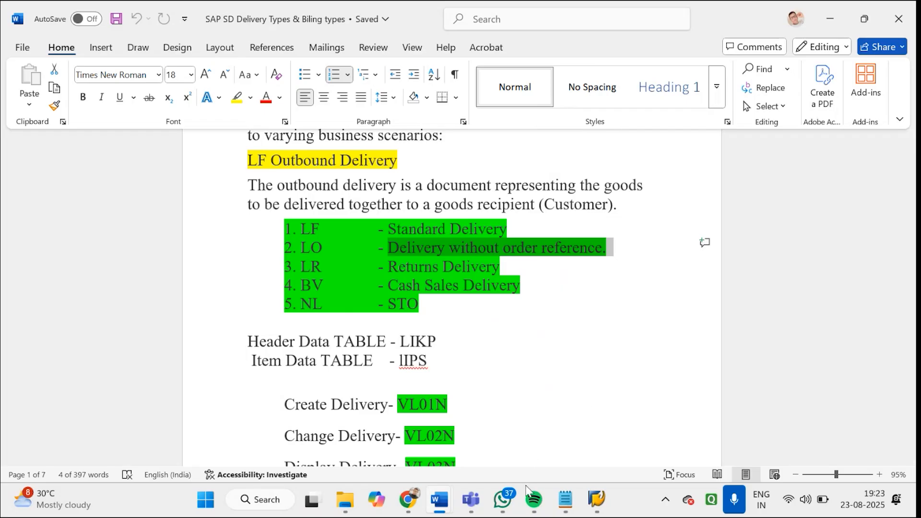
pyautogui.click(596, 499)
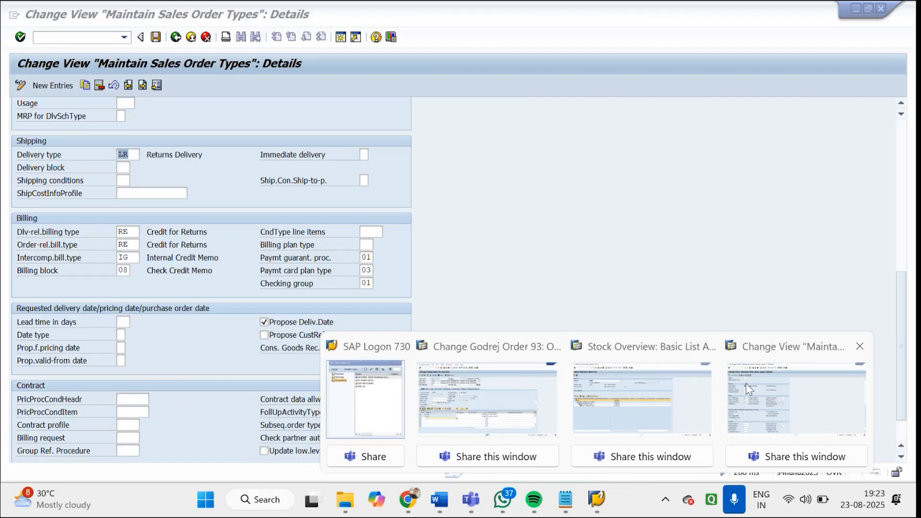
pyautogui.click(746, 384)
pyautogui.click(177, 38)
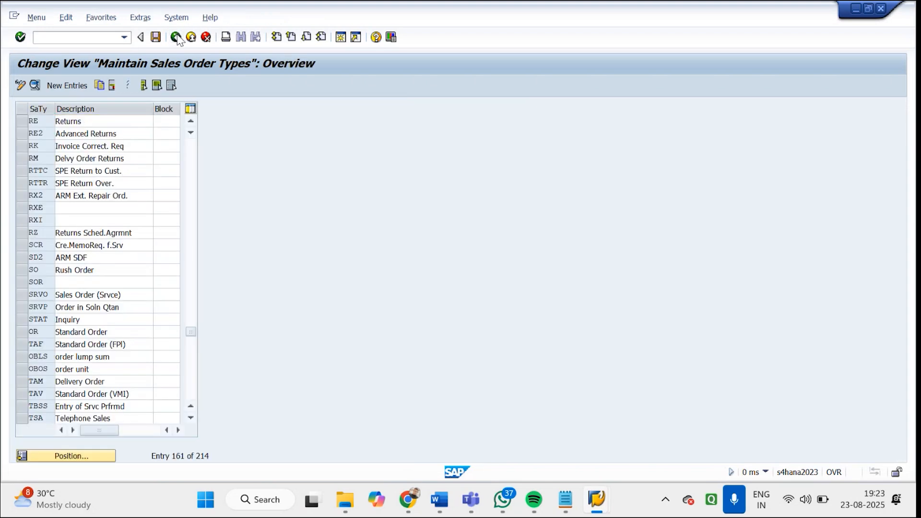
pyautogui.click(177, 38)
pyautogui.write('SPRO')
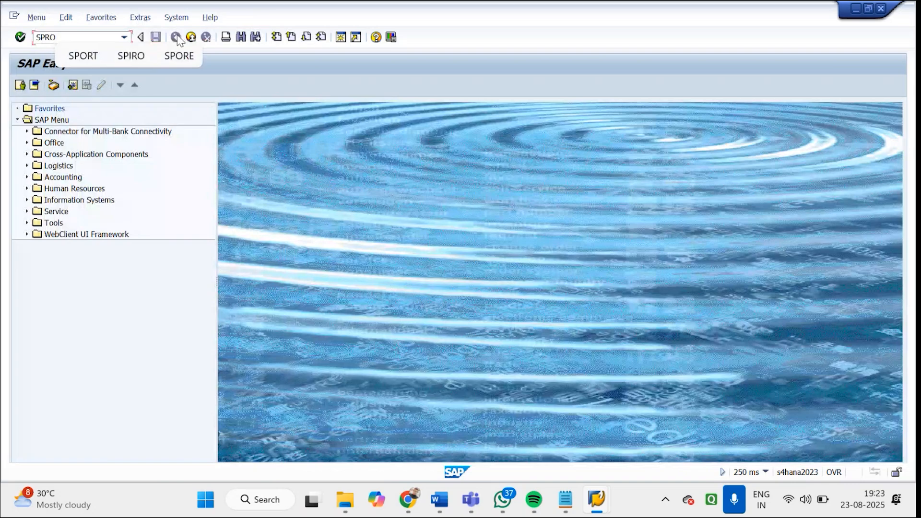
pyautogui.press('Return')
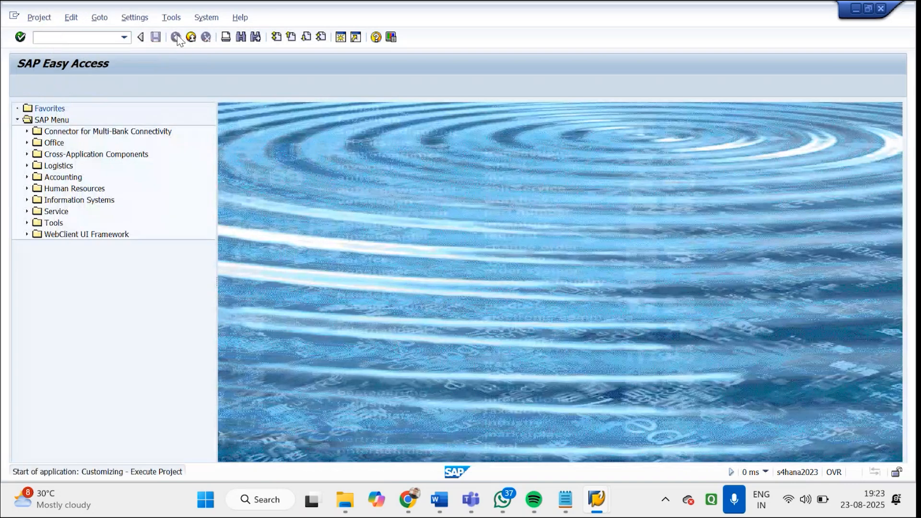
pyautogui.click(88, 87)
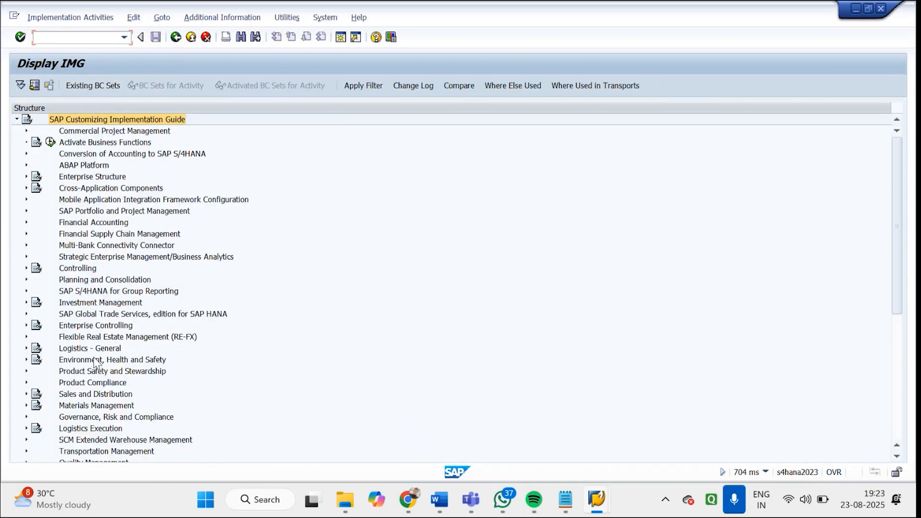
# Expand Logistics Execution, Shipping and Deliveries in the IMG structure and open the Define Delivery Types activity
pyautogui.click(99, 429)
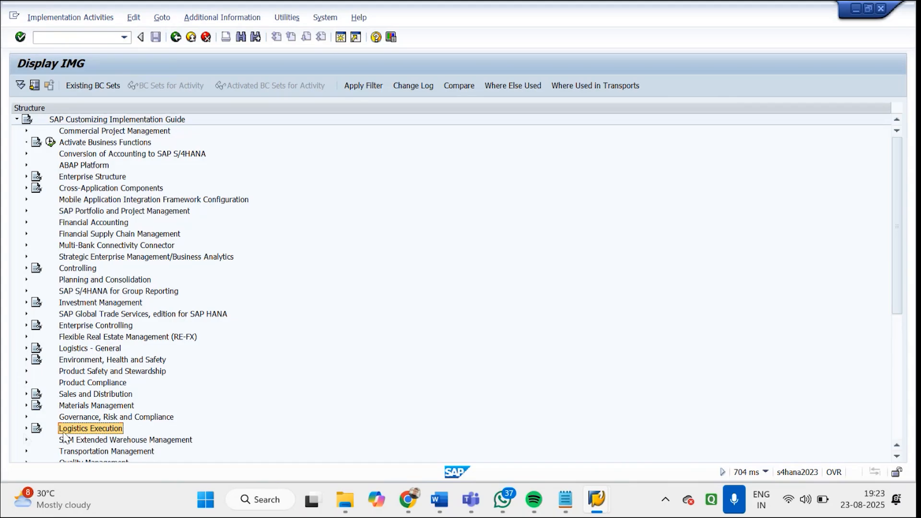
pyautogui.click(26, 430)
pyautogui.click(81, 349)
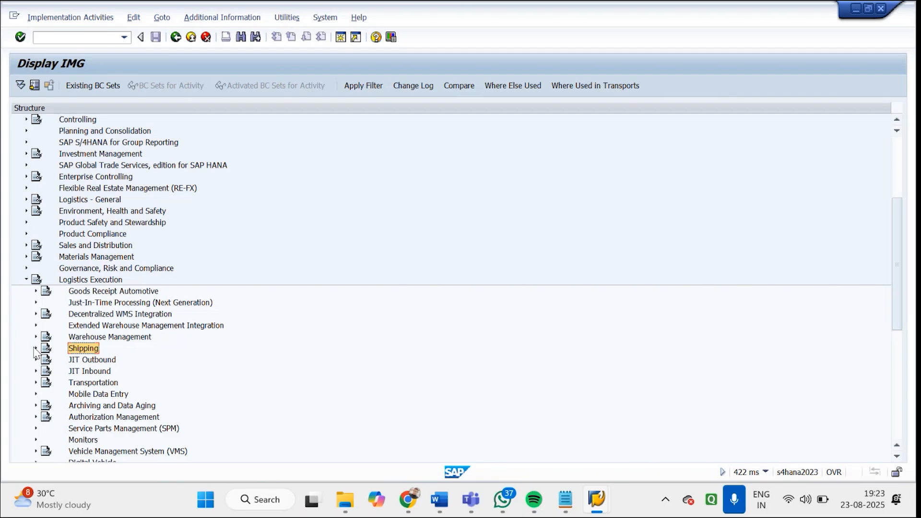
pyautogui.click(36, 349)
pyautogui.click(104, 360)
pyautogui.click(46, 360)
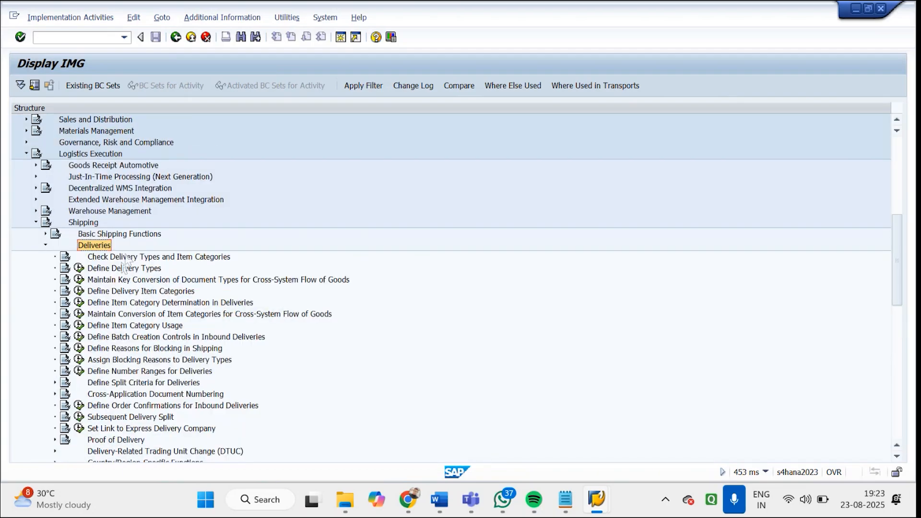
pyautogui.click(122, 269)
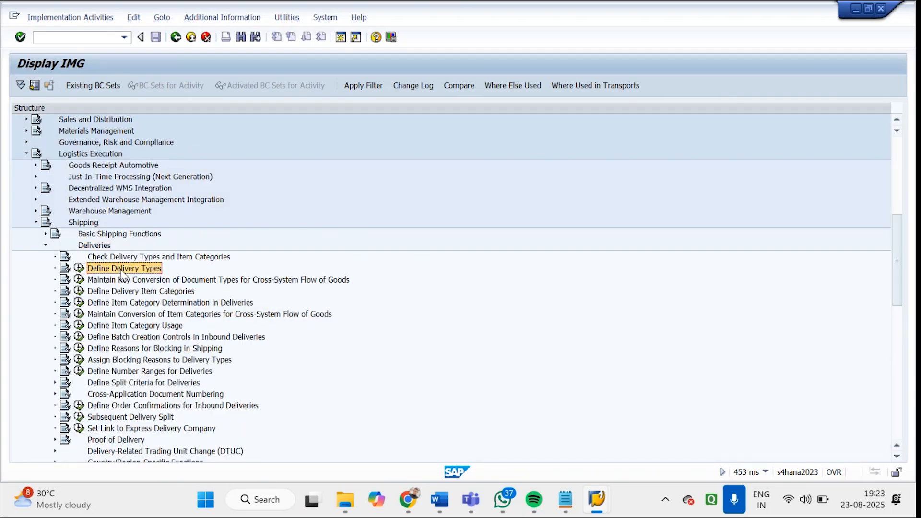
pyautogui.click(79, 268)
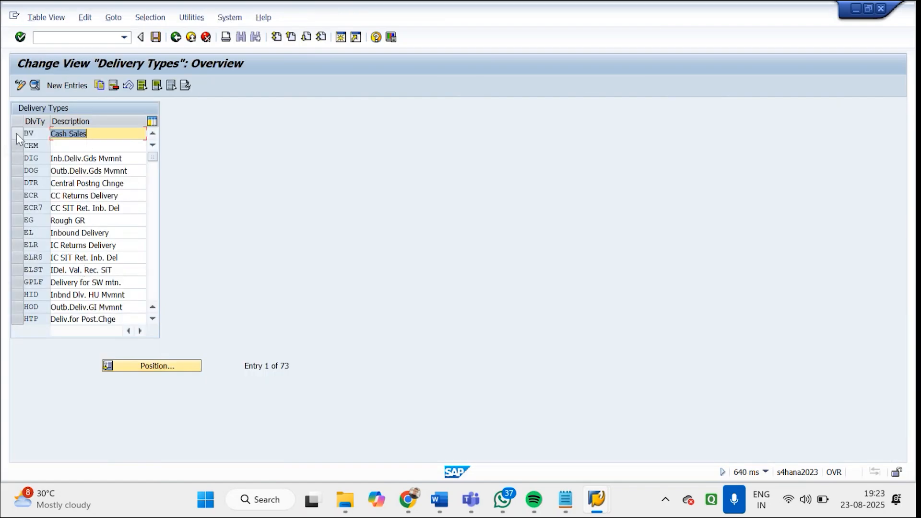
# Open the details of delivery type BV (Cash Sales), check its document category J and internal number range, and return to the overview
pyautogui.doubleClick(84, 133)
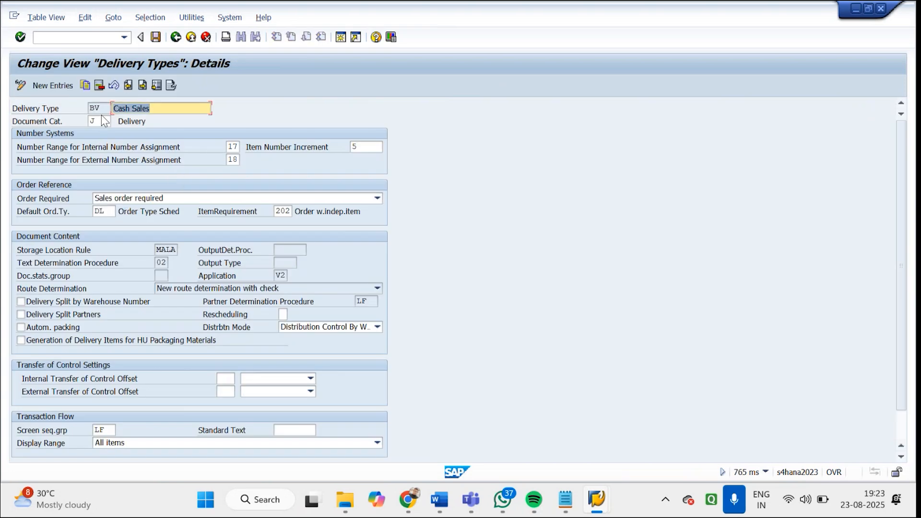
pyautogui.click(96, 122)
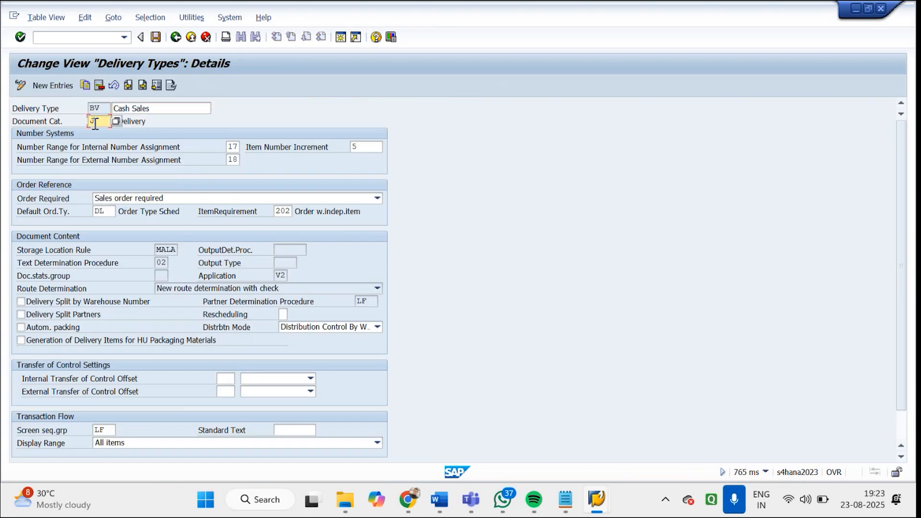
pyautogui.click(116, 120)
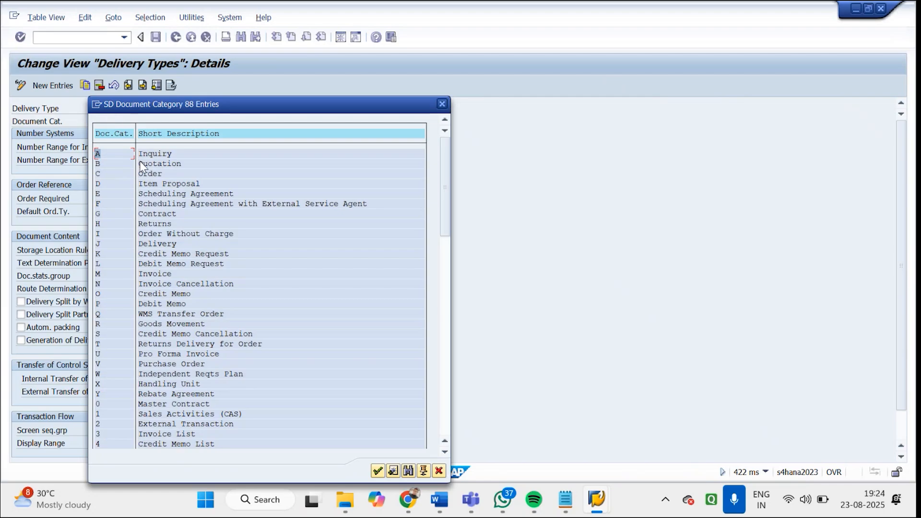
pyautogui.click(160, 247)
pyautogui.doubleClick(161, 246)
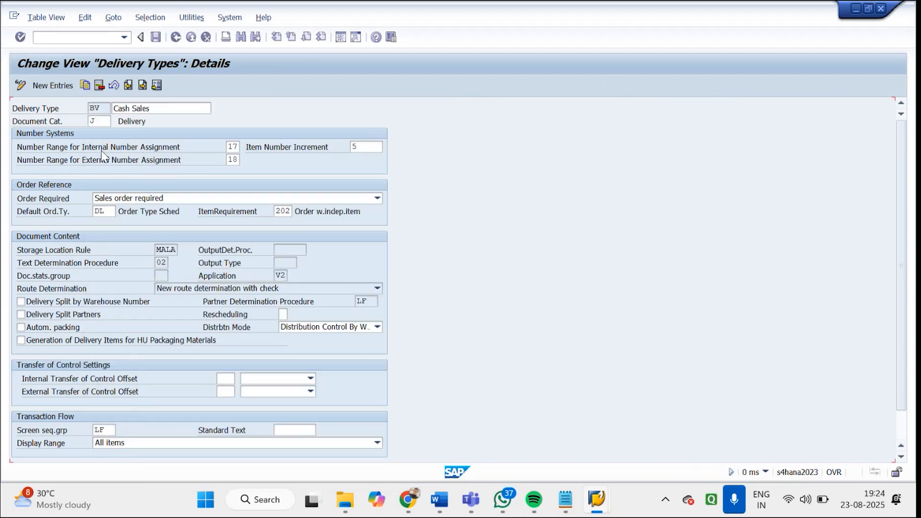
pyautogui.click(233, 147)
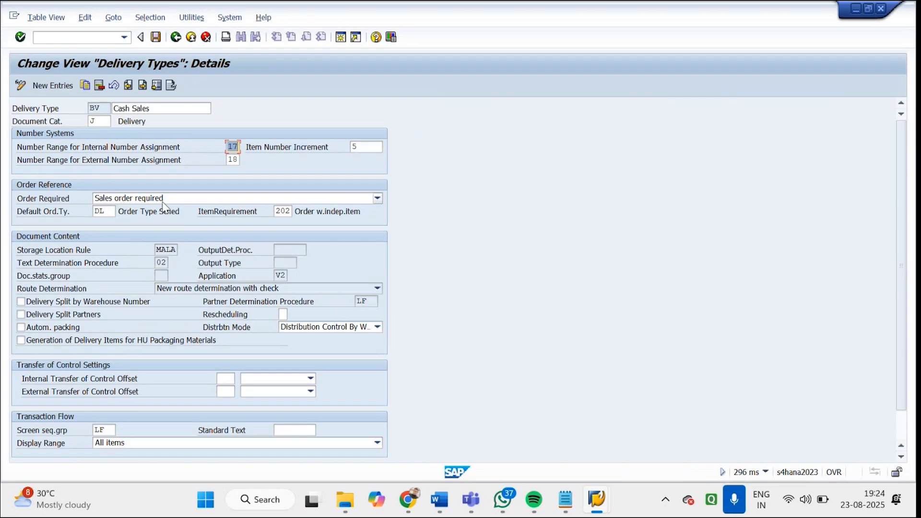
pyautogui.click(174, 37)
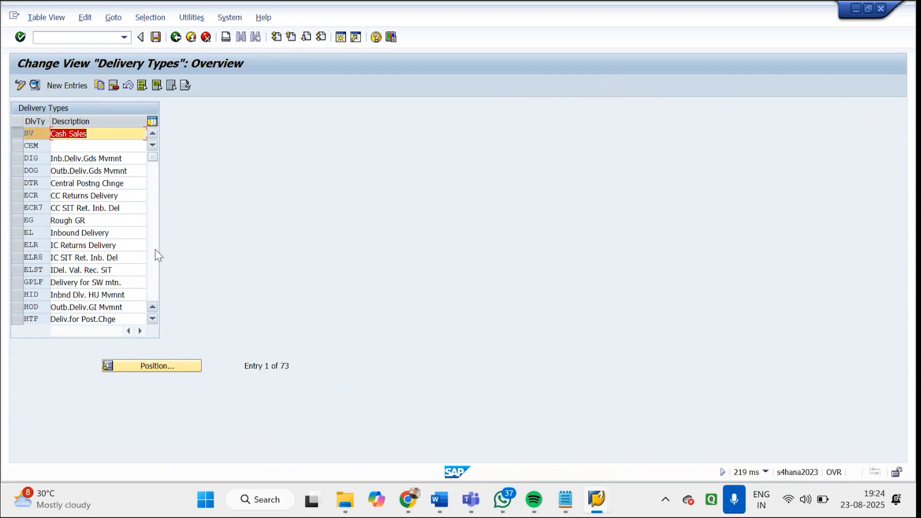
# Find delivery type LF (Outbound Delivery), check the document category in its details and return to the delivery types overview
pyautogui.click(153, 249)
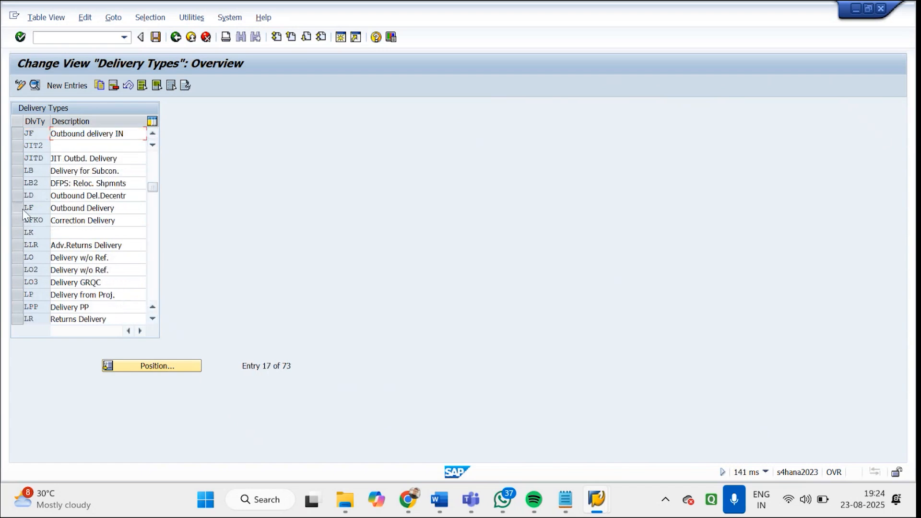
pyautogui.doubleClick(84, 209)
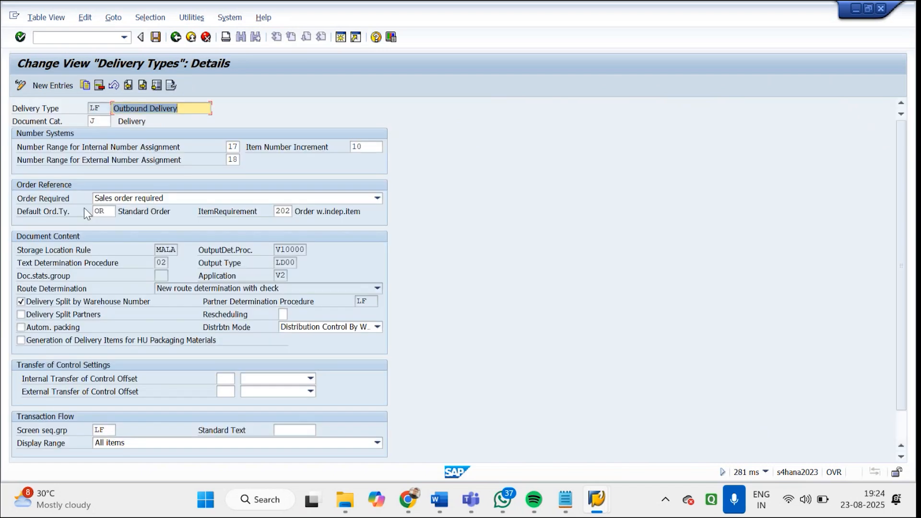
pyautogui.click(109, 121)
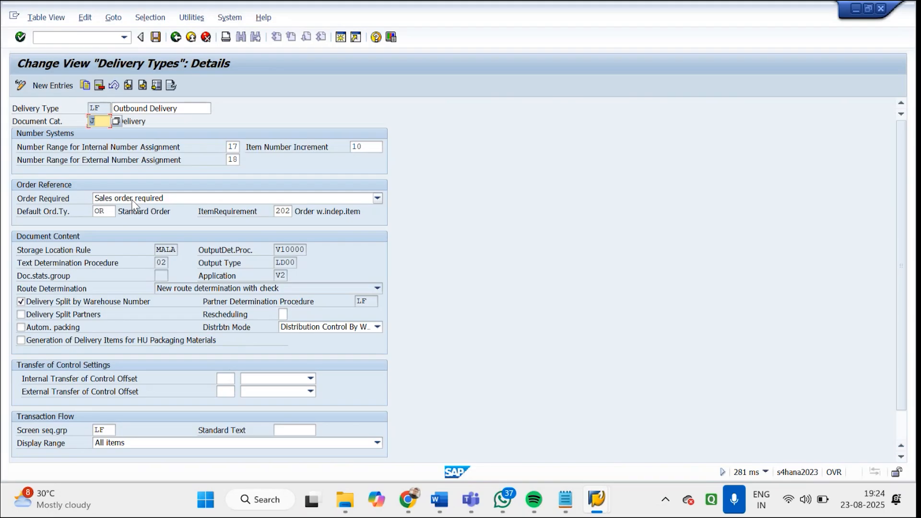
pyautogui.click(173, 38)
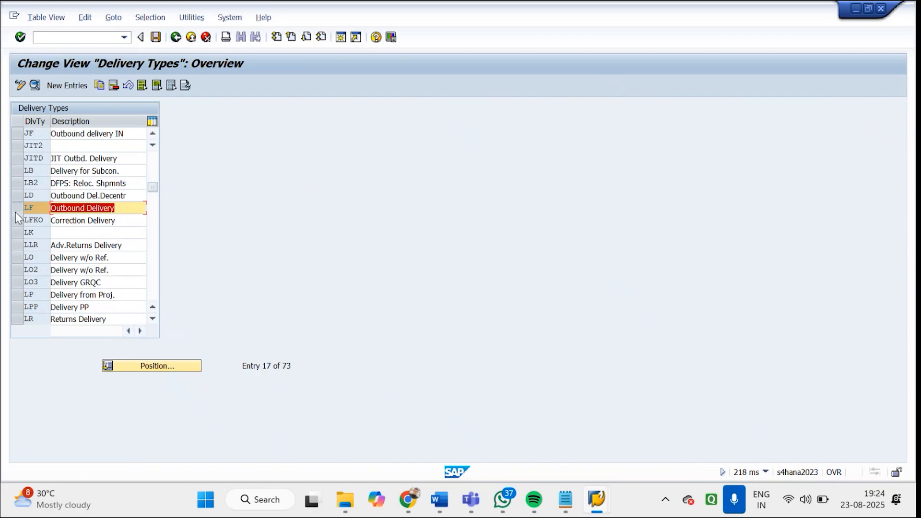
# Open the details of delivery type LR (Returns Delivery), look up document category T among the possible entries, and return to the overview
pyautogui.click(153, 319)
pyautogui.click(153, 319)
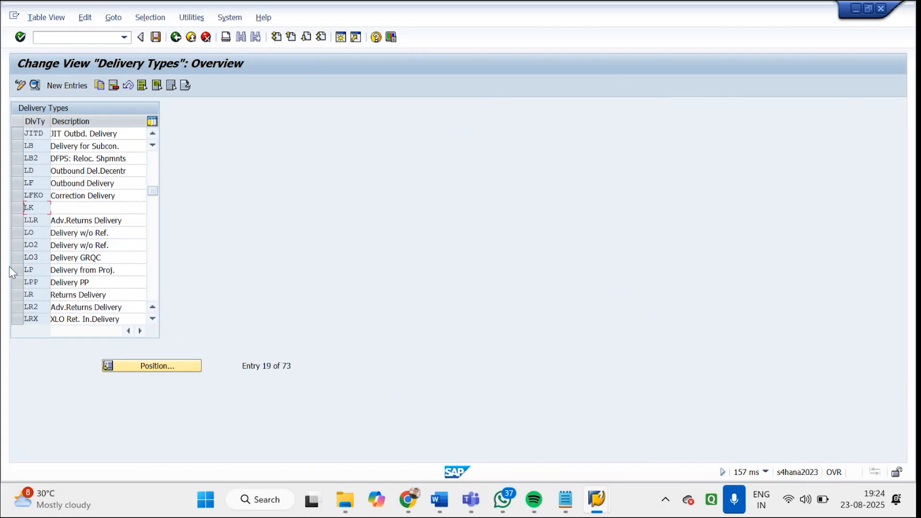
pyautogui.click(52, 295)
pyautogui.doubleClick(79, 295)
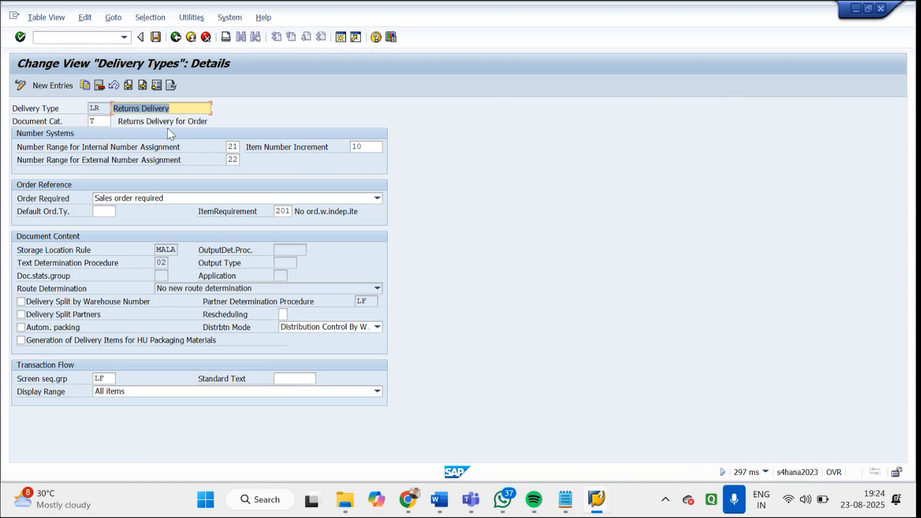
pyautogui.moveTo(106, 121); pyautogui.dragTo(73, 123)
pyautogui.click(114, 121)
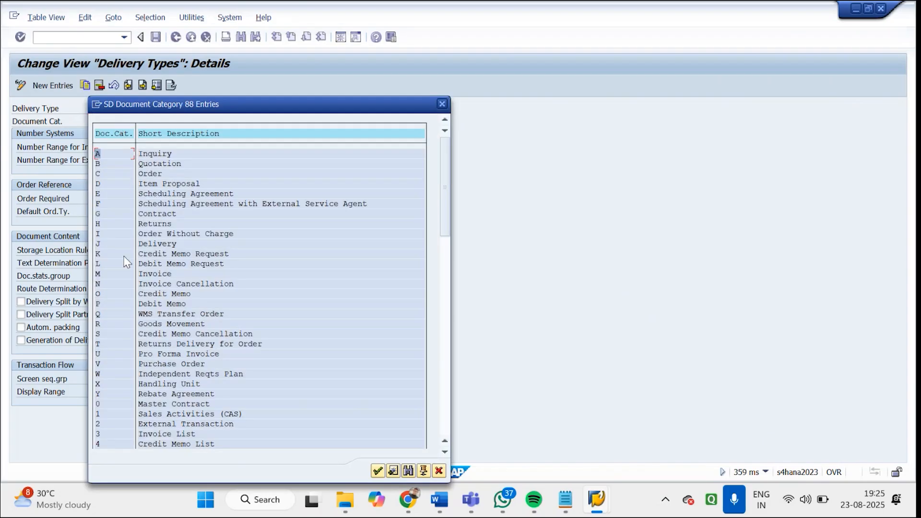
pyautogui.click(192, 345)
pyautogui.click(443, 104)
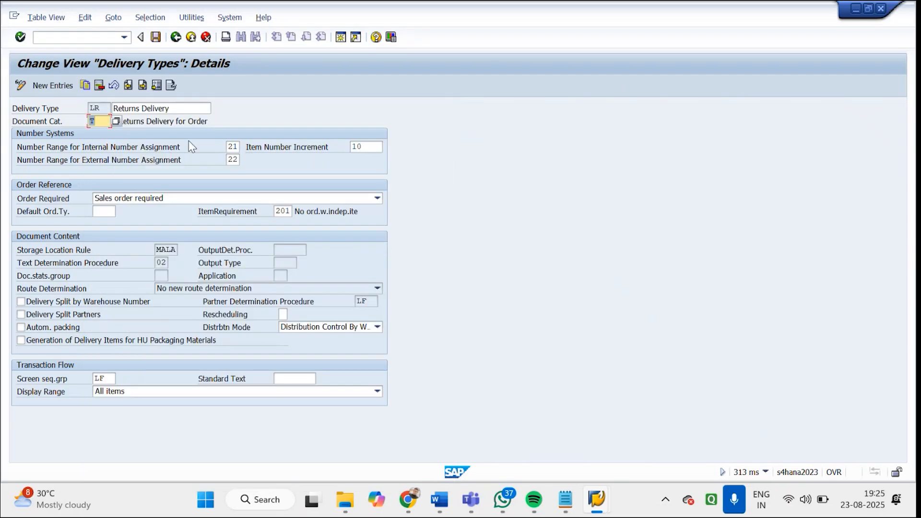
pyautogui.click(175, 37)
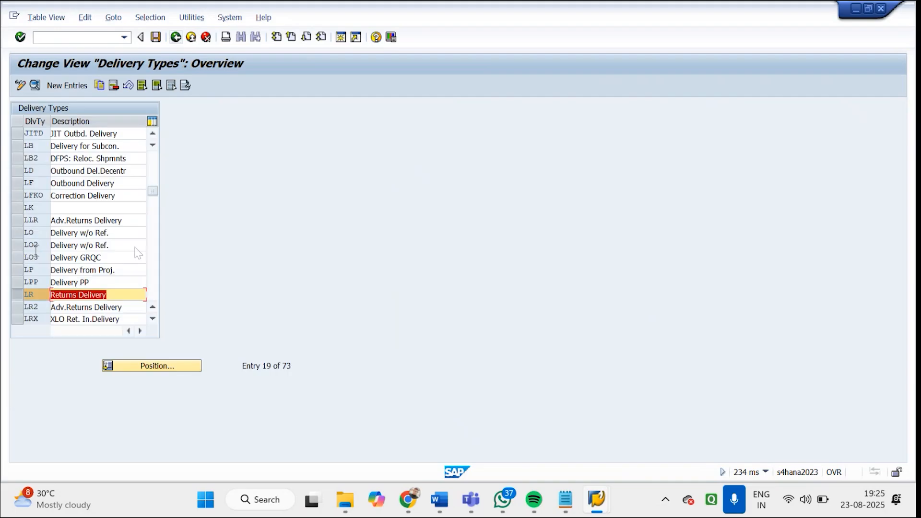
# Open the details of delivery type LO (Delivery w/o Ref.), check its document category and order requirement, and return to the overview
pyautogui.click(28, 234)
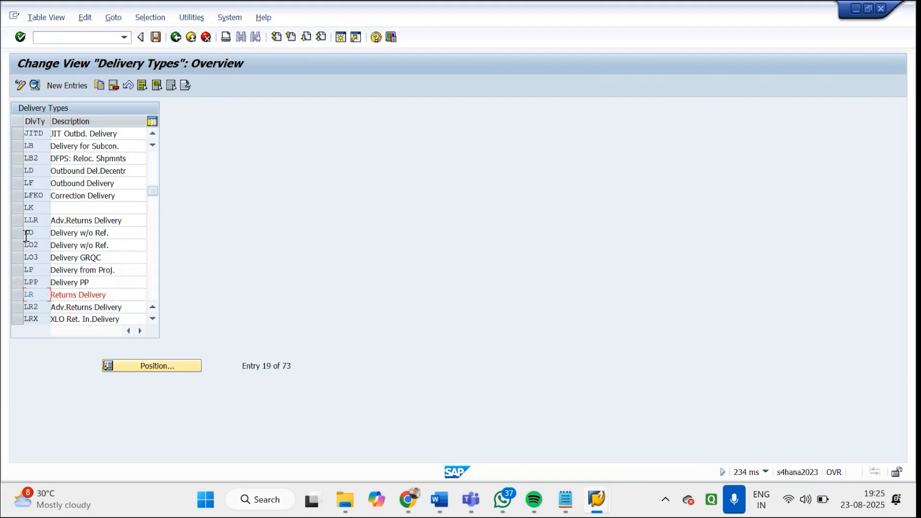
pyautogui.doubleClick(114, 232)
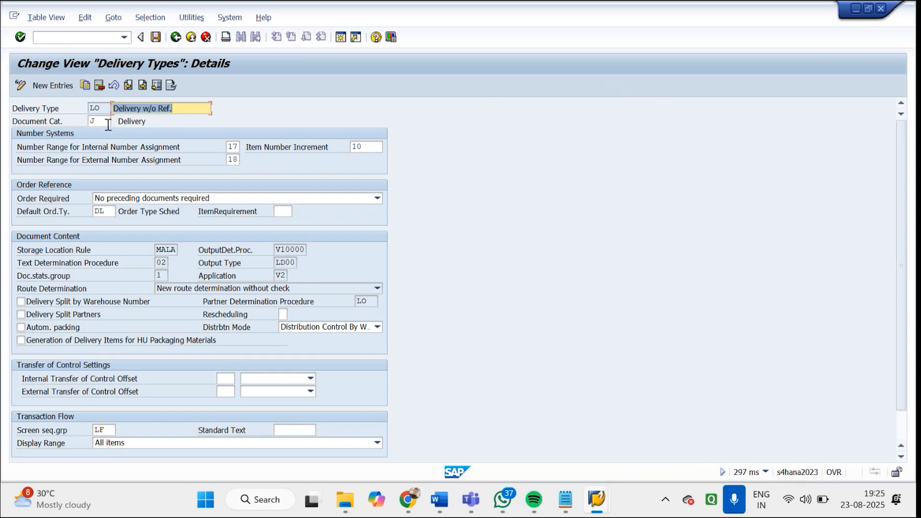
pyautogui.click(100, 122)
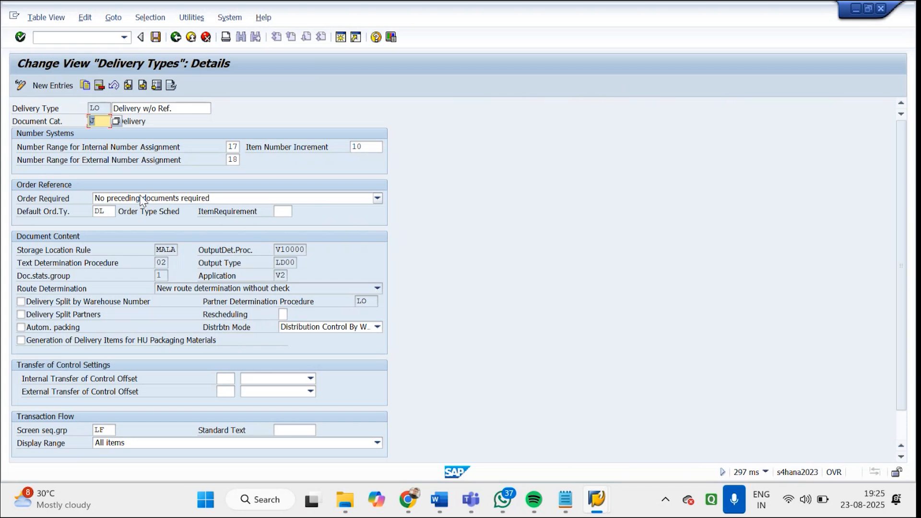
pyautogui.click(176, 38)
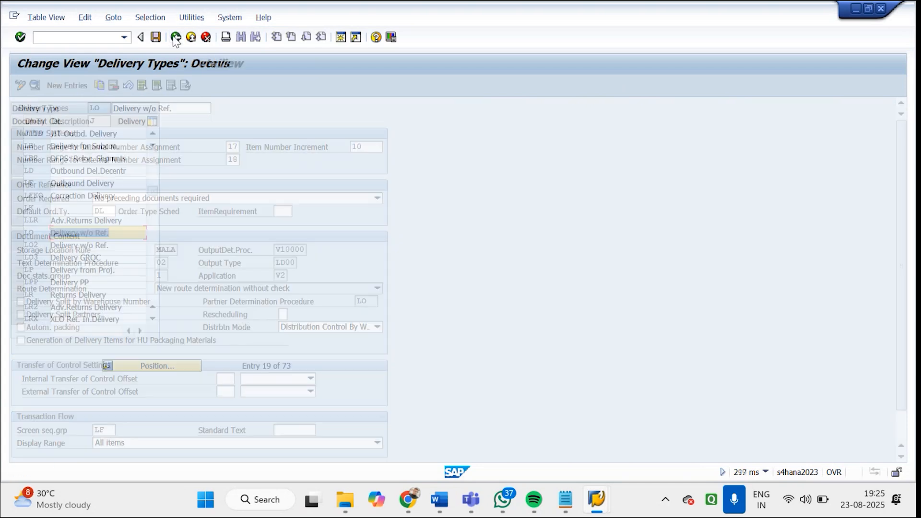
# Return to the IMG, open Define Number Ranges for Deliveries and examine the SD document intervals in change mode from range 17 onward
pyautogui.click(175, 37)
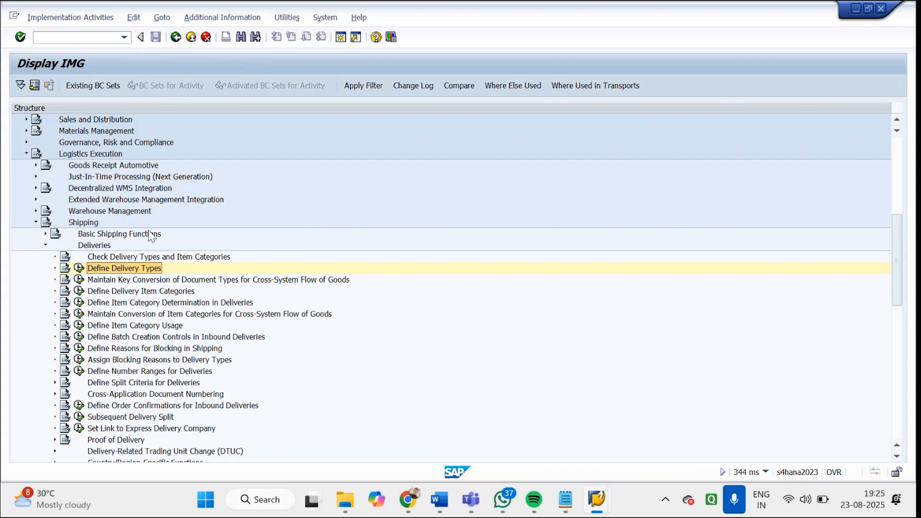
pyautogui.click(138, 374)
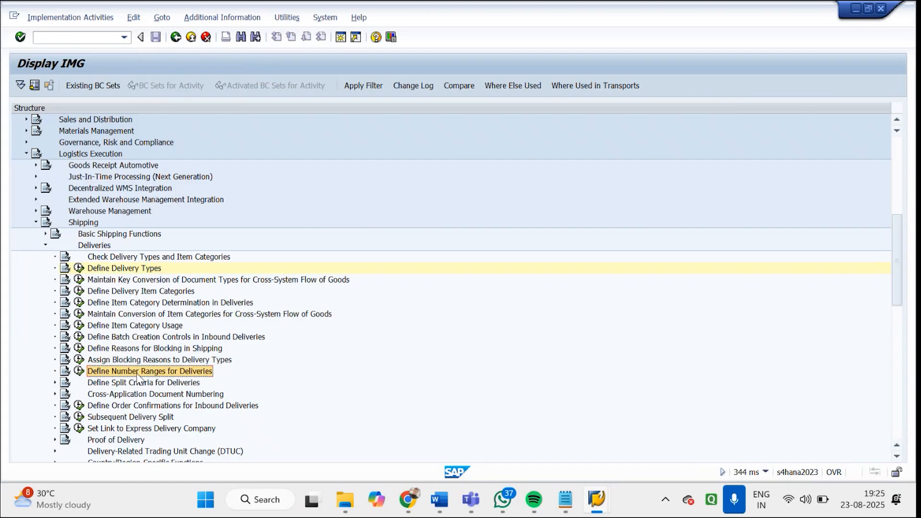
pyautogui.click(78, 372)
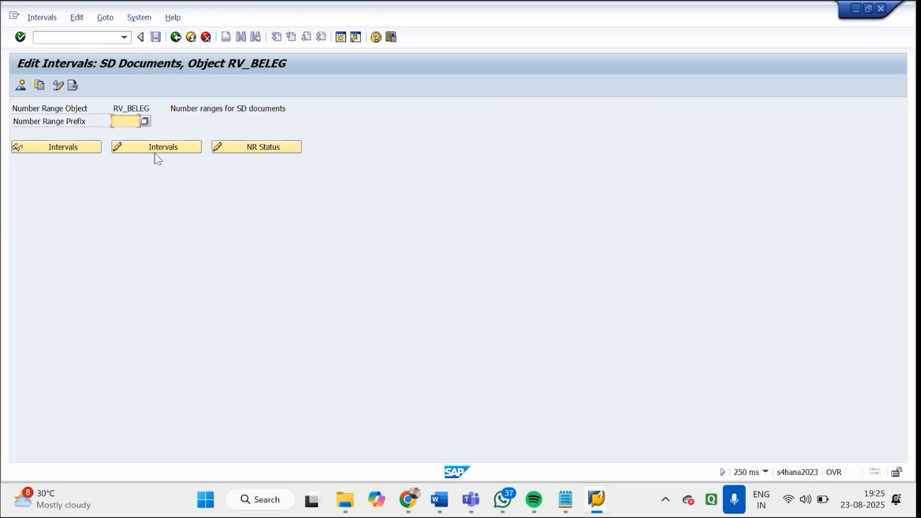
pyautogui.click(131, 150)
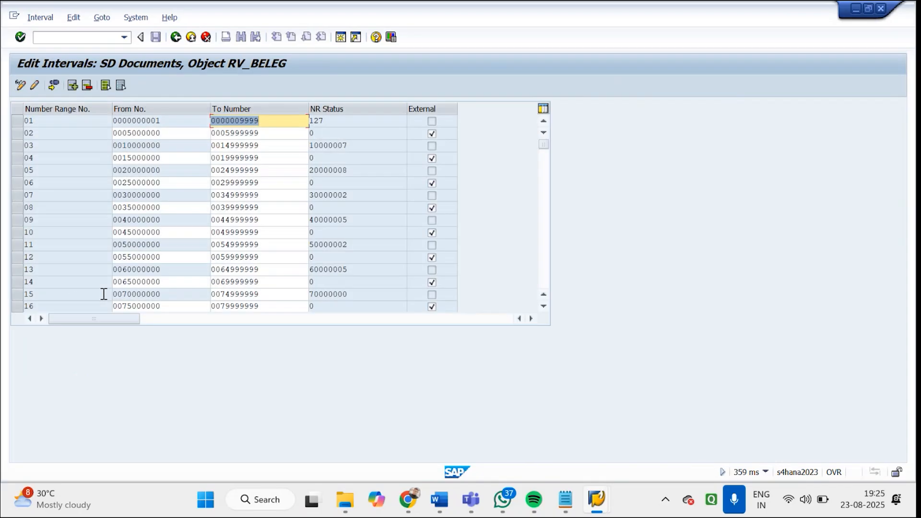
pyautogui.click(544, 259)
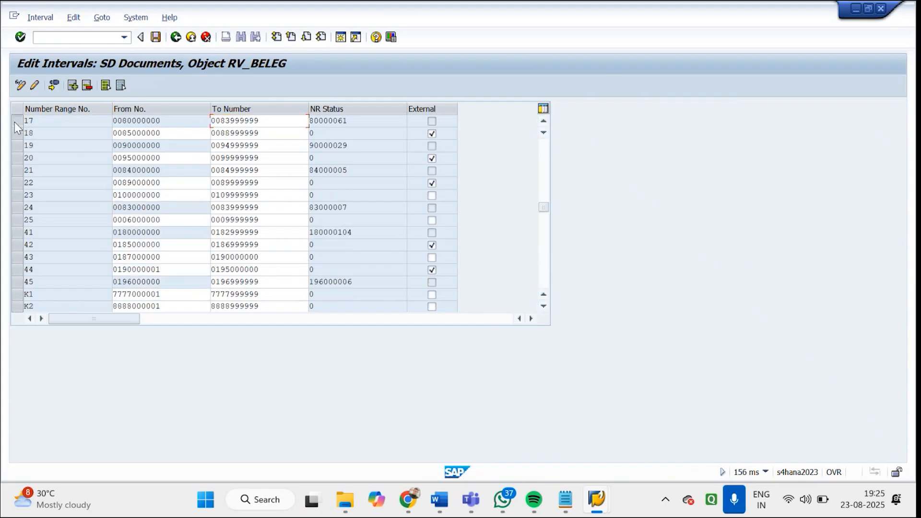
# Compare the intervals of number ranges 17, 18 and 19, and return to the number range start screen for SD documents
pyautogui.click(14, 121)
pyautogui.click(16, 140)
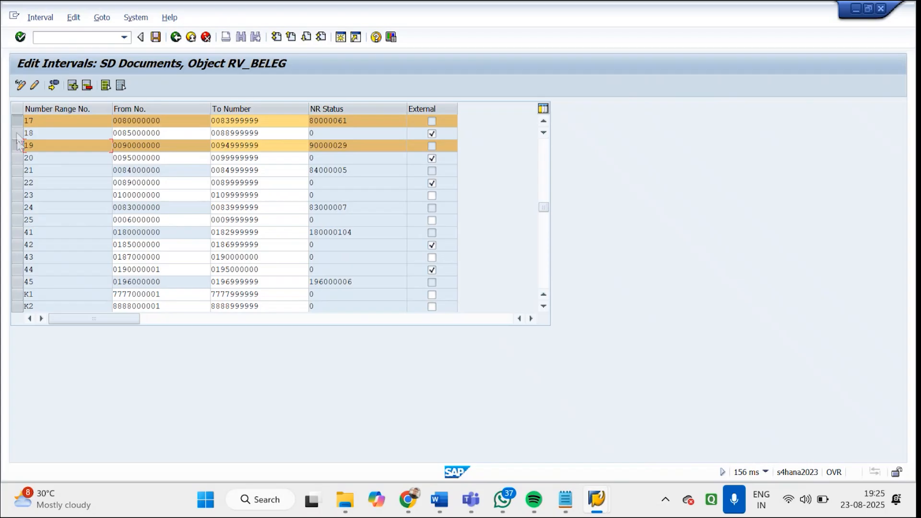
pyautogui.click(17, 135)
pyautogui.click(19, 147)
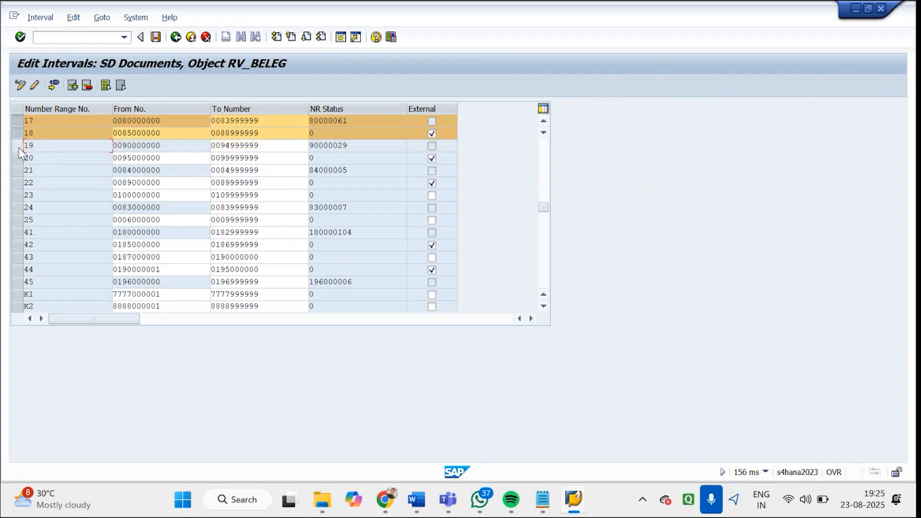
pyautogui.moveTo(161, 120); pyautogui.dragTo(120, 127)
pyautogui.click(175, 37)
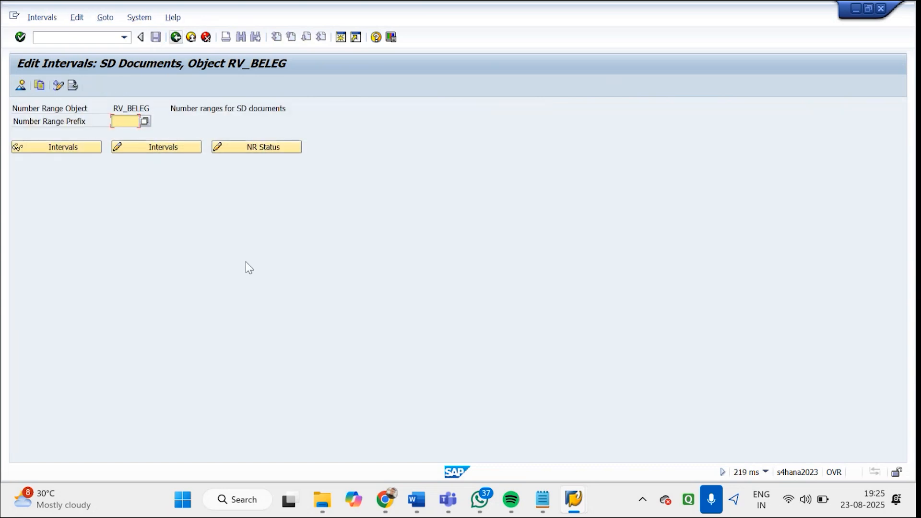
# Switch to the open Godrej sales order and review the available delivery block reasons without choosing one
pyautogui.click(549, 491)
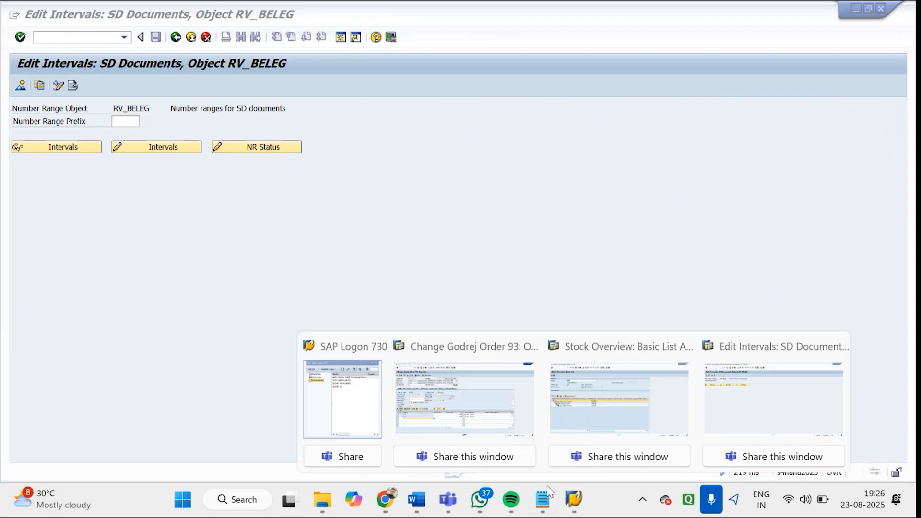
pyautogui.click(479, 405)
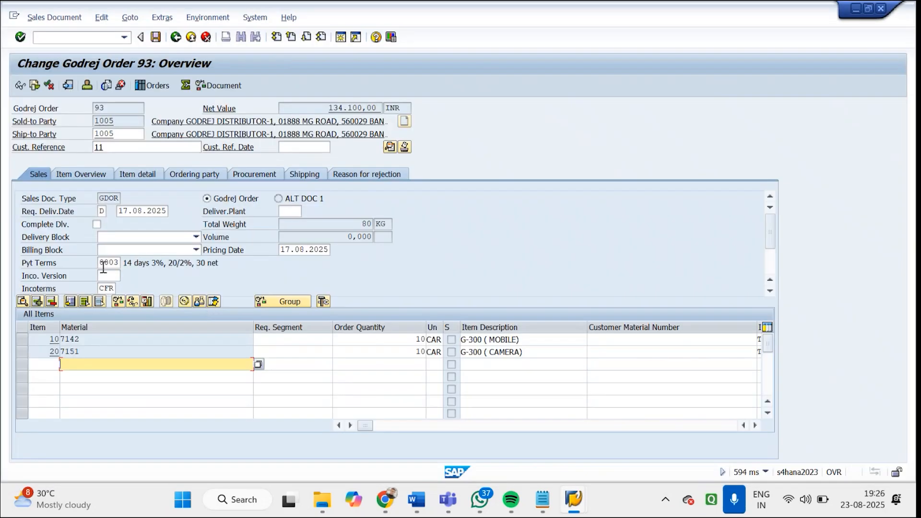
pyautogui.click(118, 238)
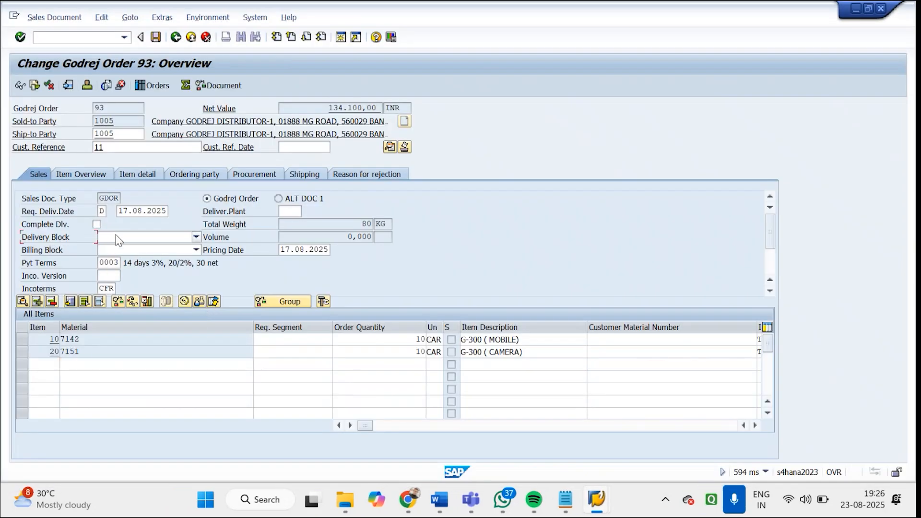
pyautogui.click(118, 238)
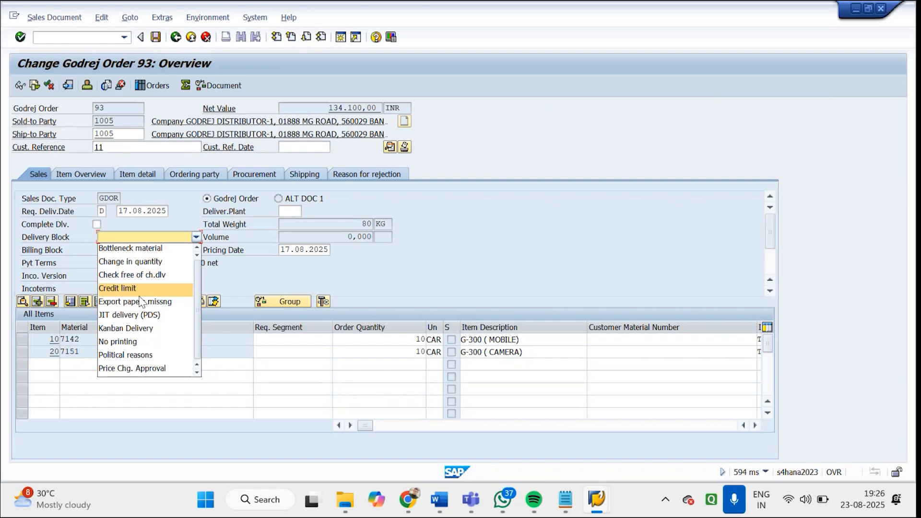
pyautogui.click(434, 264)
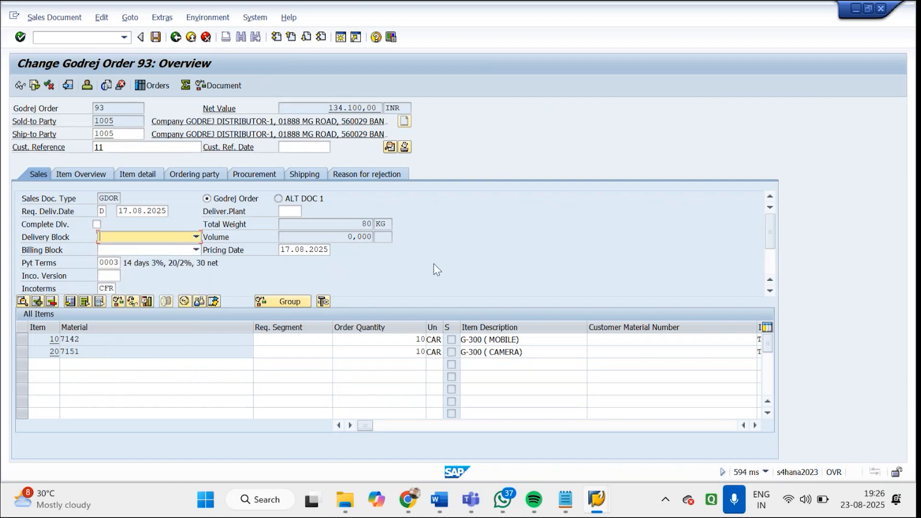
pyautogui.click(103, 241)
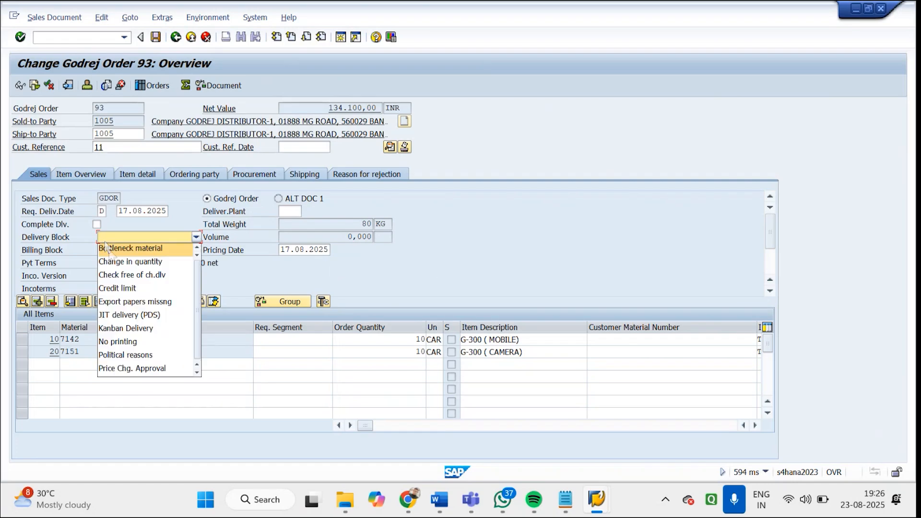
pyautogui.click(239, 261)
# Return to the IMG, open Define Reasons for Blocking in Shipping and examine the blocking reasons Credit limit, No printing and Change in quantity
pyautogui.moveTo(593, 512)
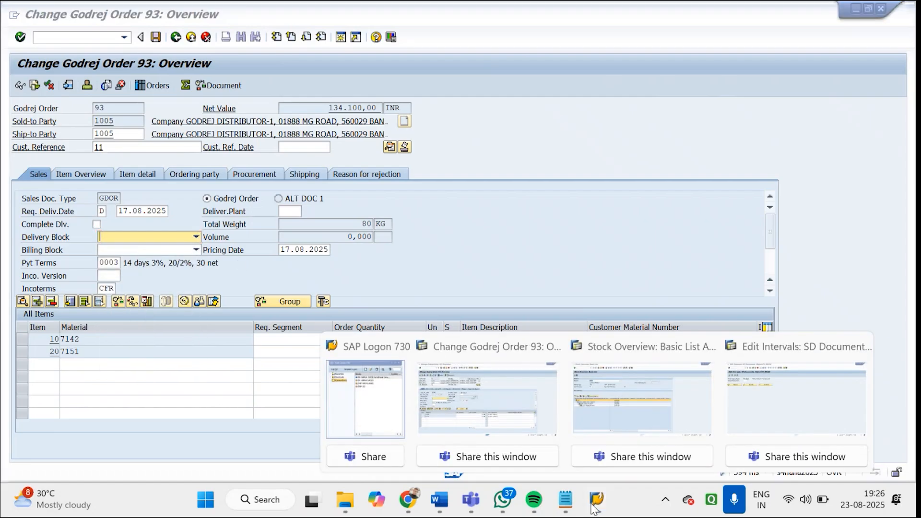
pyautogui.click(731, 403)
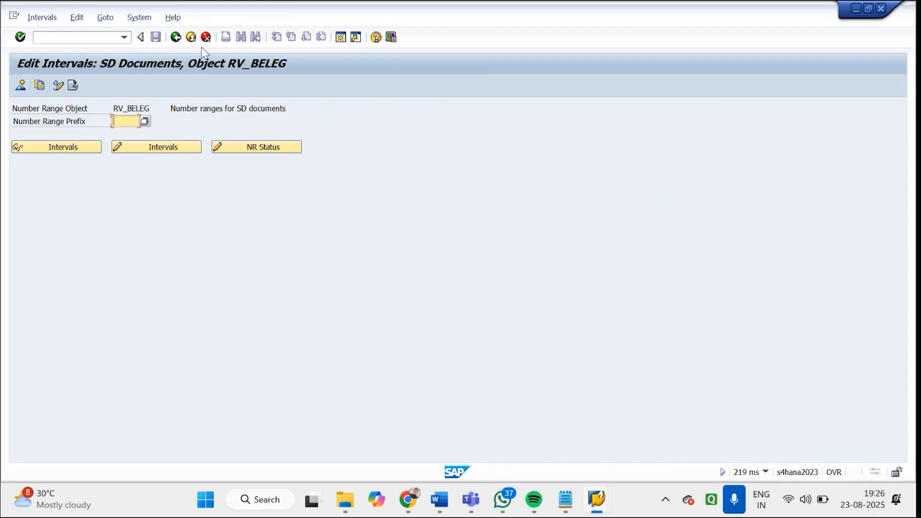
pyautogui.click(177, 42)
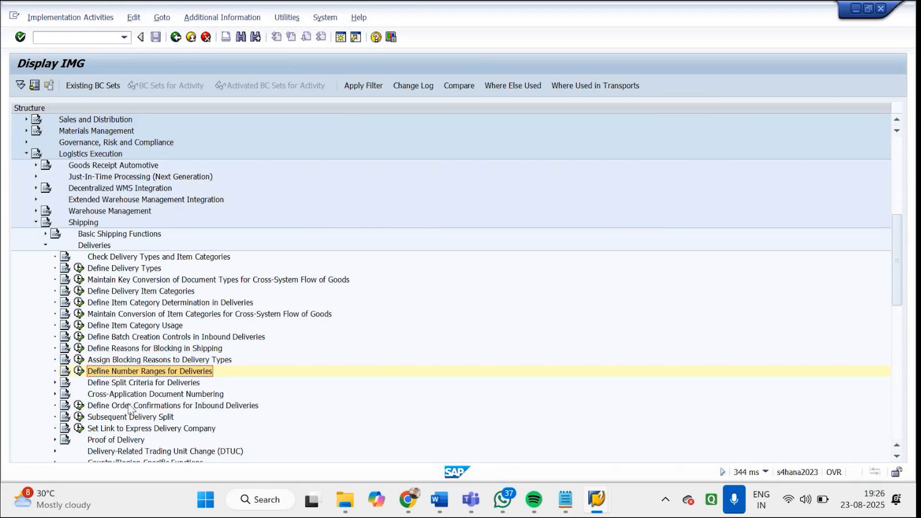
pyautogui.click(122, 351)
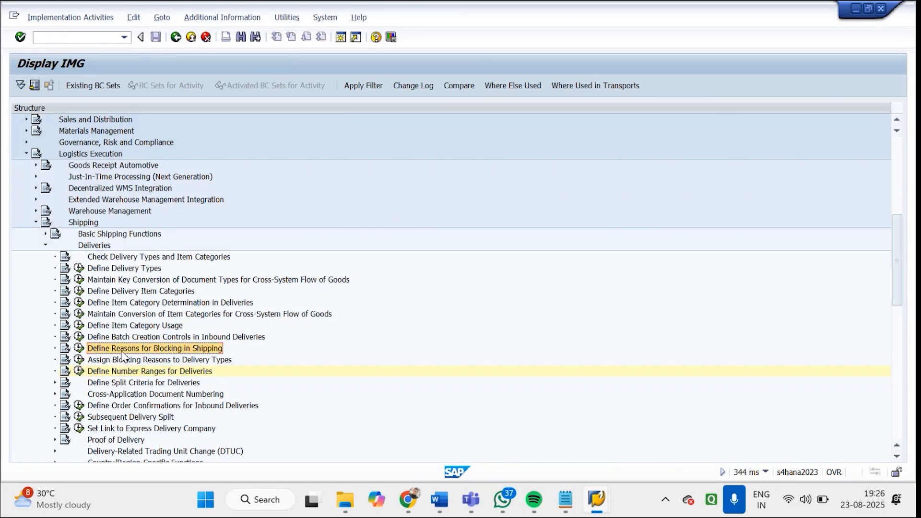
pyautogui.click(79, 349)
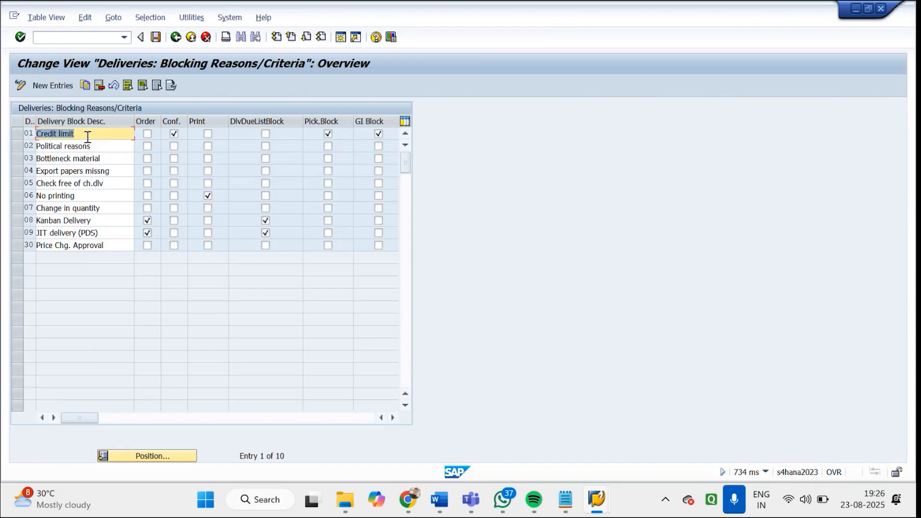
pyautogui.click(95, 194)
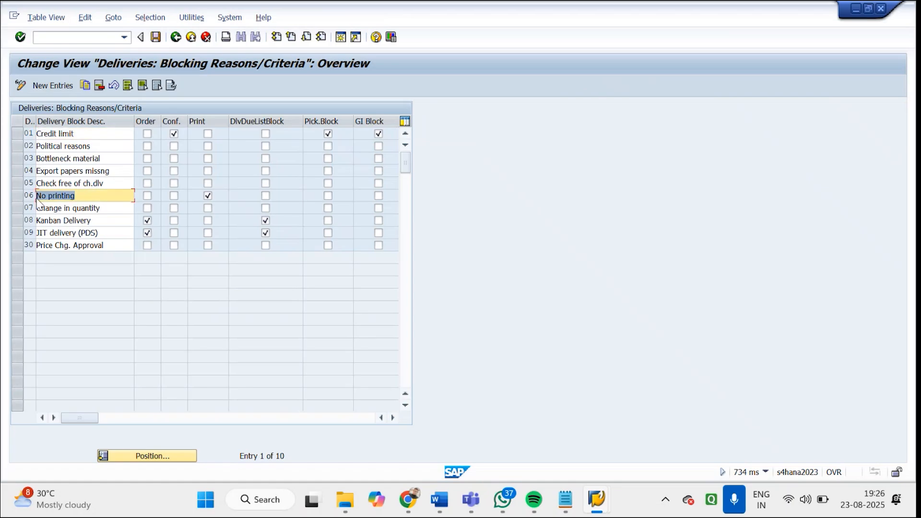
pyautogui.click(98, 208)
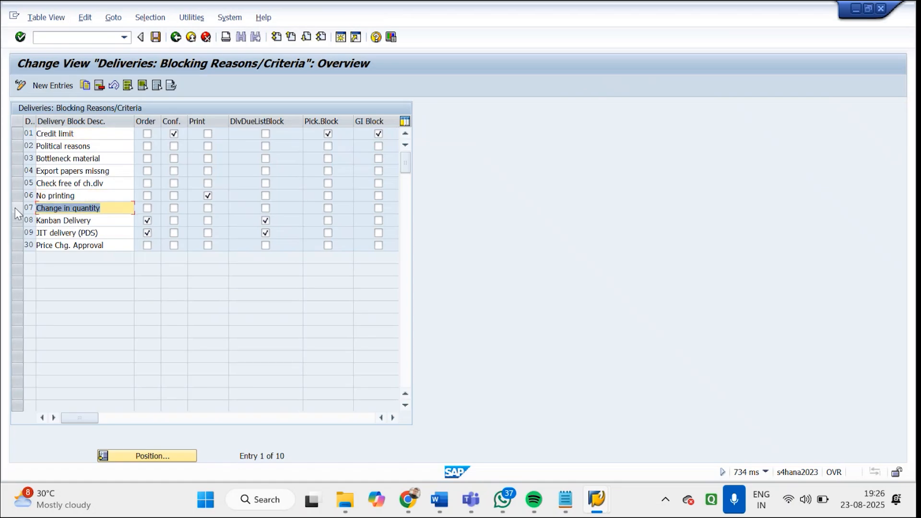
# Switch back to the Godrej sales order, set its delivery block to Credit limit and save the order
pyautogui.click(597, 499)
pyautogui.click(487, 403)
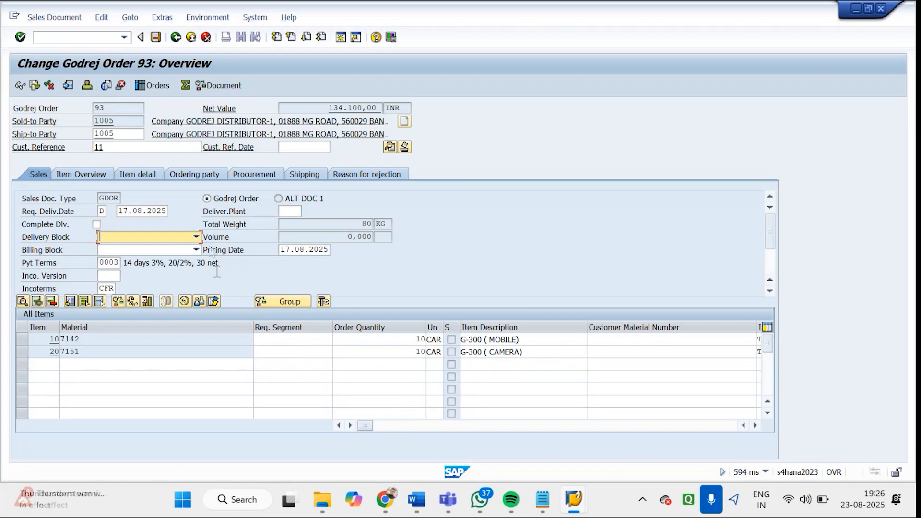
pyautogui.click(196, 236)
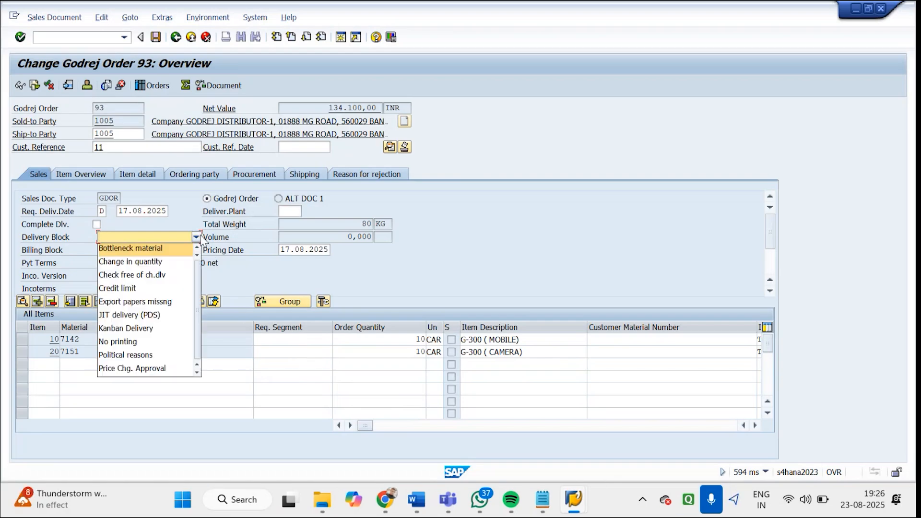
pyautogui.click(137, 288)
pyautogui.click(156, 38)
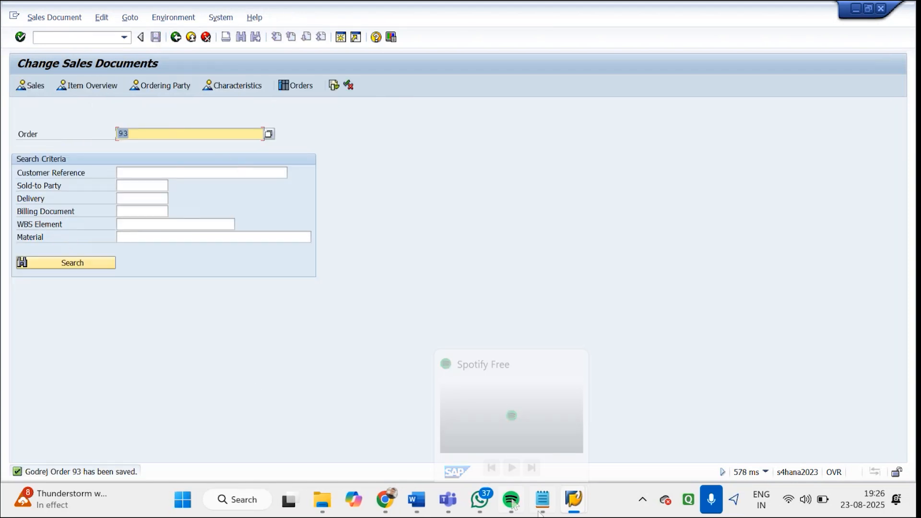
# Look up the transaction code for creating a delivery in the SAP SD Delivery Types Word document, and return to the Change Sales Documents window
pyautogui.moveTo(424, 502)
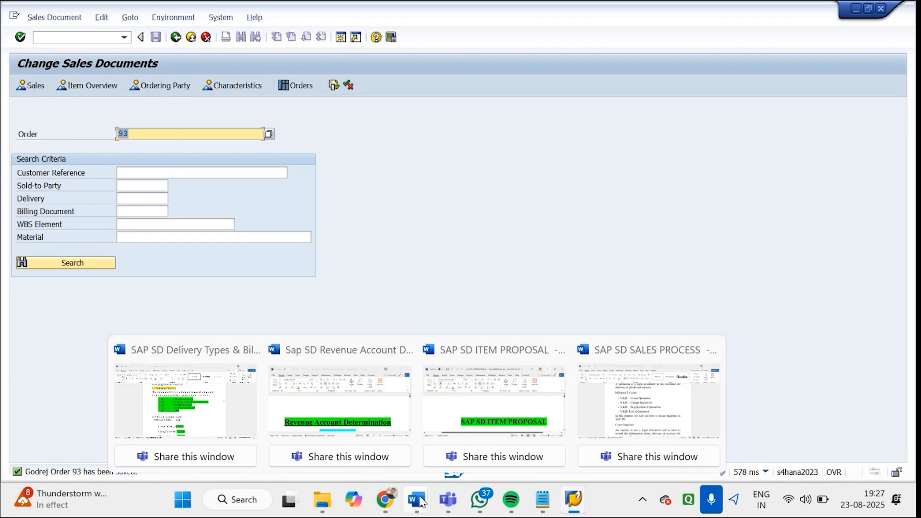
pyautogui.click(225, 398)
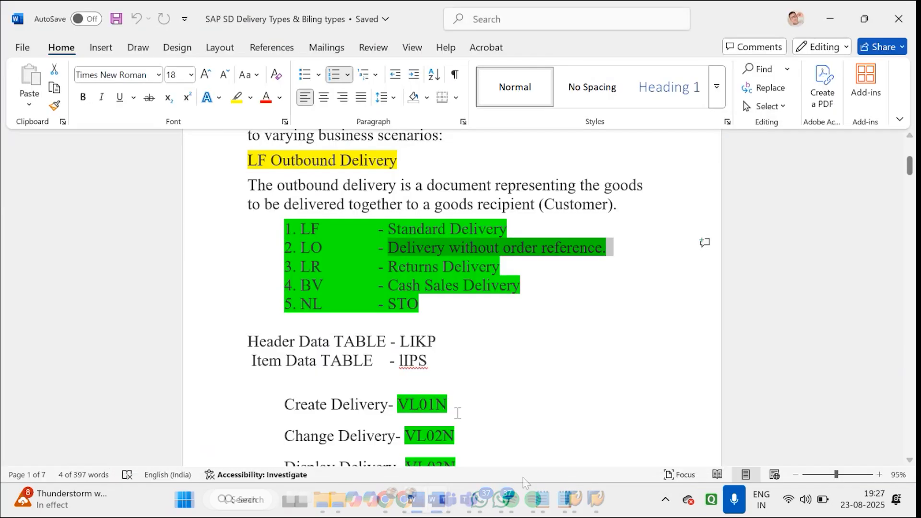
pyautogui.moveTo(600, 502)
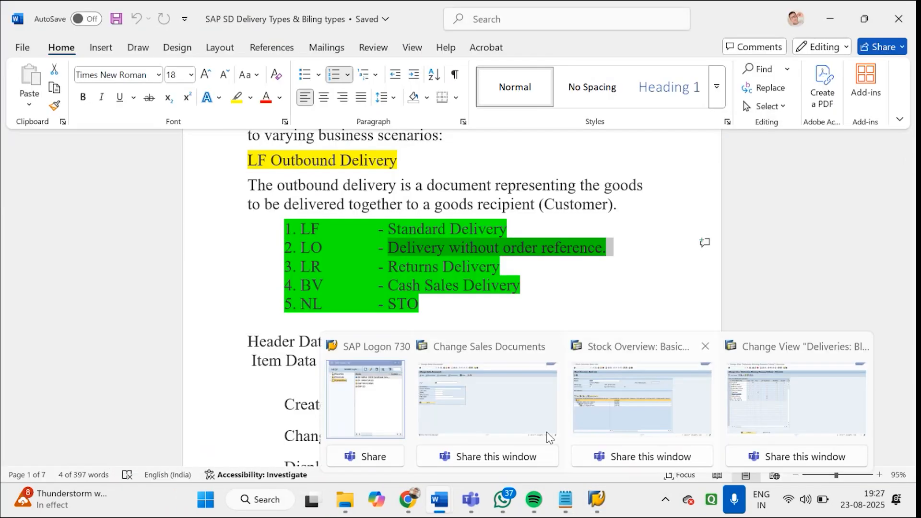
pyautogui.click(493, 398)
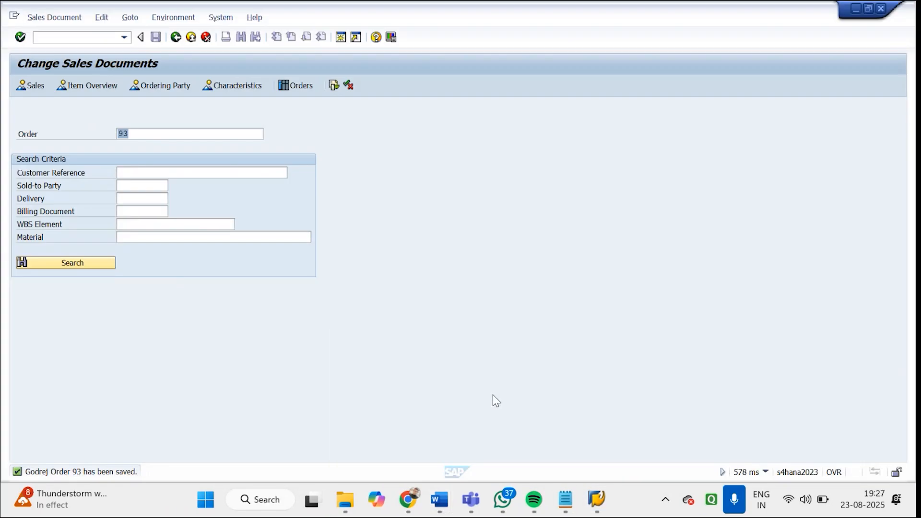
# Leave Change Sales Documents and open VL01N from the Sales and Distribution functions for creating a single outbound delivery with order reference
pyautogui.click(176, 37)
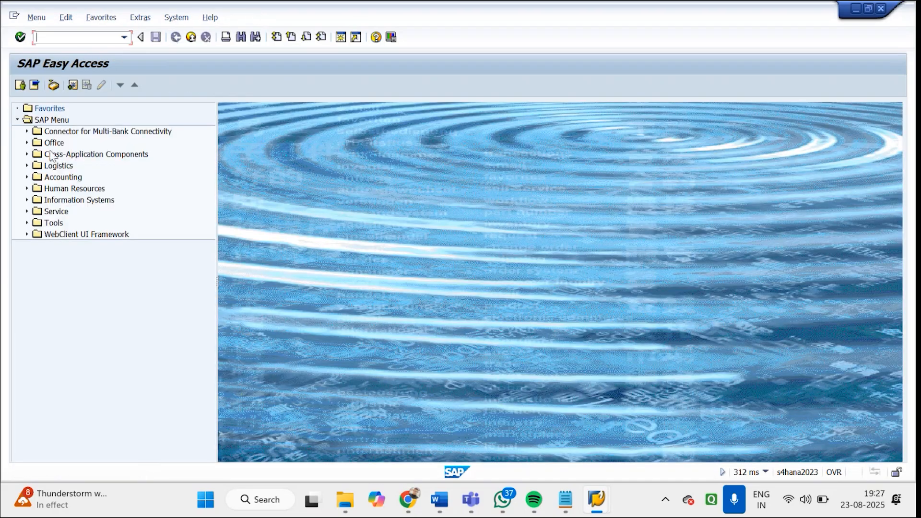
pyautogui.click(27, 166)
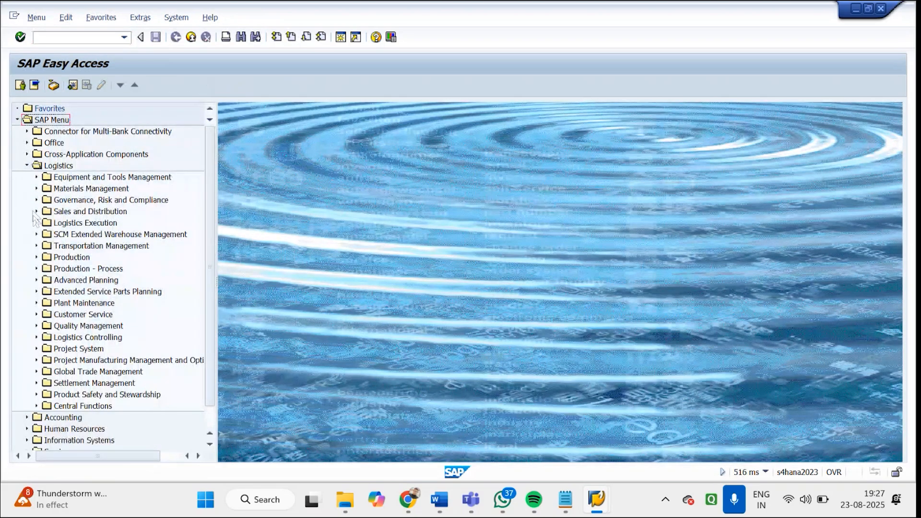
pyautogui.click(36, 212)
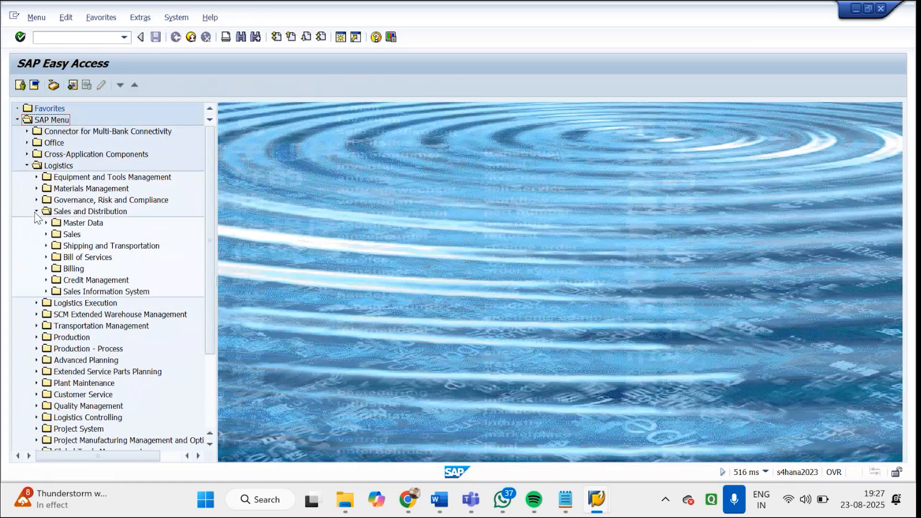
pyautogui.click(45, 245)
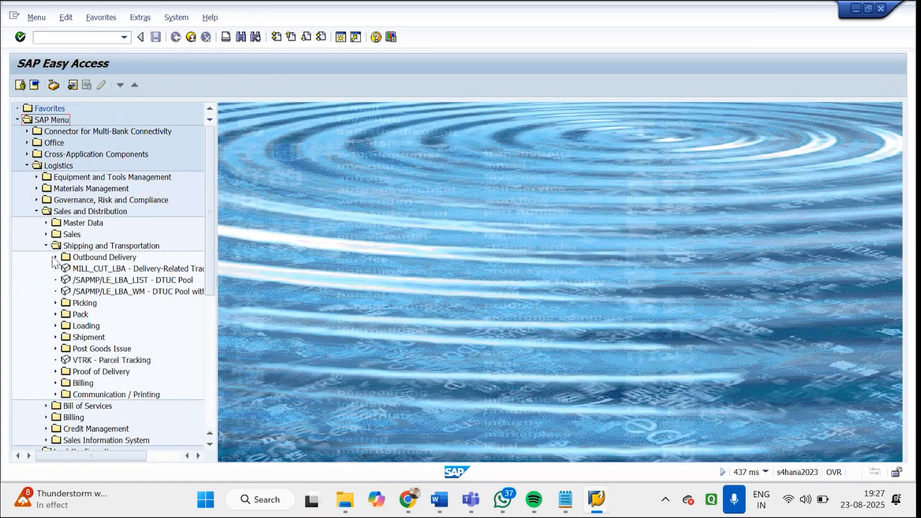
pyautogui.click(56, 258)
pyautogui.click(65, 269)
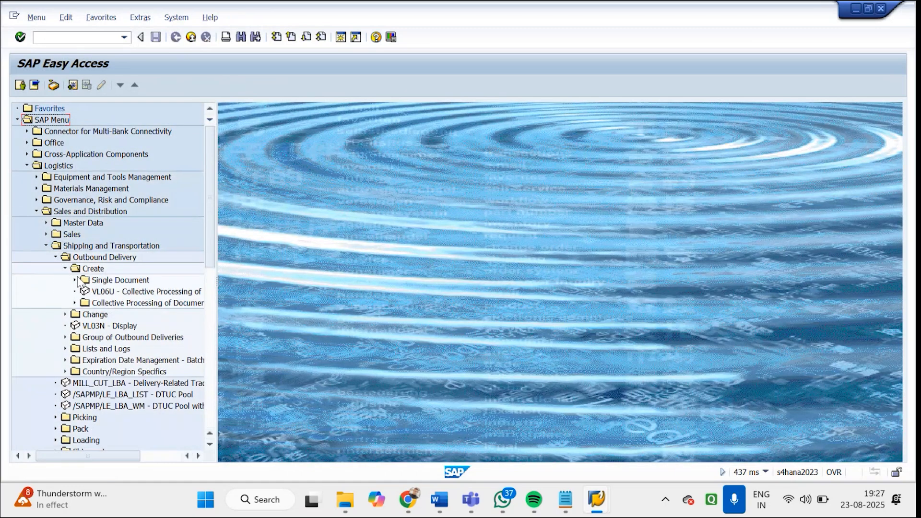
pyautogui.click(75, 281)
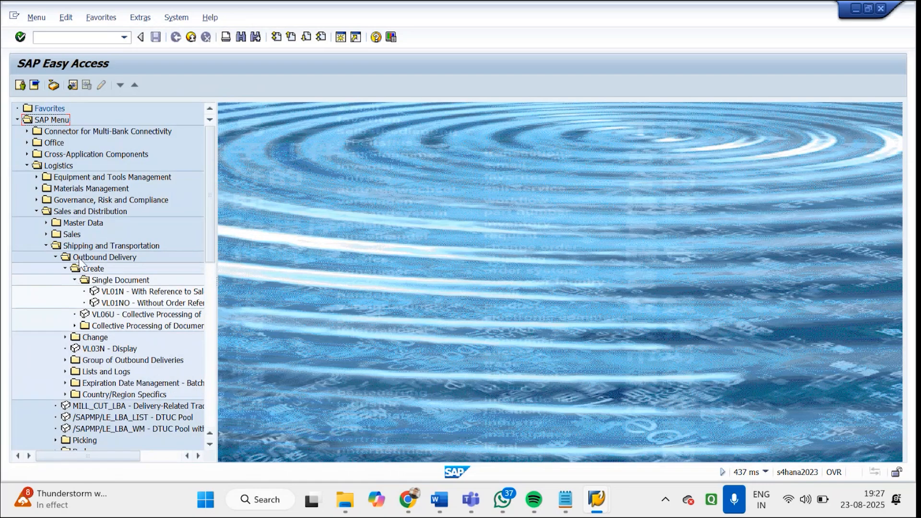
pyautogui.doubleClick(123, 293)
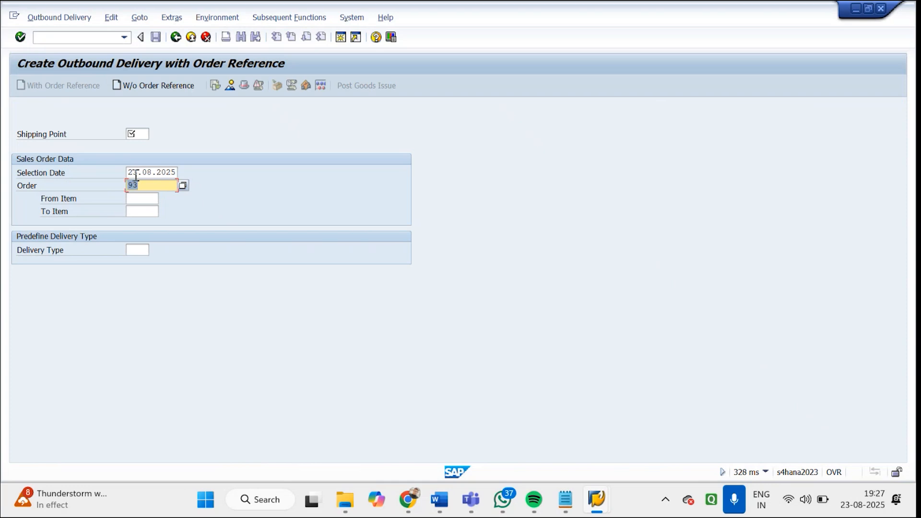
# Look up the shipping points and choose GDS1 (GODREJ SHIPPING POINT-1) for the outbound delivery
pyautogui.click(142, 136)
pyautogui.write('G')
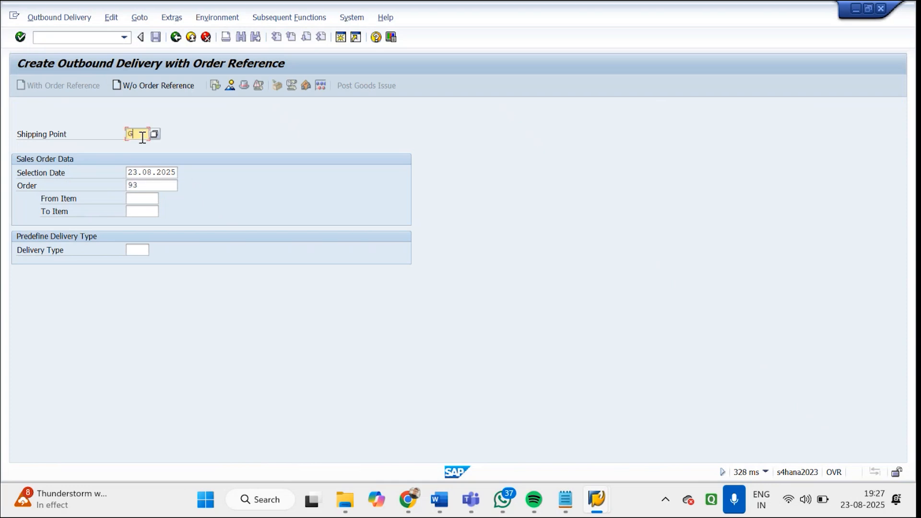
pyautogui.write('*')
pyautogui.click(151, 134)
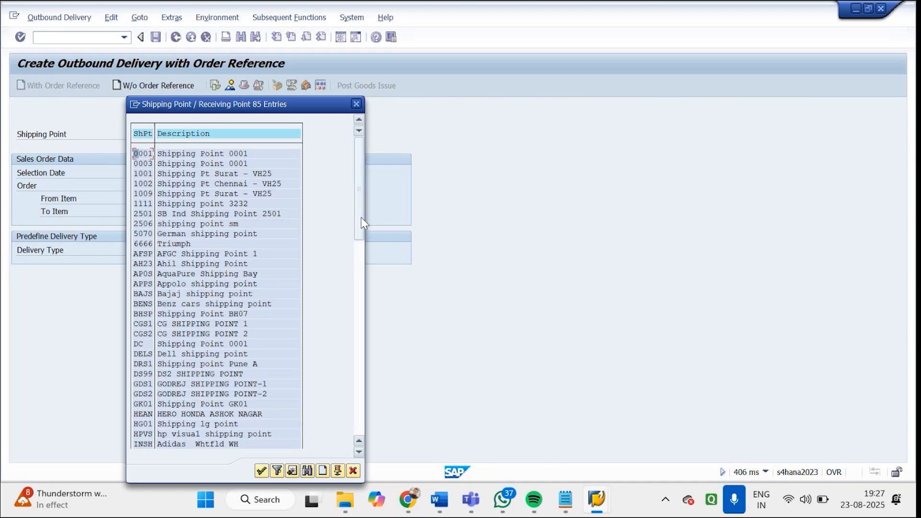
pyautogui.doubleClick(188, 384)
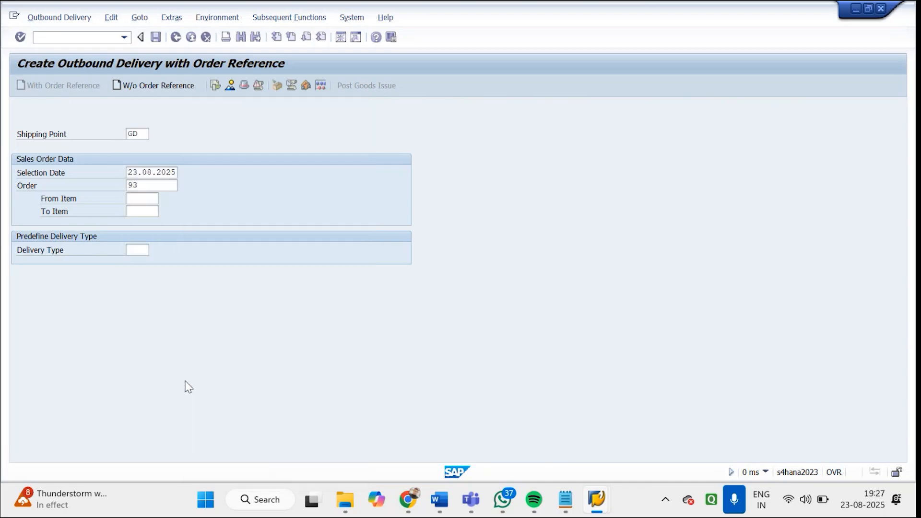
# Try to create the outbound delivery for the sales order with delivery type LF, and exit to SAP Easy Access
pyautogui.click(136, 250)
pyautogui.write('L')
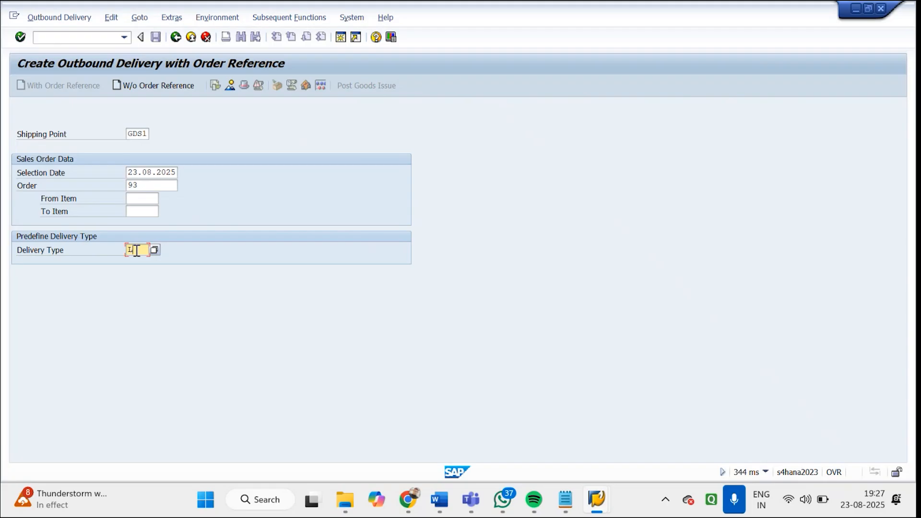
pyautogui.write('F')
pyautogui.press('Return')
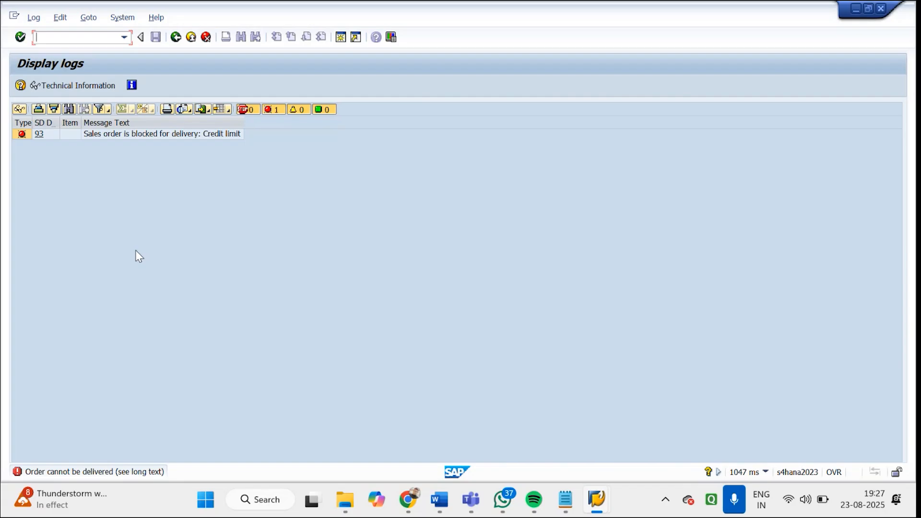
pyautogui.click(205, 37)
pyautogui.click(206, 37)
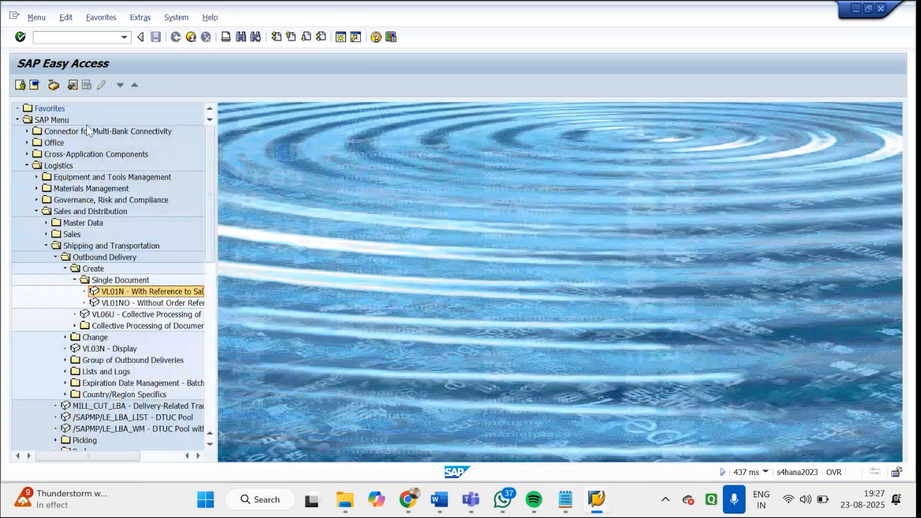
# Open the Godrej order in VA02, clear its Credit limit delivery block and save the order
pyautogui.click(93, 37)
pyautogui.write('VA02')
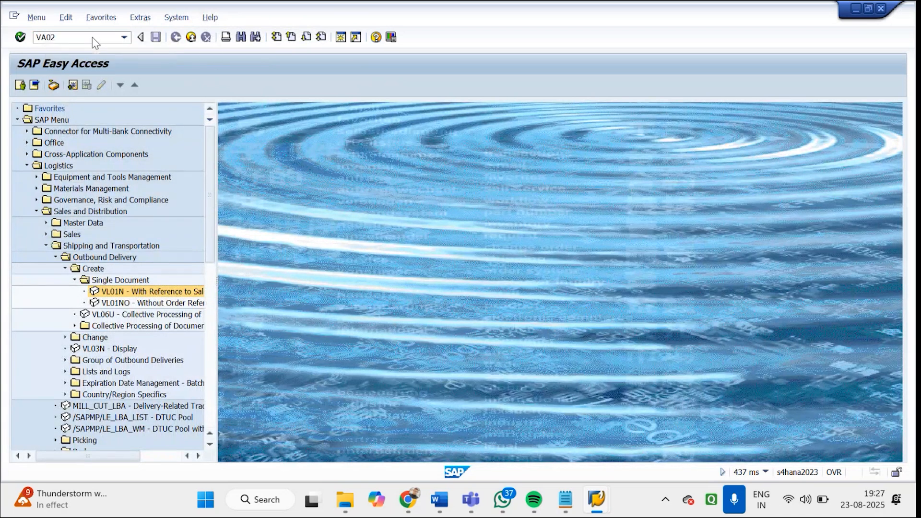
pyautogui.press('Return')
pyautogui.press('Return')
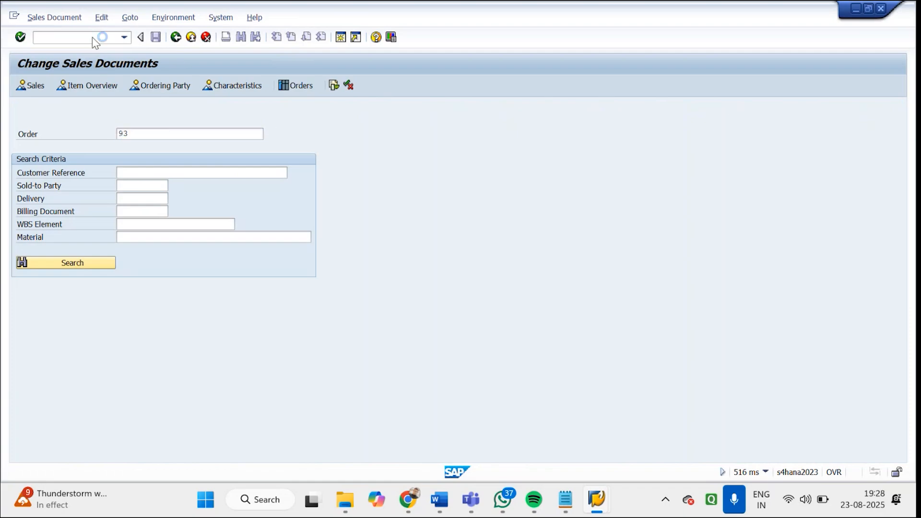
pyautogui.click(117, 238)
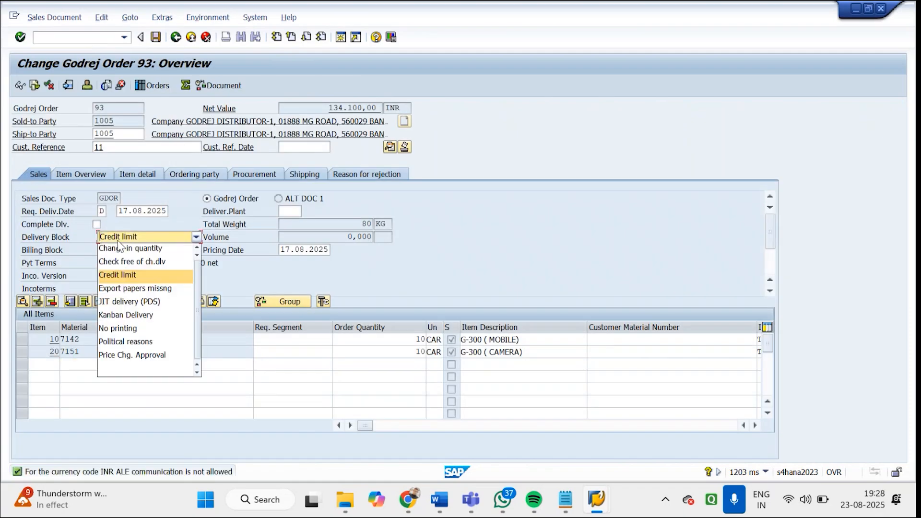
pyautogui.click(134, 370)
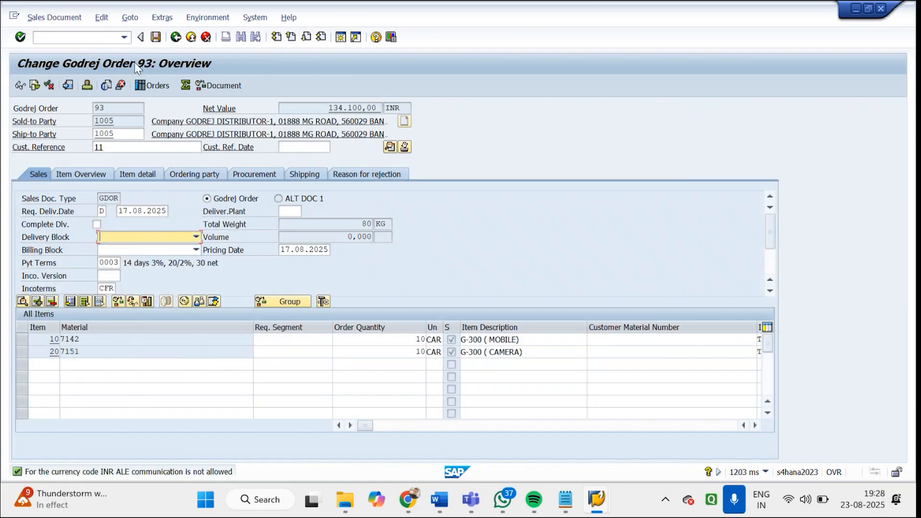
pyautogui.click(156, 38)
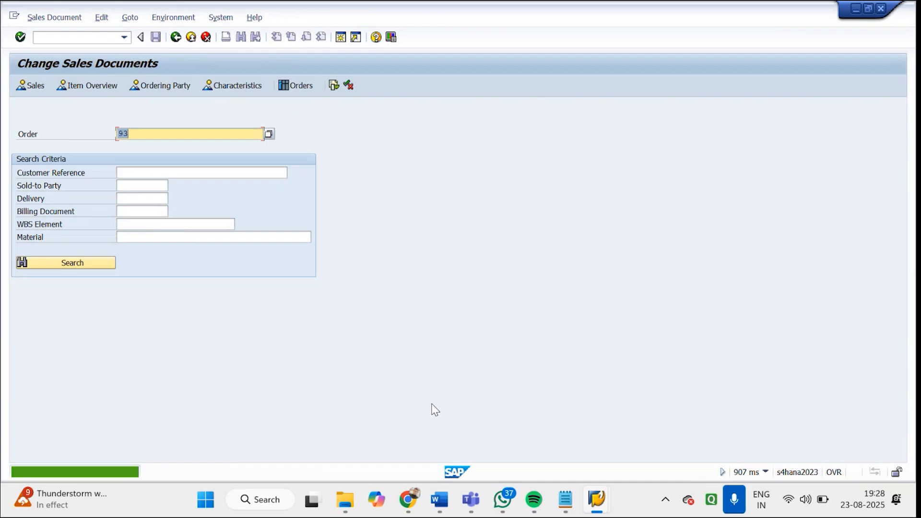
# Switch to the delivery blocking reasons session, go back to the IMG and open Assign Blocking Reasons to Delivery Types
pyautogui.moveTo(603, 506)
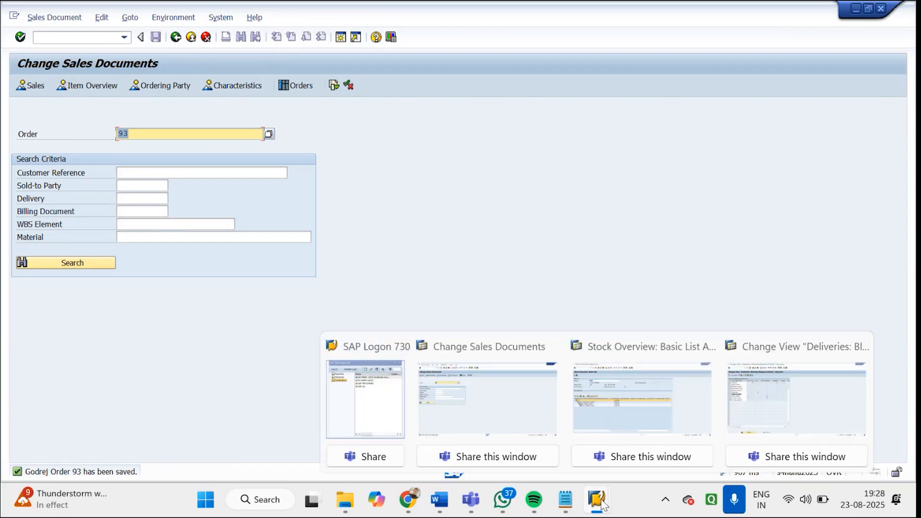
pyautogui.click(778, 405)
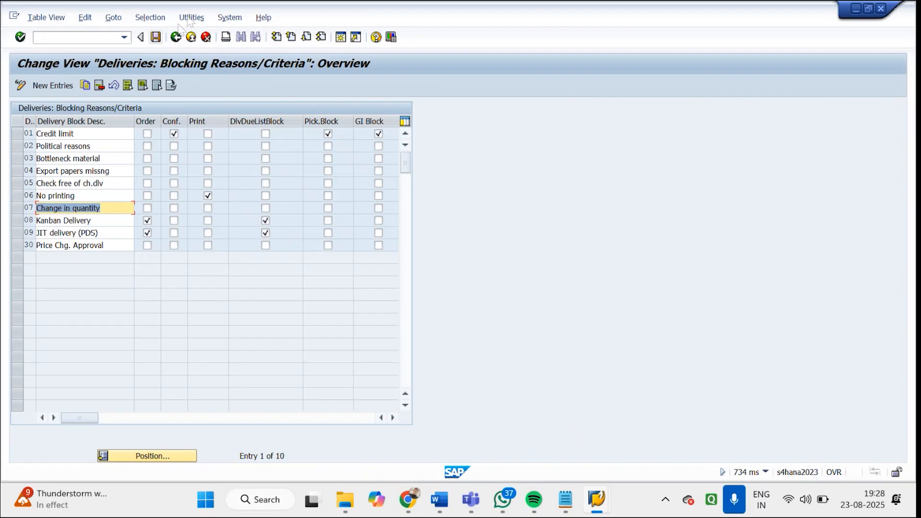
pyautogui.click(176, 37)
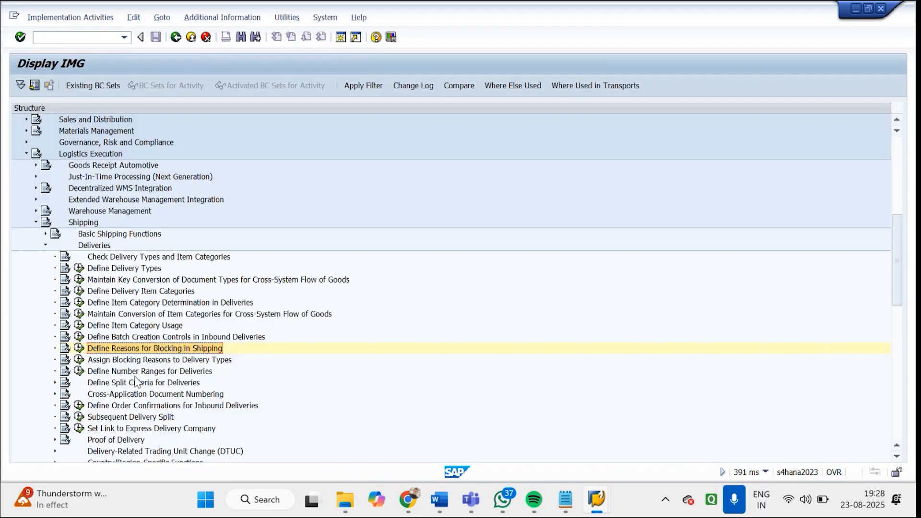
pyautogui.click(136, 364)
pyautogui.click(79, 362)
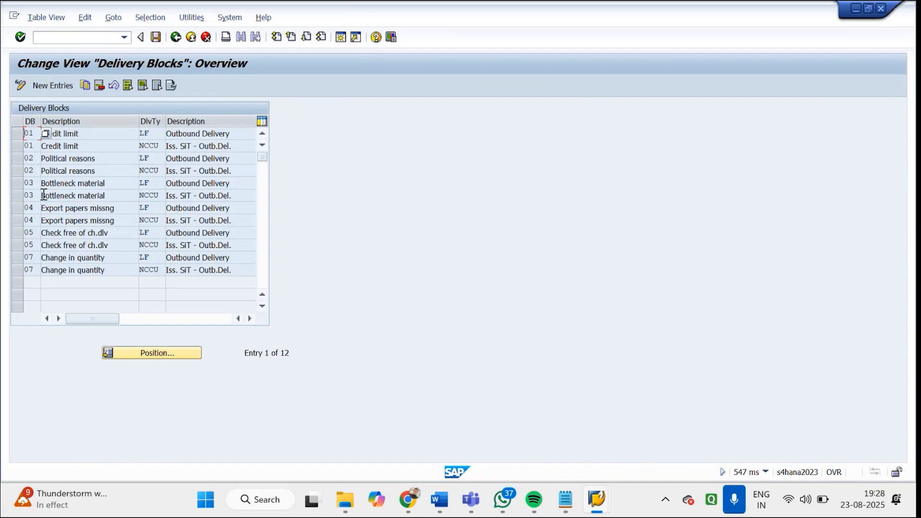
# Mark the delivery type LF assignments for blocks 01, 02, 03 and 04 to review them
pyautogui.click(20, 135)
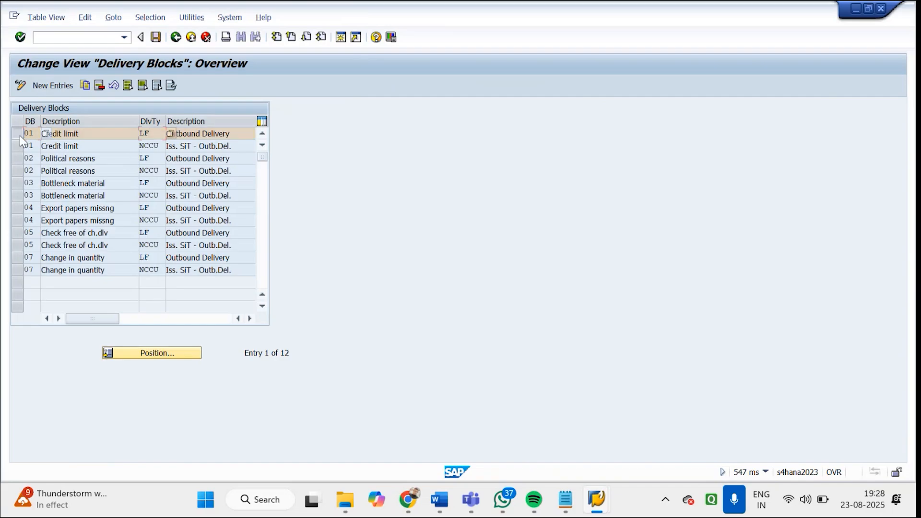
pyautogui.click(18, 159)
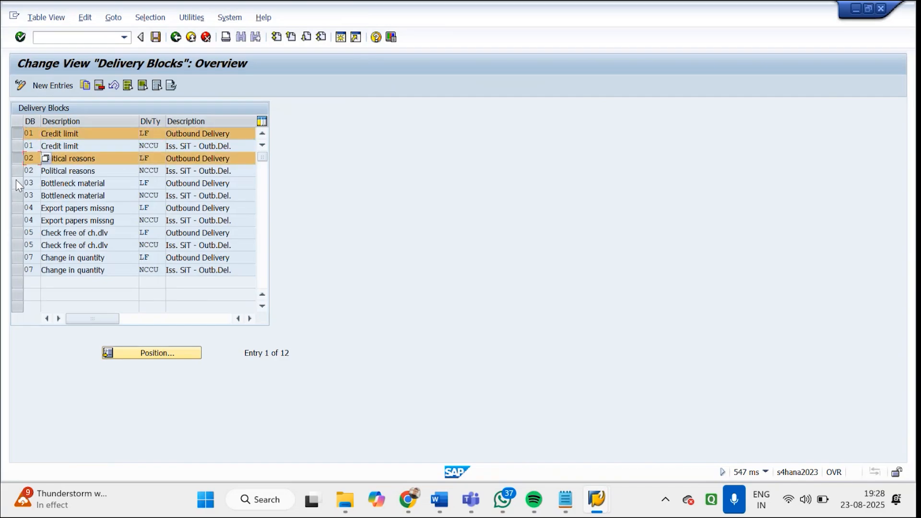
pyautogui.click(17, 183)
pyautogui.click(16, 208)
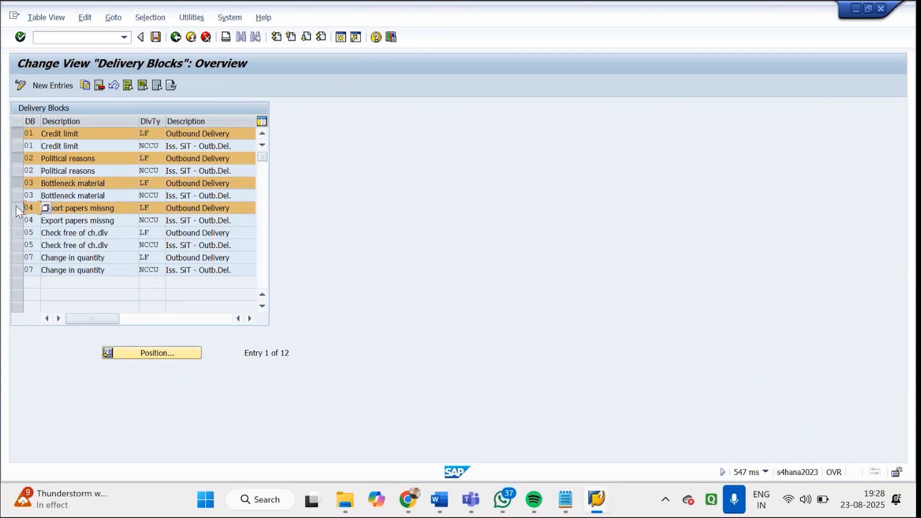
# Leave the Customizing session completely, and exit Change Sales Documents to SAP Easy Access
pyautogui.click(175, 39)
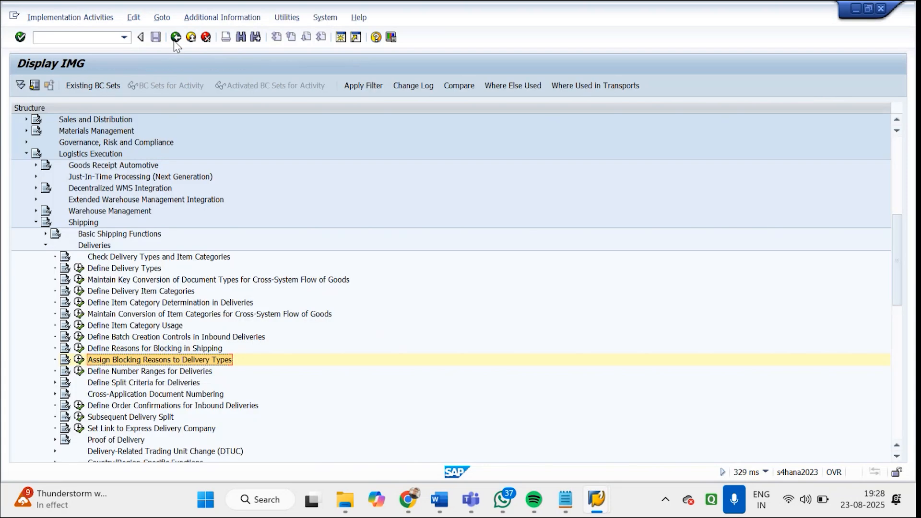
pyautogui.click(176, 39)
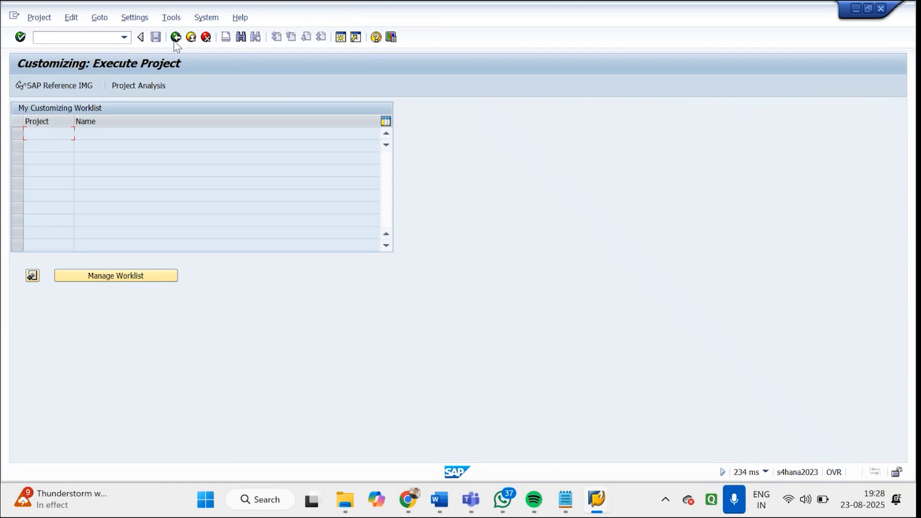
pyautogui.click(176, 38)
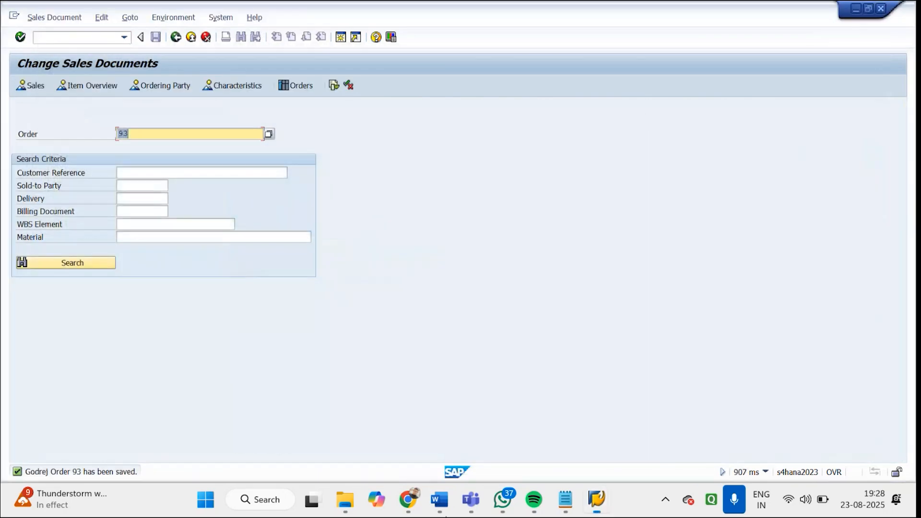
pyautogui.click(176, 39)
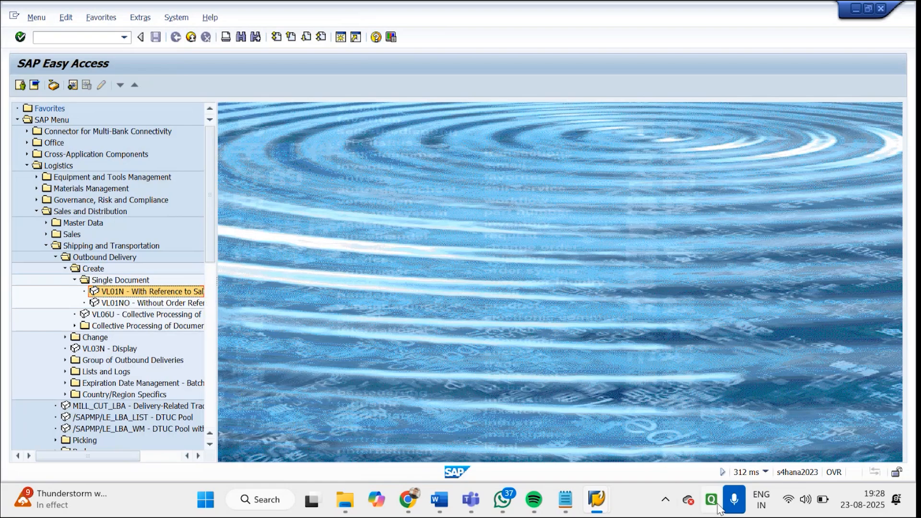
pyautogui.click(734, 503)
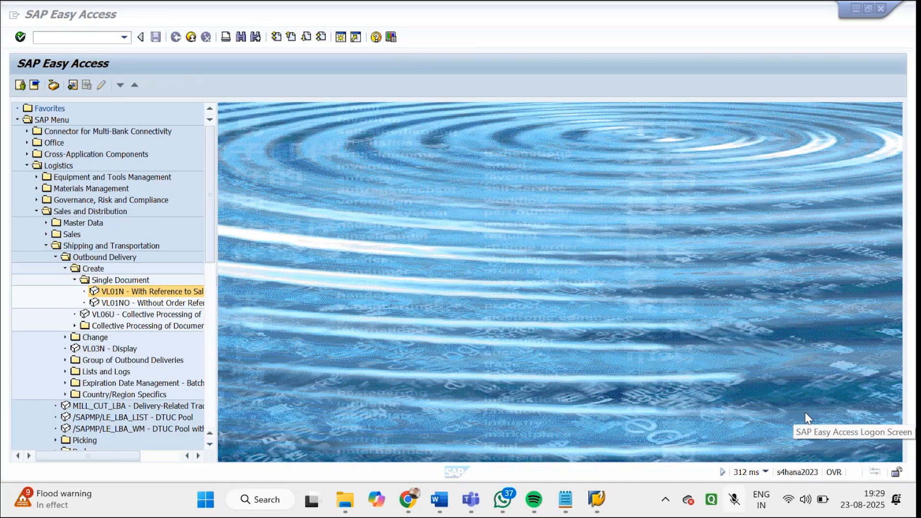
pyautogui.click(738, 504)
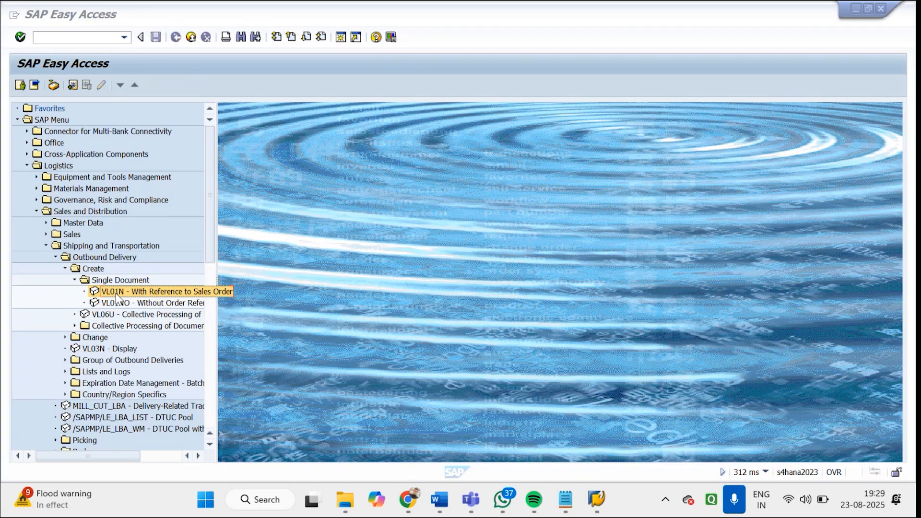
# Open VL01N to review the order reference field for the outbound delivery, and return to SAP Easy Access
pyautogui.click(117, 296)
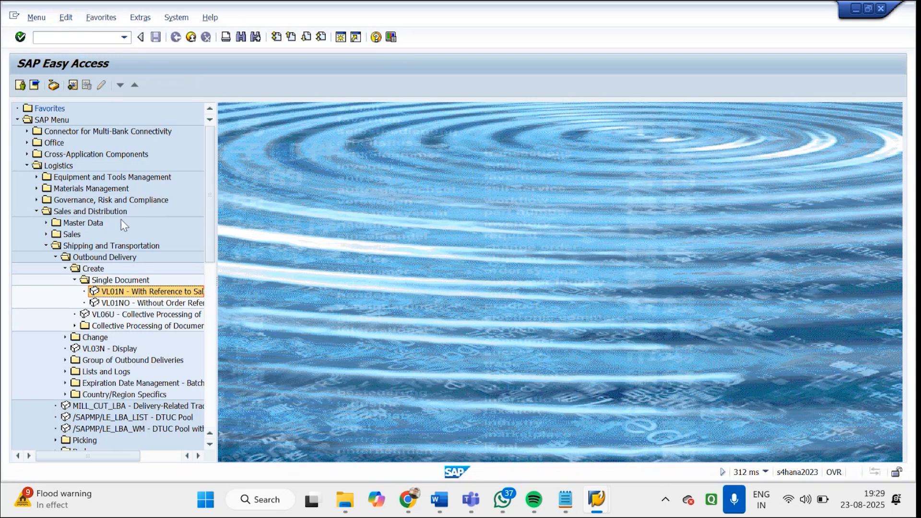
pyautogui.doubleClick(117, 292)
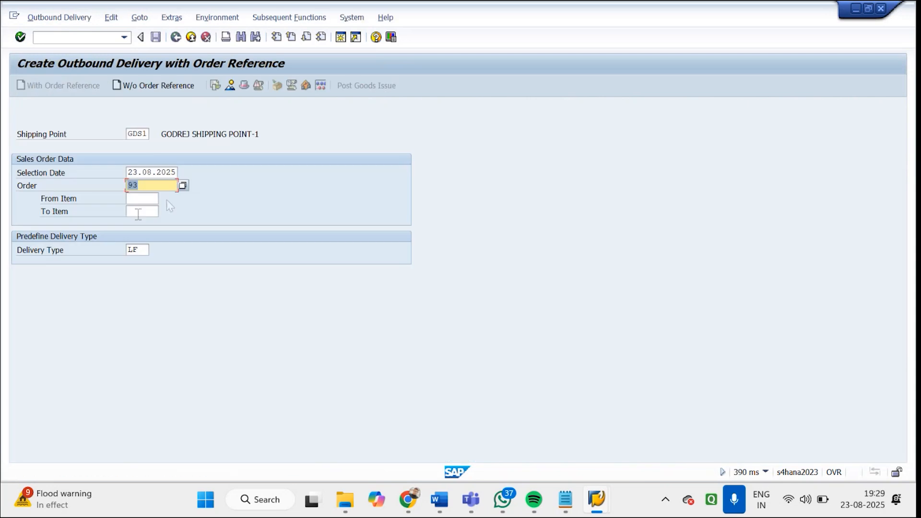
pyautogui.moveTo(165, 184); pyautogui.dragTo(117, 188)
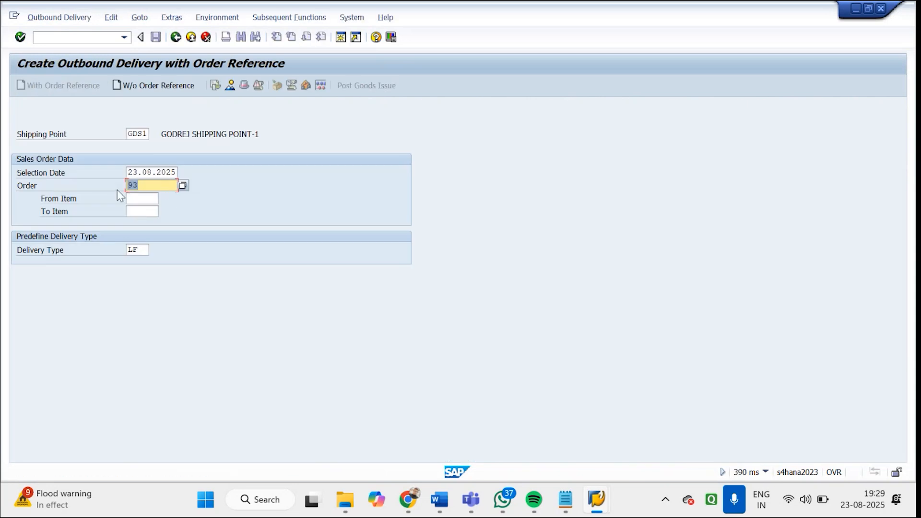
pyautogui.click(176, 37)
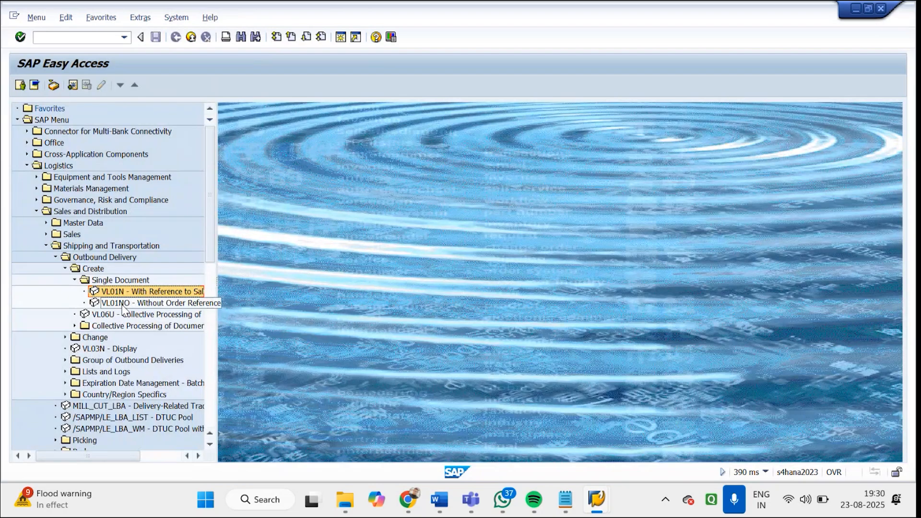
# Open VL01NO for an outbound delivery without order reference and choose delivery type LO
pyautogui.doubleClick(122, 304)
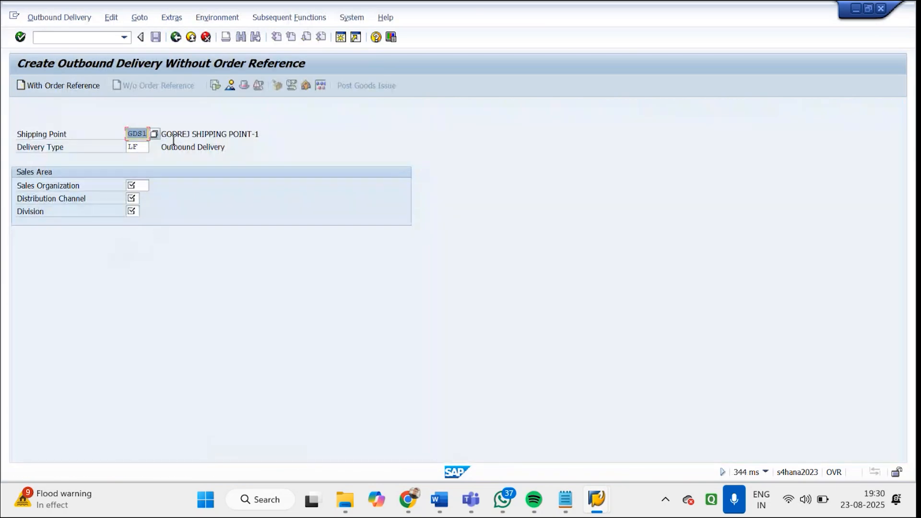
pyautogui.click(144, 146)
pyautogui.click(155, 146)
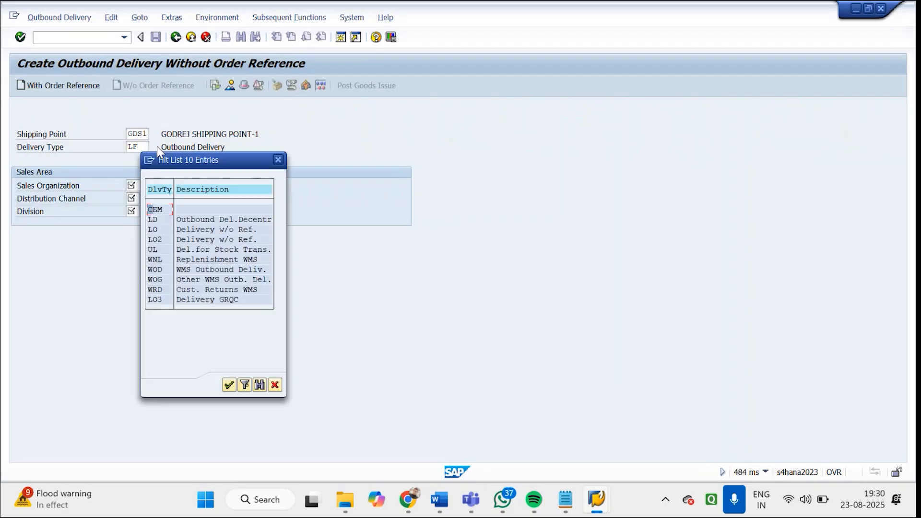
pyautogui.doubleClick(155, 229)
# Enter sales organization GDS1, distribution channel GD and division G1, and open the overview for the delivery without reference
pyautogui.click(132, 187)
pyautogui.write('GDS1')
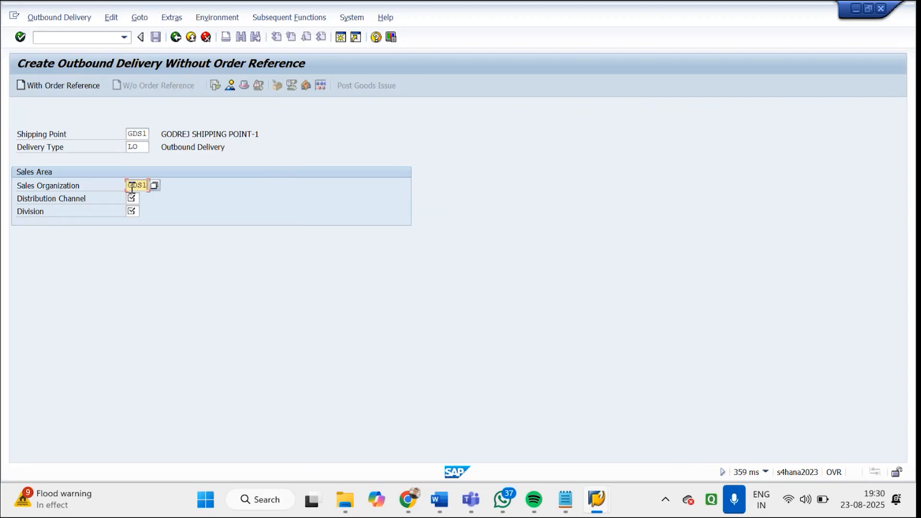
pyautogui.press('Tab')
pyautogui.write('GD')
pyautogui.press('Tab')
pyautogui.write('G1')
pyautogui.press('Return')
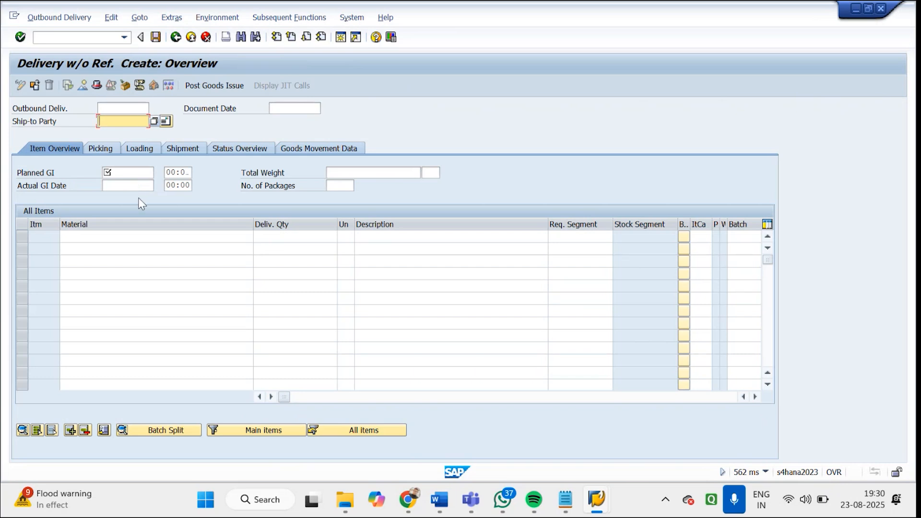
# Review the planned goods issue, material and delivery quantity fields, and cancel the delivery without reference back to SAP Easy Access
pyautogui.click(136, 174)
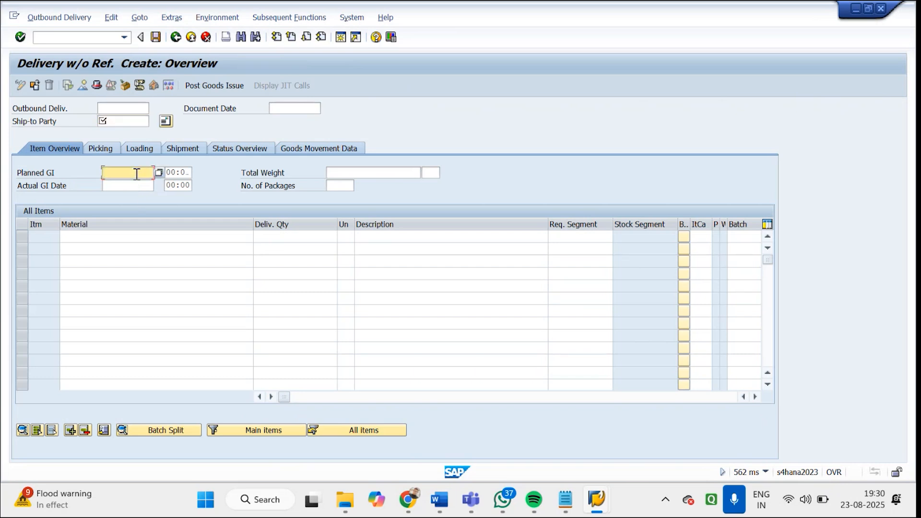
pyautogui.click(160, 239)
pyautogui.click(314, 239)
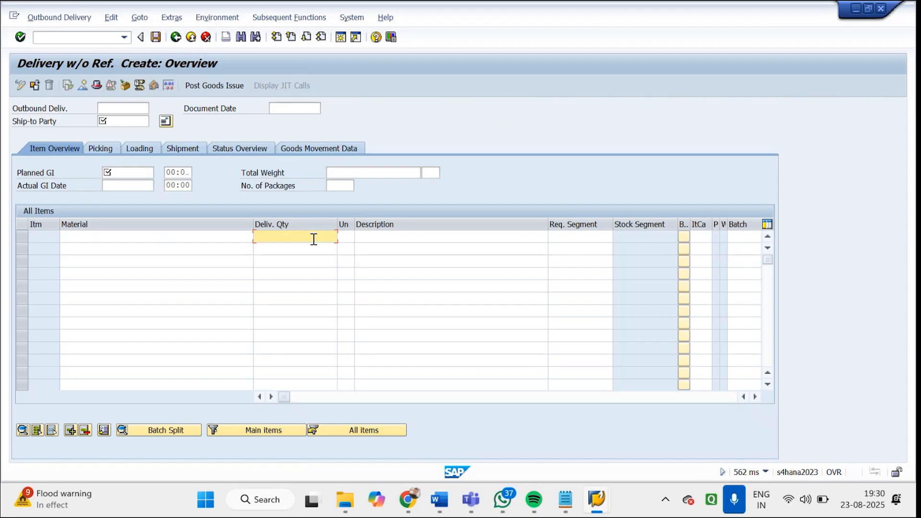
pyautogui.click(208, 40)
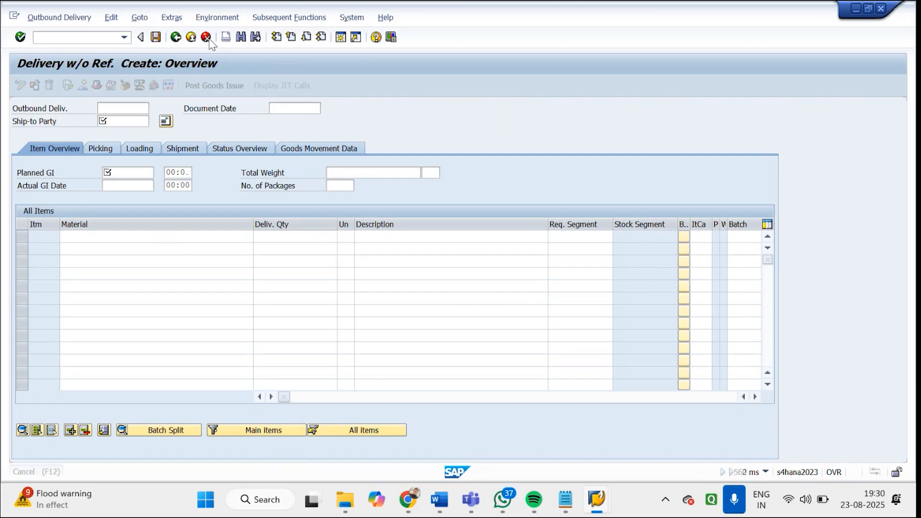
pyautogui.click(208, 40)
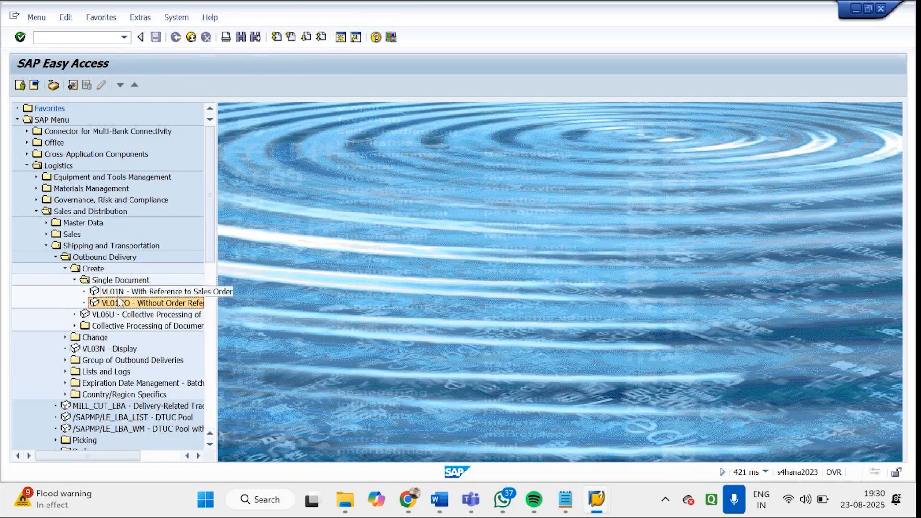
# Open VL01N for the Godrej order at shipping point GDS1, set delivery type LF and open the outbound delivery overview
pyautogui.doubleClick(117, 291)
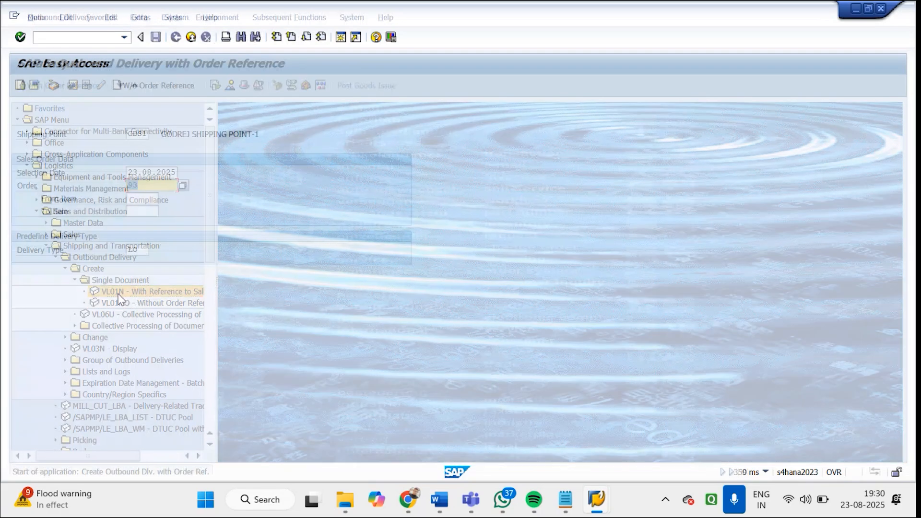
pyautogui.moveTo(127, 134); pyautogui.dragTo(149, 134)
pyautogui.moveTo(127, 172); pyautogui.dragTo(183, 176)
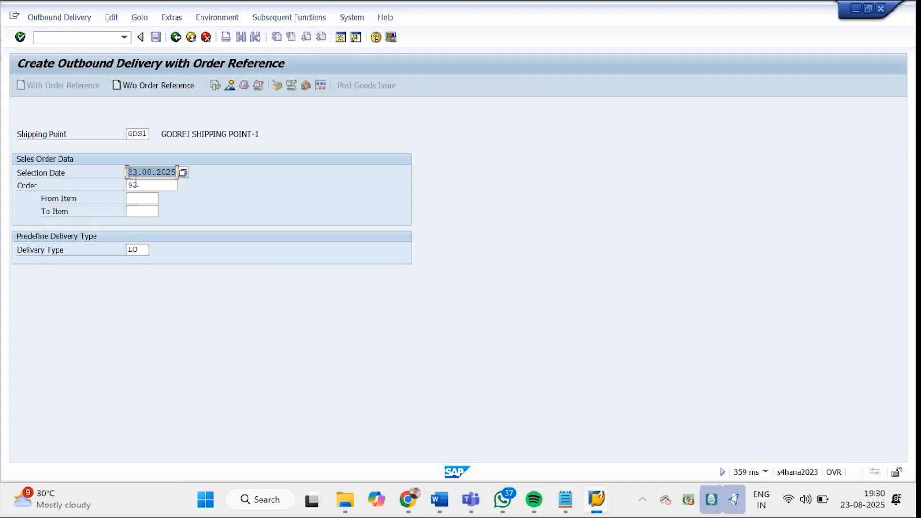
pyautogui.doubleClick(145, 186)
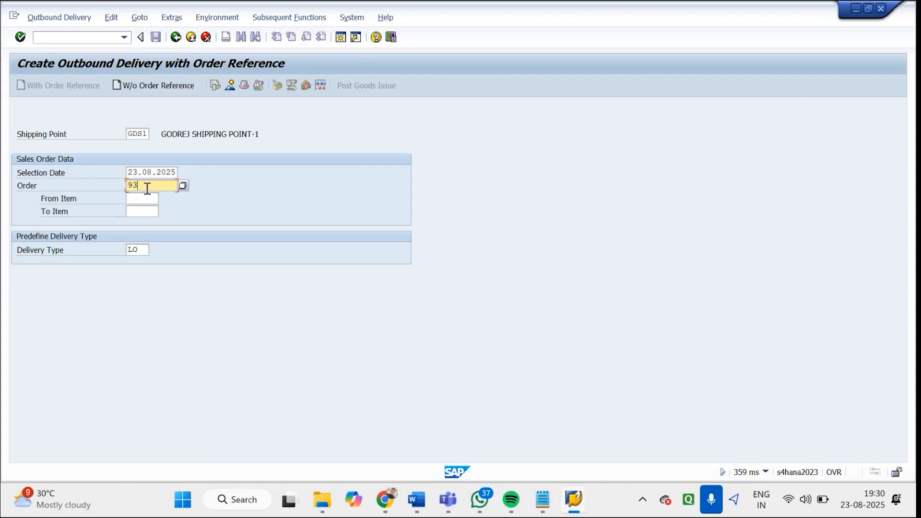
pyautogui.doubleClick(126, 250)
pyautogui.write('LF')
pyautogui.press('Return')
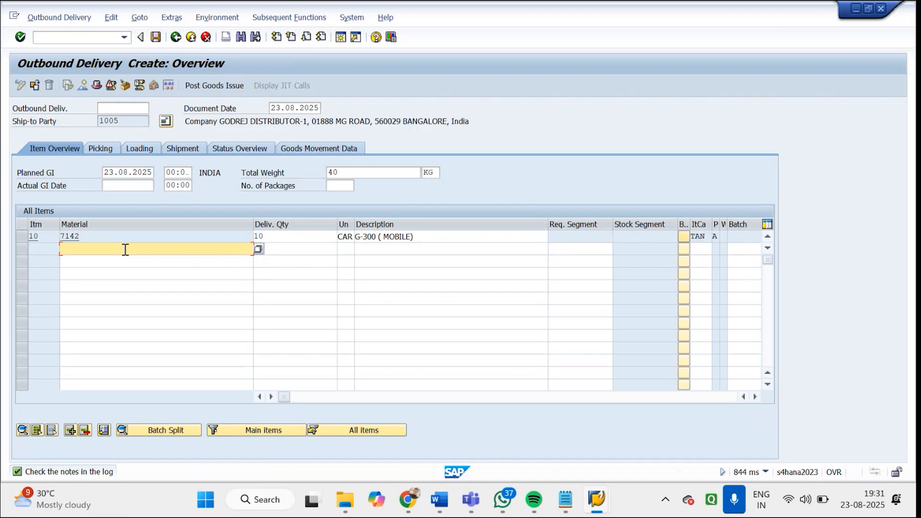
pyautogui.moveTo(81, 237); pyautogui.dragTo(73, 243)
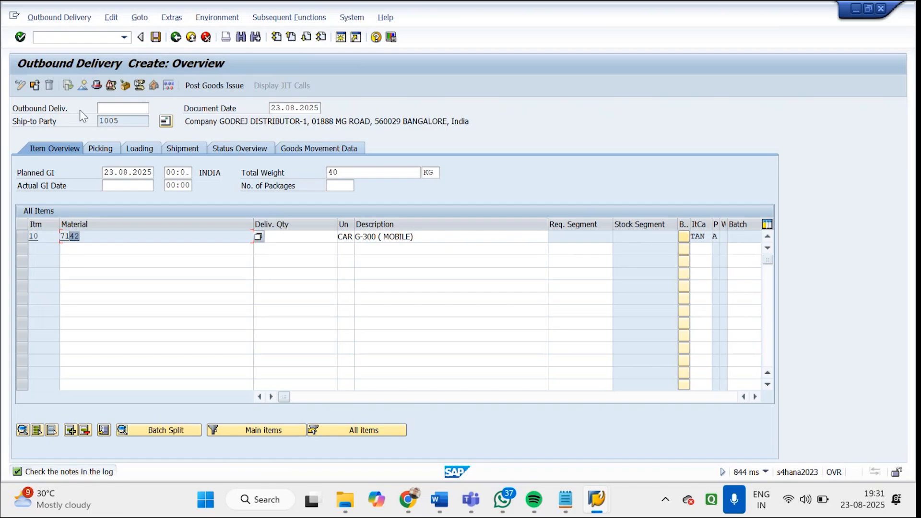
# Open the delivery's header details and review the processing dates, picking deadline, total weight and net weight
pyautogui.click(98, 86)
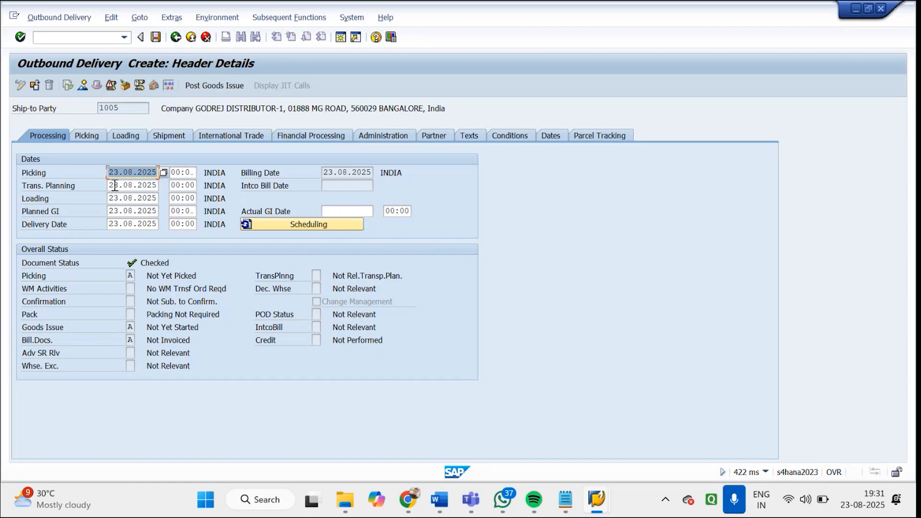
pyautogui.moveTo(109, 186); pyautogui.dragTo(160, 185)
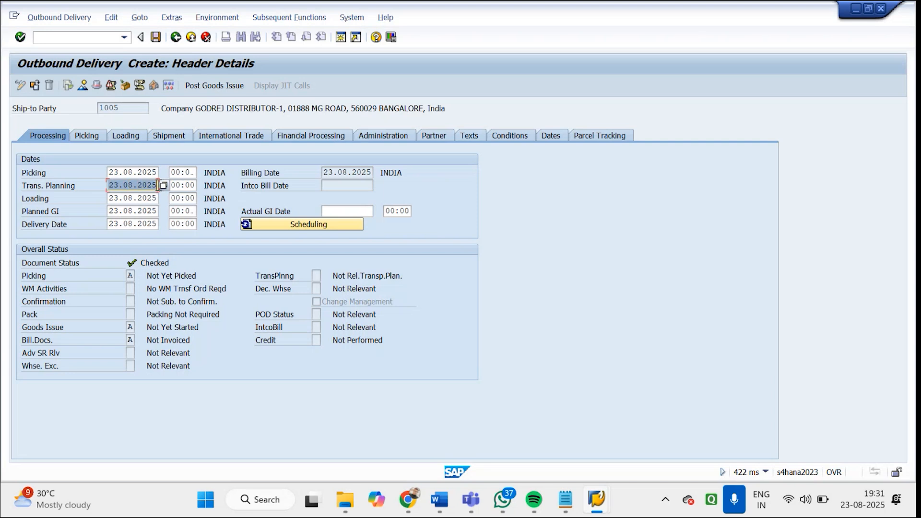
pyautogui.moveTo(109, 198); pyautogui.dragTo(168, 212)
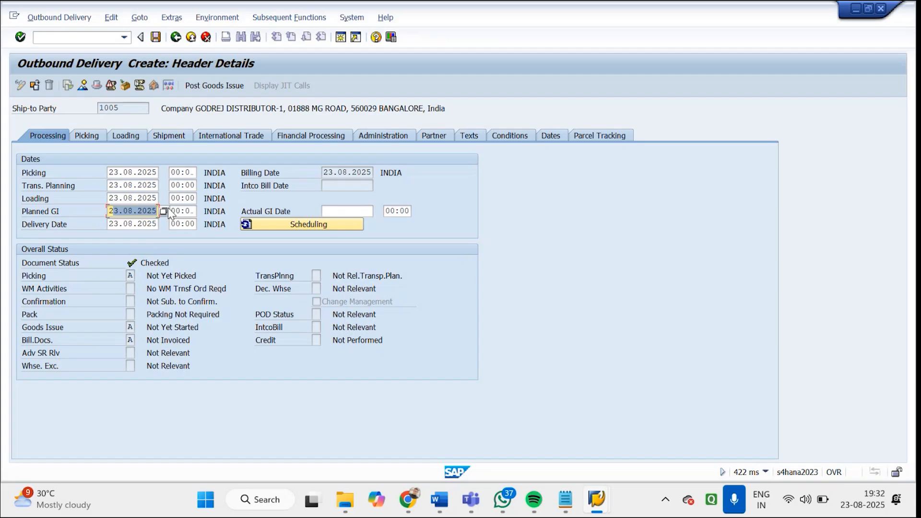
pyautogui.click(86, 136)
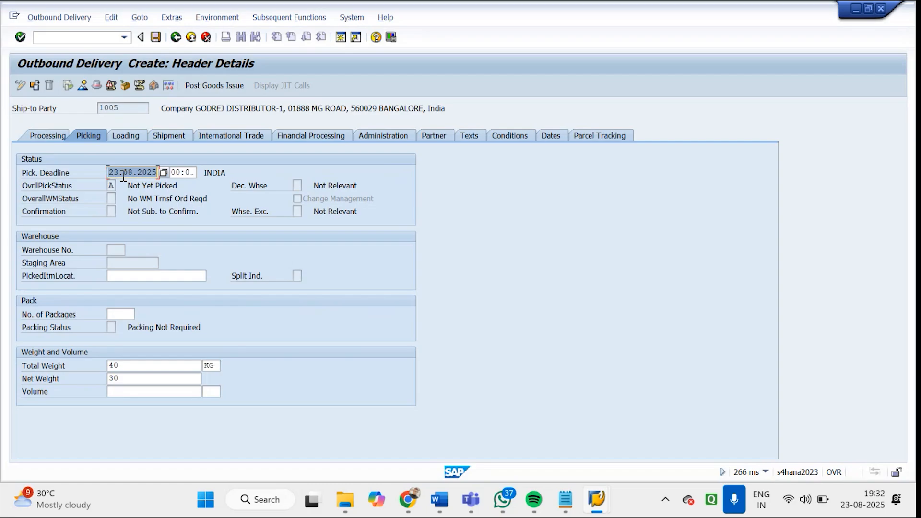
pyautogui.doubleClick(132, 368)
pyautogui.doubleClick(110, 378)
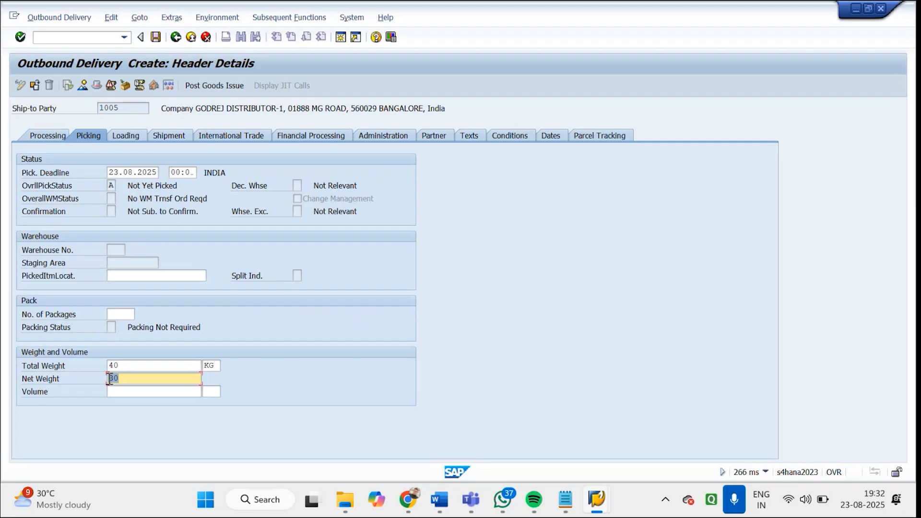
# Assign loading point G1 (GODREJ BLR) in the header's loading data and check the transportation group
pyautogui.click(134, 140)
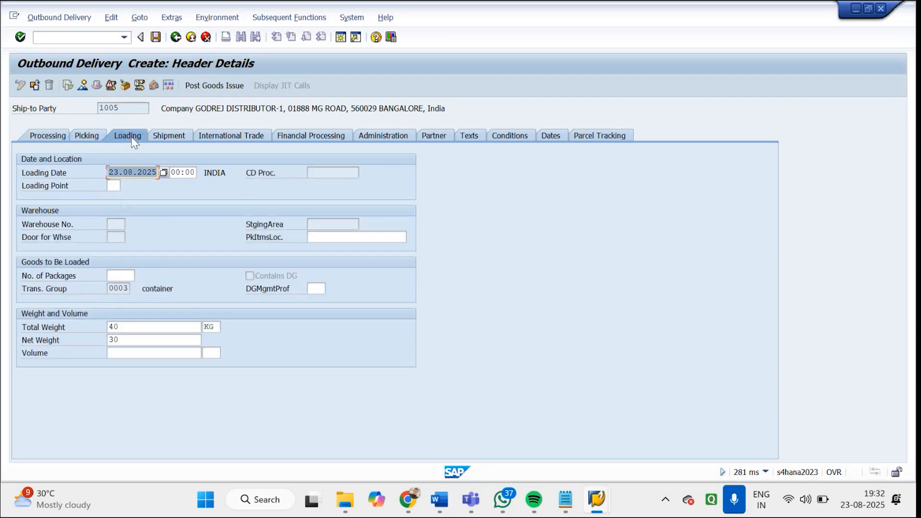
pyautogui.click(116, 186)
pyautogui.click(126, 187)
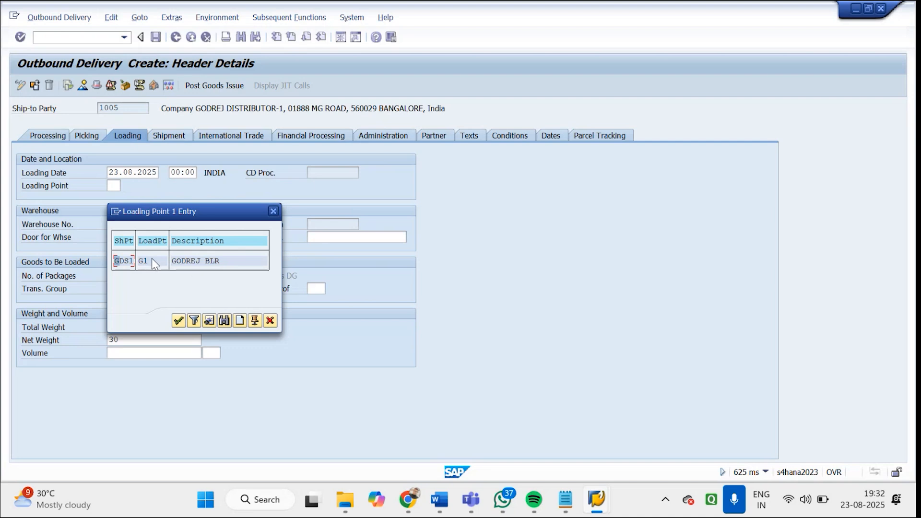
pyautogui.doubleClick(179, 260)
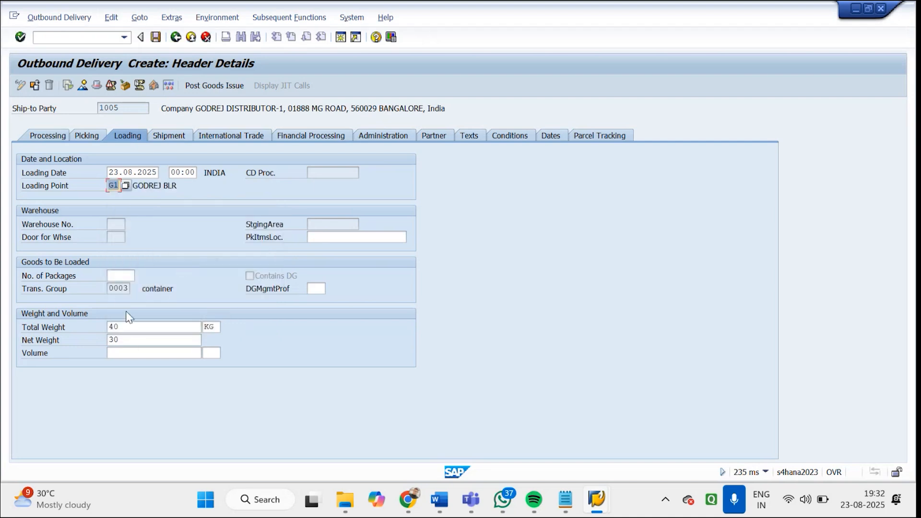
pyautogui.moveTo(114, 289); pyautogui.dragTo(146, 289)
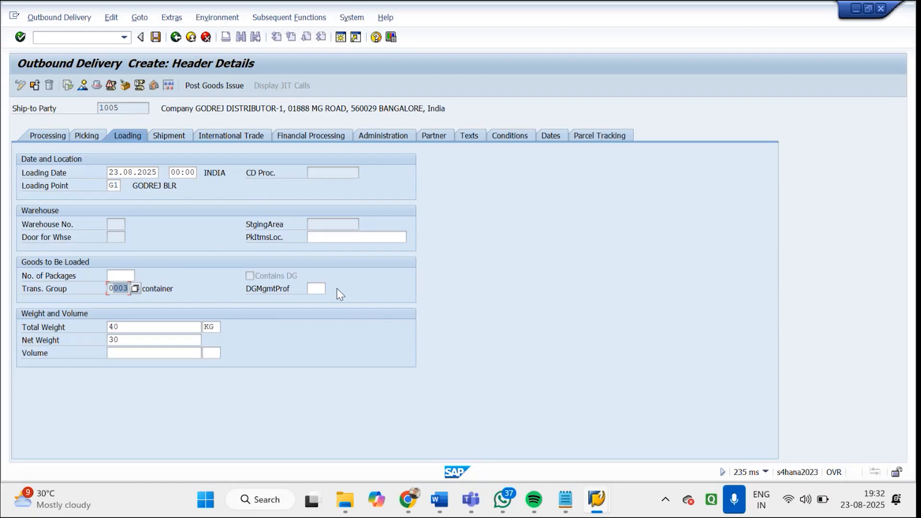
# Review the shipping point and Incoterms in the header's shipment data, and set the shipping type to 01 Truck
pyautogui.click(171, 138)
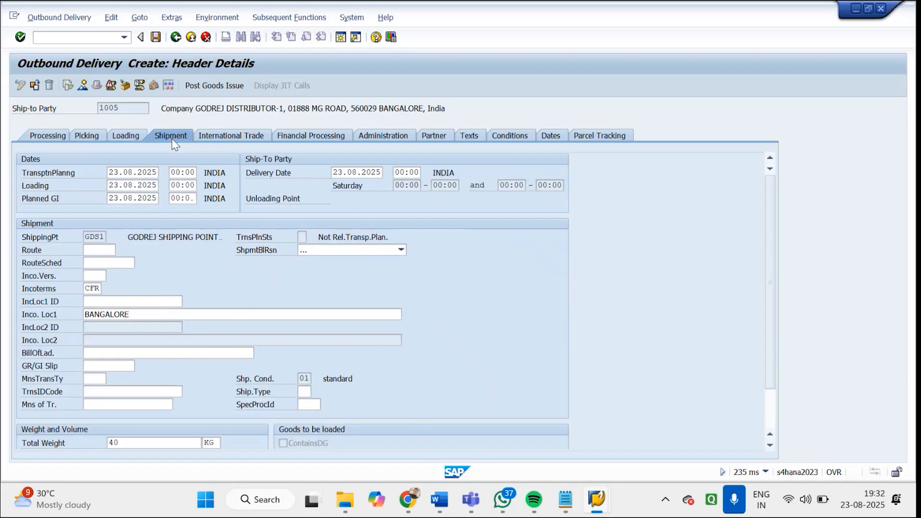
pyautogui.click(90, 237)
pyautogui.click(93, 290)
pyautogui.click(305, 393)
pyautogui.click(317, 391)
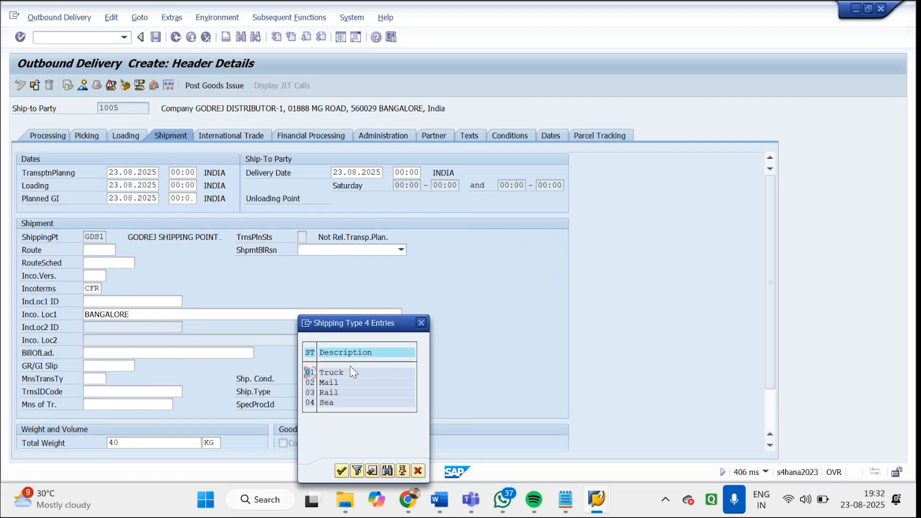
pyautogui.doubleClick(330, 371)
pyautogui.press('Return')
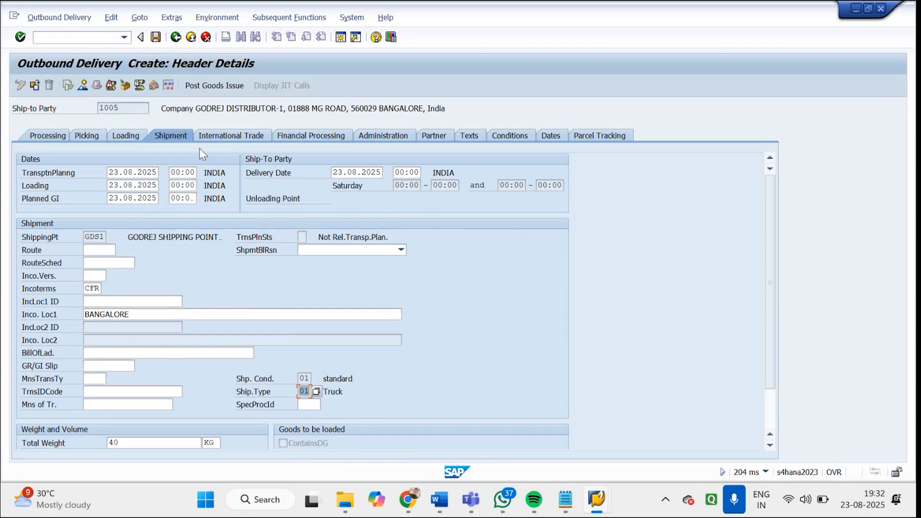
# Review the header's international trade, billing block options, partner and text data, and return to the delivery overview
pyautogui.click(254, 141)
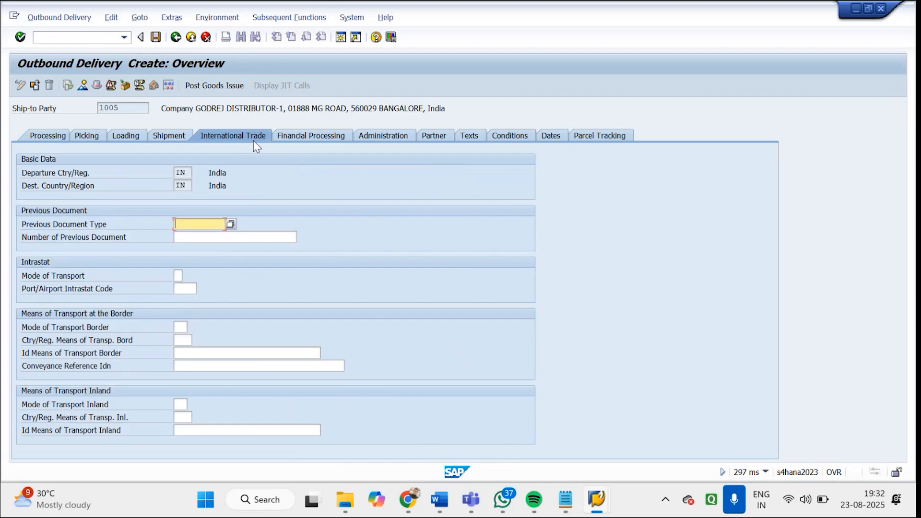
pyautogui.click(315, 138)
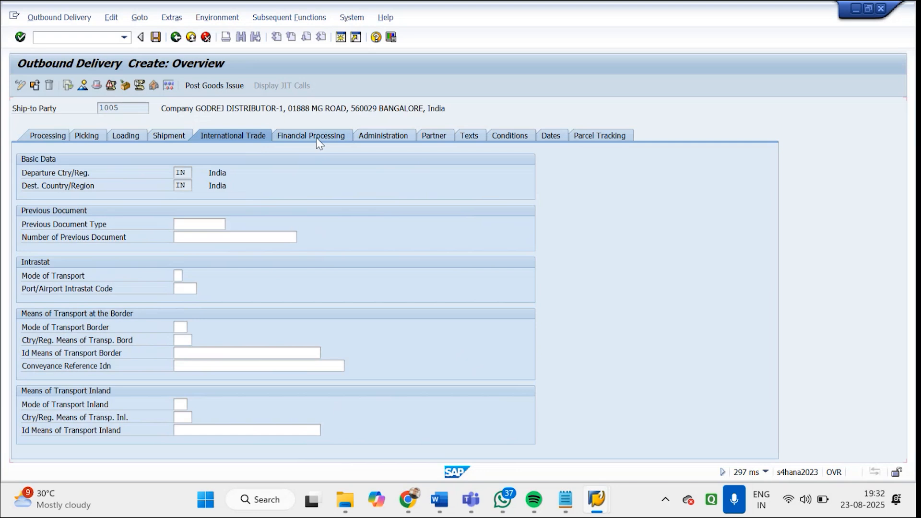
pyautogui.click(221, 176)
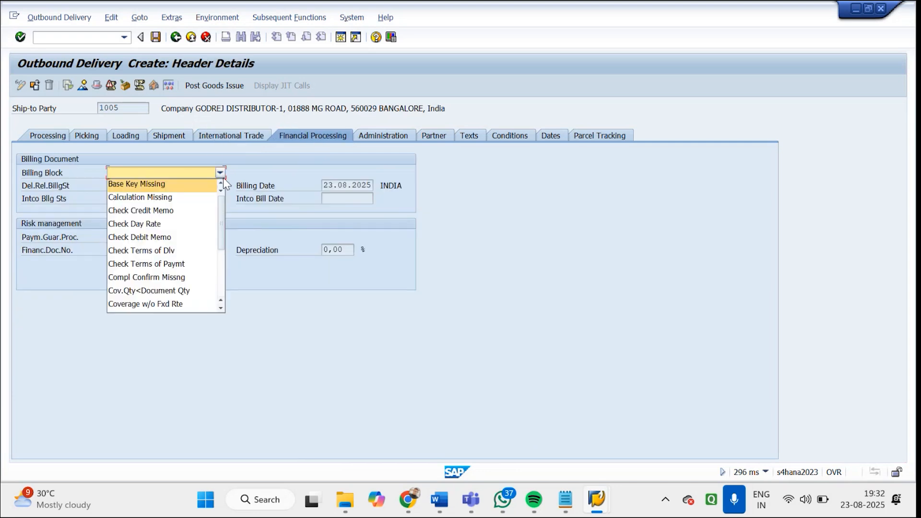
pyautogui.click(262, 225)
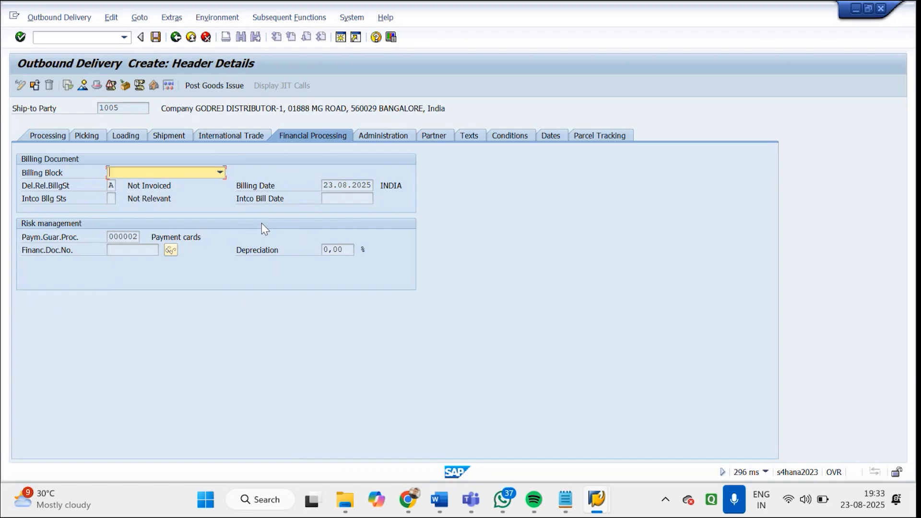
pyautogui.click(435, 136)
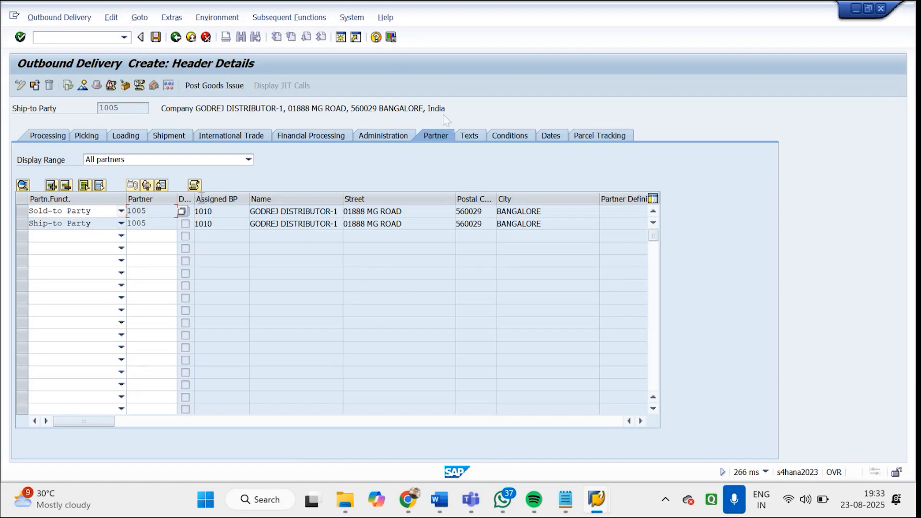
pyautogui.click(478, 134)
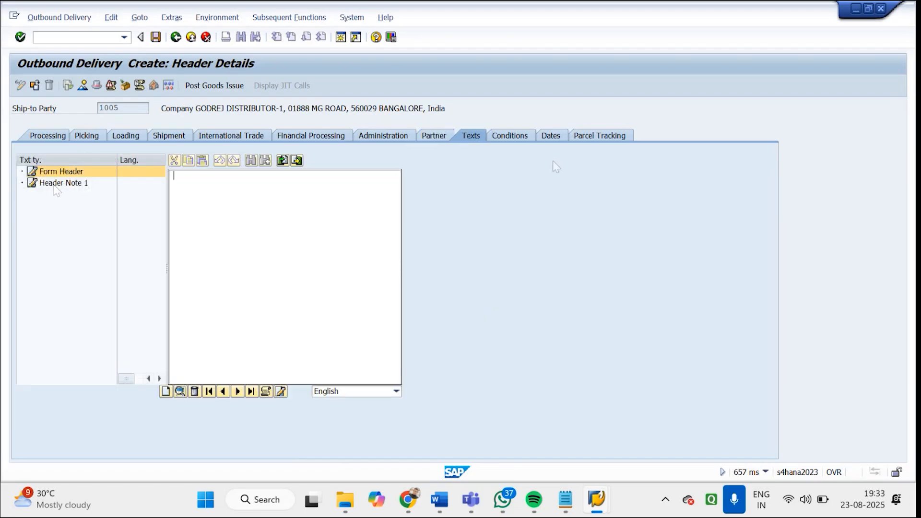
pyautogui.click(176, 38)
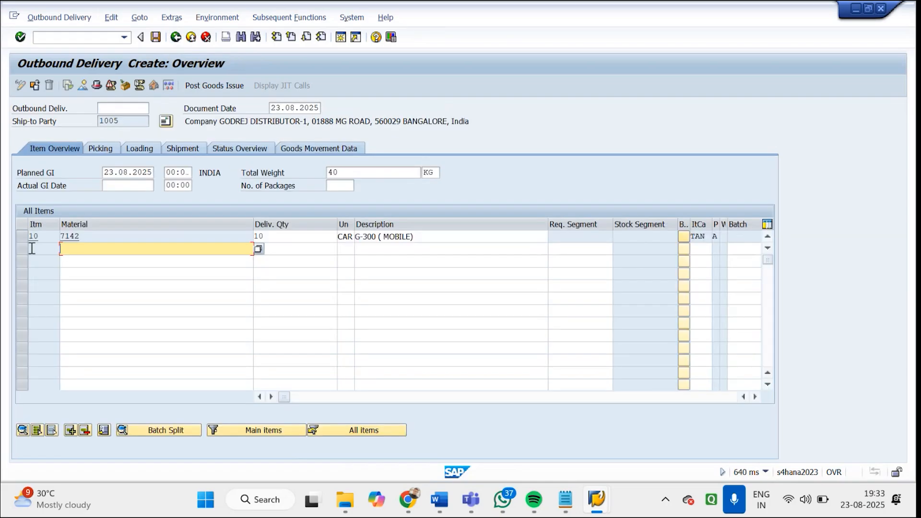
# Open the details of item 10 and review its processing status, transportation and loading groups, picking quantities, plant and storage location
pyautogui.click(22, 240)
pyautogui.click(75, 238)
pyautogui.doubleClick(80, 240)
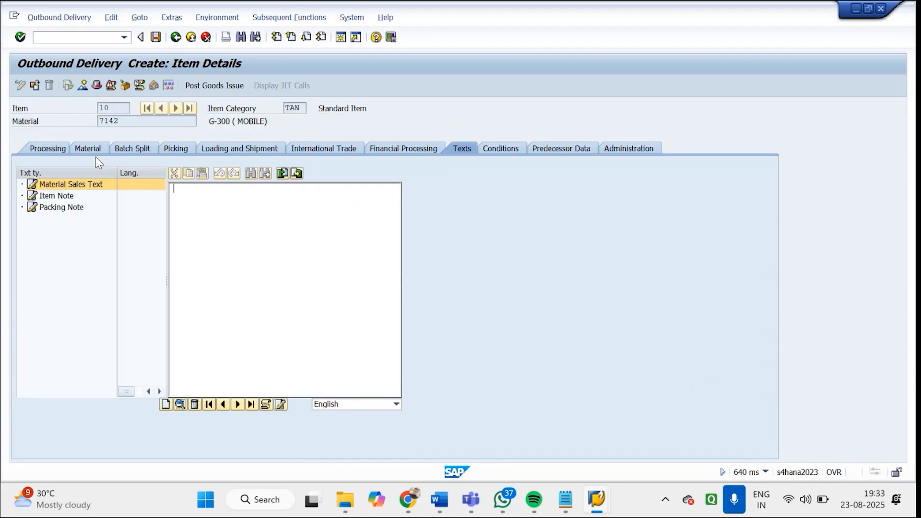
pyautogui.click(57, 152)
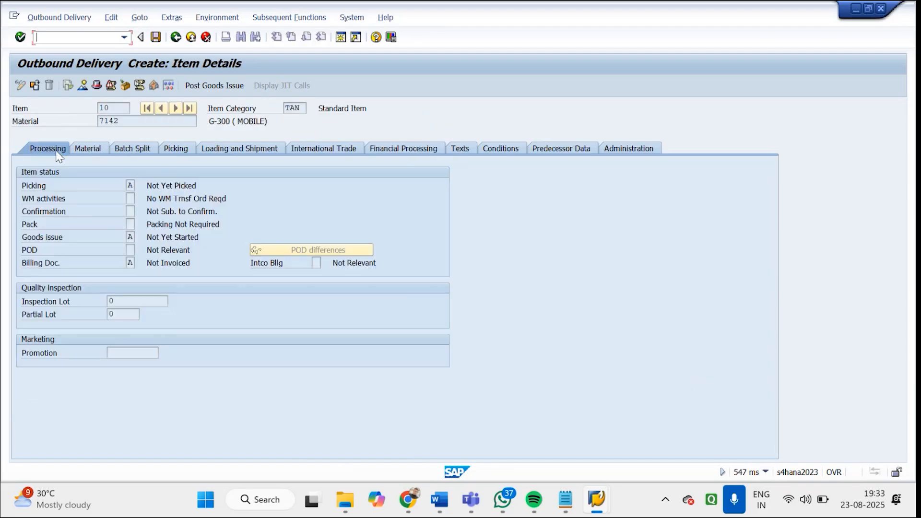
pyautogui.click(88, 149)
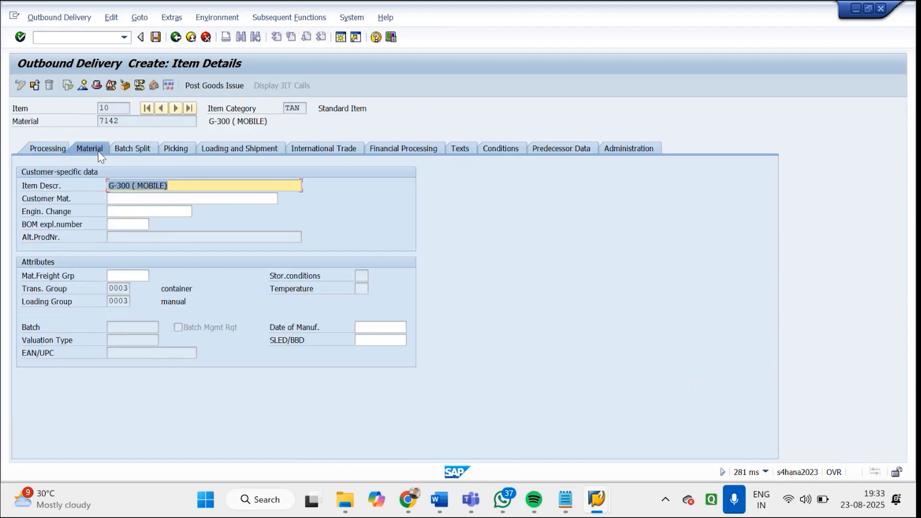
pyautogui.moveTo(114, 290); pyautogui.dragTo(130, 301)
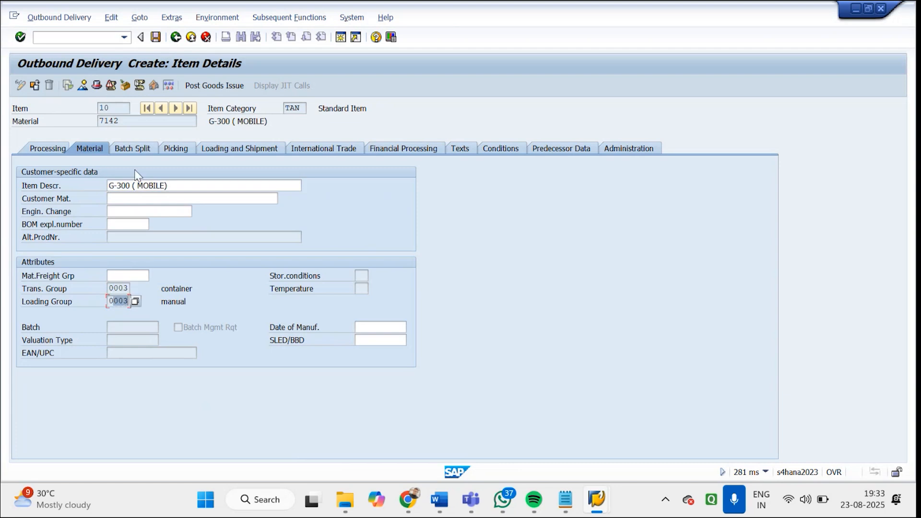
pyautogui.click(175, 150)
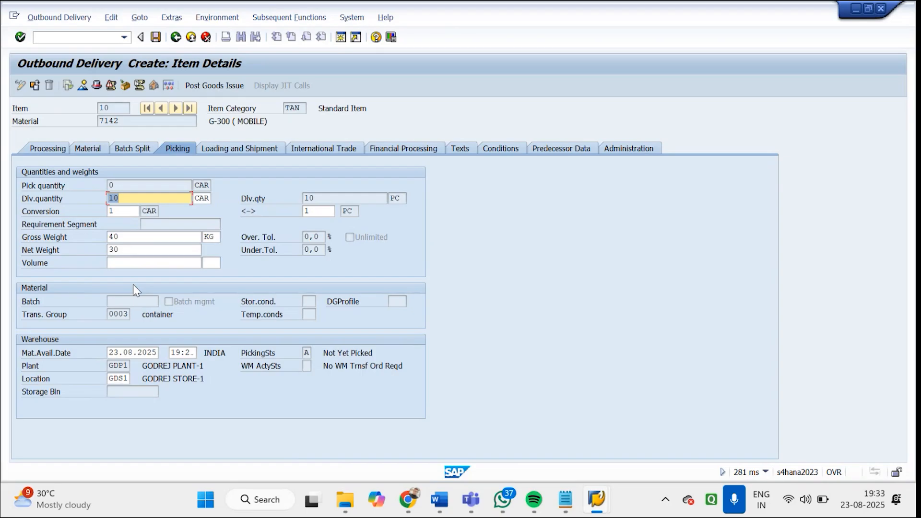
pyautogui.moveTo(109, 366); pyautogui.dragTo(125, 379)
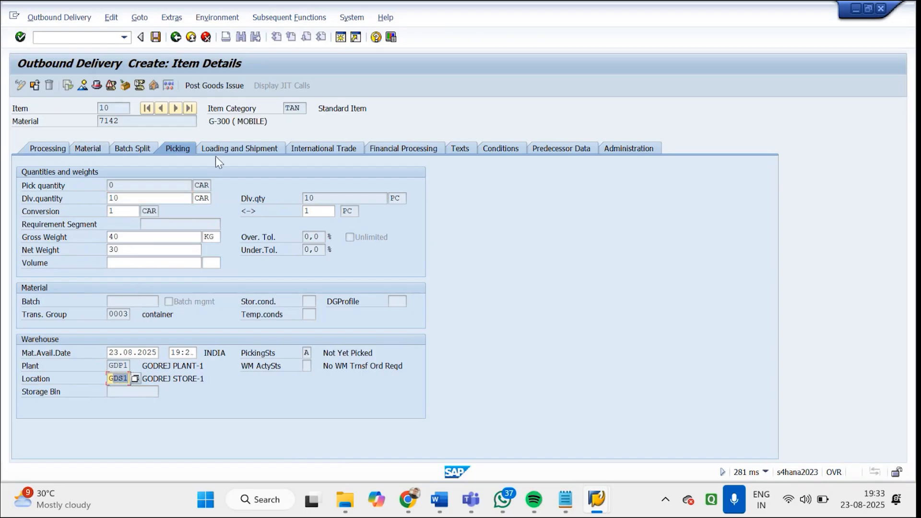
# Review item 10's loading and shipment data, ship-to party, texts and conditions, and return to the delivery overview
pyautogui.click(226, 149)
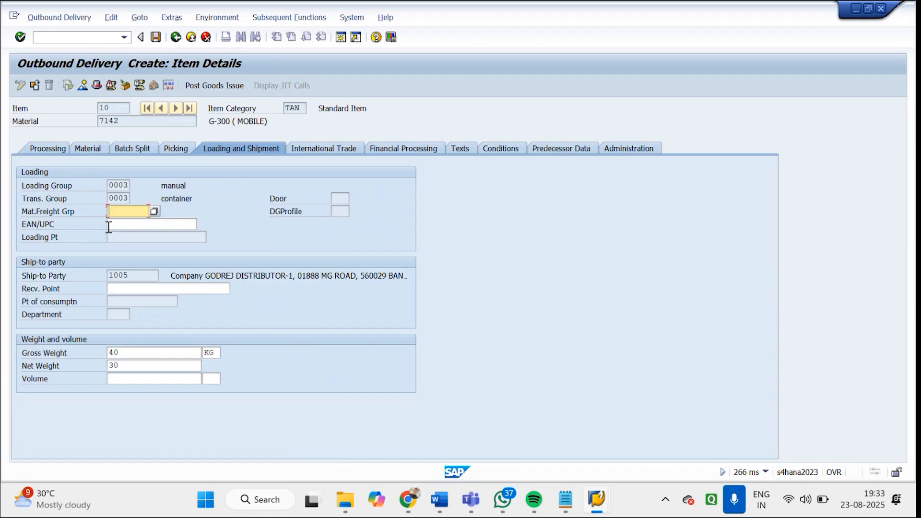
pyautogui.moveTo(141, 276); pyautogui.dragTo(73, 282)
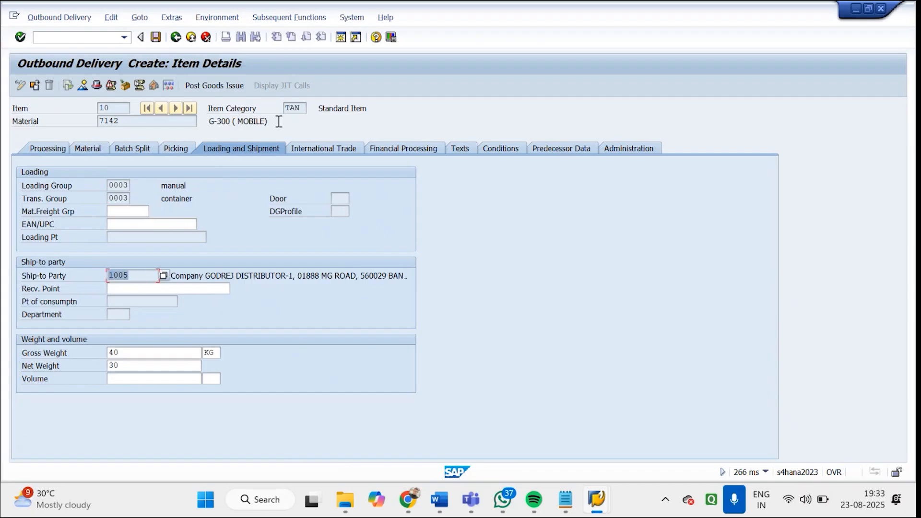
pyautogui.click(468, 149)
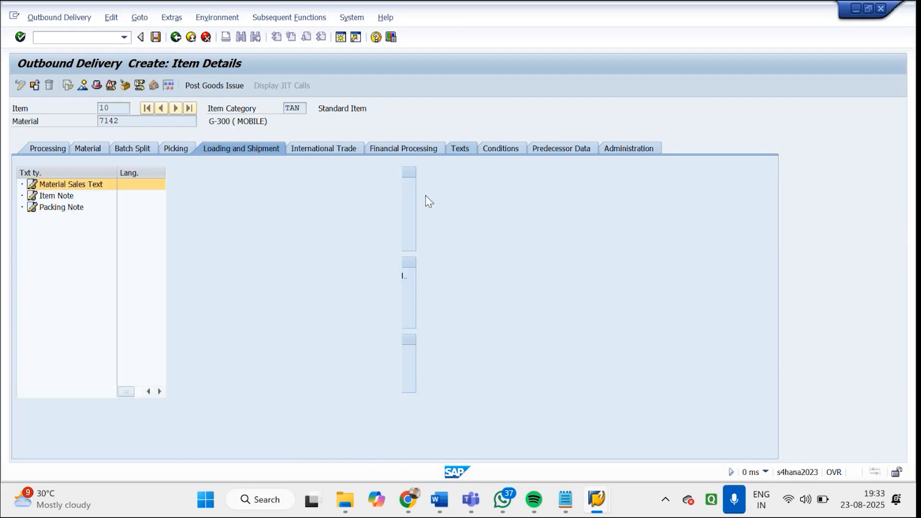
pyautogui.click(496, 151)
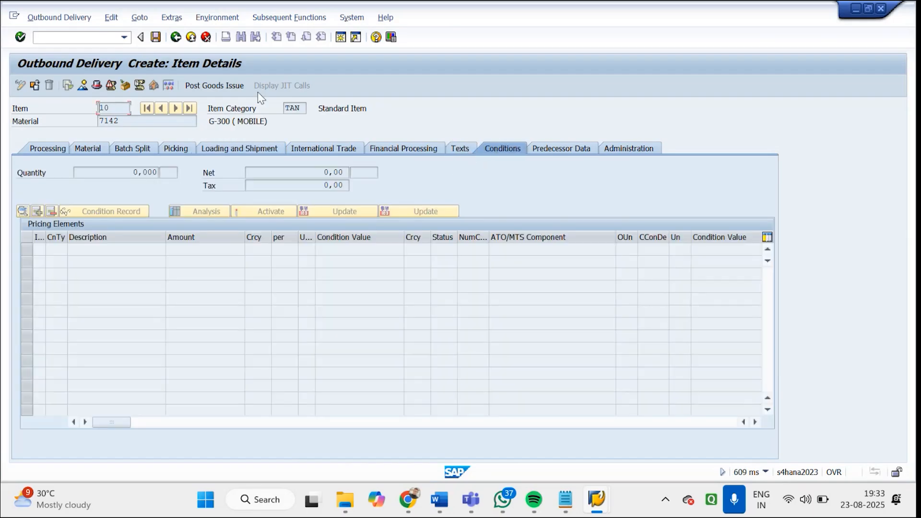
pyautogui.click(176, 37)
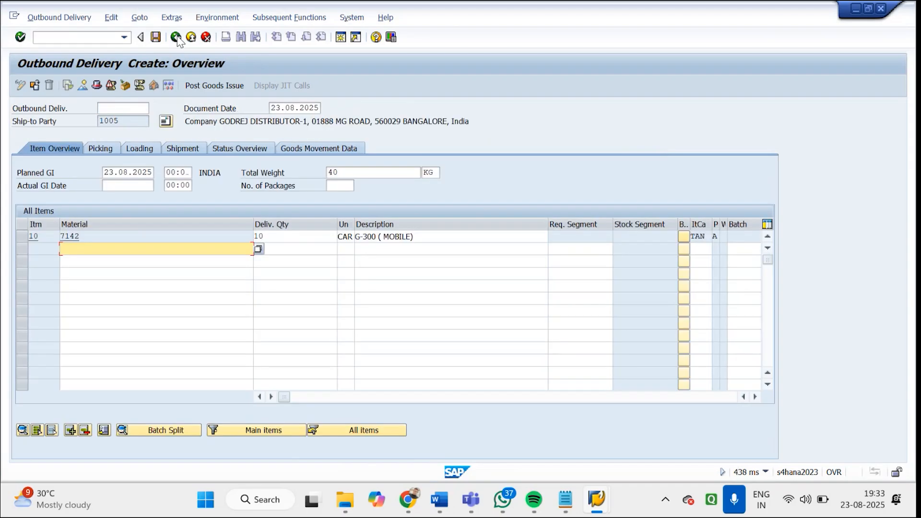
# Enter a picked quantity of 10 for material 7142 in the delivery's picking overview
pyautogui.click(102, 150)
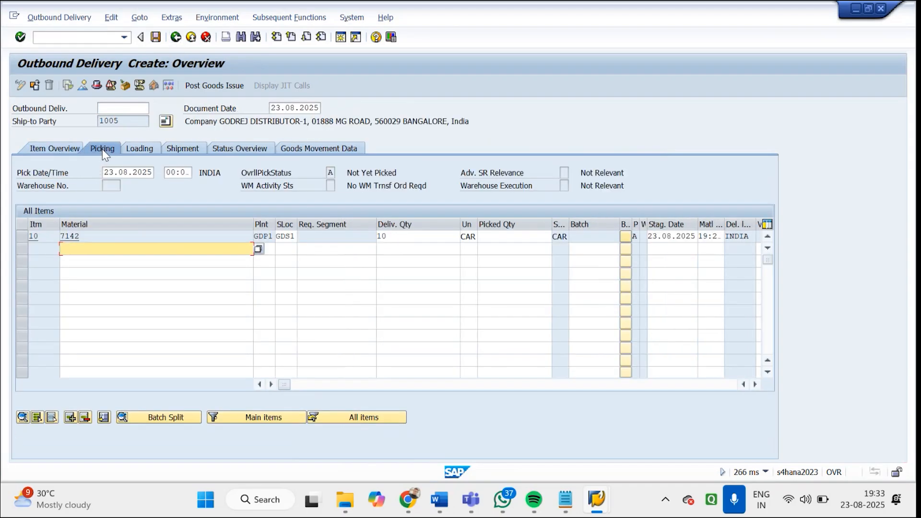
pyautogui.click(490, 237)
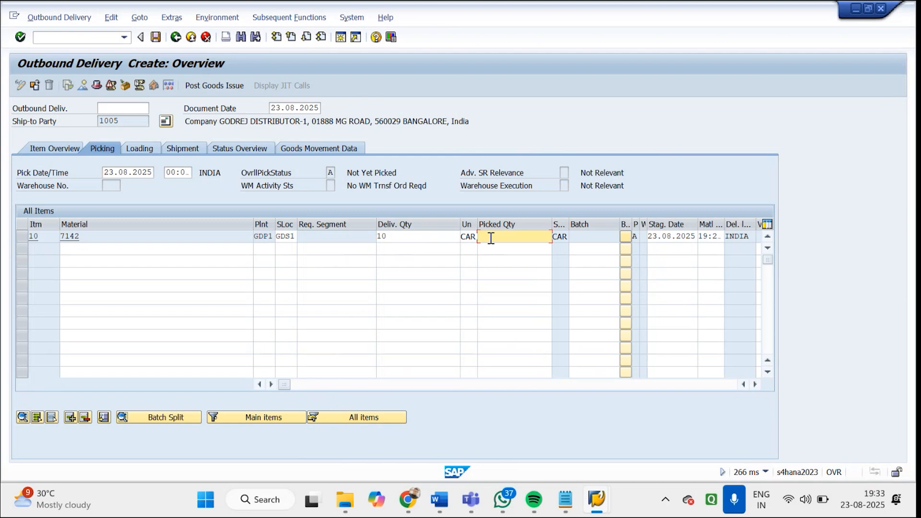
pyautogui.write('10')
pyautogui.press('Return')
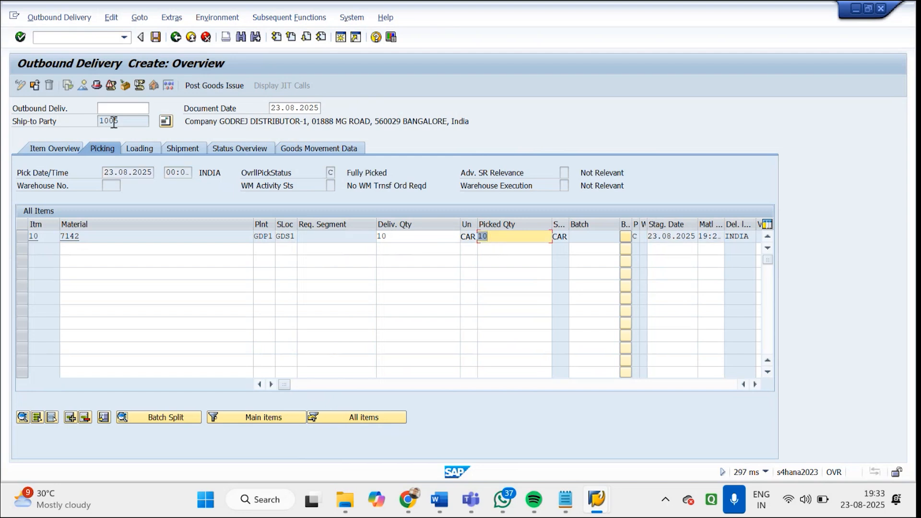
# Review the delivery's loading, shipment, status and goods movement data, including the possible values of the goods movement status
pyautogui.click(130, 148)
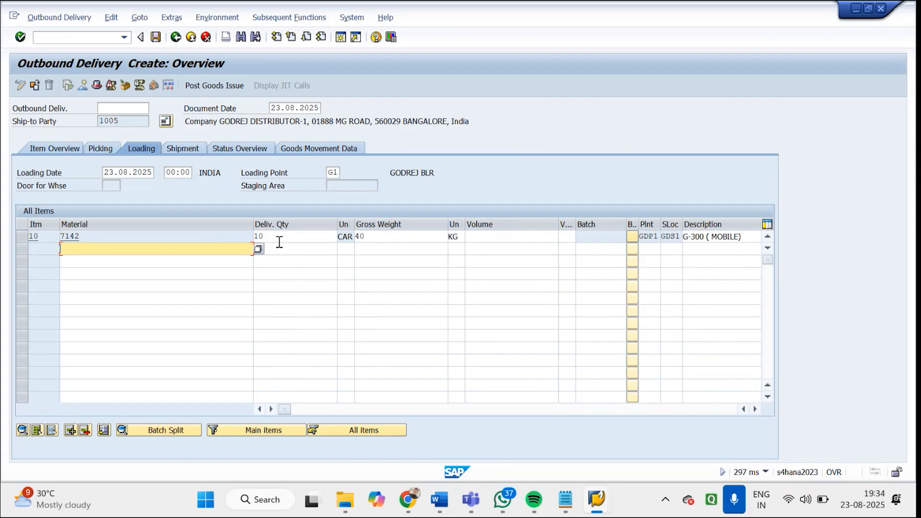
pyautogui.click(191, 151)
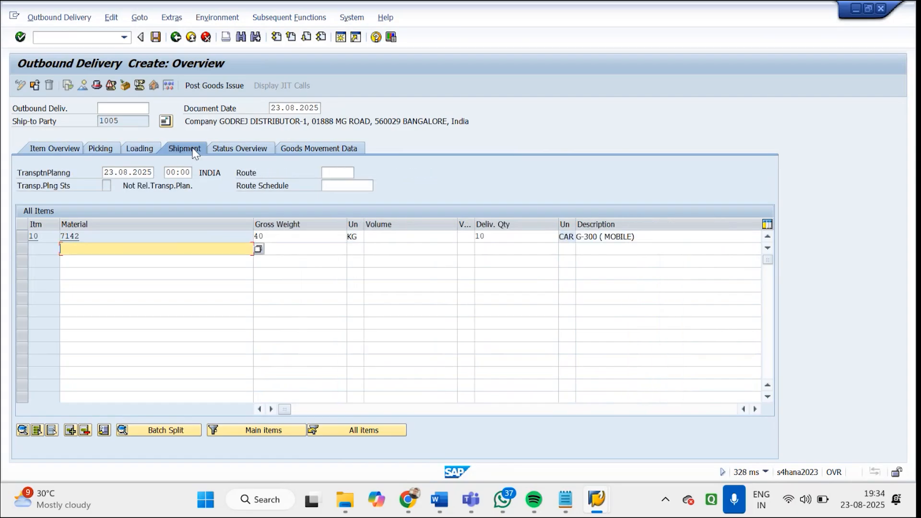
pyautogui.click(236, 150)
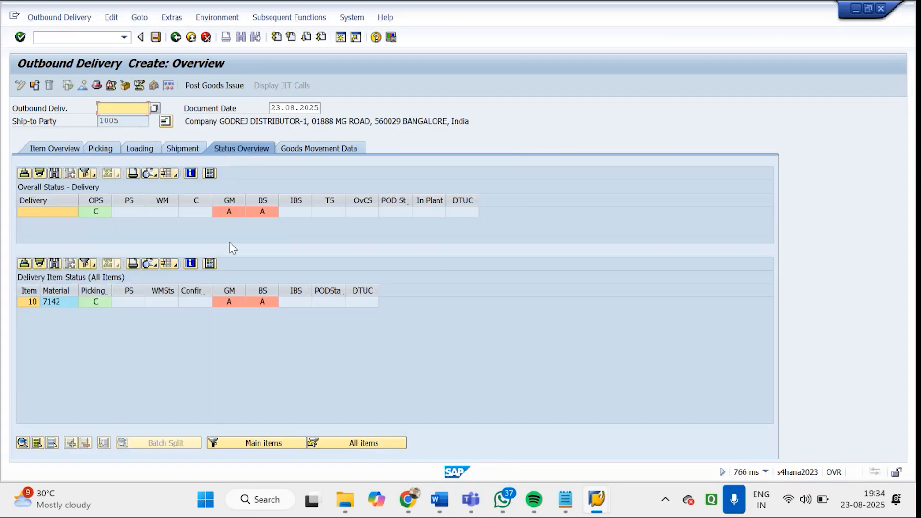
pyautogui.click(233, 215)
pyautogui.click(241, 212)
pyautogui.click(47, 169)
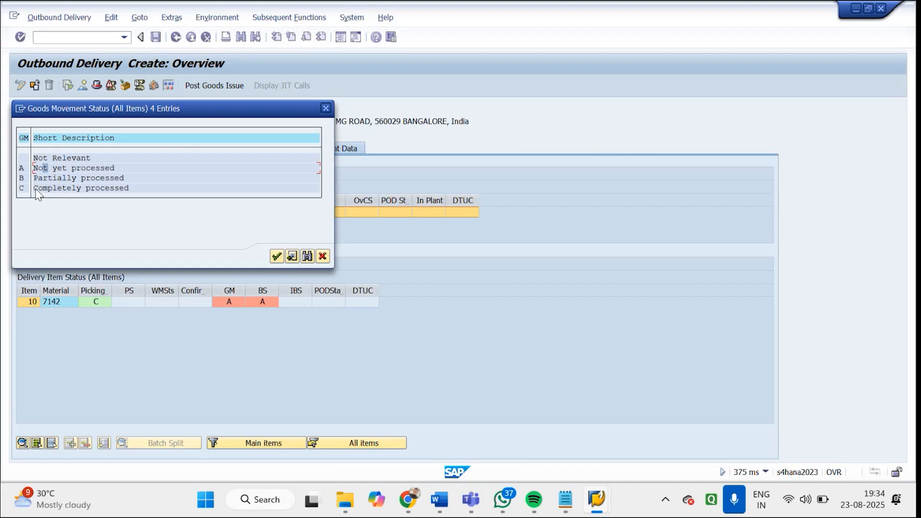
pyautogui.click(326, 109)
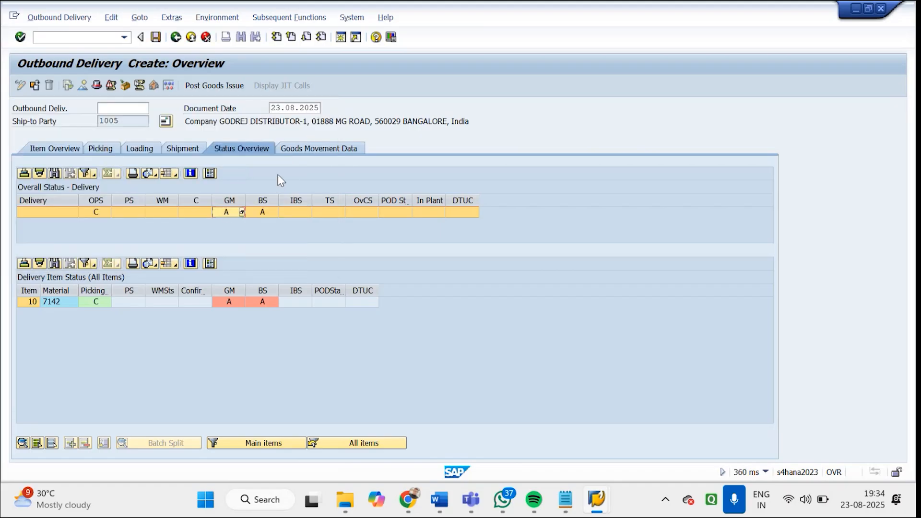
pyautogui.click(297, 151)
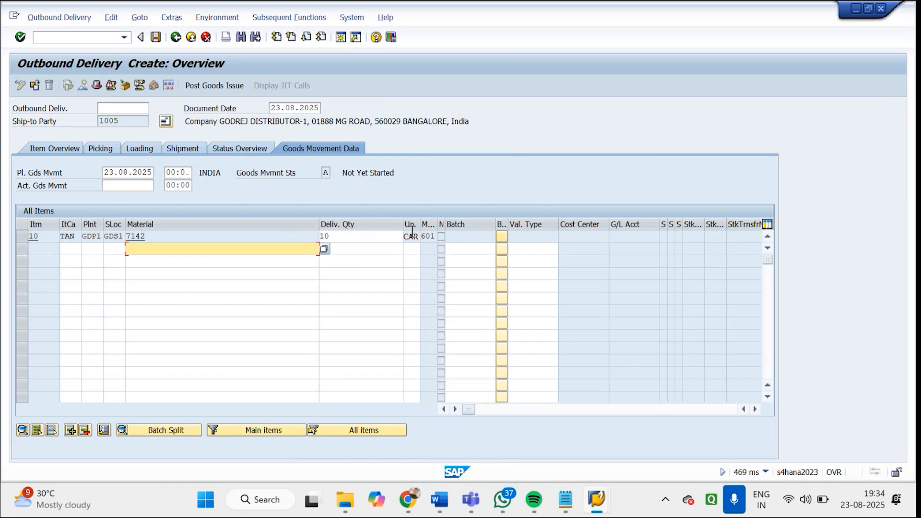
# Post goods issue for the delivery and check the resulting message's details for the delivery and material document numbers
pyautogui.click(213, 86)
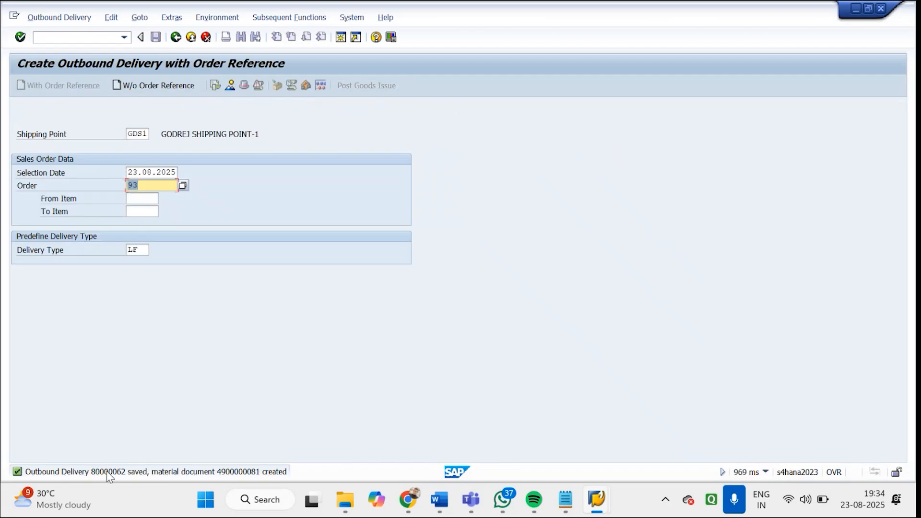
pyautogui.doubleClick(109, 474)
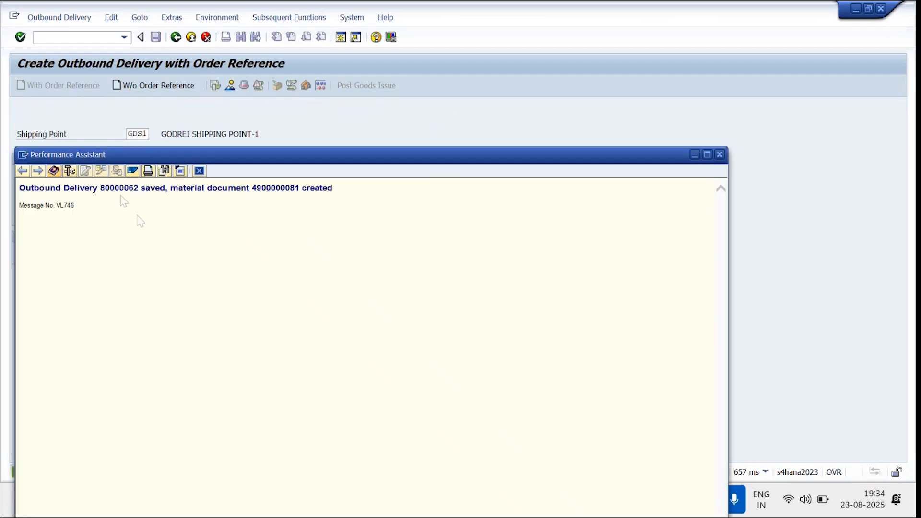
pyautogui.doubleClick(276, 190)
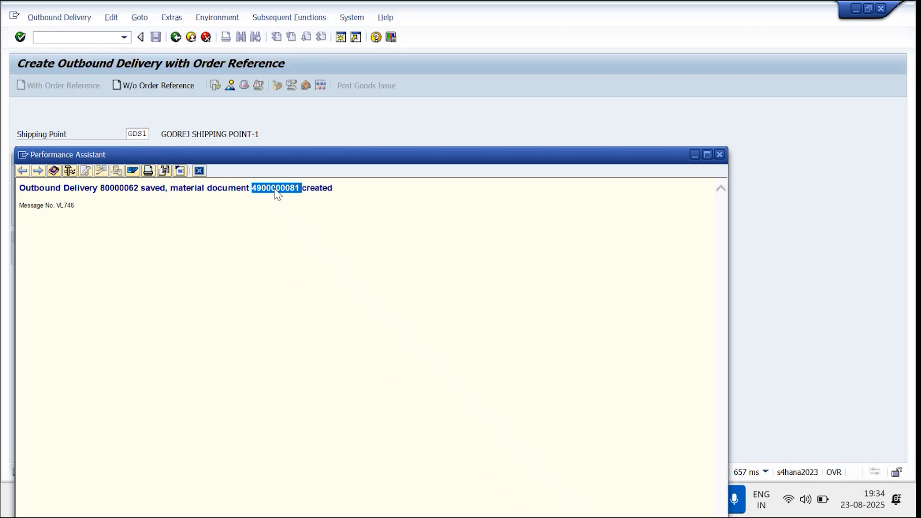
pyautogui.rightClick(276, 190)
pyautogui.click(200, 205)
pyautogui.doubleClick(120, 190)
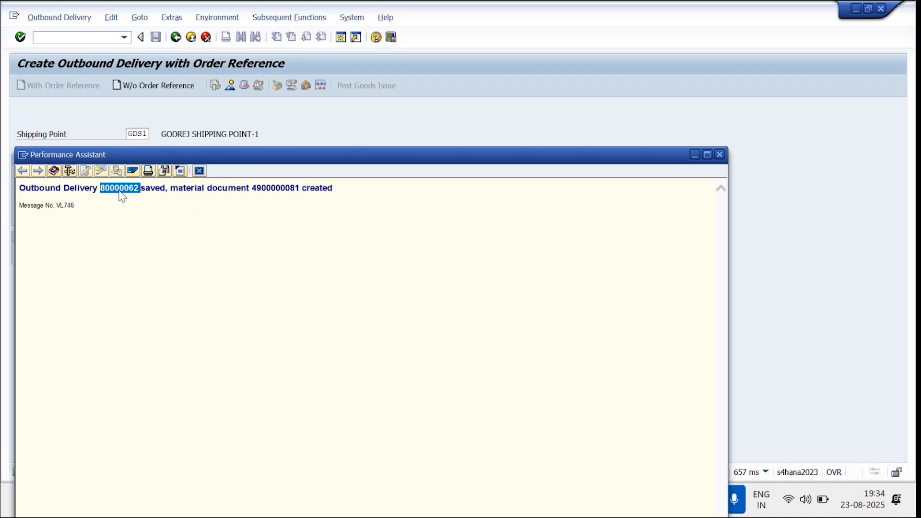
pyautogui.click(196, 171)
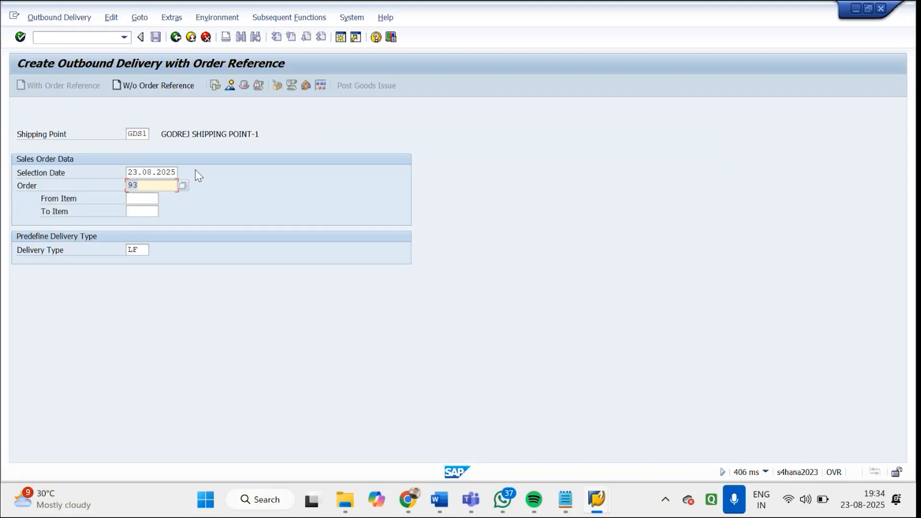
# Leave delivery creation and open the newly saved outbound delivery for changing with VL02N
pyautogui.click(176, 41)
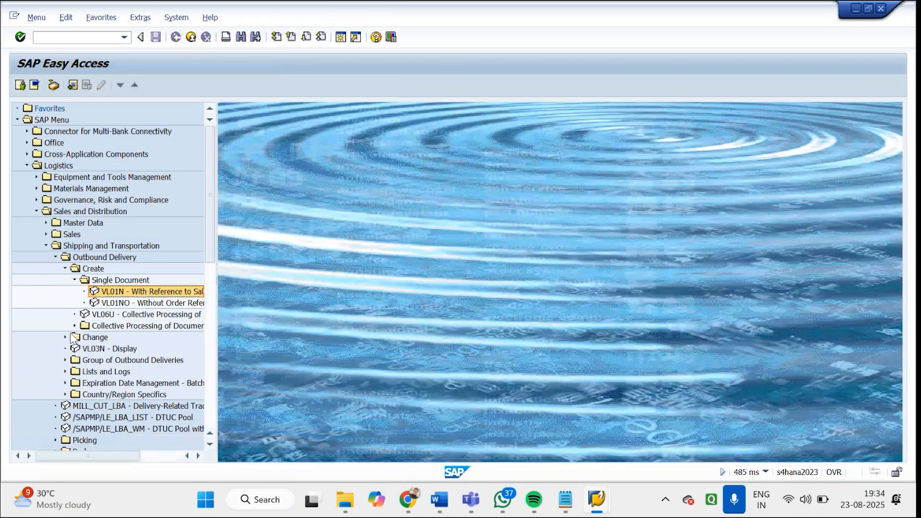
pyautogui.click(66, 337)
pyautogui.click(105, 350)
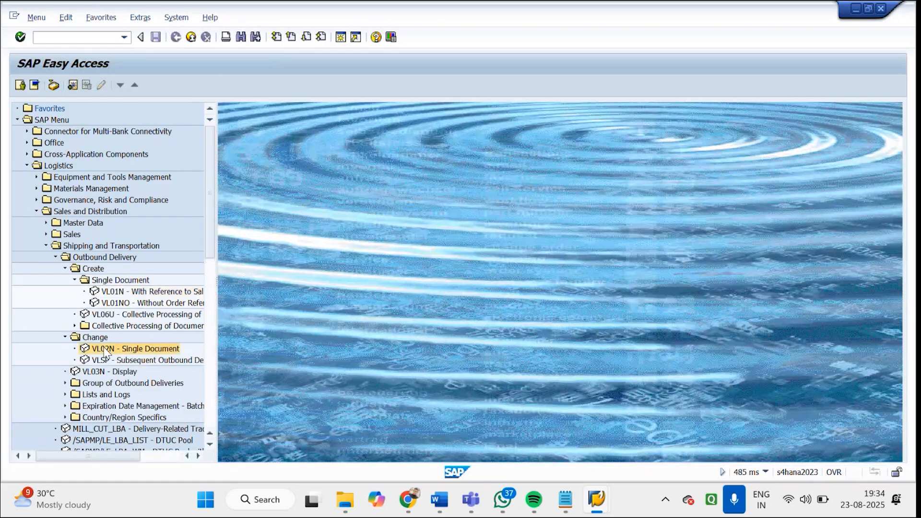
pyautogui.doubleClick(105, 350)
pyautogui.press('Return')
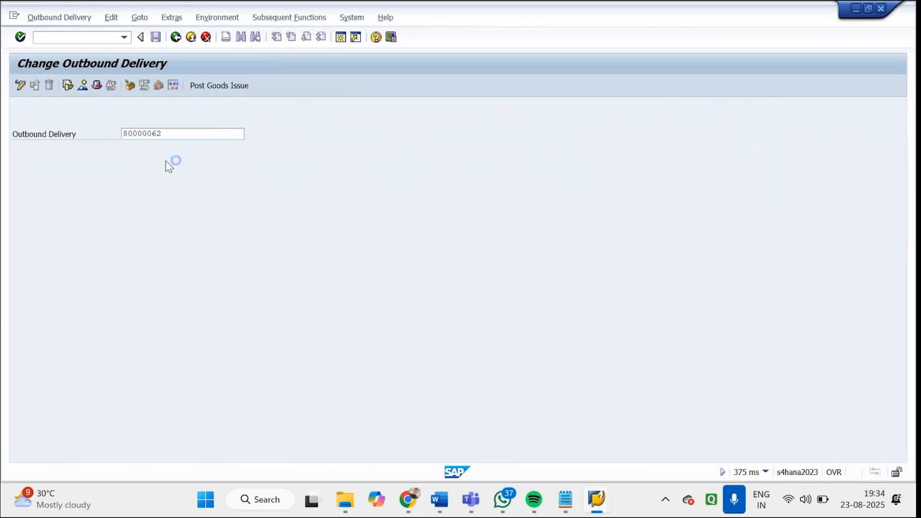
# Check the delivery's status overview and look up the meaning of its goods movement status
pyautogui.click(217, 149)
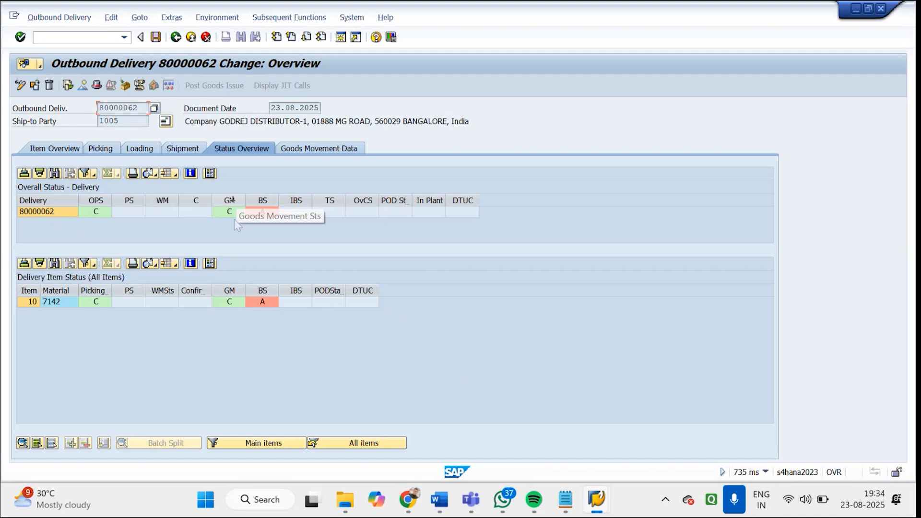
pyautogui.click(235, 214)
pyautogui.press('F4')
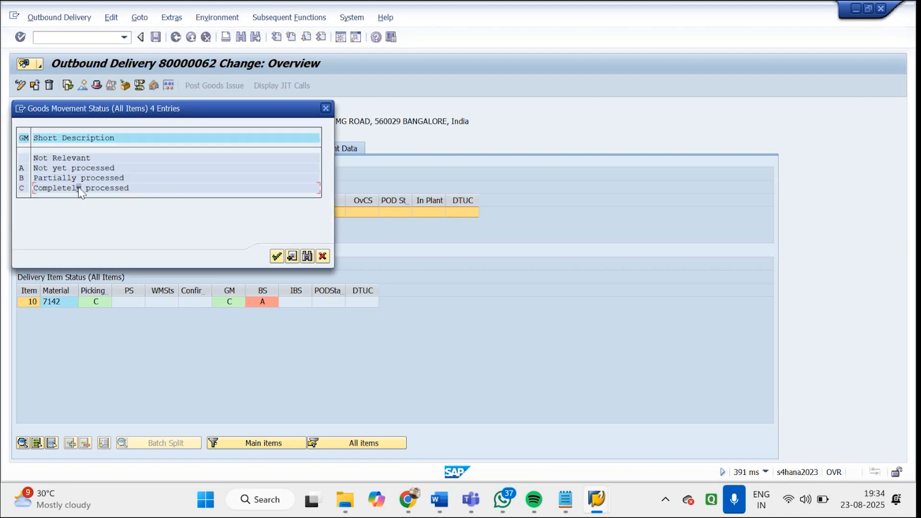
pyautogui.click(326, 108)
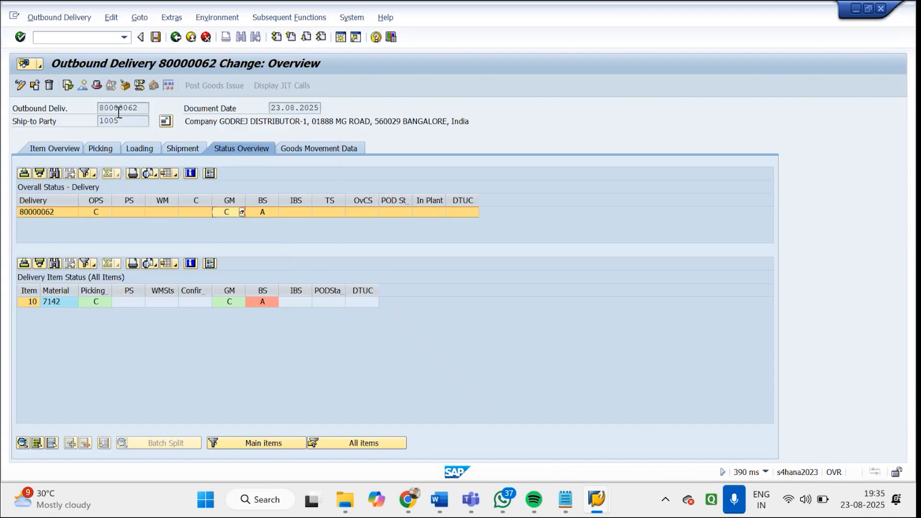
# Examine the statuses of the delivery, picking request and goods issue in the document flow, and return to SAP Easy Access
pyautogui.click(69, 87)
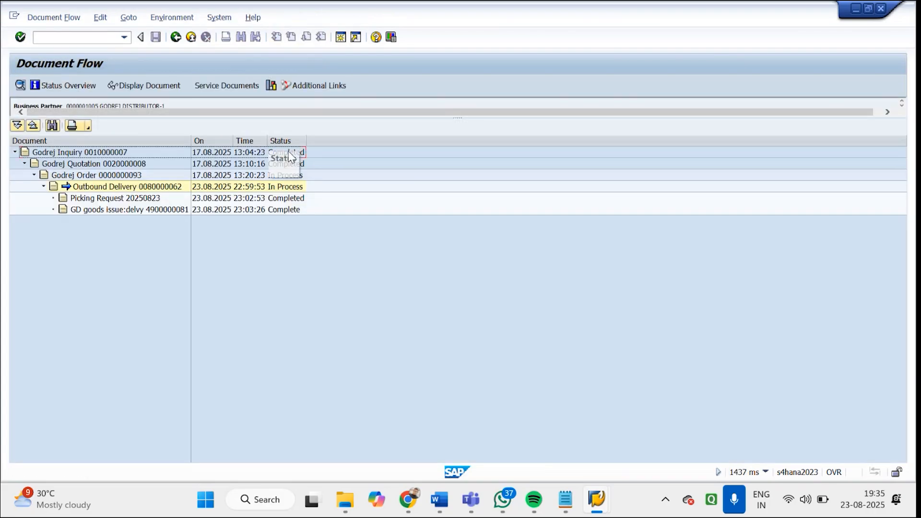
pyautogui.click(285, 191)
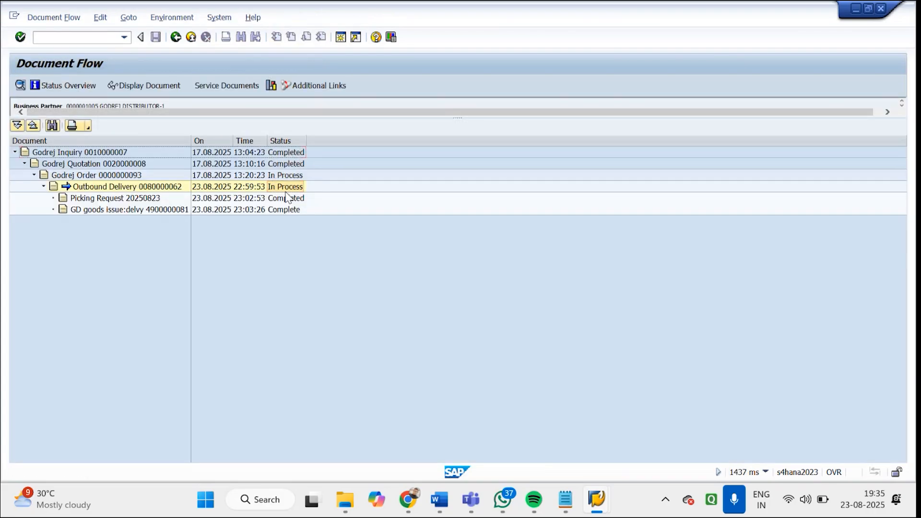
pyautogui.click(273, 200)
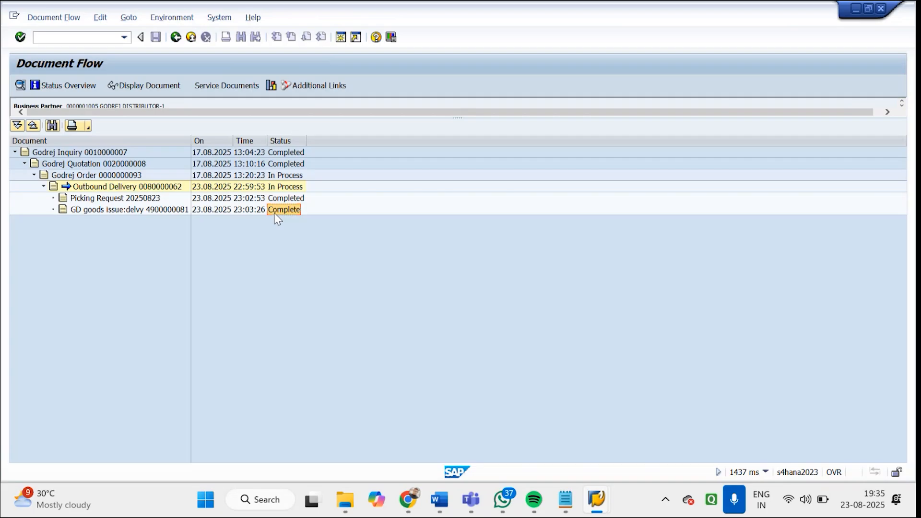
pyautogui.click(179, 40)
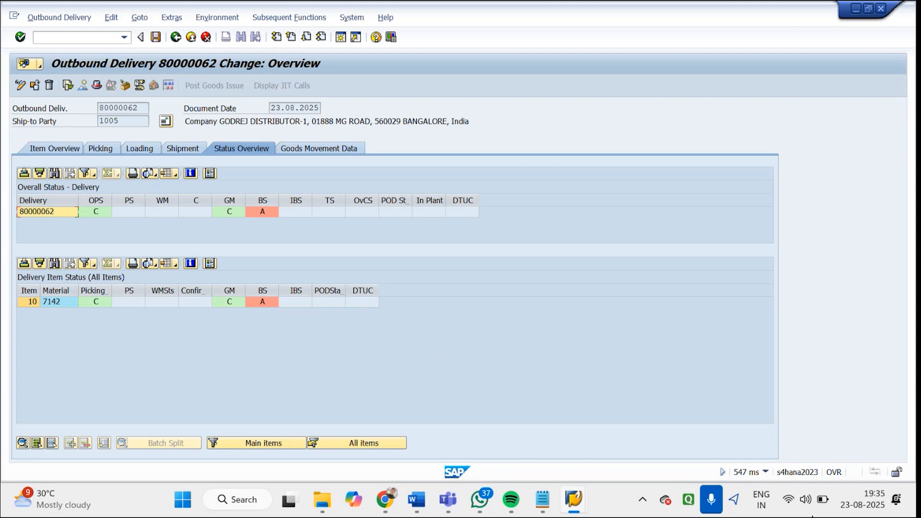
pyautogui.click(176, 37)
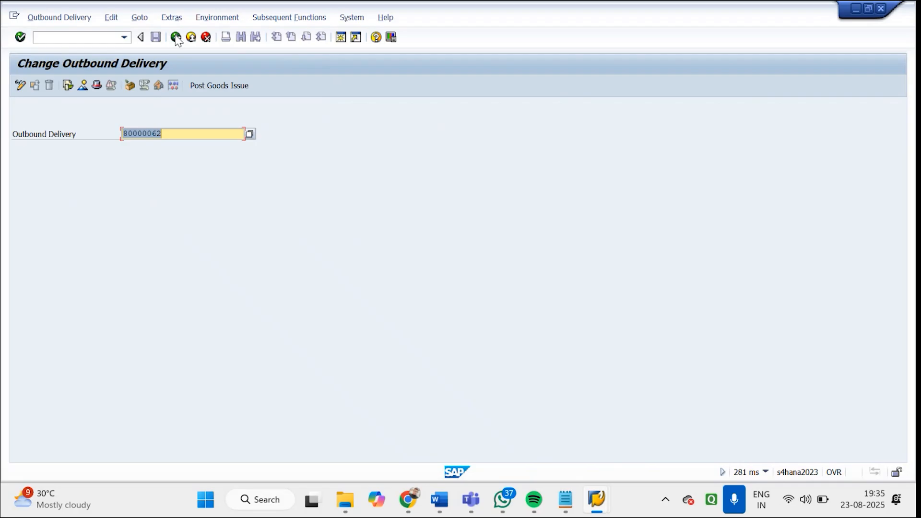
pyautogui.click(175, 36)
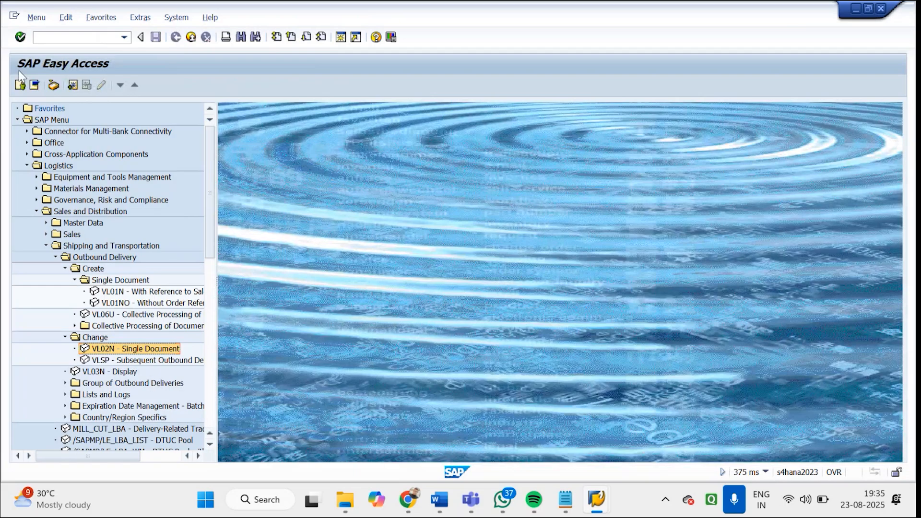
# Open transaction MIGO and display material document 200000660 of 2025
pyautogui.click(52, 40)
pyautogui.write('MIGO')
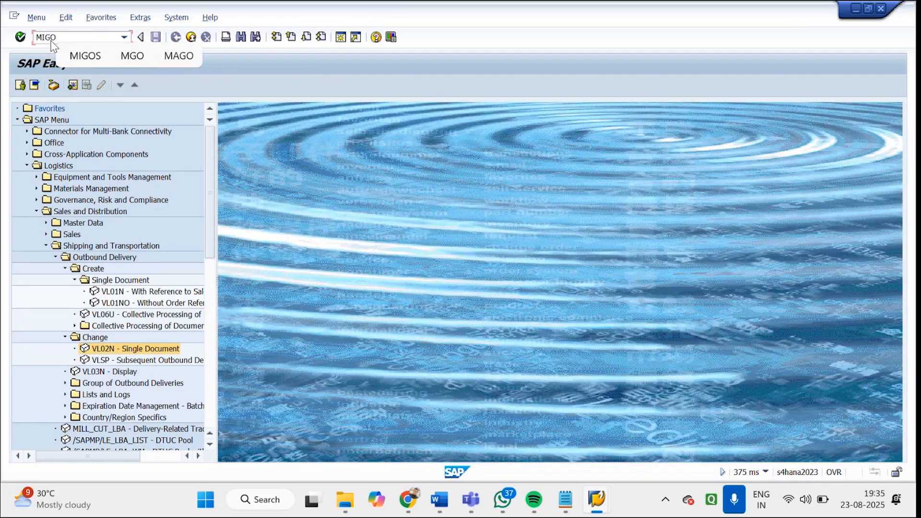
pyautogui.press('Return')
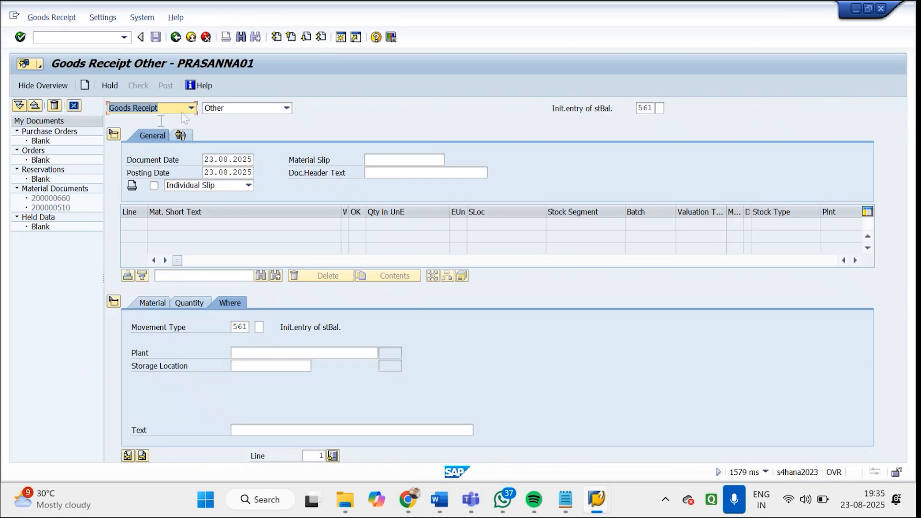
pyautogui.click(192, 109)
pyautogui.click(141, 120)
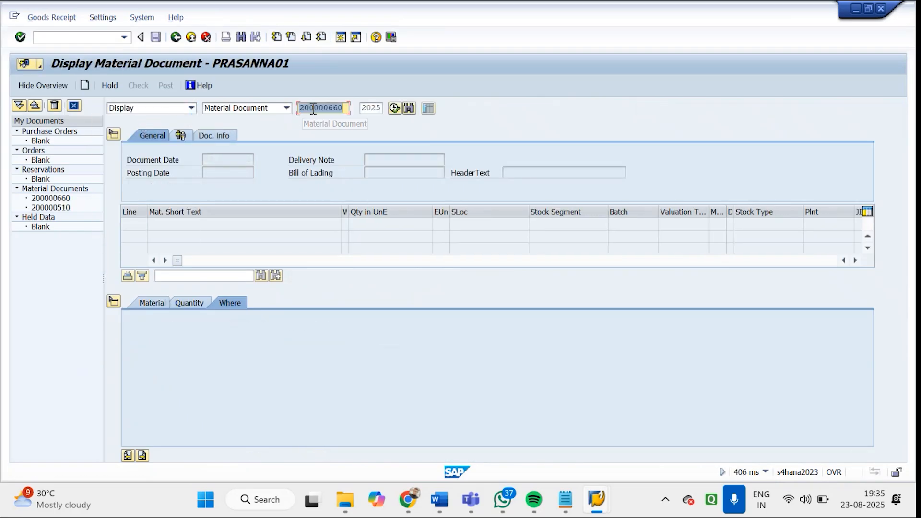
pyautogui.press('Return')
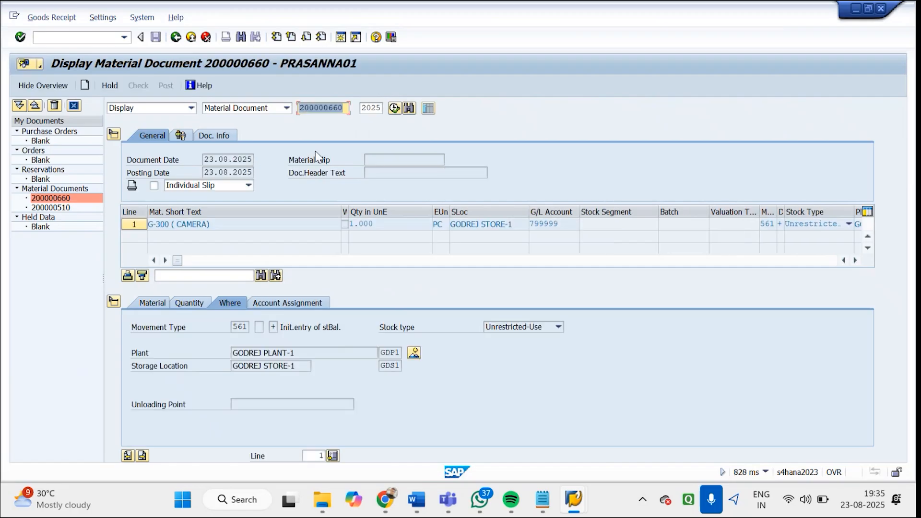
# Check the material and quantity in the material document's first line, and leave the document display
pyautogui.click(222, 229)
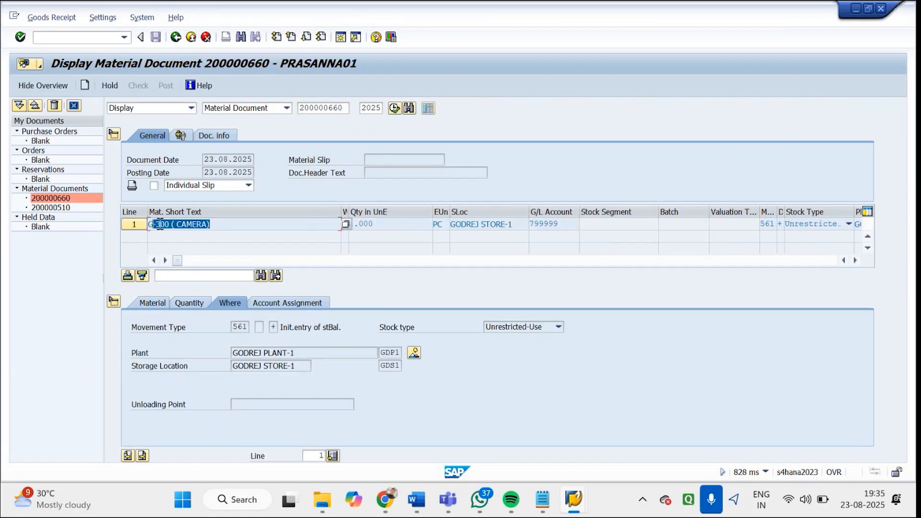
pyautogui.click(398, 223)
pyautogui.moveTo(397, 223); pyautogui.dragTo(339, 228)
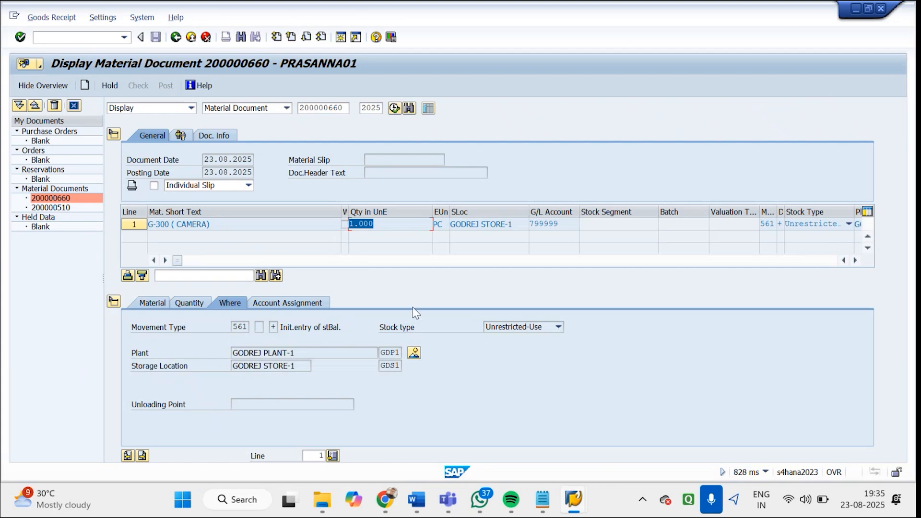
pyautogui.click(178, 39)
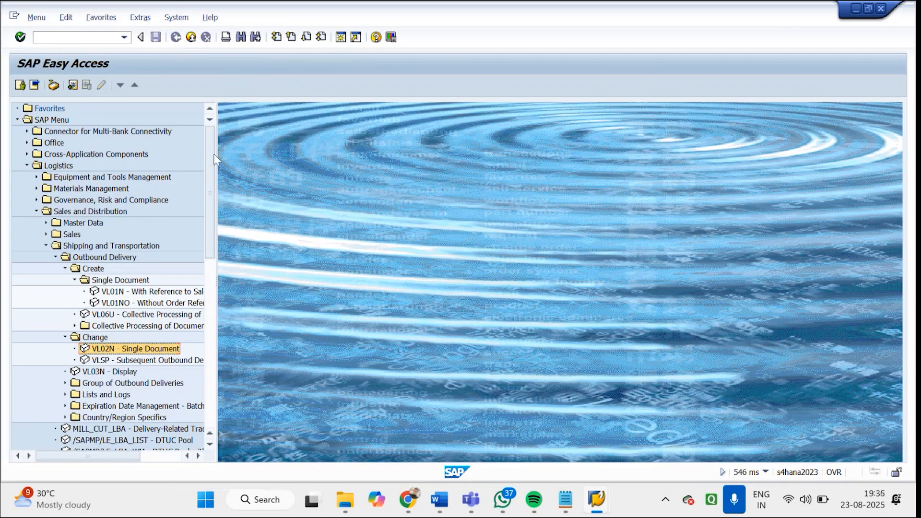
# Switch to the stock overview session and run the overview for material 7142 in plant GDP1, storage location GDS1
pyautogui.moveTo(595, 510)
pyautogui.click(672, 418)
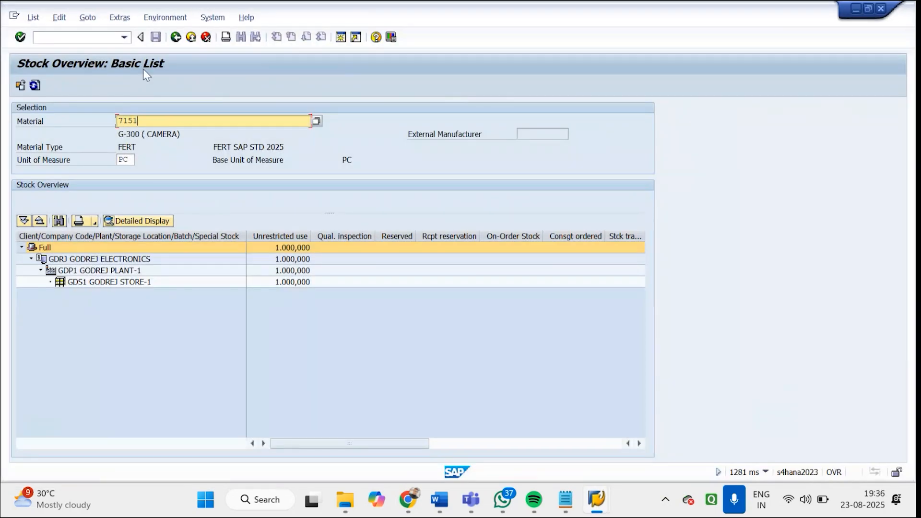
pyautogui.click(177, 37)
pyautogui.click(202, 123)
pyautogui.press('BackSpace')
pyautogui.press('BackSpace')
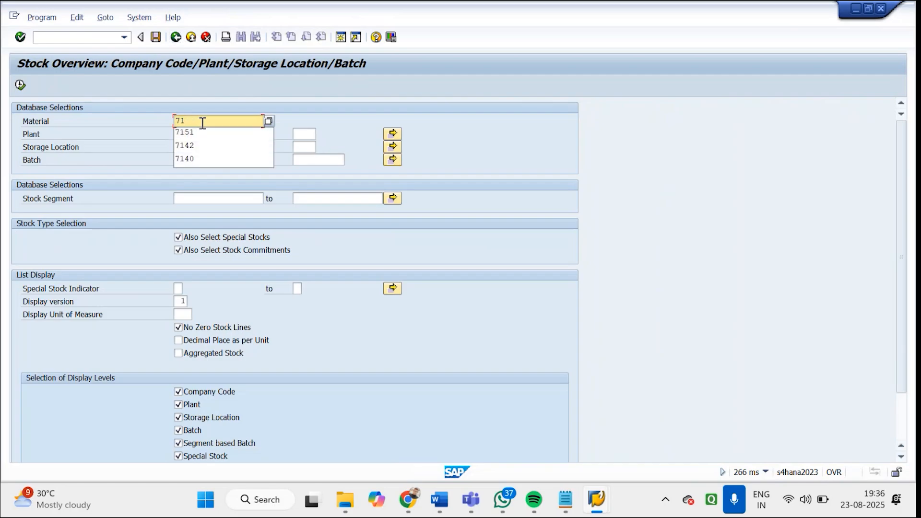
pyautogui.write('42')
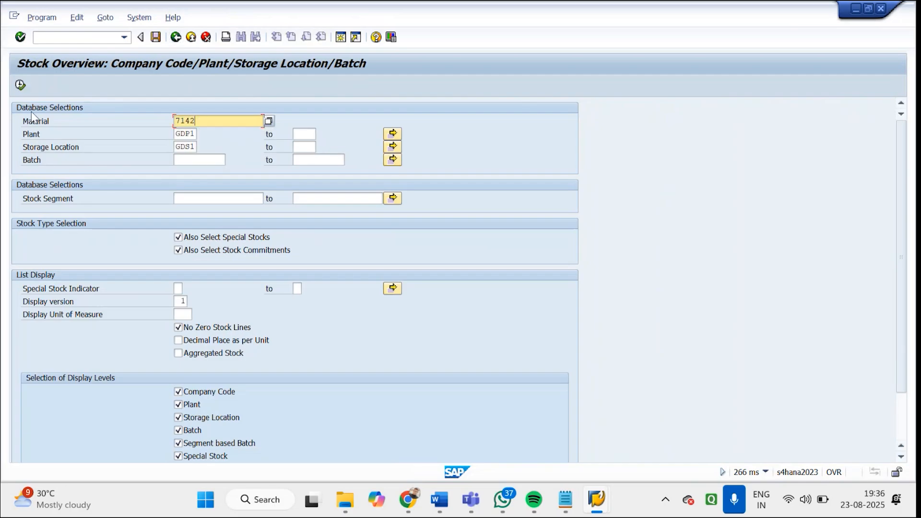
pyautogui.click(21, 86)
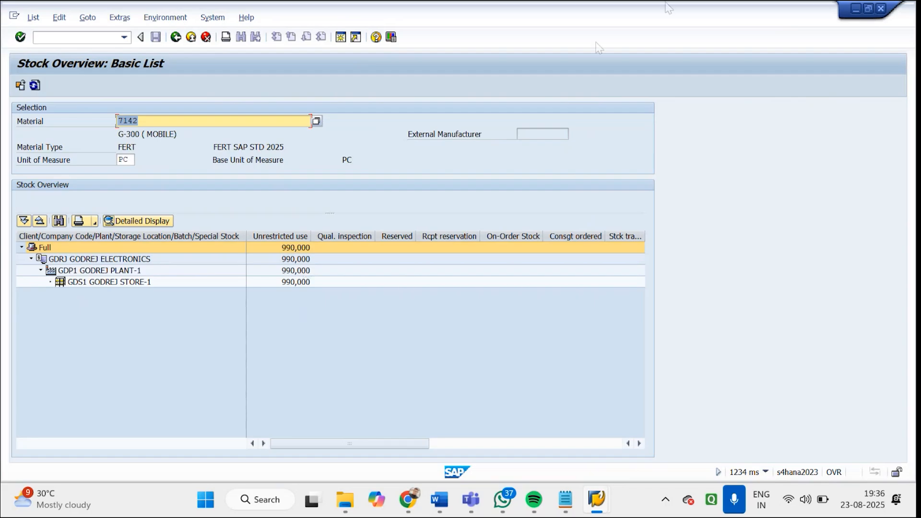
pyautogui.click(813, 41)
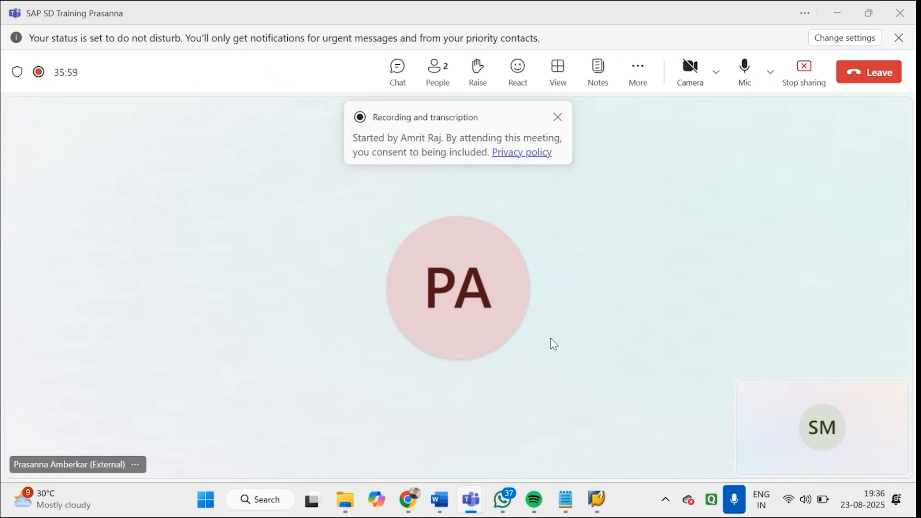
# Switch to the SAP Easy Access session, open transaction VOV7, and display the details of item category TAN
pyautogui.moveTo(485, 500)
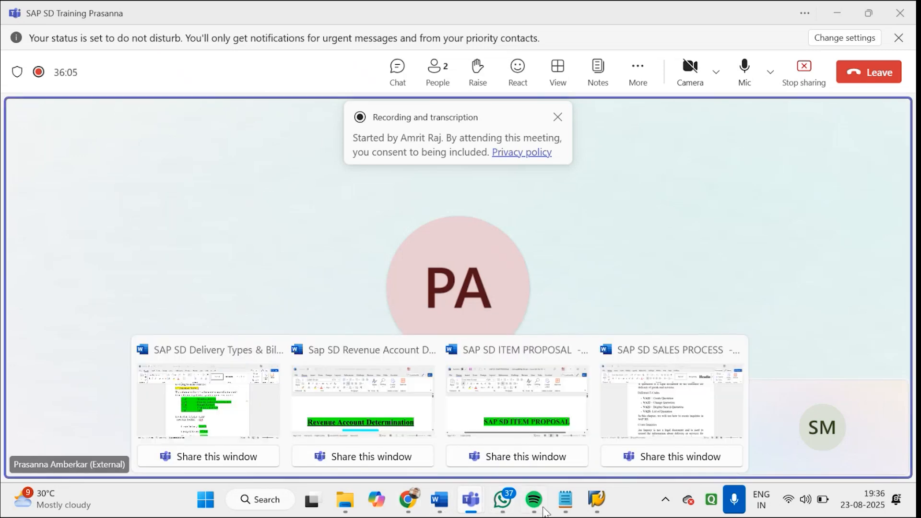
pyautogui.moveTo(597, 500)
pyautogui.click(617, 420)
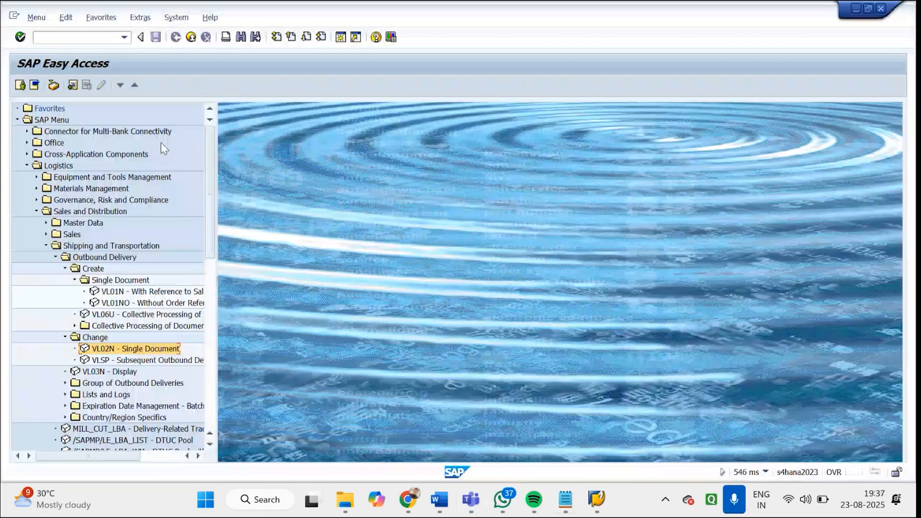
pyautogui.click(42, 36)
pyautogui.write('vov7')
pyautogui.press('Return')
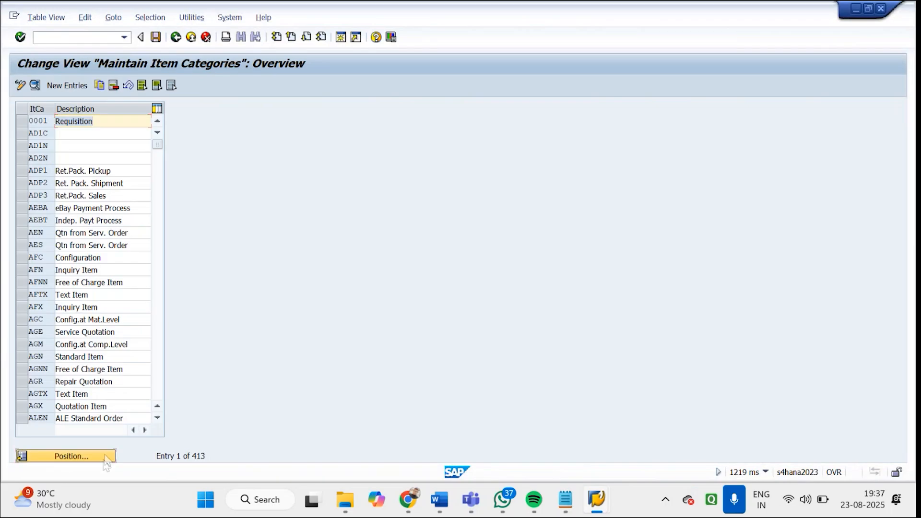
pyautogui.click(103, 458)
pyautogui.write('TAN')
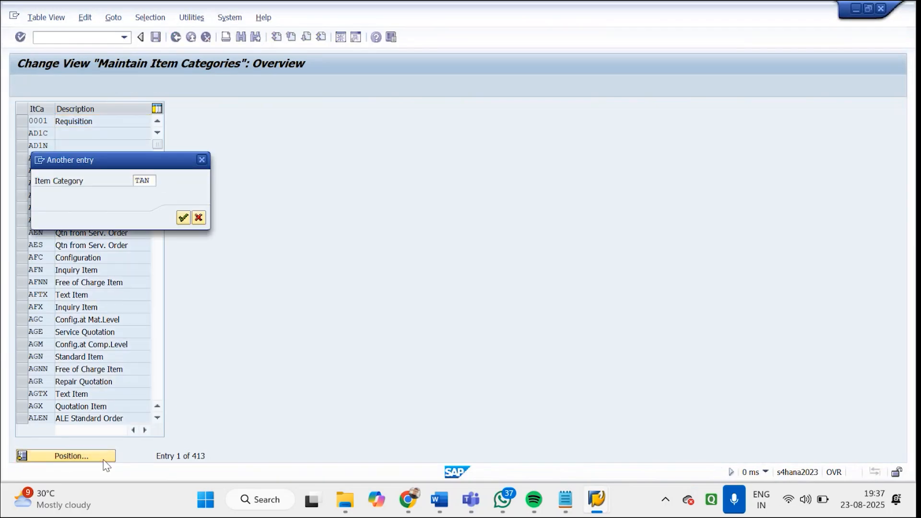
pyautogui.press('Return')
pyautogui.doubleClick(72, 123)
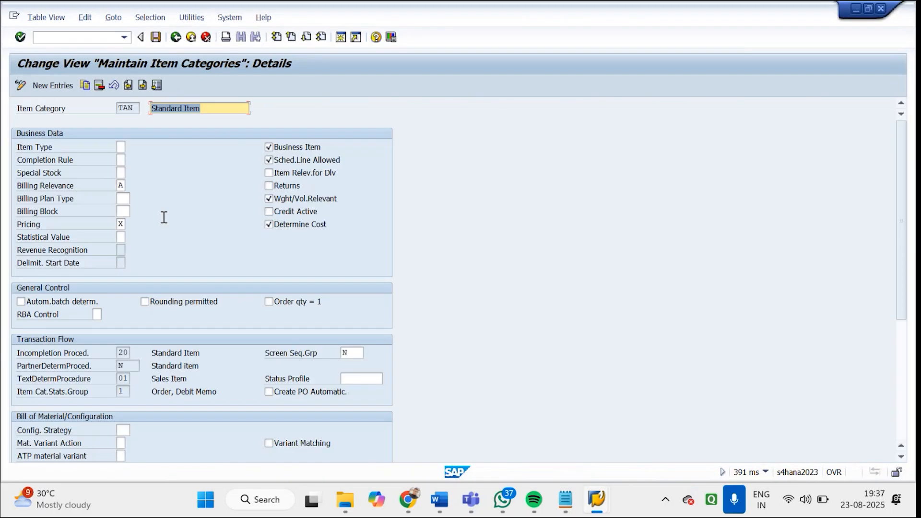
# Review the possible billing relevance entries for item category TAN, including delivery-related billing, and close the list without changing the value
pyautogui.click(120, 186)
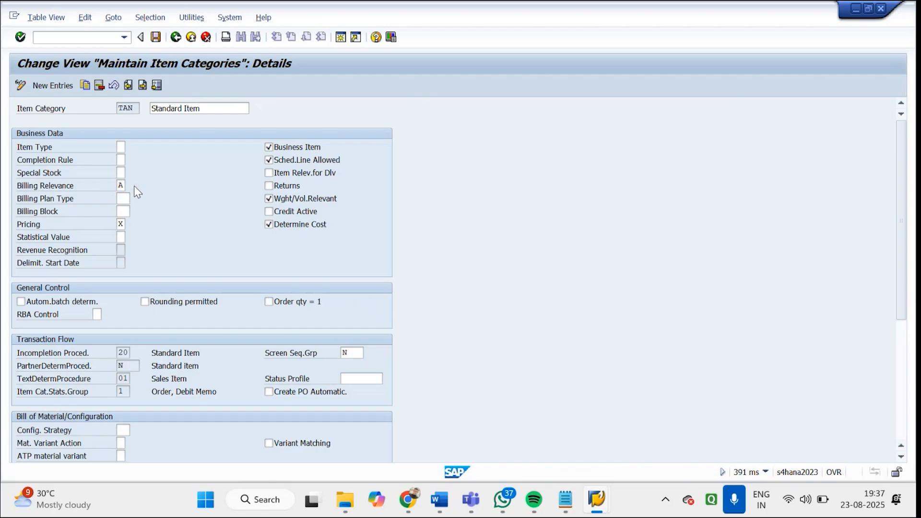
pyautogui.click(134, 185)
pyautogui.click(175, 165)
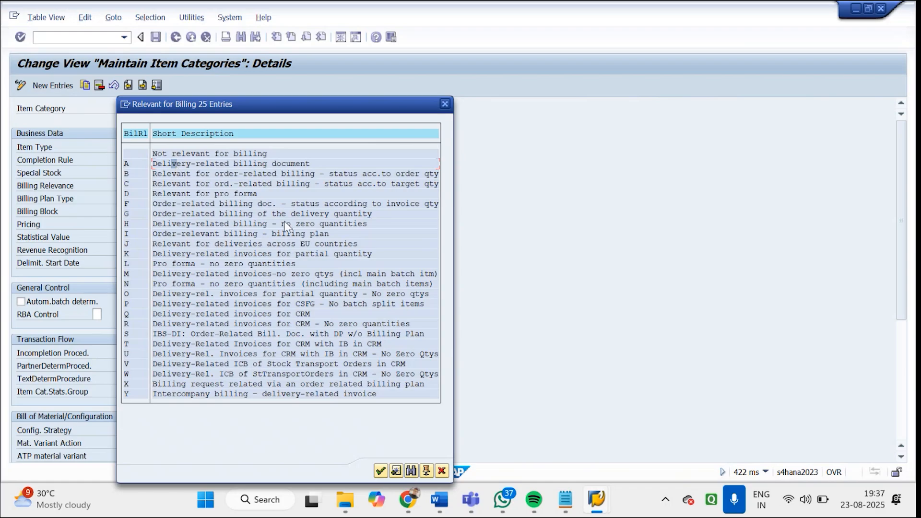
pyautogui.click(443, 104)
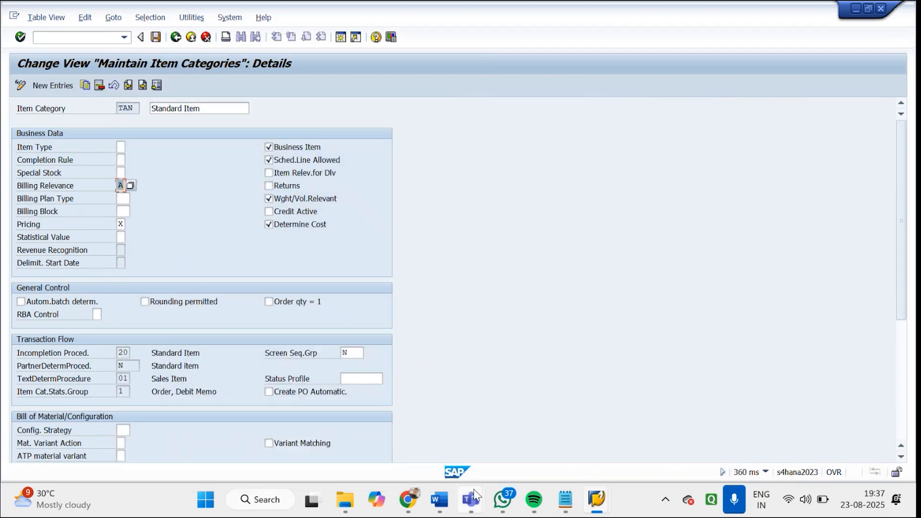
# Switch to the Word document on SAP SD delivery and billing types and find the table of billing document types
pyautogui.moveTo(454, 499)
pyautogui.click(246, 405)
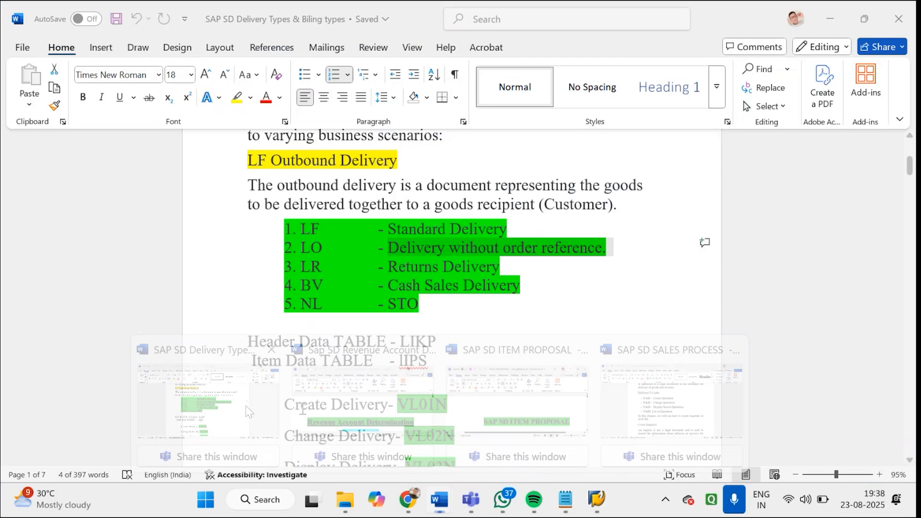
pyautogui.moveTo(910, 160); pyautogui.dragTo(913, 204)
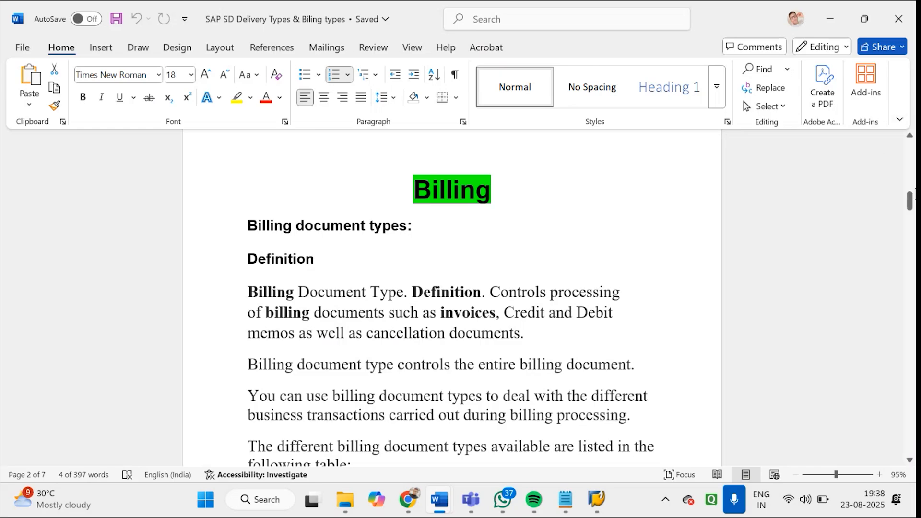
pyautogui.moveTo(914, 201); pyautogui.dragTo(913, 215)
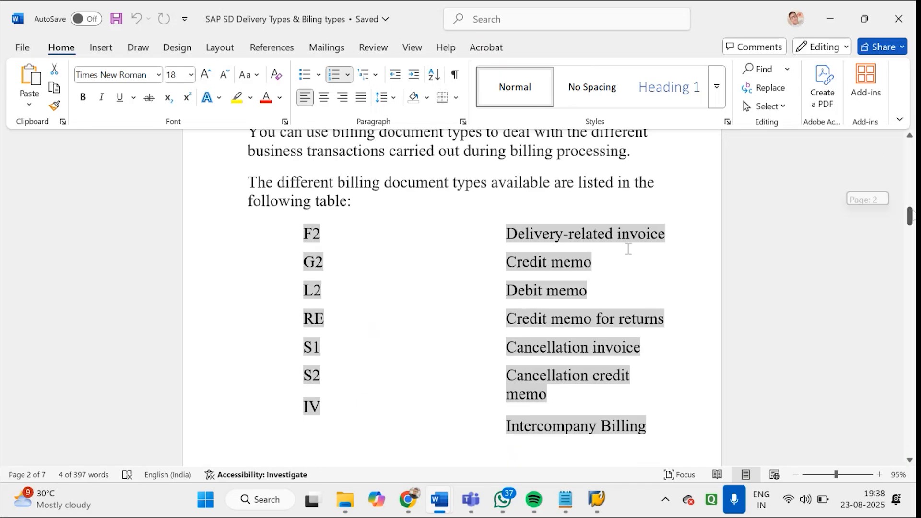
# Shift the starting edge of the billing document types table inward and select all its rows from F2 to Intercompany Billing
pyautogui.moveTo(303, 237); pyautogui.dragTo(326, 238)
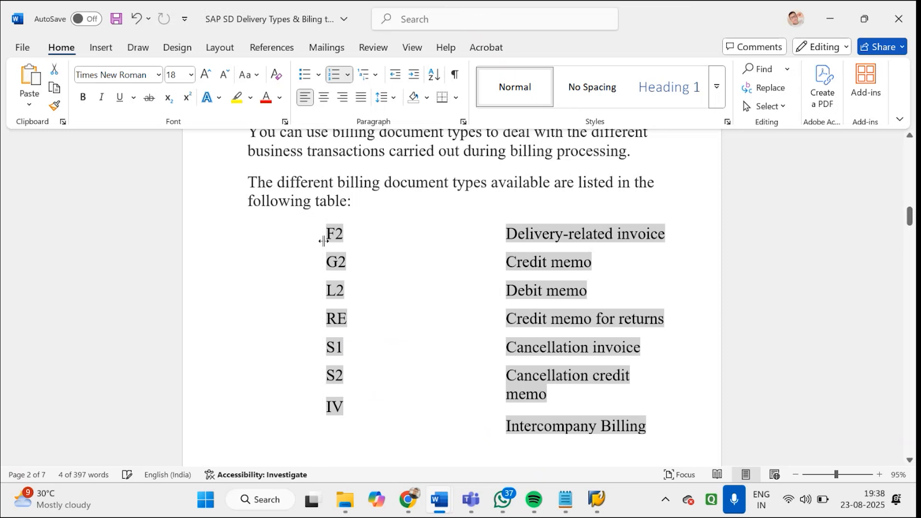
pyautogui.moveTo(650, 423); pyautogui.dragTo(346, 238)
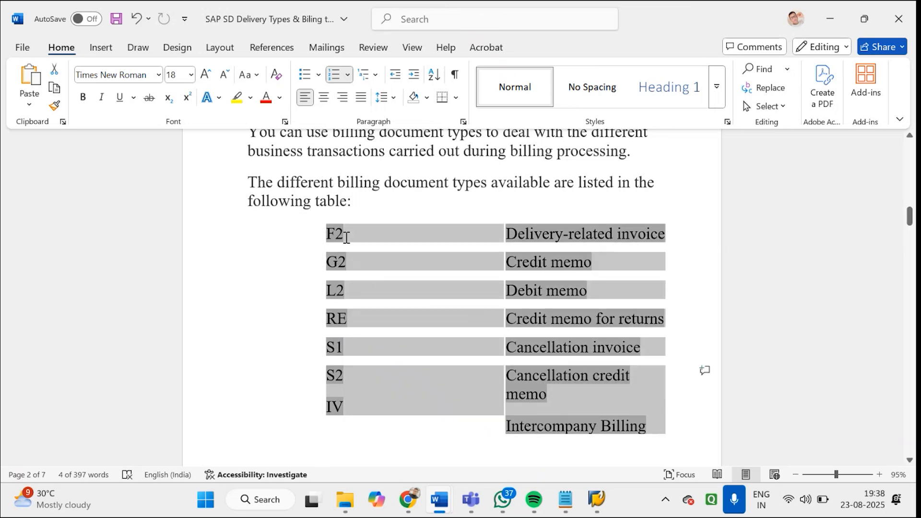
pyautogui.click(250, 98)
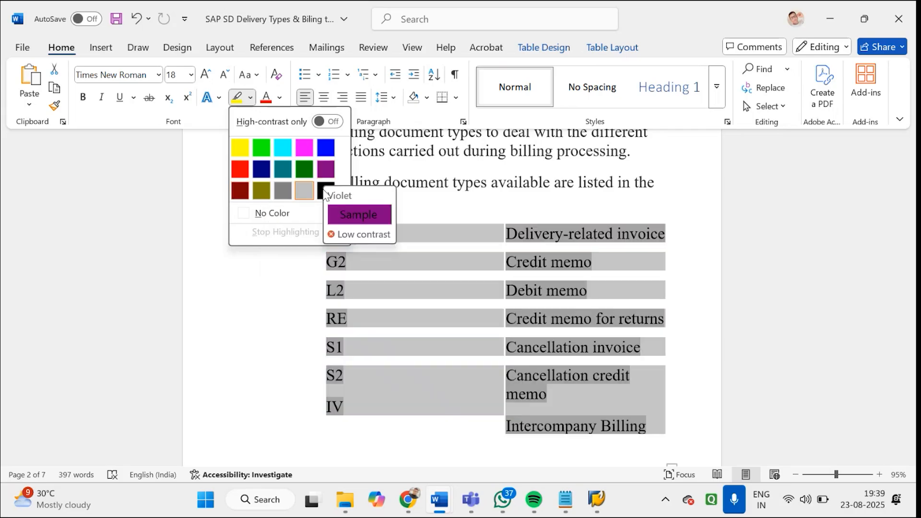
pyautogui.click(410, 212)
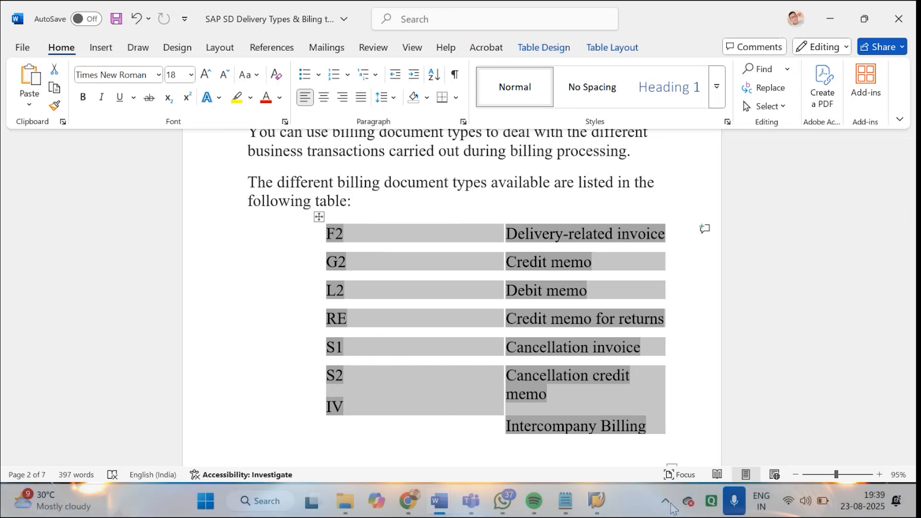
# Switch back to the SAP item category session, leave the item category maintenance, and open transaction VOV8
pyautogui.click(604, 505)
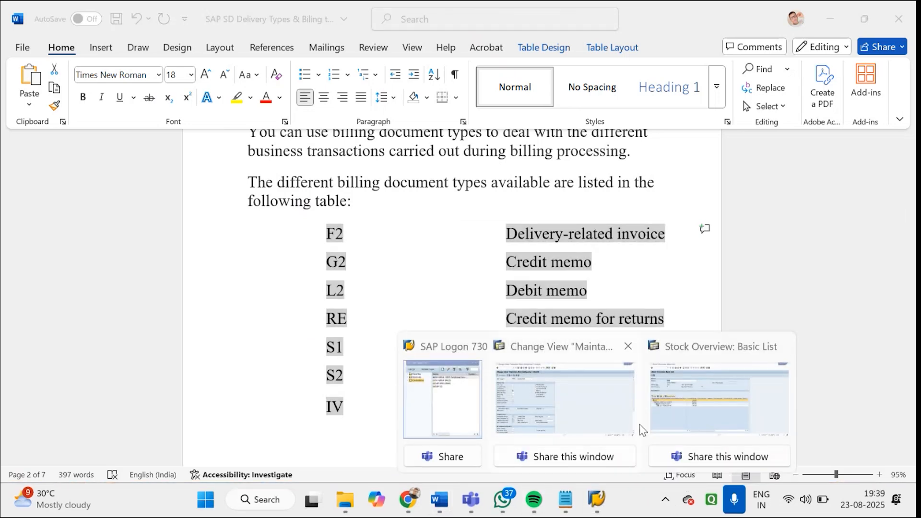
pyautogui.click(633, 421)
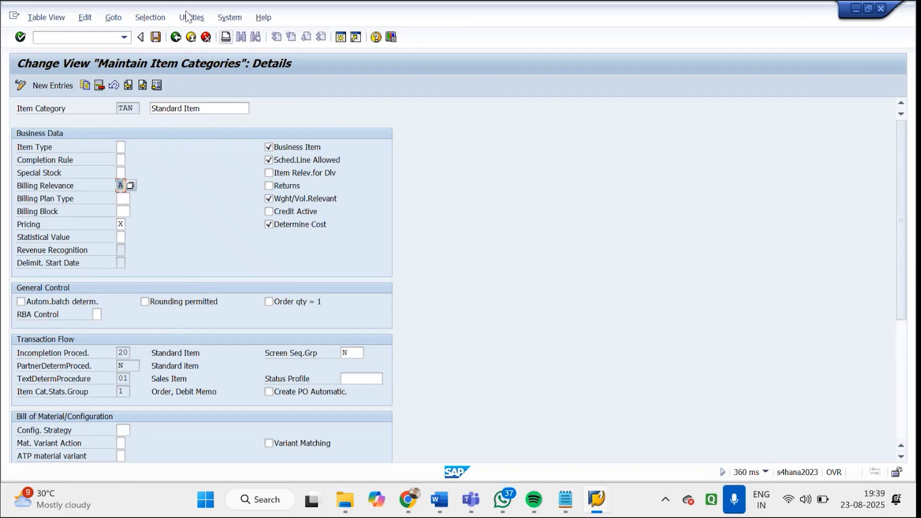
pyautogui.click(175, 37)
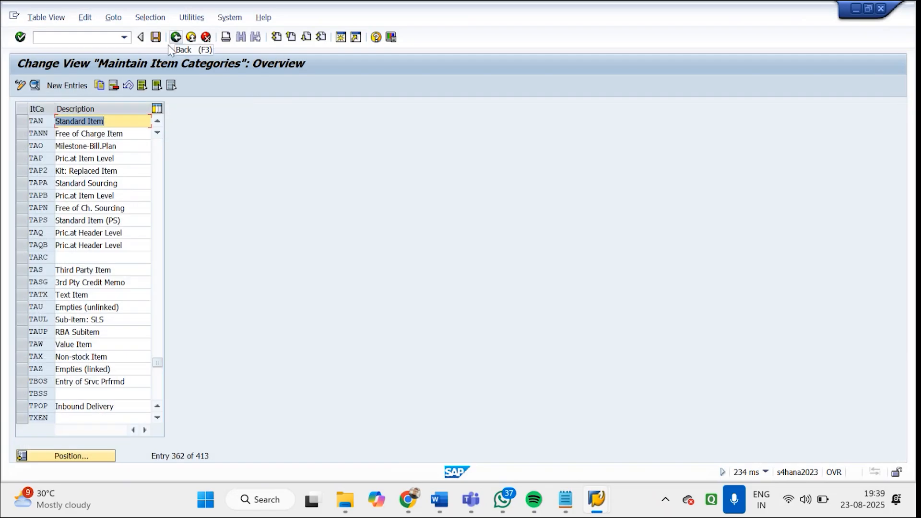
pyautogui.click(176, 37)
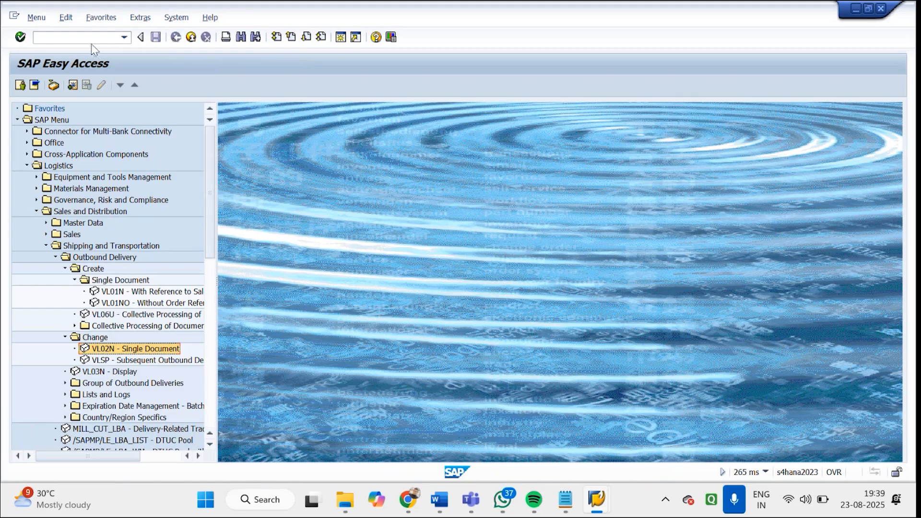
pyautogui.click(91, 37)
pyautogui.write('VOV')
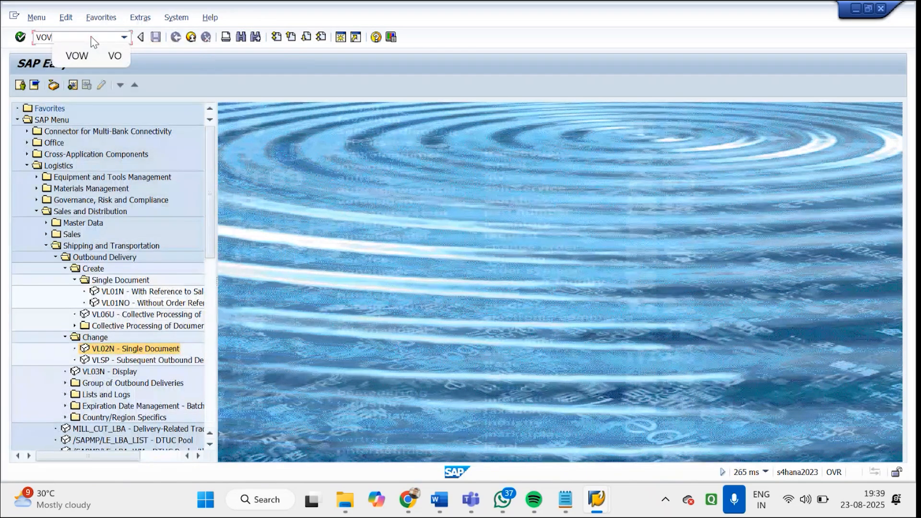
pyautogui.write('8')
pyautogui.press('Return')
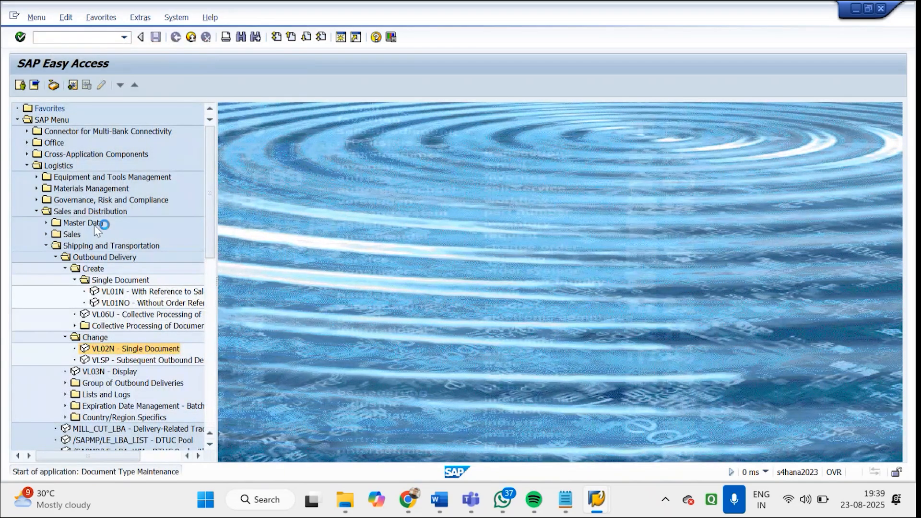
# Position the sales order types at GD, open the Godrej Order type, and check its delivery-related billing type
pyautogui.click(94, 457)
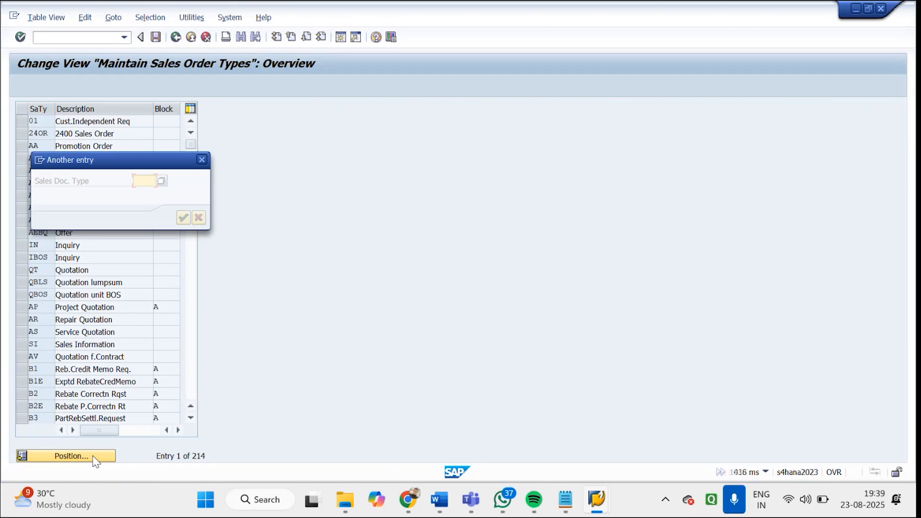
pyautogui.write('GD')
pyautogui.press('Return')
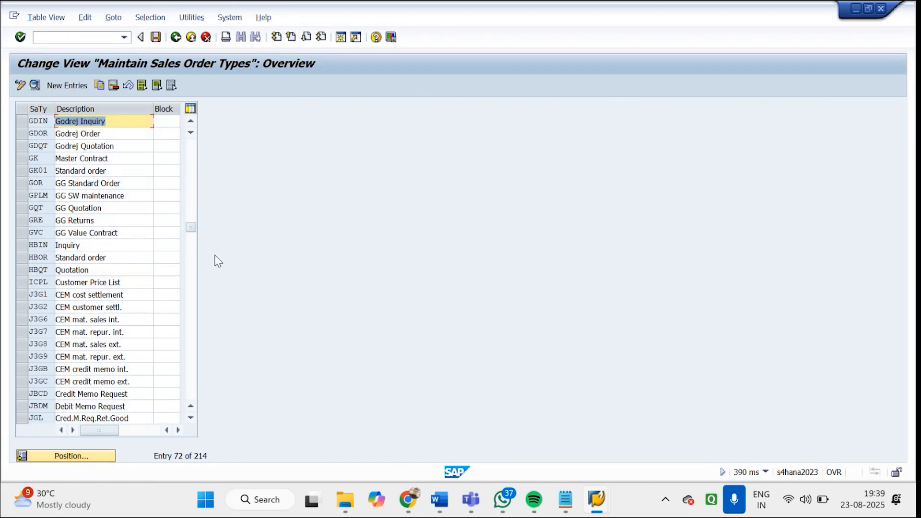
pyautogui.doubleClick(93, 121)
pyautogui.click(899, 374)
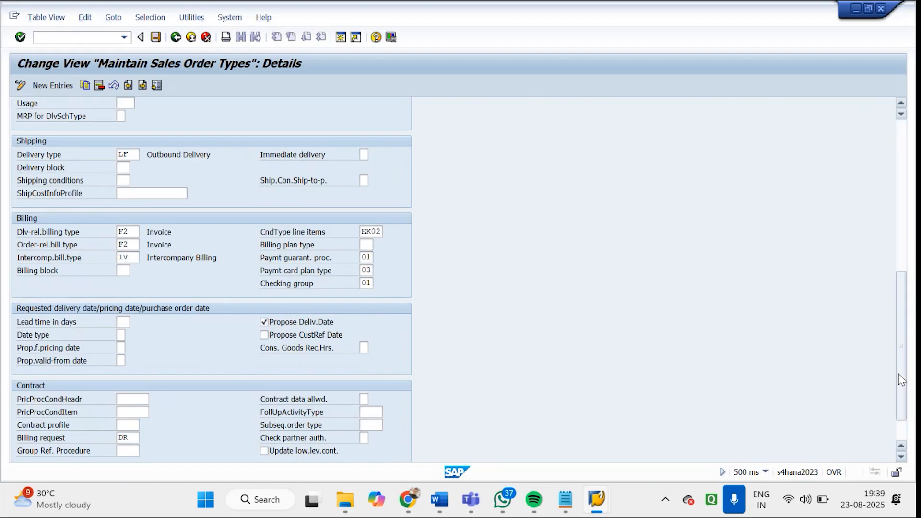
pyautogui.doubleClick(136, 233)
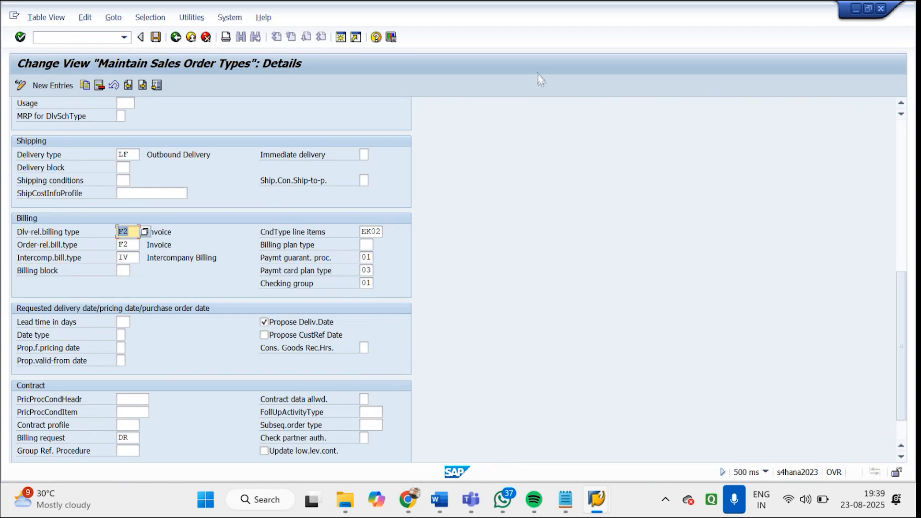
# Switch to the Word notes on delivery and billing types and clear the selection of the billing document types table
pyautogui.moveTo(544, 513)
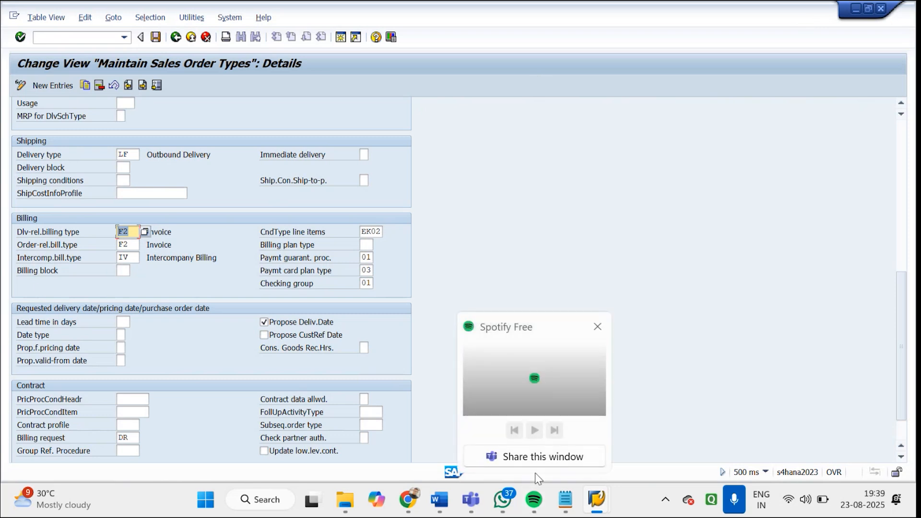
pyautogui.moveTo(444, 502)
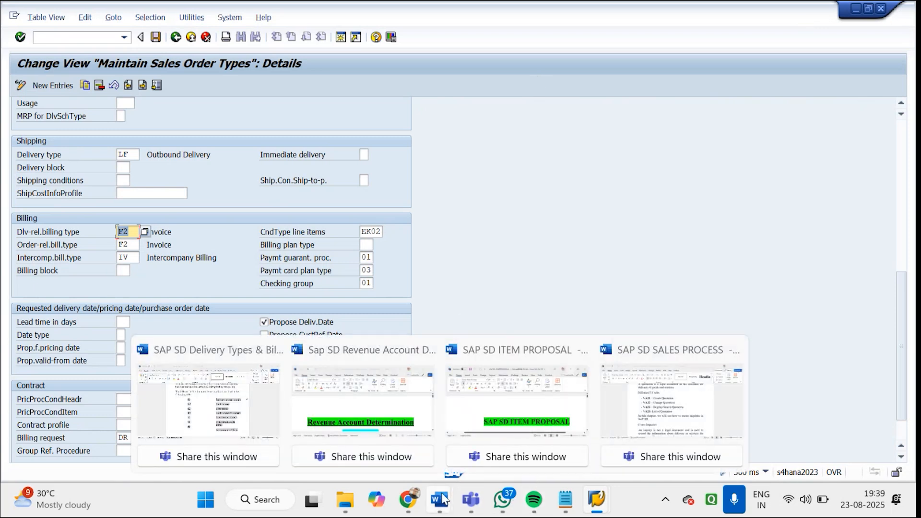
pyautogui.click(211, 403)
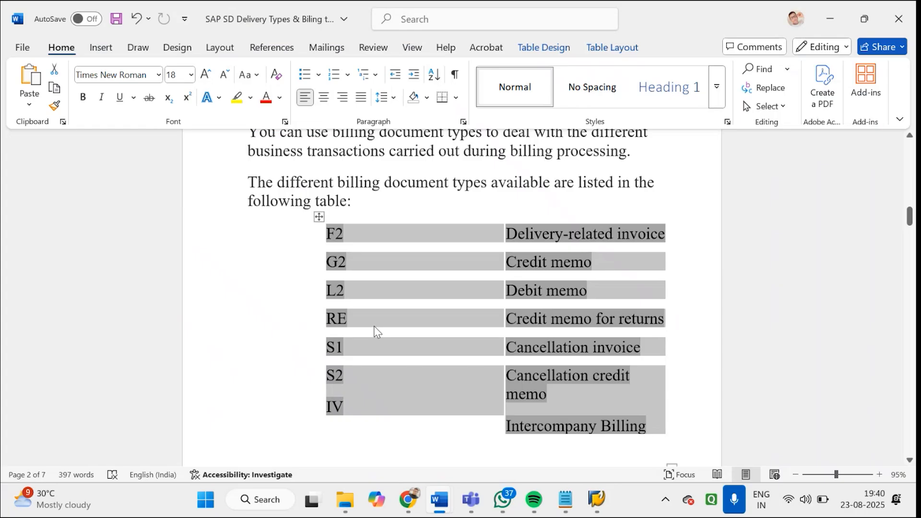
pyautogui.click(462, 214)
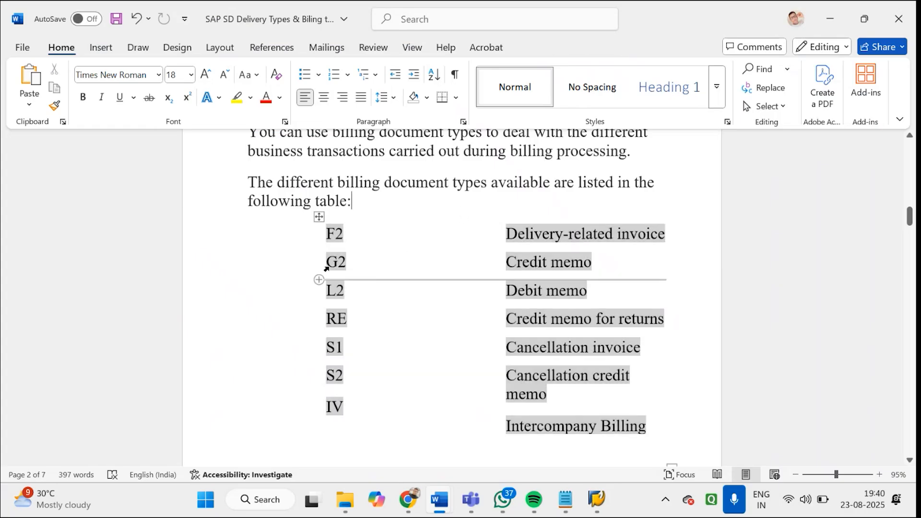
# Switch to Notepad, create a new note, and enter the line "ORDER- 10000 INR" followed by a blank line
pyautogui.click(597, 501)
pyautogui.click(572, 500)
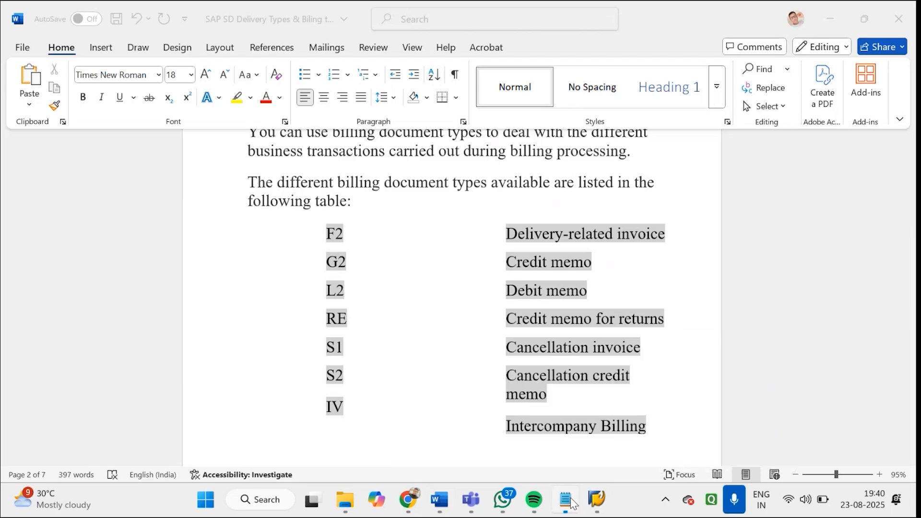
pyautogui.click(777, 14)
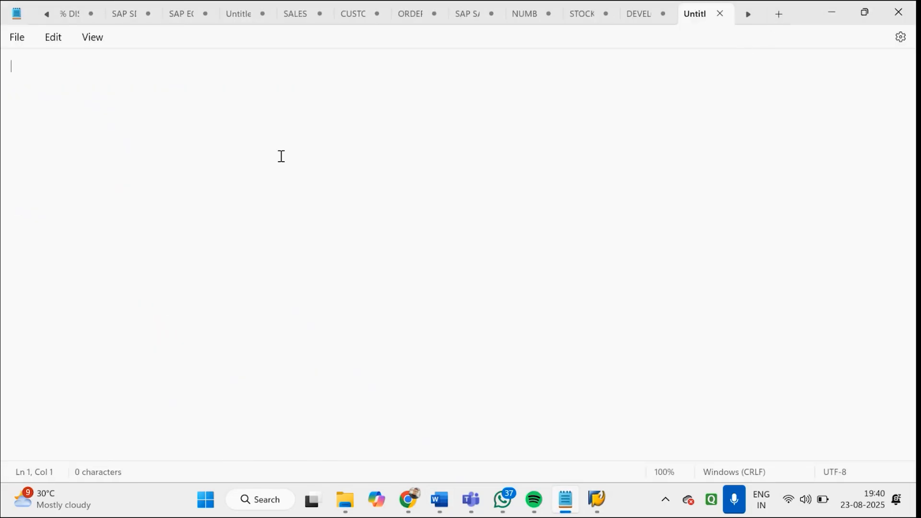
pyautogui.write('ORDER- 10')
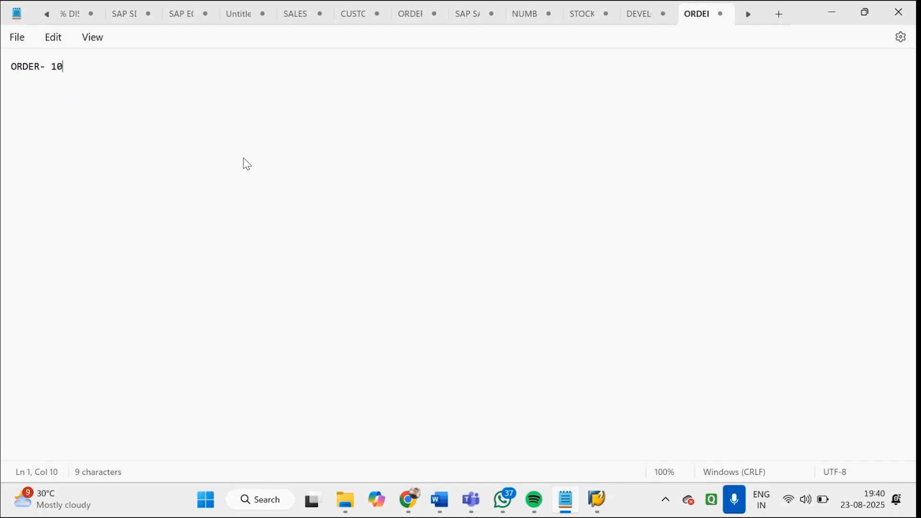
pyautogui.write('000 INR')
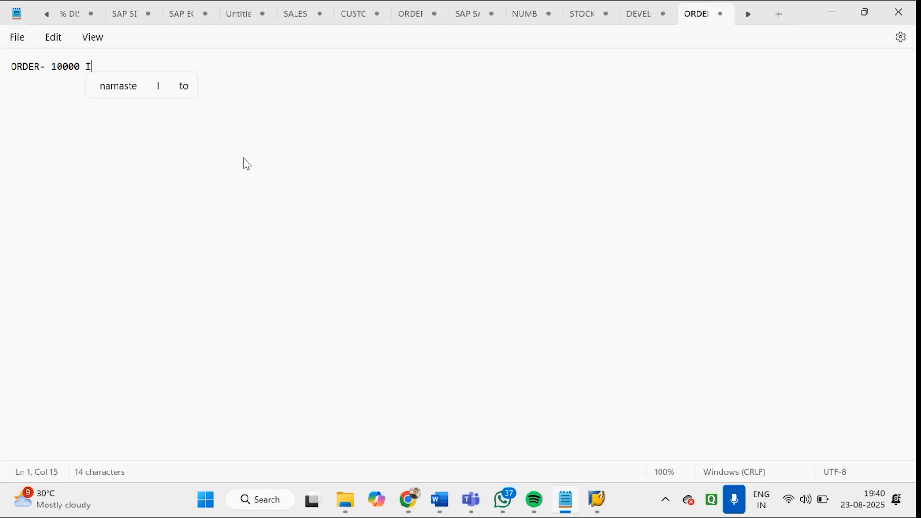
pyautogui.press('Return')
pyautogui.press('Return')
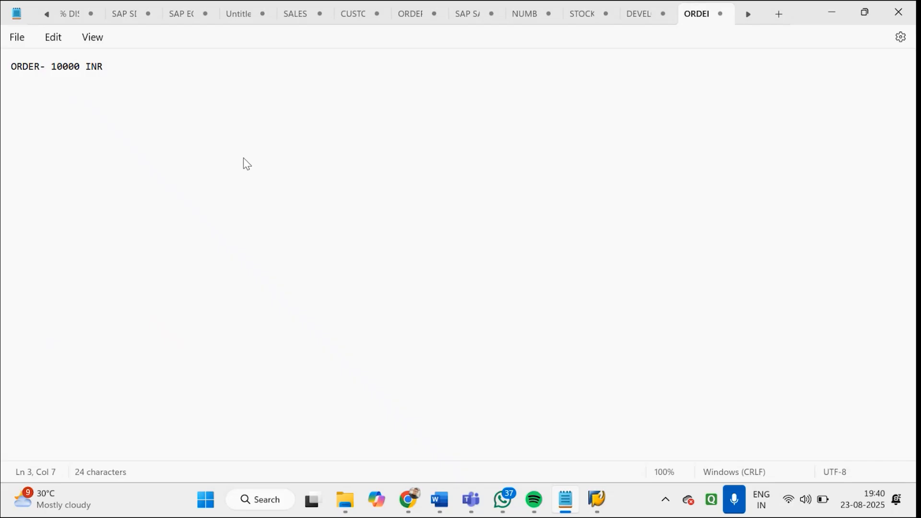
# Add an indented line reading "- 11000 INR - 1000 INR" below the order amount in the note
pyautogui.write('- 11000 INR')
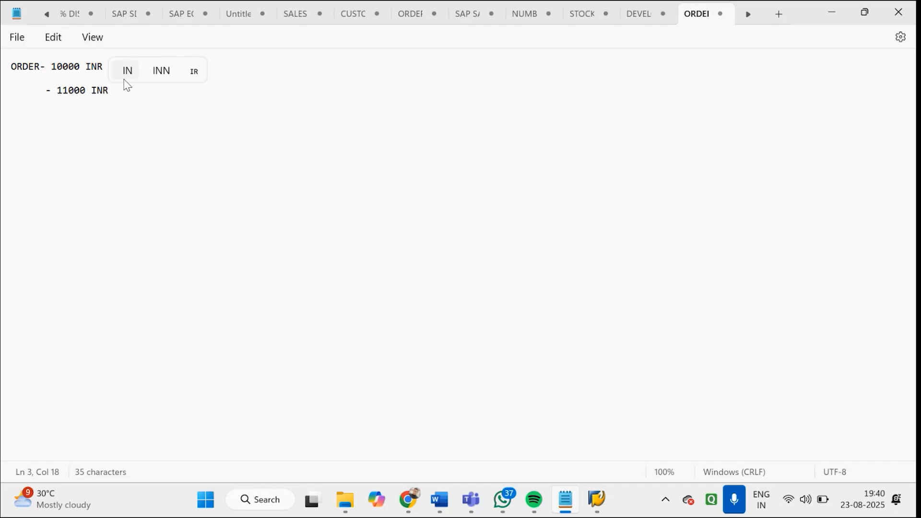
pyautogui.write('=')
pyautogui.press('BackSpace')
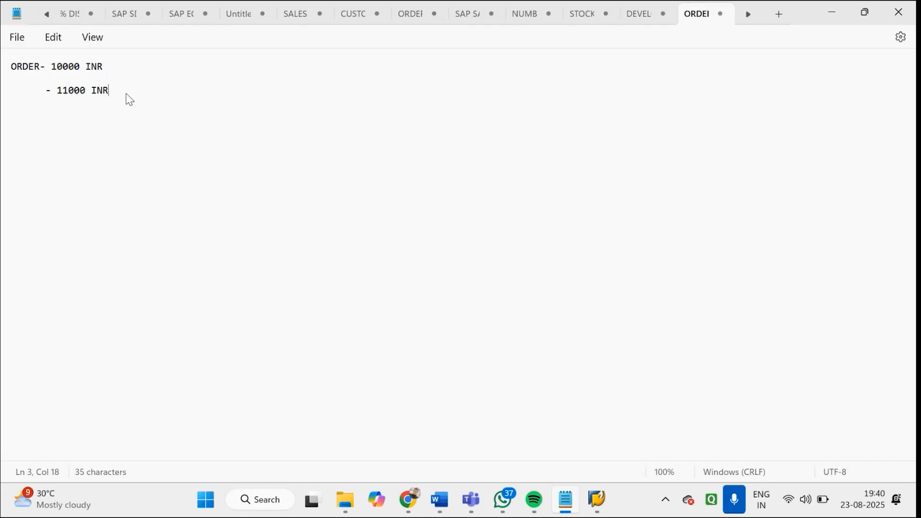
pyautogui.write('- 1000 INR')
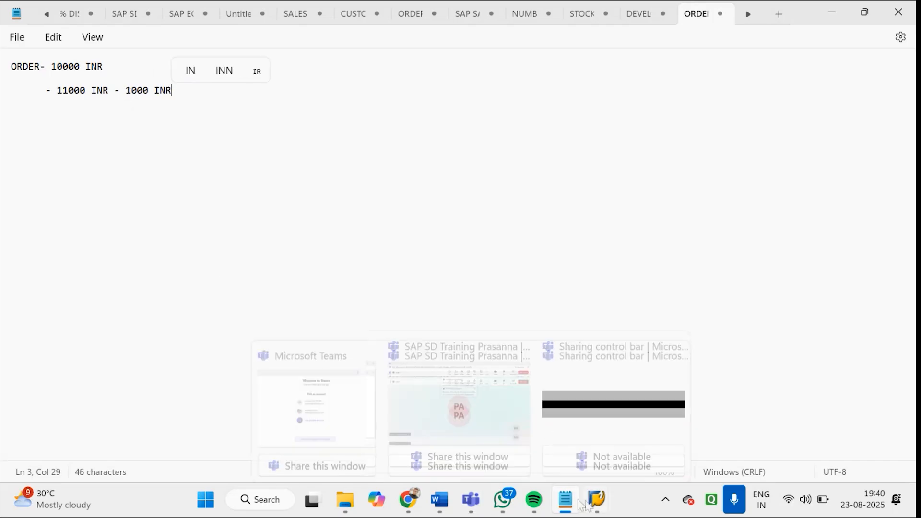
# Switch to the Word notes on delivery and billing types and review the RE and cancellation credit memo entries in the billing document types table
pyautogui.moveTo(598, 500)
pyautogui.moveTo(439, 500)
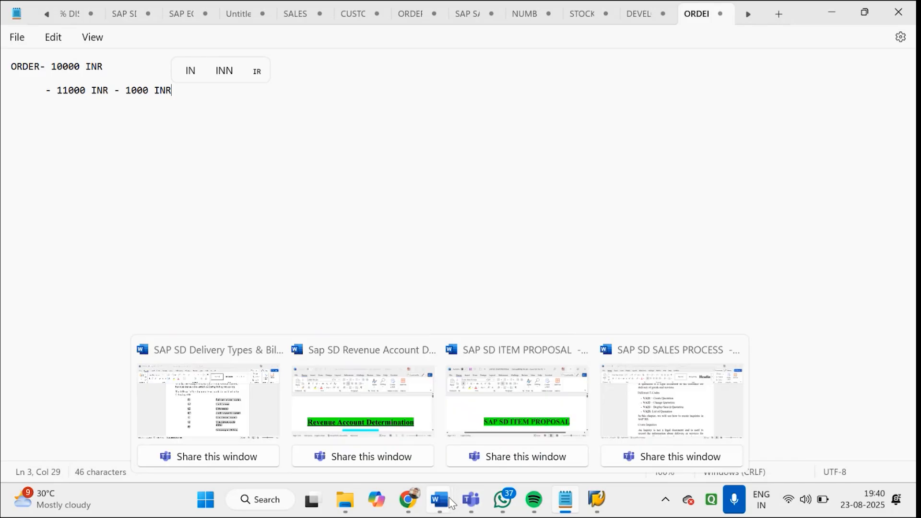
pyautogui.click(281, 408)
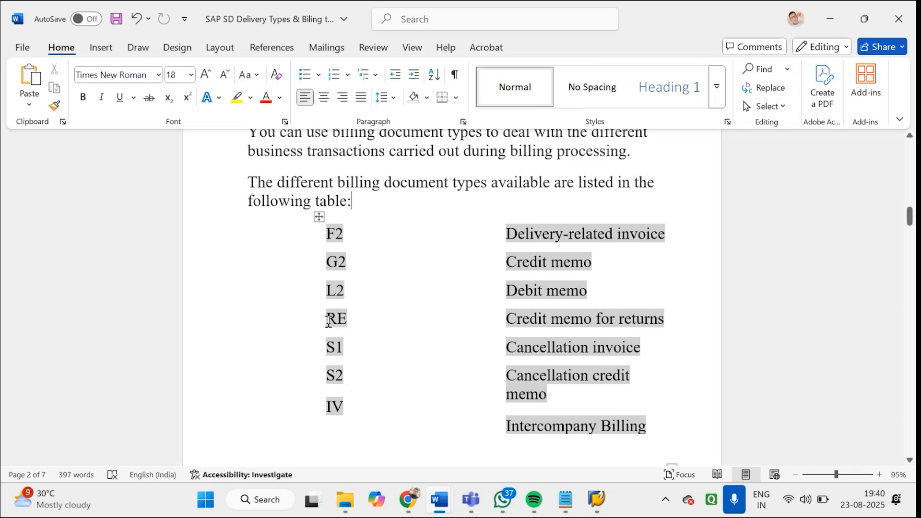
pyautogui.moveTo(329, 321); pyautogui.dragTo(373, 318)
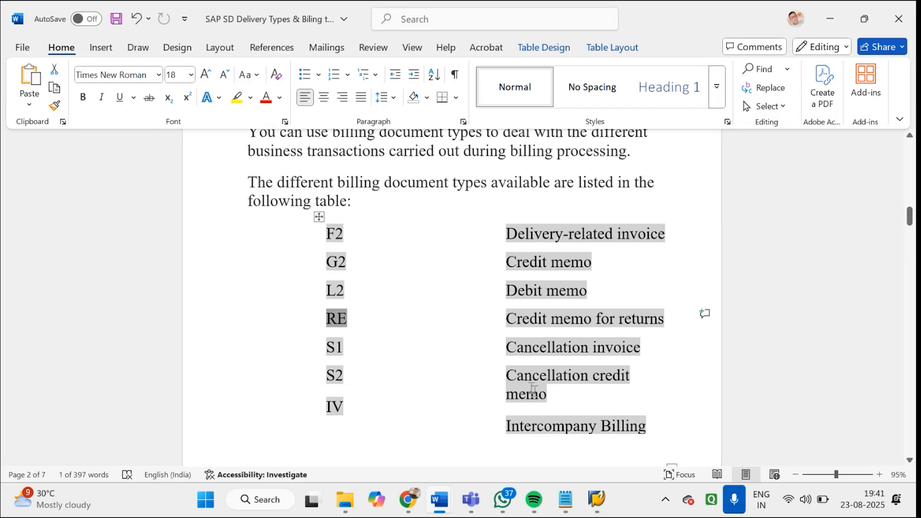
pyautogui.click(558, 396)
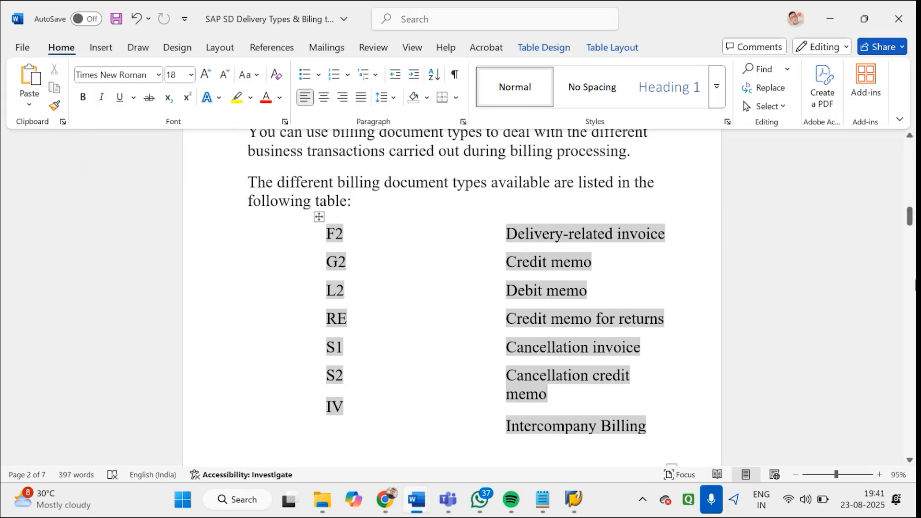
# Review the billing document type controls for number range, transfer status and account assignment procedure, up to the VOFA configuration section
pyautogui.moveTo(910, 218); pyautogui.dragTo(911, 250)
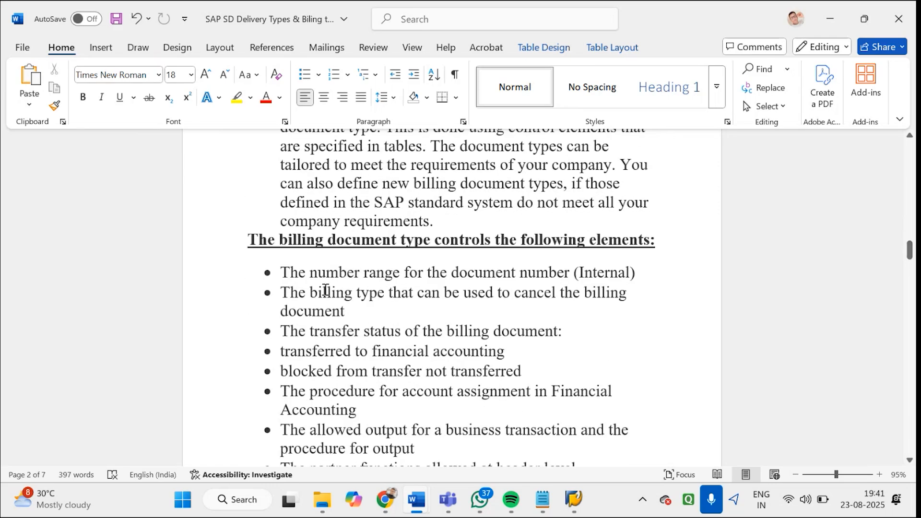
pyautogui.moveTo(282, 273); pyautogui.dragTo(650, 276)
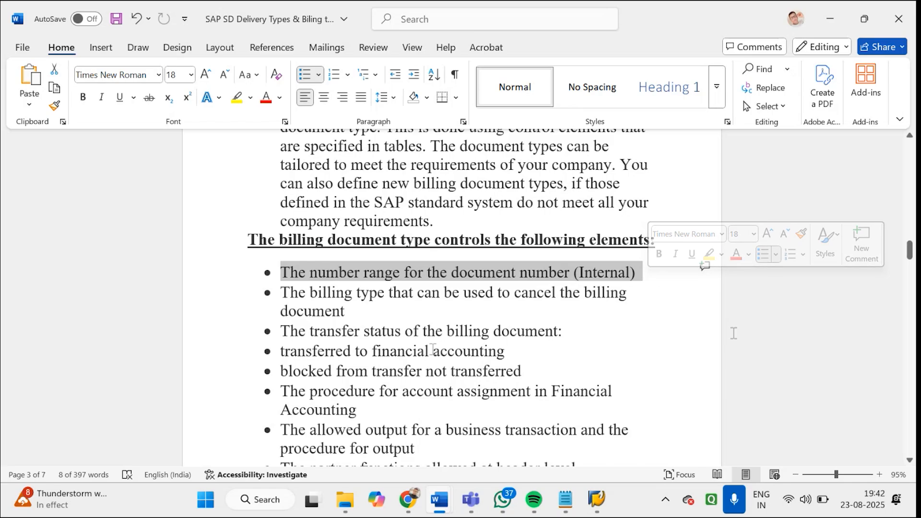
pyautogui.moveTo(513, 351); pyautogui.dragTo(343, 339)
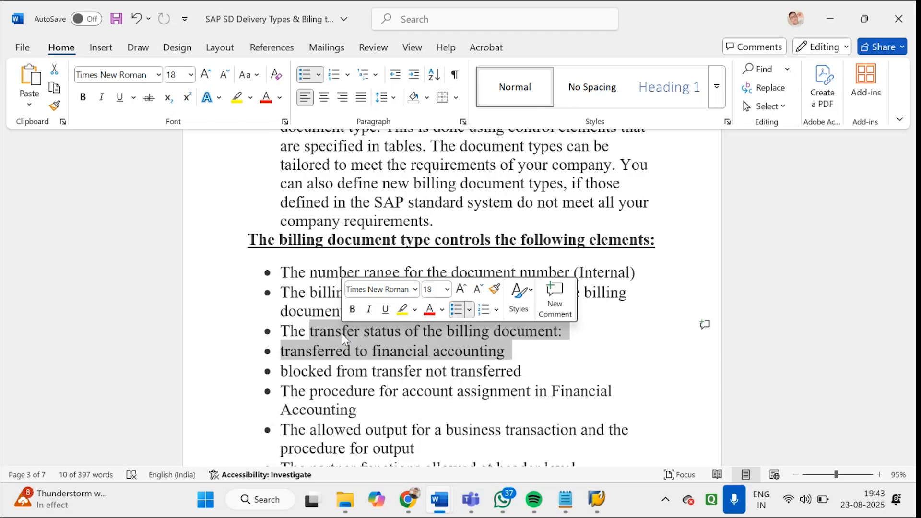
pyautogui.moveTo(287, 395); pyautogui.dragTo(372, 403)
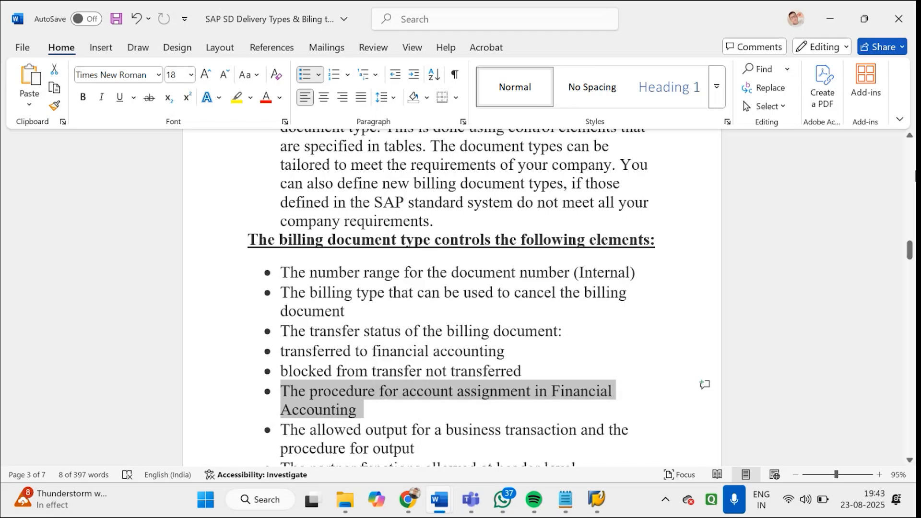
pyautogui.moveTo(911, 259); pyautogui.dragTo(911, 292)
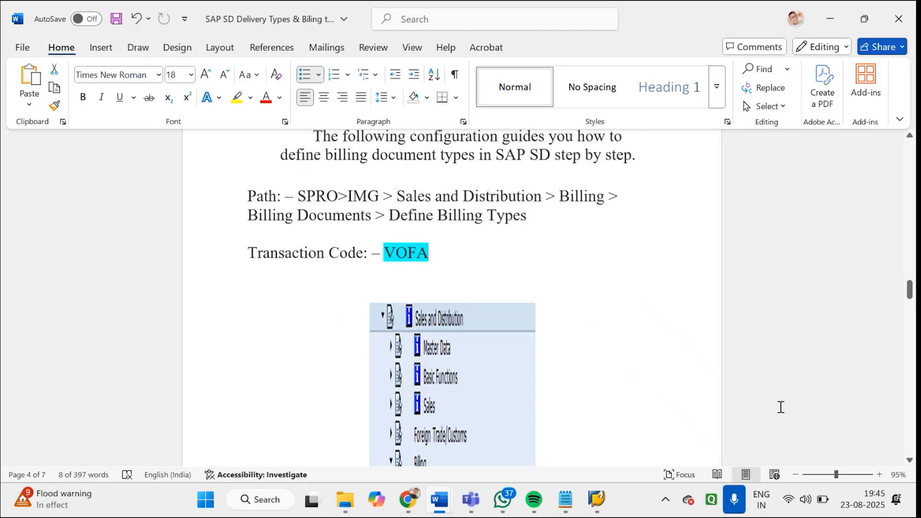
# Switch to the SAP sales order types session, return to Easy Access and open the billing types overview with transaction VOFA
pyautogui.click(605, 503)
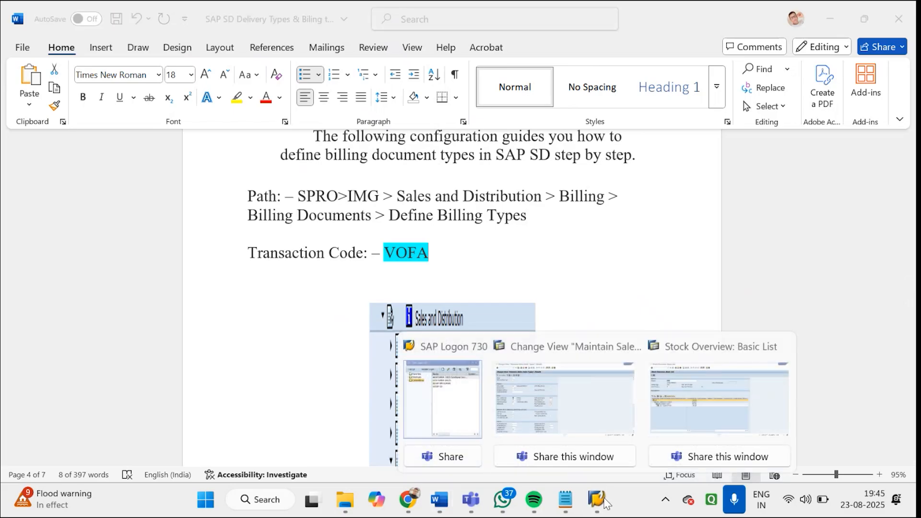
pyautogui.click(583, 407)
pyautogui.click(177, 37)
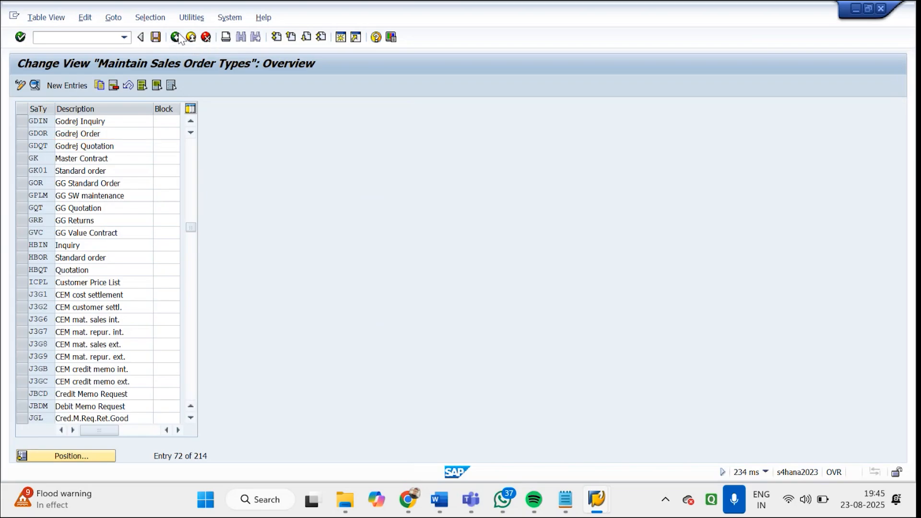
pyautogui.click(177, 37)
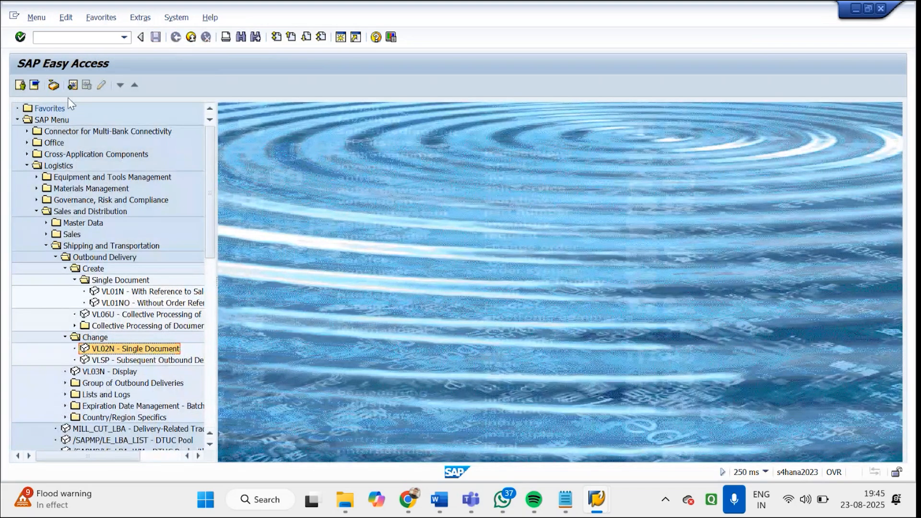
pyautogui.click(81, 39)
pyautogui.write('VOFA')
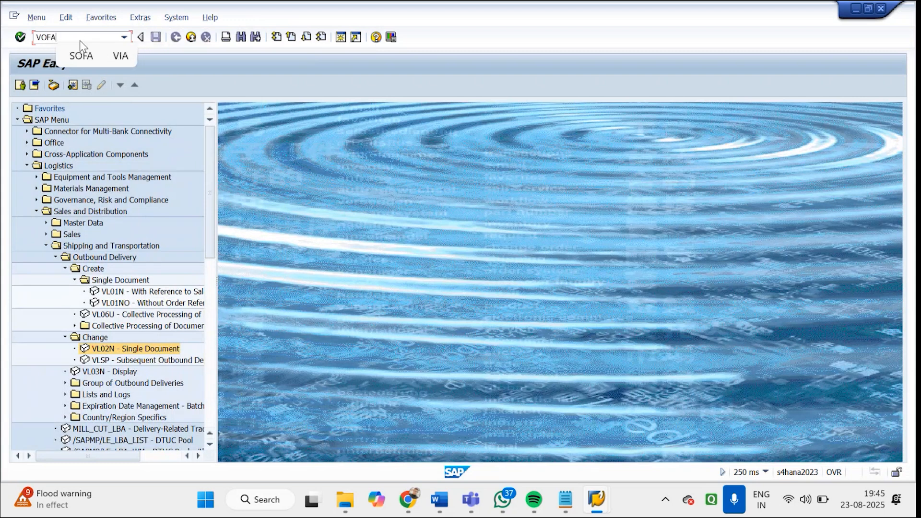
pyautogui.press('Return')
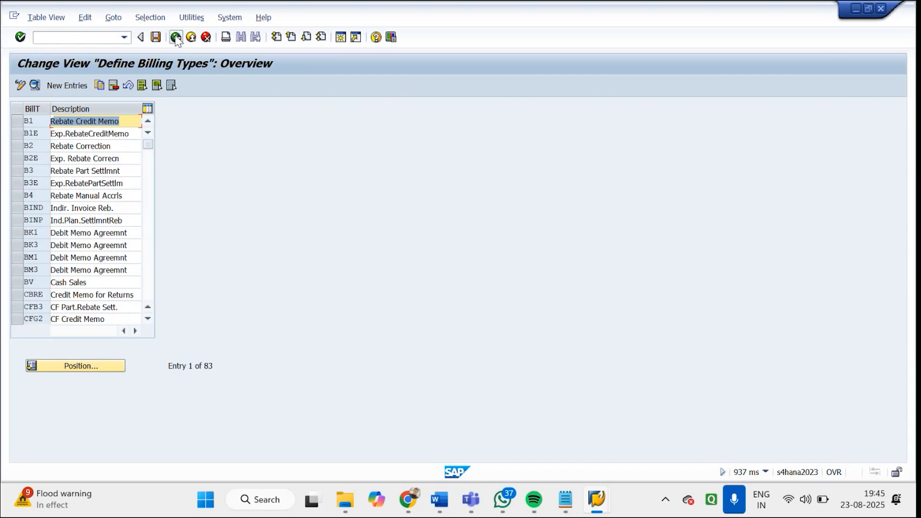
# Leave the billing types overview and open the SAP Reference IMG through transaction SPRO
pyautogui.click(176, 37)
pyautogui.click(61, 38)
pyautogui.write('SPRO')
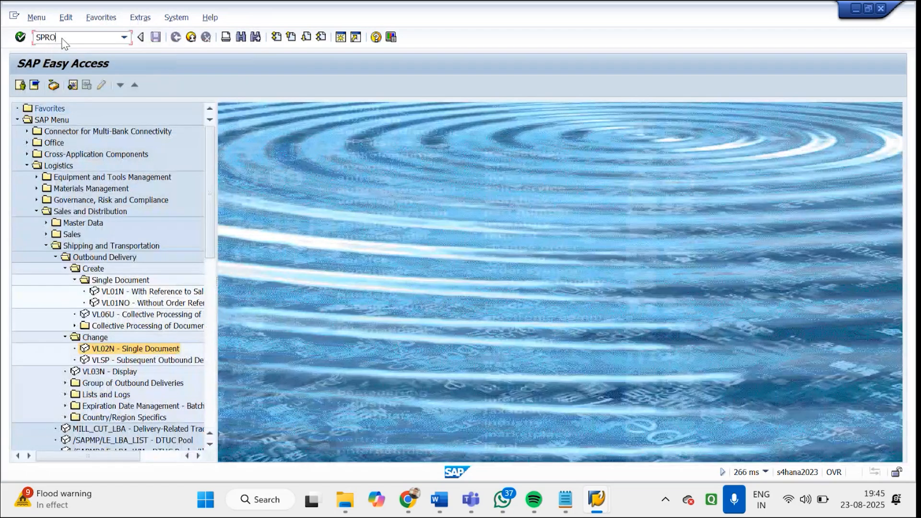
pyautogui.press('Return')
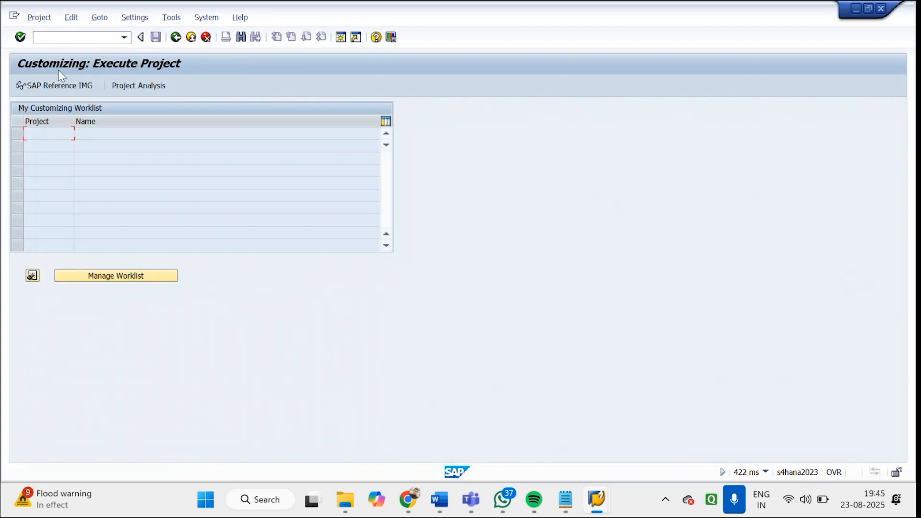
pyautogui.click(54, 88)
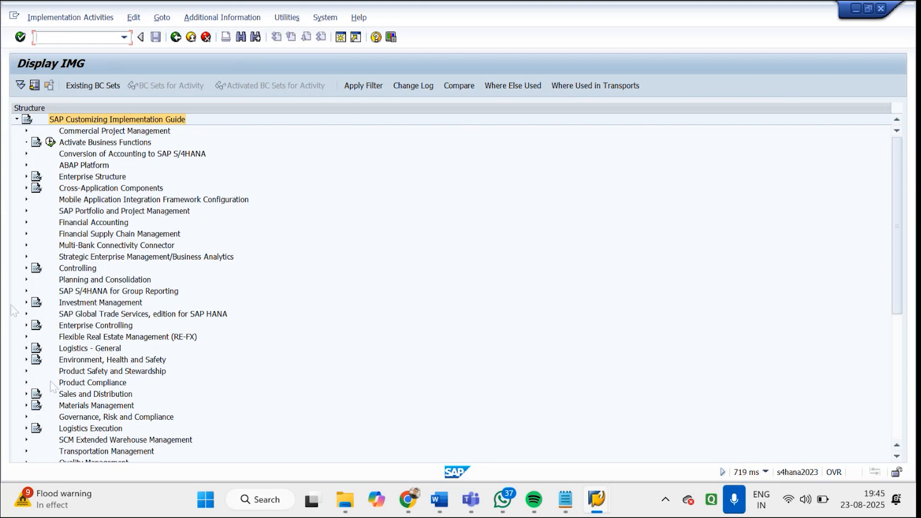
# Expand Sales and Distribution > Billing > Billing Documents in the IMG and execute the activity Define Billing Types for Sales
pyautogui.click(26, 394)
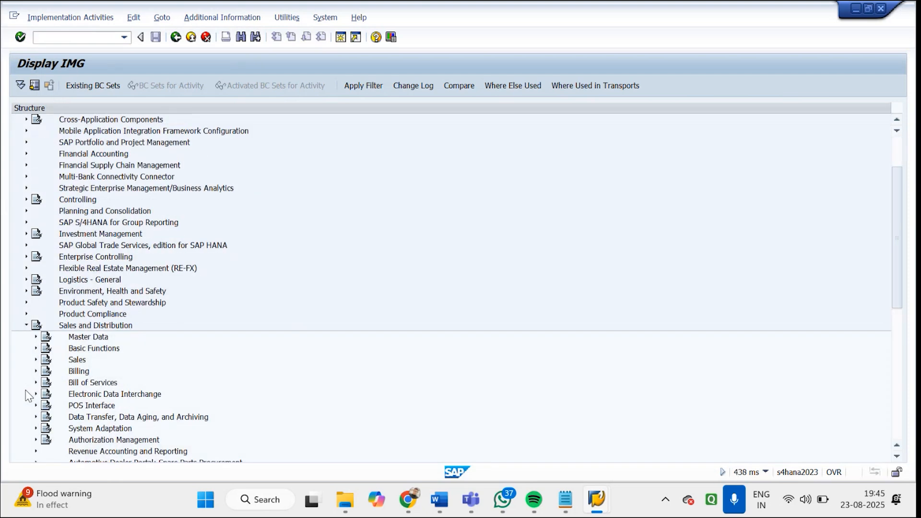
pyautogui.click(77, 372)
pyautogui.click(37, 372)
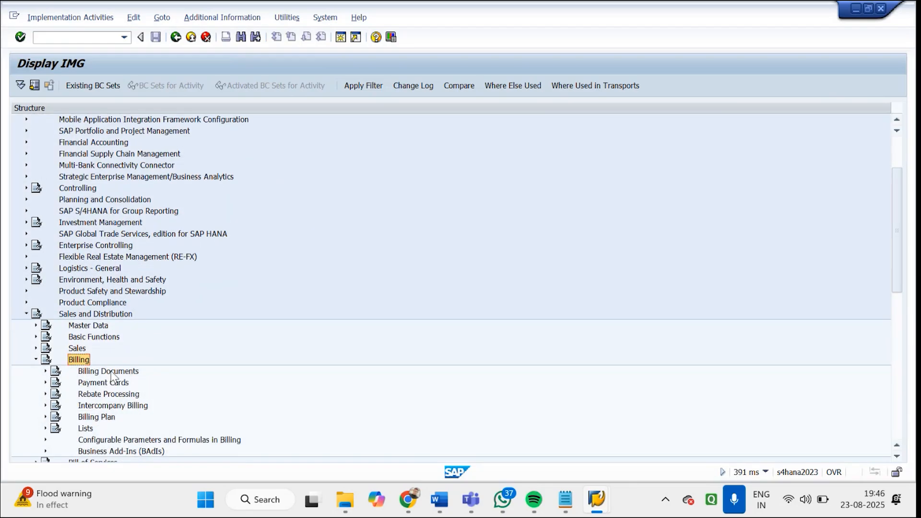
pyautogui.click(113, 372)
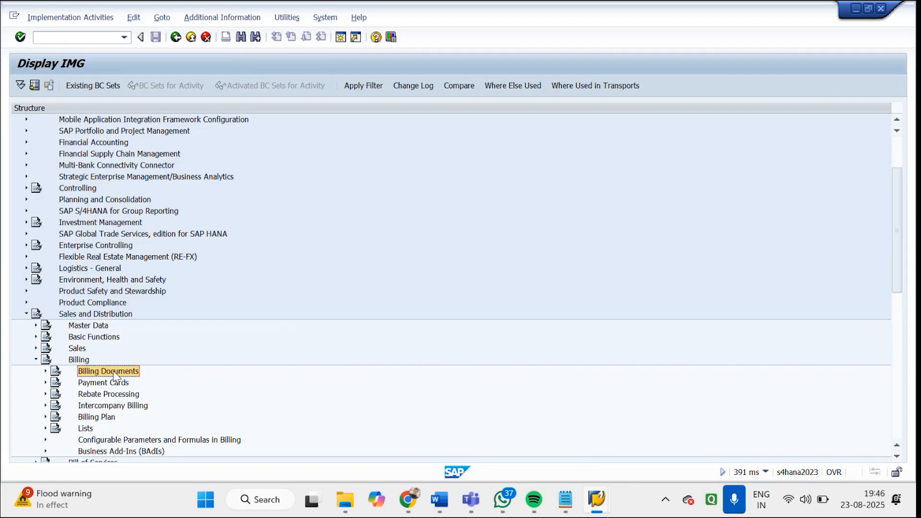
pyautogui.click(45, 372)
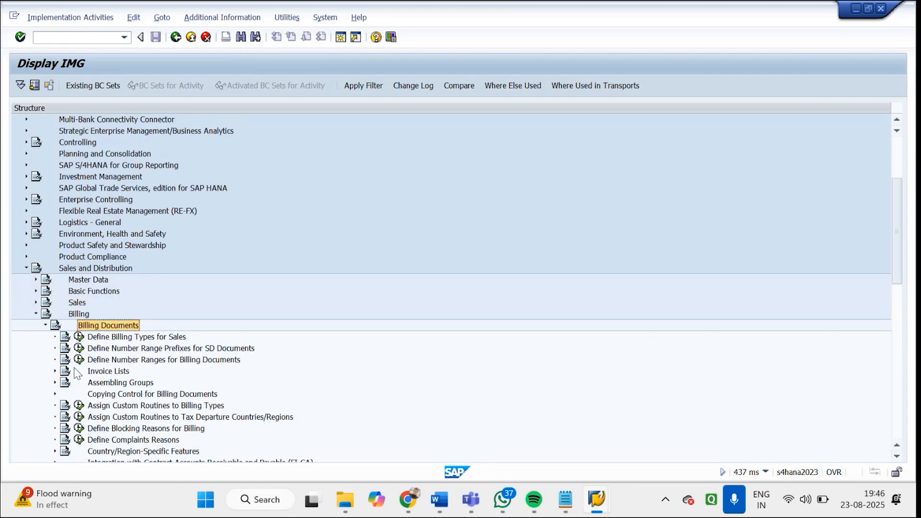
pyautogui.click(139, 339)
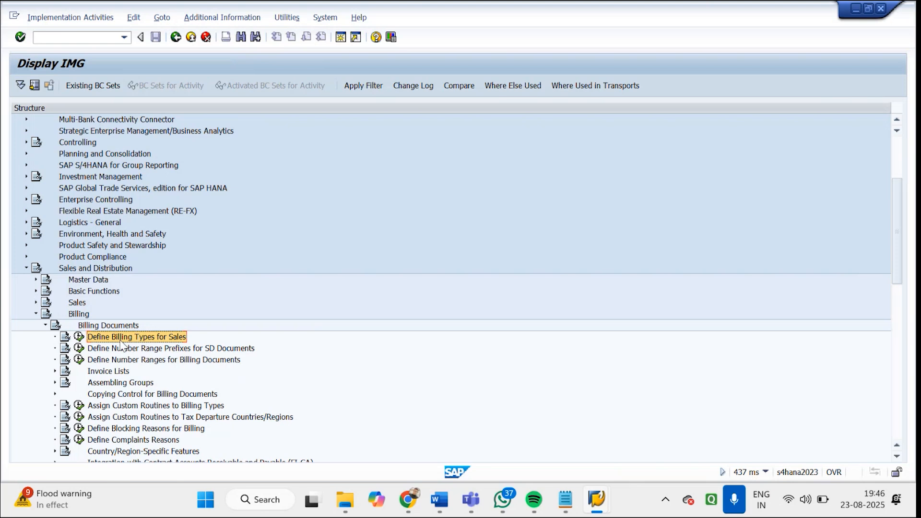
pyautogui.click(79, 337)
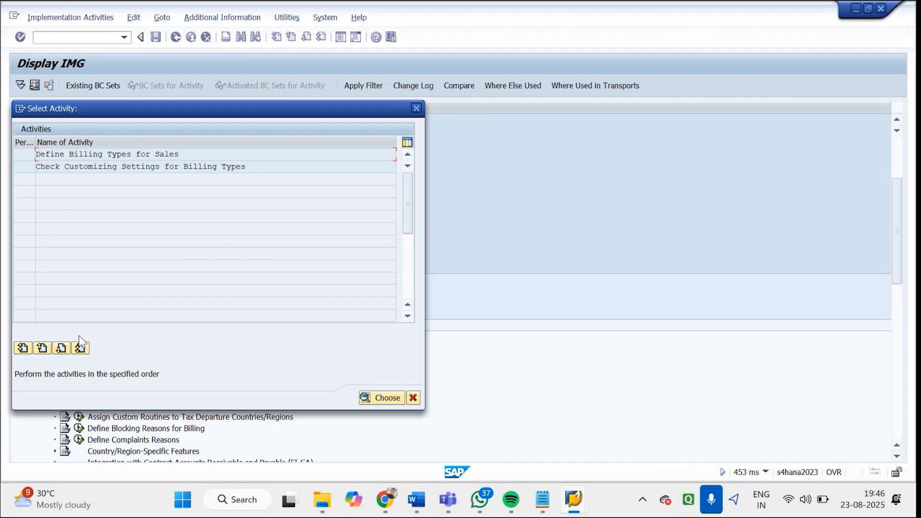
pyautogui.doubleClick(110, 158)
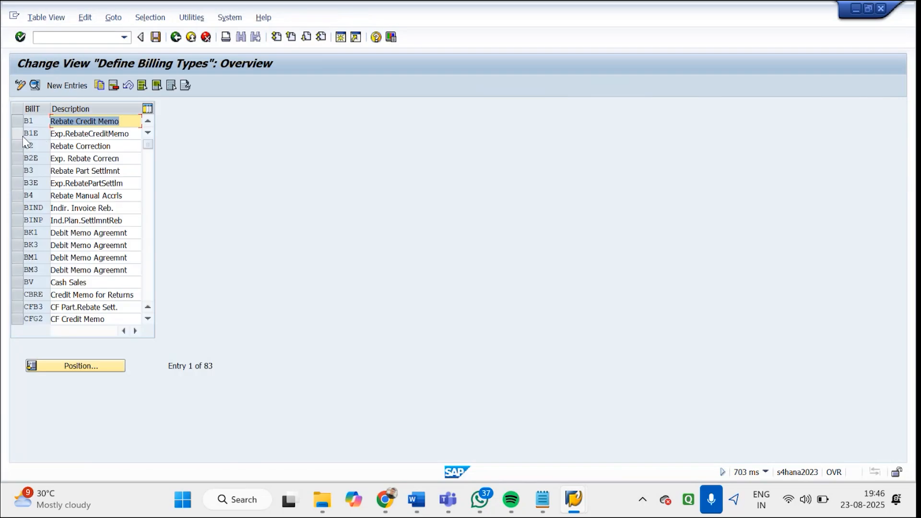
# Copy the standard billing type F2 (Invoice) as ZGF2 and mark the new entry as relevant for copying control
pyautogui.click(150, 259)
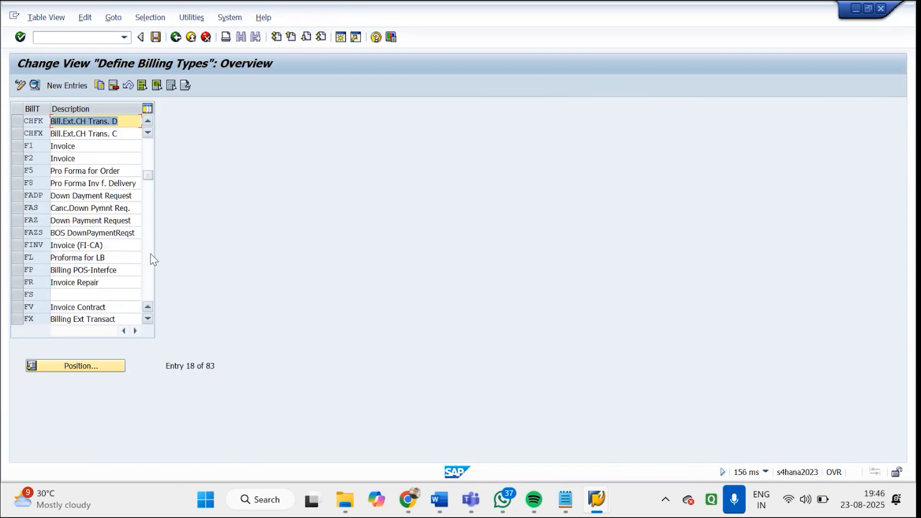
pyautogui.click(16, 158)
pyautogui.doubleClick(74, 157)
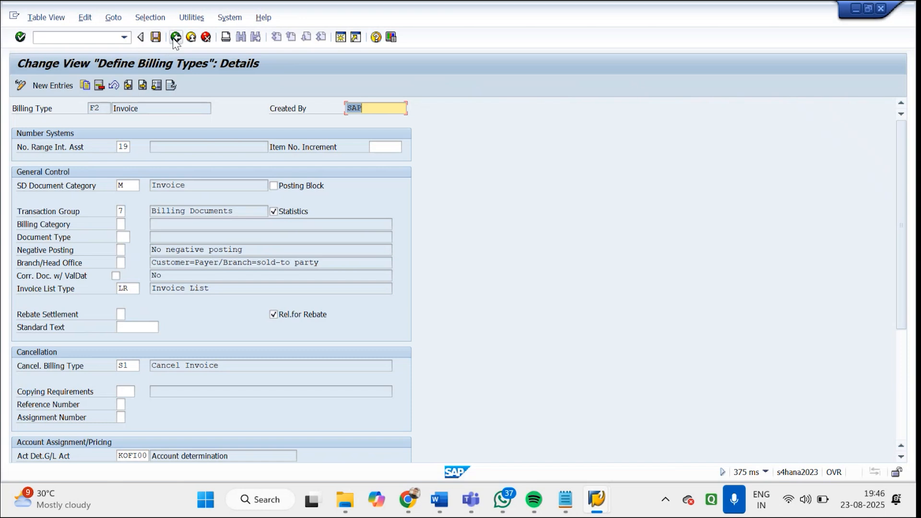
pyautogui.click(85, 87)
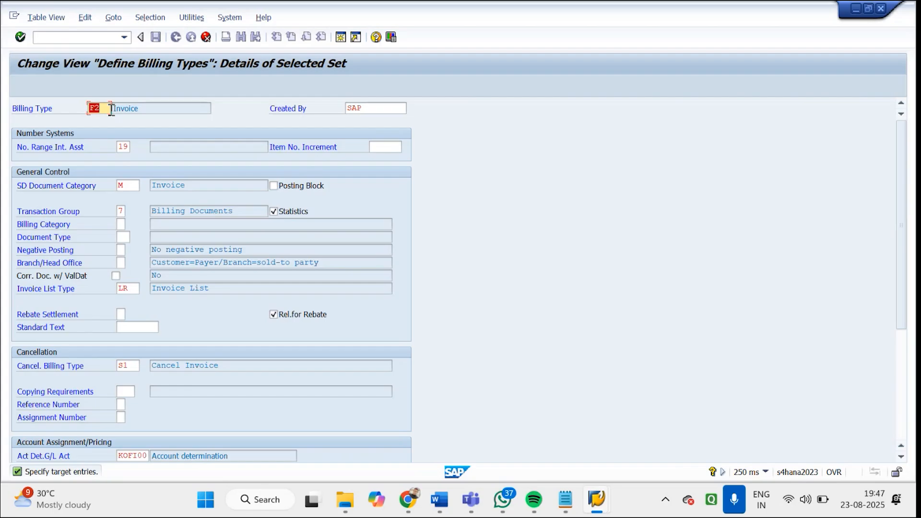
pyautogui.write('ZGF2')
pyautogui.press('Return')
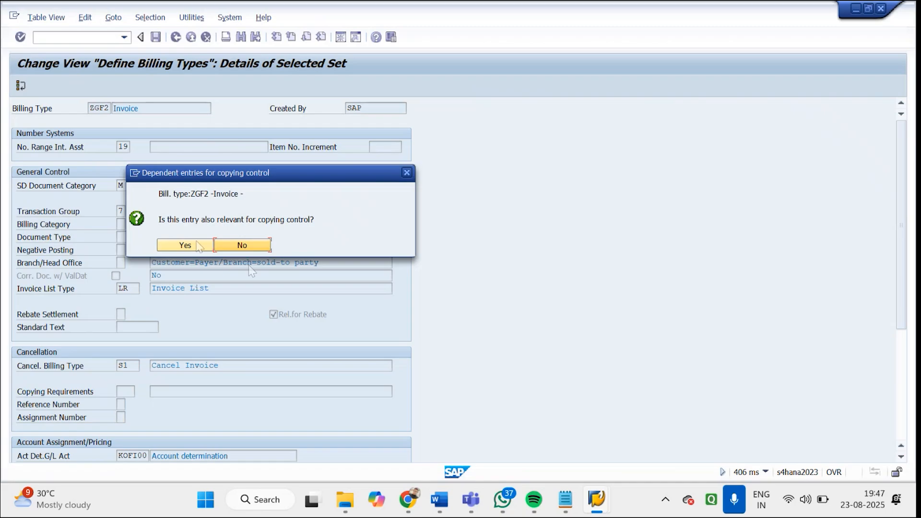
pyautogui.click(196, 245)
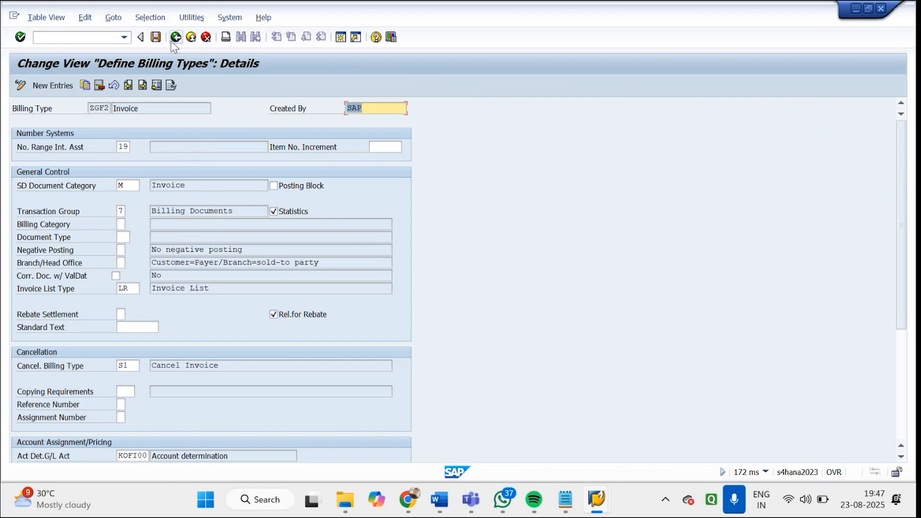
# Save billing type ZGF2 to the customizing request and accept the dependent entries for tables TVCPF and TVFSP
pyautogui.click(157, 38)
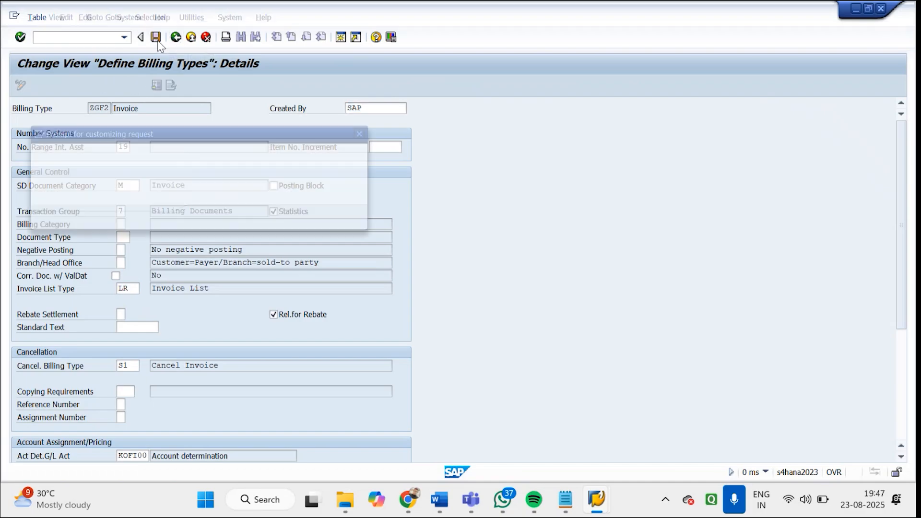
pyautogui.click(207, 217)
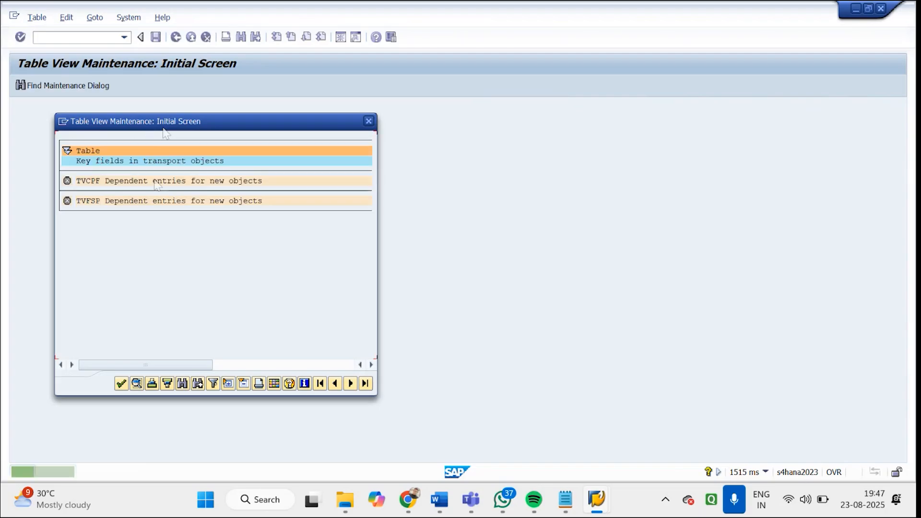
pyautogui.click(122, 386)
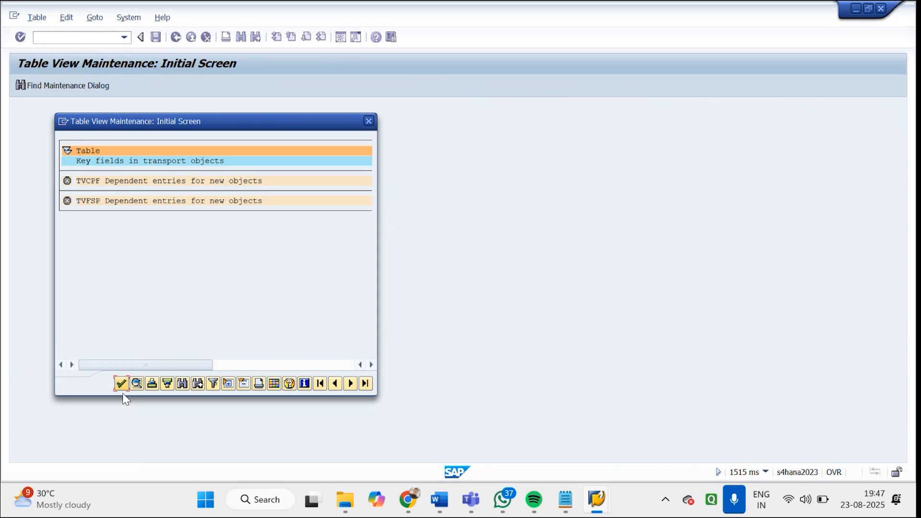
pyautogui.click(119, 383)
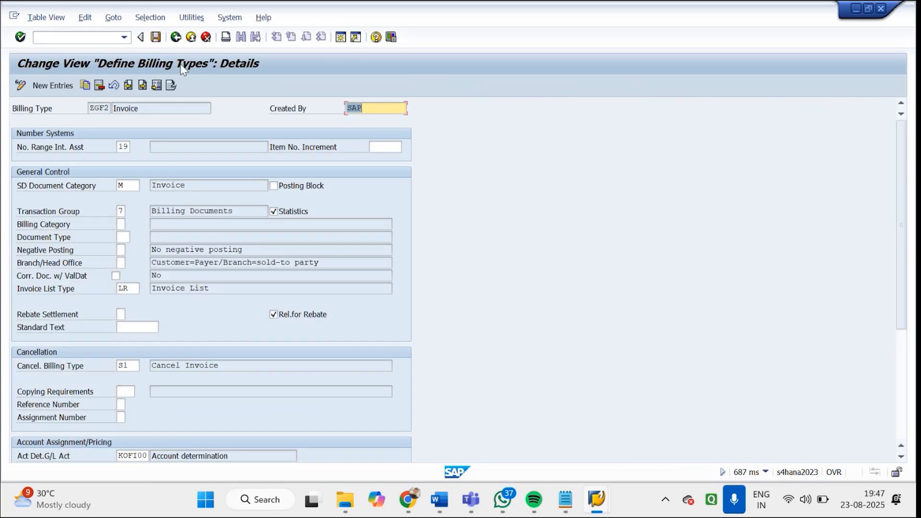
# Return to the billing types overview, change the description of ZGF2 to "Godrej Invoice" and save the entry
pyautogui.click(177, 39)
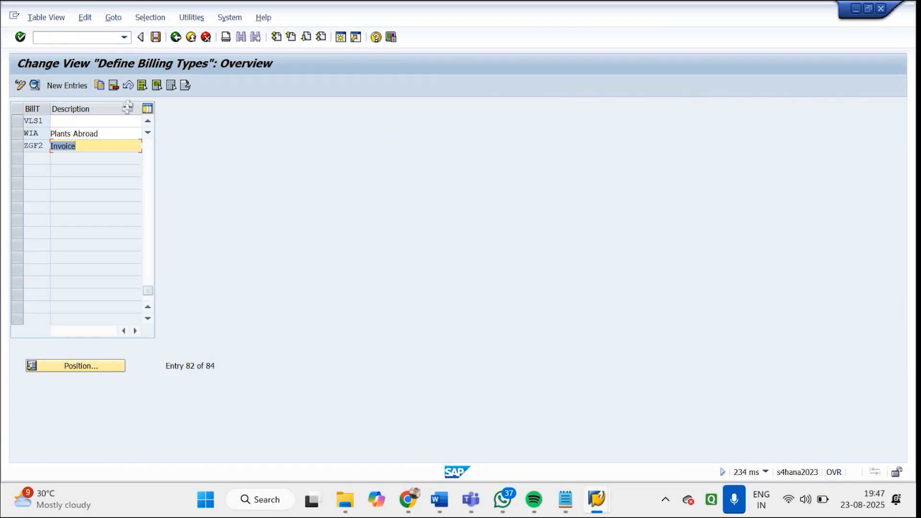
pyautogui.write('GO')
pyautogui.press('BackSpace')
pyautogui.write('o')
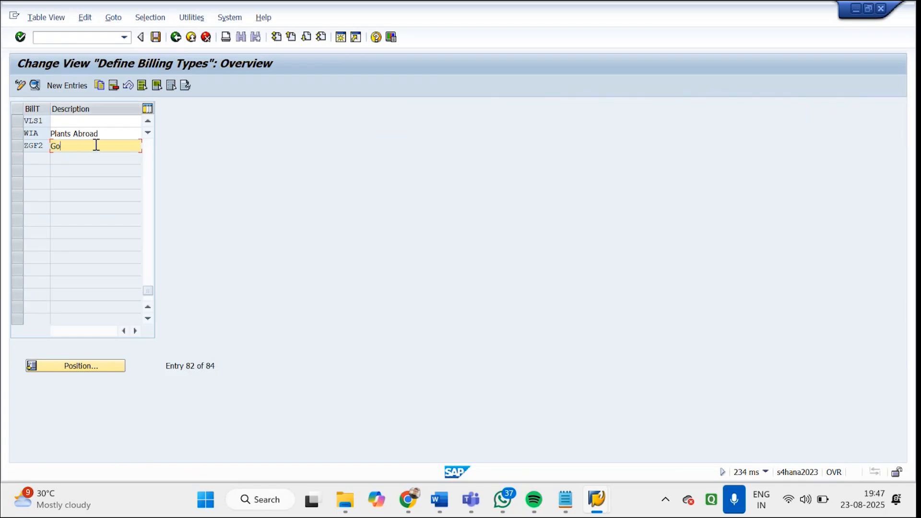
pyautogui.write('drej Invoice')
pyautogui.press('Return')
pyautogui.click(153, 40)
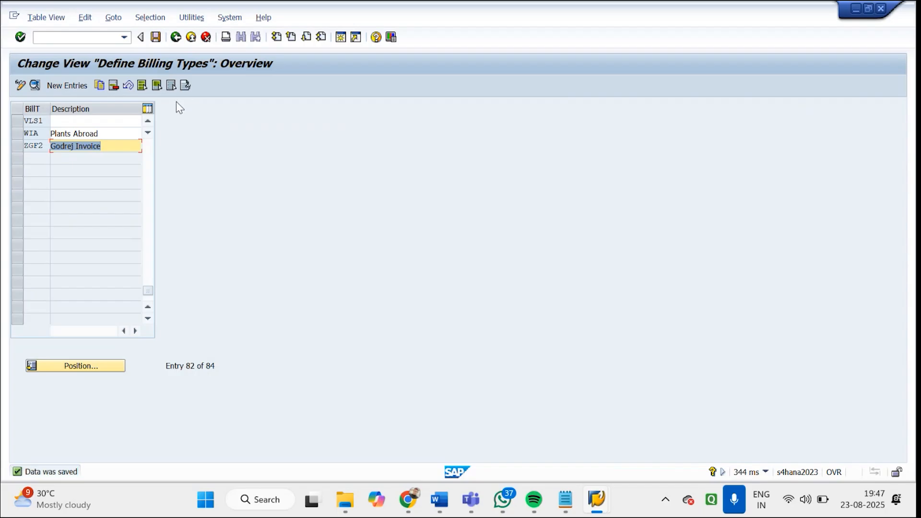
# Switch to the Stock Overview session and open the sales order types maintenance with /nvov8
pyautogui.moveTo(597, 500)
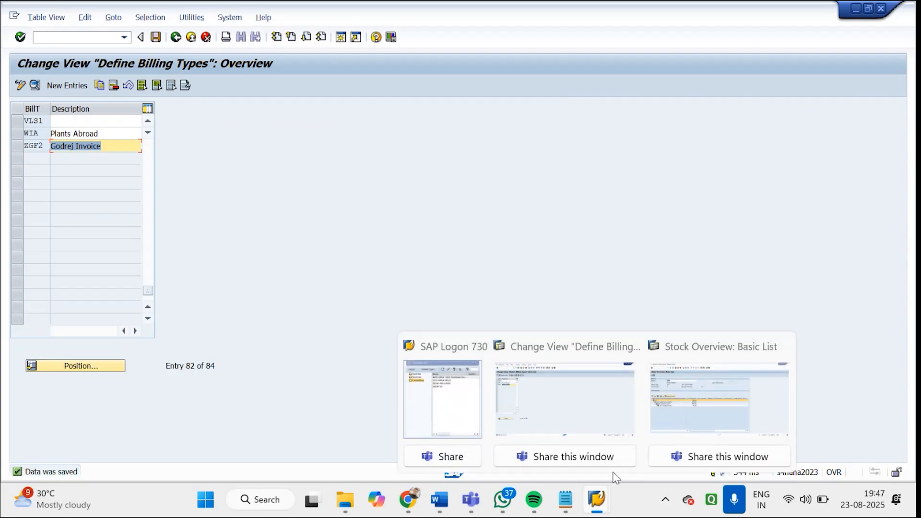
pyautogui.click(671, 397)
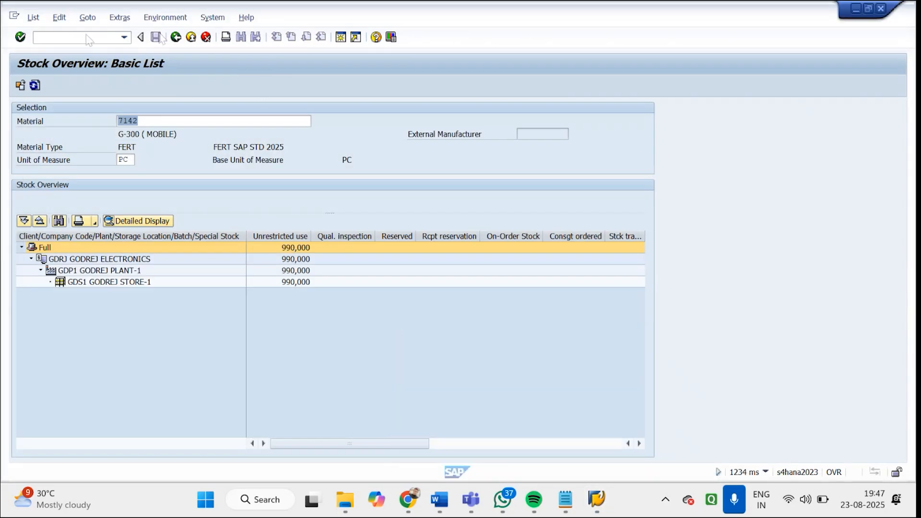
pyautogui.click(87, 36)
pyautogui.write('/nvov8')
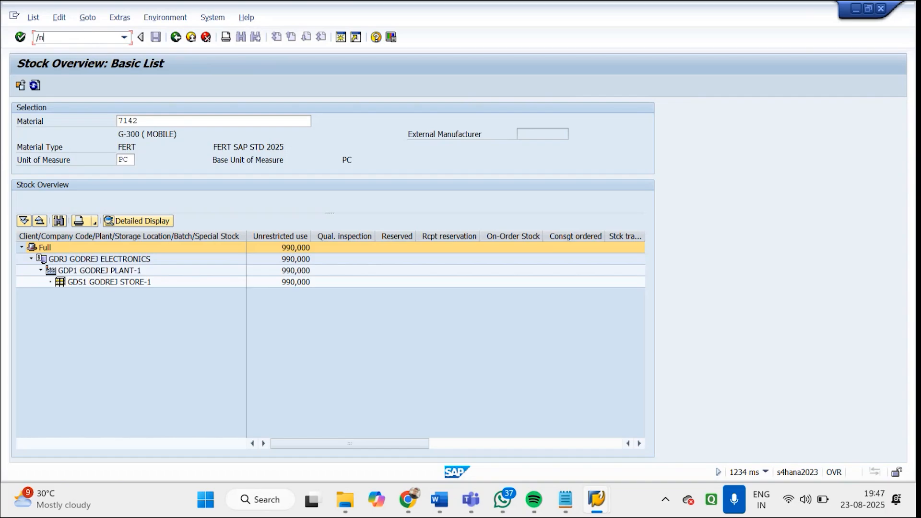
pyautogui.press('Return')
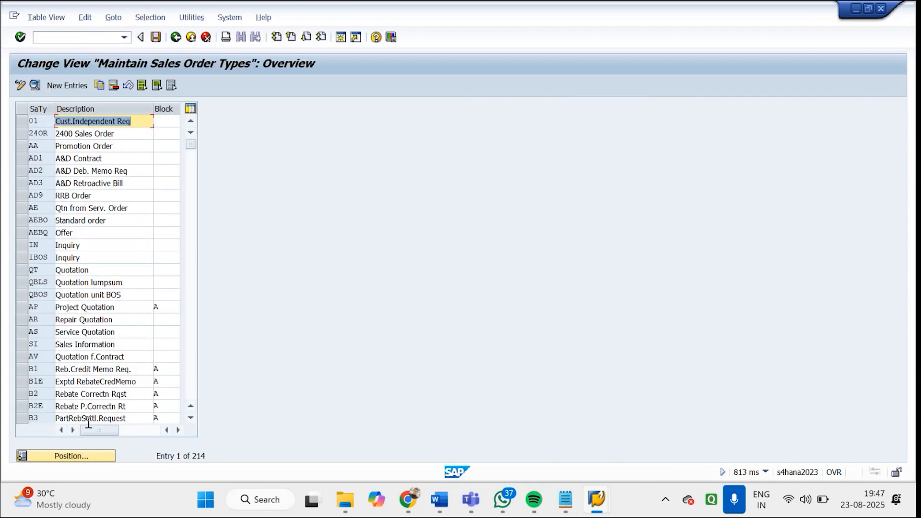
# Position the sales order types list at GD and open the details of GDOR (Godrej Order)
pyautogui.click(99, 457)
pyautogui.write('GD')
pyautogui.press('Return')
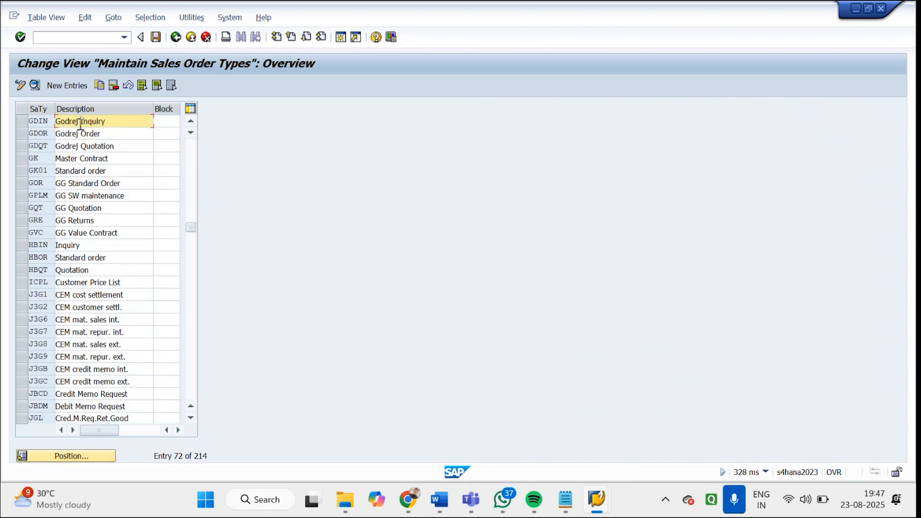
pyautogui.doubleClick(78, 133)
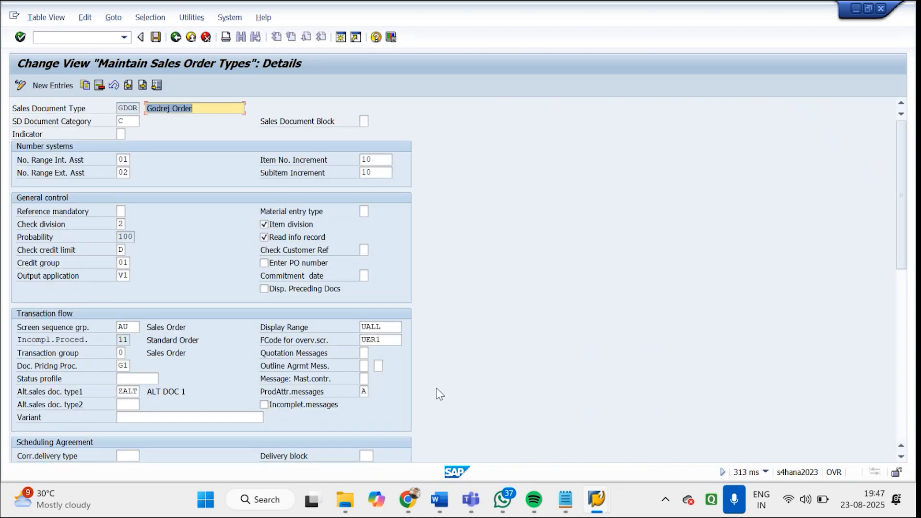
# Set the delivery-related billing type of sales order type GDOR to ZGF2 (Godrej Invoice) from the list of possible values
pyautogui.scroll(-9, 437, 387)
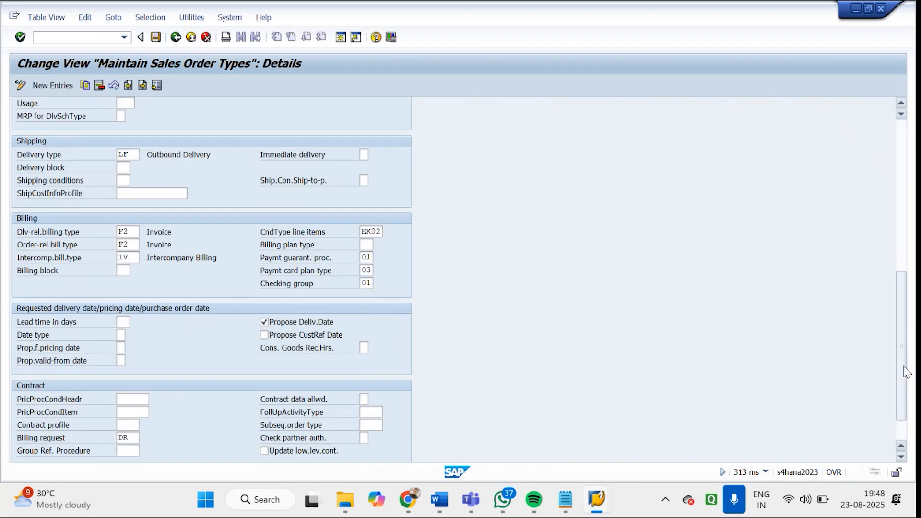
pyautogui.click(128, 231)
pyautogui.click(142, 232)
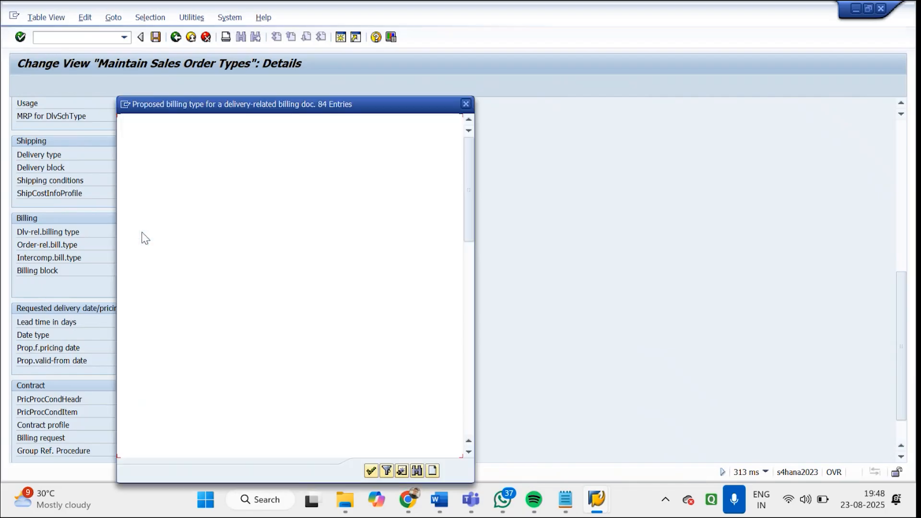
pyautogui.moveTo(472, 222); pyautogui.dragTo(482, 434)
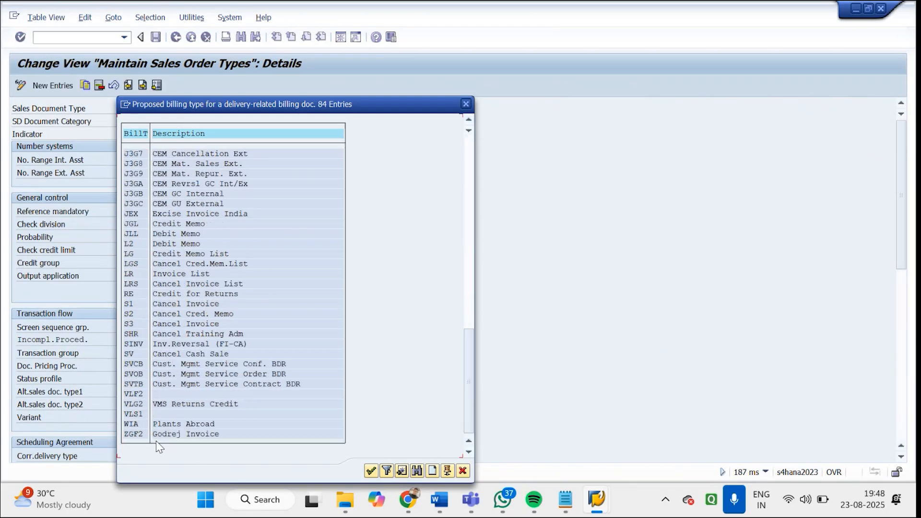
pyautogui.doubleClick(138, 434)
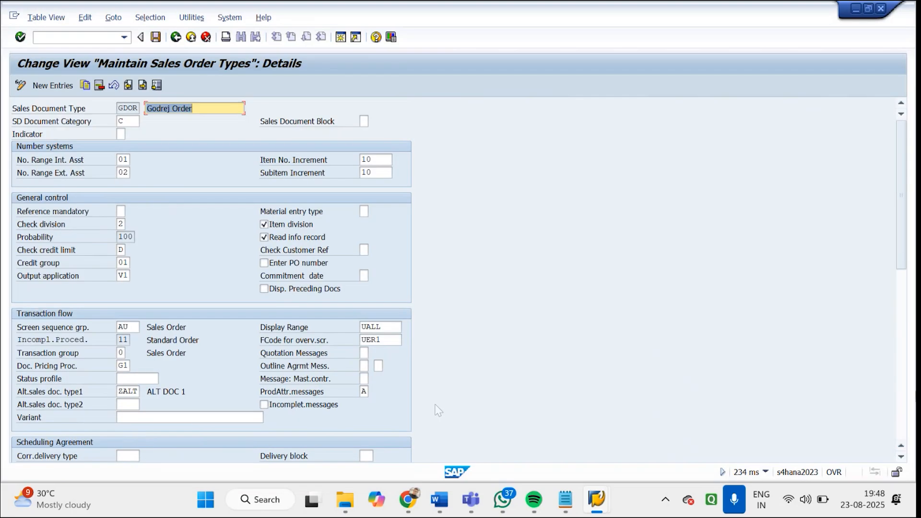
pyautogui.click(905, 384)
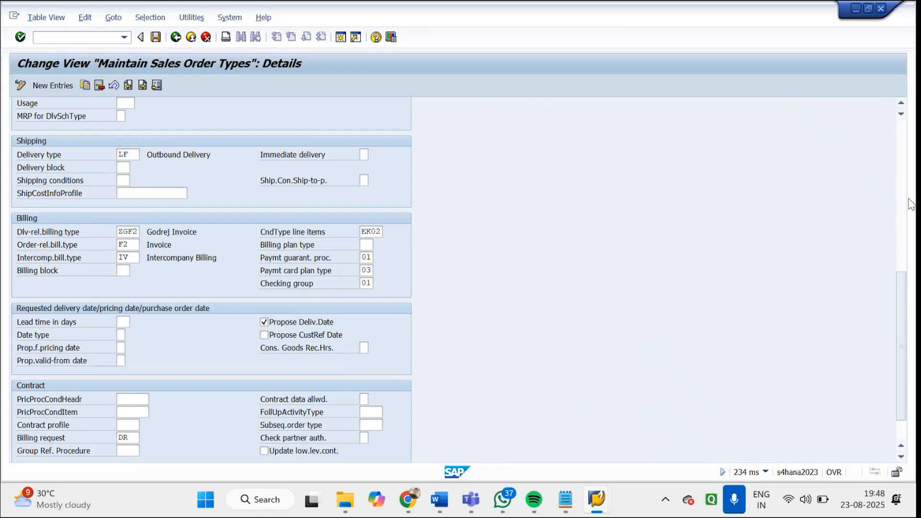
# Clear the first alternative sales document type of GDOR and save the order type to the LTIT Company customizing request
pyautogui.scroll(5, 67, 408)
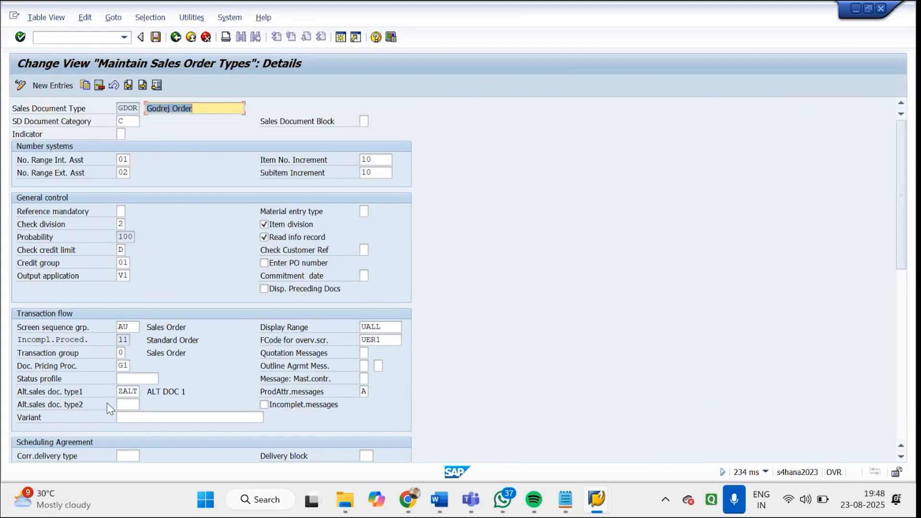
pyautogui.moveTo(119, 388); pyautogui.dragTo(183, 381)
pyautogui.press('Delete')
pyautogui.press('Return')
pyautogui.click(155, 37)
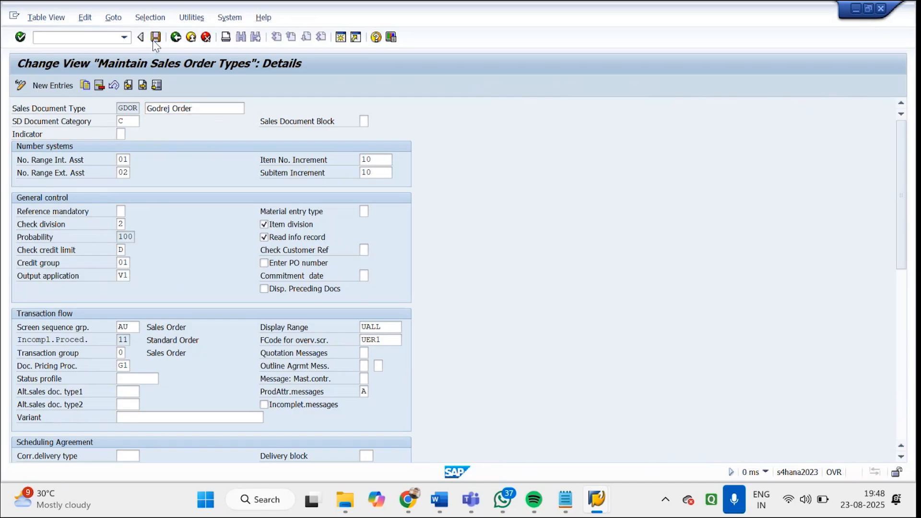
pyautogui.click(287, 222)
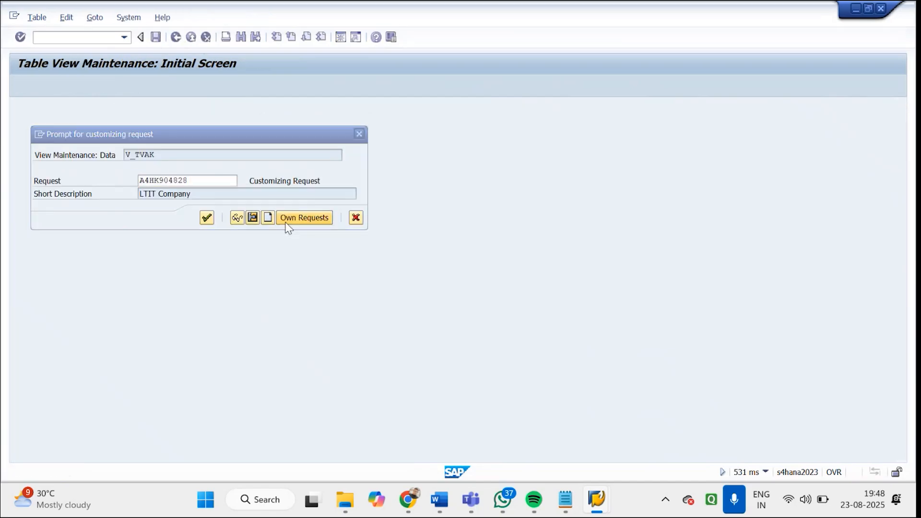
pyautogui.doubleClick(254, 261)
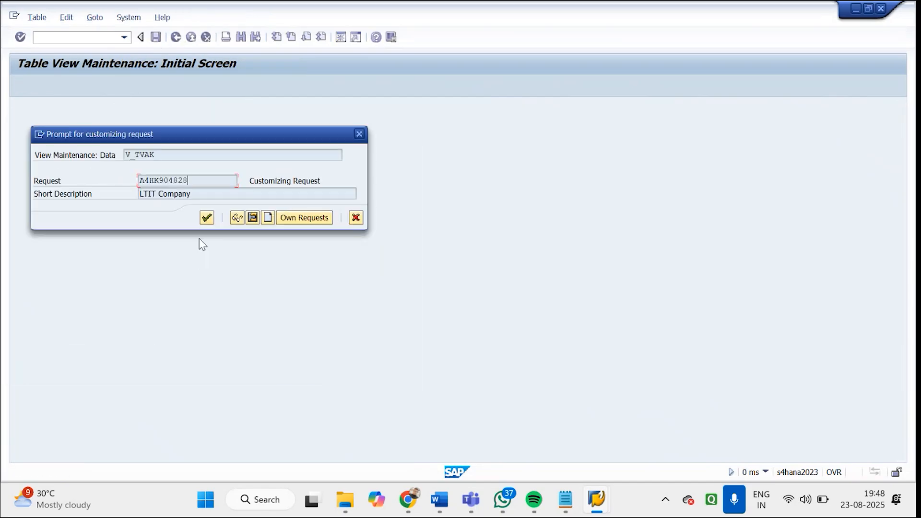
pyautogui.click(206, 219)
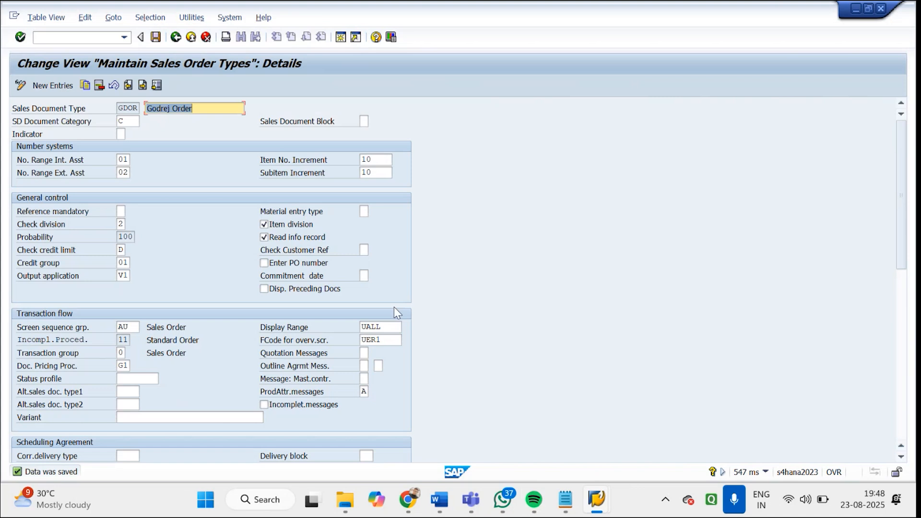
# Leave the sales order type details and overview and return to the SAP Easy Access screen
pyautogui.click(597, 499)
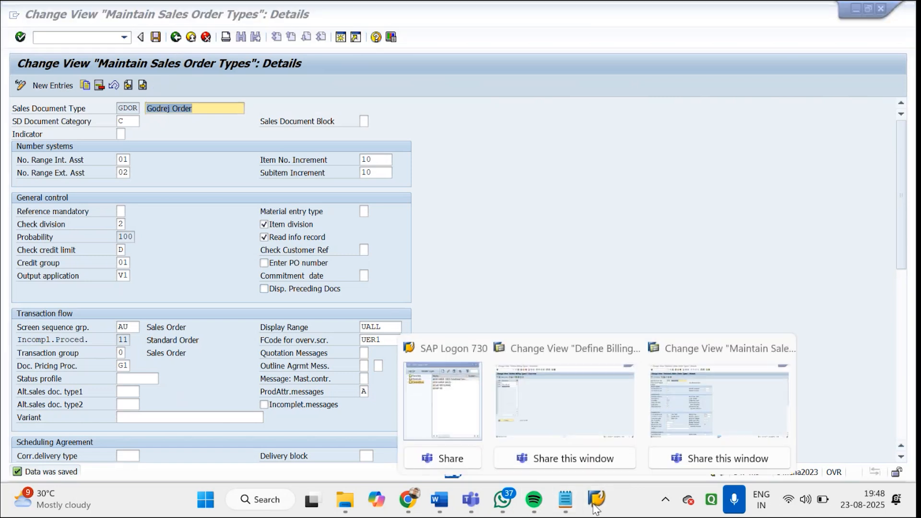
pyautogui.click(663, 401)
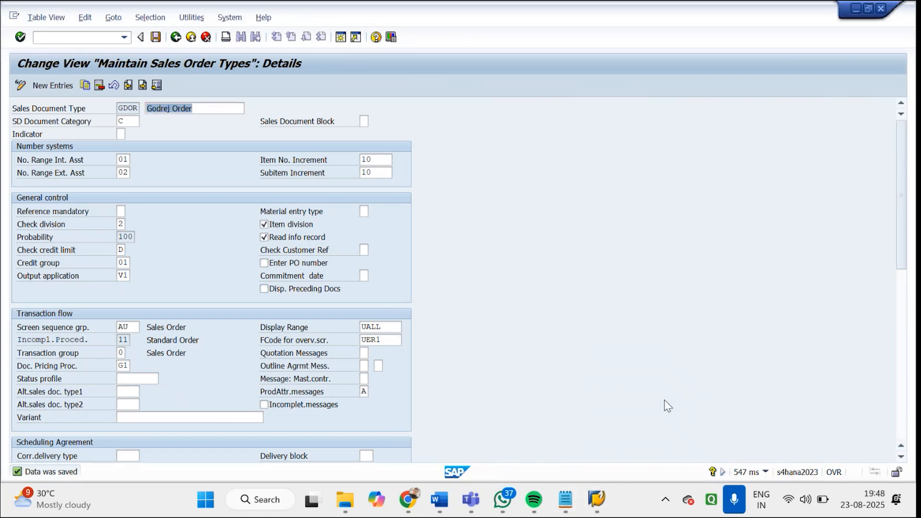
pyautogui.click(176, 37)
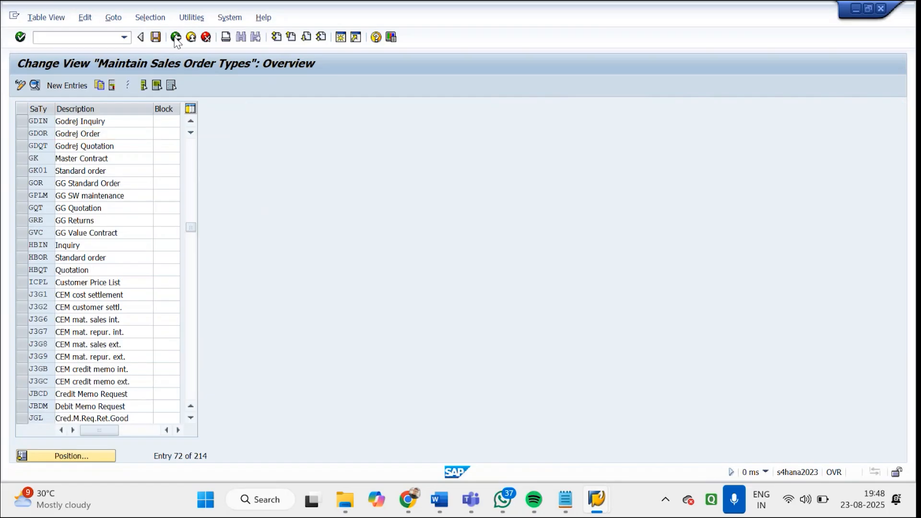
pyautogui.click(176, 37)
# Switch to the billing types session, open the details of ZGF2 and examine its internal number range assignment
pyautogui.click(597, 499)
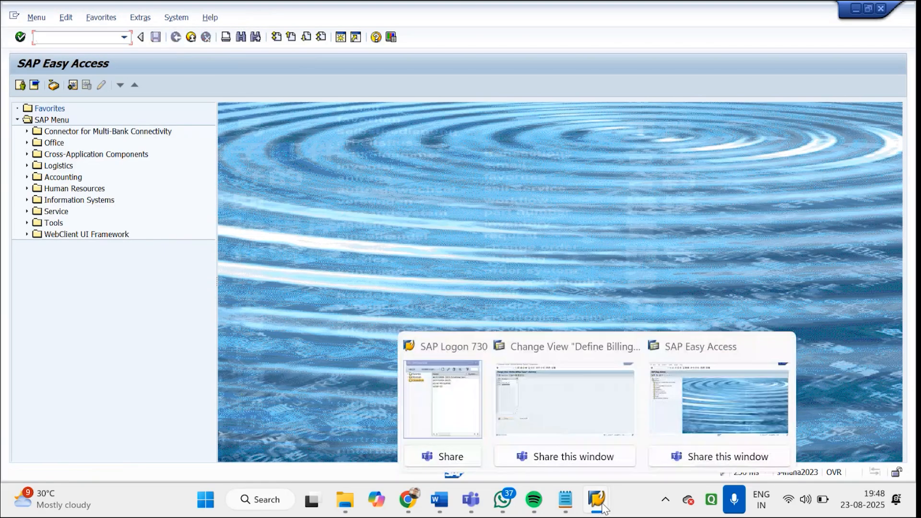
pyautogui.click(566, 411)
pyautogui.click(66, 149)
pyautogui.doubleClick(67, 149)
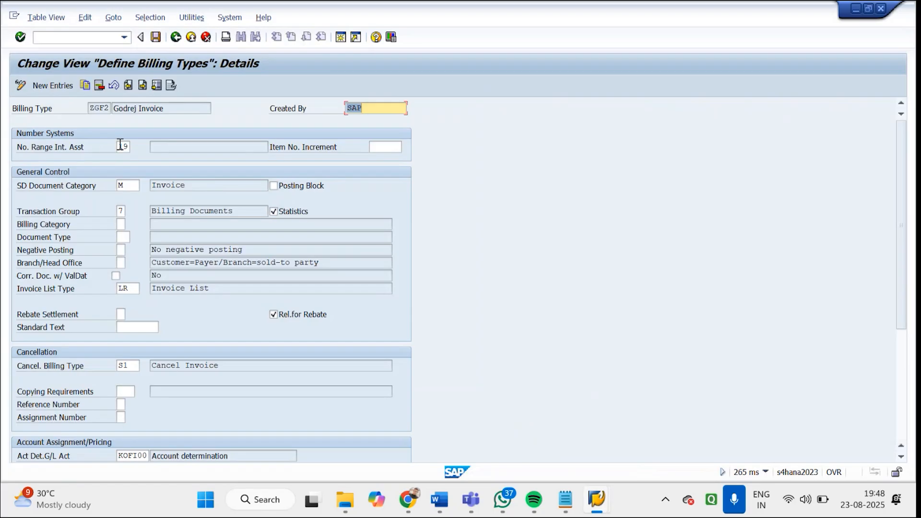
pyautogui.click(123, 147)
pyautogui.doubleClick(123, 147)
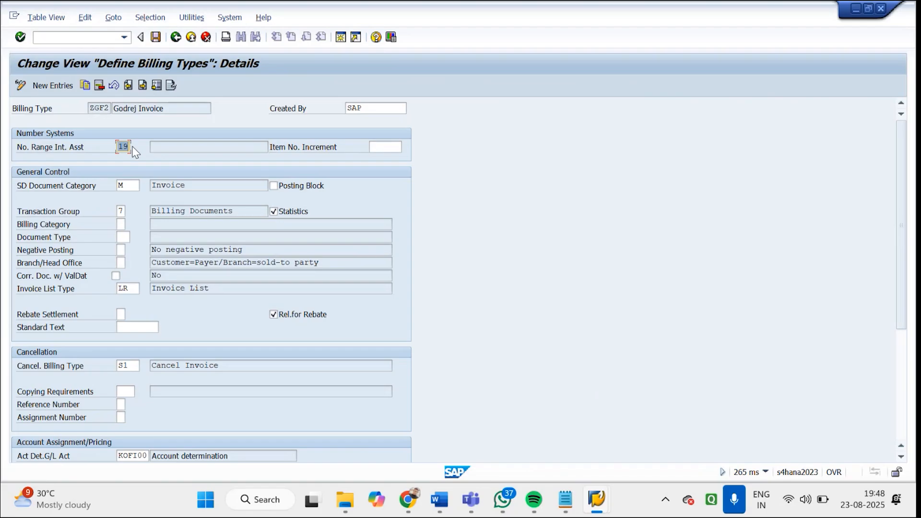
# Return to the IMG, open the number range intervals for billing documents for editing and look up interval 19
pyautogui.click(175, 41)
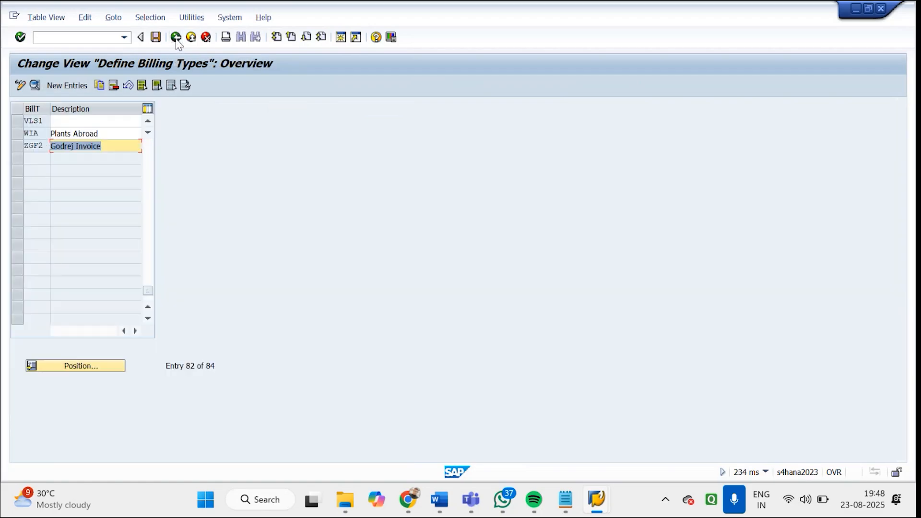
pyautogui.click(176, 37)
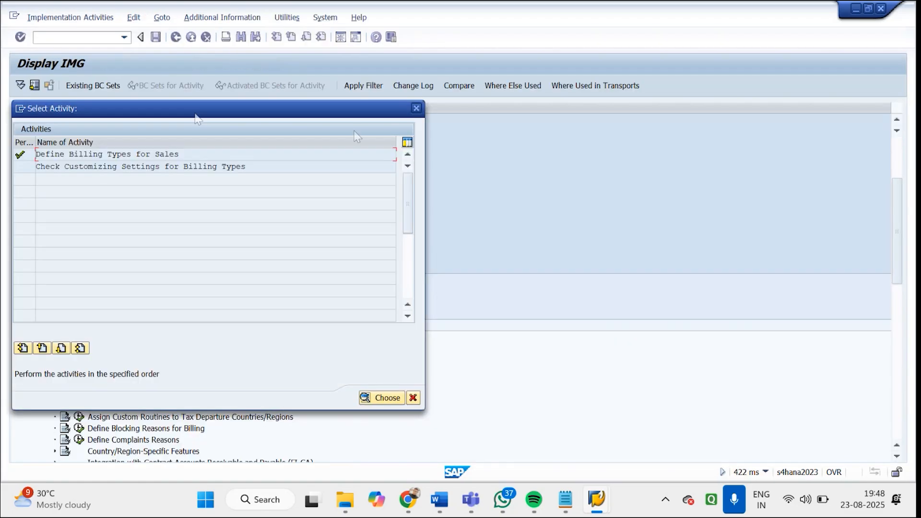
pyautogui.click(416, 108)
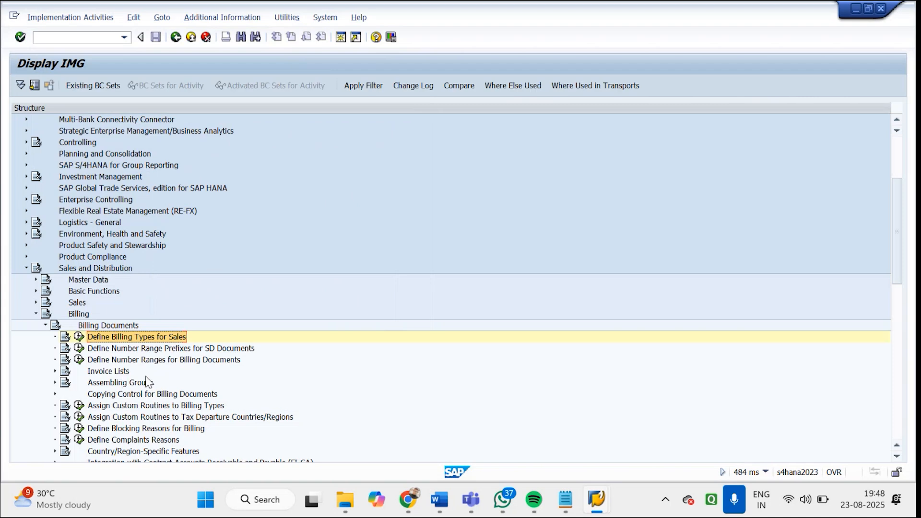
pyautogui.click(153, 361)
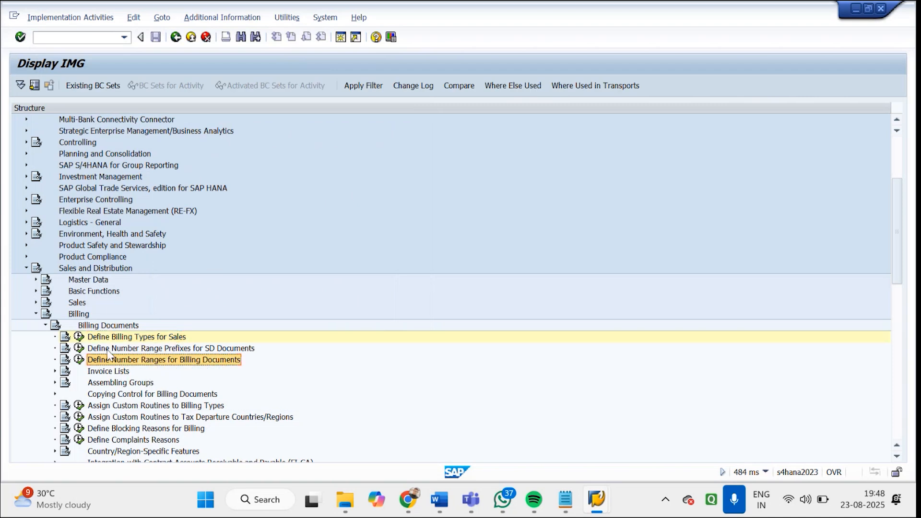
pyautogui.click(79, 360)
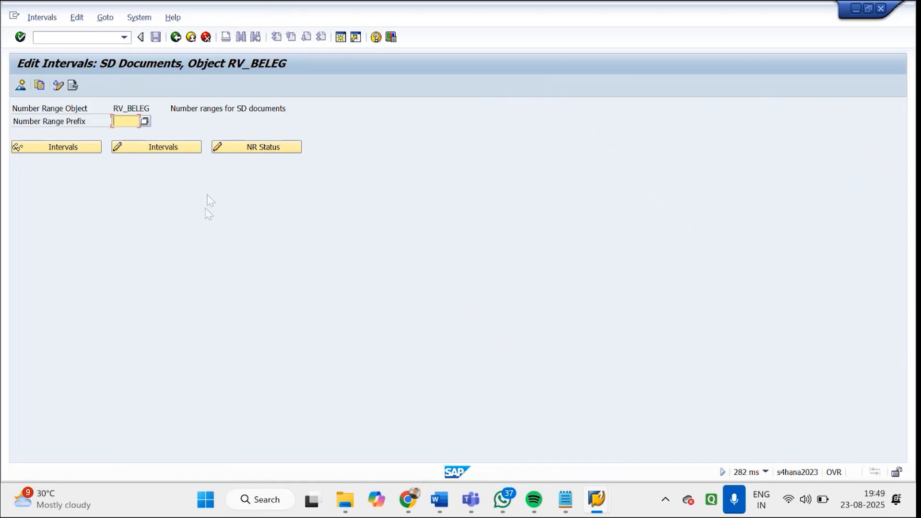
pyautogui.click(181, 153)
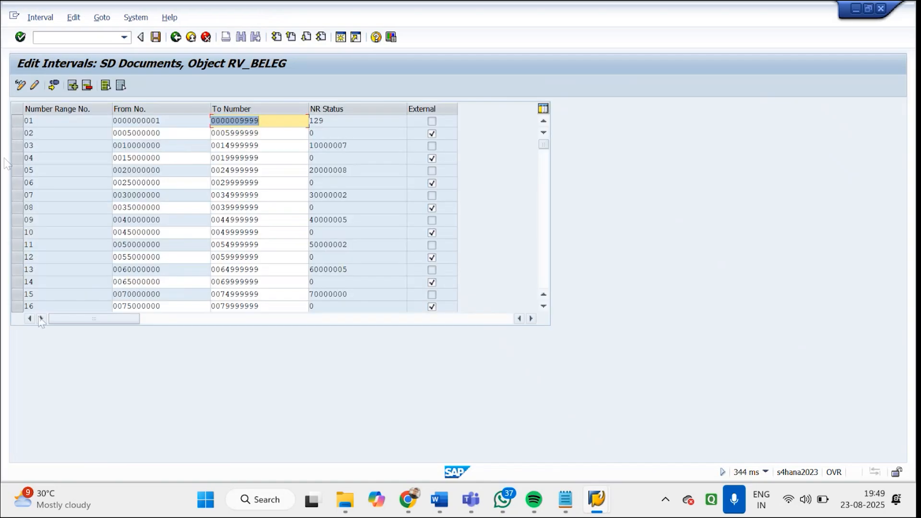
pyautogui.click(545, 269)
pyautogui.click(21, 146)
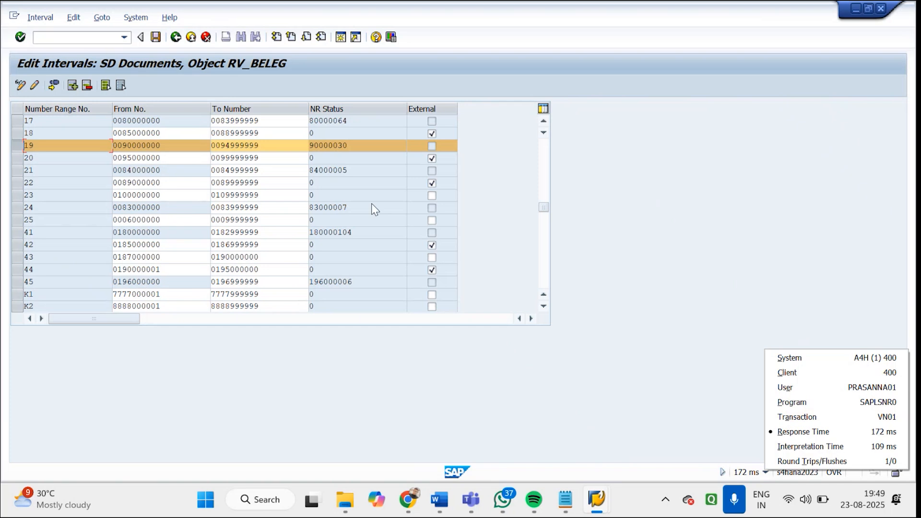
# Return to the IMG, reopen Define Billing Types for Sales, position the list at ZG and open the details of ZGF2
pyautogui.click(180, 41)
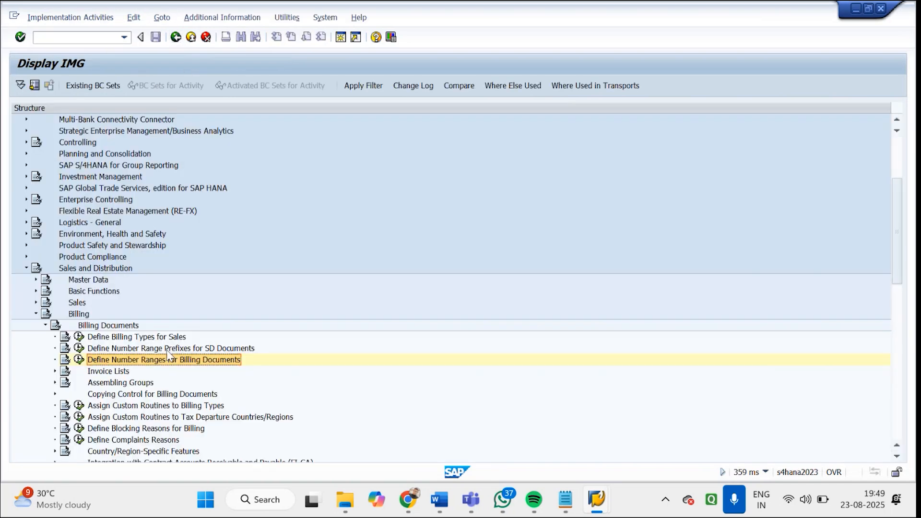
pyautogui.click(79, 358)
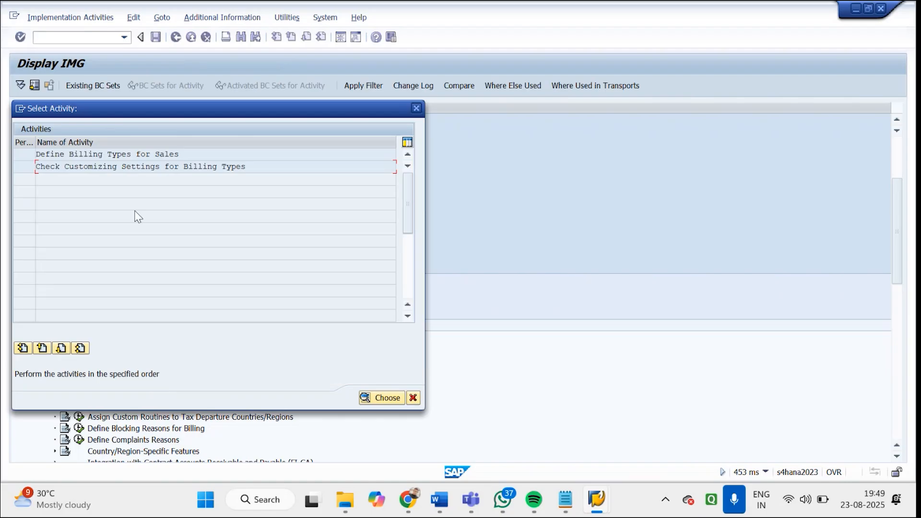
pyautogui.doubleClick(151, 158)
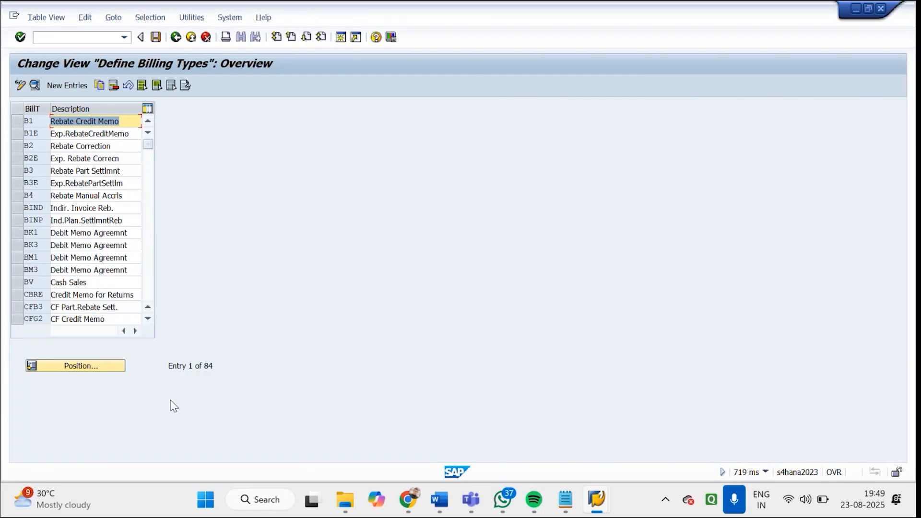
pyautogui.click(112, 369)
pyautogui.write('ZG')
pyautogui.press('Return')
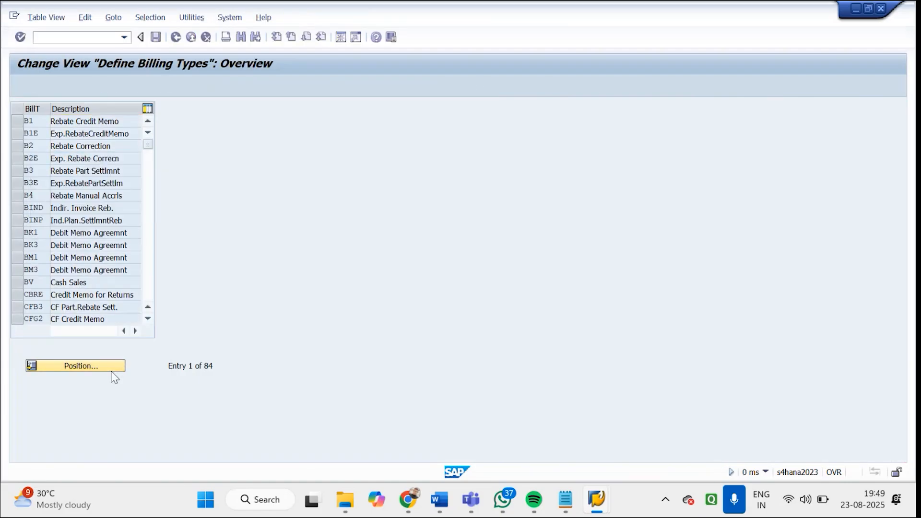
pyautogui.doubleClick(72, 123)
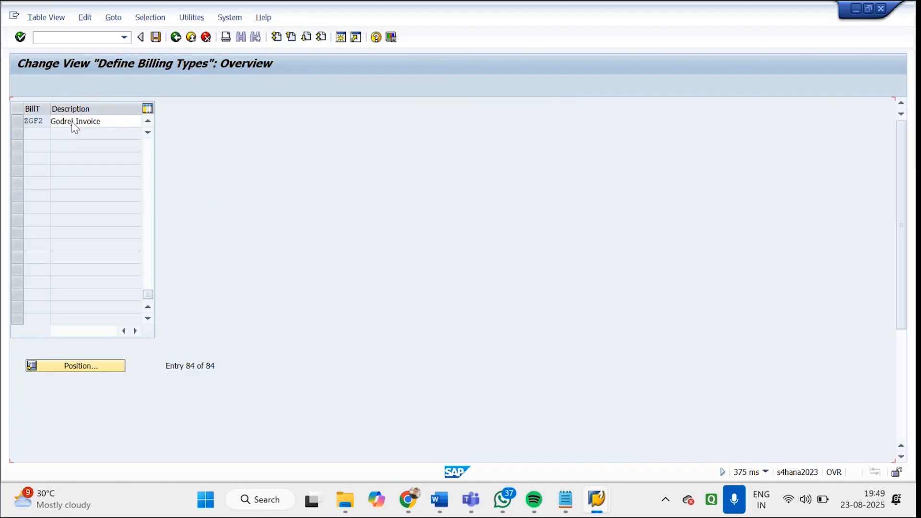
# Review the possible SD document categories for billing type ZGF2 and close the list without choosing another one
pyautogui.click(127, 188)
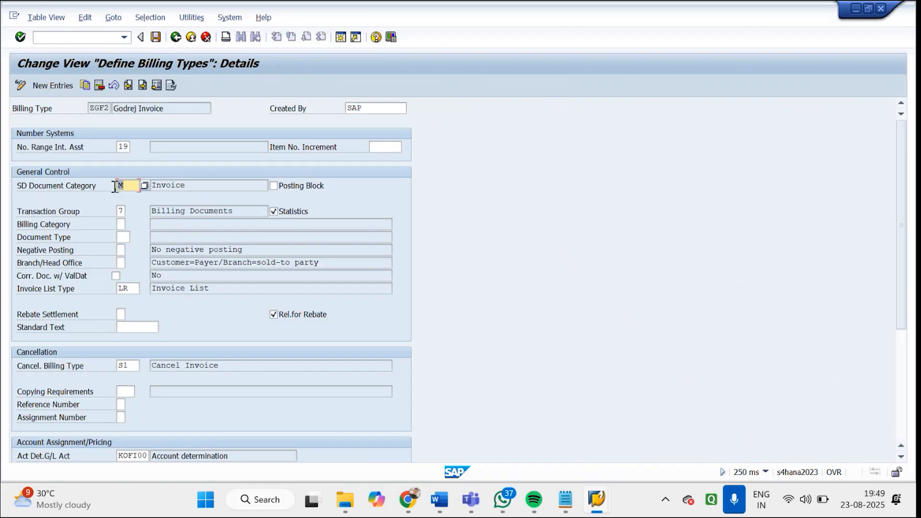
pyautogui.click(147, 185)
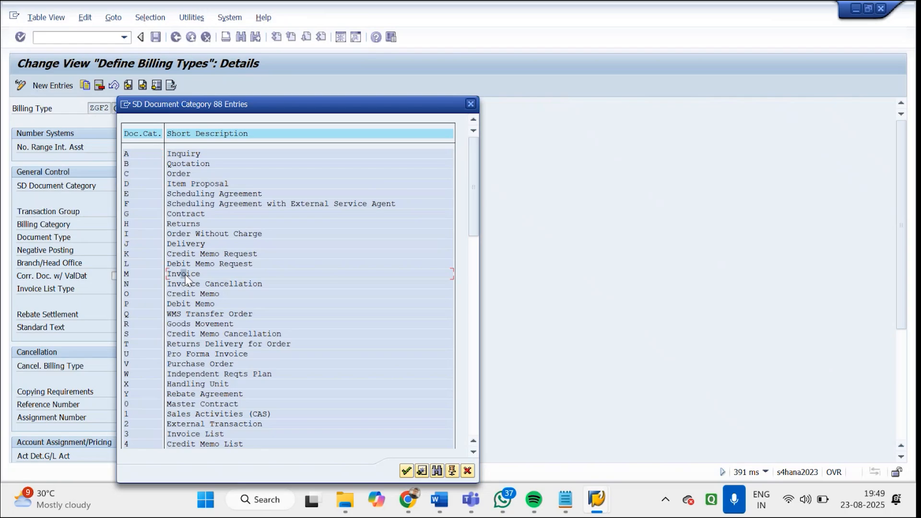
pyautogui.click(471, 104)
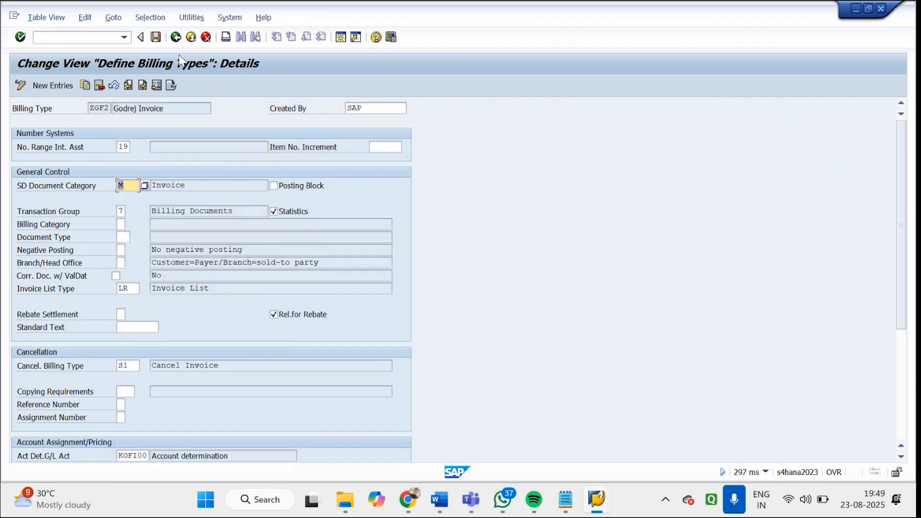
# Leave ZGF2, reopen Define Billing Types for Sales, position the list at RE and open the details of Credit for Returns
pyautogui.click(176, 39)
pyautogui.click(176, 39)
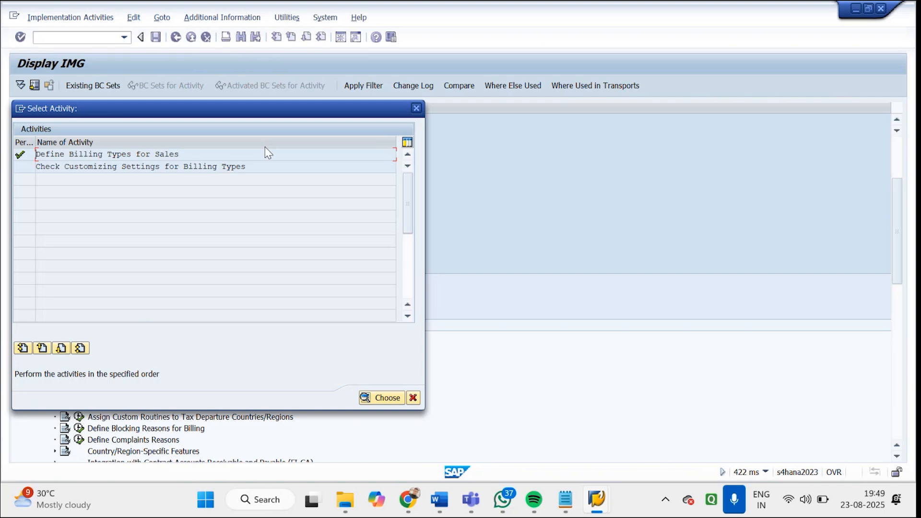
pyautogui.doubleClick(158, 156)
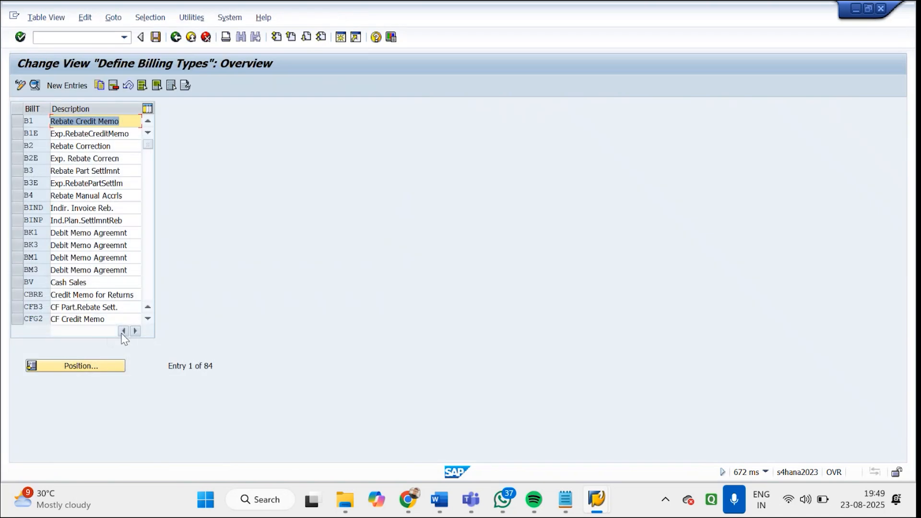
pyautogui.click(99, 367)
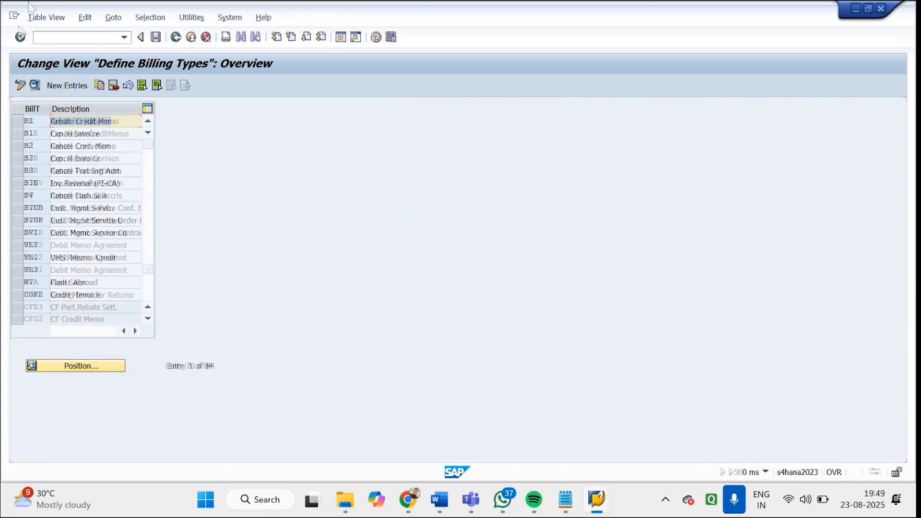
pyautogui.doubleClick(88, 123)
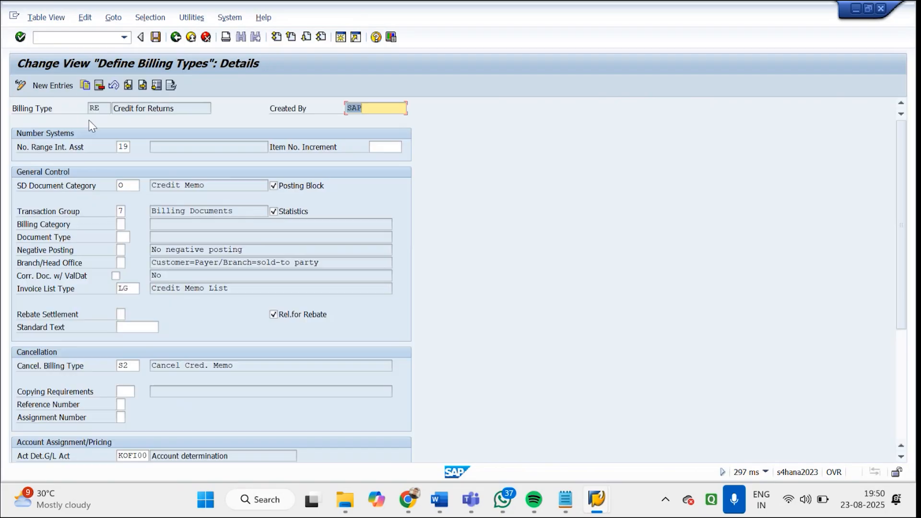
# Check the SD document category of Credit for Returns, then position the list at G2 and check the category in the Credit Memo details
pyautogui.click(122, 186)
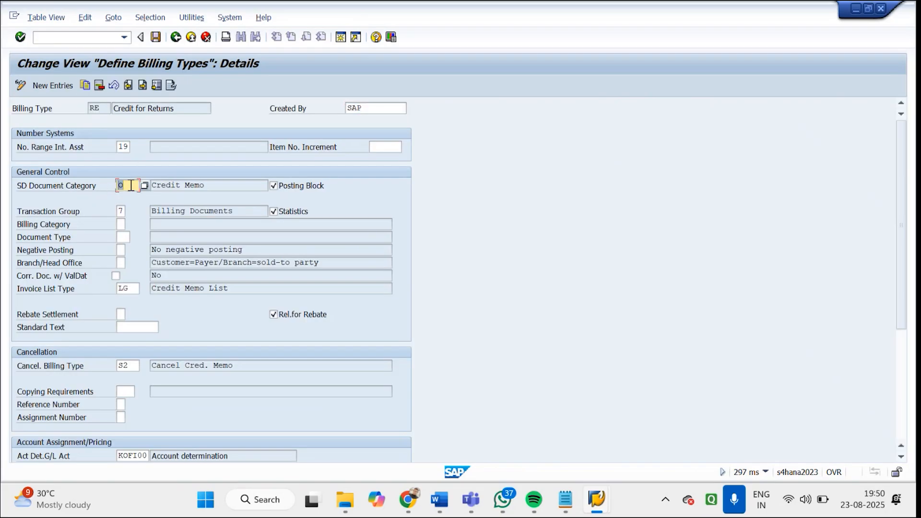
pyautogui.click(175, 39)
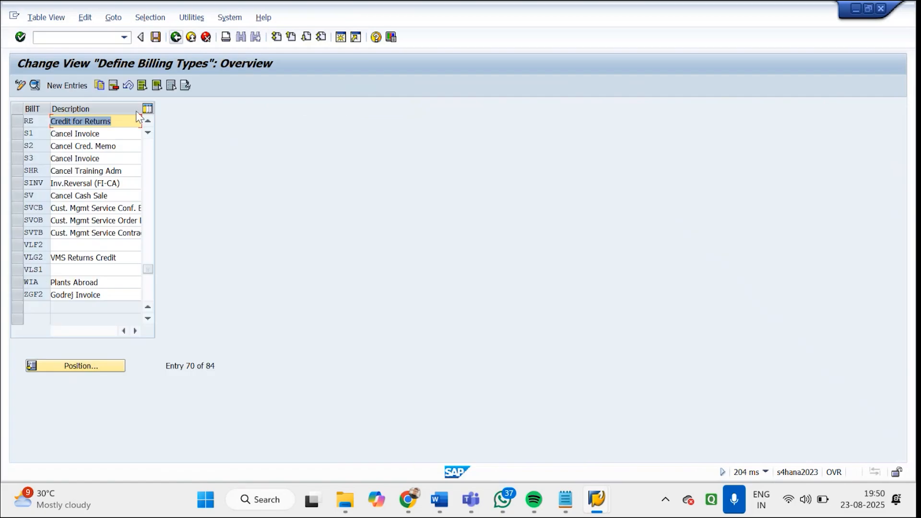
pyautogui.click(95, 365)
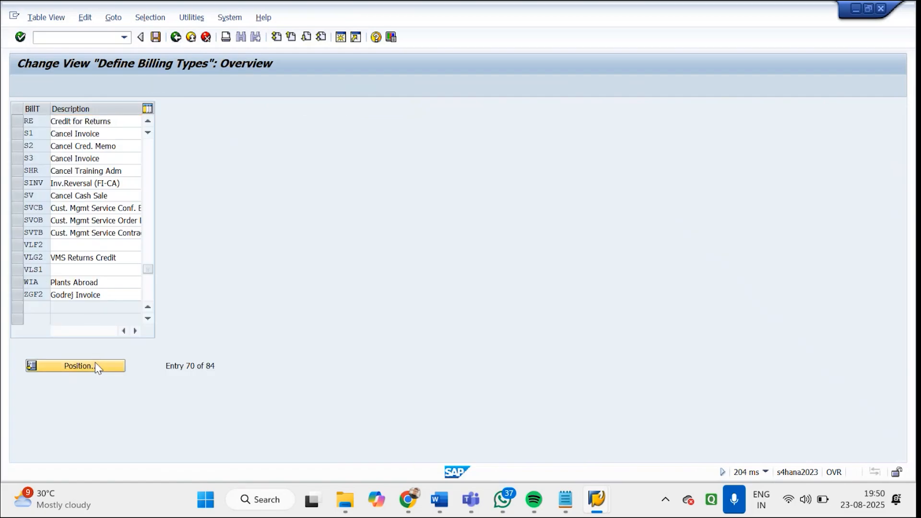
pyautogui.press('Return')
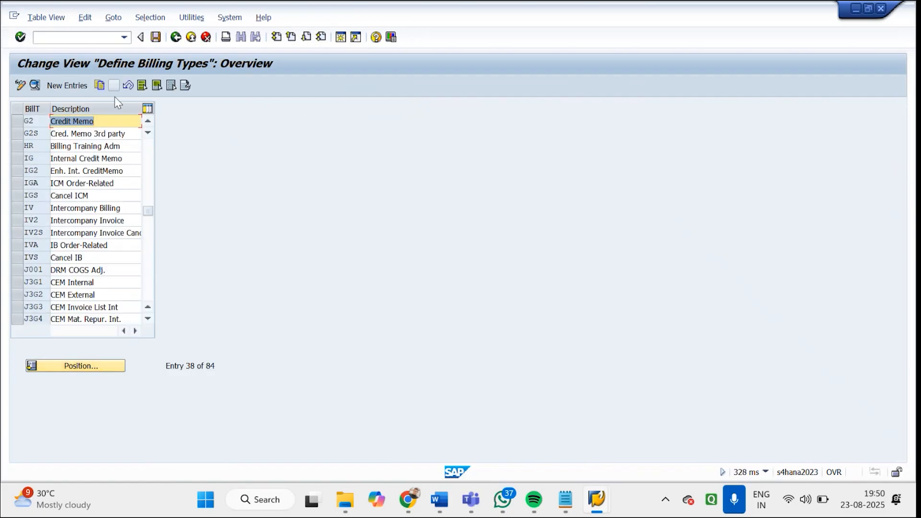
pyautogui.doubleClick(92, 124)
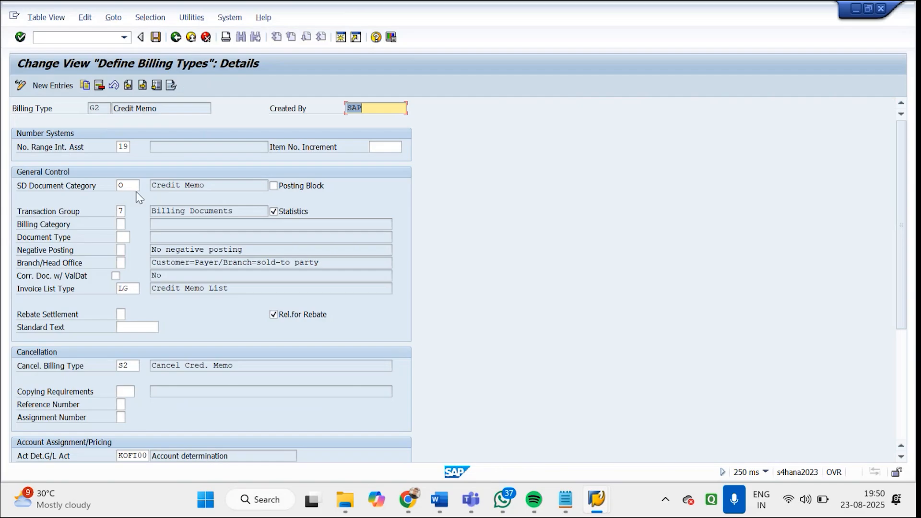
pyautogui.click(125, 186)
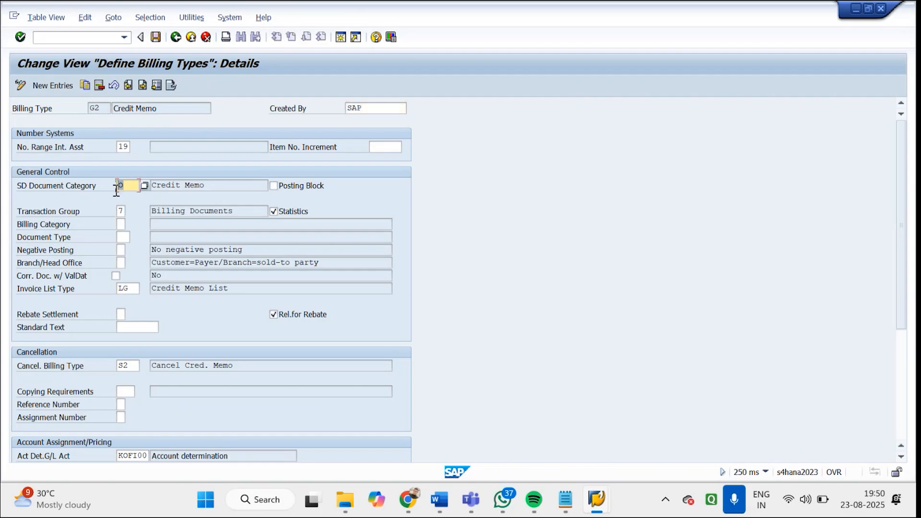
# Return to the billing type list, position it at L2 and check the SD document category in the Debit Memo details
pyautogui.click(175, 39)
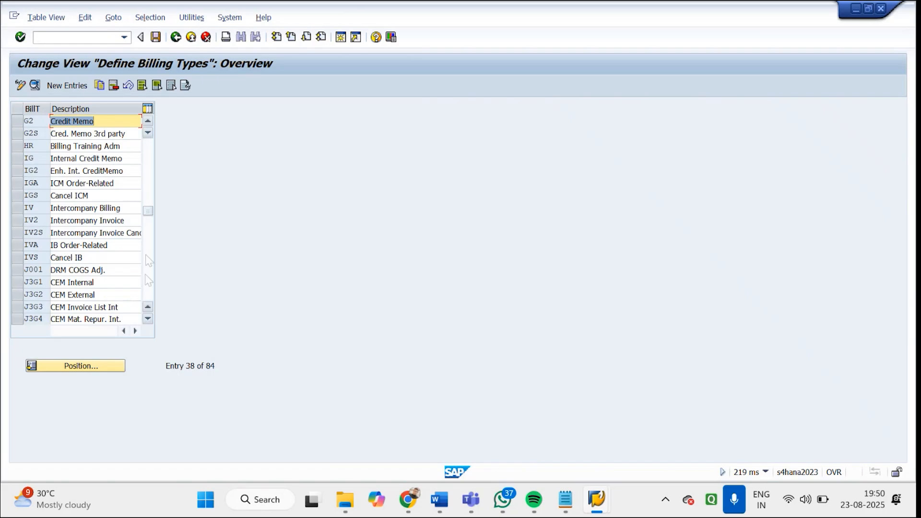
pyautogui.click(105, 368)
pyautogui.write('L2')
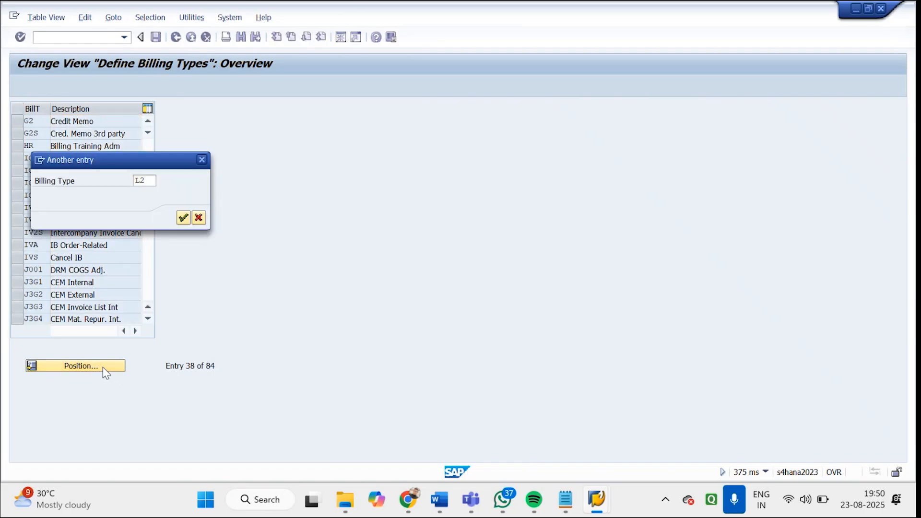
pyautogui.press('Return')
pyautogui.doubleClick(98, 124)
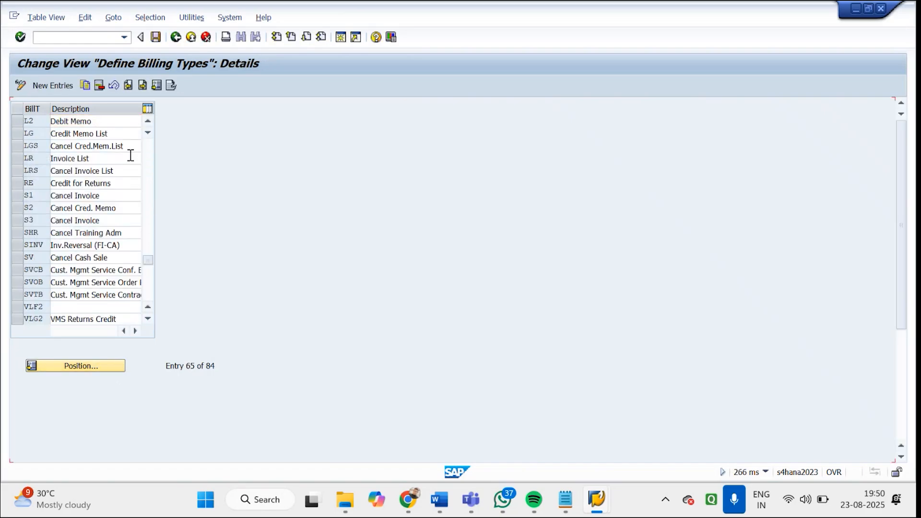
pyautogui.click(127, 186)
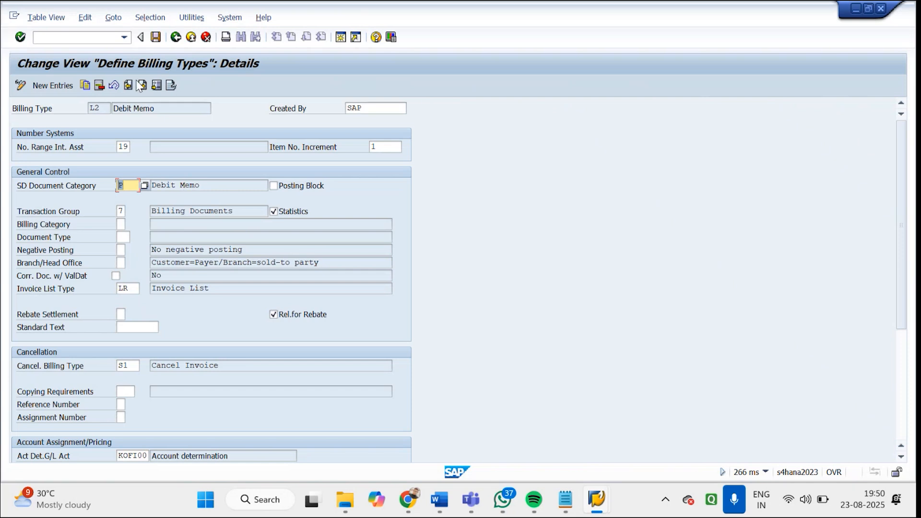
# Return to the list, position it at ZG, reopen the details of ZGF2 and review its posting block and transaction group
pyautogui.click(176, 38)
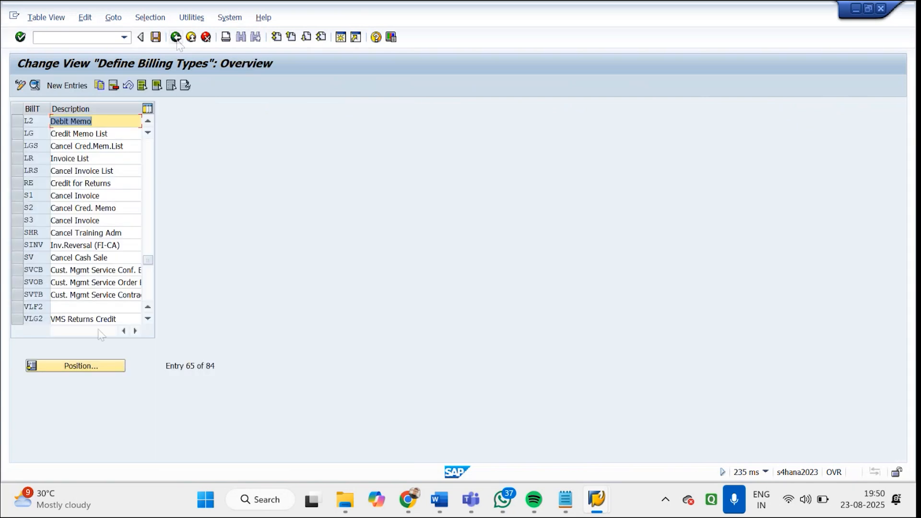
pyautogui.click(103, 369)
pyautogui.write('ZG')
pyautogui.press('Return')
pyautogui.click(72, 122)
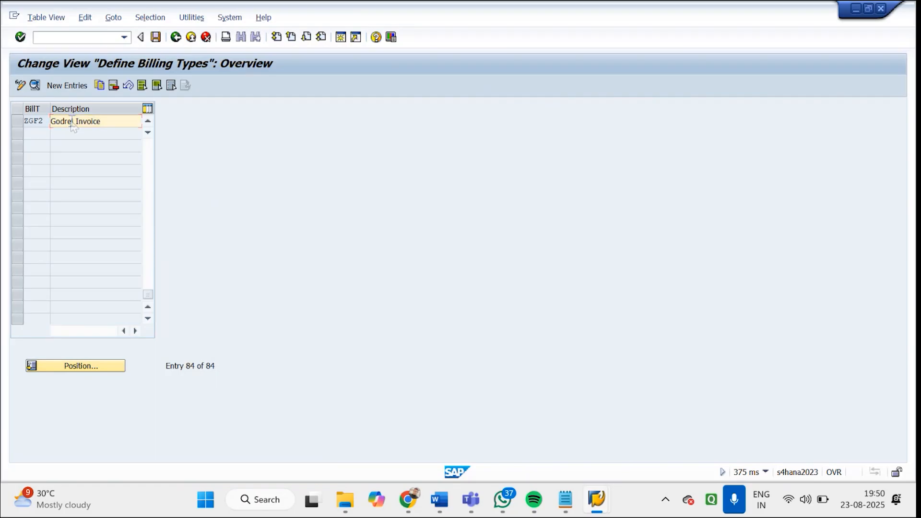
pyautogui.doubleClick(72, 122)
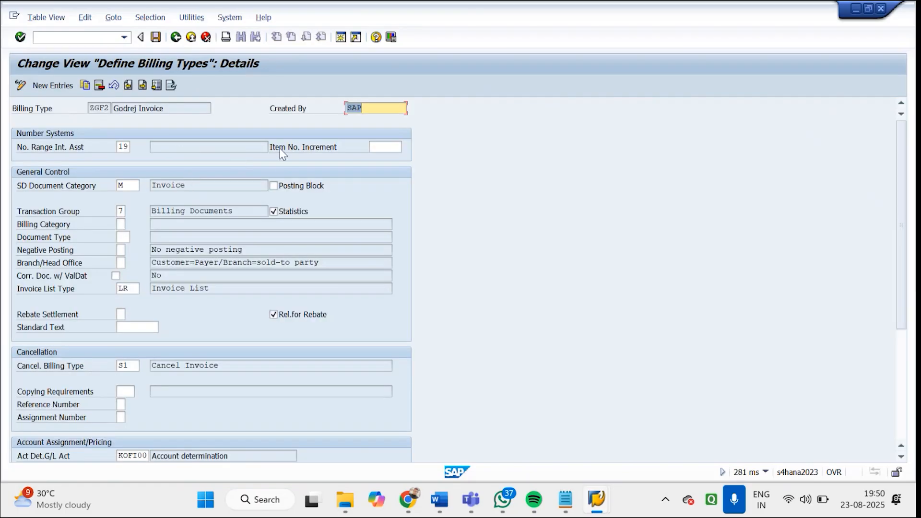
pyautogui.click(283, 191)
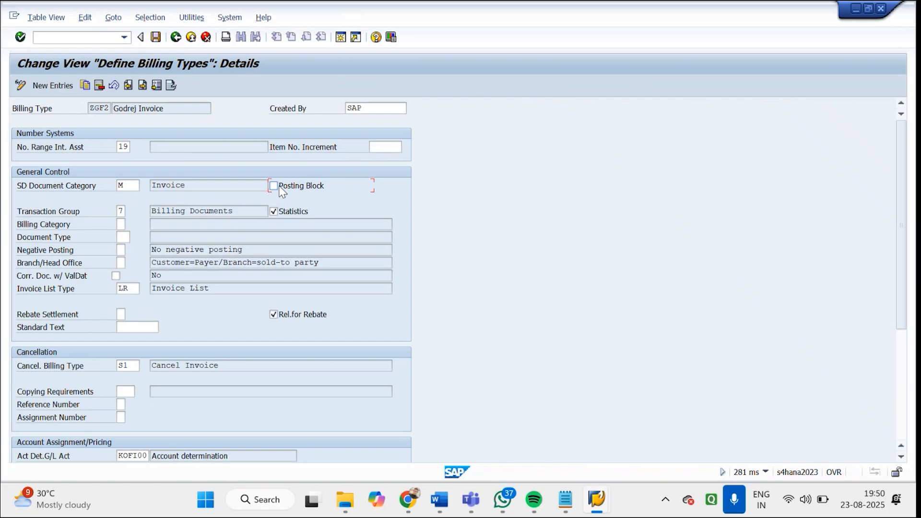
pyautogui.click(120, 211)
# Switch to the Word document on delivery and billing types and highlight the billing transaction codes VF01, VF02 and VF03
pyautogui.moveTo(440, 499)
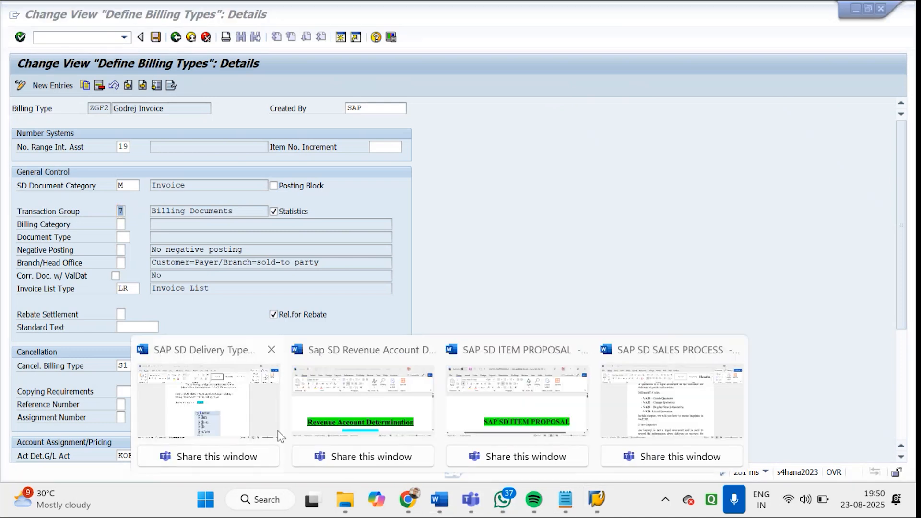
pyautogui.click(243, 405)
pyautogui.moveTo(911, 207); pyautogui.dragTo(912, 394)
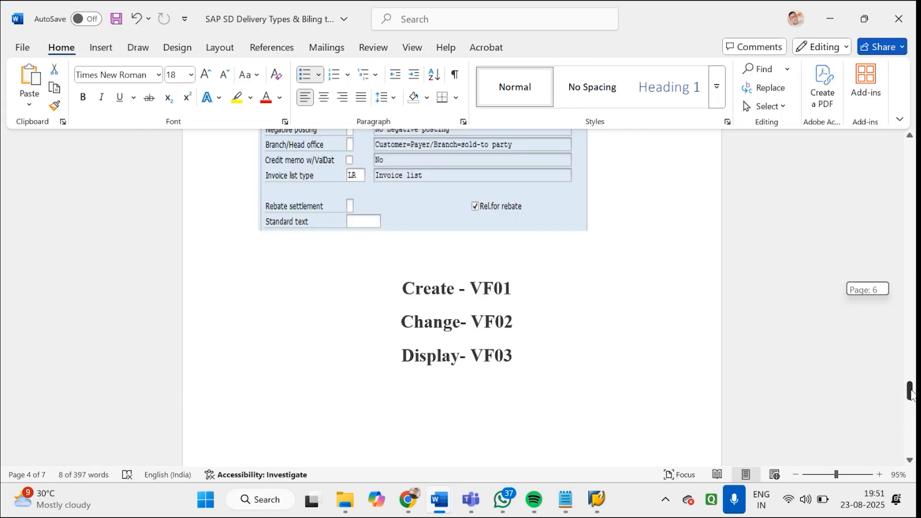
pyautogui.moveTo(913, 394); pyautogui.dragTo(912, 395)
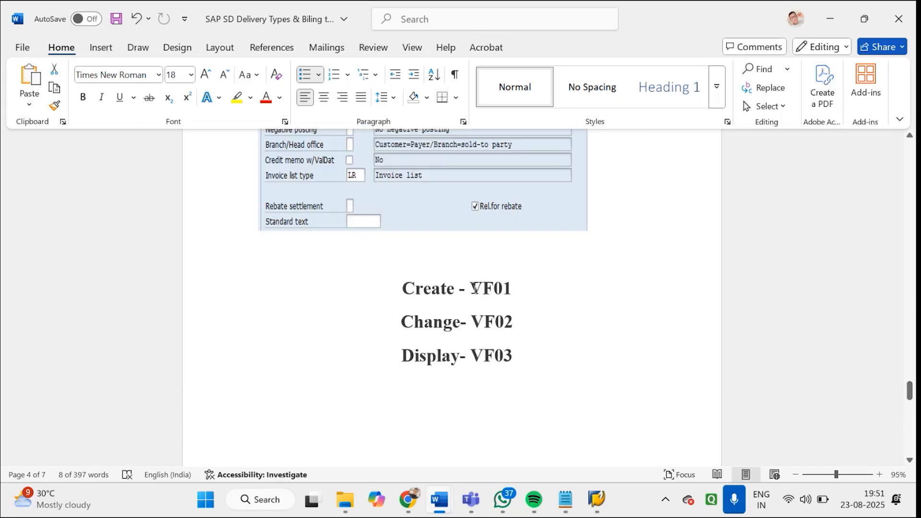
pyautogui.moveTo(473, 286); pyautogui.dragTo(533, 359)
# Switch back to the ZGF2 details in SAP and review the cancellation billing type and the invoice list type
pyautogui.click(597, 500)
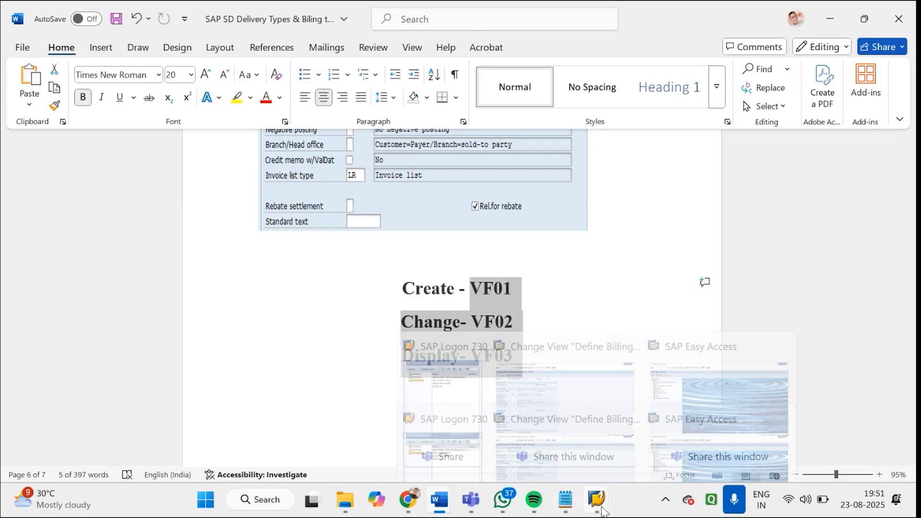
pyautogui.click(520, 404)
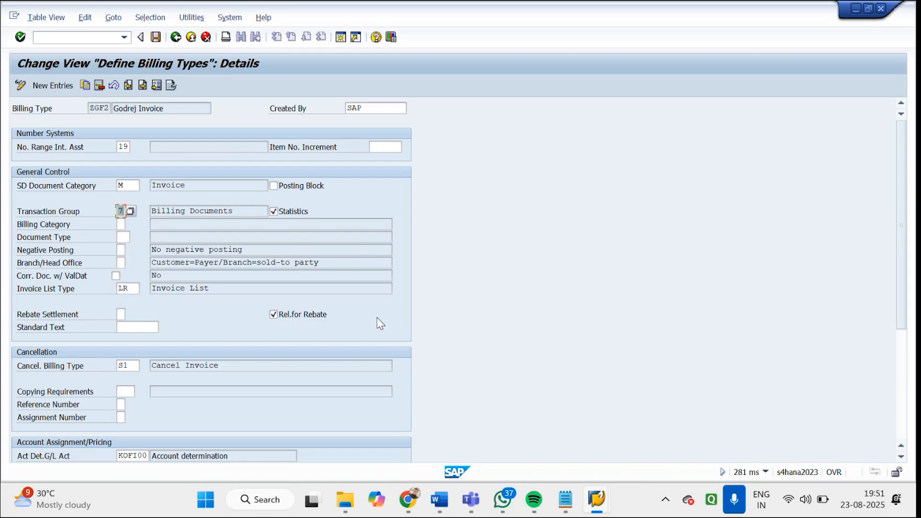
pyautogui.click(128, 365)
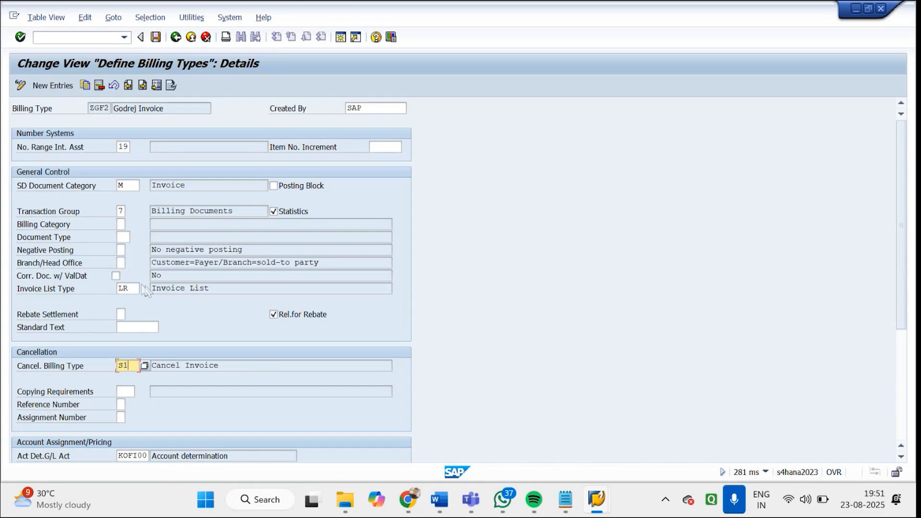
pyautogui.moveTo(129, 287); pyautogui.dragTo(114, 289)
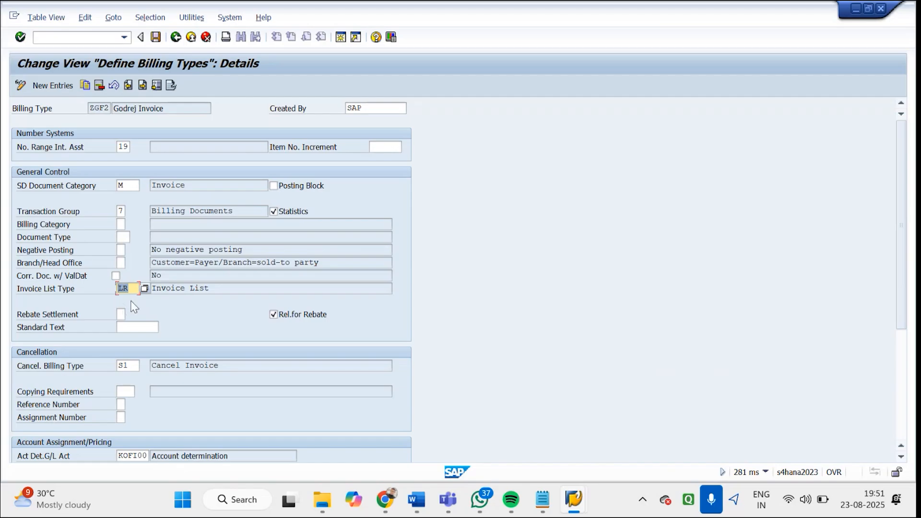
# Set the billing document pricing procedure of ZGF2 to G1, Godrej Sales Doc
pyautogui.moveTo(906, 266); pyautogui.dragTo(868, 383)
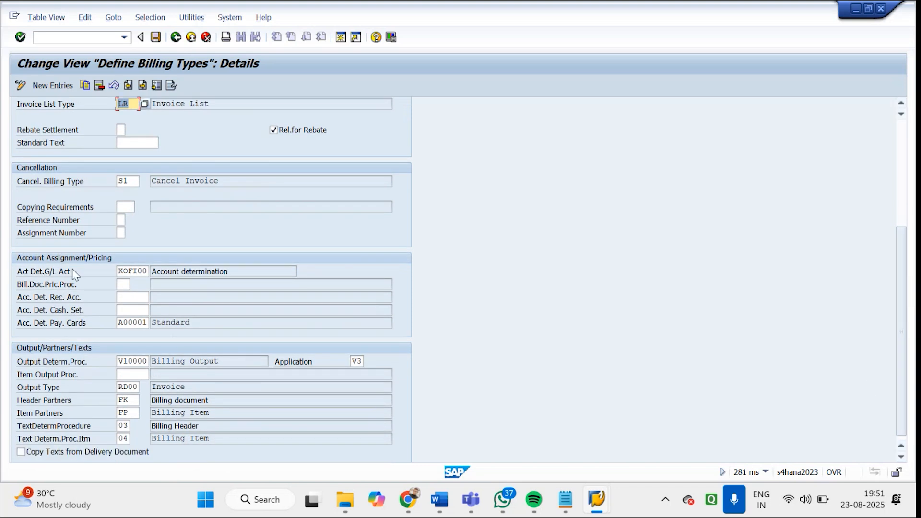
pyautogui.click(129, 284)
pyautogui.click(132, 283)
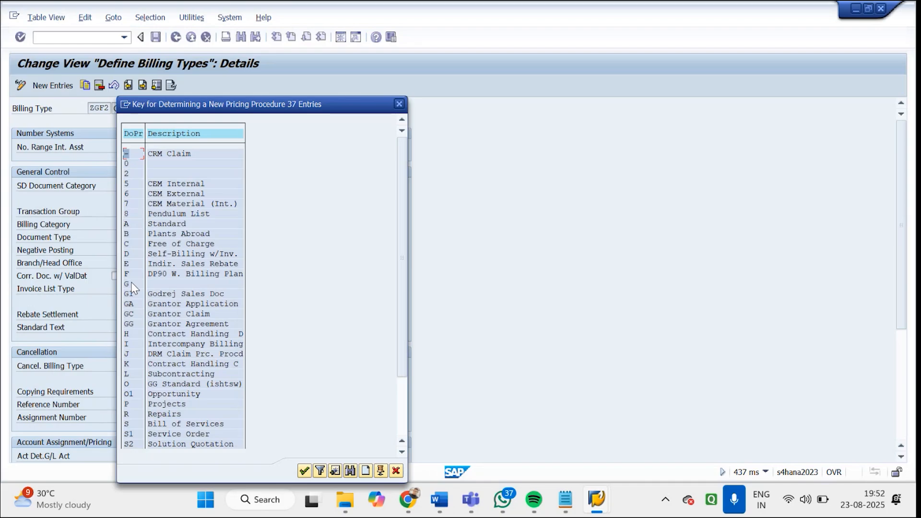
pyautogui.doubleClick(156, 292)
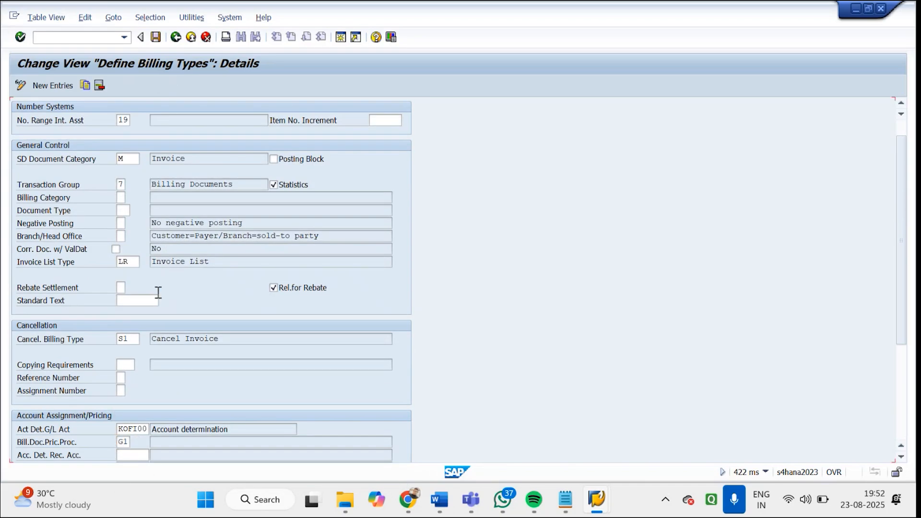
# Review the G/L account determination procedure and the output determination procedure of billing type ZGF2
pyautogui.moveTo(903, 263); pyautogui.dragTo(896, 352)
pyautogui.moveTo(226, 268); pyautogui.dragTo(143, 267)
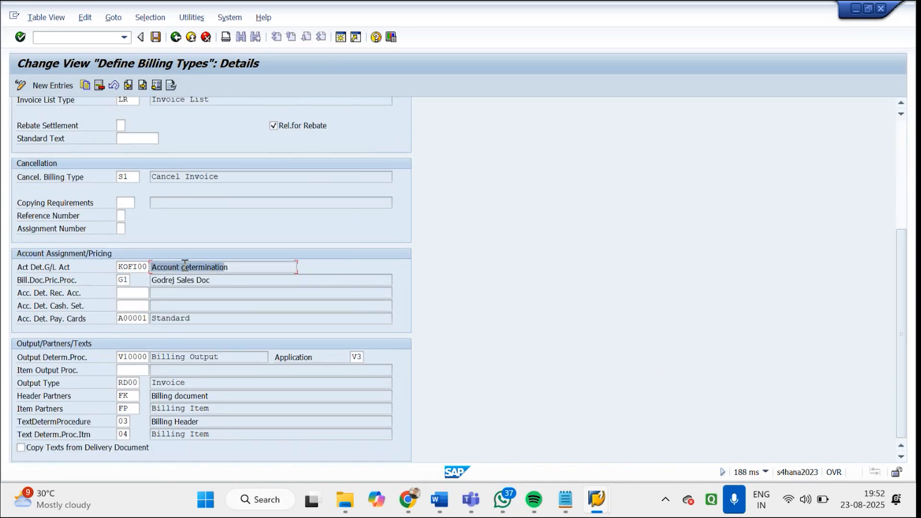
pyautogui.moveTo(251, 268); pyautogui.dragTo(144, 270)
pyautogui.moveTo(244, 266); pyautogui.dragTo(150, 270)
pyautogui.moveTo(236, 267); pyautogui.dragTo(154, 271)
pyautogui.moveTo(120, 359); pyautogui.dragTo(151, 359)
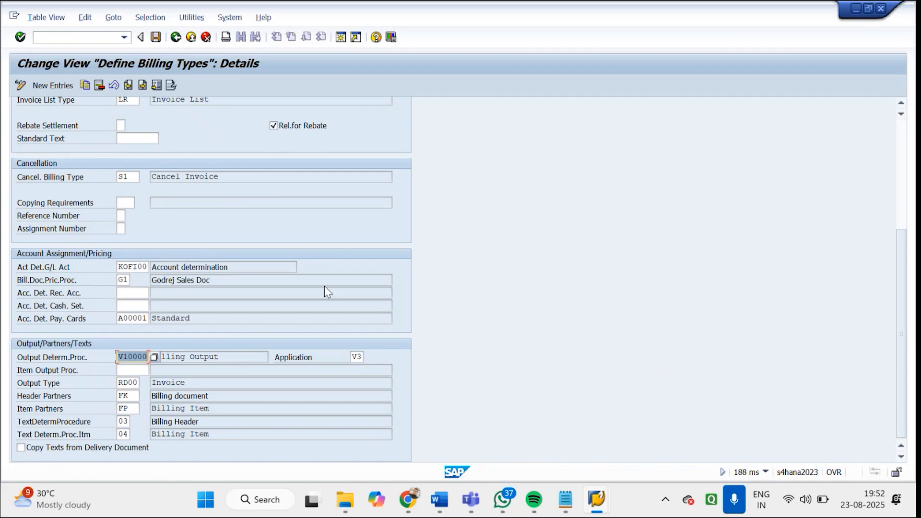
pyautogui.moveTo(250, 267); pyautogui.dragTo(139, 267)
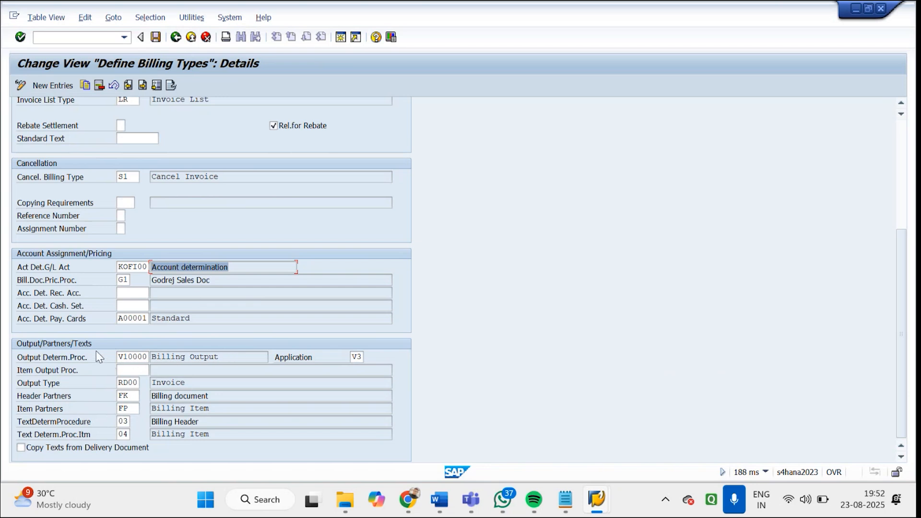
# Leave the billing type maintenance, save the changes under the GODREJ customizing request and close the activity selection
pyautogui.click(176, 40)
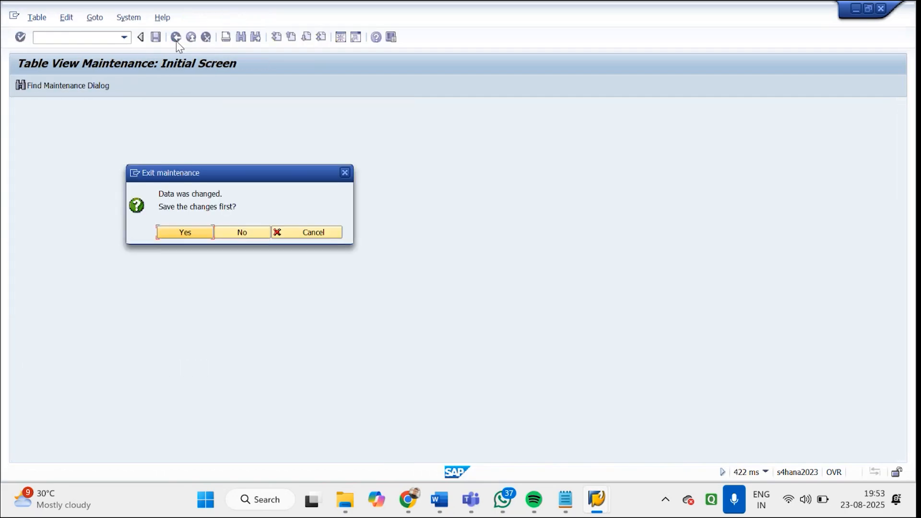
pyautogui.click(191, 232)
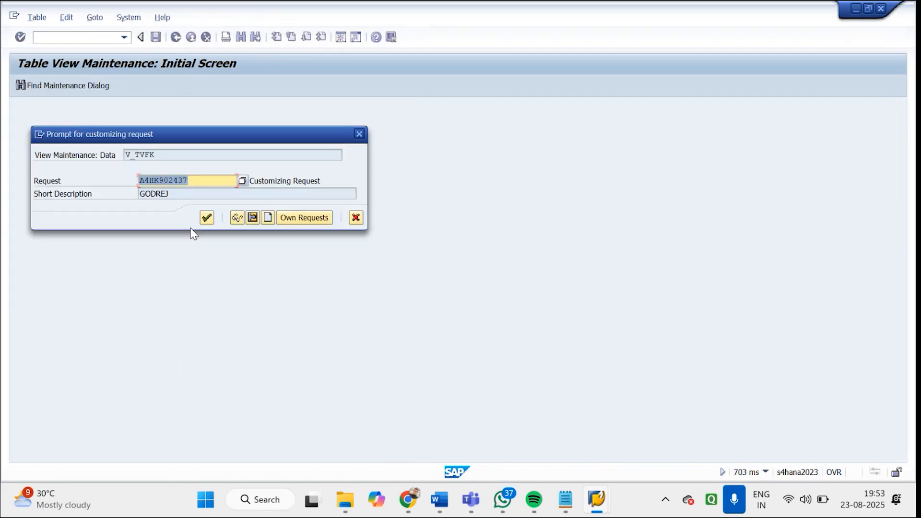
pyautogui.click(208, 218)
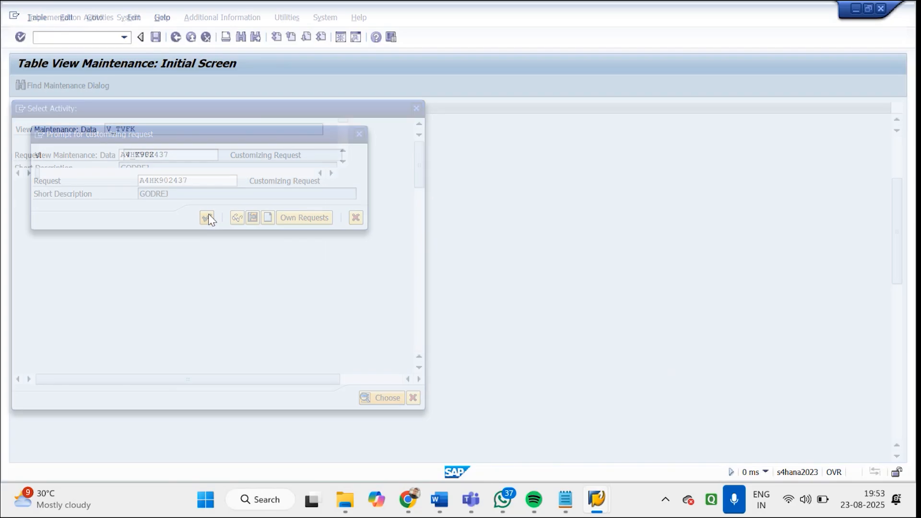
pyautogui.click(416, 109)
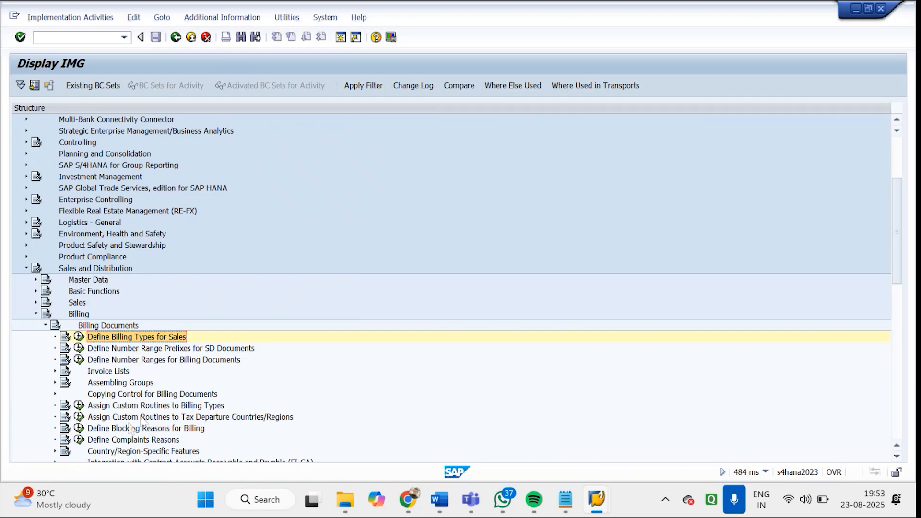
# Open the Define Blocking Reasons for Billing activity from the Billing Documents node of the IMG
pyautogui.click(127, 432)
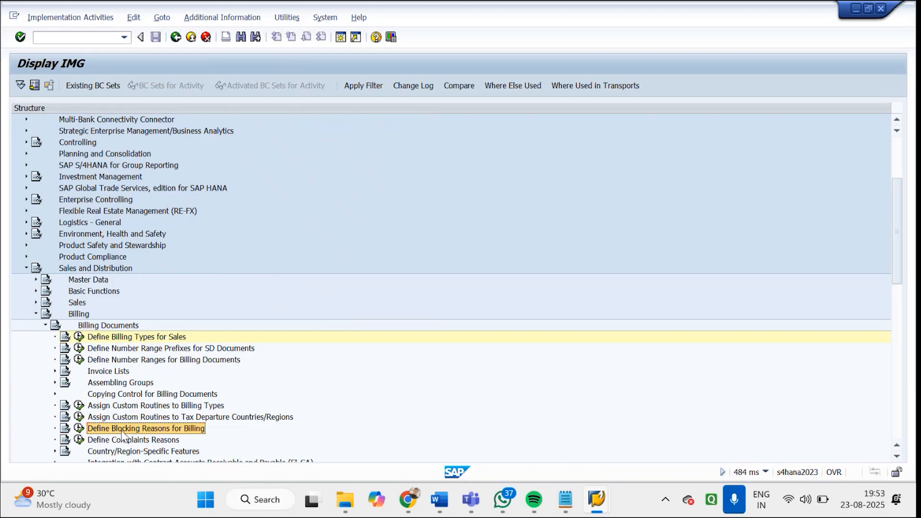
pyautogui.click(80, 428)
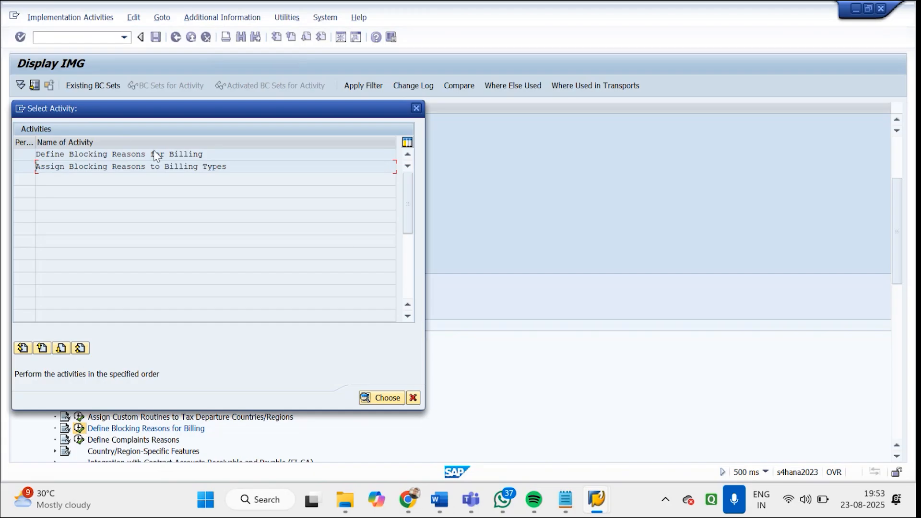
pyautogui.moveTo(218, 154); pyautogui.dragTo(5, 153)
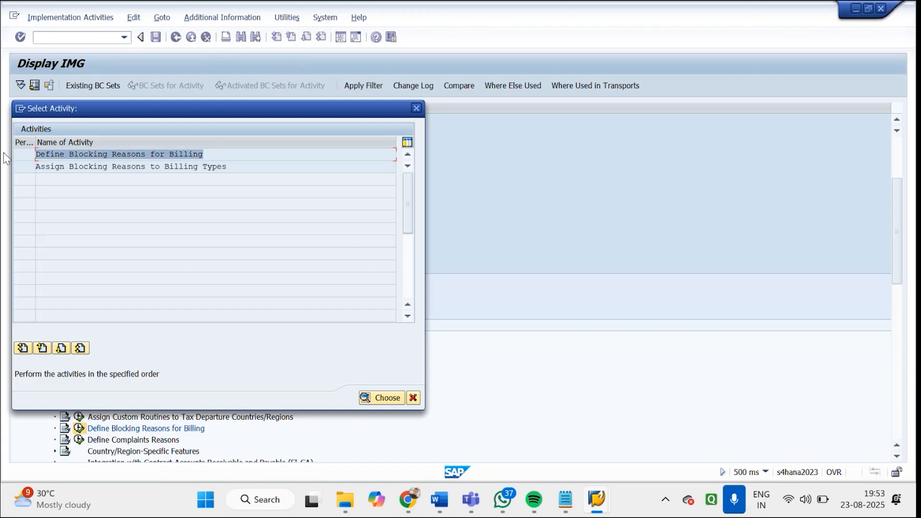
pyautogui.doubleClick(109, 157)
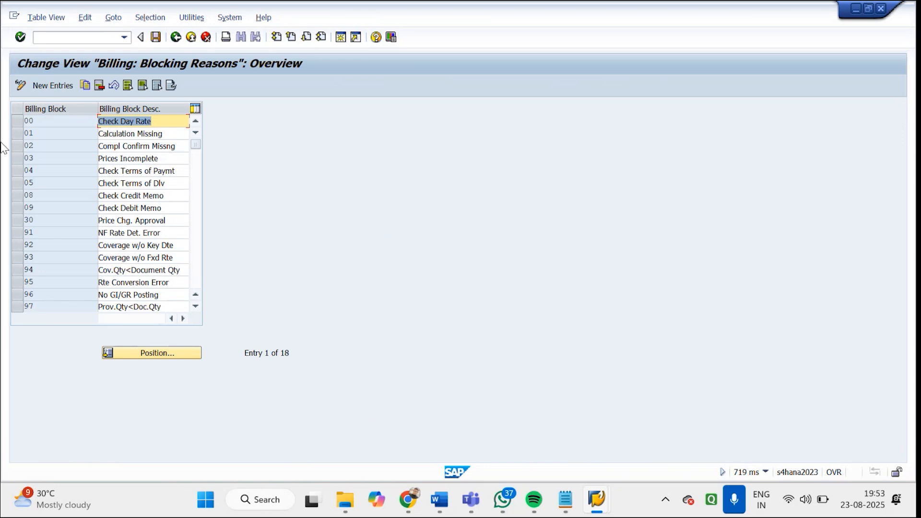
# Review the billing blocking reasons Calculation Missing and Prices Incomplete, view the blank new entries table, and leave the activity
pyautogui.click(173, 134)
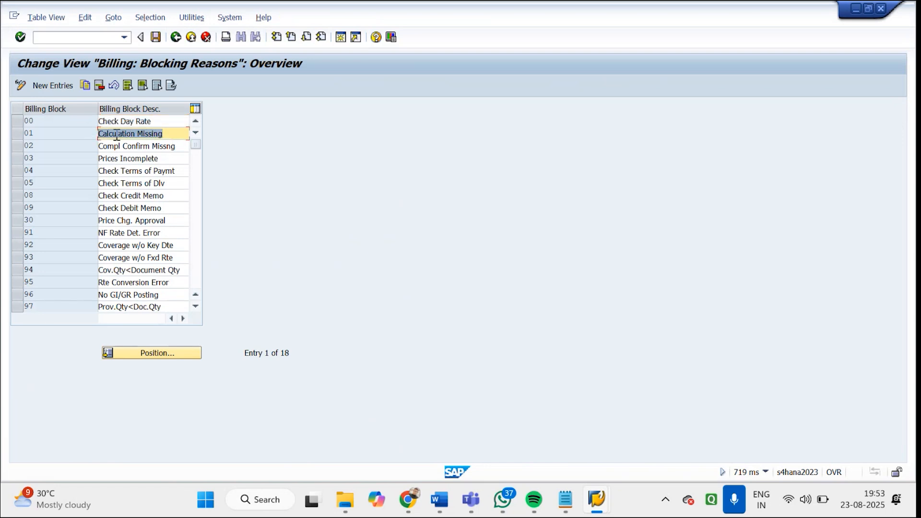
pyautogui.click(153, 158)
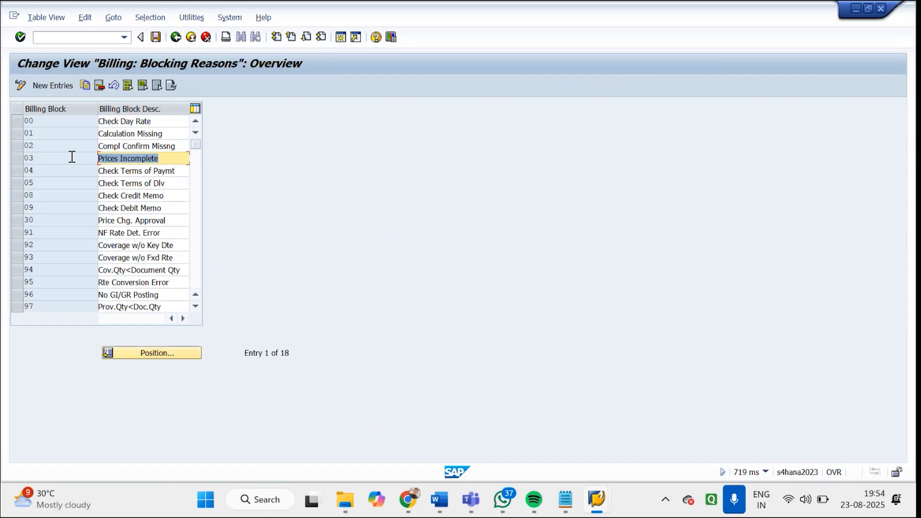
pyautogui.click(48, 85)
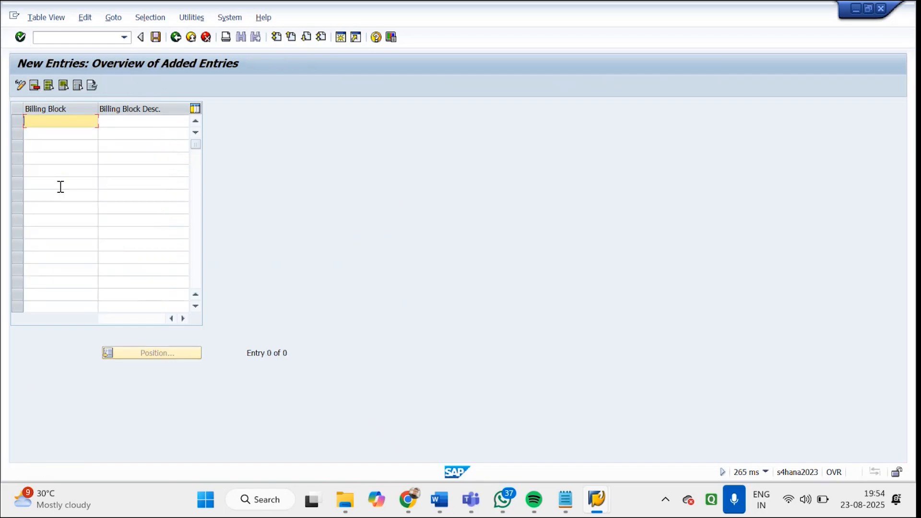
pyautogui.click(179, 40)
pyautogui.click(176, 37)
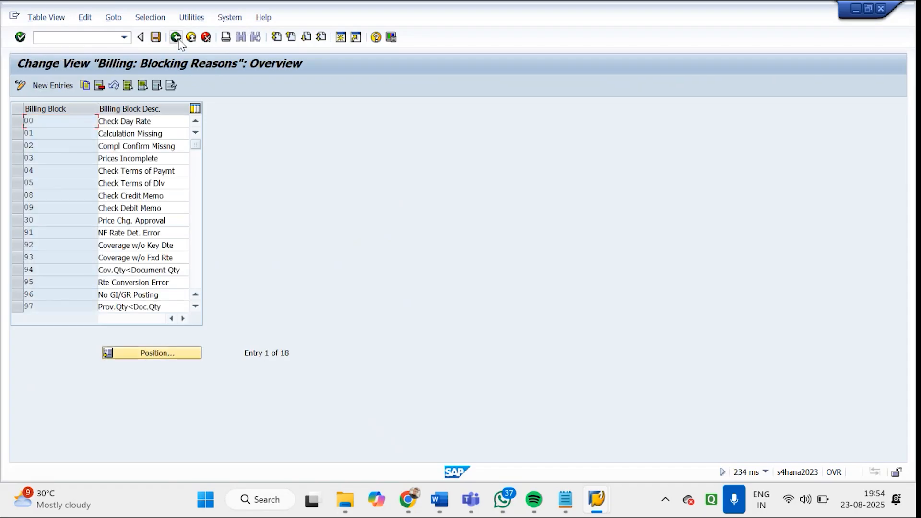
# Open the Assign Blocking Reasons to Billing Types activity, examine the F2 assignments for blocks 01 and 02, and leave it
pyautogui.moveTo(237, 166); pyautogui.dragTo(28, 185)
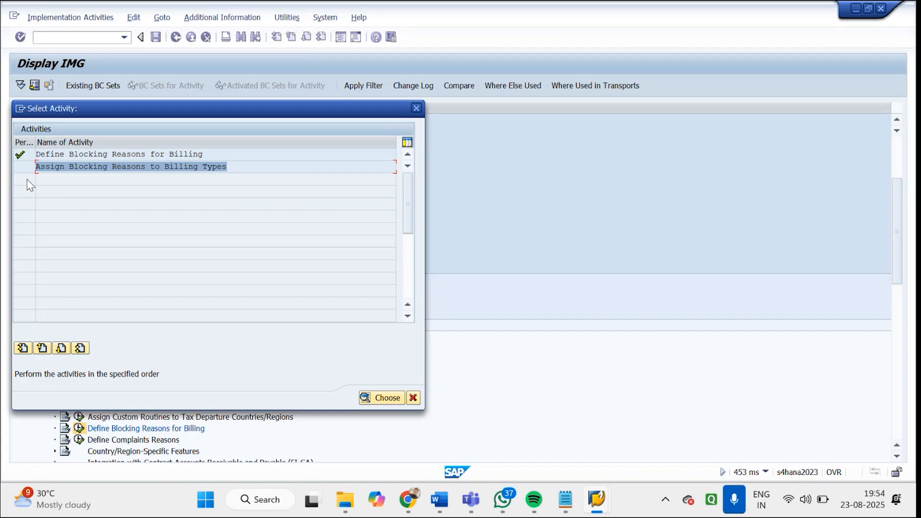
pyautogui.doubleClick(123, 169)
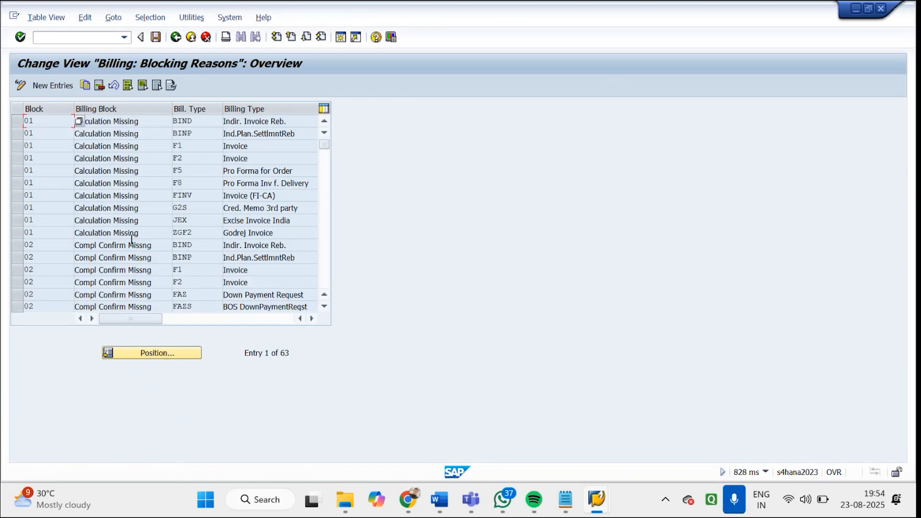
pyautogui.click(19, 125)
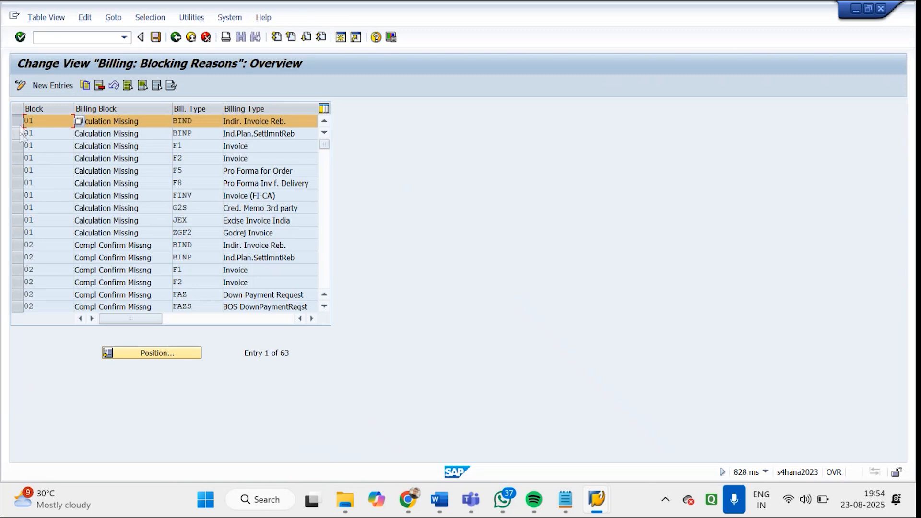
pyautogui.click(19, 157)
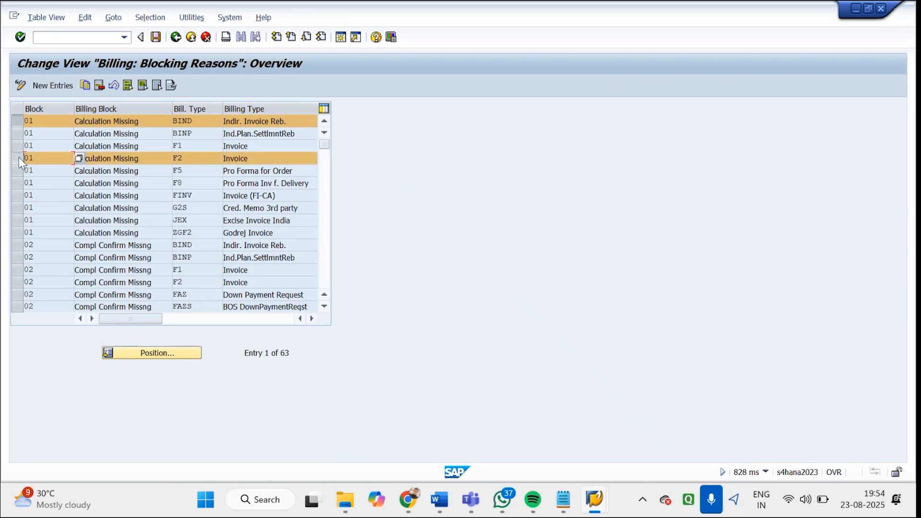
pyautogui.click(22, 126)
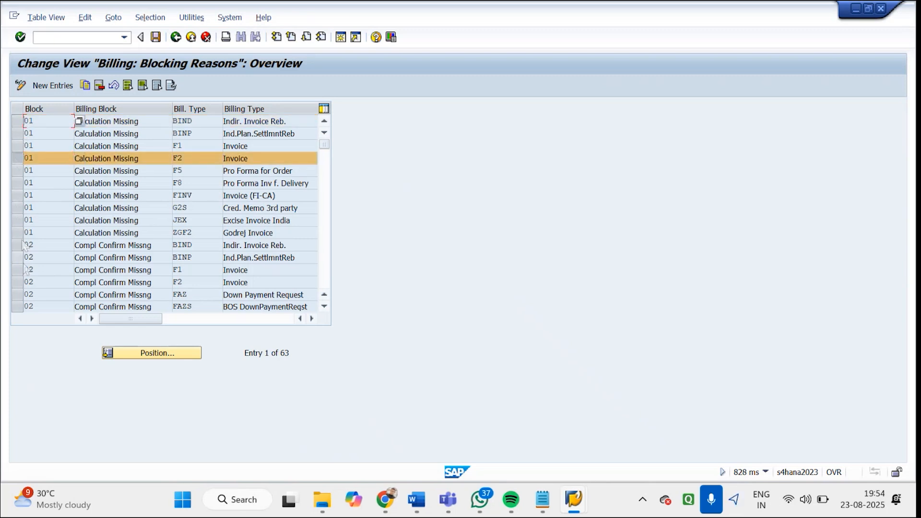
pyautogui.click(22, 280)
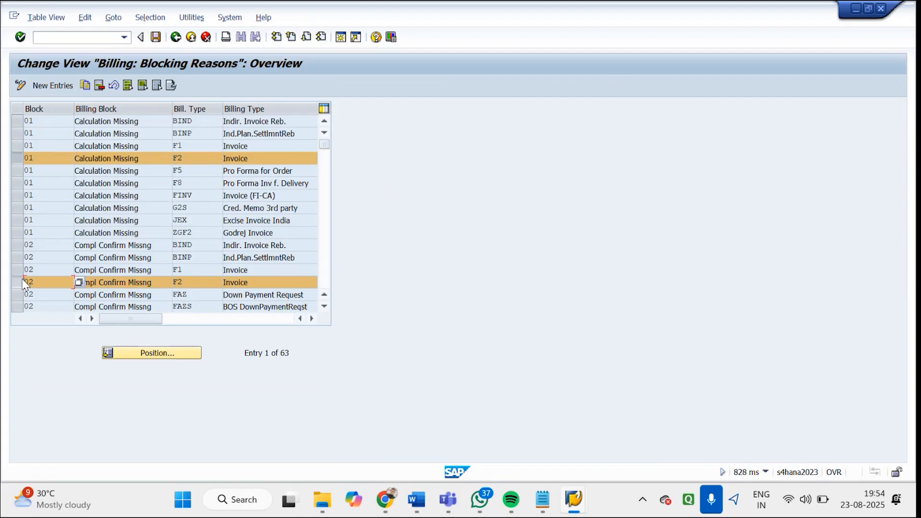
pyautogui.click(177, 38)
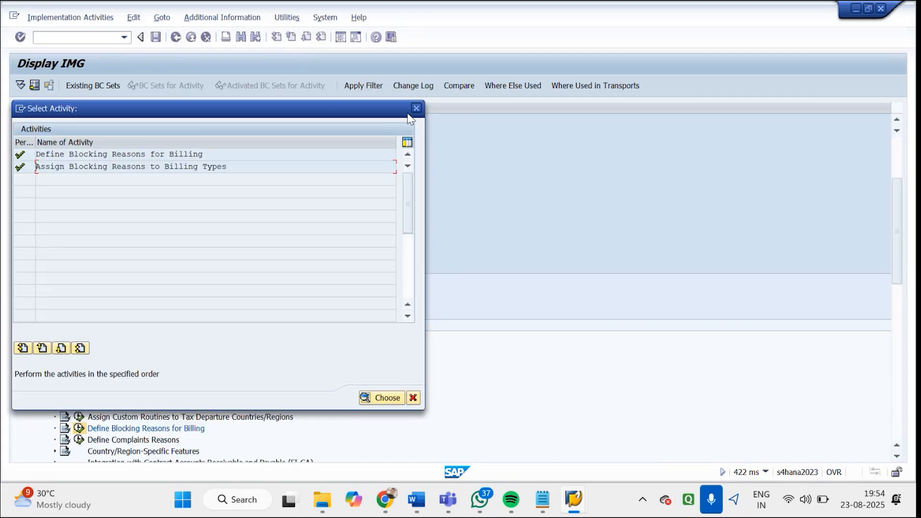
# Close the activity selection and leave customizing to return to the SAP Easy Access menu
pyautogui.click(416, 109)
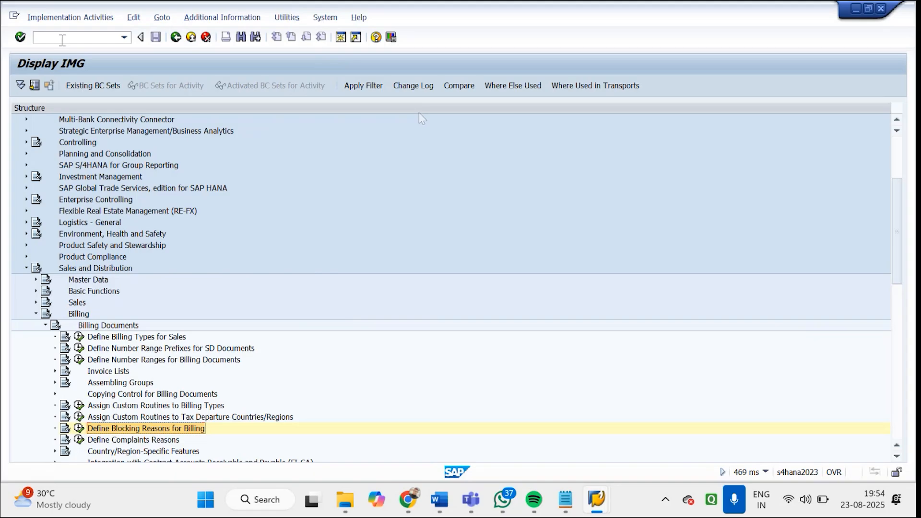
pyautogui.click(176, 37)
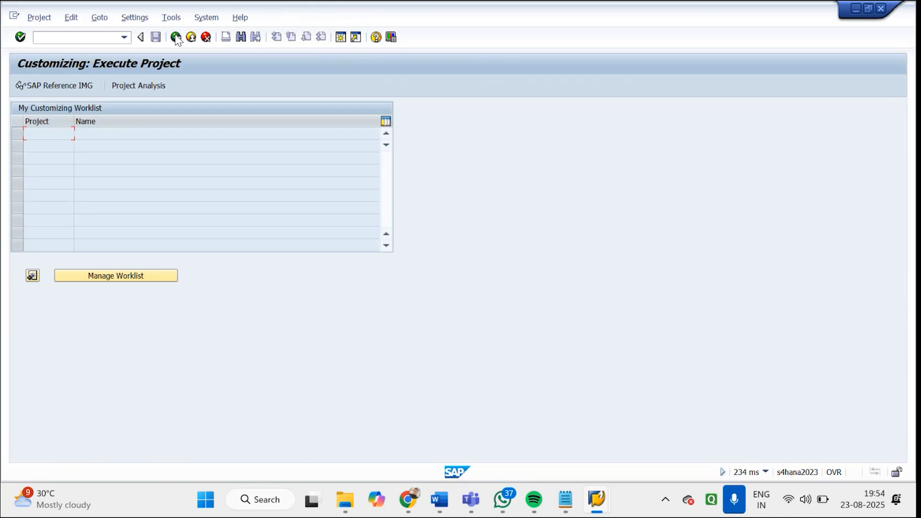
pyautogui.click(176, 37)
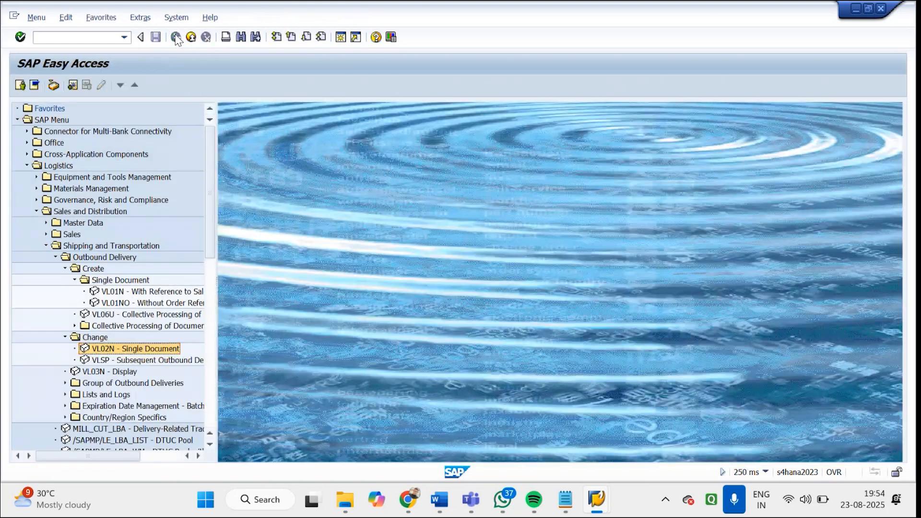
# Collapse the Outbound Delivery, Shipping and Transportation, Sales and Distribution, and Logistics folders in the SAP menu tree
pyautogui.click(56, 257)
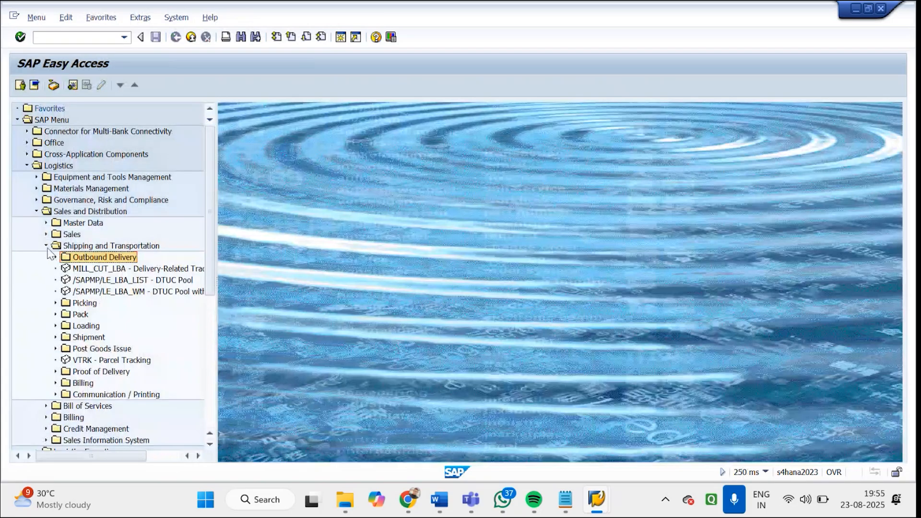
pyautogui.click(46, 245)
pyautogui.click(36, 212)
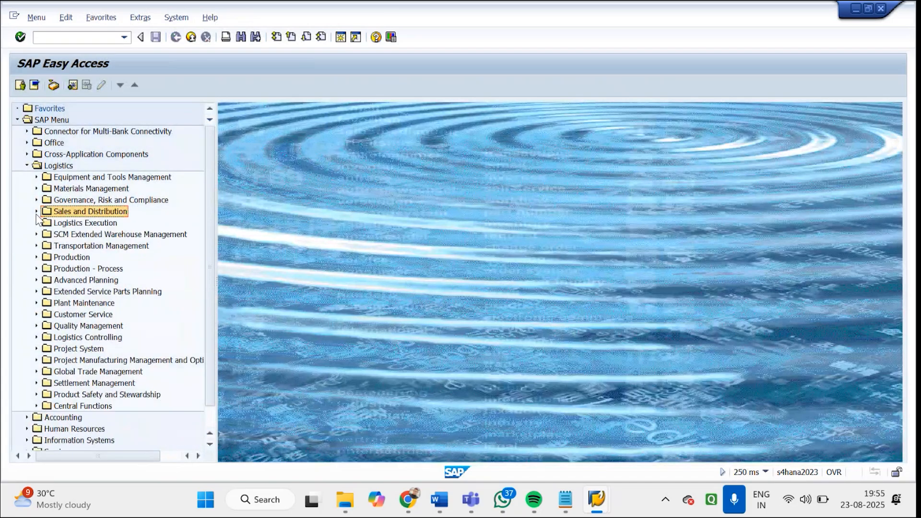
pyautogui.click(27, 166)
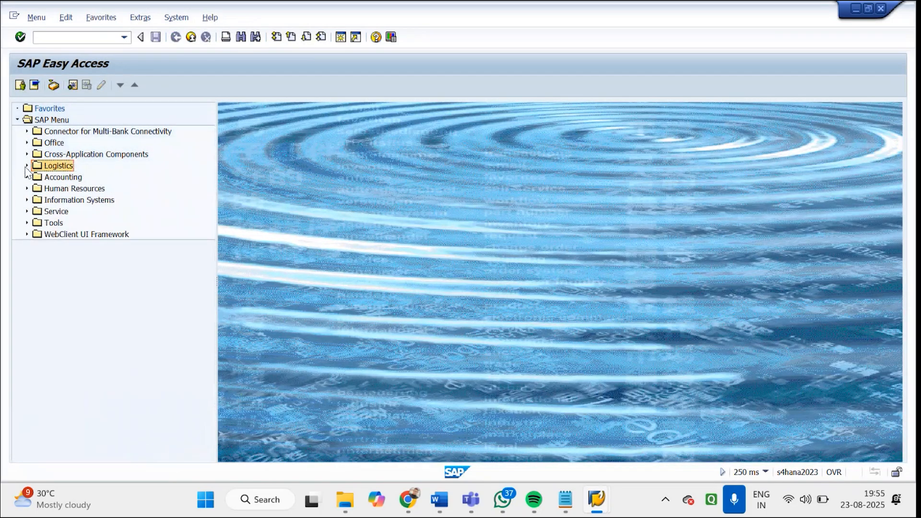
# Expand the SAP menu tree through Logistics, Sales and Distribution, and Billing to show the Billing Document transactions
pyautogui.click(27, 166)
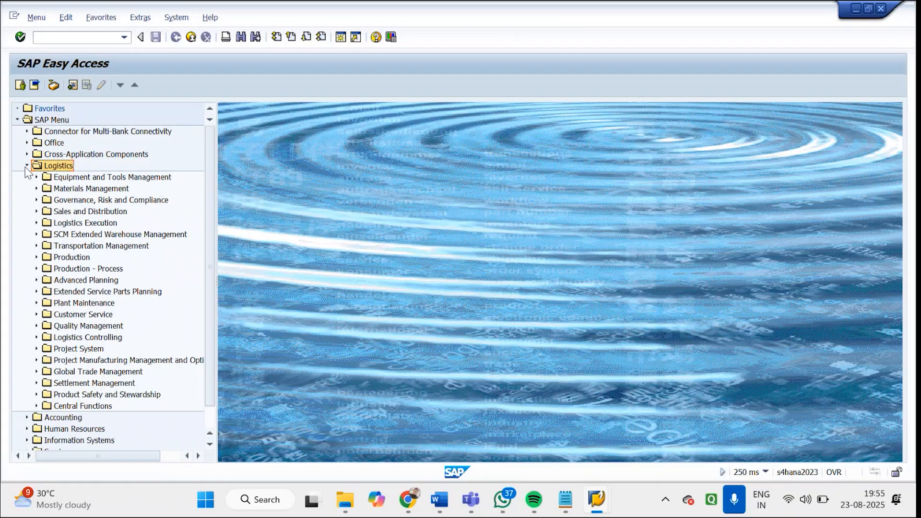
pyautogui.click(71, 213)
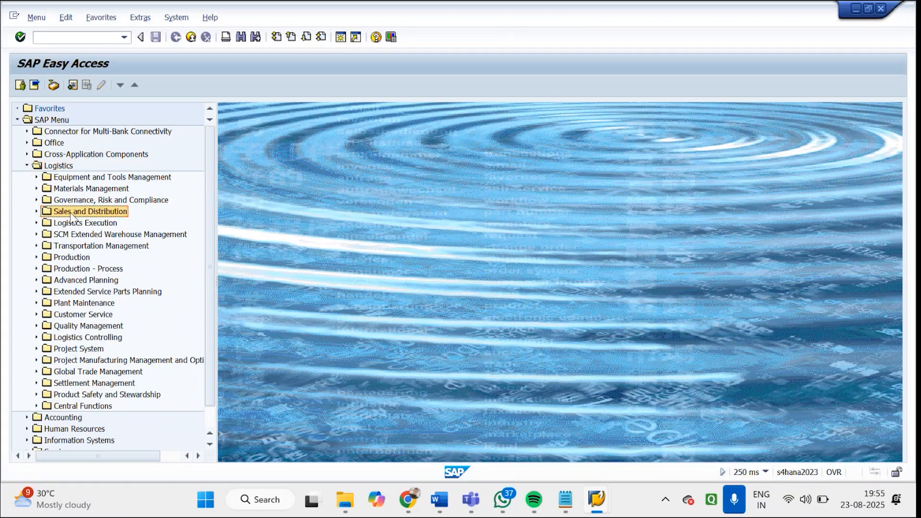
pyautogui.click(36, 211)
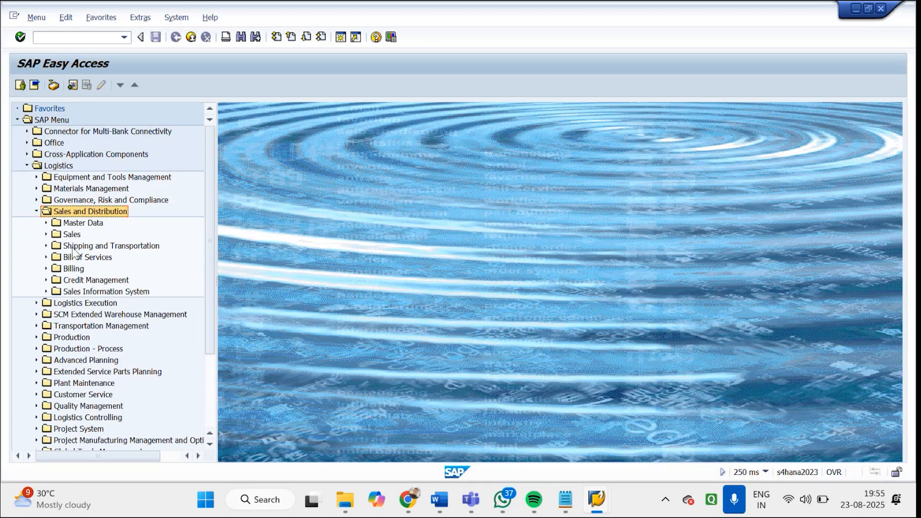
pyautogui.click(80, 272)
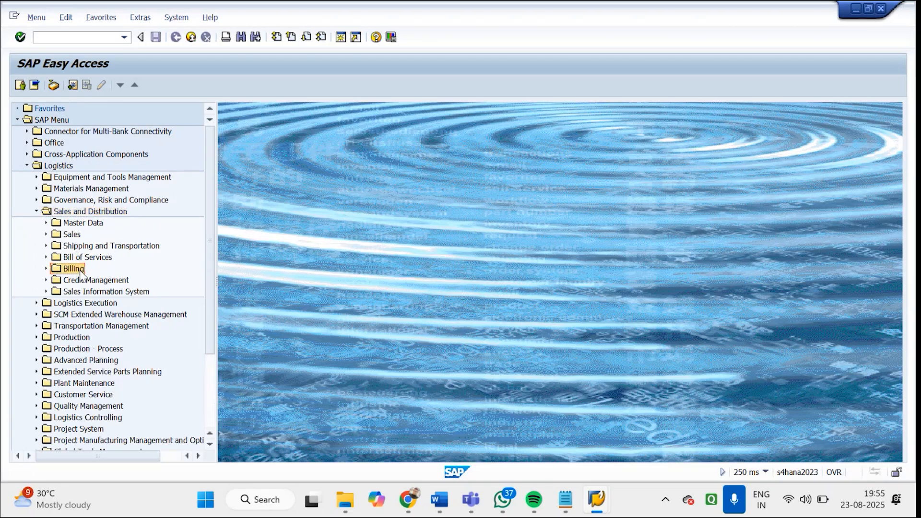
pyautogui.click(46, 269)
pyautogui.click(117, 282)
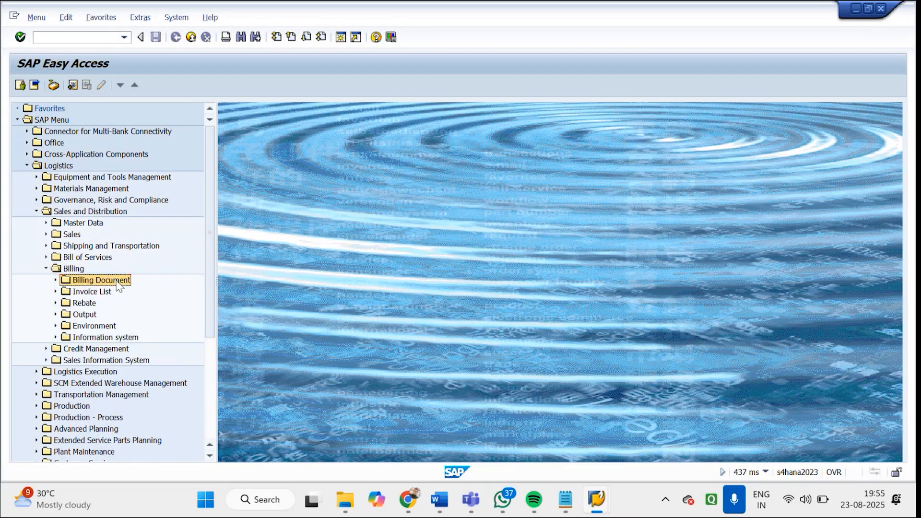
pyautogui.click(55, 280)
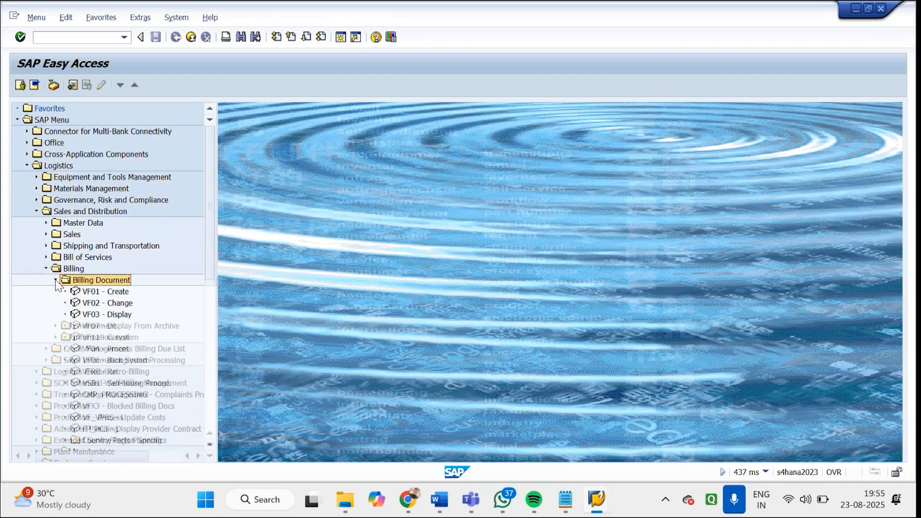
# Go through the billing document transactions from VF01 Create to VF11 Cancel to examine what each one offers
pyautogui.click(100, 296)
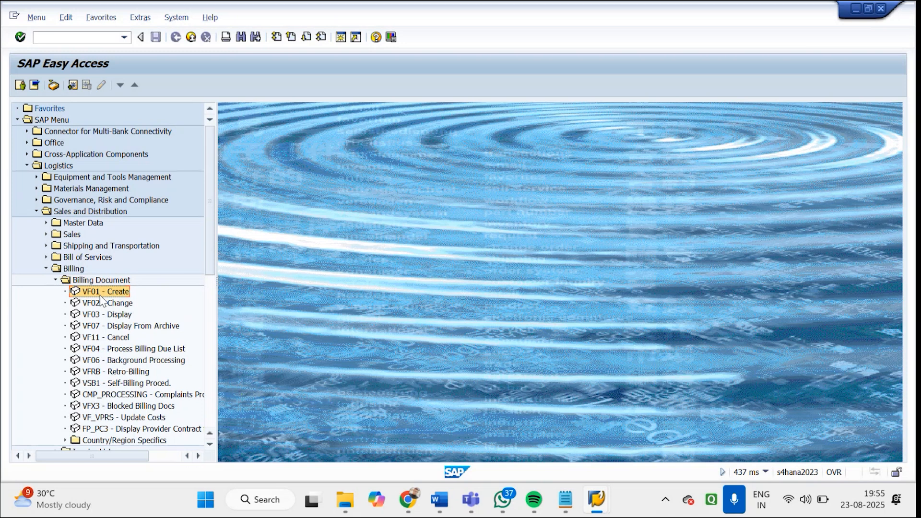
pyautogui.click(102, 302)
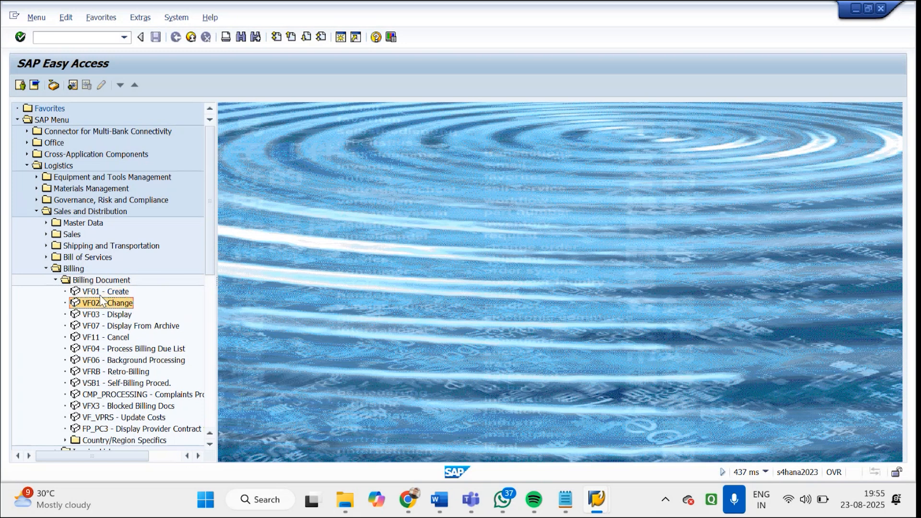
pyautogui.press('Down')
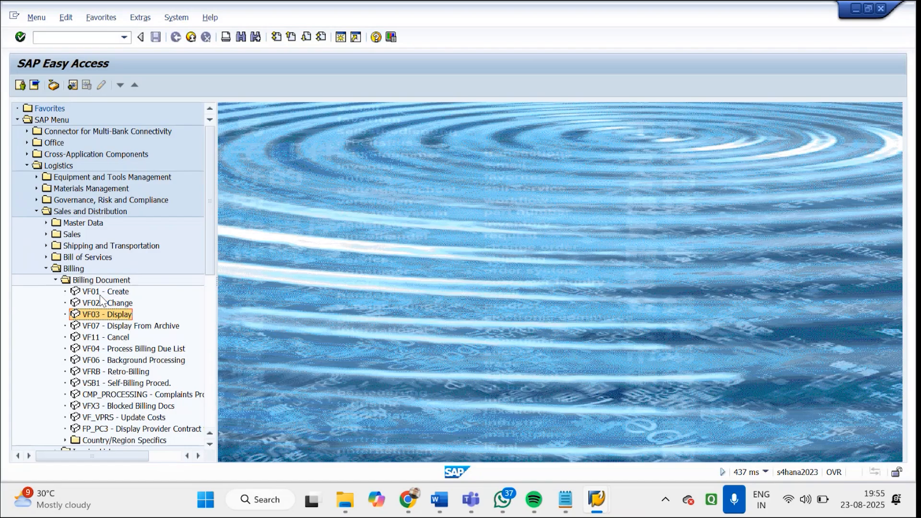
pyautogui.press('Down')
pyautogui.press('Down')
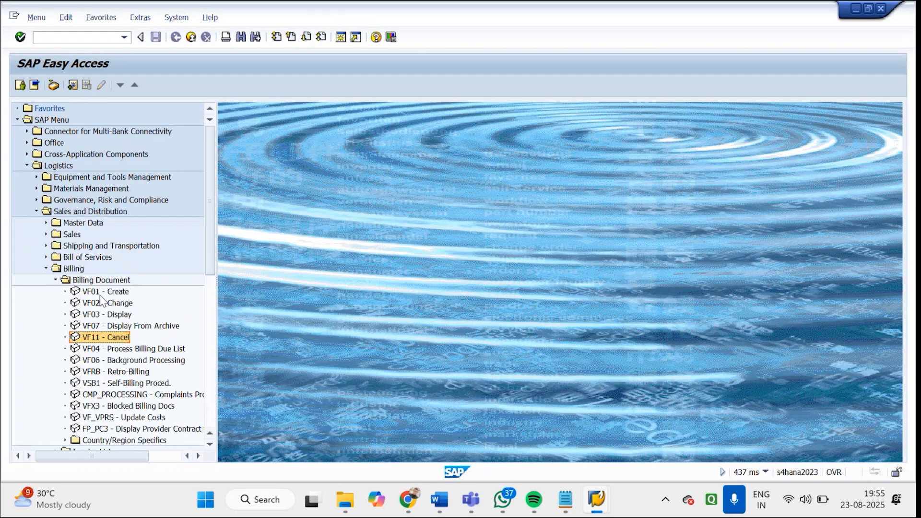
pyautogui.press('Up')
pyautogui.press('Up')
pyautogui.press('Up')
pyautogui.press('Up')
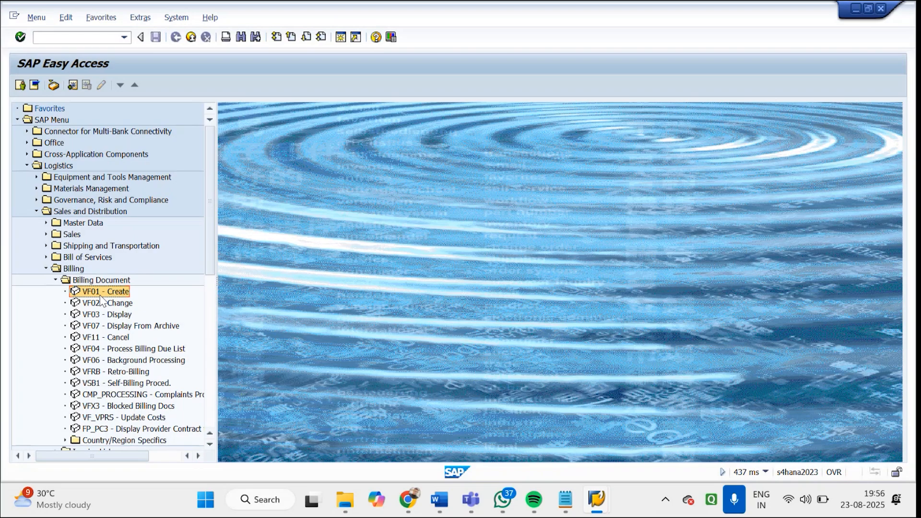
# Open transaction VF01 for creating a billing document and set the default billing type to F2 Invoice
pyautogui.doubleClick(100, 294)
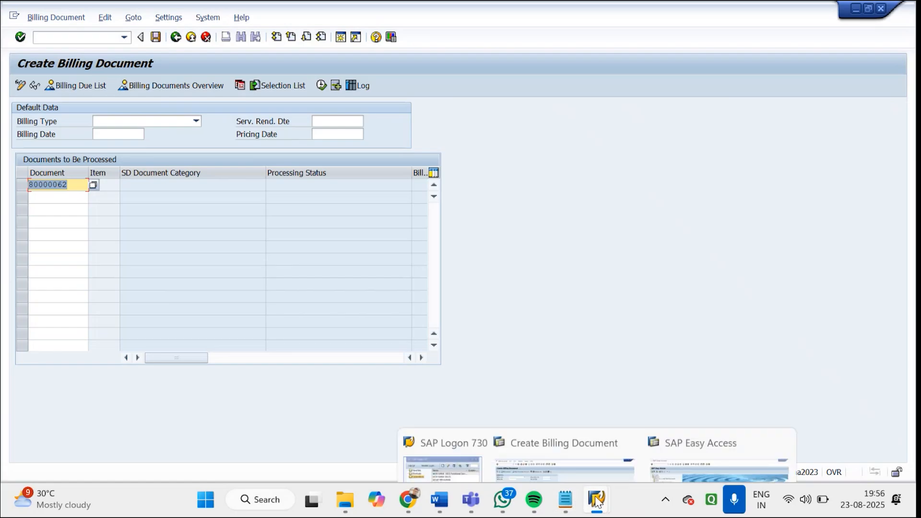
pyautogui.moveTo(598, 500)
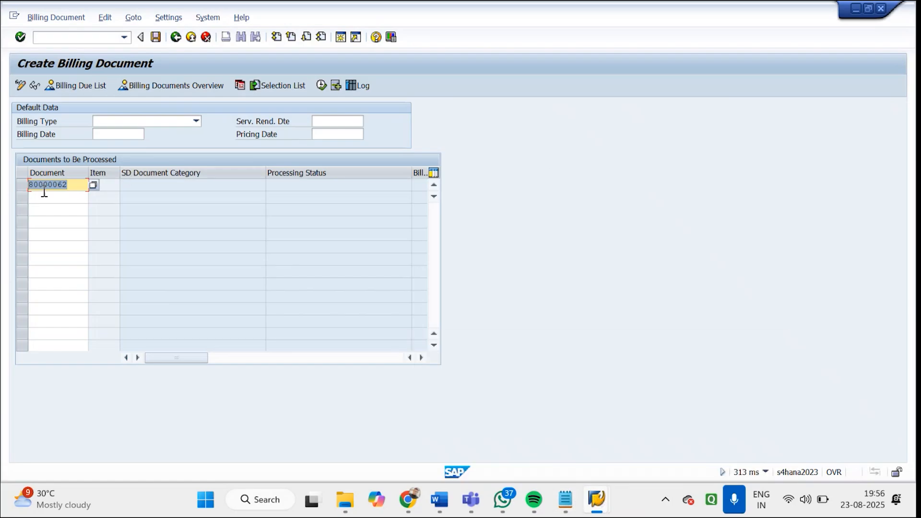
pyautogui.click(196, 121)
pyautogui.write('f2')
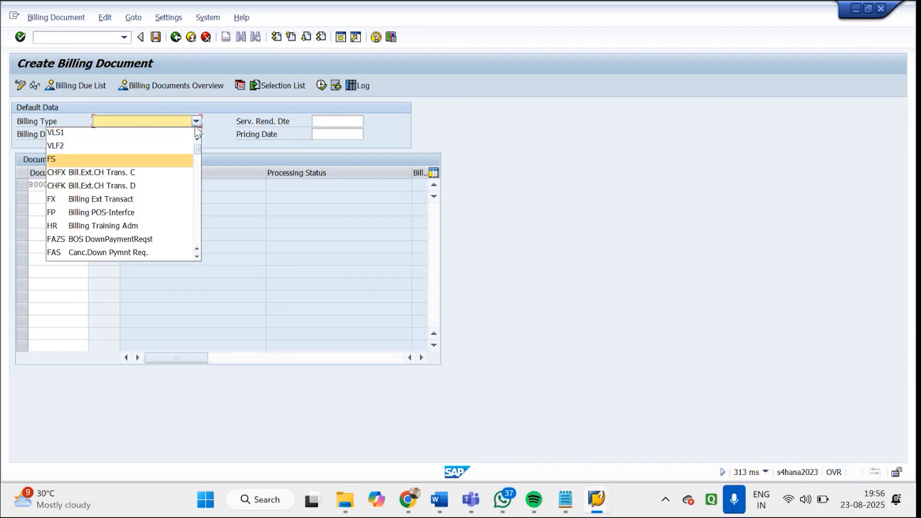
pyautogui.click(117, 254)
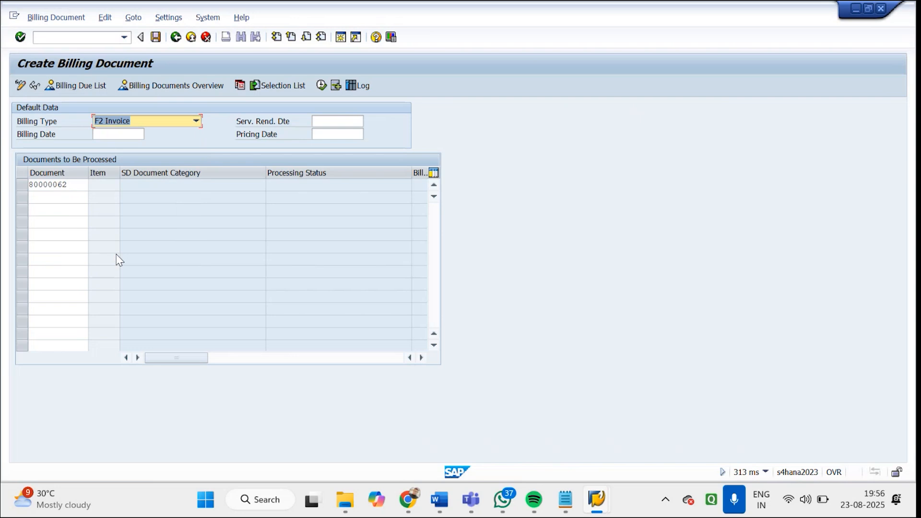
# Set the billing date of the new billing document to 23.08.2025
pyautogui.click(119, 134)
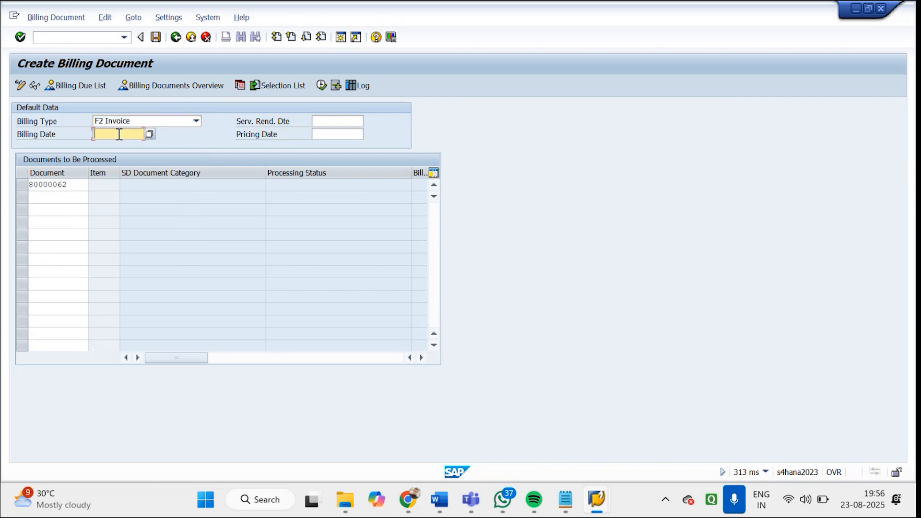
pyautogui.click(149, 133)
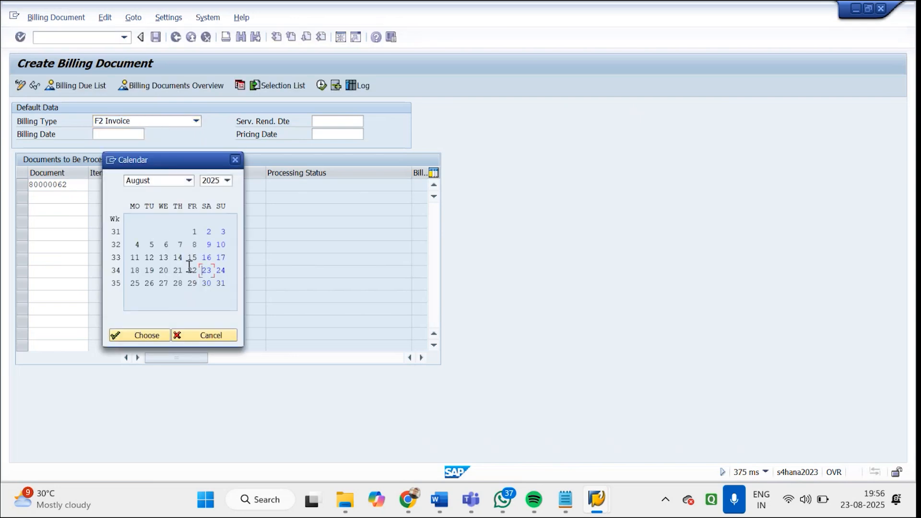
pyautogui.doubleClick(206, 270)
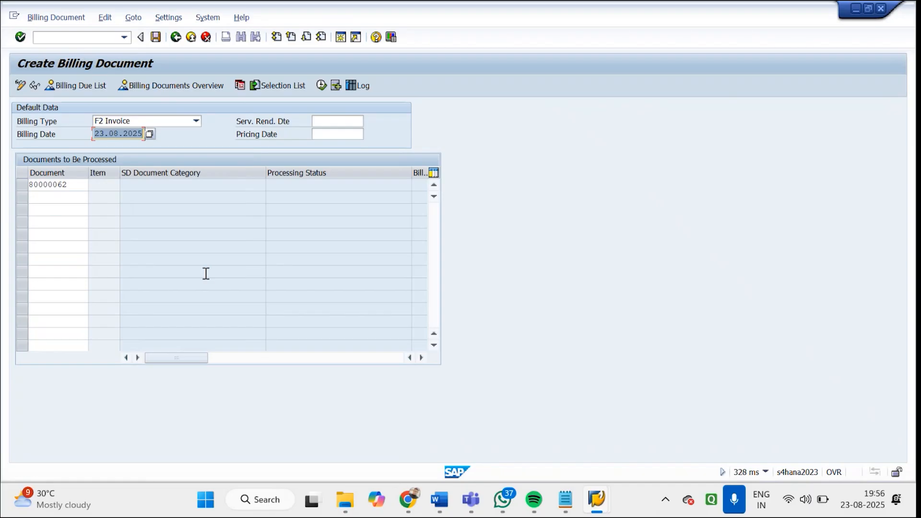
# Process the entered delivery into an F2 invoice and display its header details to check the company code and accounting data
pyautogui.press('Return')
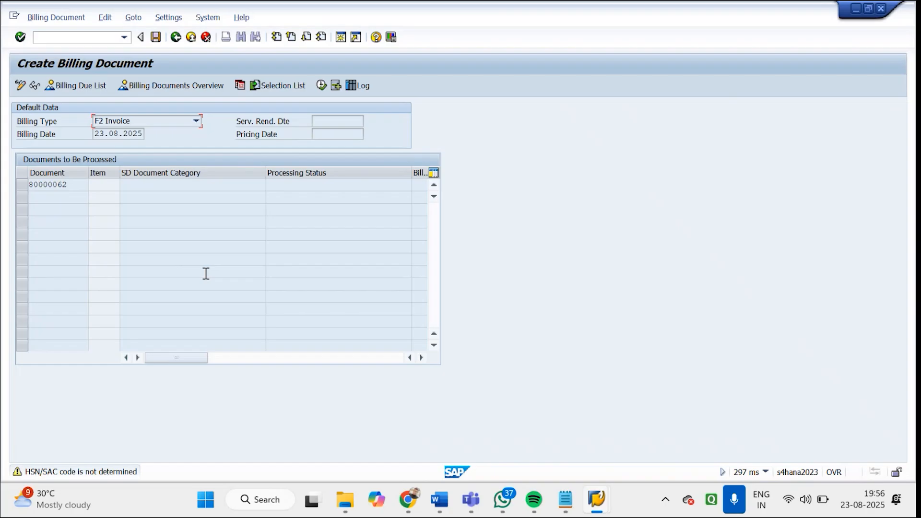
pyautogui.press('Return')
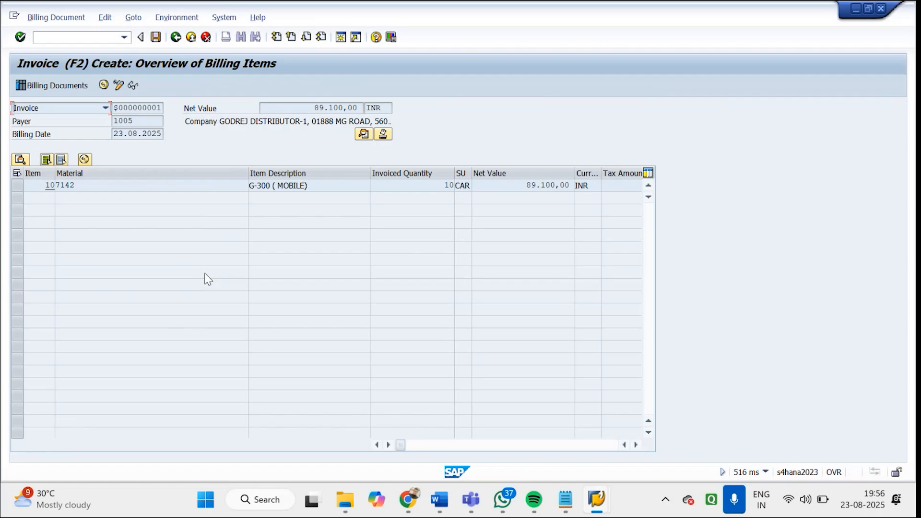
pyautogui.click(363, 135)
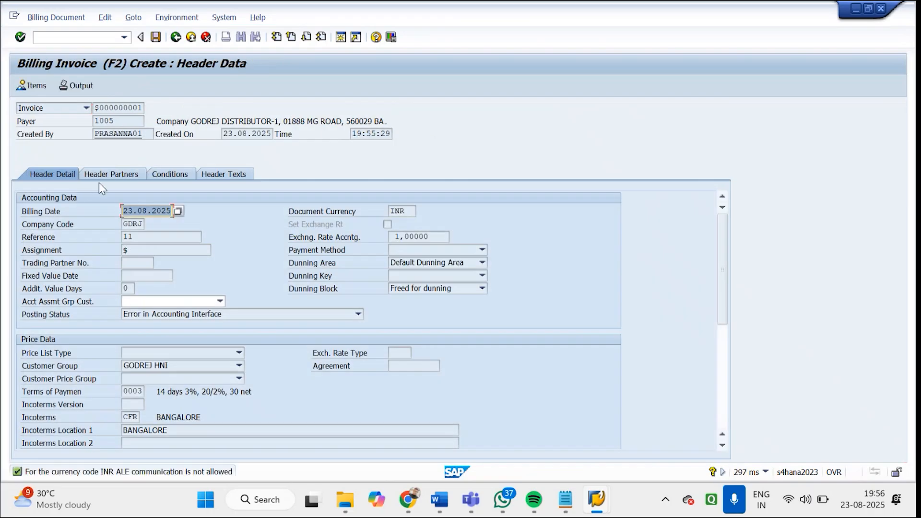
pyautogui.click(139, 224)
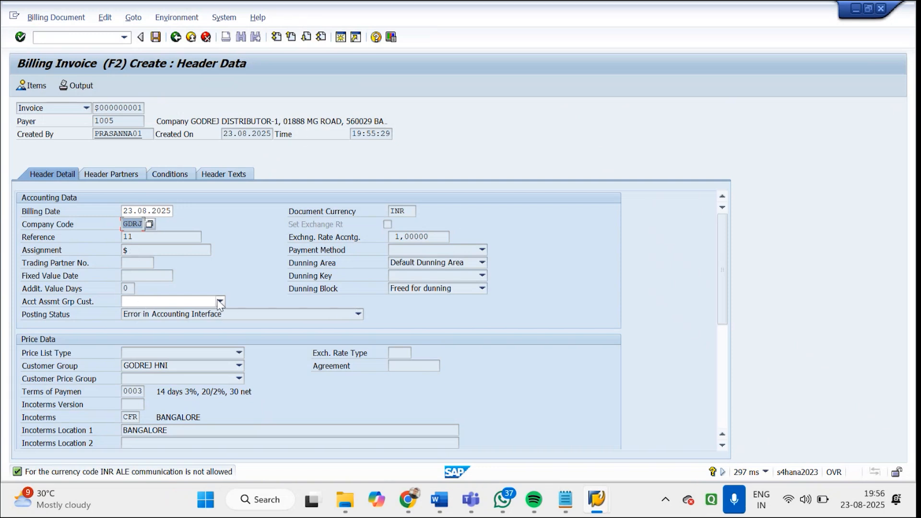
# Open transaction BP in a new session, search for business partners named GODREJ*, and display GODREJ DISTRIBUTOR-1
pyautogui.click(341, 37)
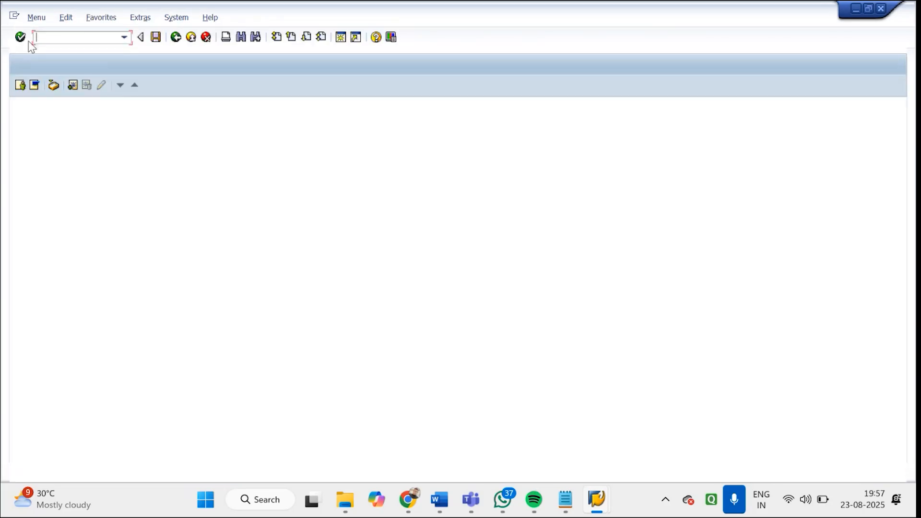
pyautogui.write('BP')
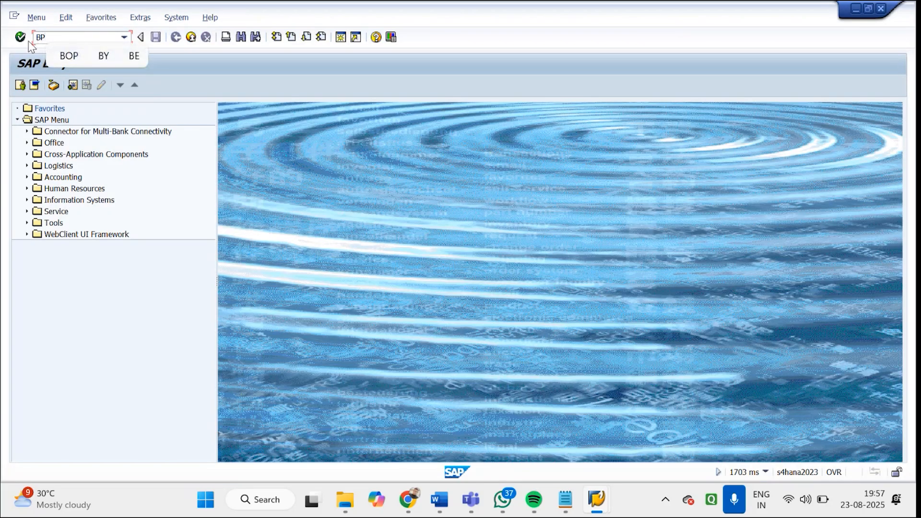
pyautogui.press('Return')
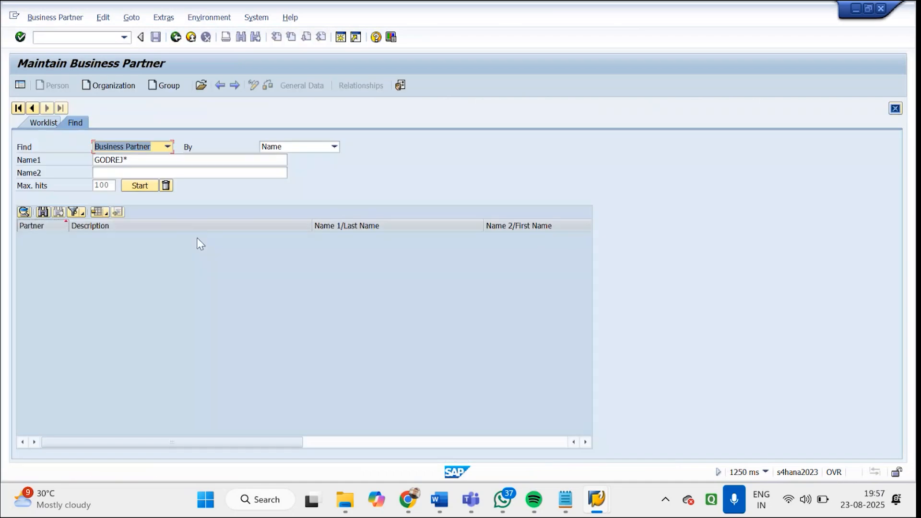
pyautogui.click(142, 186)
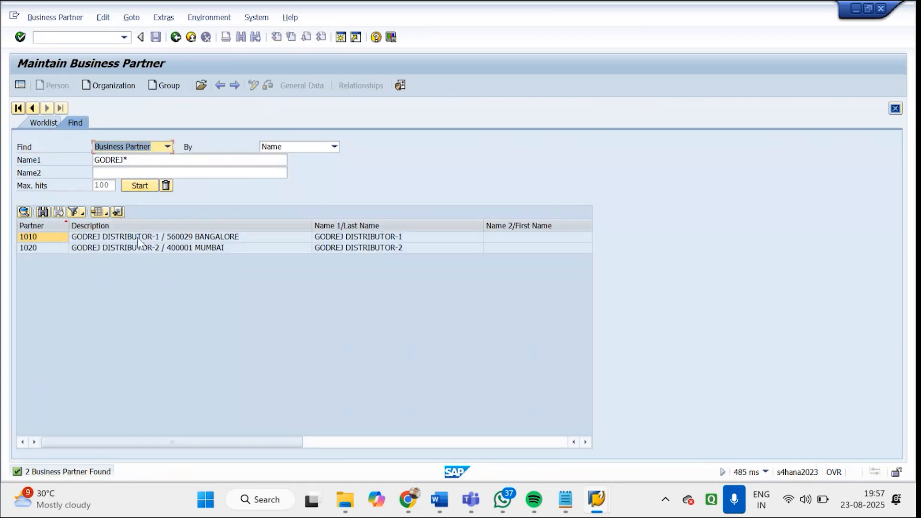
pyautogui.click(138, 237)
pyautogui.doubleClick(137, 237)
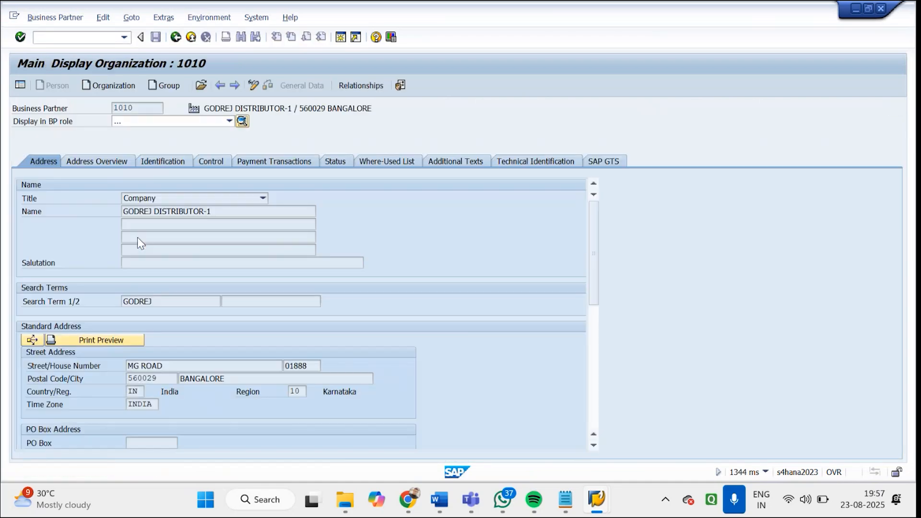
# Configure the SAP GUI options to show keys within dropdown lists and sort the lists by those keys
pyautogui.click(230, 121)
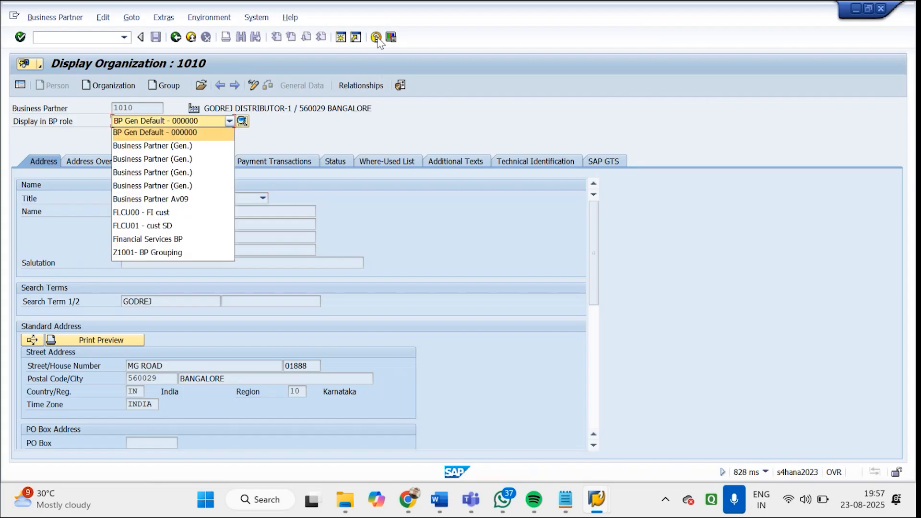
pyautogui.click(363, 63)
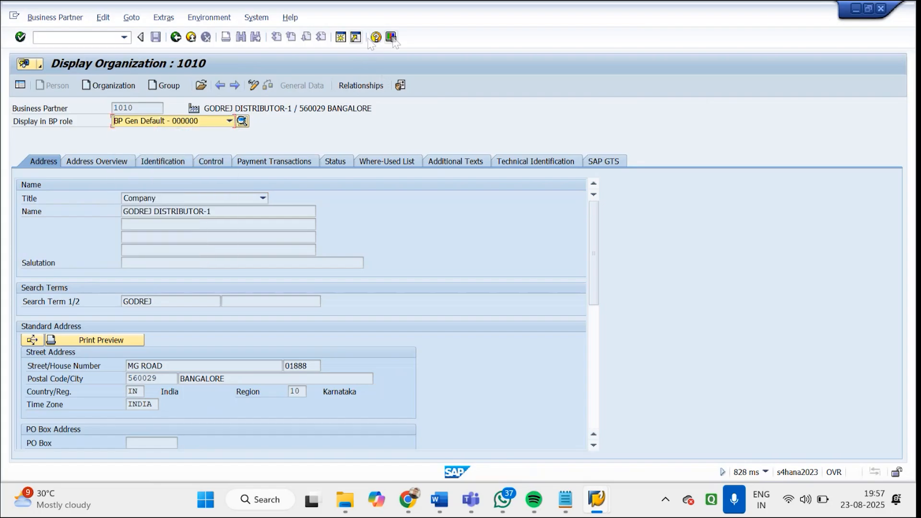
pyautogui.click(392, 38)
pyautogui.click(404, 51)
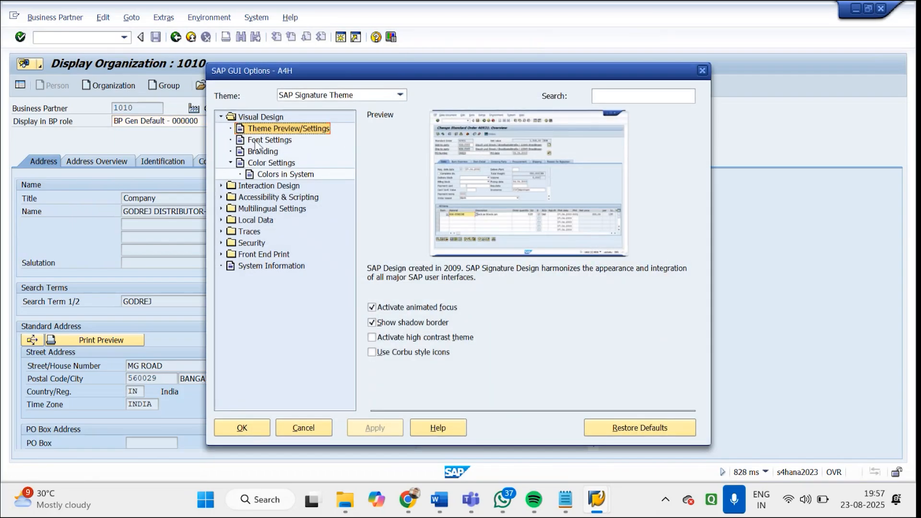
pyautogui.click(259, 141)
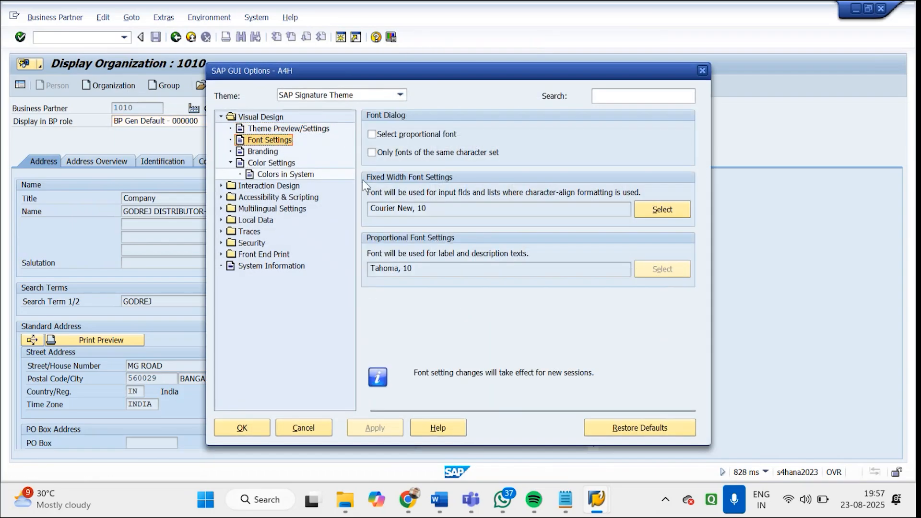
pyautogui.click(221, 186)
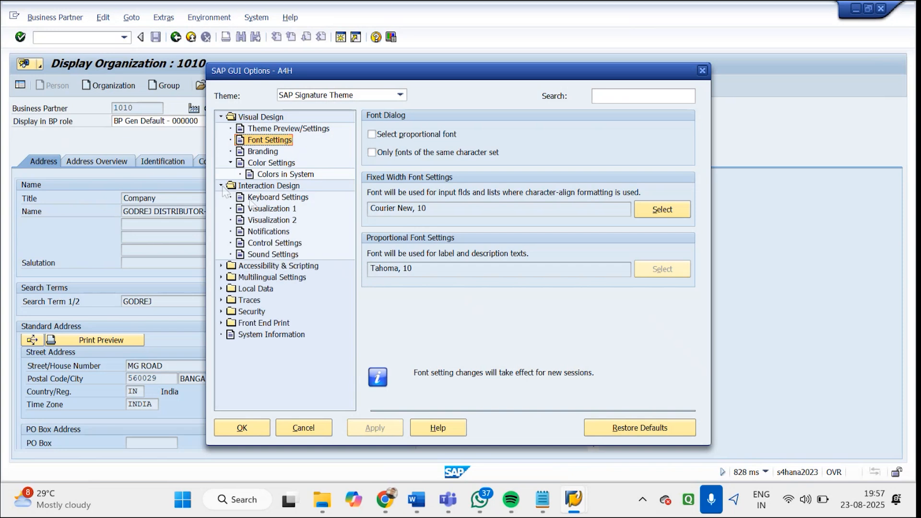
pyautogui.click(269, 210)
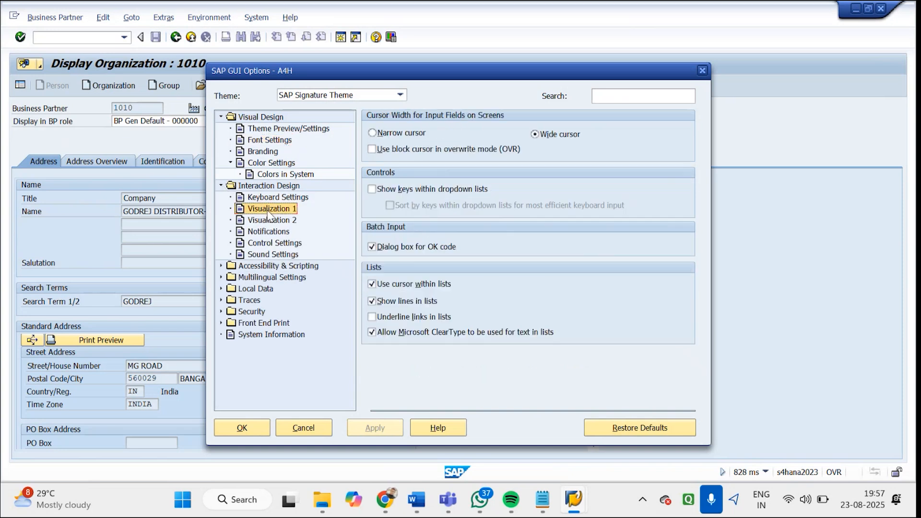
pyautogui.click(373, 189)
pyautogui.click(390, 205)
pyautogui.click(379, 427)
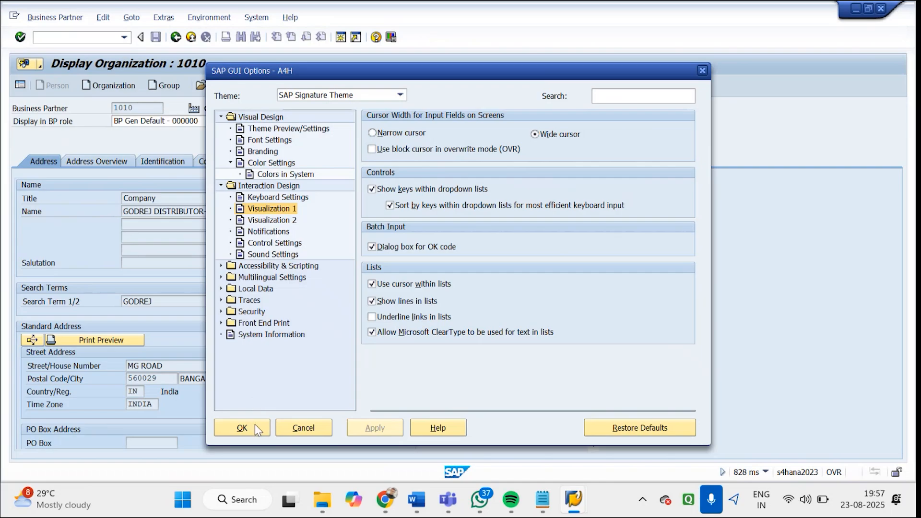
pyautogui.click(242, 427)
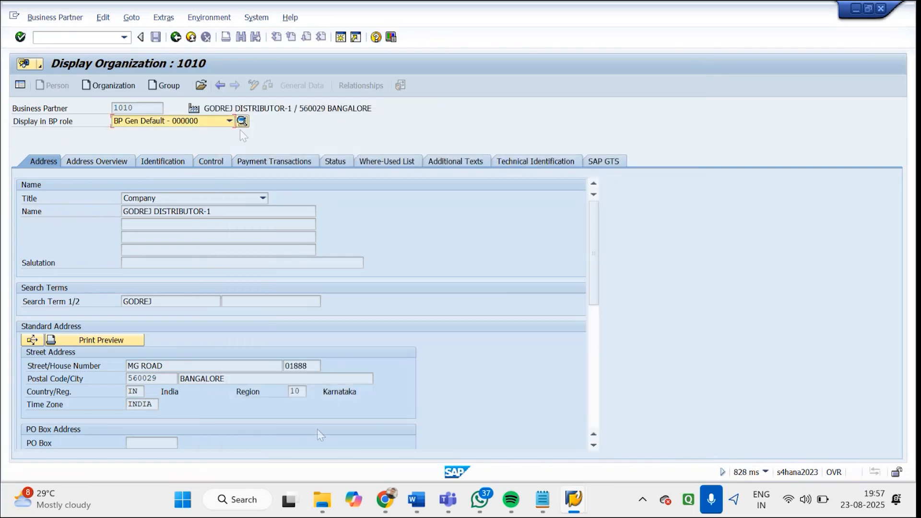
# Display the partner in role FLCU01 cust SD and open its sales-area billing data in change mode
pyautogui.click(231, 121)
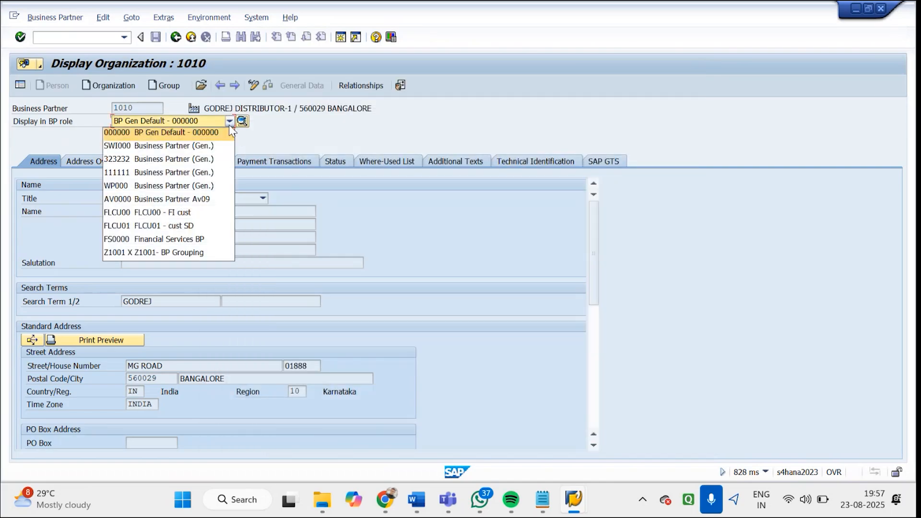
pyautogui.click(192, 228)
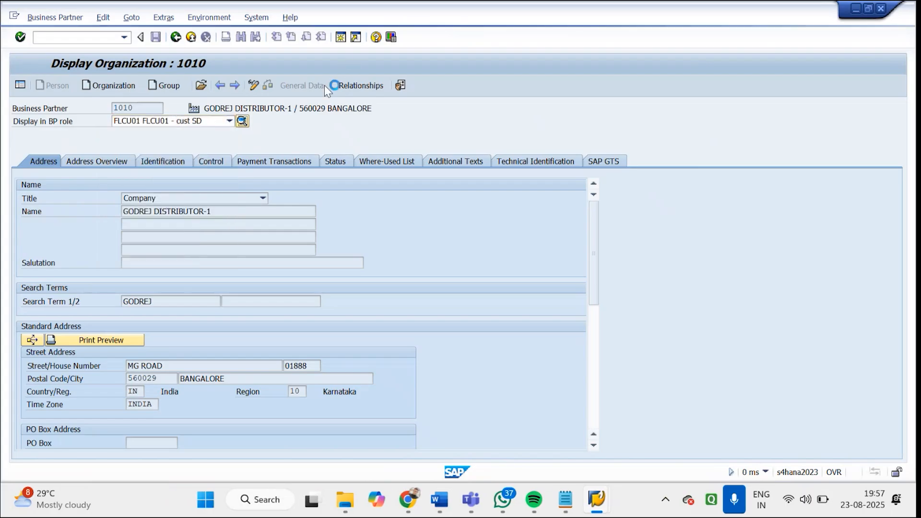
pyautogui.click(356, 87)
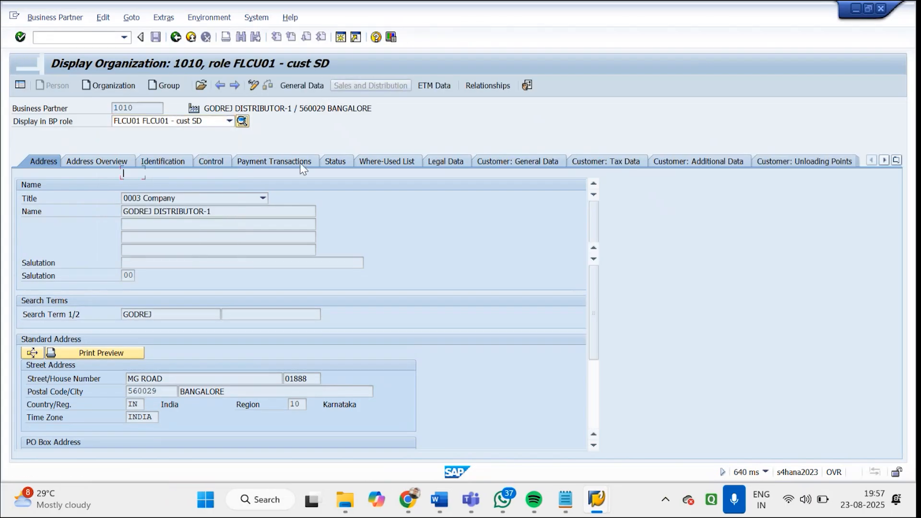
pyautogui.click(116, 225)
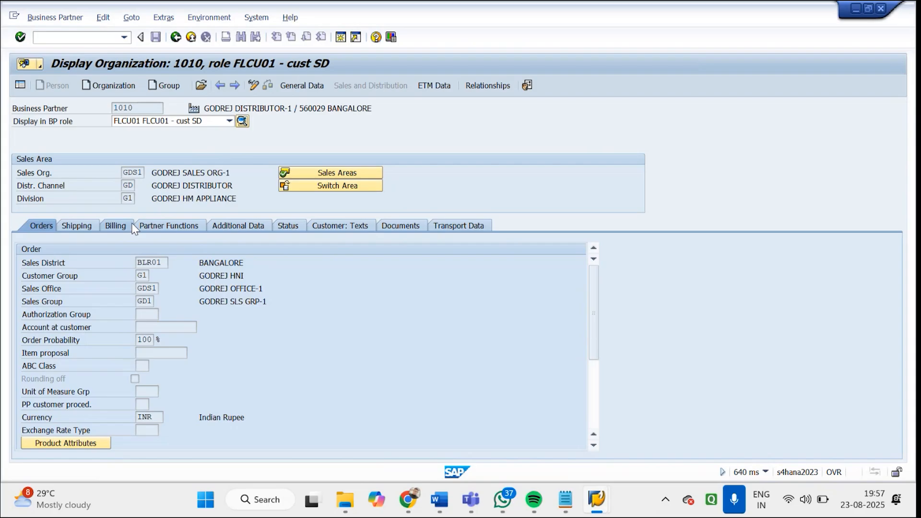
pyautogui.click(255, 87)
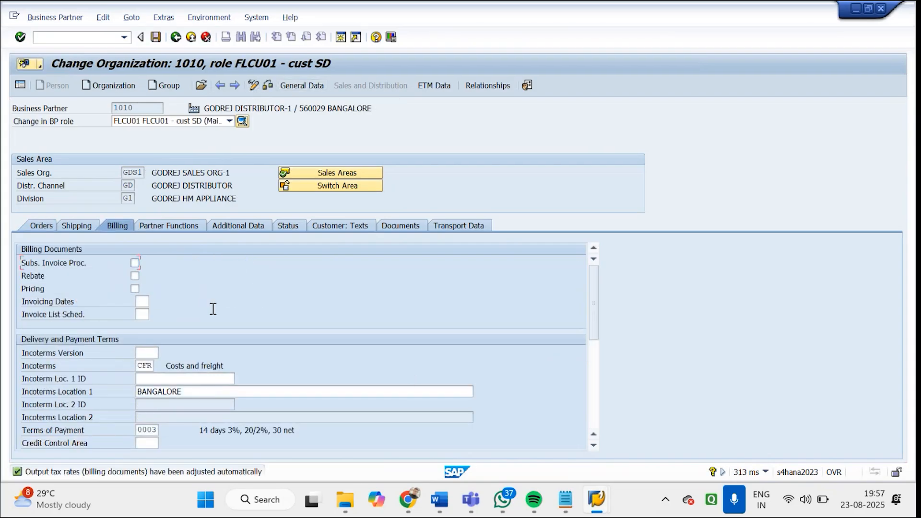
# Set the customer's account assignment group to 01 Domestic Revenues and save the business partner
pyautogui.scroll(-5, 598, 365)
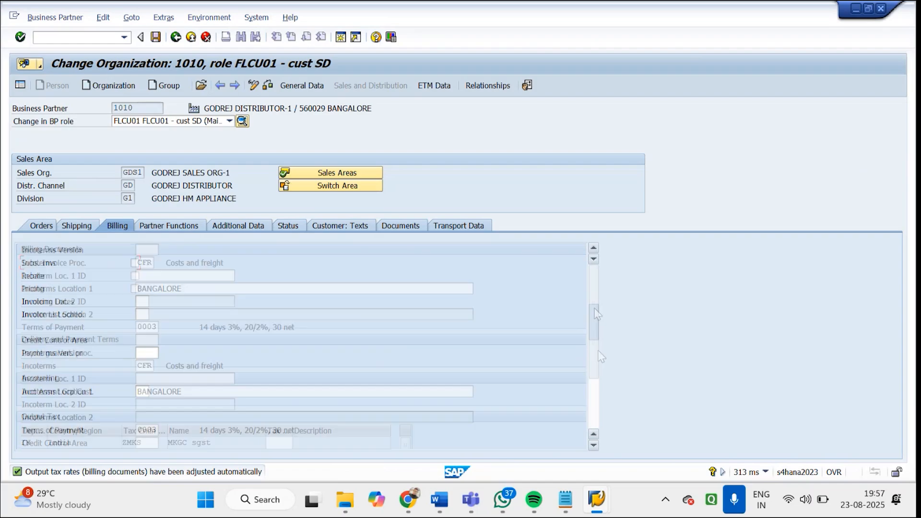
pyautogui.click(142, 327)
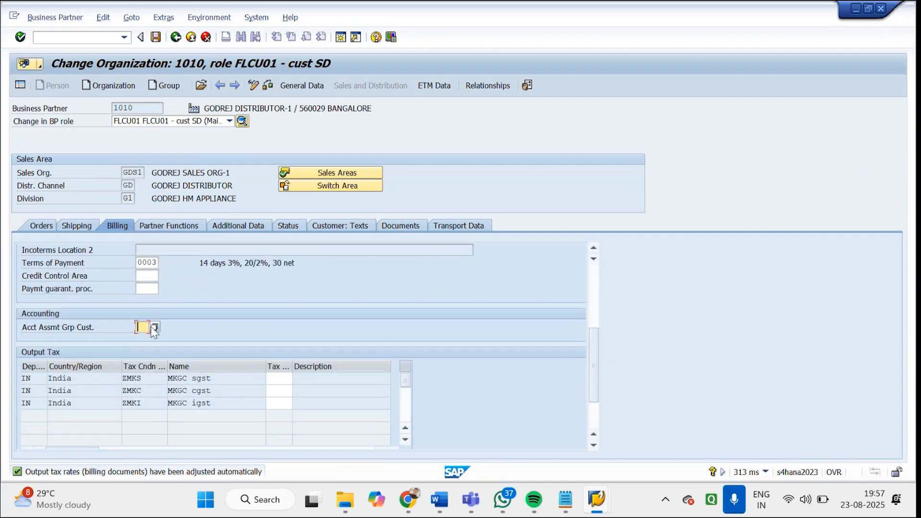
pyautogui.click(153, 327)
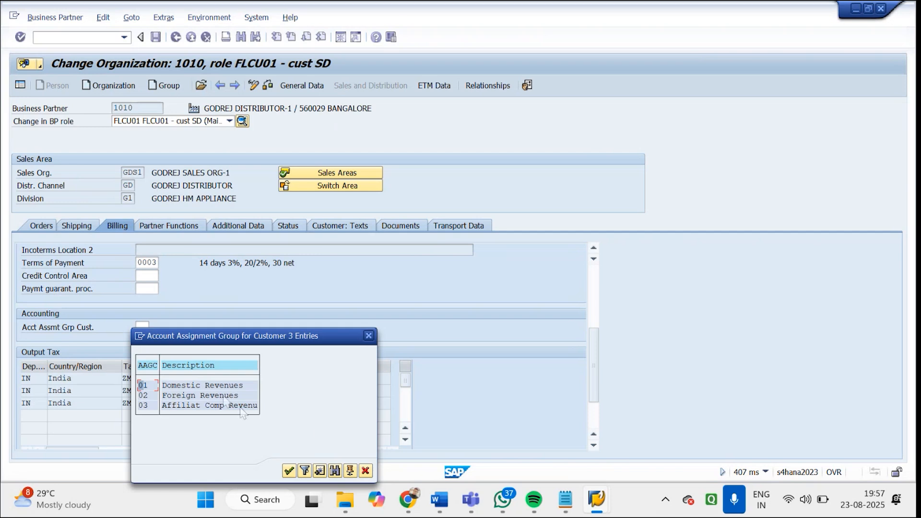
pyautogui.click(225, 388)
pyautogui.click(222, 395)
pyautogui.doubleClick(219, 386)
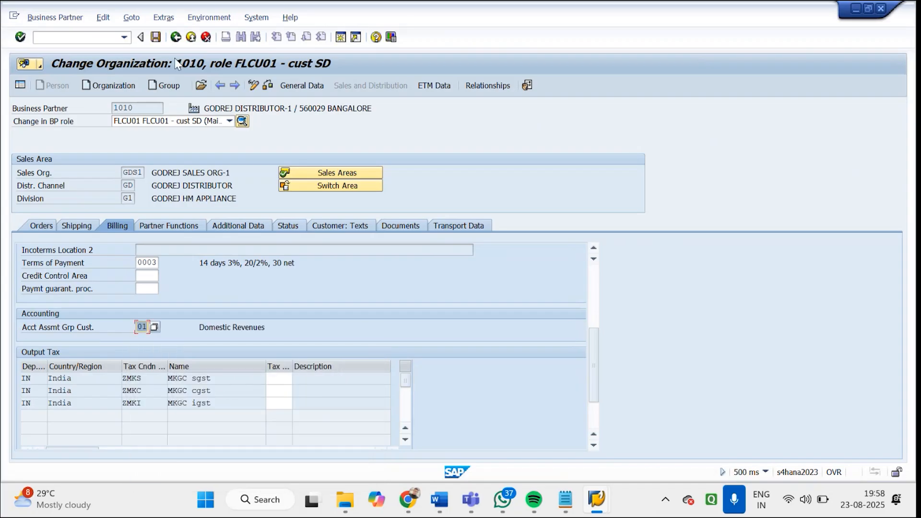
pyautogui.click(156, 37)
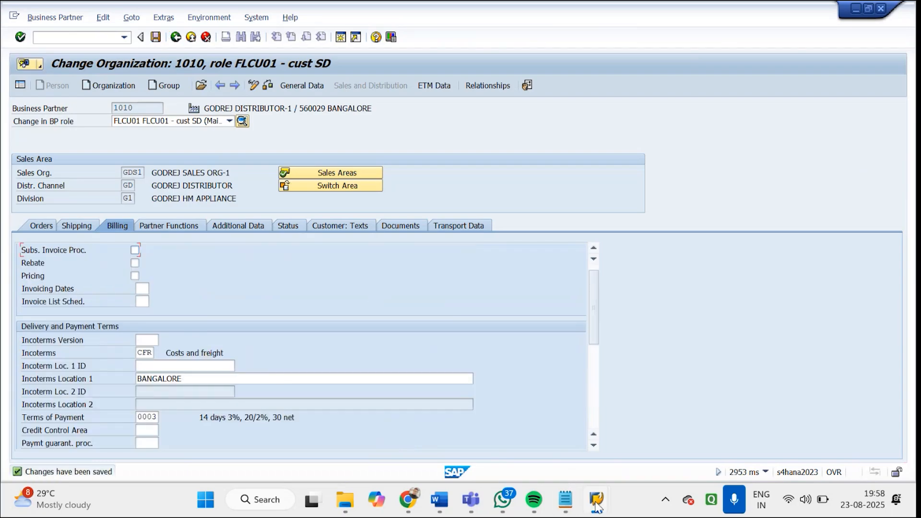
# Return to the billing session and leave the unsaved invoice with /n
pyautogui.moveTo(596, 504)
pyautogui.click(493, 415)
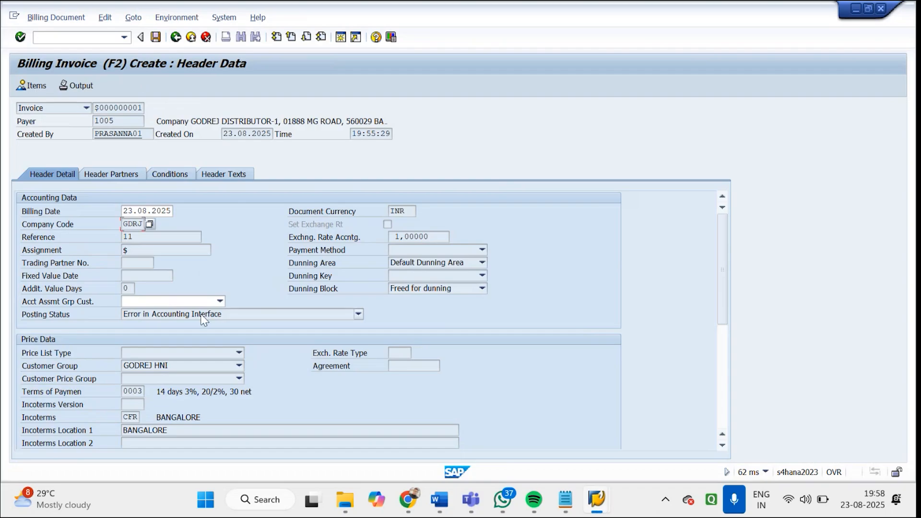
pyautogui.click(101, 36)
pyautogui.write('/n')
pyautogui.press('Return')
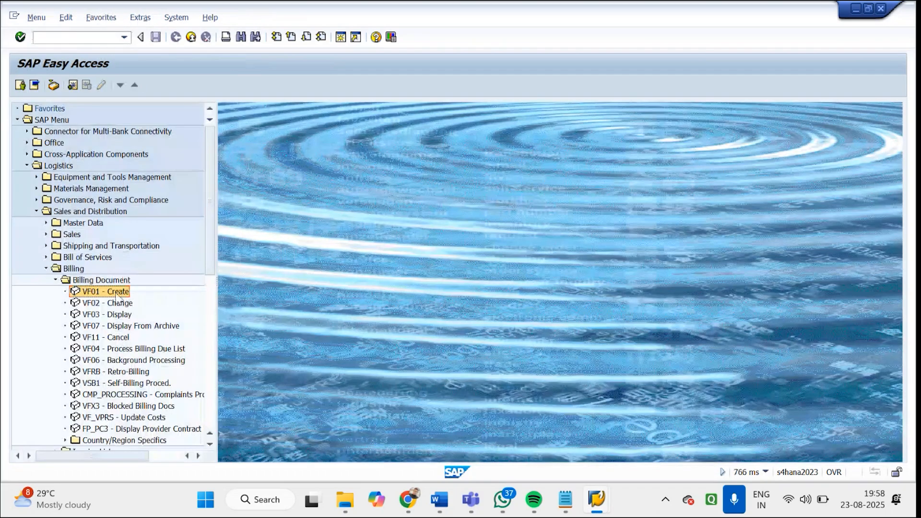
# Create a new F2 invoice for the same delivery in VF01 and display its header details
pyautogui.doubleClick(117, 292)
pyautogui.click(195, 122)
pyautogui.write('f2')
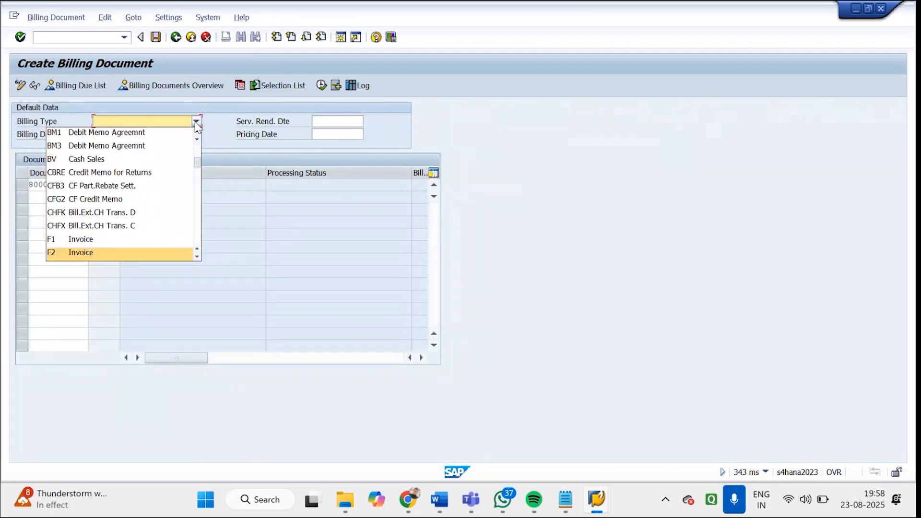
pyautogui.click(121, 253)
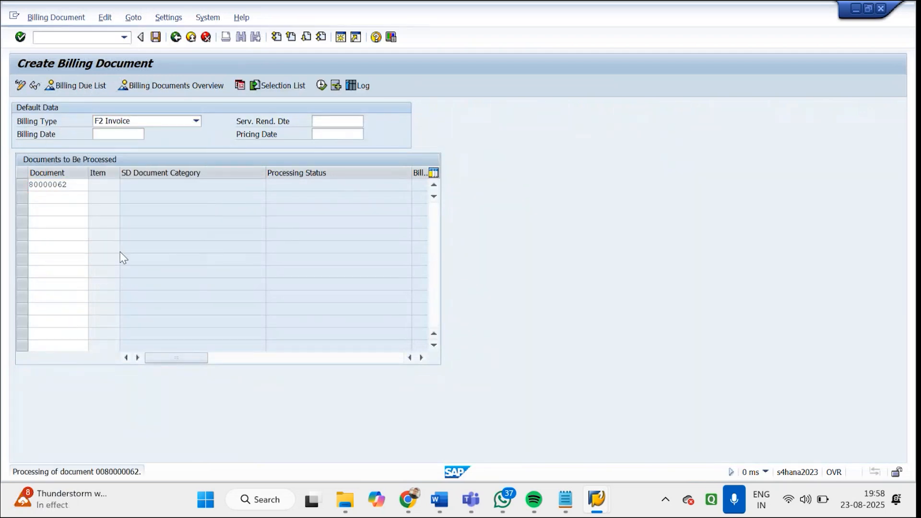
pyautogui.press('Return')
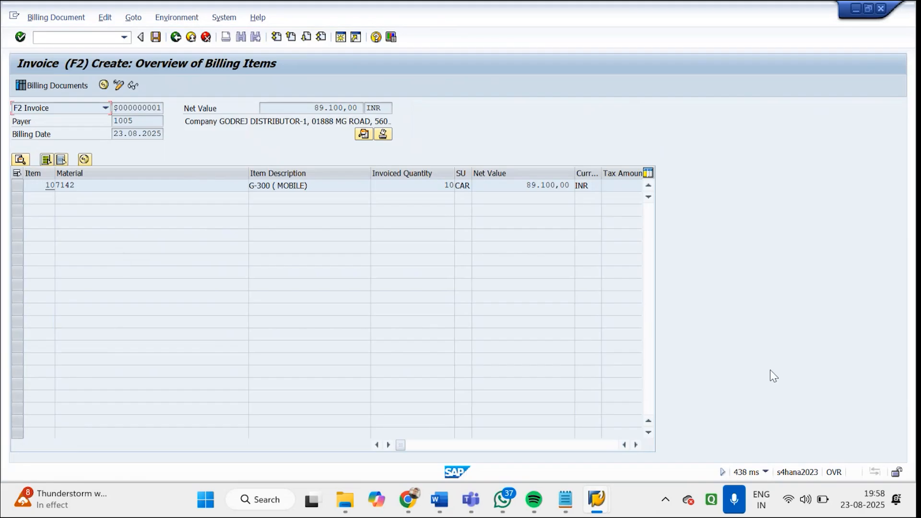
pyautogui.click(363, 135)
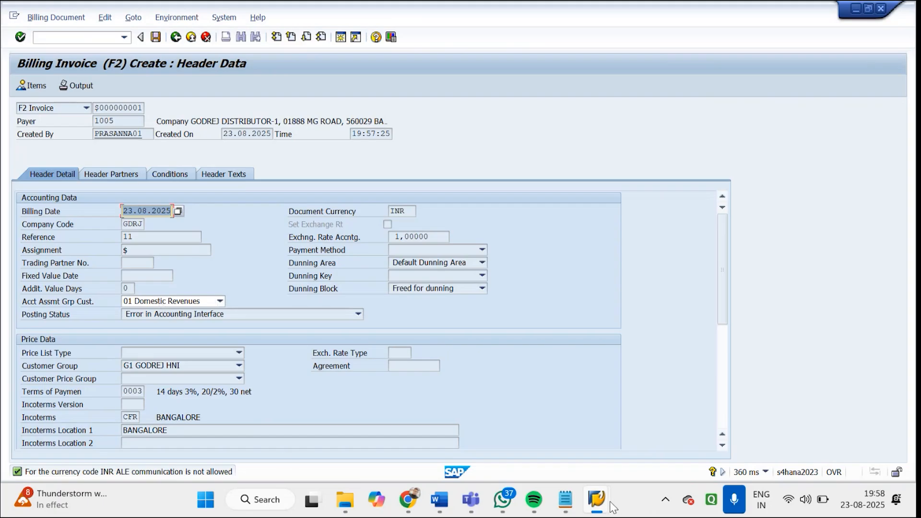
# Switch to the business partner session and close it, returning to the invoice header data
pyautogui.moveTo(610, 502)
pyautogui.click(524, 425)
pyautogui.click(596, 502)
pyautogui.click(750, 387)
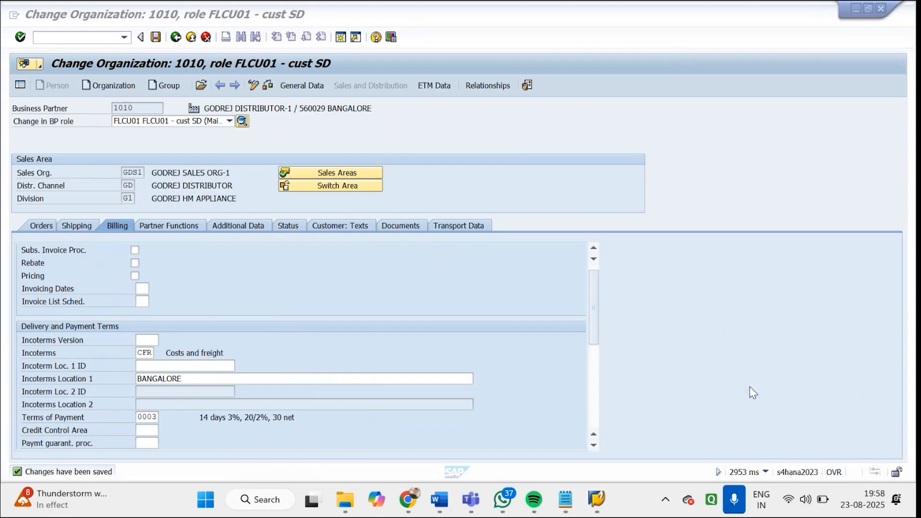
pyautogui.click(881, 9)
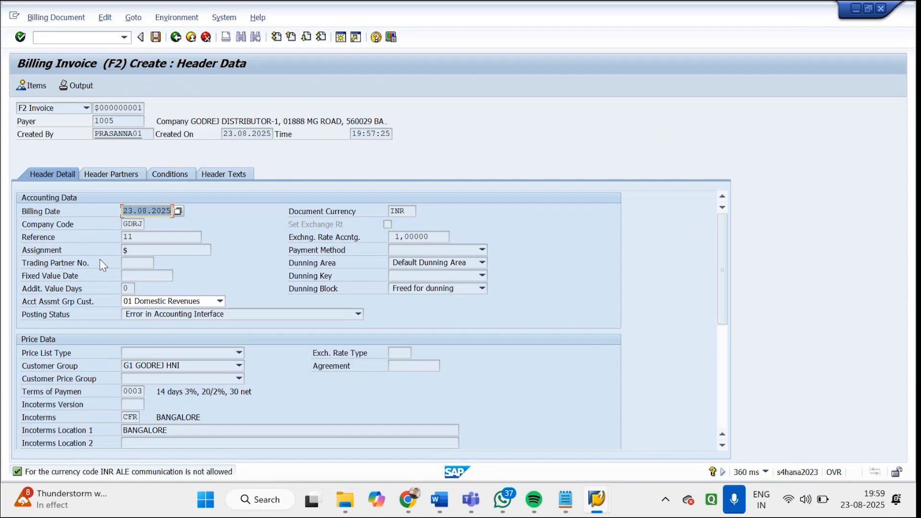
# Review the unsaved invoice's header details, header partners and pricing conditions, and return to the billing item overview
pyautogui.moveTo(727, 260); pyautogui.dragTo(726, 318)
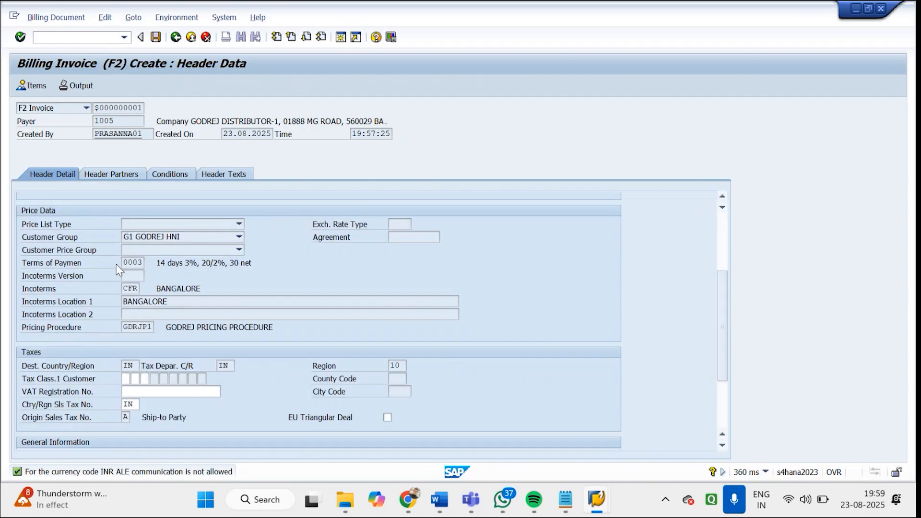
pyautogui.click(119, 176)
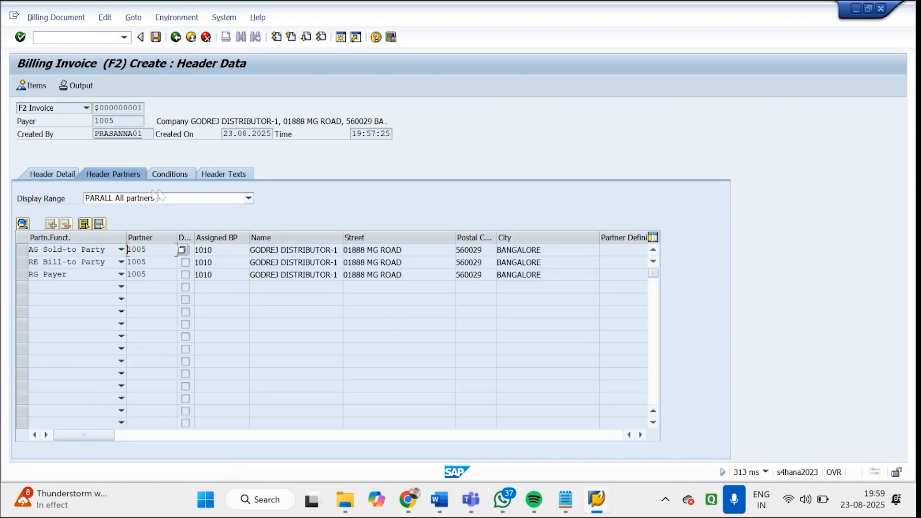
pyautogui.click(169, 177)
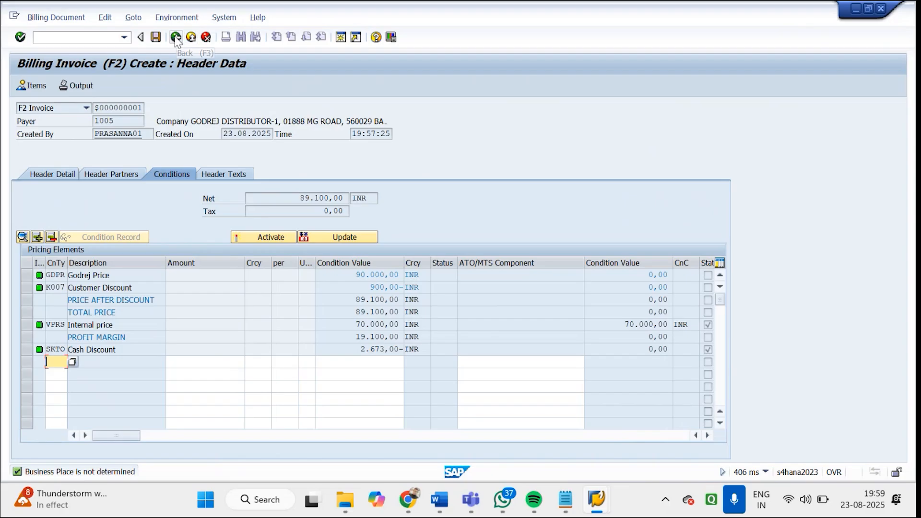
pyautogui.click(213, 176)
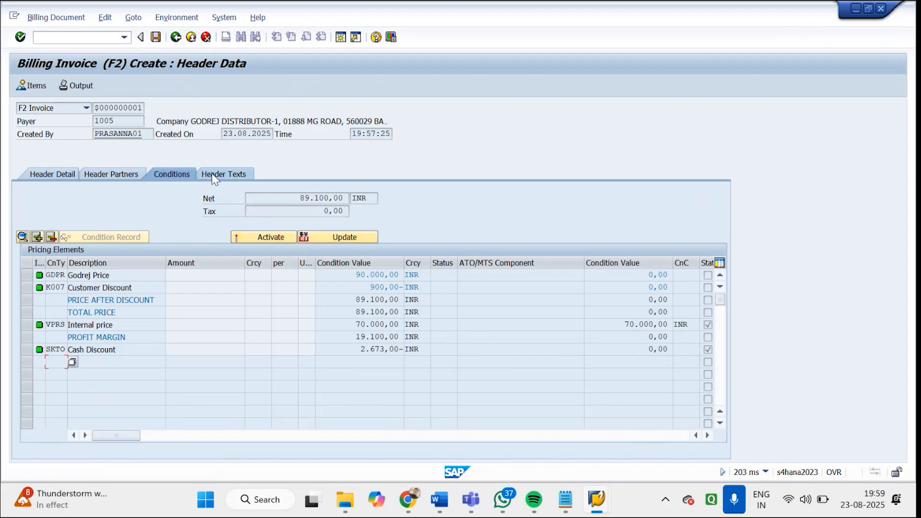
pyautogui.click(175, 40)
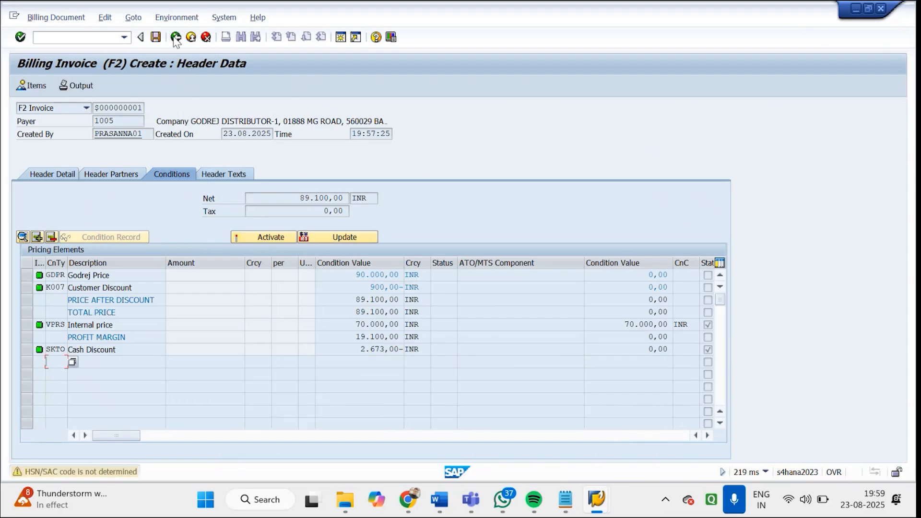
pyautogui.click(175, 39)
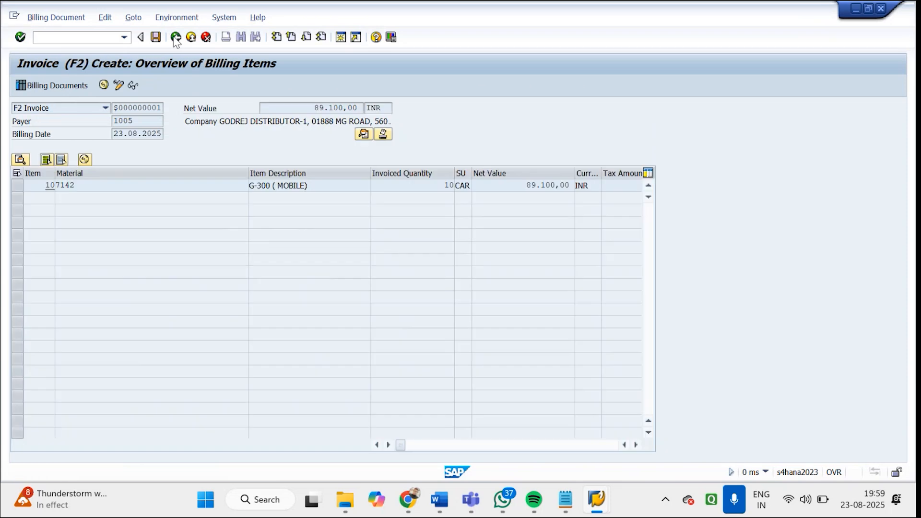
# Open the details of item 10 and examine its pricing data and material account assignment group
pyautogui.click(18, 186)
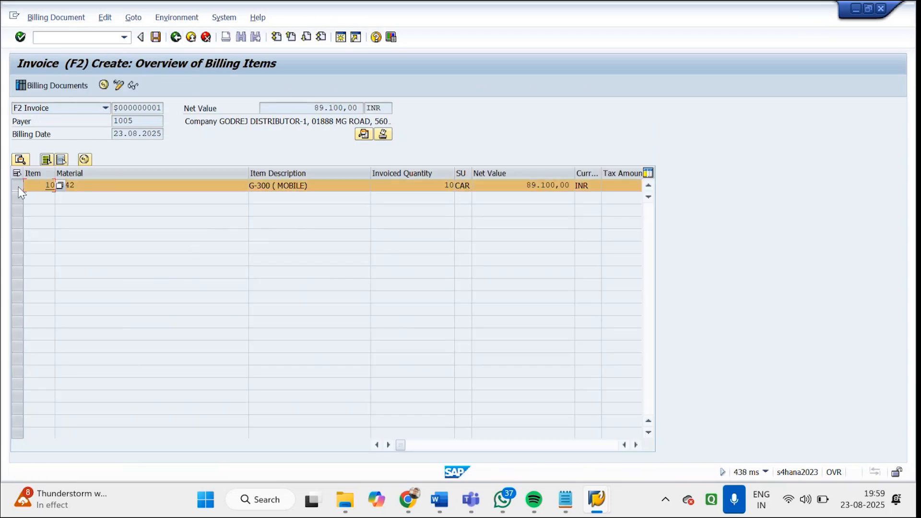
pyautogui.doubleClick(98, 189)
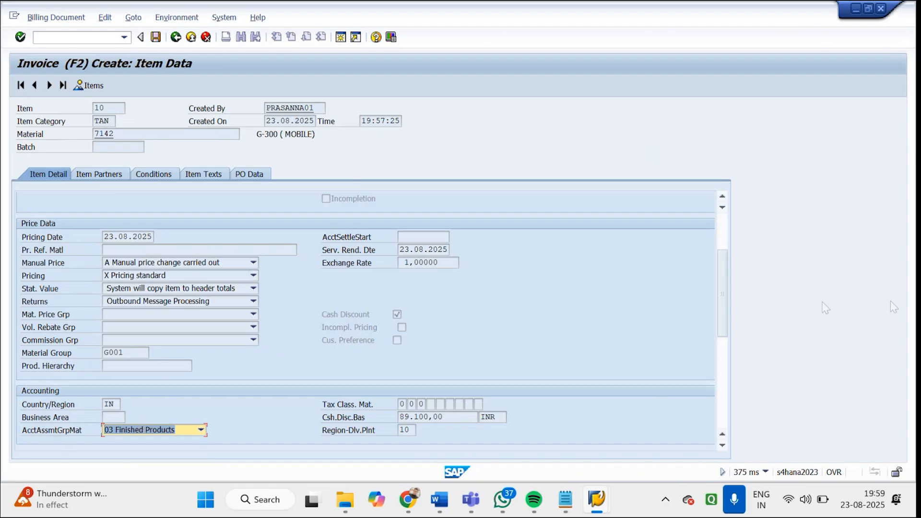
pyautogui.moveTo(723, 303); pyautogui.dragTo(724, 341)
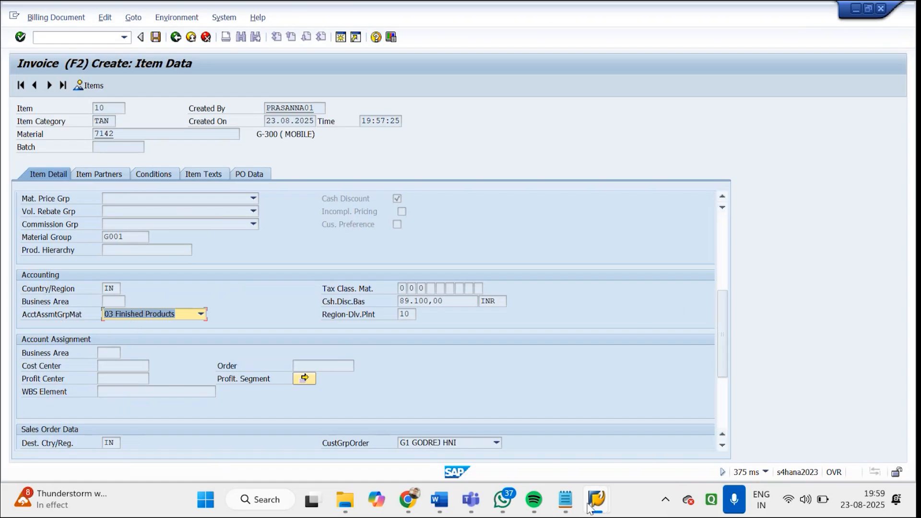
# In the other SAP session, start MM02 for material 7142 and choose the Sales: Sales Org. Data 2 view
pyautogui.moveTo(597, 499)
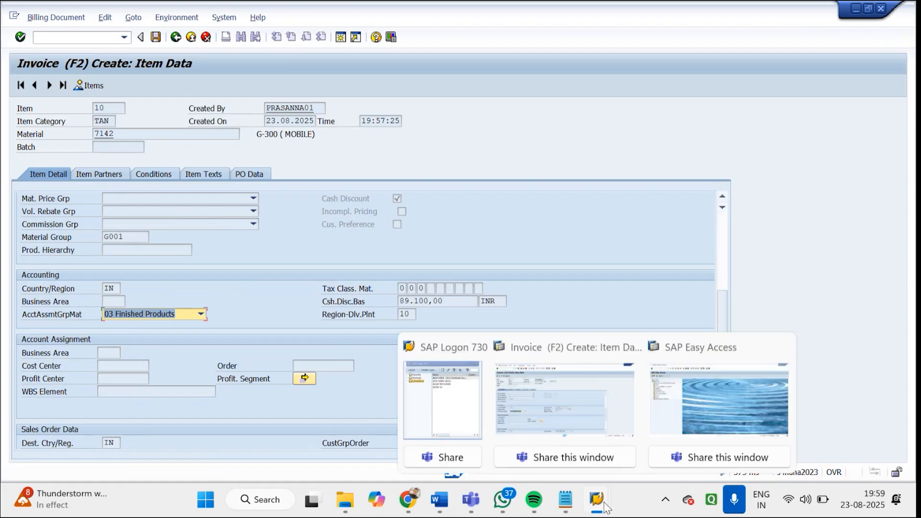
pyautogui.click(670, 417)
pyautogui.write('MM02')
pyautogui.press('Return')
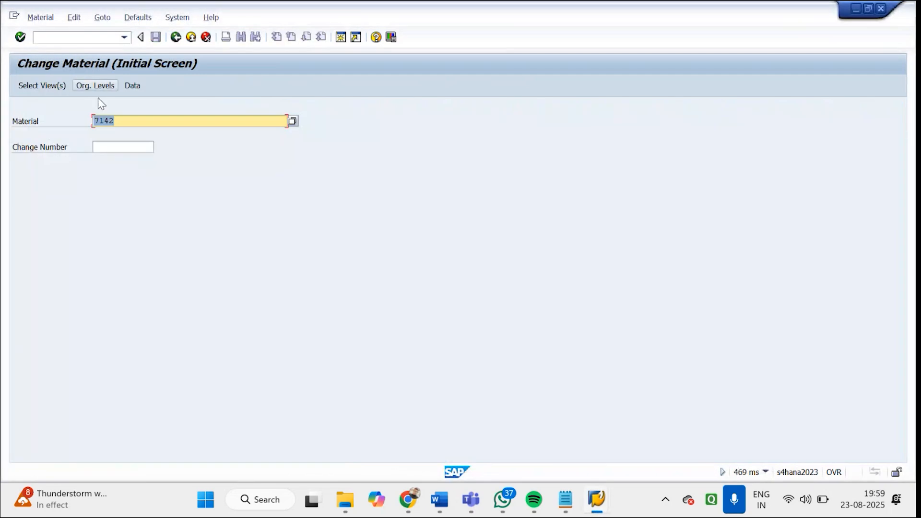
pyautogui.click(43, 86)
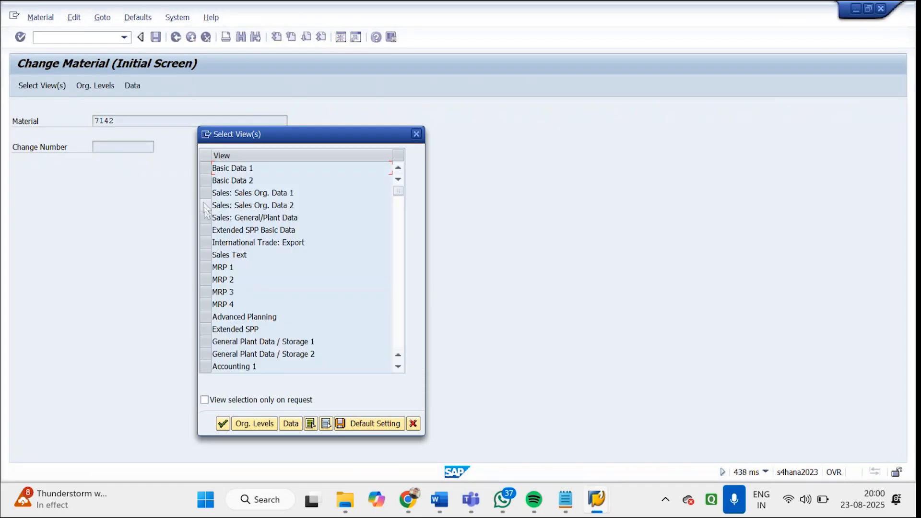
pyautogui.click(204, 207)
pyautogui.press('Return')
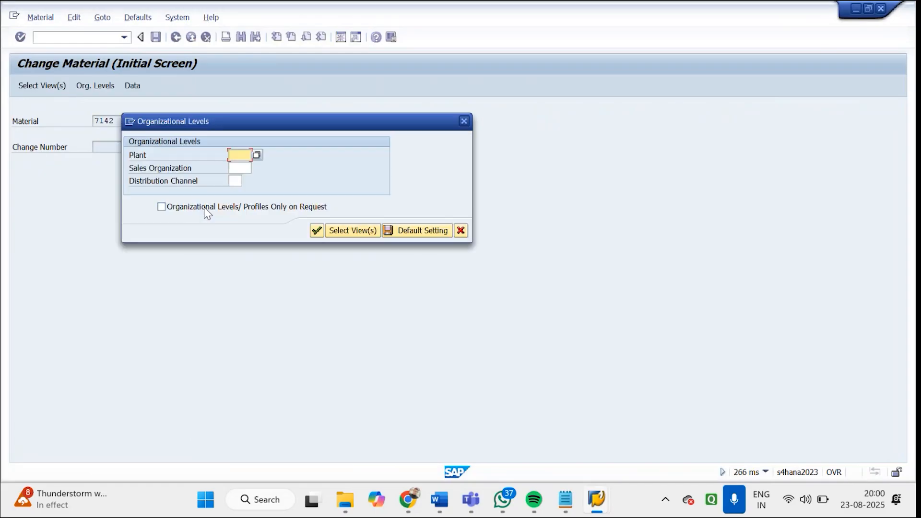
# Open the view for plant GDP1, sales organization GDS1 and distribution channel GD, and check the material's account assignment group
pyautogui.write('GDP1')
pyautogui.press('Tab')
pyautogui.write('GDS1')
pyautogui.press('Tab')
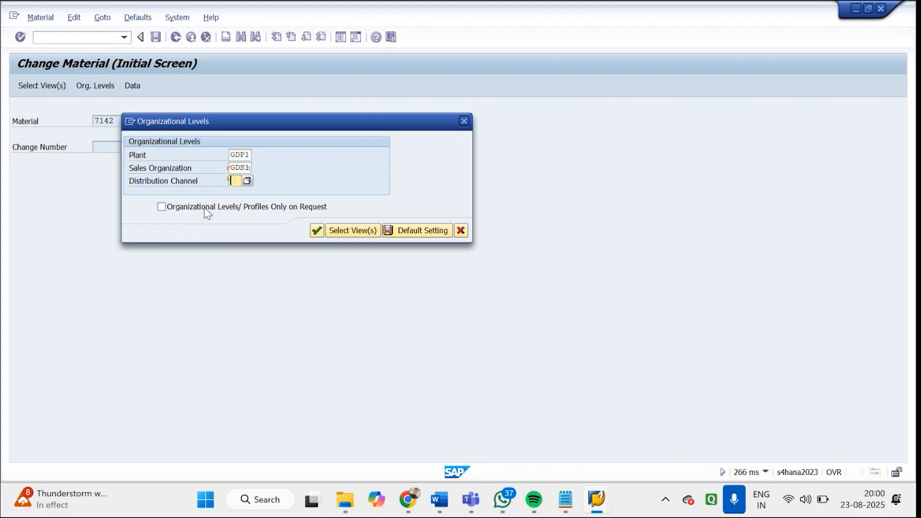
pyautogui.write('GD')
pyautogui.press('Return')
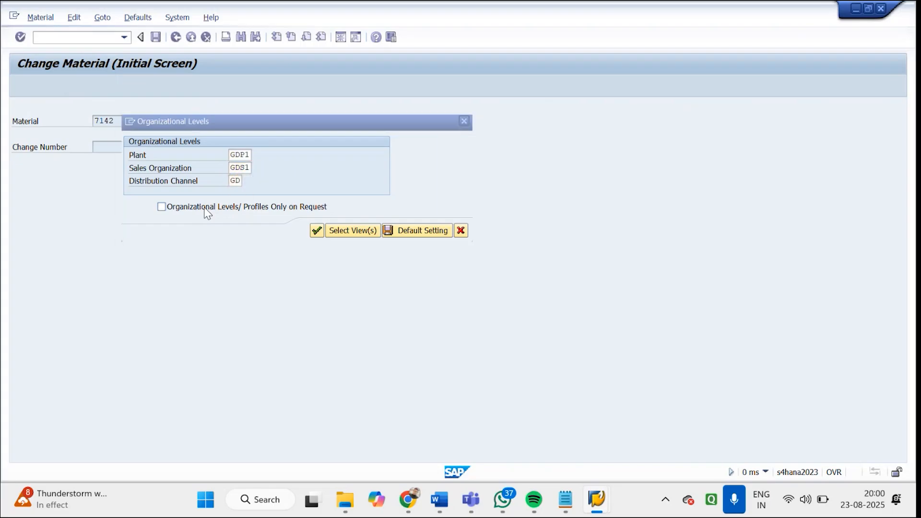
pyautogui.click(328, 224)
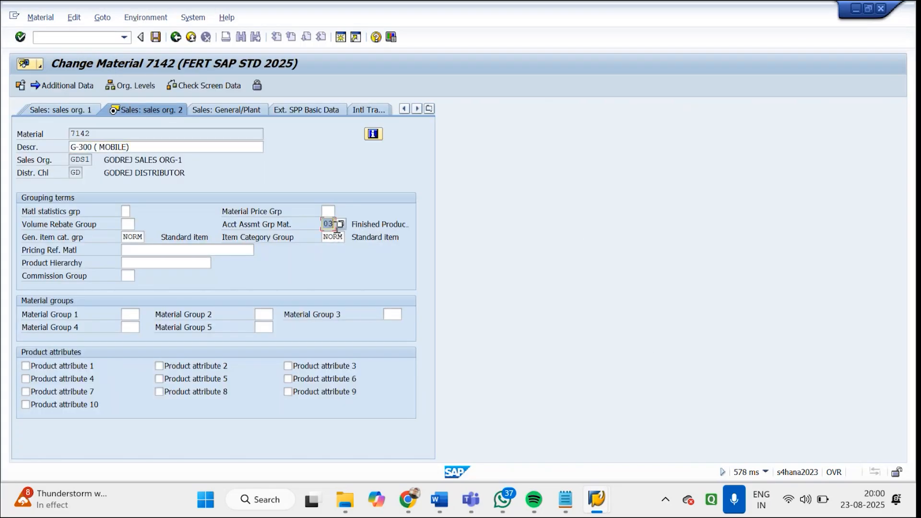
# Return to the invoice session and review item 10's account assignment, sales order data, partners, pricing conditions and texts
pyautogui.click(597, 499)
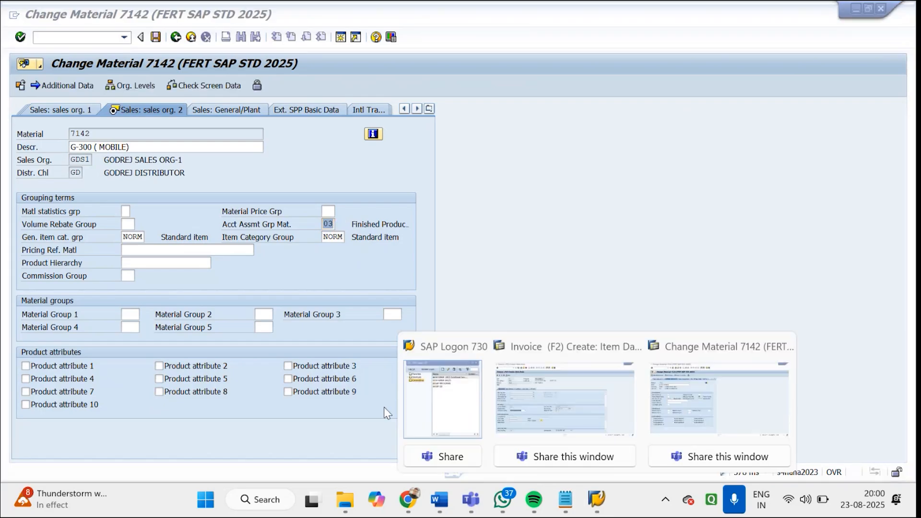
pyautogui.click(529, 389)
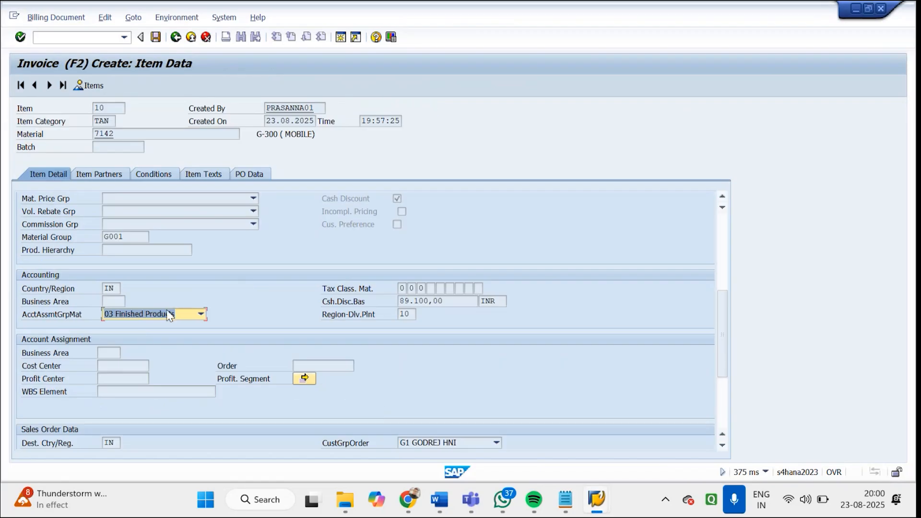
pyautogui.moveTo(727, 309); pyautogui.dragTo(725, 359)
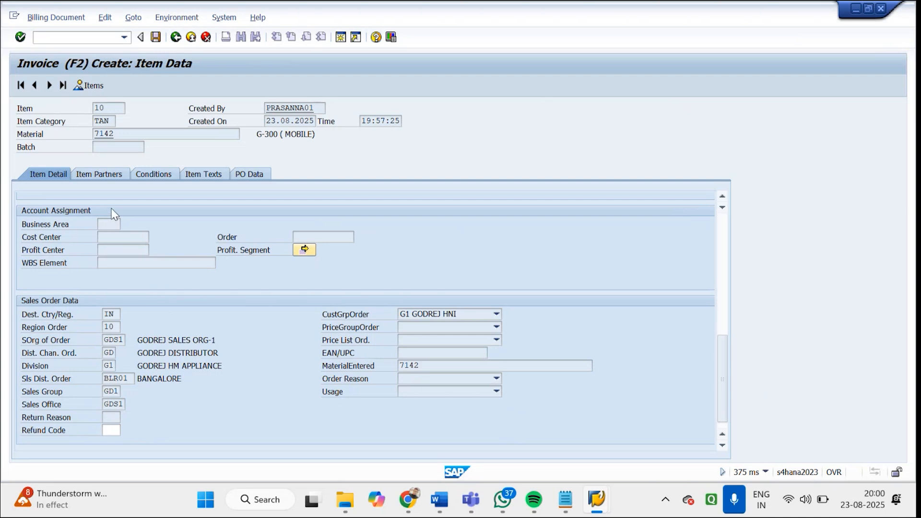
pyautogui.click(114, 176)
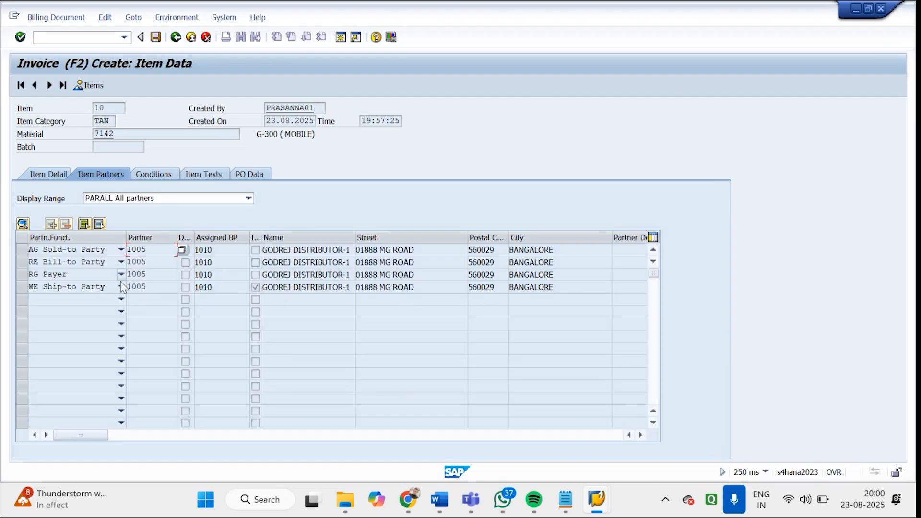
pyautogui.click(151, 172)
pyautogui.moveTo(199, 275); pyautogui.dragTo(257, 289)
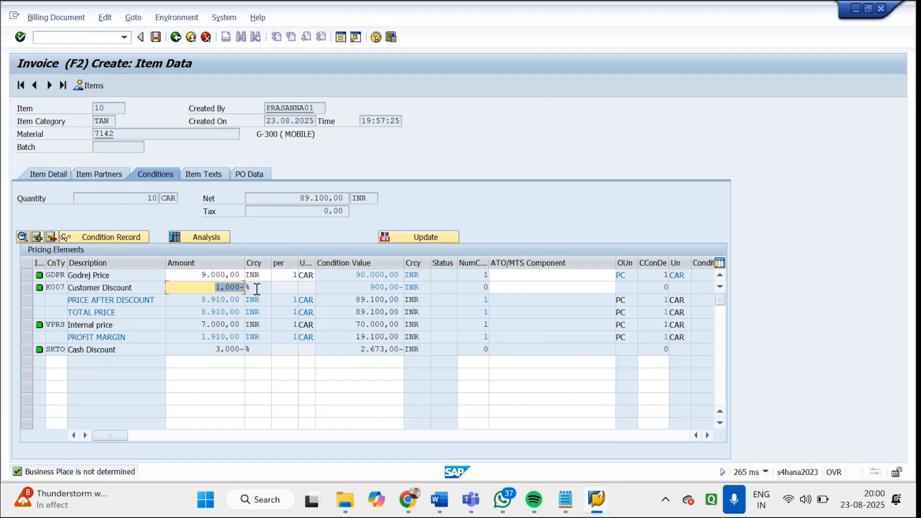
pyautogui.click(205, 174)
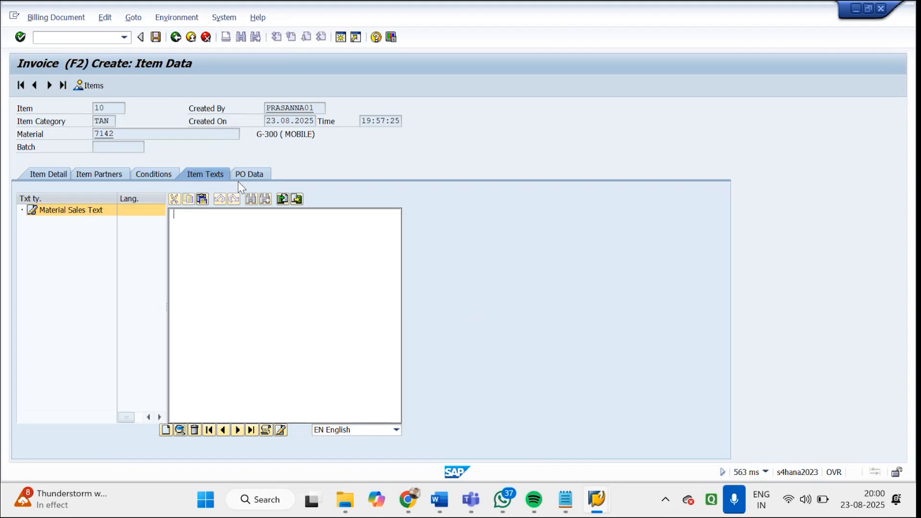
# Save the F2 invoice, accepting the HSN/SAC code warning
pyautogui.click(157, 37)
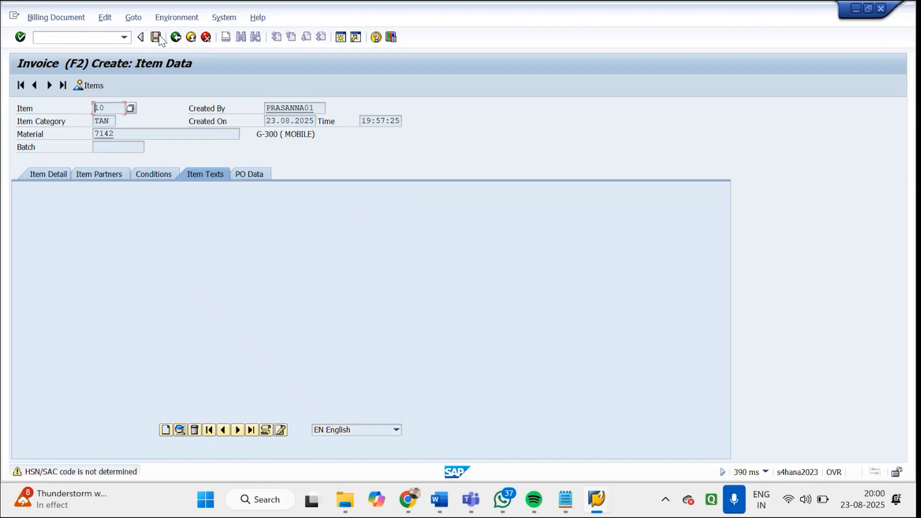
pyautogui.press('Return')
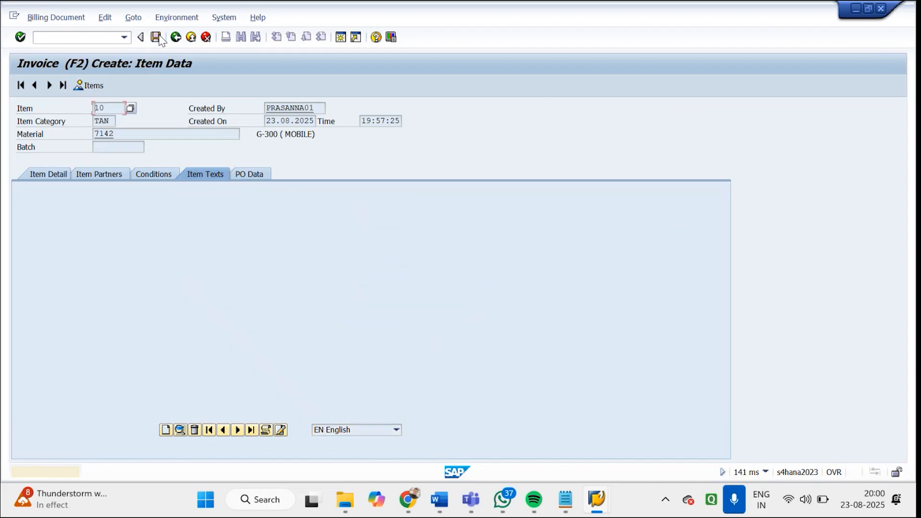
pyautogui.press('Return')
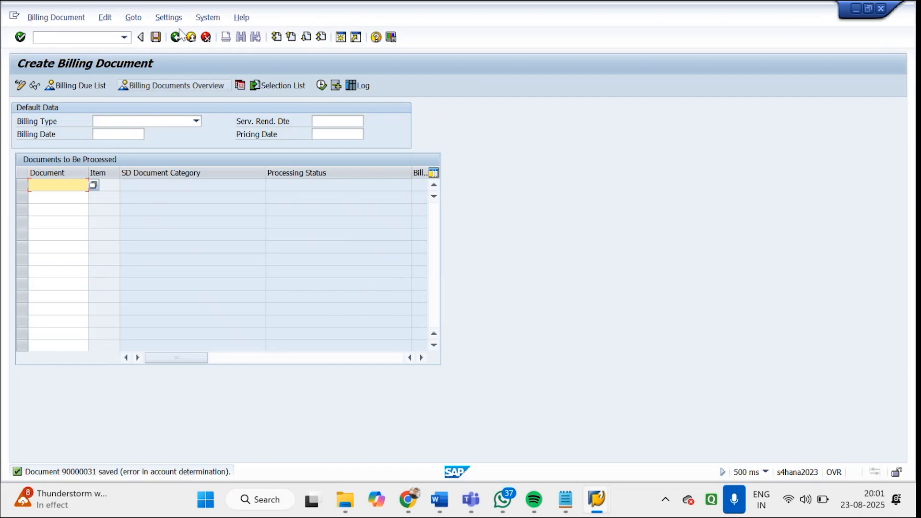
# Open the saved invoice in Change Billing Documents, check its posting status in the header details, and return to the item overview
pyautogui.click(176, 37)
pyautogui.doubleClick(102, 304)
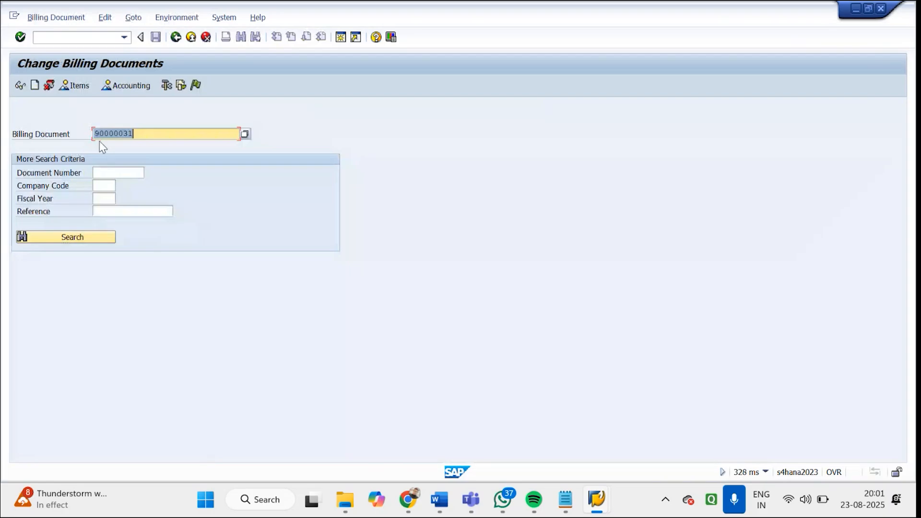
pyautogui.press('Return')
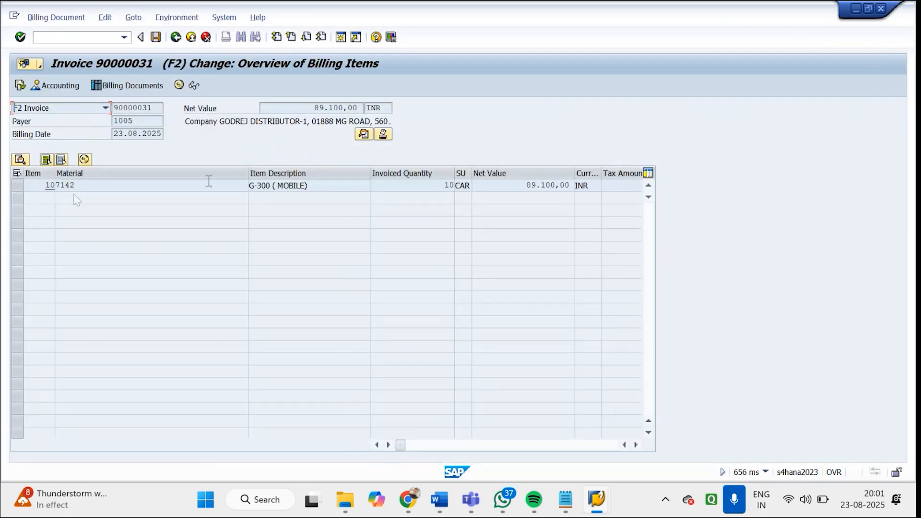
pyautogui.click(364, 135)
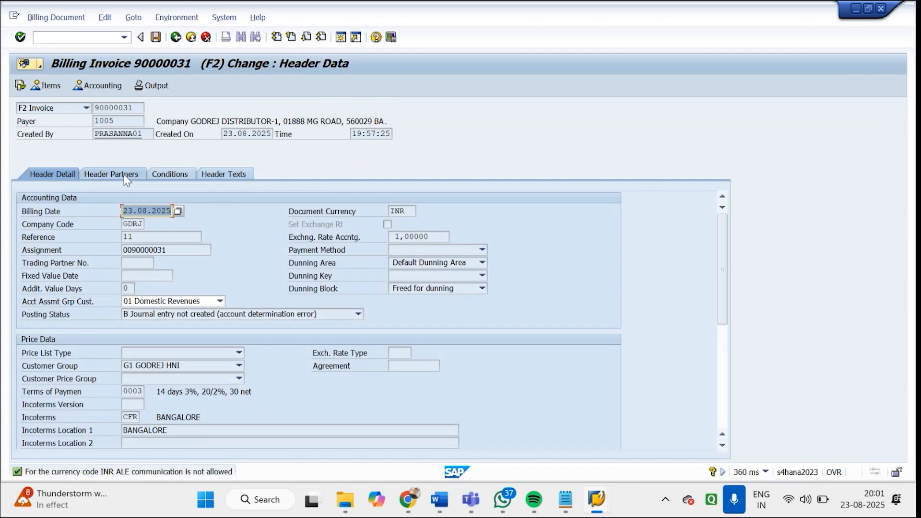
pyautogui.click(175, 37)
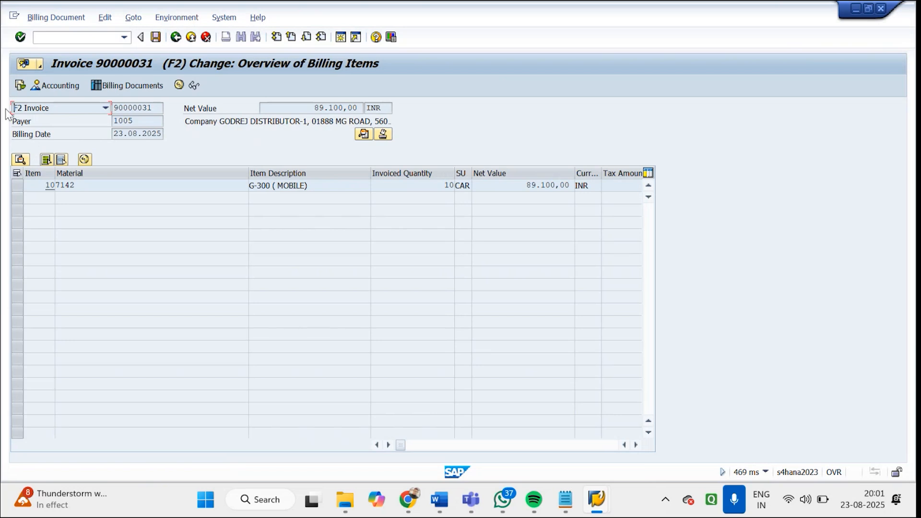
# Display the invoice's document flow, check the delivery and invoice statuses, and return to the initial change screen
pyautogui.click(20, 86)
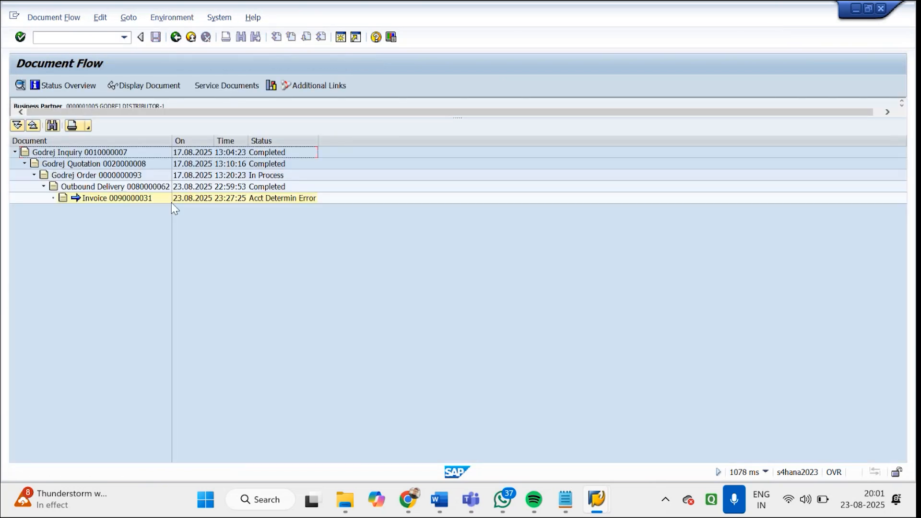
pyautogui.click(216, 187)
pyautogui.click(223, 198)
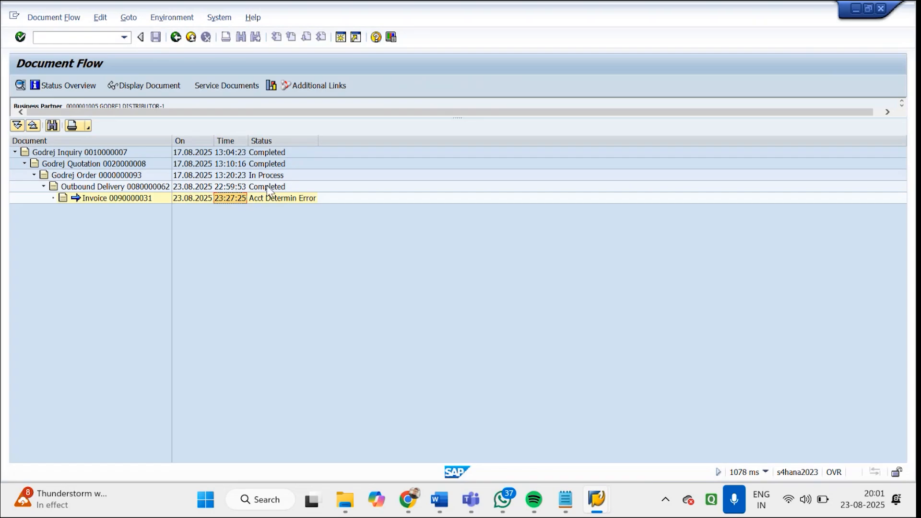
pyautogui.click(177, 40)
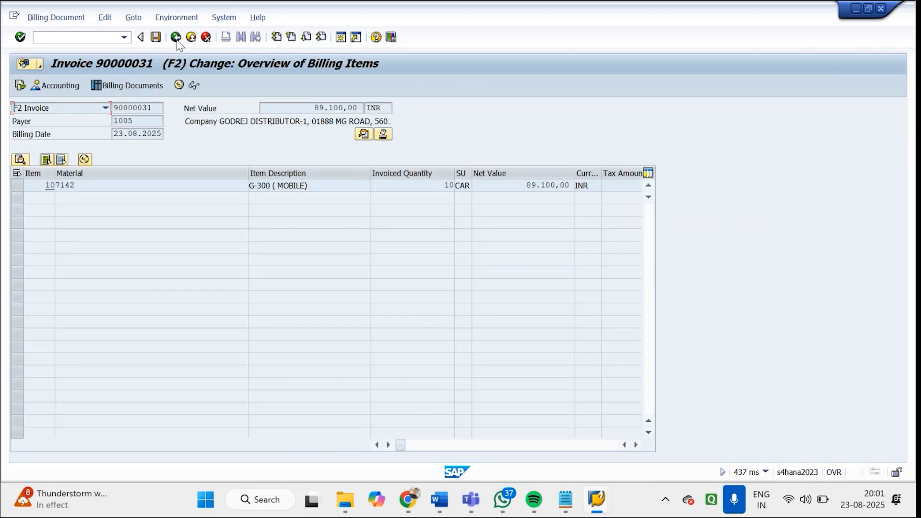
pyautogui.click(177, 40)
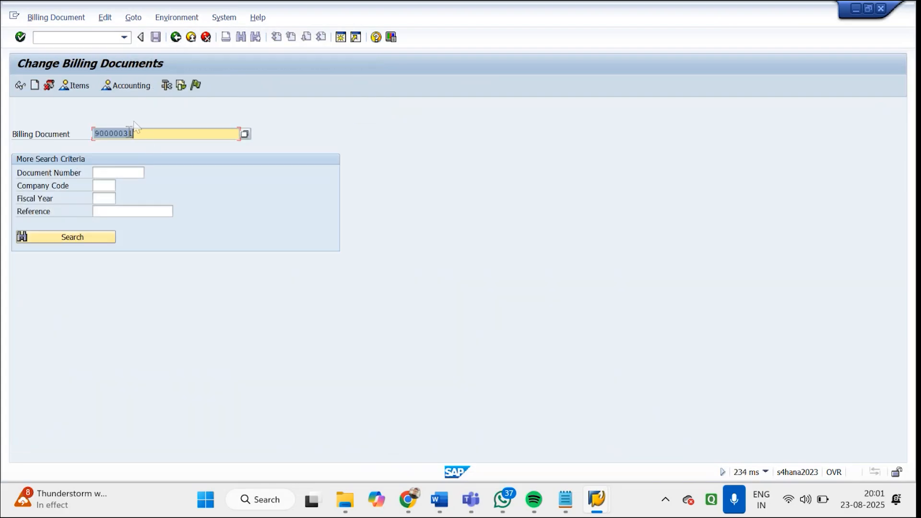
# Release the saved billing document to accounting
pyautogui.click(194, 85)
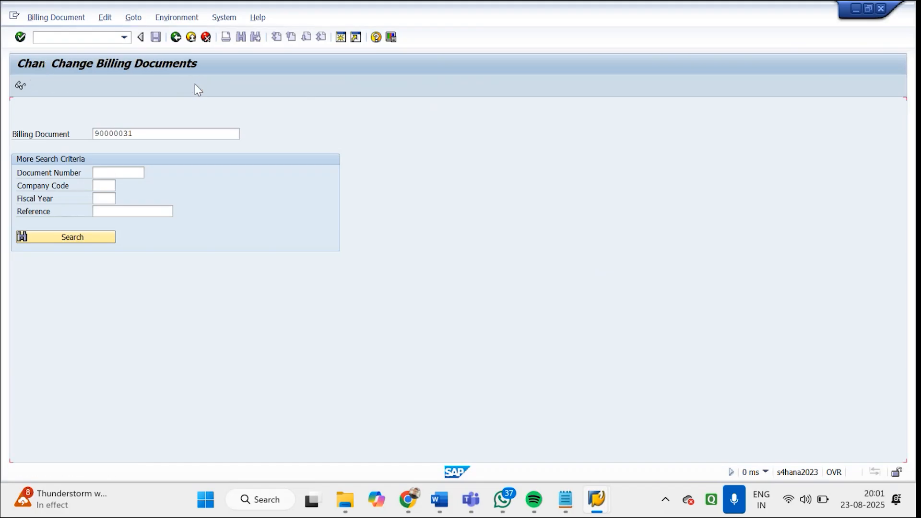
pyautogui.press('Return')
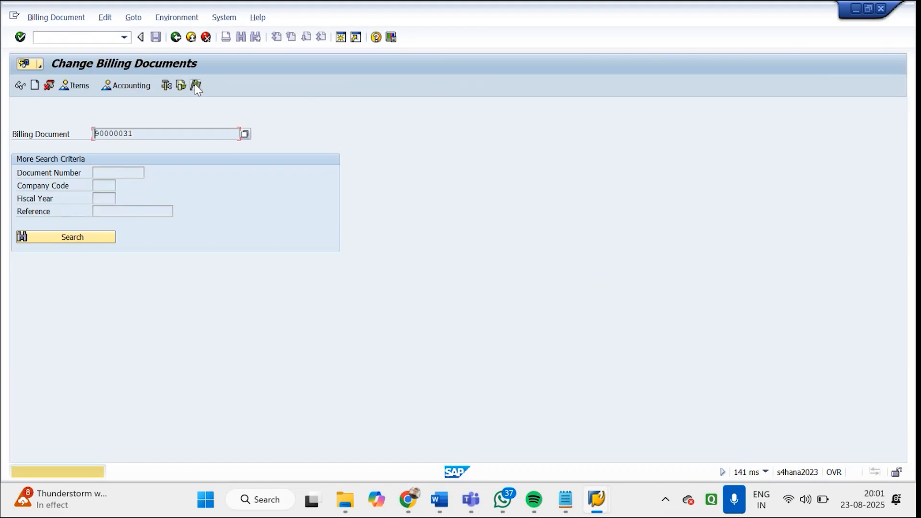
pyautogui.press('Return')
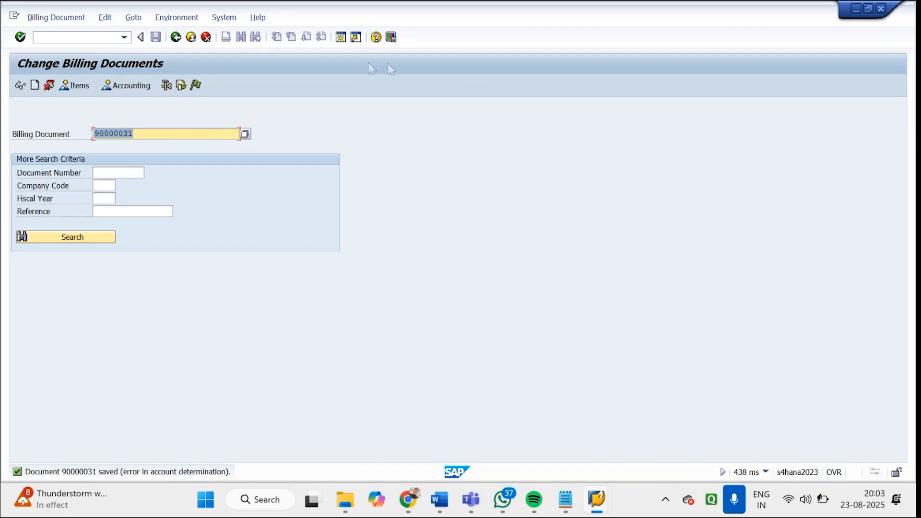
# Leave the material session's transaction and find the sales order types starting with GD in VOV8
pyautogui.moveTo(597, 499)
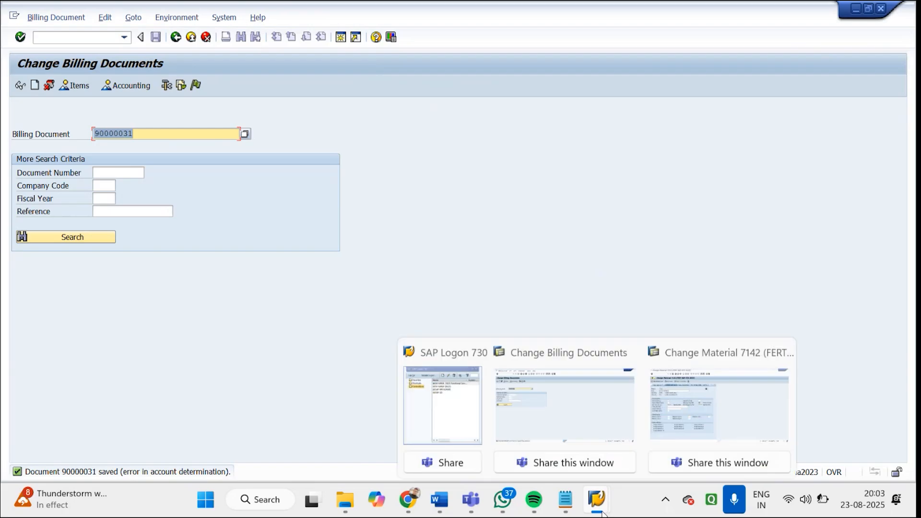
pyautogui.click(663, 402)
pyautogui.click(88, 32)
pyautogui.write('/n')
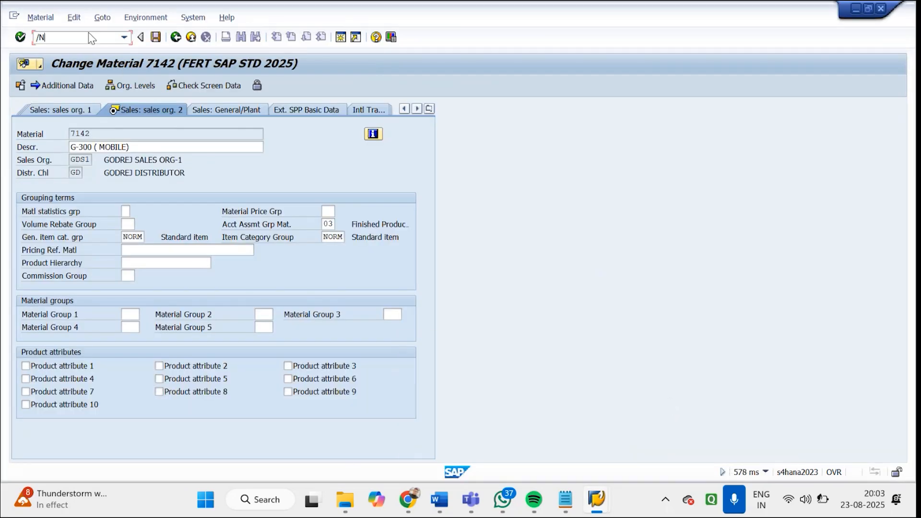
pyautogui.press('Return')
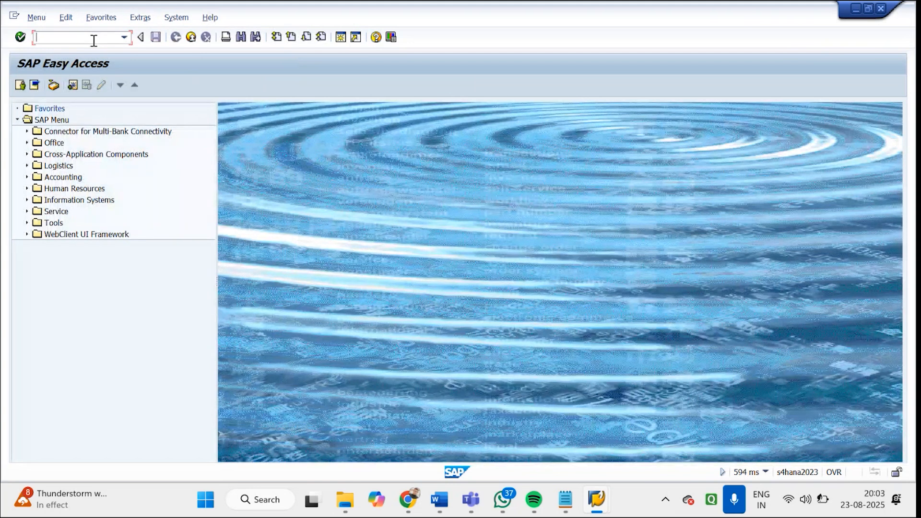
pyautogui.write('VOV8')
pyautogui.press('Return')
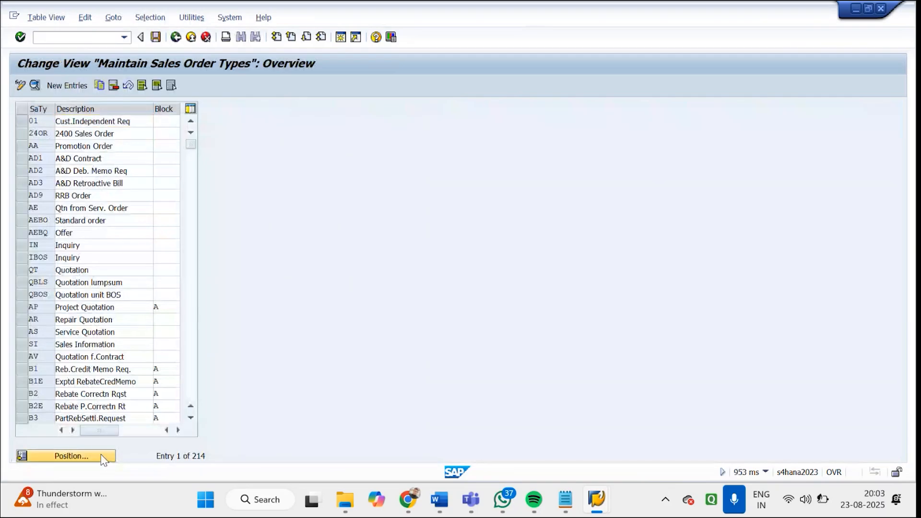
pyautogui.click(101, 455)
pyautogui.write('GD')
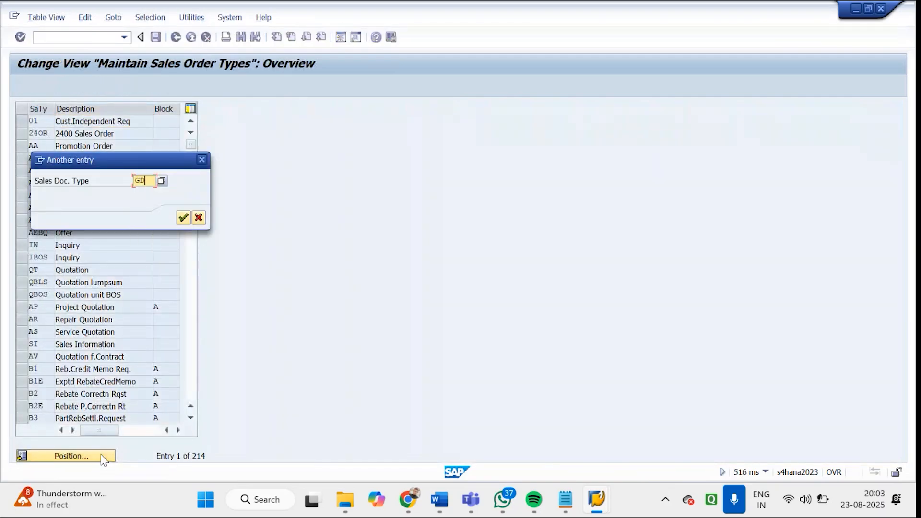
pyautogui.press('Return')
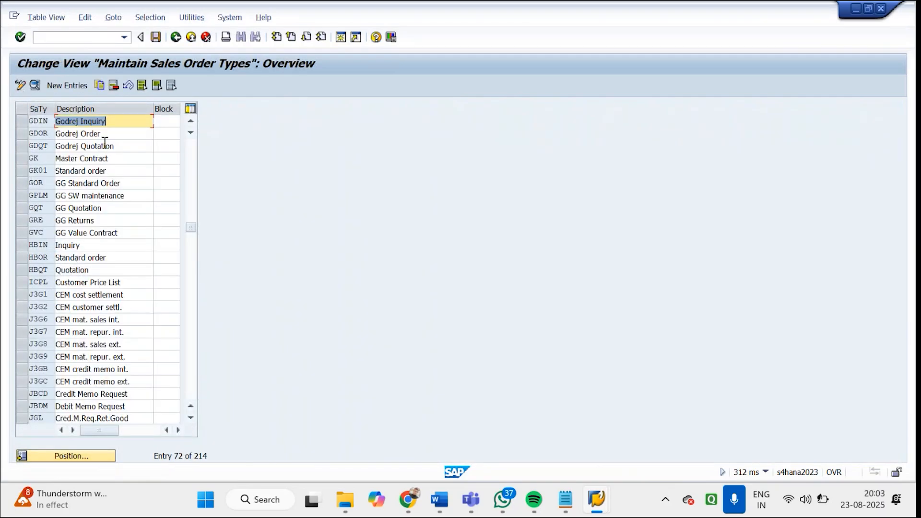
# Open the details of sales order type GDQT (Godrej Quotation) and check its order-related billing type
pyautogui.doubleClick(104, 159)
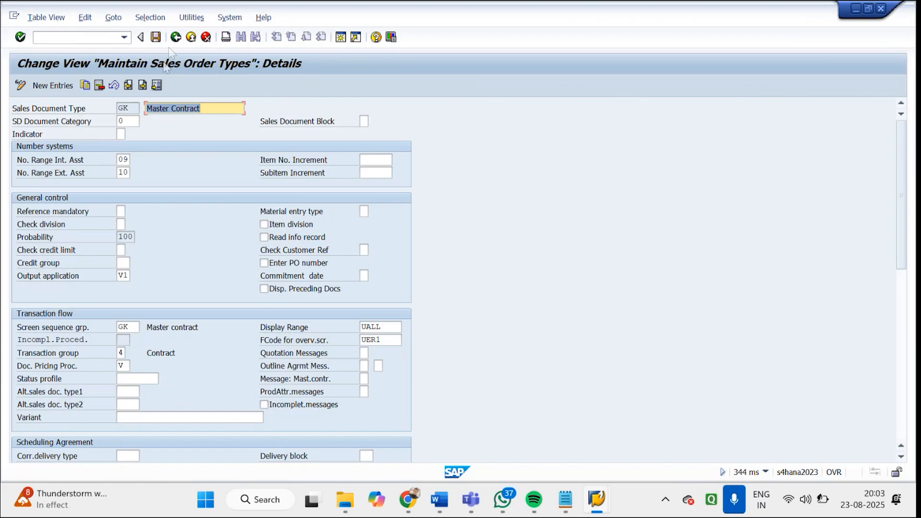
pyautogui.click(176, 37)
pyautogui.doubleClick(93, 146)
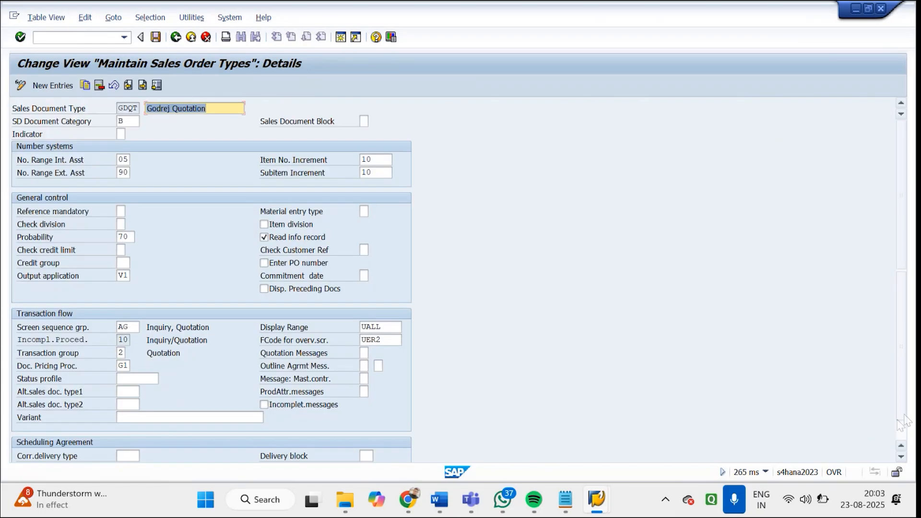
pyautogui.click(904, 422)
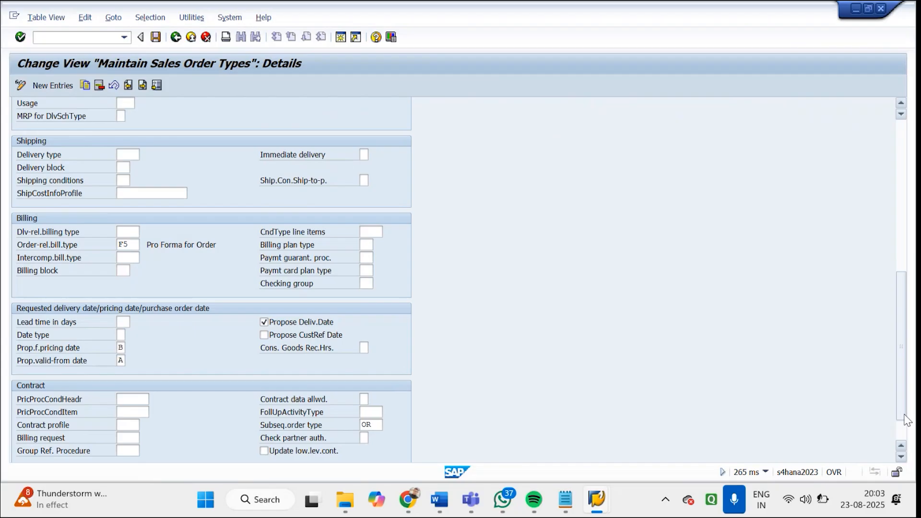
pyautogui.doubleClick(123, 243)
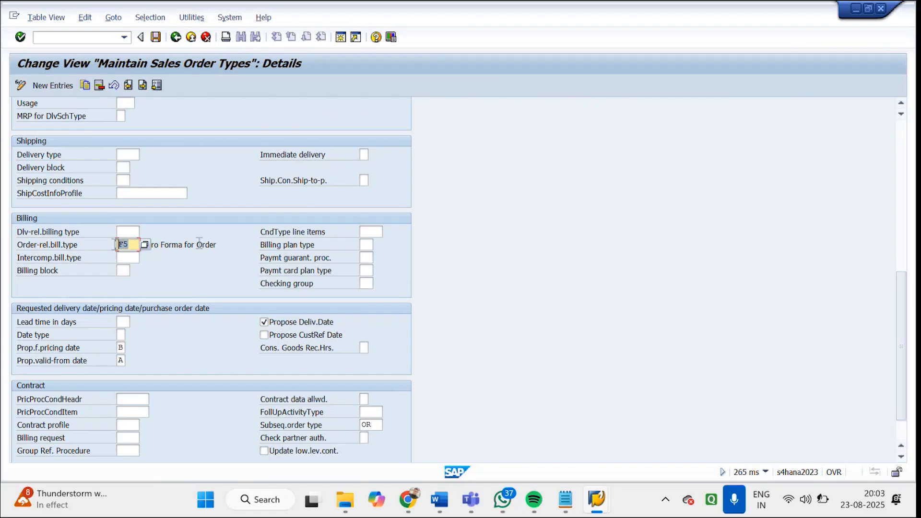
pyautogui.moveTo(216, 244); pyautogui.dragTo(150, 249)
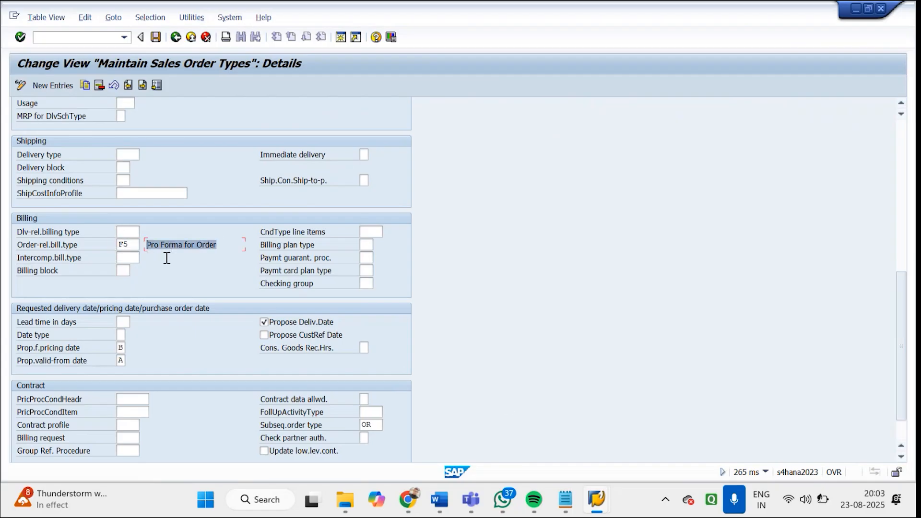
# Go to the billing type definitions in VOFA and open the details of F5 (Pro Forma for Order)
pyautogui.click(115, 37)
pyautogui.write('/N')
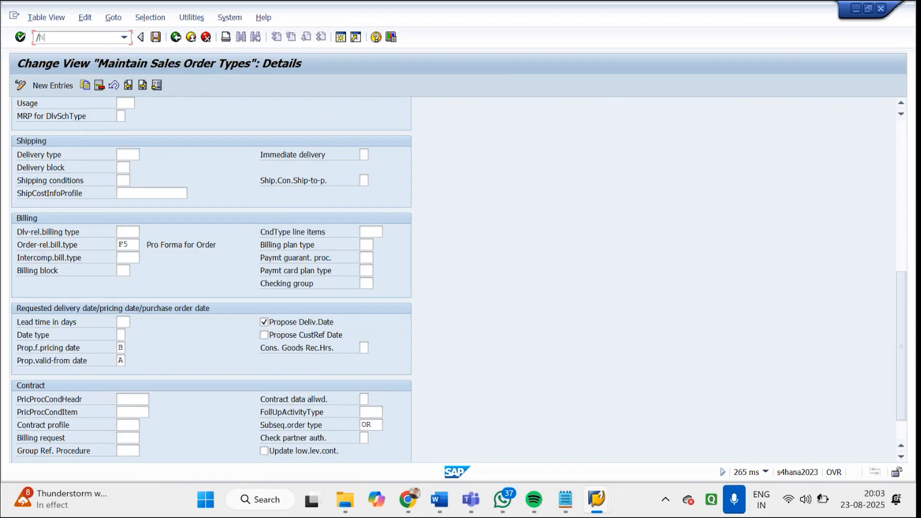
pyautogui.write('VOFA')
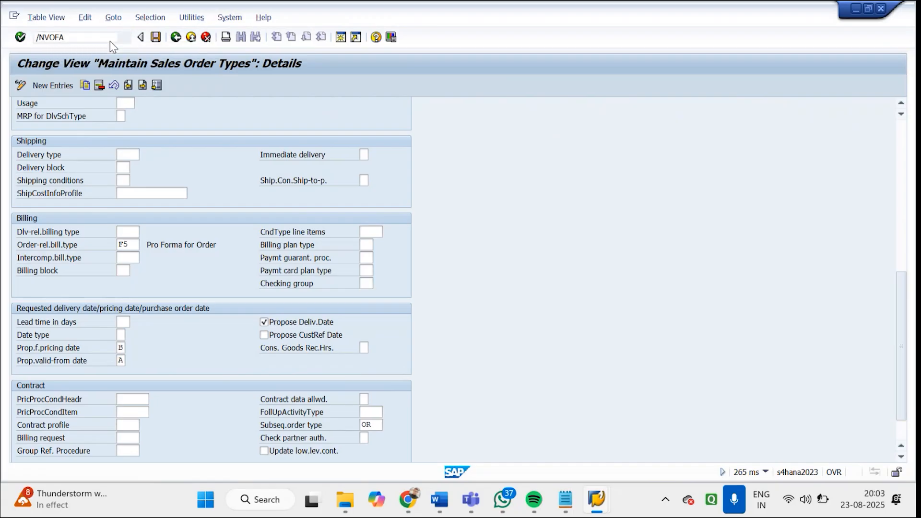
pyautogui.press('Return')
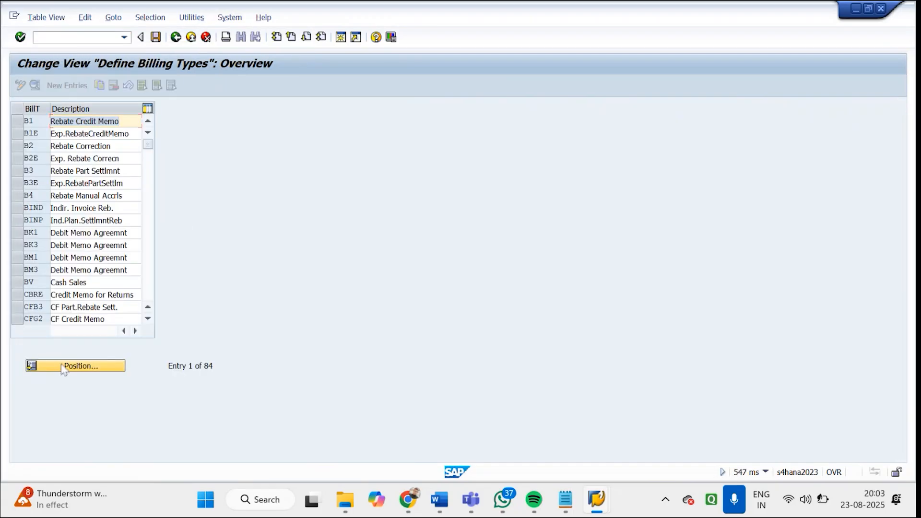
pyautogui.click(62, 368)
pyautogui.write('F')
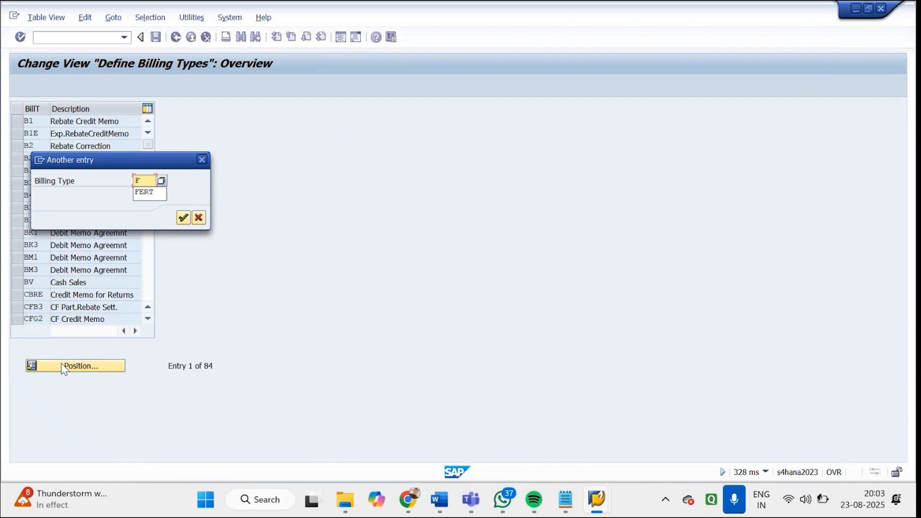
pyautogui.press('Return')
pyautogui.click(86, 122)
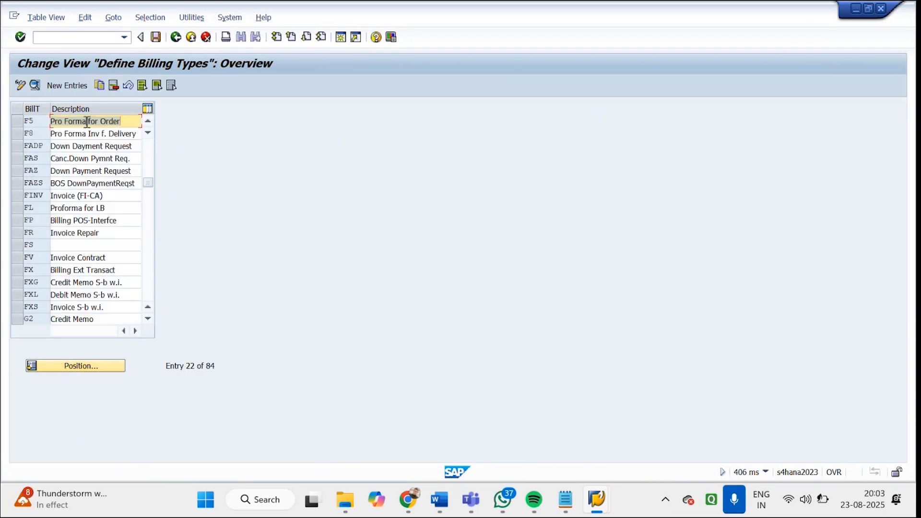
pyautogui.doubleClick(86, 121)
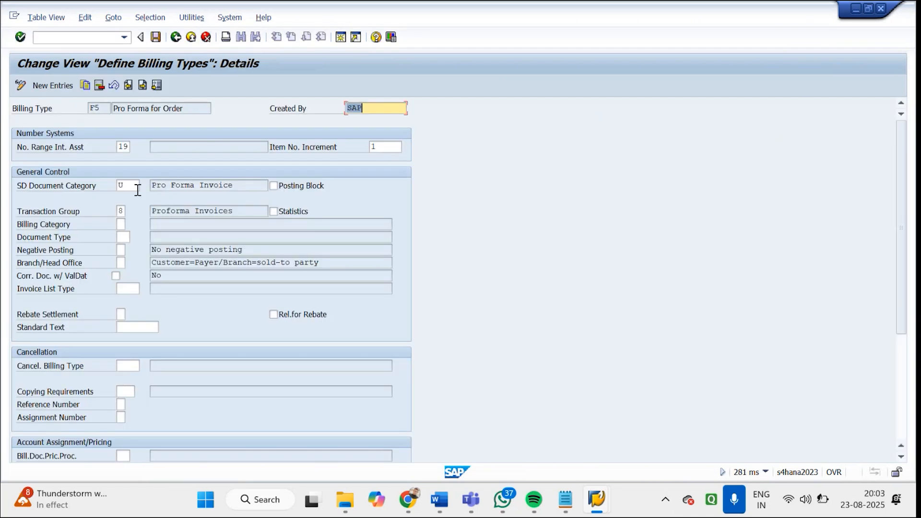
# Check the SD document category of billing type F5 and return to SAP Easy Access
pyautogui.moveTo(137, 186); pyautogui.dragTo(118, 191)
pyautogui.moveTo(241, 186); pyautogui.dragTo(116, 191)
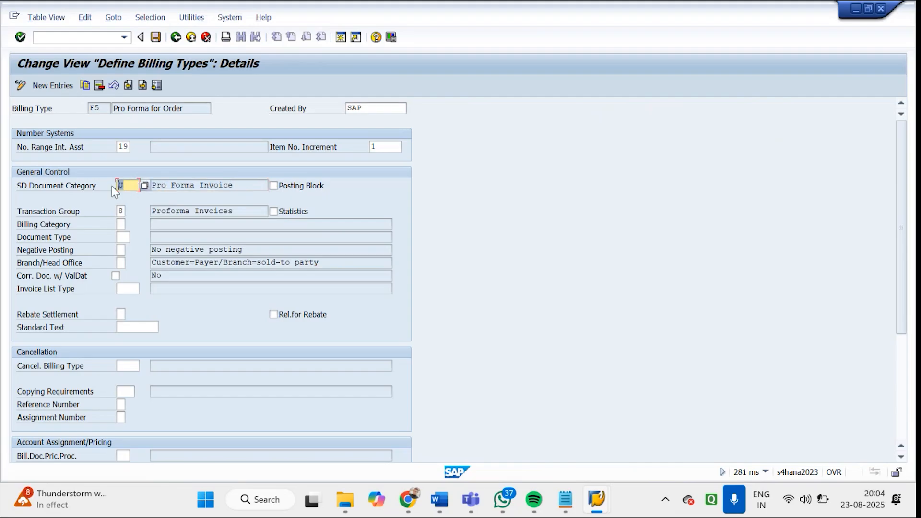
pyautogui.moveTo(235, 186); pyautogui.dragTo(166, 191)
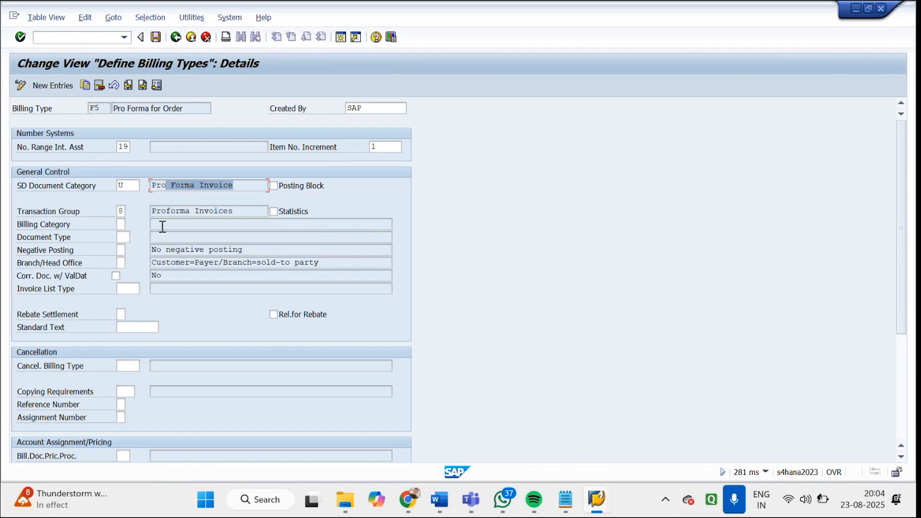
pyautogui.moveTo(906, 235); pyautogui.dragTo(913, 178)
pyautogui.click(177, 42)
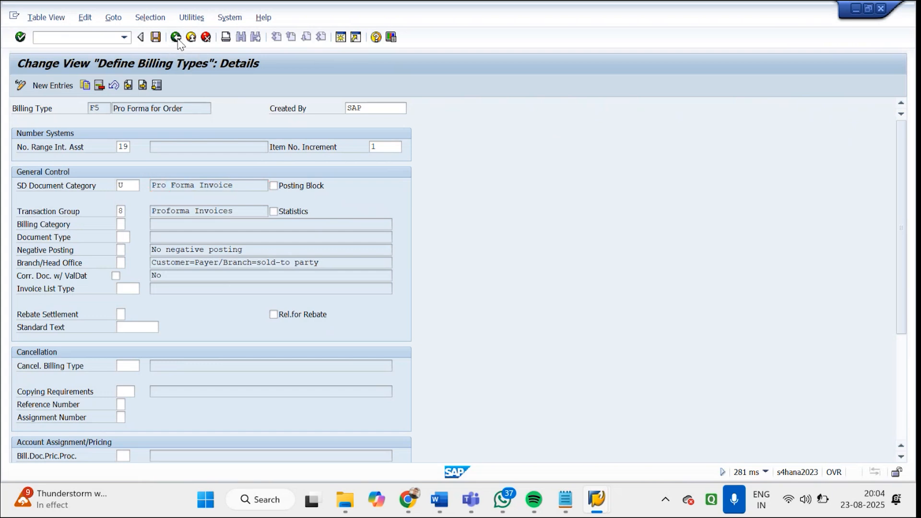
pyautogui.click(177, 42)
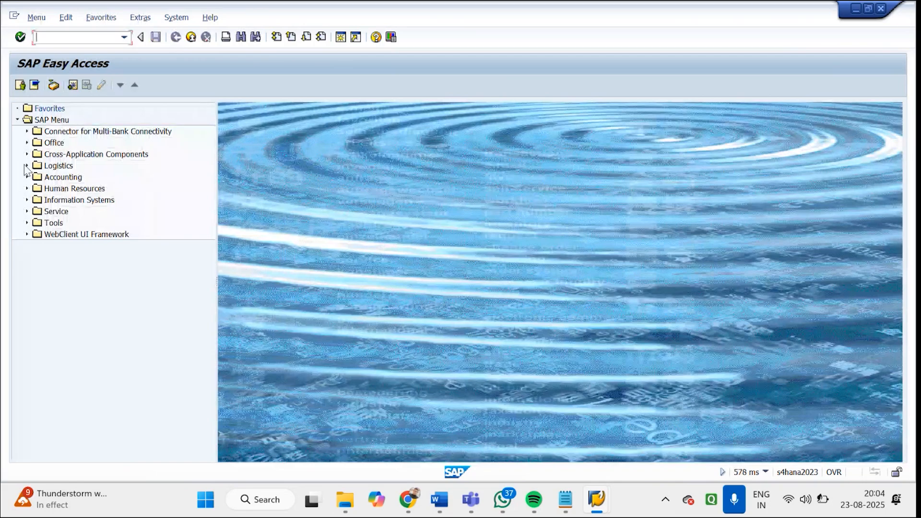
# Expand Logistics, Sales and Distribution, Billing and Billing Document to list the billing transactions
pyautogui.click(26, 165)
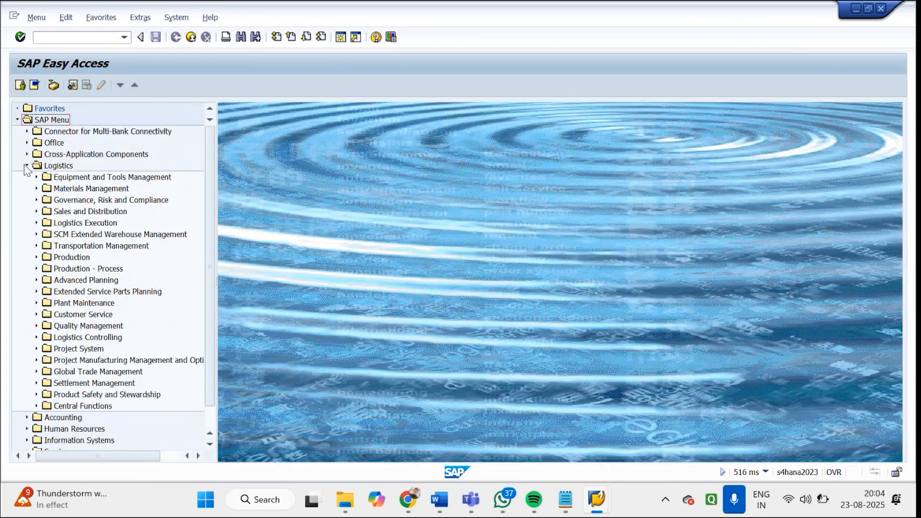
pyautogui.click(37, 211)
pyautogui.click(73, 269)
pyautogui.click(46, 269)
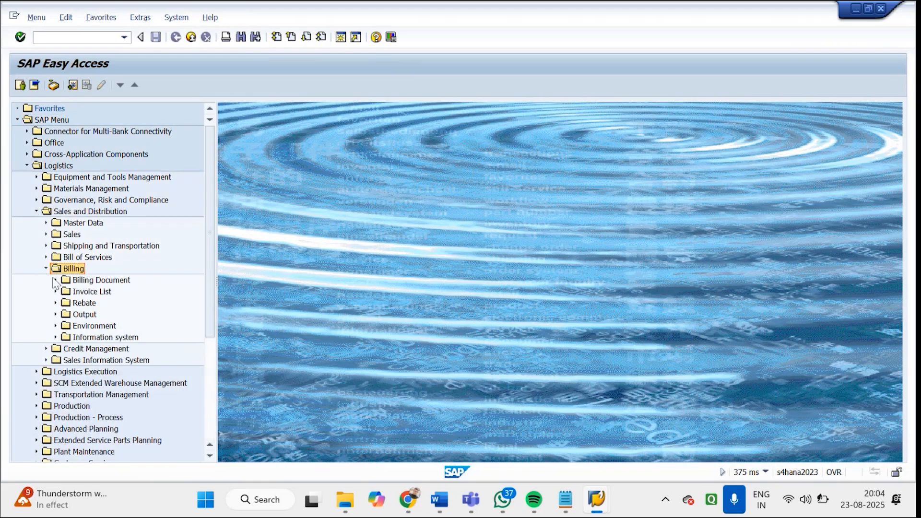
pyautogui.click(55, 281)
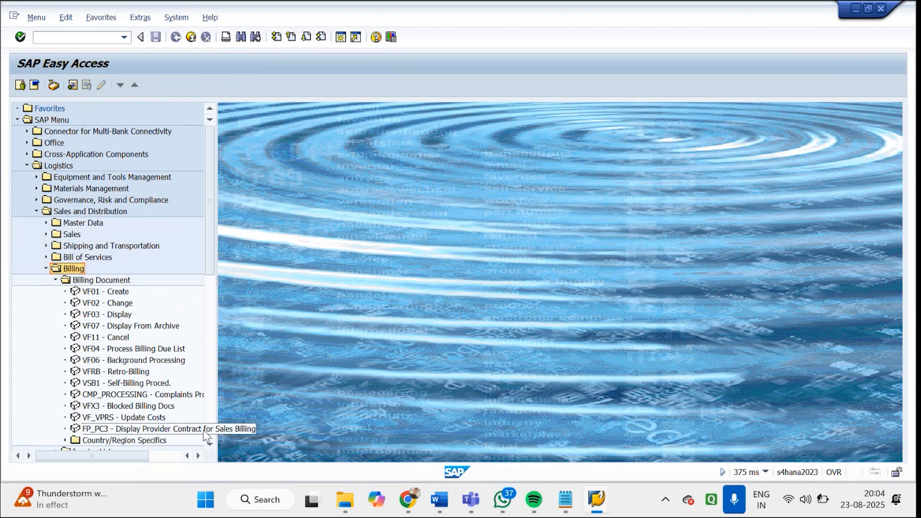
# Examine the remaining billing folders, expand Invoice List to check its transactions, and collapse it again
pyautogui.click(210, 444)
pyautogui.click(210, 444)
pyautogui.scroll(-2, 209, 447)
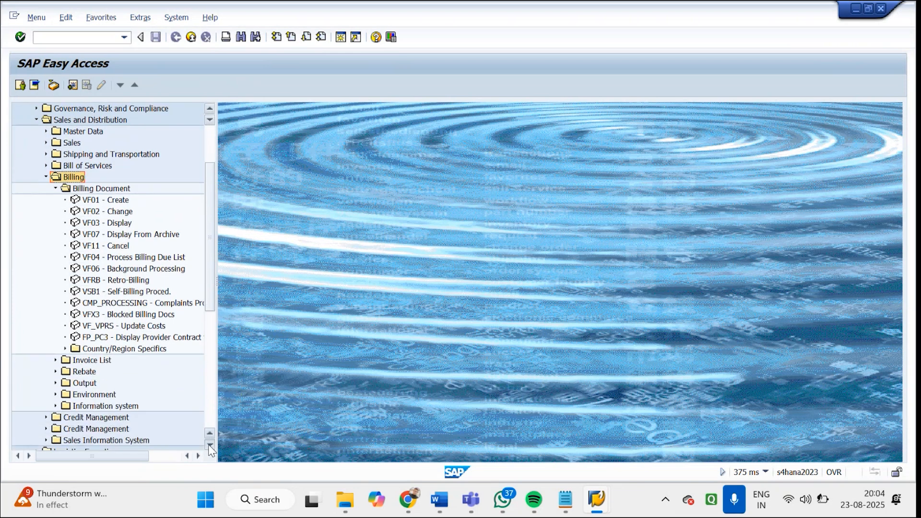
pyautogui.click(58, 365)
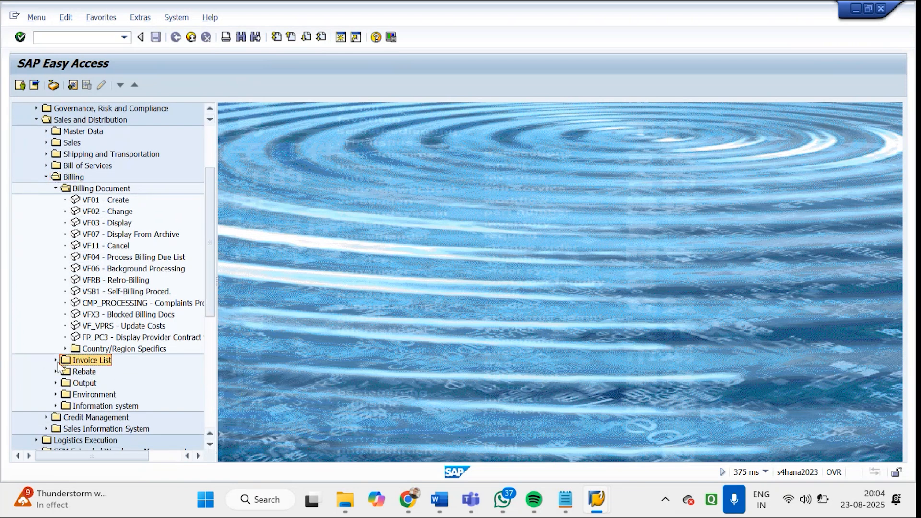
pyautogui.click(56, 360)
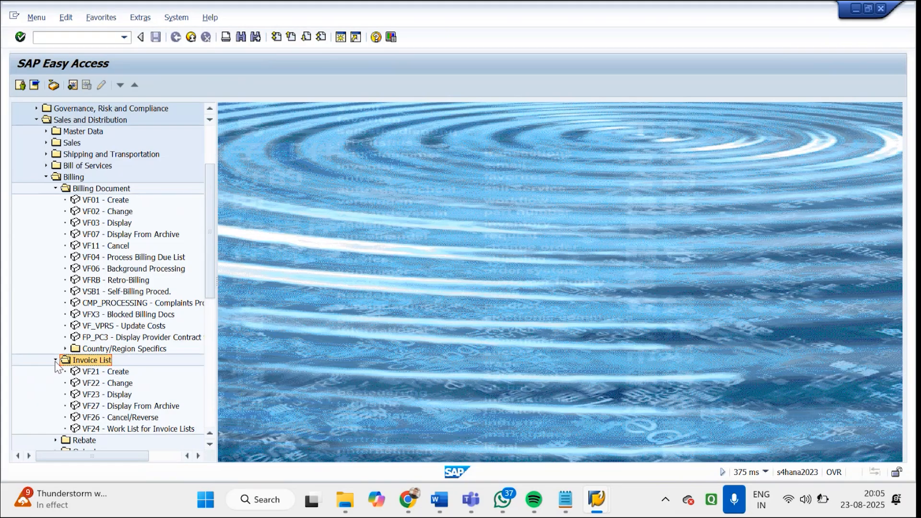
pyautogui.click(56, 361)
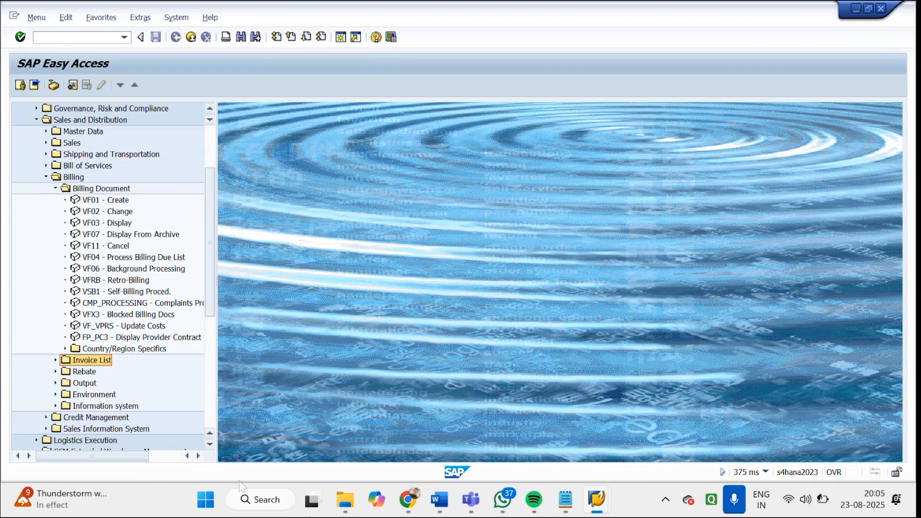
# Return to the Change Billing Documents session and open a new SAP session
pyautogui.moveTo(597, 507)
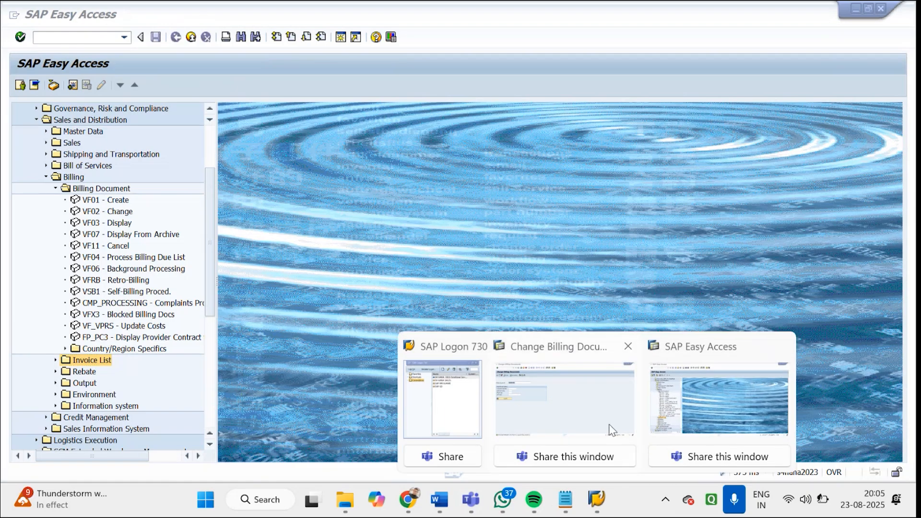
pyautogui.click(586, 407)
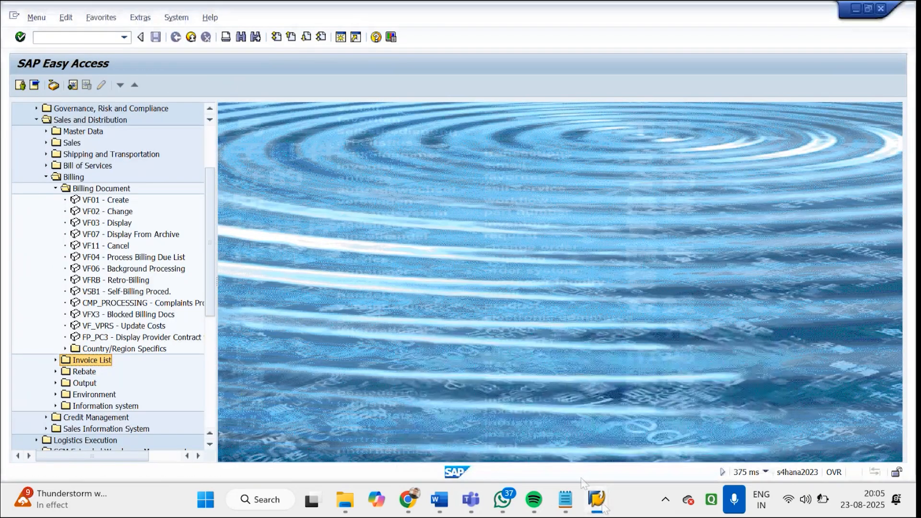
pyautogui.moveTo(598, 499)
pyautogui.click(600, 419)
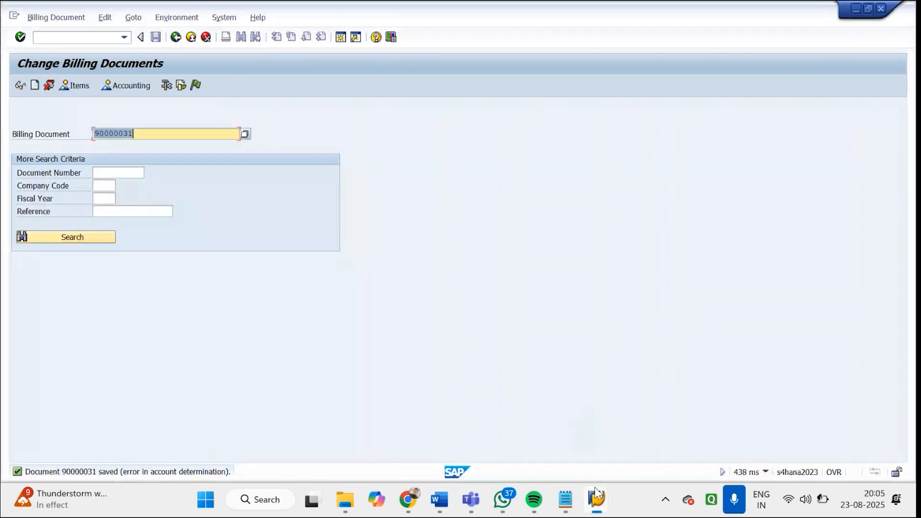
pyautogui.click(346, 39)
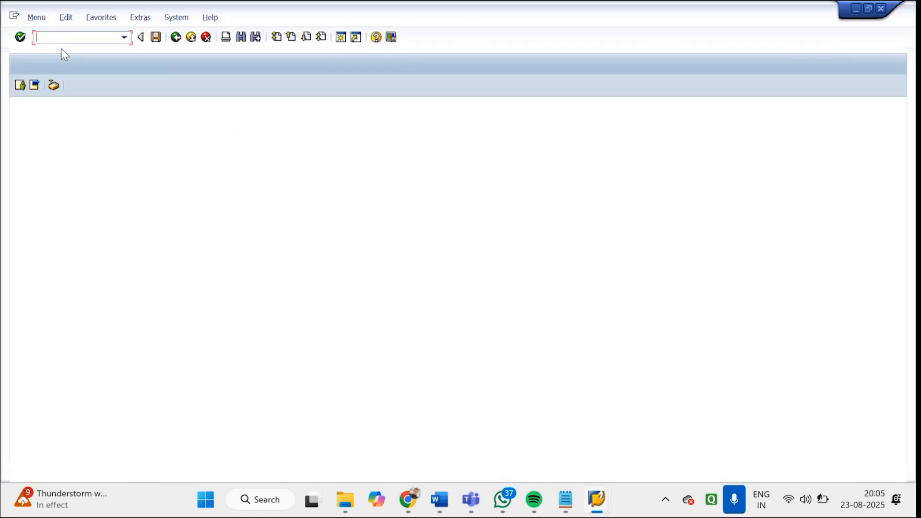
# Open the billing type definitions with transaction VOFA and check the transaction group of billing type F5
pyautogui.write('VOFA')
pyautogui.press('Return')
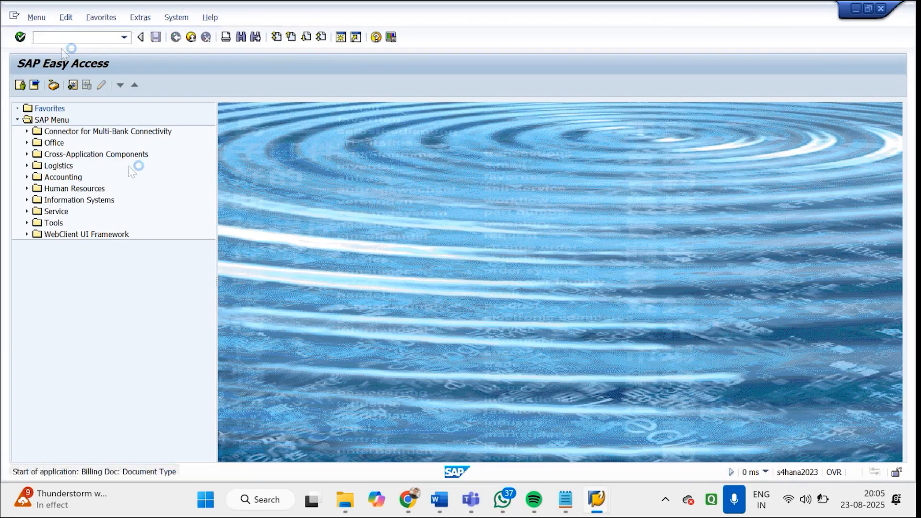
pyautogui.click(97, 370)
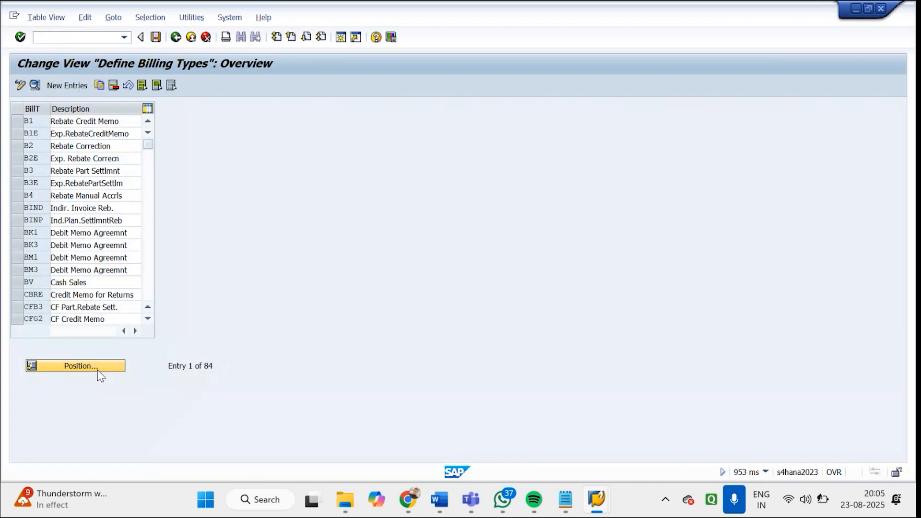
pyautogui.write('F')
pyautogui.press('Return')
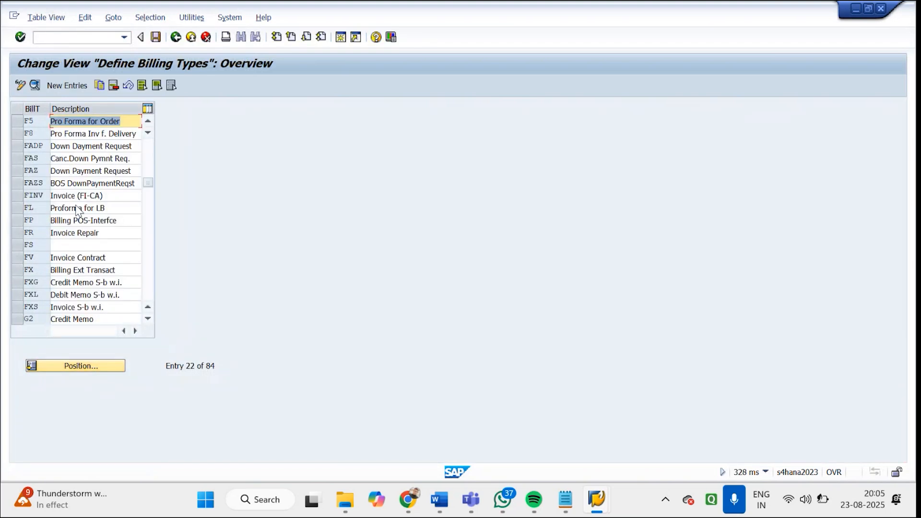
pyautogui.doubleClick(71, 123)
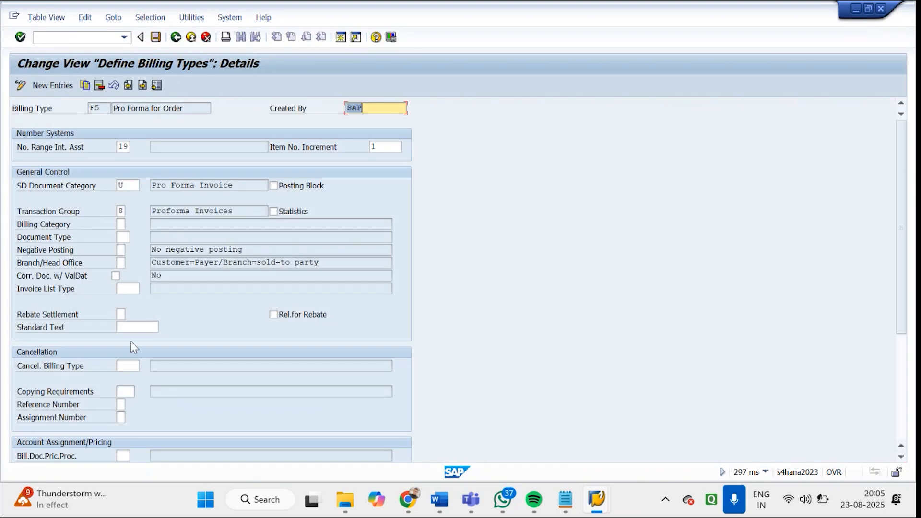
pyautogui.click(121, 211)
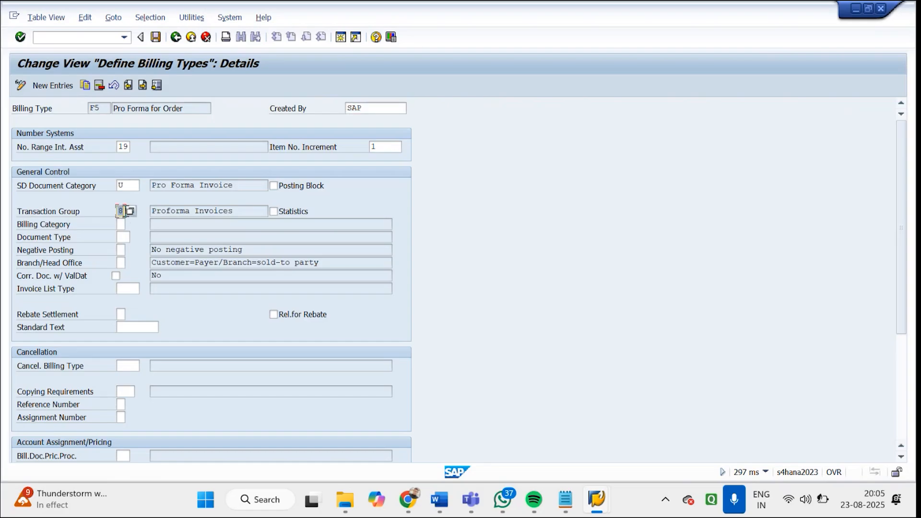
# Switch to the SAP Easy Access session, check the Environment transactions under Billing, and expand the Information system folder
pyautogui.moveTo(595, 502)
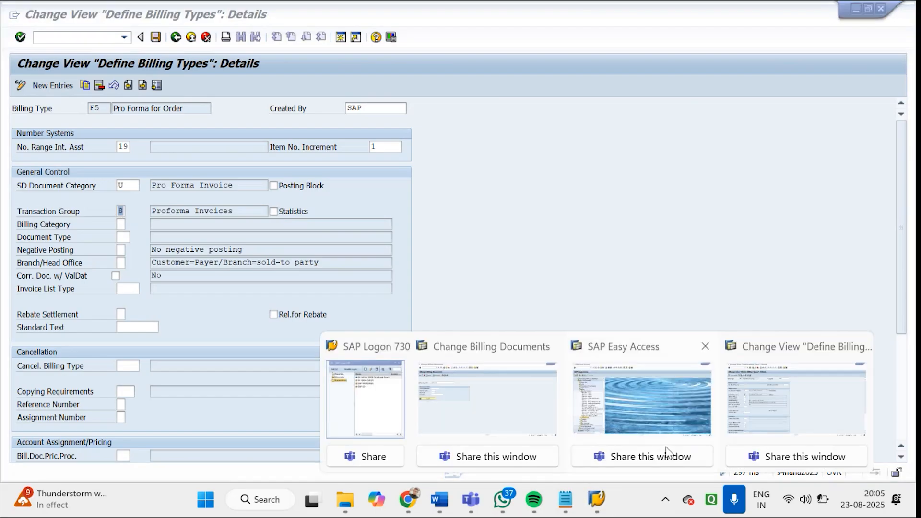
pyautogui.moveTo(497, 402)
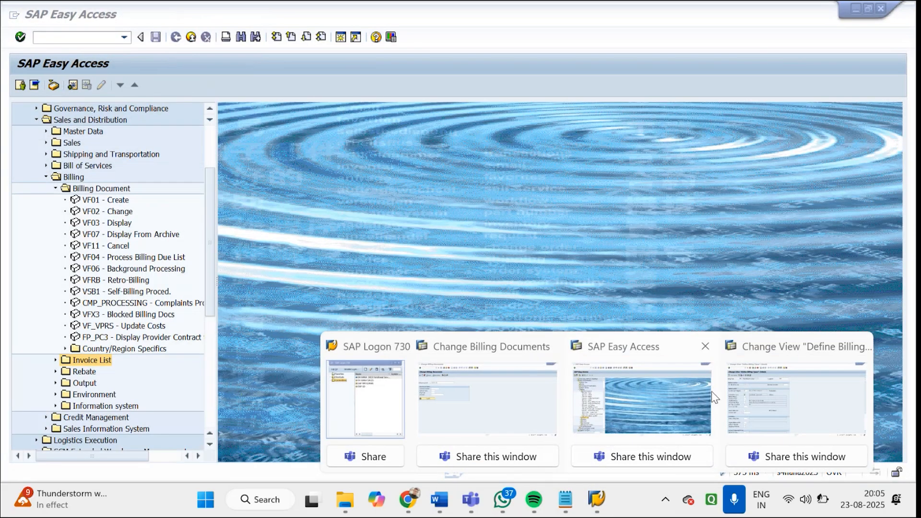
pyautogui.click(712, 392)
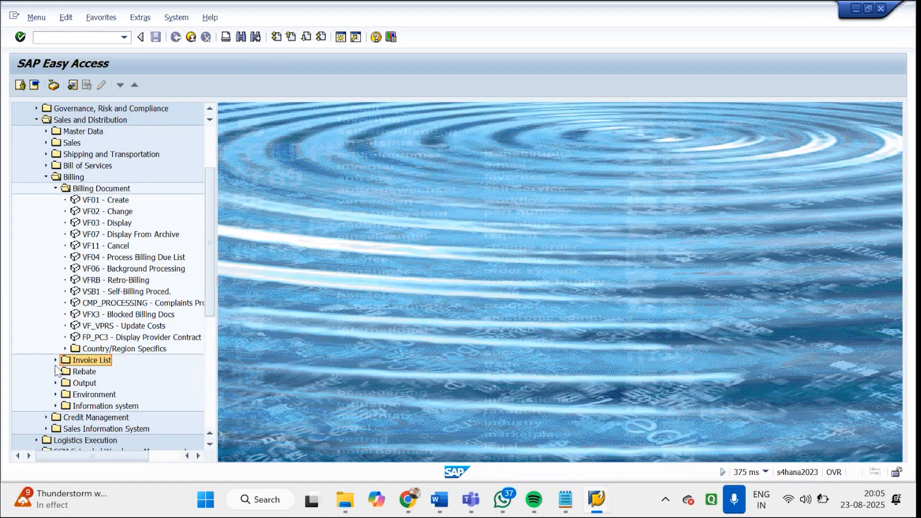
pyautogui.click(55, 395)
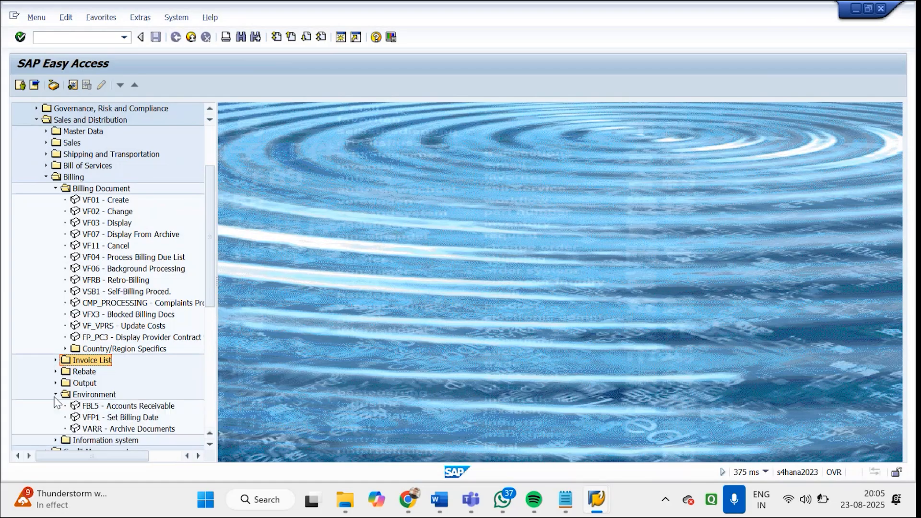
pyautogui.click(54, 396)
pyautogui.click(55, 407)
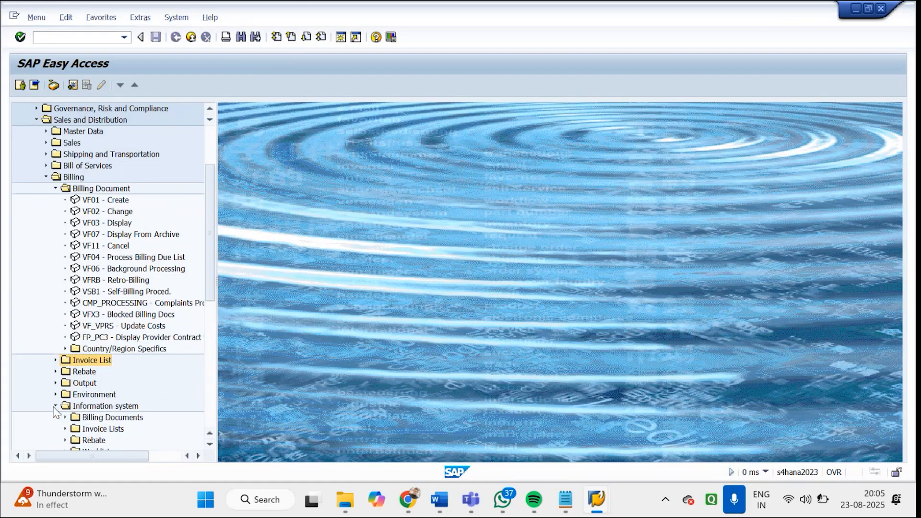
pyautogui.click(54, 406)
pyautogui.click(55, 407)
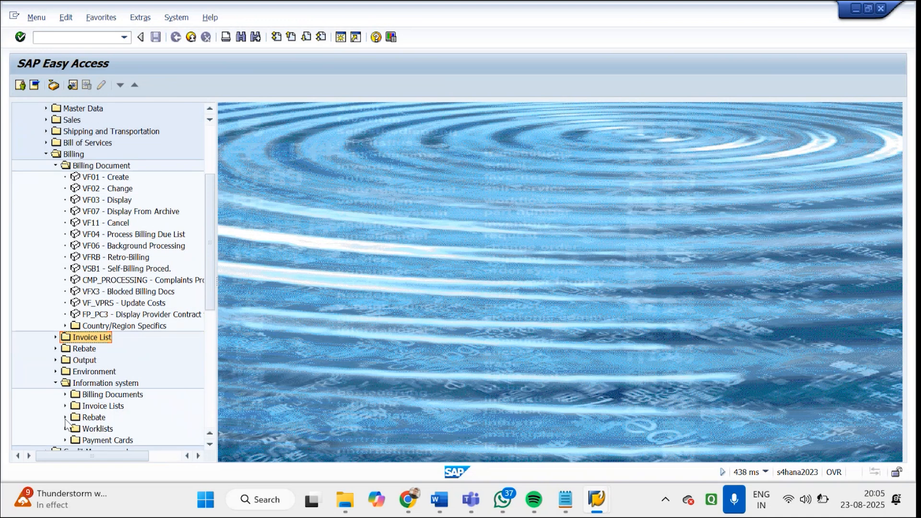
# Check the Billing Documents and Invoice Lists reports under Information system, and collapse the open billing folders
pyautogui.click(65, 396)
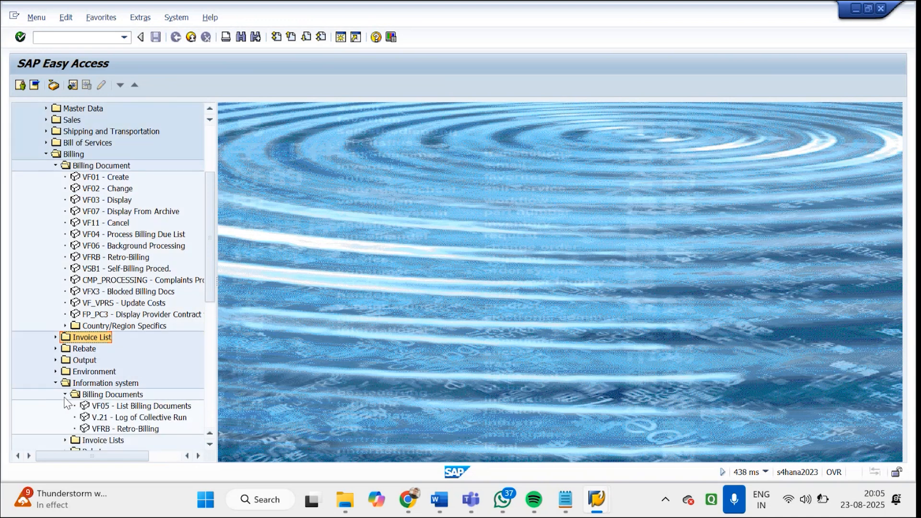
pyautogui.click(65, 395)
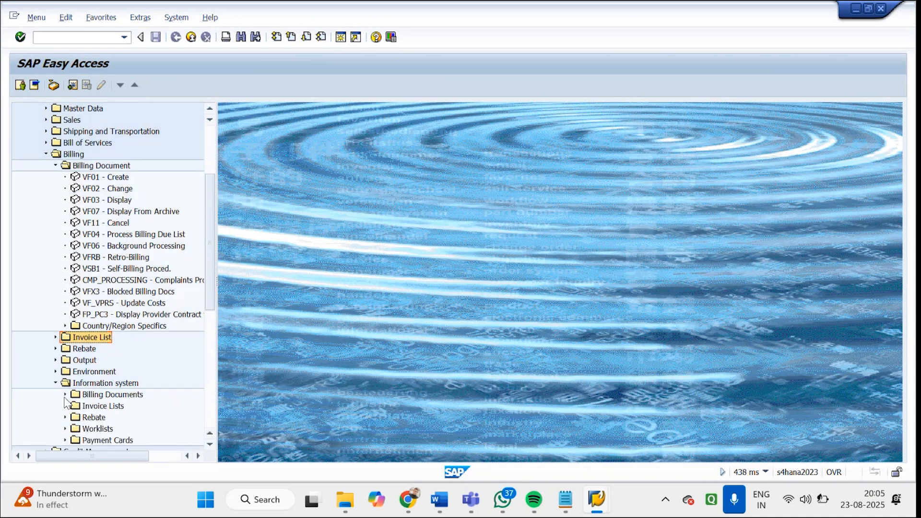
pyautogui.click(65, 406)
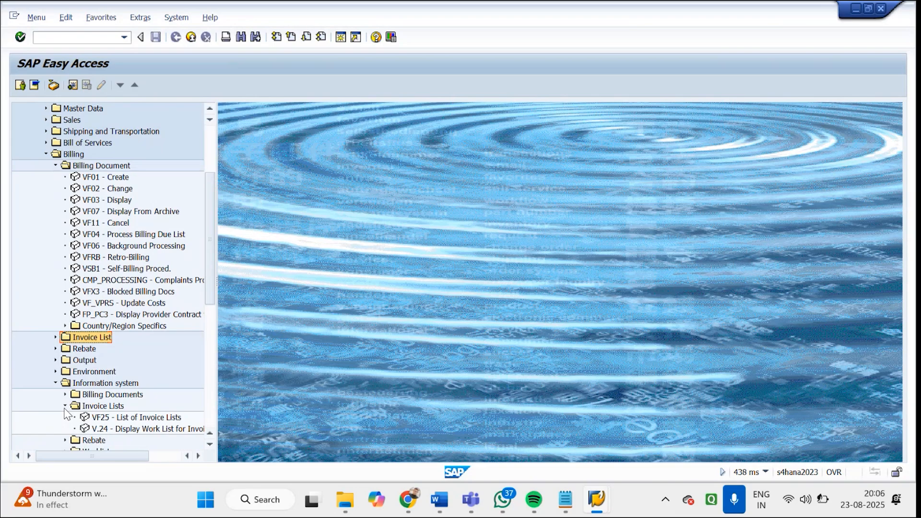
pyautogui.click(65, 407)
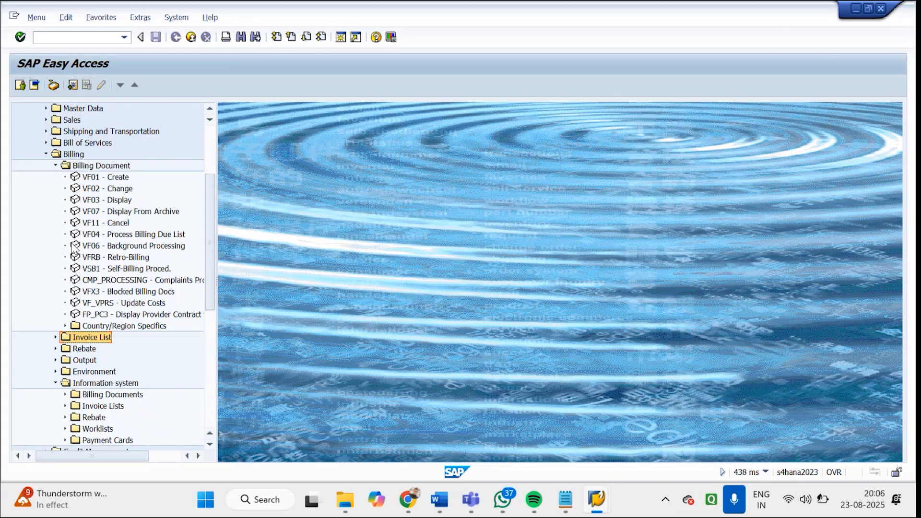
pyautogui.click(55, 166)
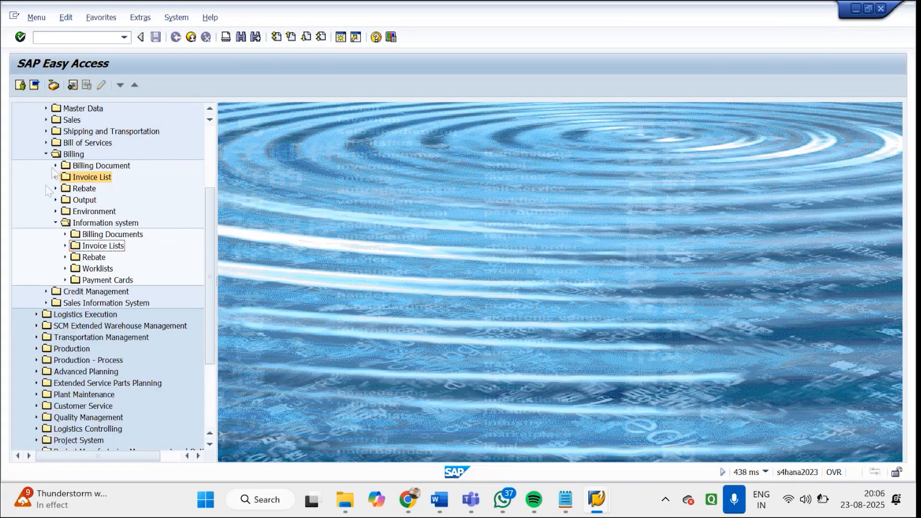
pyautogui.click(56, 223)
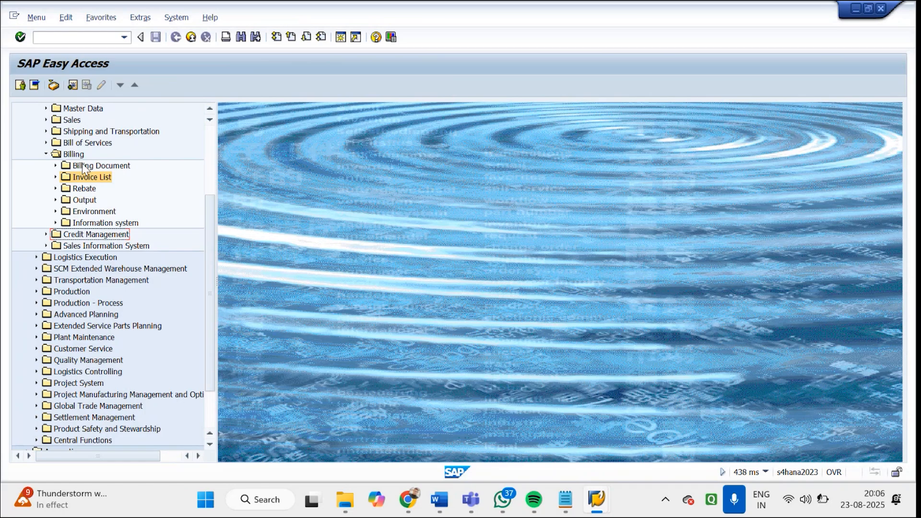
# Start transaction VF01 from the Billing Document folder and set the billing type to F5 Pro Forma for Order
pyautogui.click(56, 165)
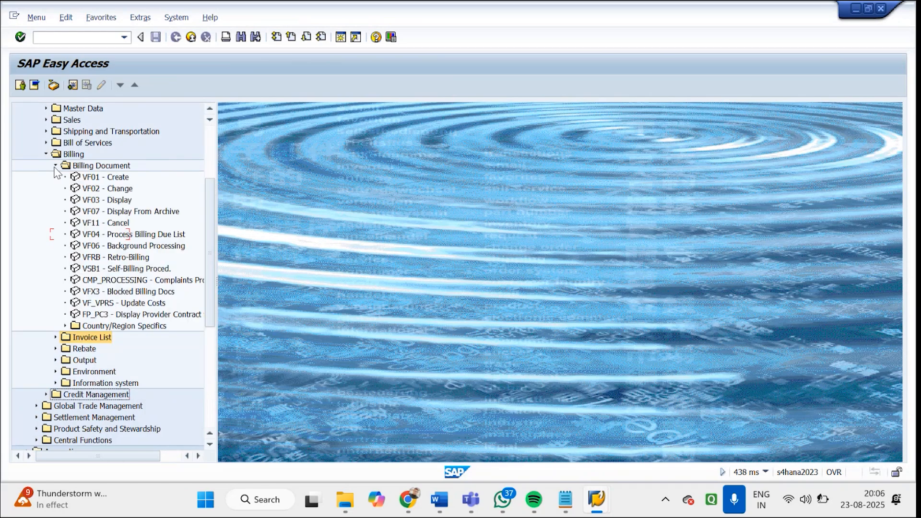
pyautogui.doubleClick(99, 177)
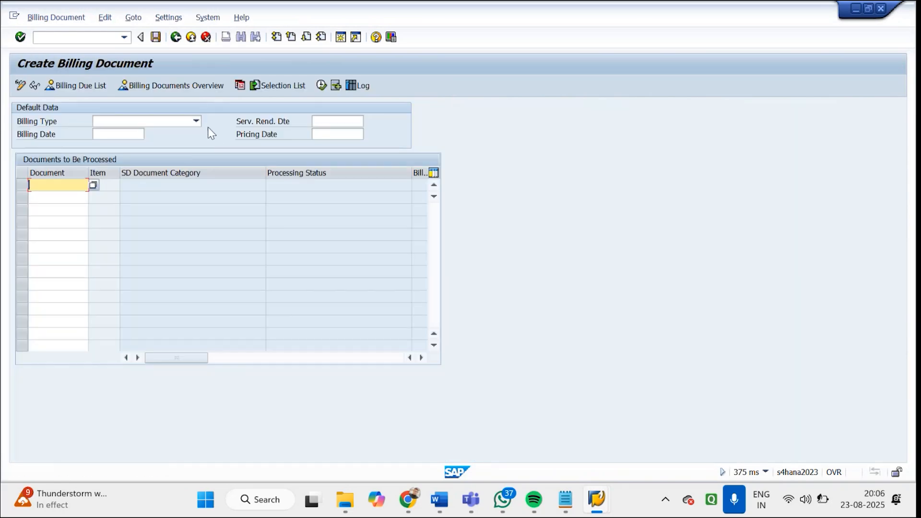
pyautogui.click(198, 122)
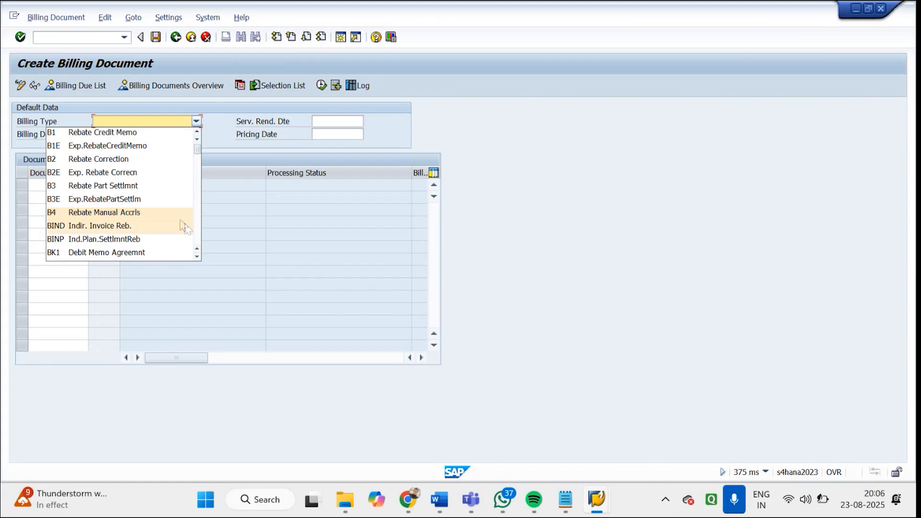
pyautogui.click(198, 224)
pyautogui.click(199, 224)
pyautogui.click(120, 172)
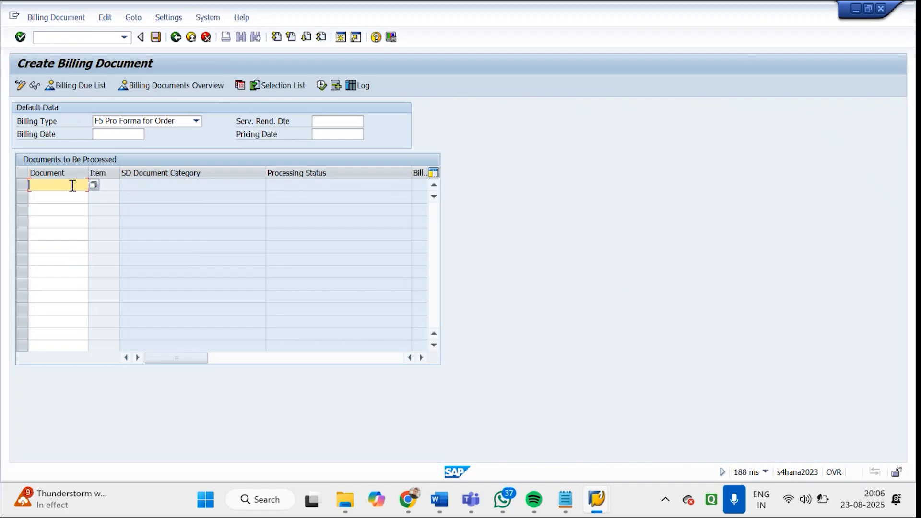
# Search for billing-relevant orders to process, restricting the document value range to sales organization GDS1
pyautogui.click(93, 186)
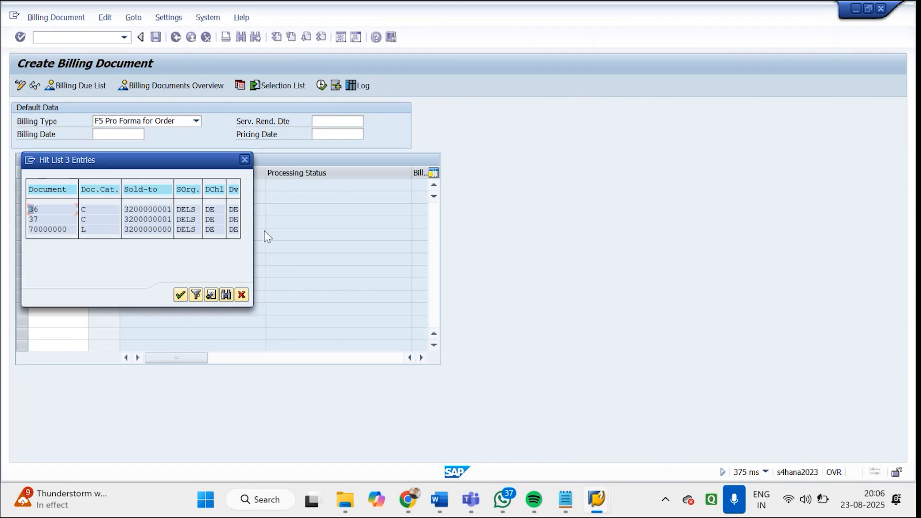
pyautogui.click(225, 295)
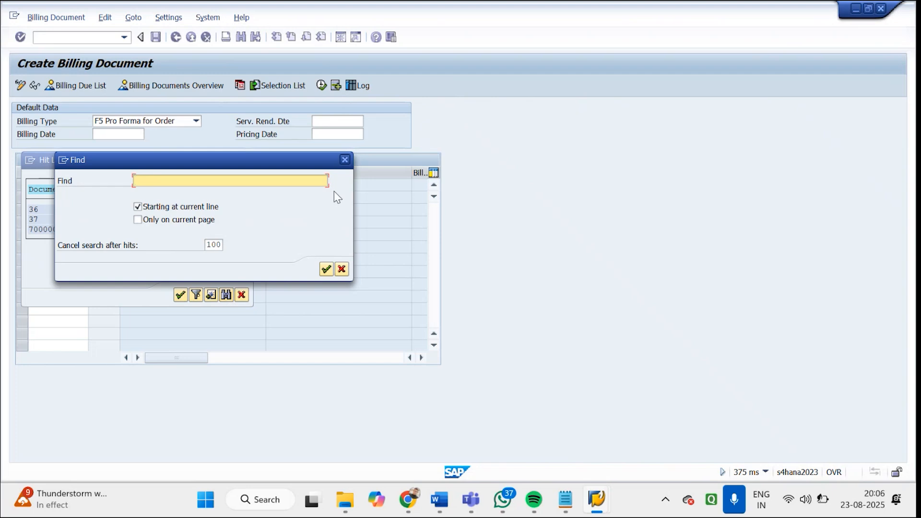
pyautogui.click(345, 160)
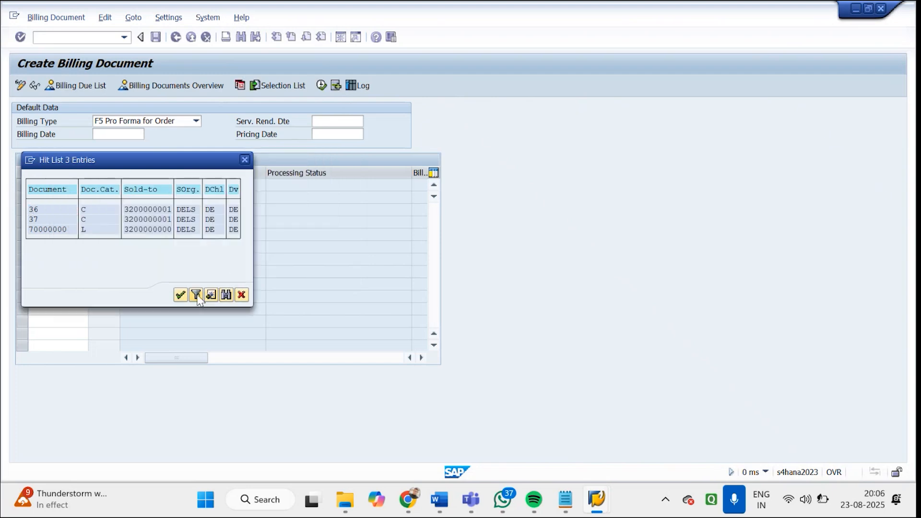
pyautogui.click(197, 295)
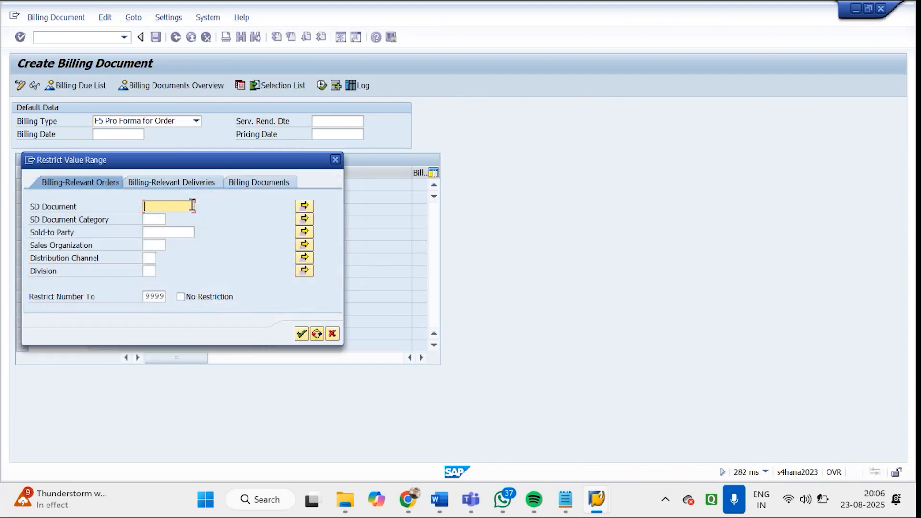
pyautogui.click(159, 216)
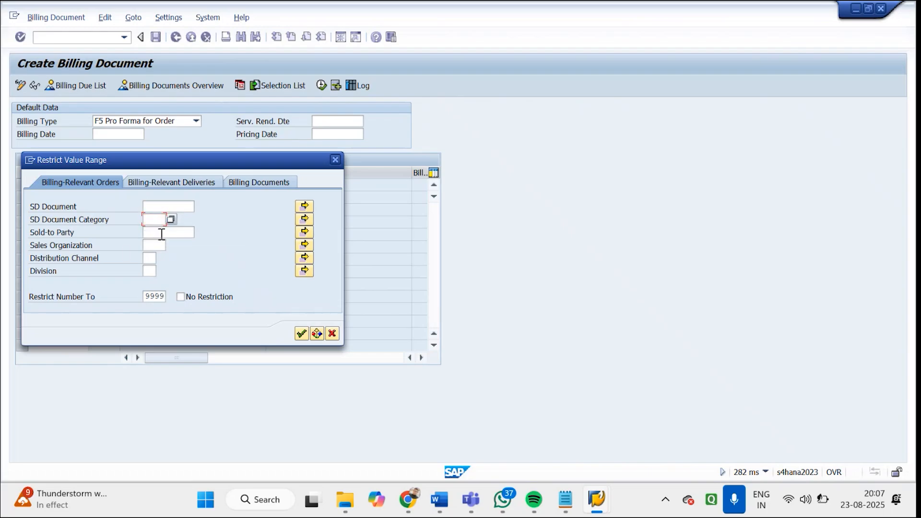
pyautogui.click(161, 233)
pyautogui.click(154, 244)
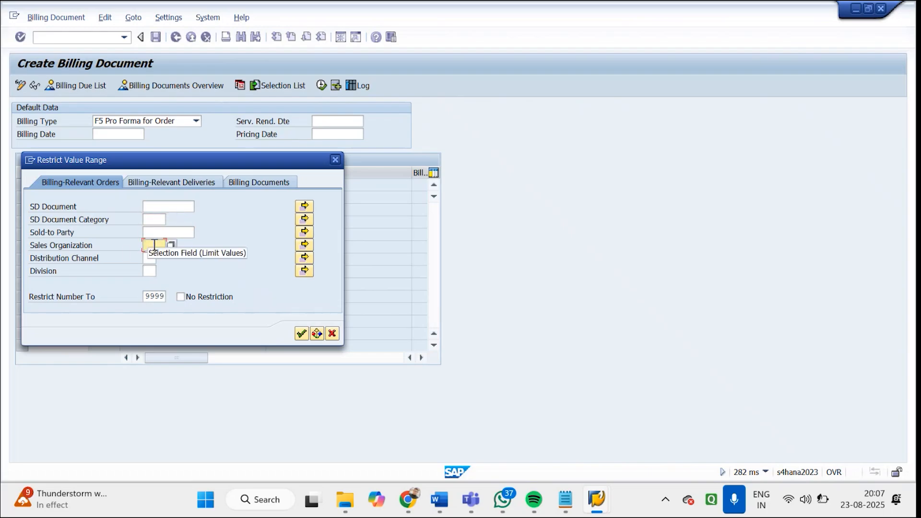
pyautogui.write('GDS1')
pyautogui.press('Return')
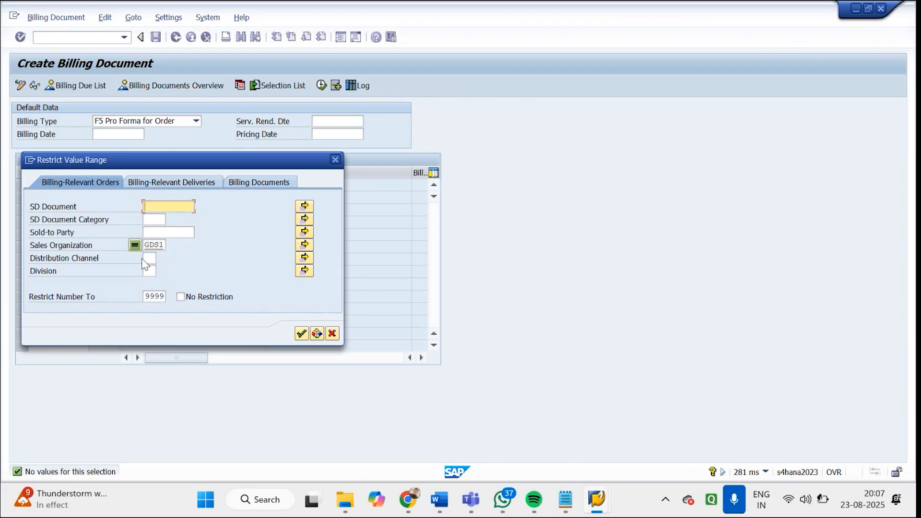
# Check the existing billing documents for the restricted sales organization and close the hit list without choosing an entry
pyautogui.click(248, 186)
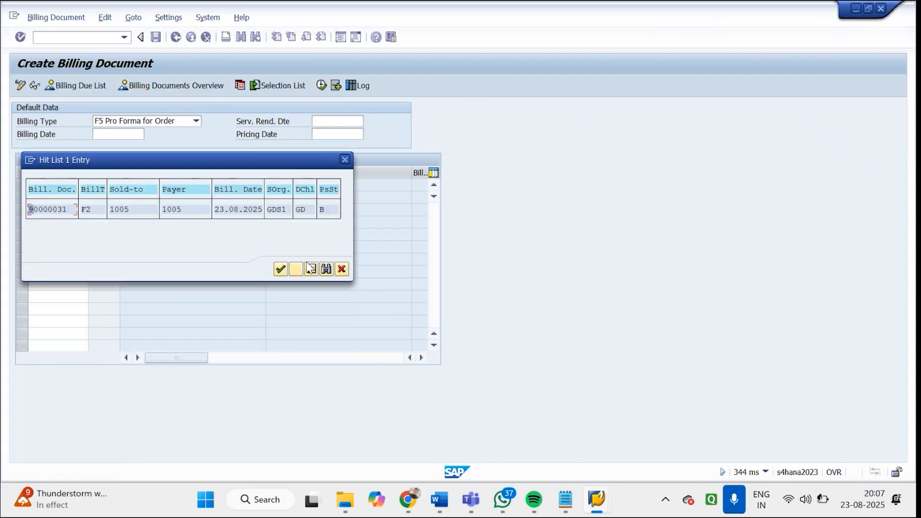
pyautogui.click(340, 269)
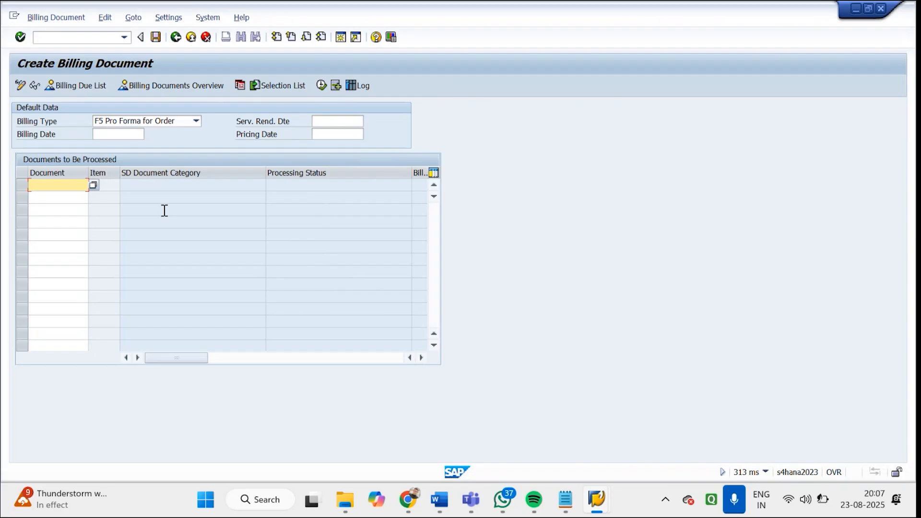
pyautogui.click(91, 186)
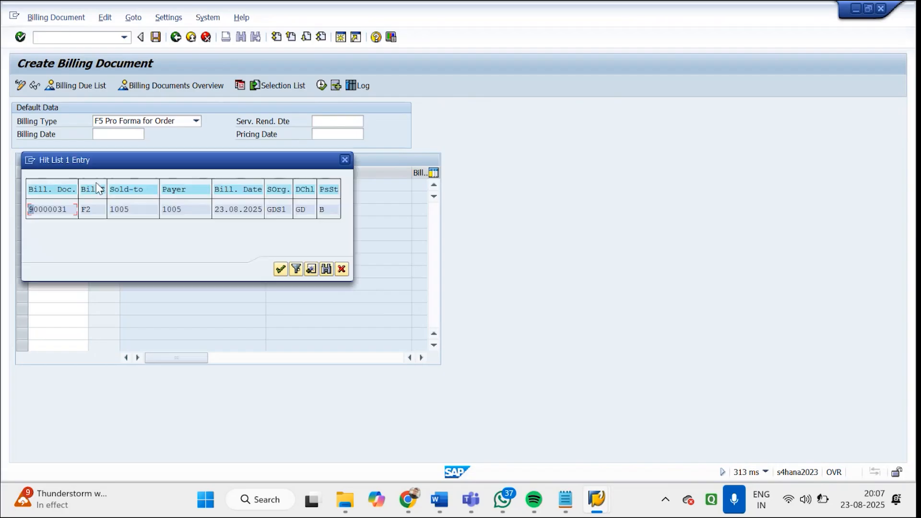
pyautogui.click(345, 160)
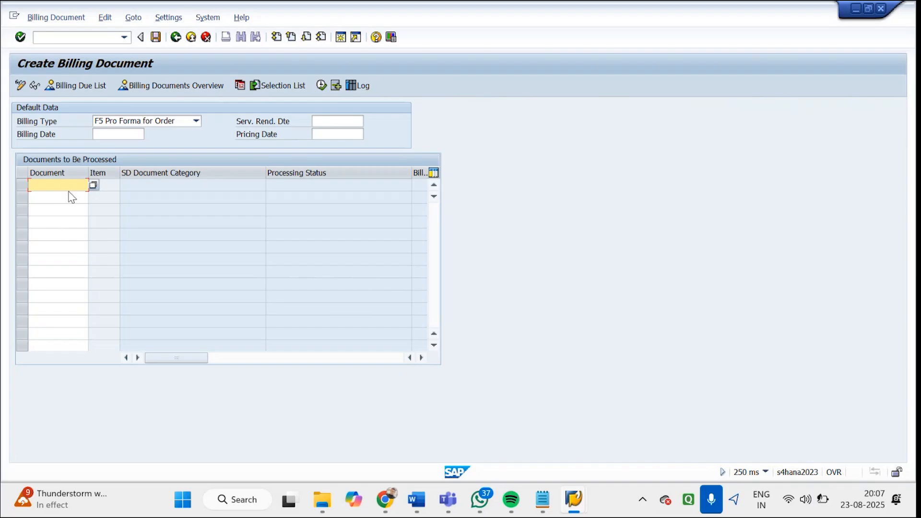
# Enter the sales order number as the document to process and generate the F5 pro forma billing item overview
pyautogui.write('93')
pyautogui.press('Return')
pyautogui.press('Return')
pyautogui.press('Return')
pyautogui.press('Return')
pyautogui.press('Return')
pyautogui.press('Return')
pyautogui.press('Return')
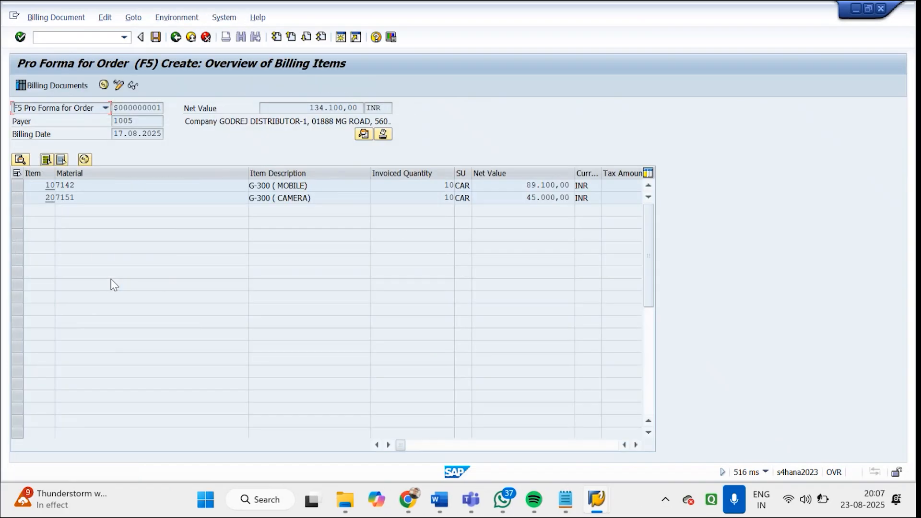
# Examine the invoiced quantity of the mobile item and the net values of the mobile and camera items
pyautogui.doubleClick(448, 185)
pyautogui.doubleClick(573, 184)
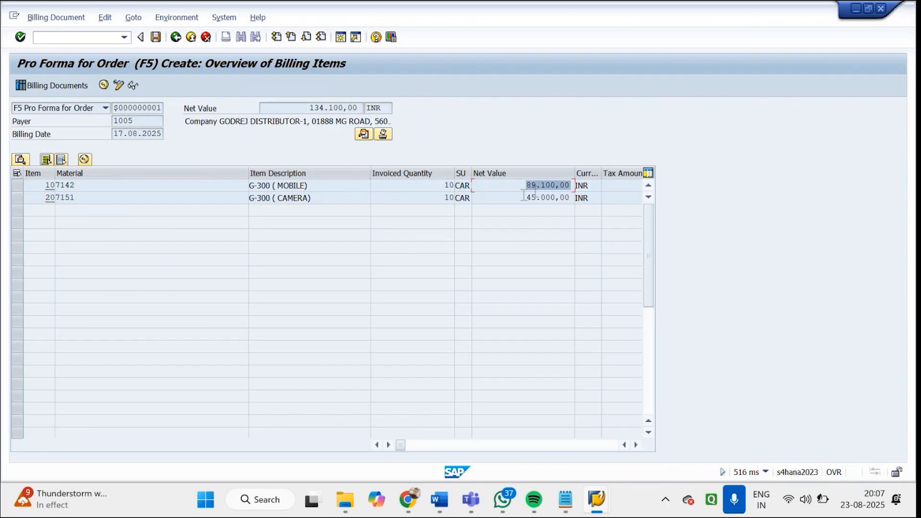
pyautogui.moveTo(524, 196); pyautogui.dragTo(586, 193)
pyautogui.moveTo(506, 188); pyautogui.dragTo(593, 189)
pyautogui.moveTo(532, 198); pyautogui.dragTo(601, 193)
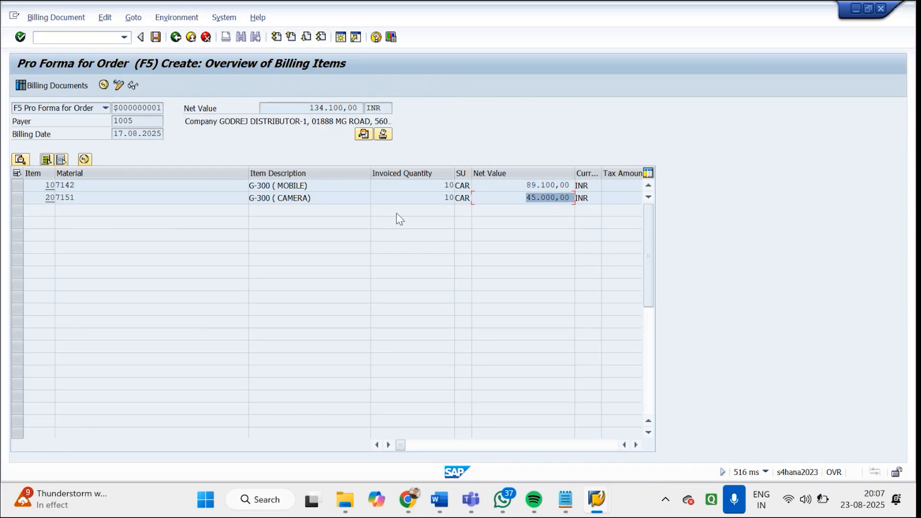
# Leave the F5 pro forma billing item overview without saving and return to the SAP Easy Access screen
pyautogui.click(505, 196)
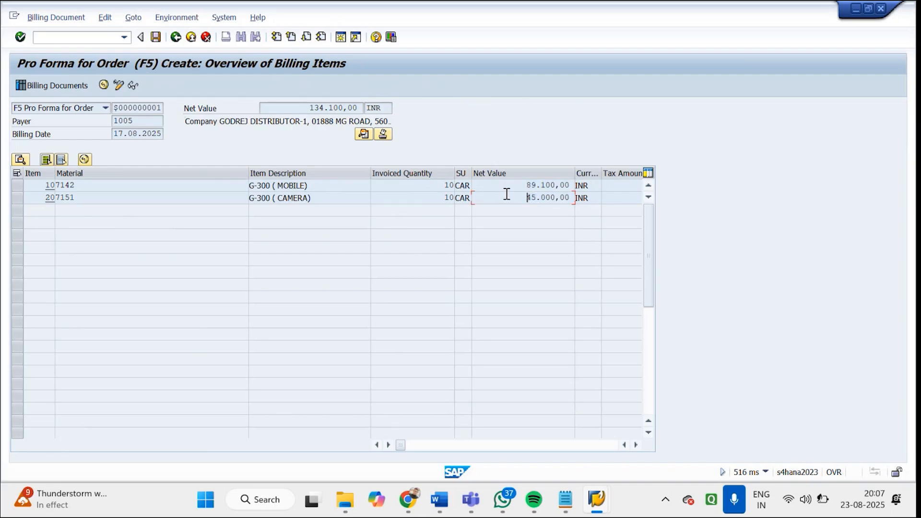
pyautogui.click(206, 37)
pyautogui.click(195, 258)
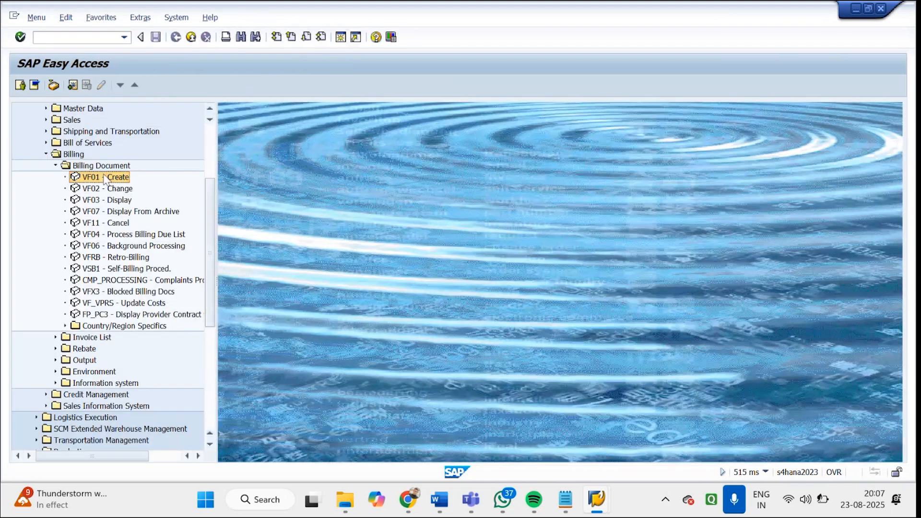
# Start creating a new billing document with VF01 and set its billing type to F5 Pro Forma for Order
pyautogui.doubleClick(105, 180)
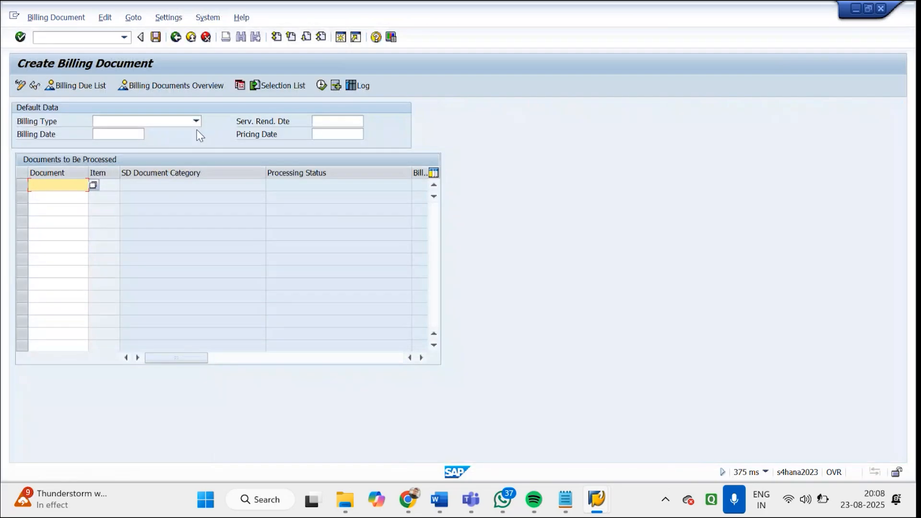
pyautogui.click(197, 121)
pyautogui.press('f')
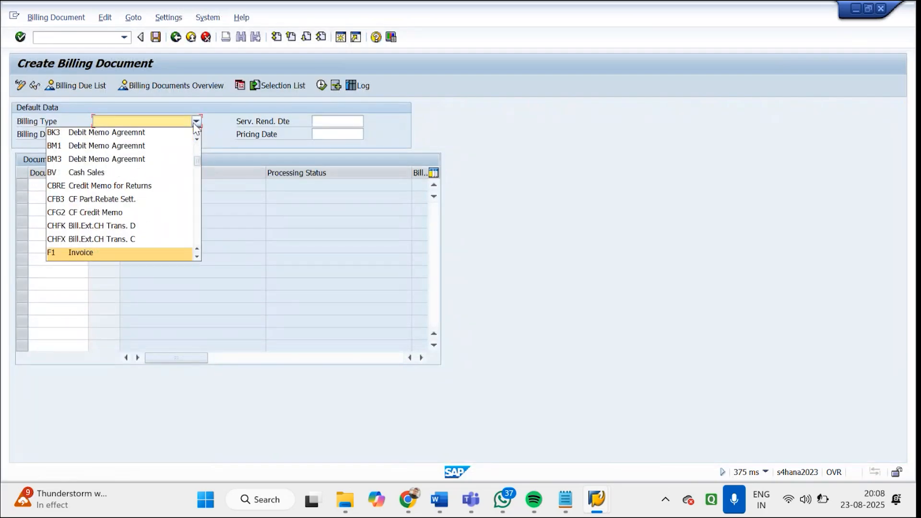
pyautogui.click(90, 250)
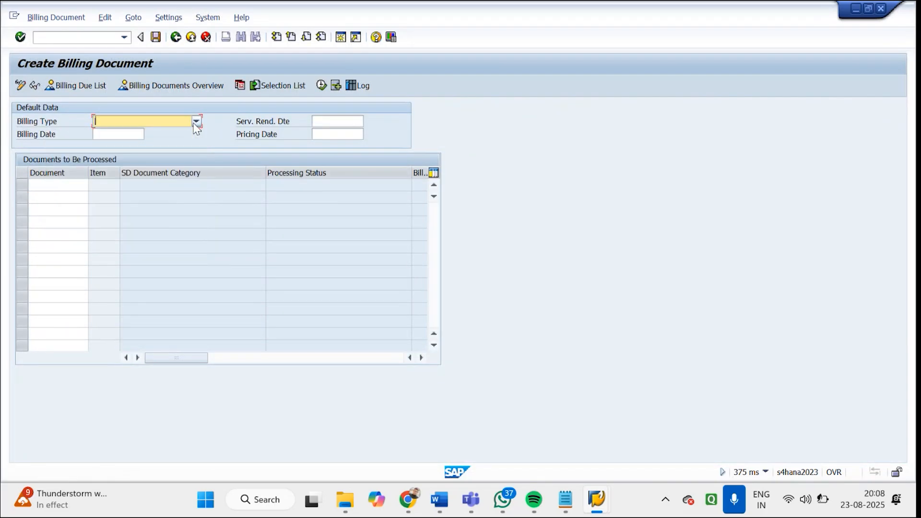
# Enter the sales order number as the document to process and generate the pro forma's overview of billing items
pyautogui.click(67, 189)
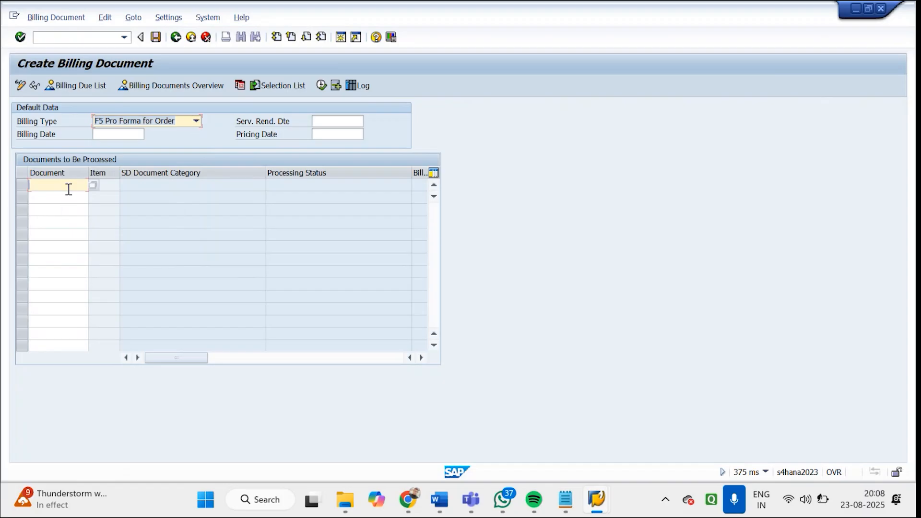
pyautogui.write('93')
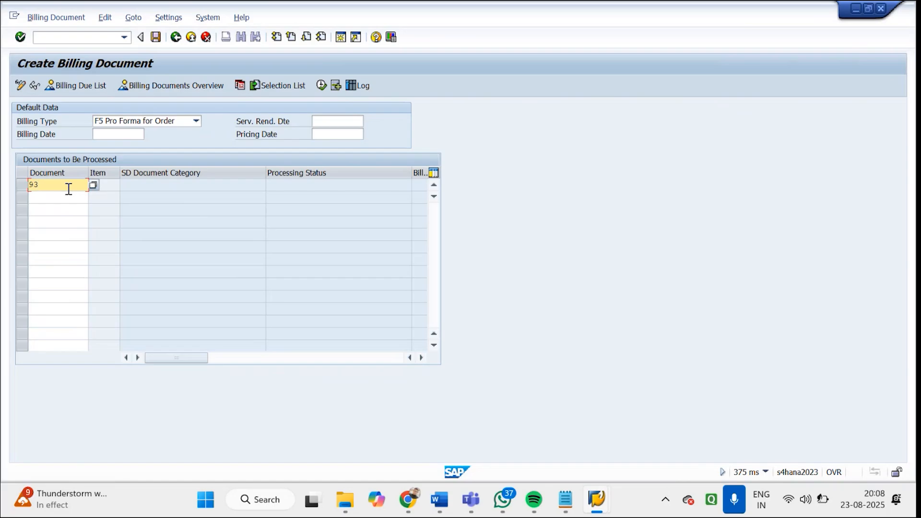
pyautogui.press('Return')
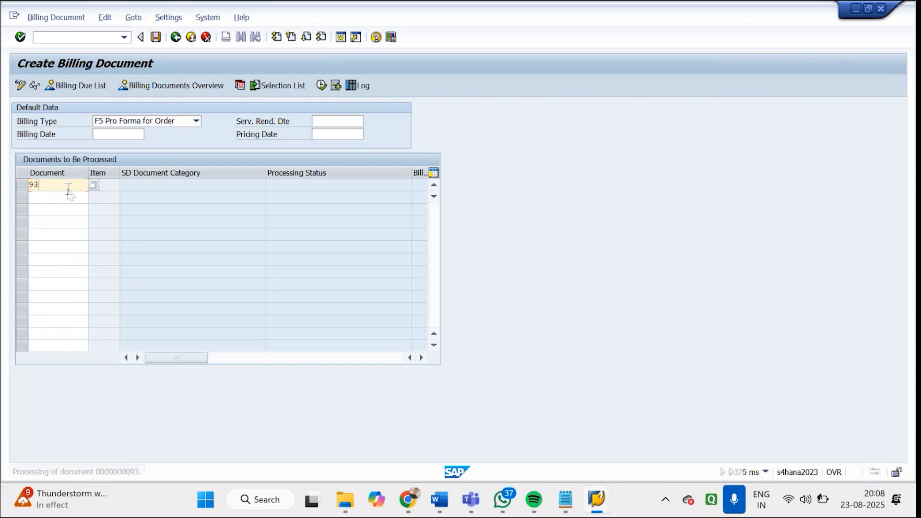
pyautogui.press('Return')
pyautogui.press('Return')
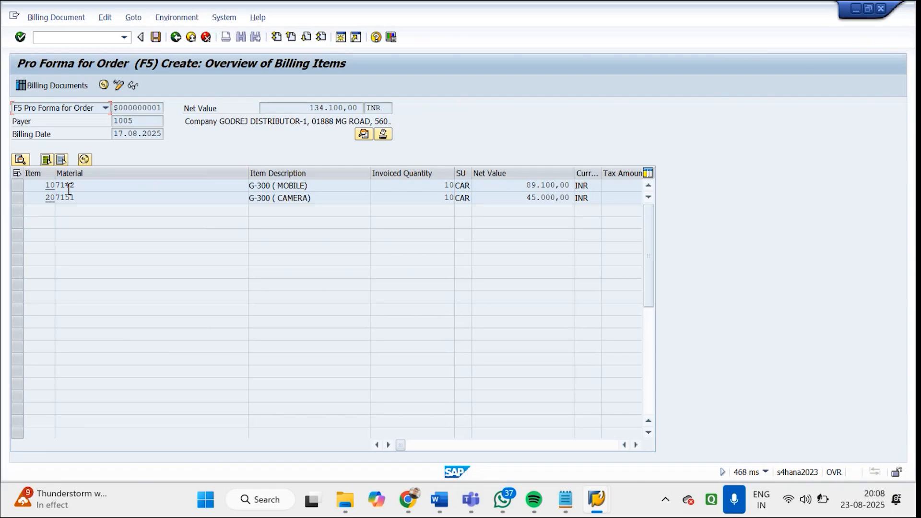
# Examine the mobile and camera item lines in the F5 pro forma's overview of billing items
pyautogui.click(101, 186)
pyautogui.click(72, 196)
pyautogui.click(52, 187)
pyautogui.click(18, 193)
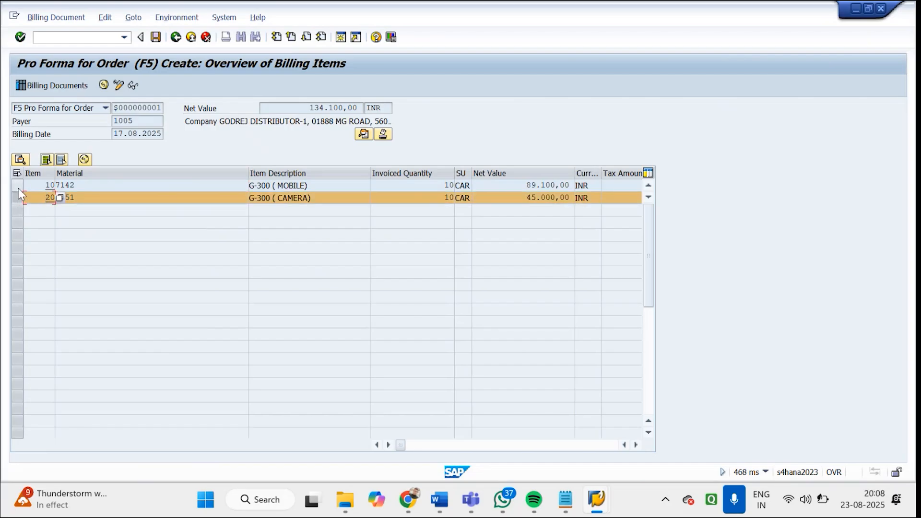
pyautogui.click(19, 187)
pyautogui.click(18, 184)
pyautogui.click(18, 184)
pyautogui.click(16, 197)
pyautogui.click(16, 197)
pyautogui.click(17, 196)
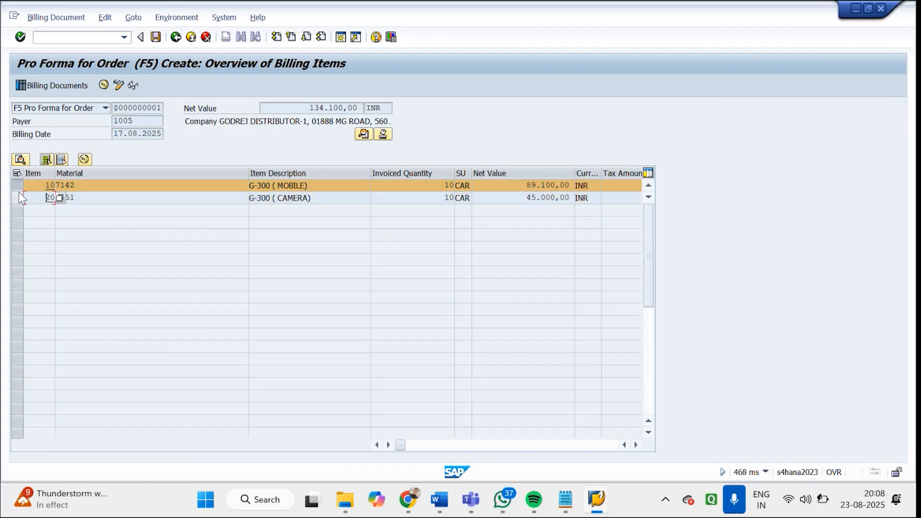
pyautogui.click(16, 187)
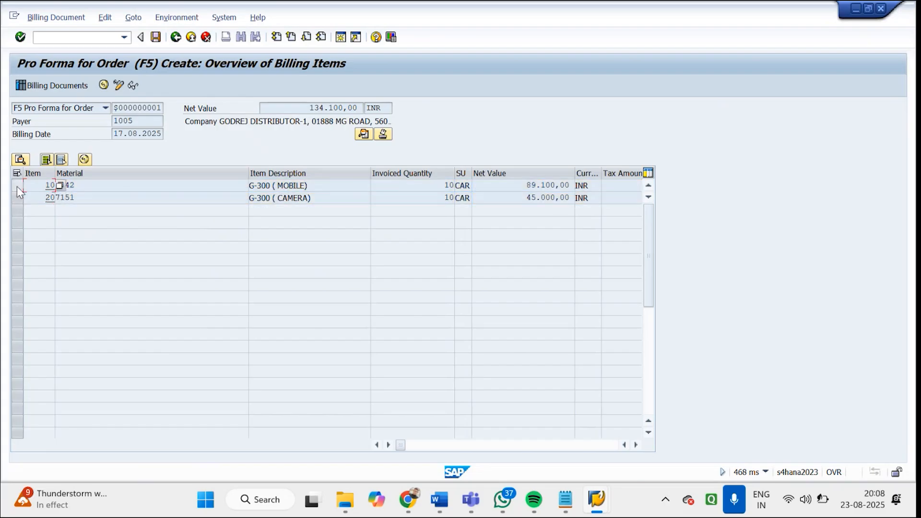
pyautogui.click(80, 188)
pyautogui.moveTo(83, 188); pyautogui.dragTo(62, 192)
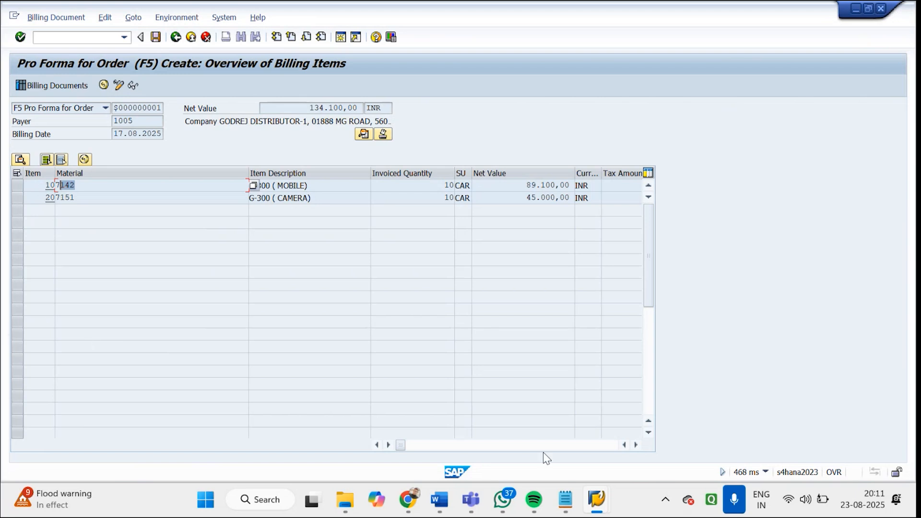
# Switch to the session with the billing type configuration, return to its overview and look through the billing types for credit, returns and cancellation entries
pyautogui.moveTo(597, 500)
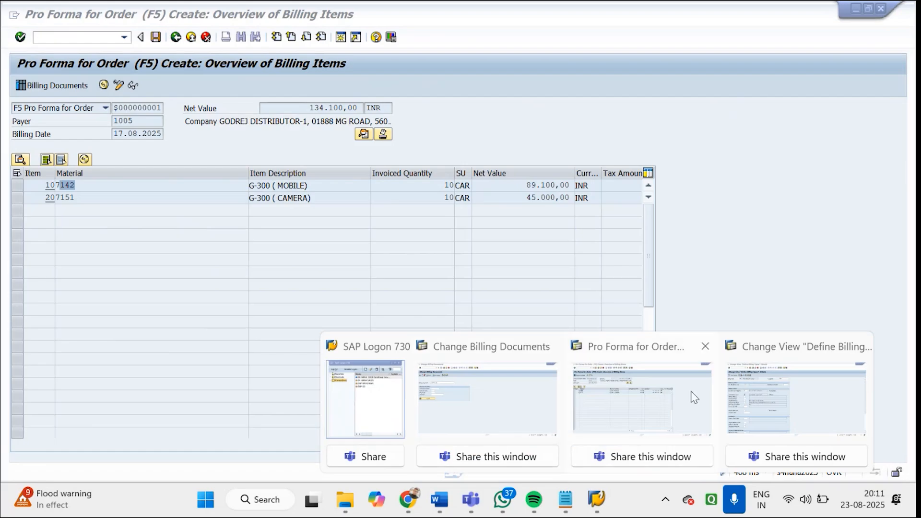
pyautogui.click(749, 397)
pyautogui.click(179, 40)
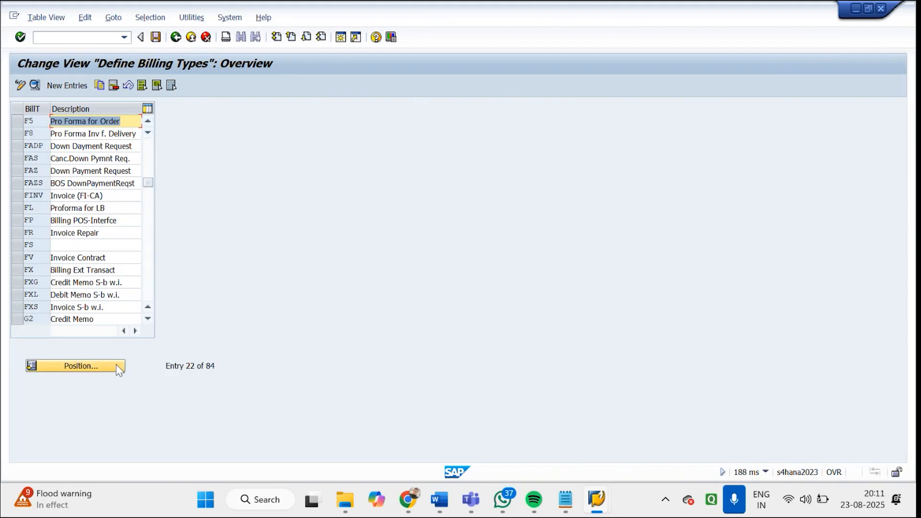
pyautogui.click(149, 269)
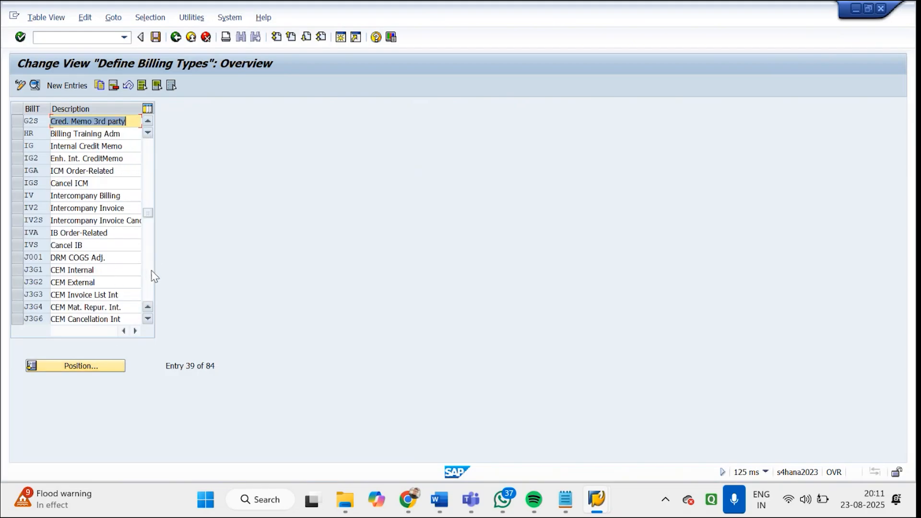
pyautogui.click(151, 277)
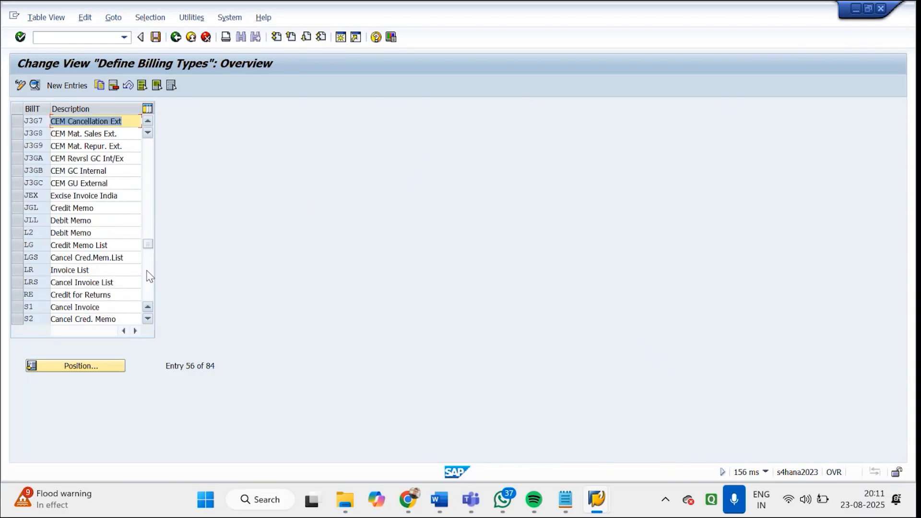
pyautogui.click(145, 280)
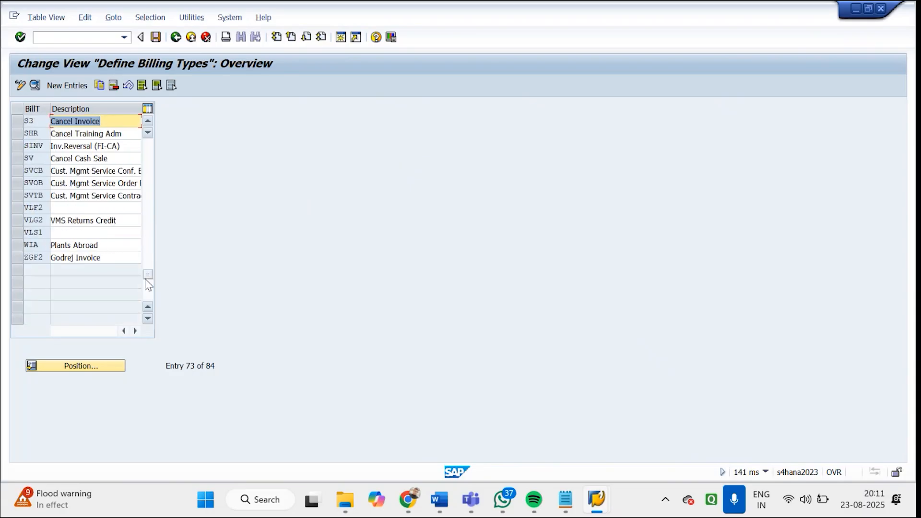
pyautogui.click(149, 152)
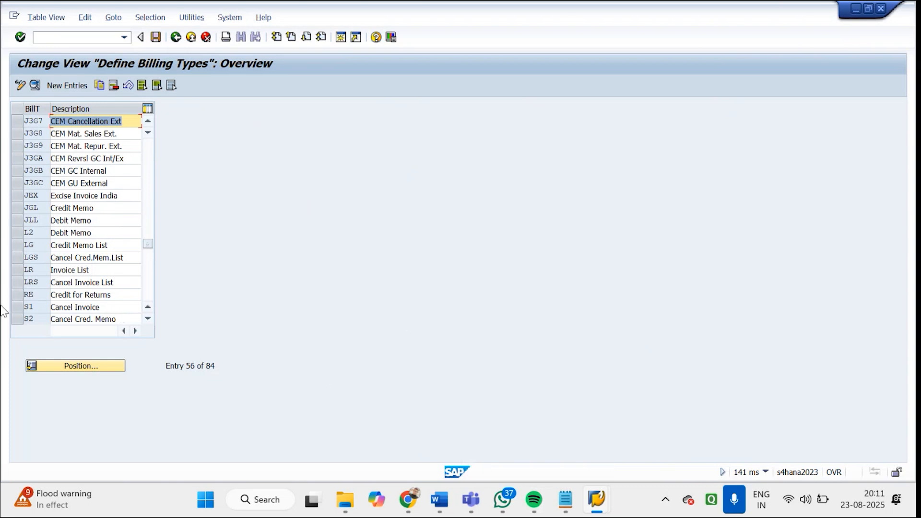
pyautogui.click(57, 294)
pyautogui.keyDown('shift'); pyautogui.click(125, 295); pyautogui.keyUp('shift')
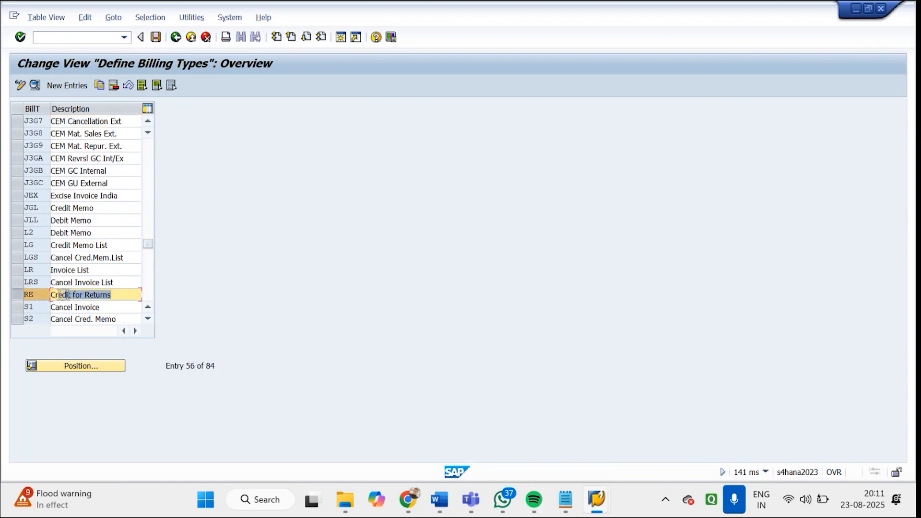
pyautogui.moveTo(129, 158); pyautogui.dragTo(64, 159)
pyautogui.click(149, 150)
# Search the billing types for REVERSAL and position the overview on SINV Inv.Reversal (FI-CA)
pyautogui.click(82, 368)
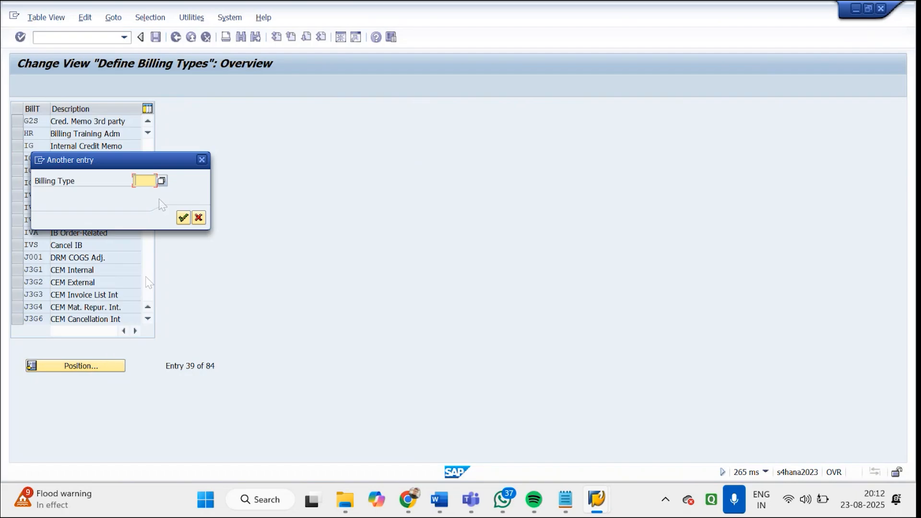
pyautogui.click(162, 181)
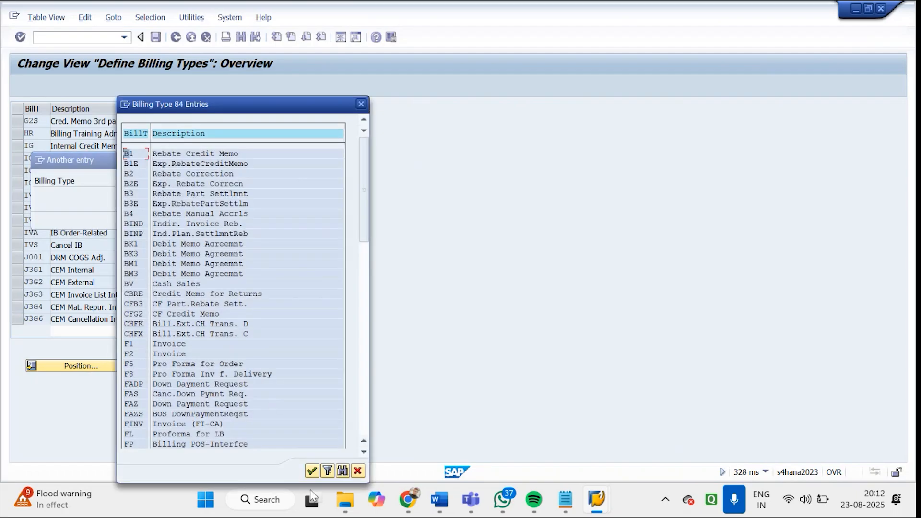
pyautogui.click(339, 473)
pyautogui.write('RE')
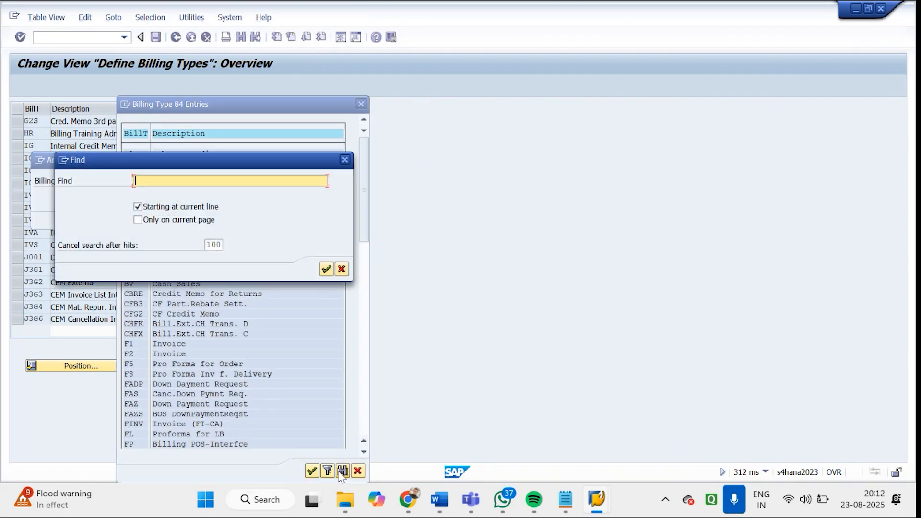
pyautogui.write('VERSAL')
pyautogui.press('Return')
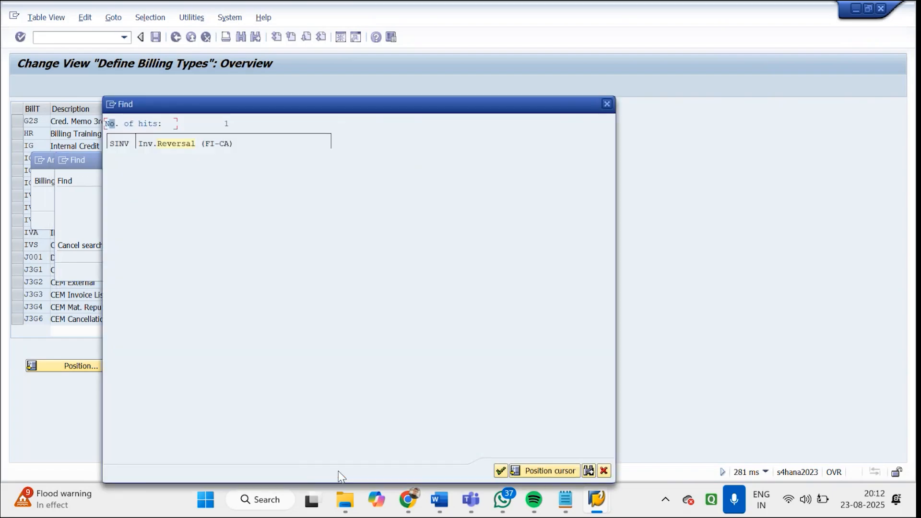
pyautogui.click(152, 146)
pyautogui.doubleClick(152, 146)
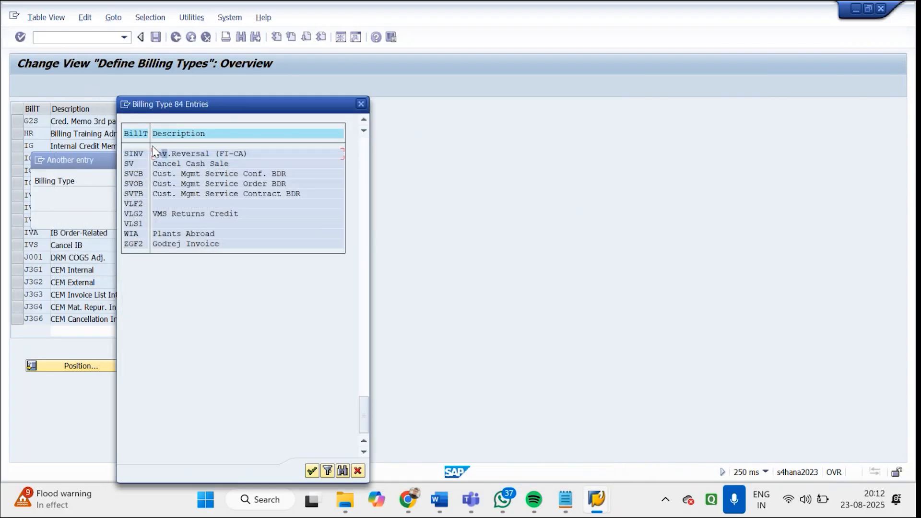
pyautogui.doubleClick(191, 155)
pyautogui.click(183, 219)
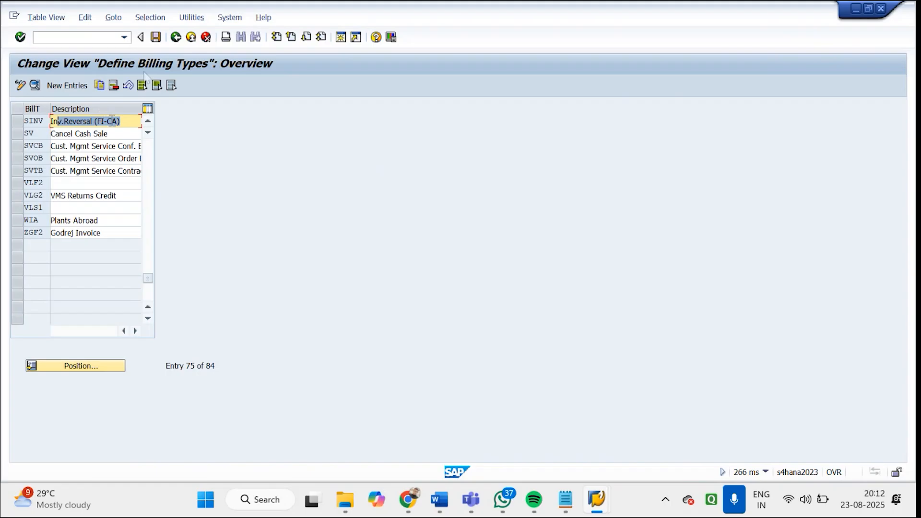
# Open the Create Billing Document screen with VF01, examine its billing document commands and return to SAP Easy Access
pyautogui.click(176, 37)
pyautogui.write('VF01')
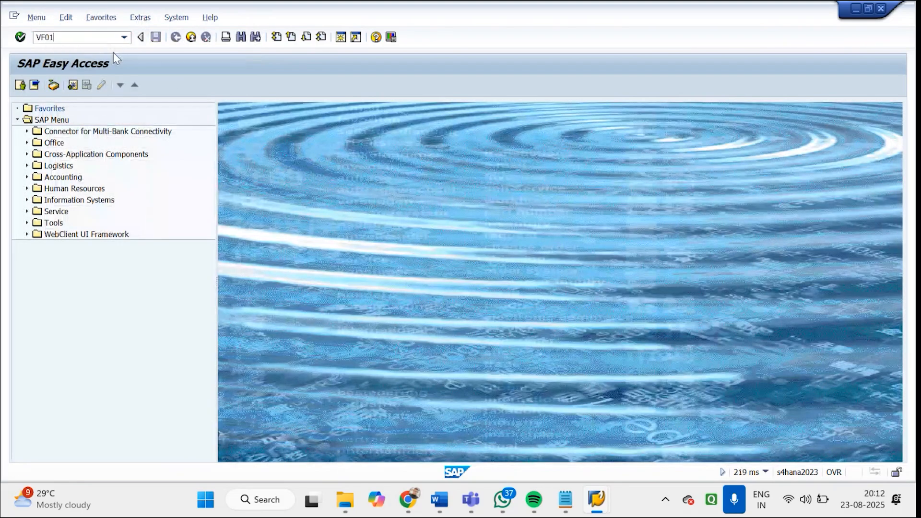
pyautogui.press('Return')
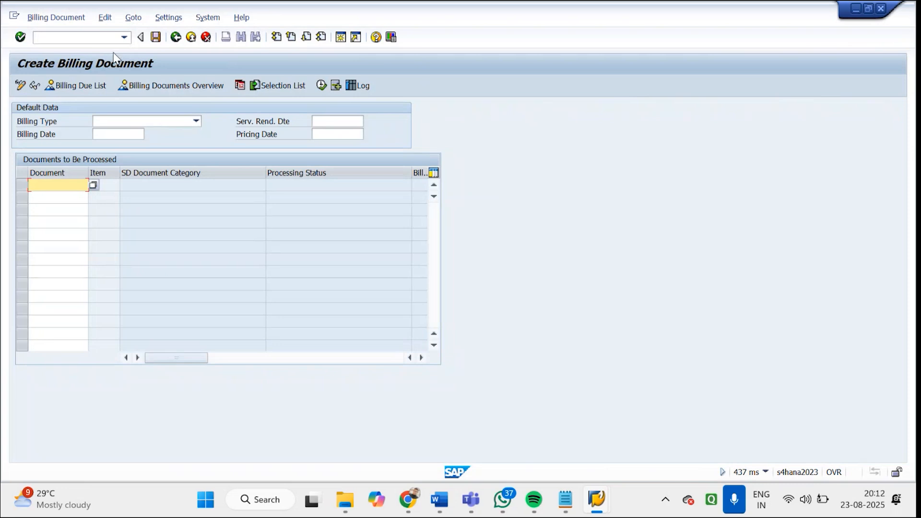
pyautogui.click(62, 19)
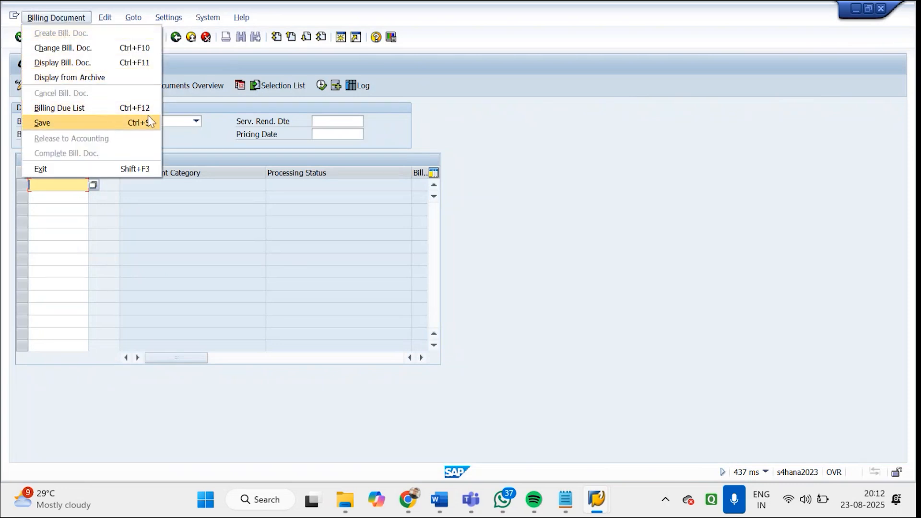
pyautogui.click(207, 109)
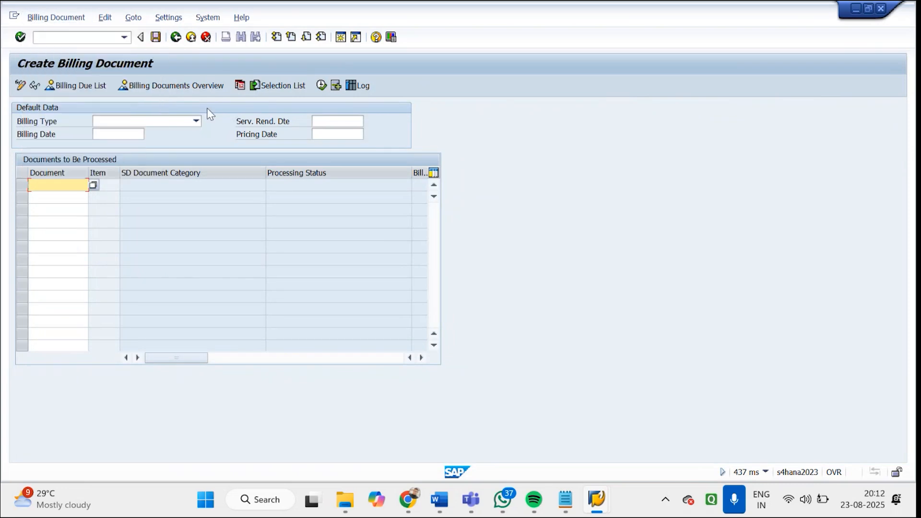
pyautogui.click(205, 38)
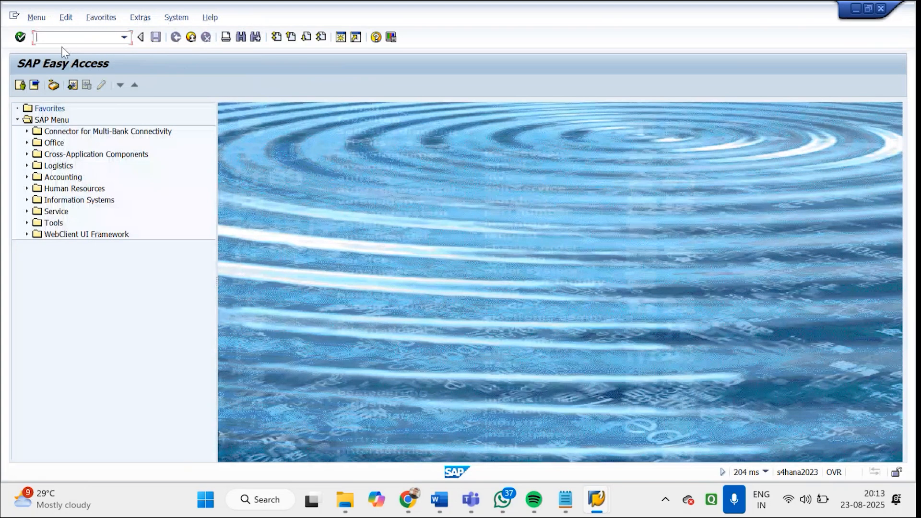
# Open the Maintain Sales Order Types overview with transaction VOV8 and look through the list of order types
pyautogui.write('VOV8')
pyautogui.press('Return')
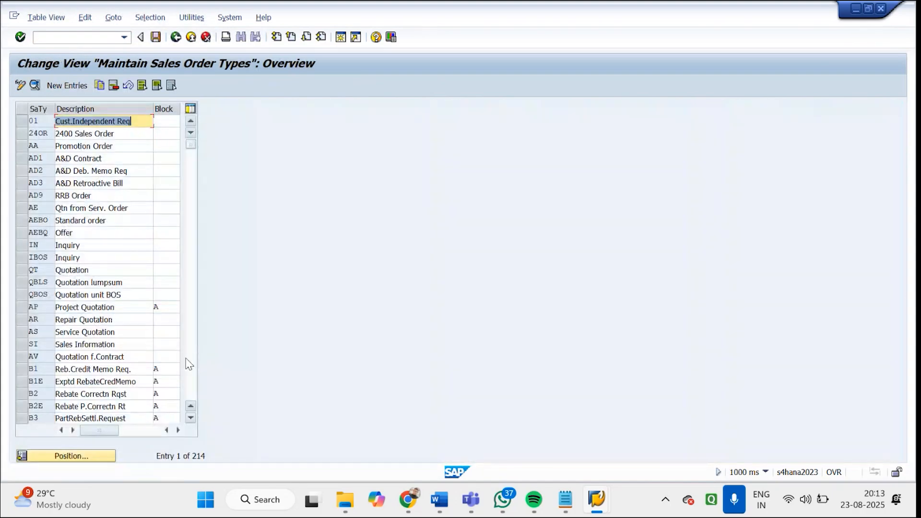
pyautogui.click(190, 364)
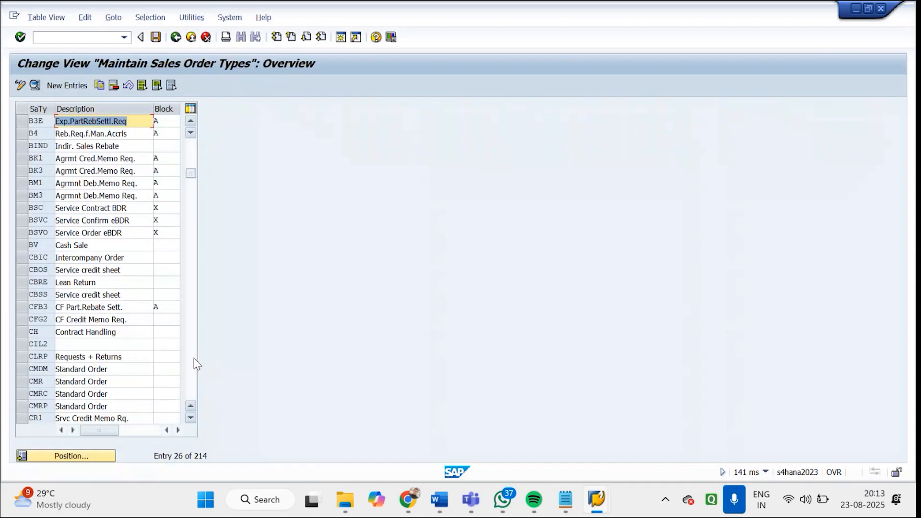
pyautogui.click(194, 360)
pyautogui.click(195, 172)
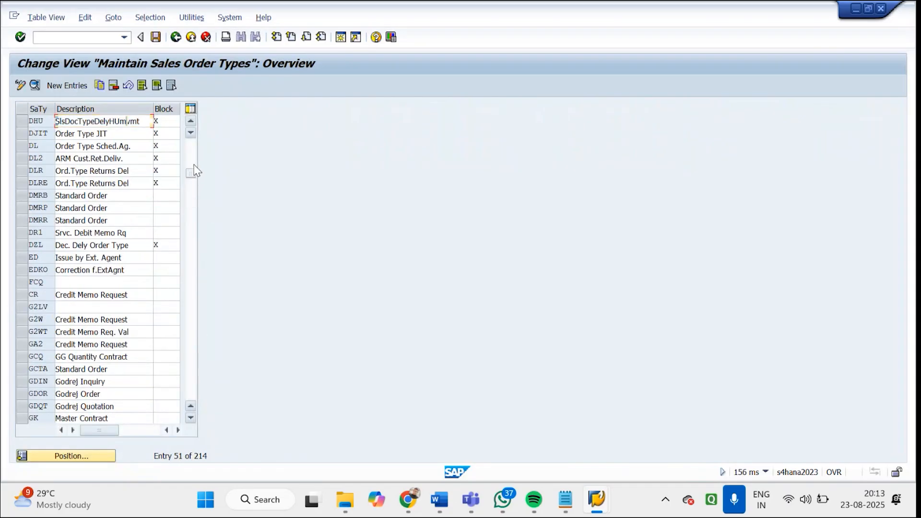
pyautogui.click(91, 454)
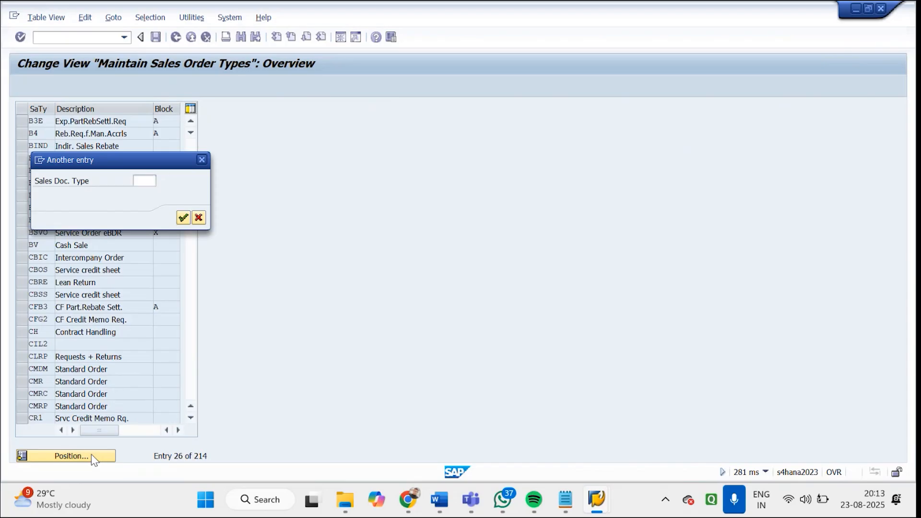
pyautogui.press('Return')
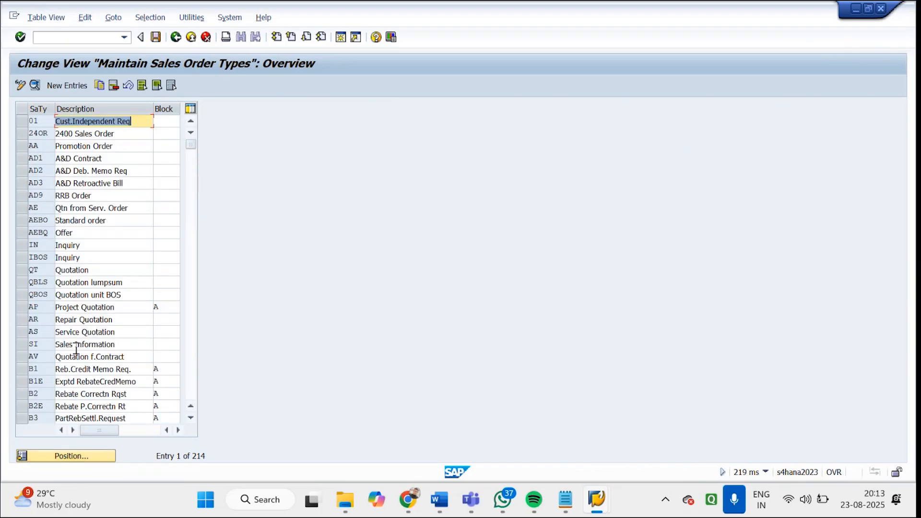
# Search the sales document type value list for REVERSAL
pyautogui.click(82, 456)
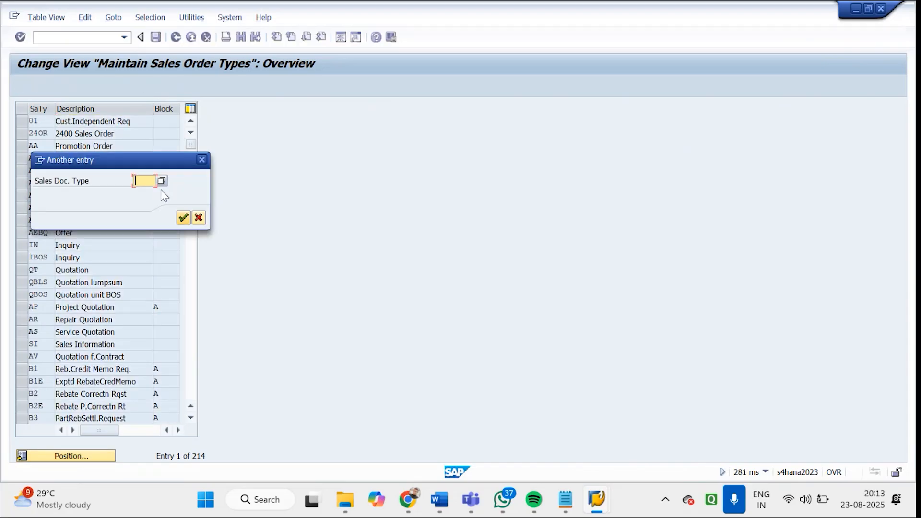
pyautogui.click(161, 180)
pyautogui.click(272, 471)
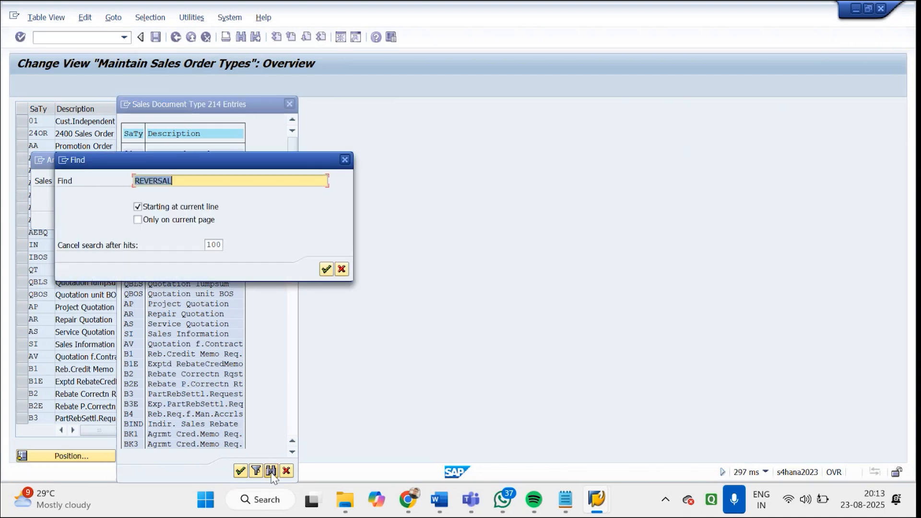
pyautogui.press('Return')
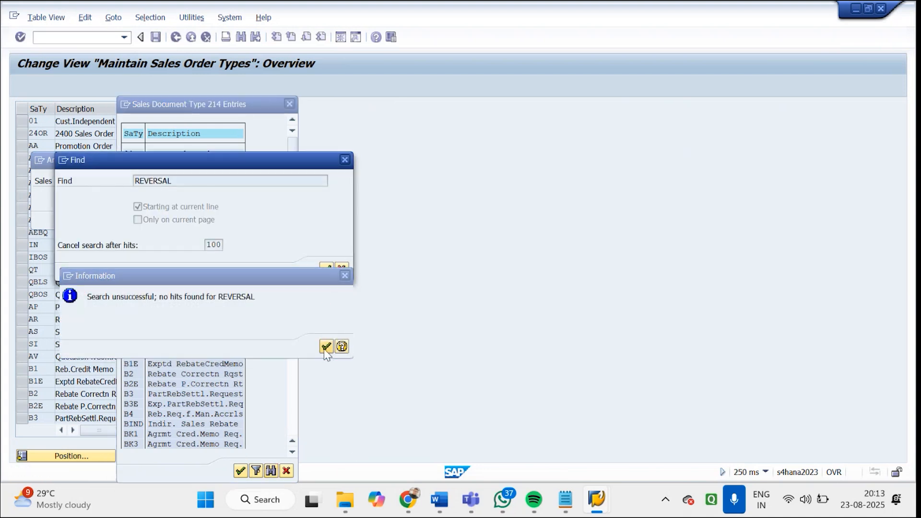
pyautogui.click(326, 347)
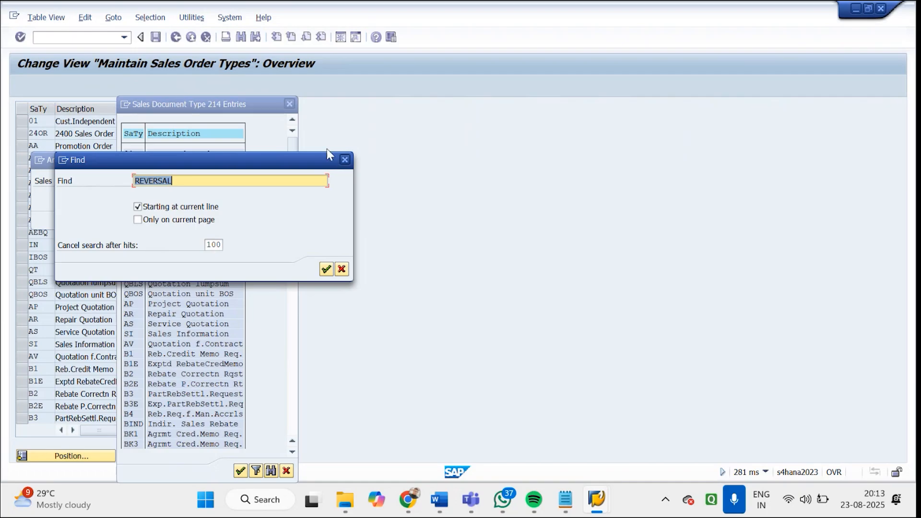
pyautogui.click(345, 159)
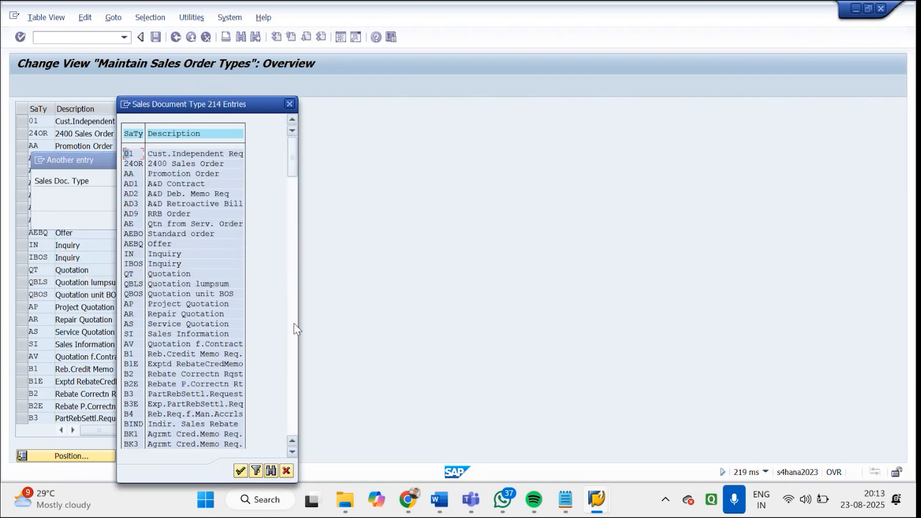
# Look through the sales document type value list and close it without choosing an entry
pyautogui.click(294, 350)
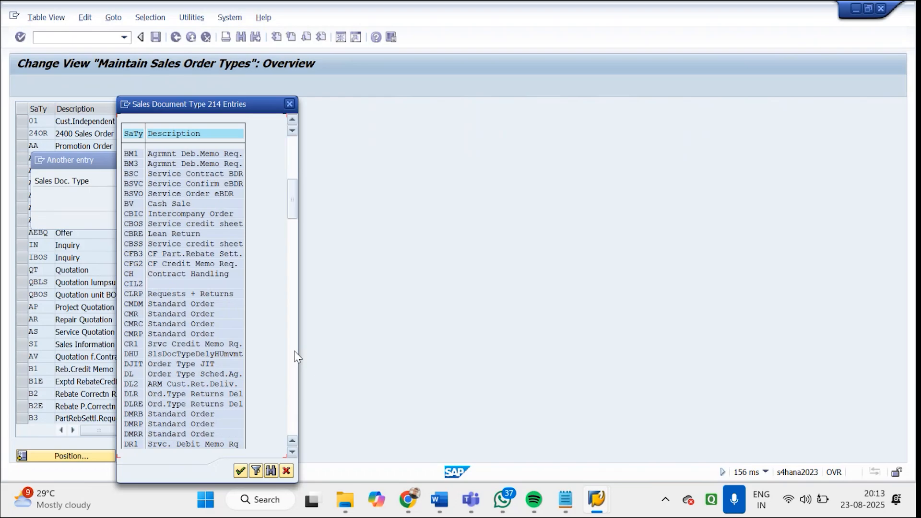
pyautogui.click(297, 353)
pyautogui.click(297, 353)
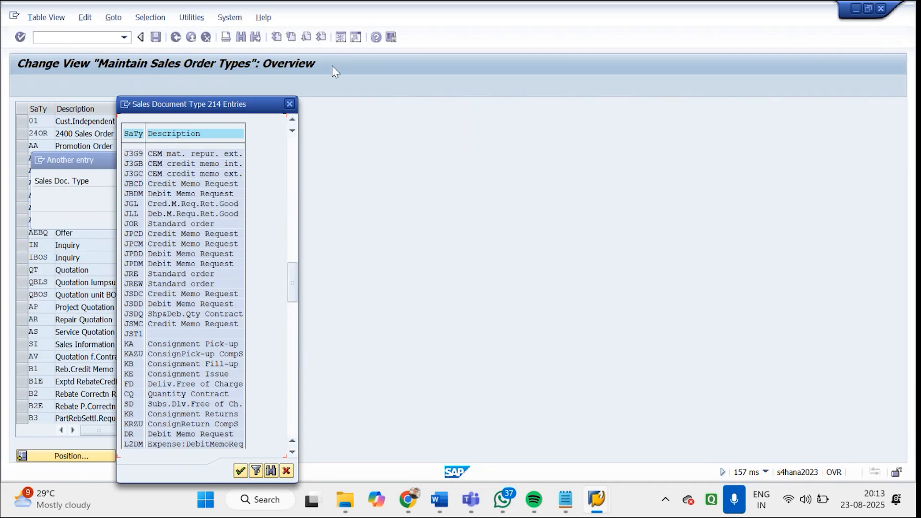
pyautogui.click(289, 105)
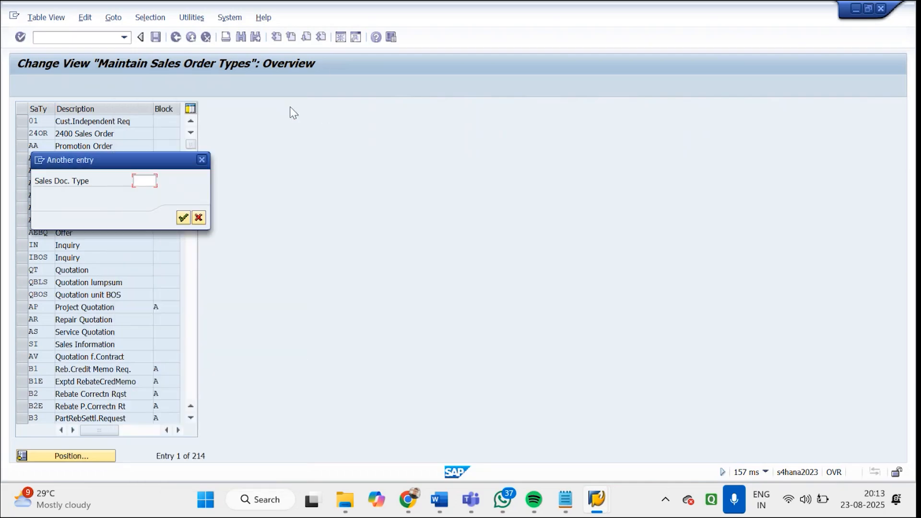
# Leave the sales order types overview and switch to the Word document Sap SD Revenue Account Determination, maximized at 98% zoom
pyautogui.click(203, 161)
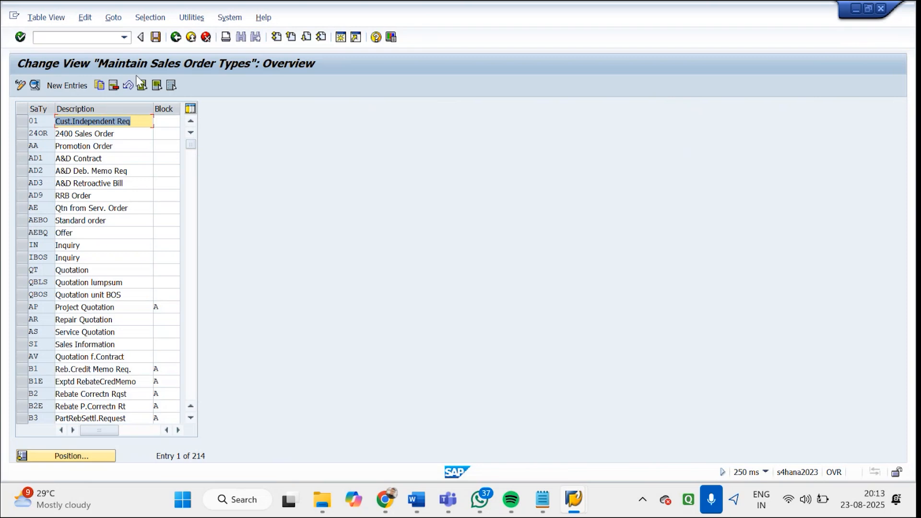
pyautogui.click(176, 38)
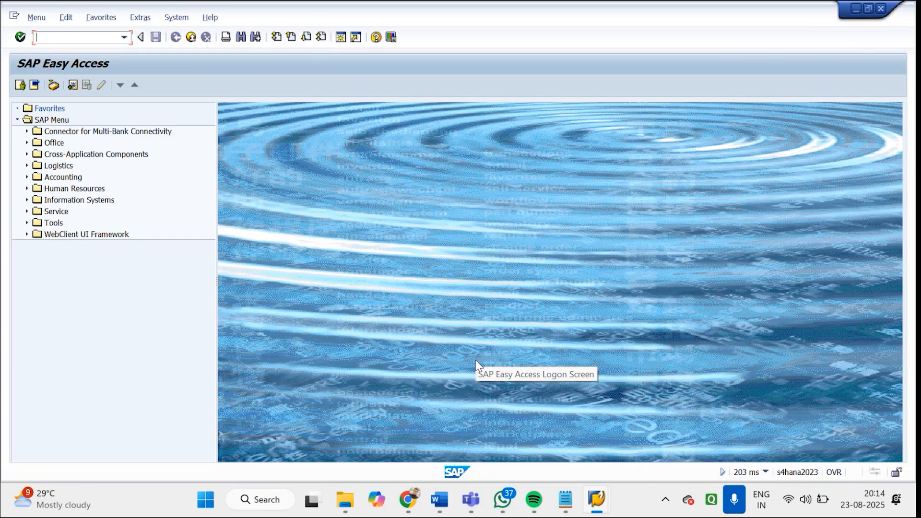
pyautogui.moveTo(453, 489)
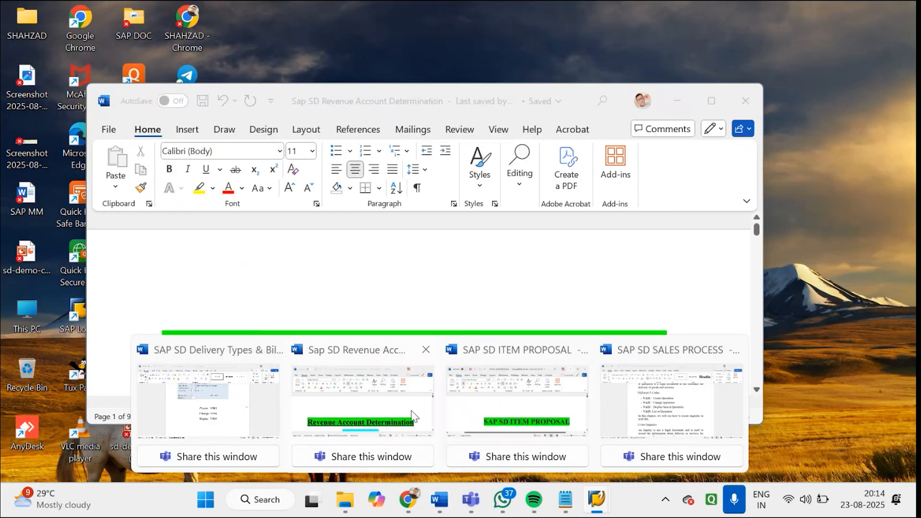
pyautogui.click(413, 416)
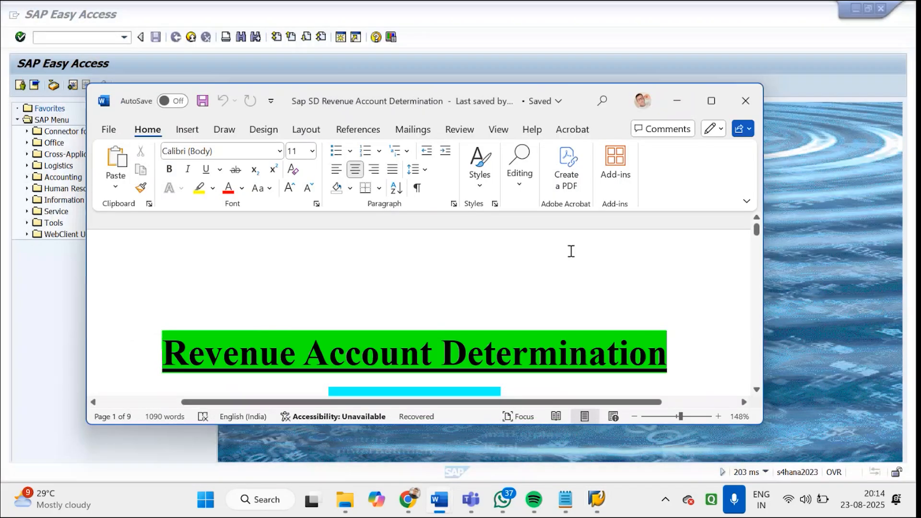
pyautogui.click(712, 100)
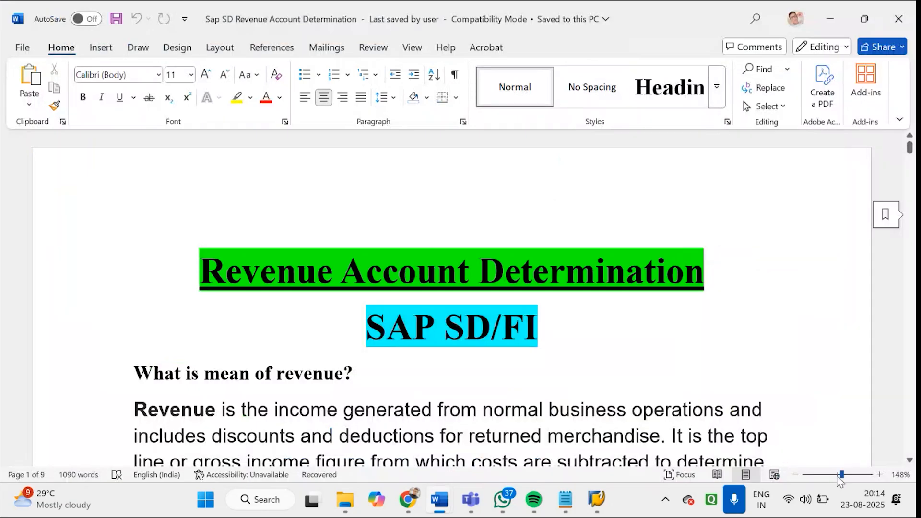
pyautogui.moveTo(842, 475); pyautogui.dragTo(838, 476)
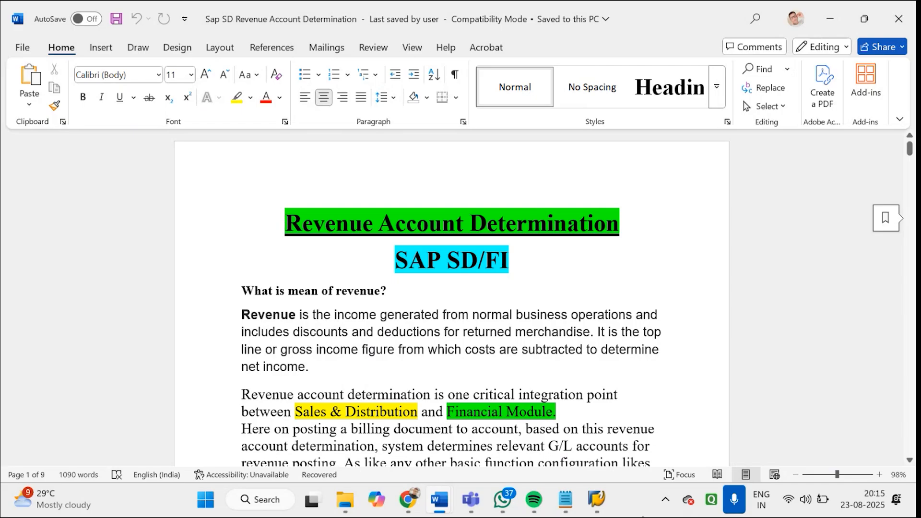
# Switch to SAP's Change Billing Documents screen and try to release the entered billing document to accounting
pyautogui.moveTo(599, 490)
pyautogui.click(532, 416)
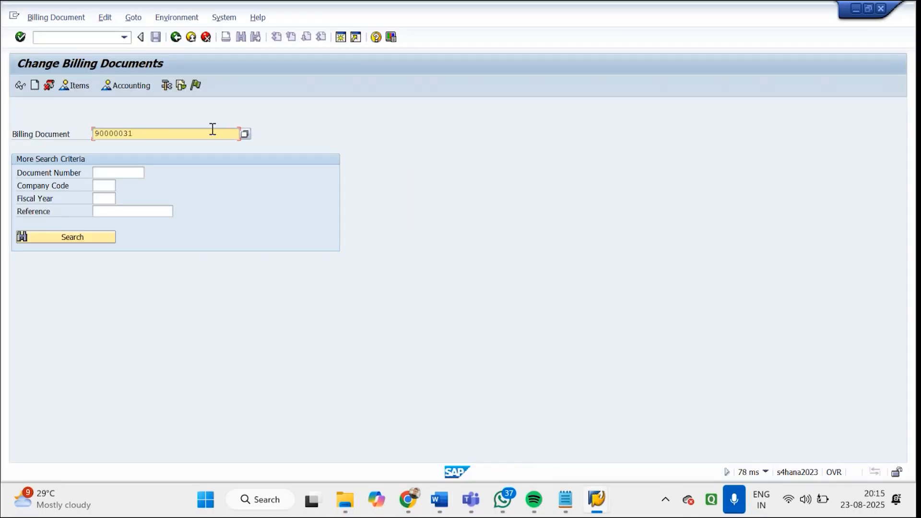
pyautogui.click(198, 84)
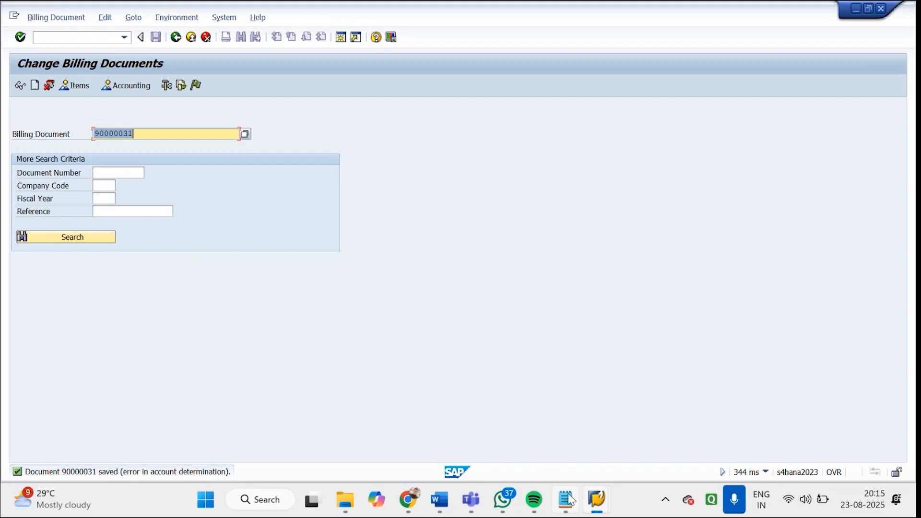
# Return to the Revenue Account Determination document in Word, zoom to 116% and view its condition type and G/L account table
pyautogui.click(595, 504)
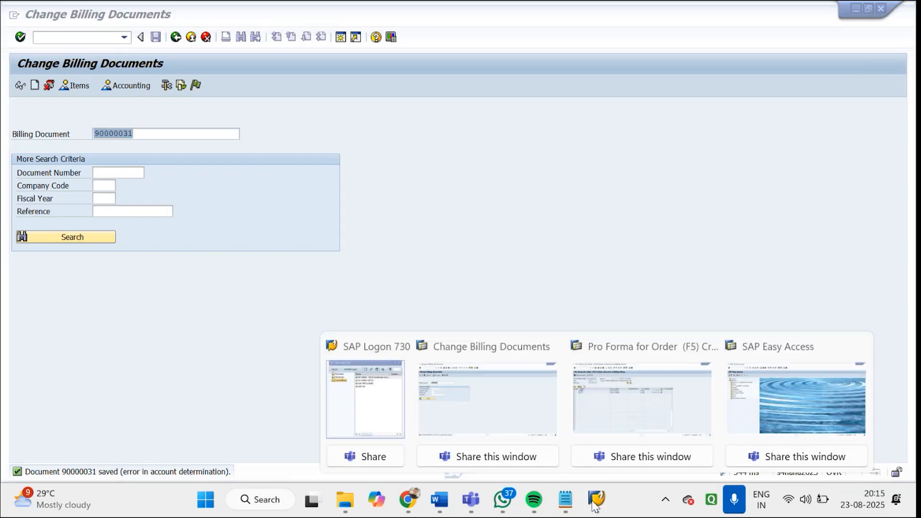
pyautogui.click(439, 501)
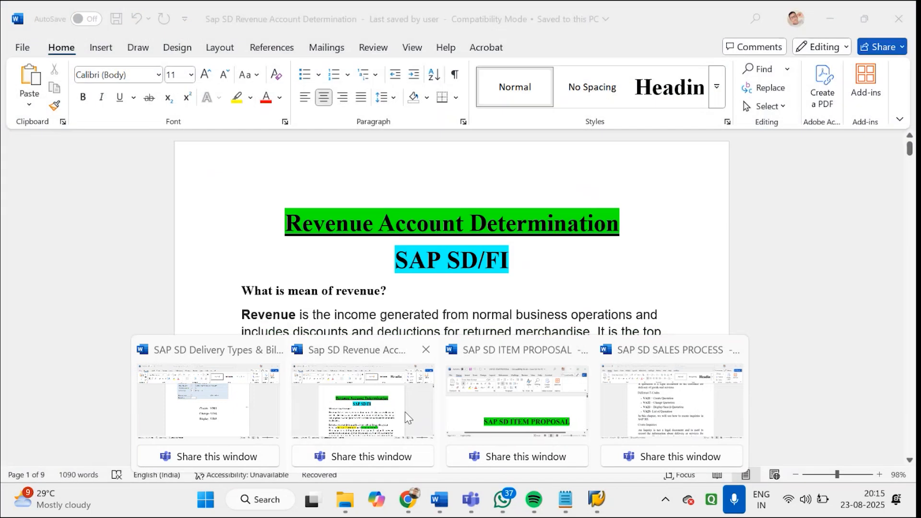
pyautogui.click(406, 412)
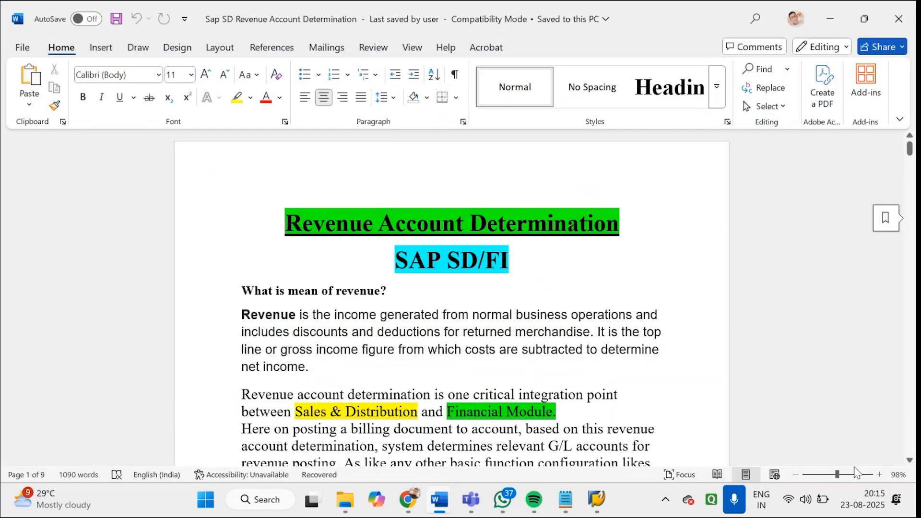
pyautogui.click(840, 479)
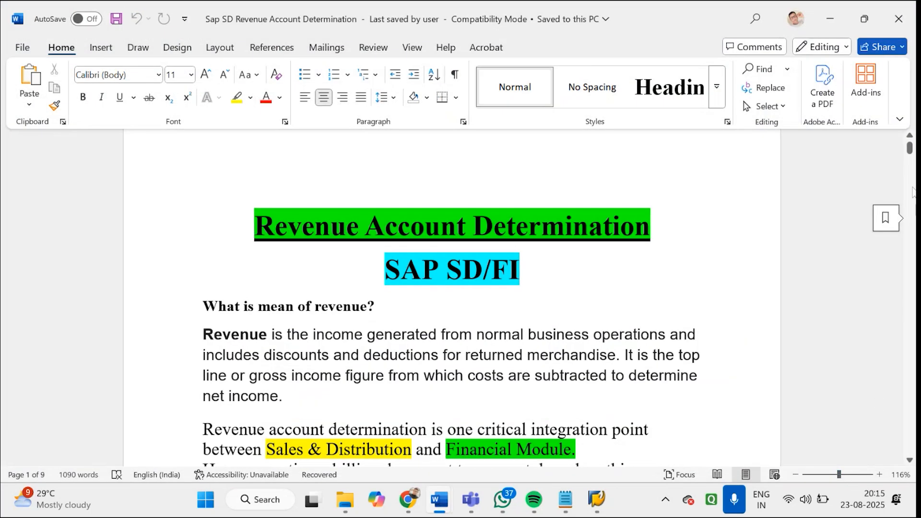
pyautogui.moveTo(911, 150); pyautogui.dragTo(913, 158)
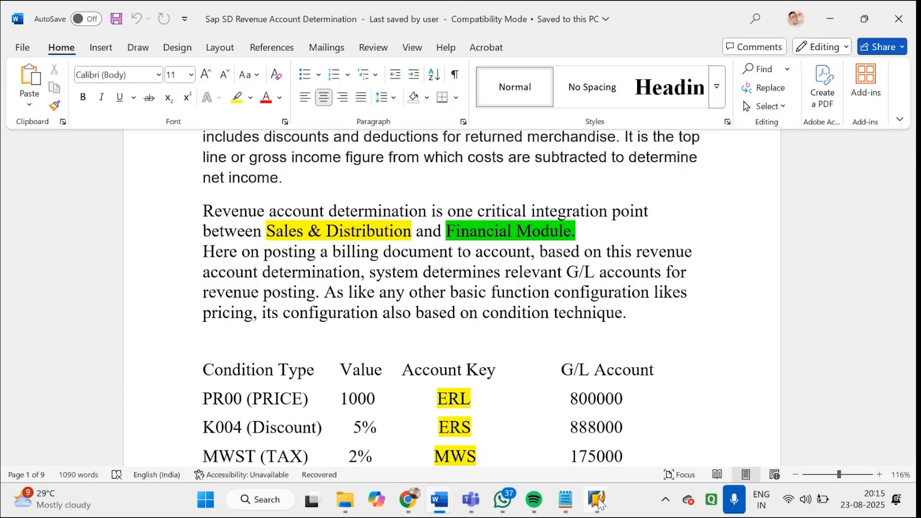
# Switch back to SAP, open the F2 invoice for change and show the pricing conditions of the G-300 (MOBILE) item
pyautogui.moveTo(599, 503)
pyautogui.click(532, 413)
pyautogui.press('Return')
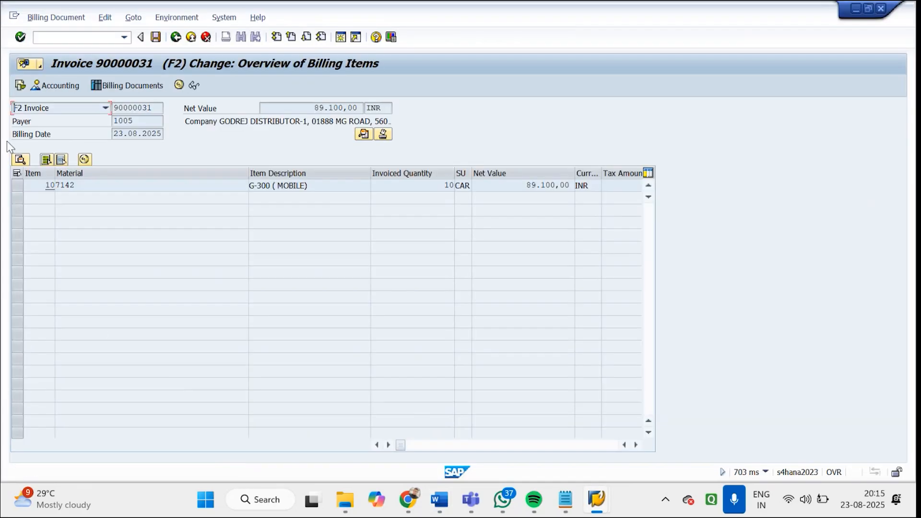
pyautogui.click(18, 185)
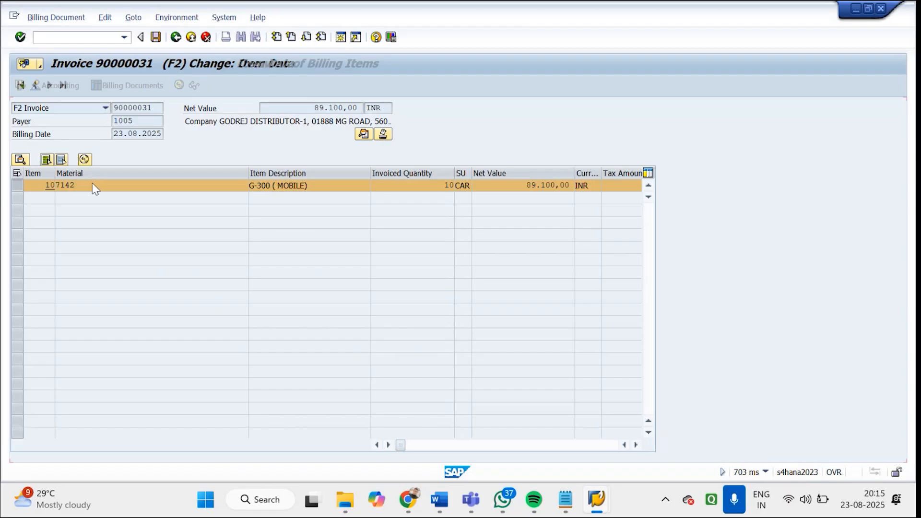
pyautogui.doubleClick(93, 185)
pyautogui.click(173, 177)
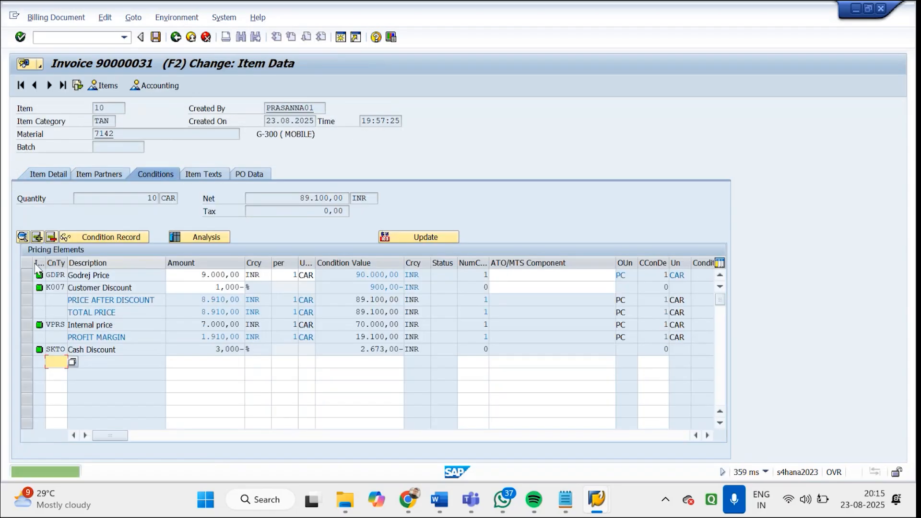
# Mark the GDPR Godrej Price and K007 Customer Discount condition lines and examine their amounts
pyautogui.click(28, 275)
pyautogui.moveTo(202, 276); pyautogui.dragTo(270, 274)
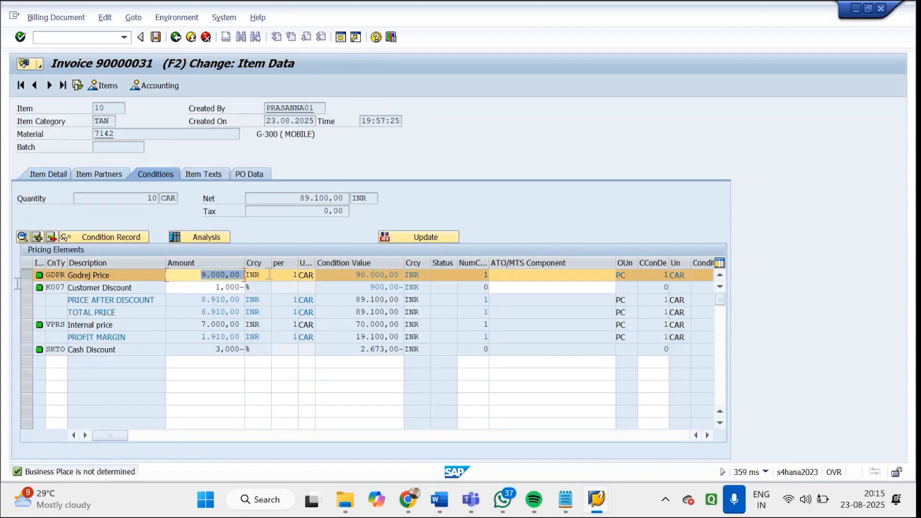
pyautogui.click(25, 289)
pyautogui.moveTo(217, 286); pyautogui.dragTo(253, 290)
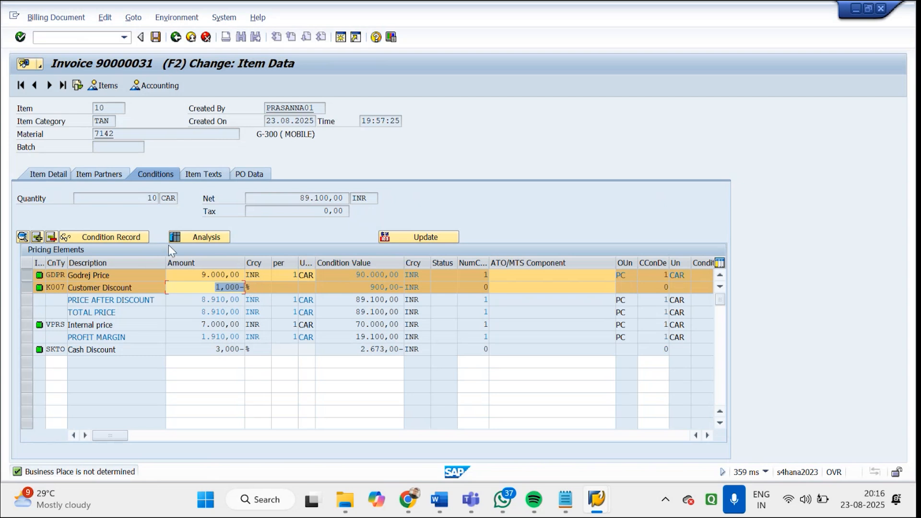
pyautogui.click(216, 286)
pyautogui.moveTo(216, 286); pyautogui.dragTo(249, 291)
# Switch to the Revenue Account Determination document in Word and examine the PR00 price and K004 discount condition types
pyautogui.moveTo(444, 507)
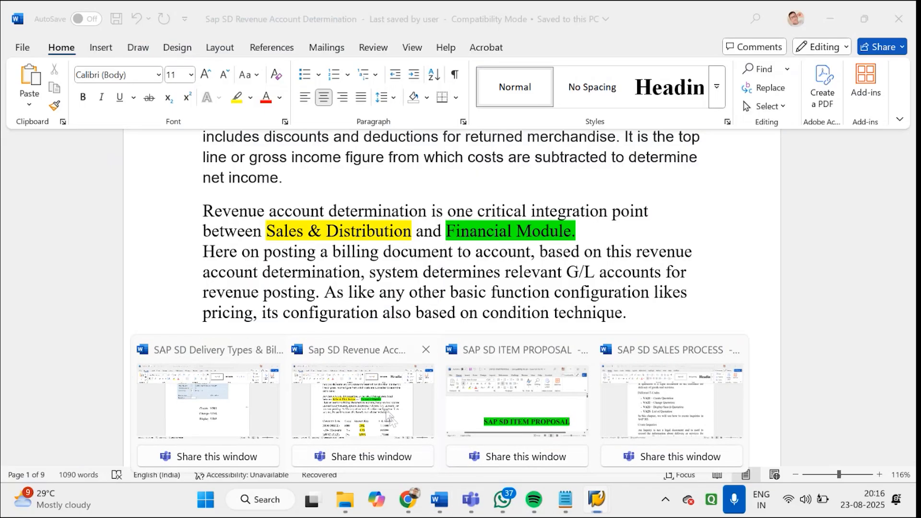
pyautogui.click(392, 421)
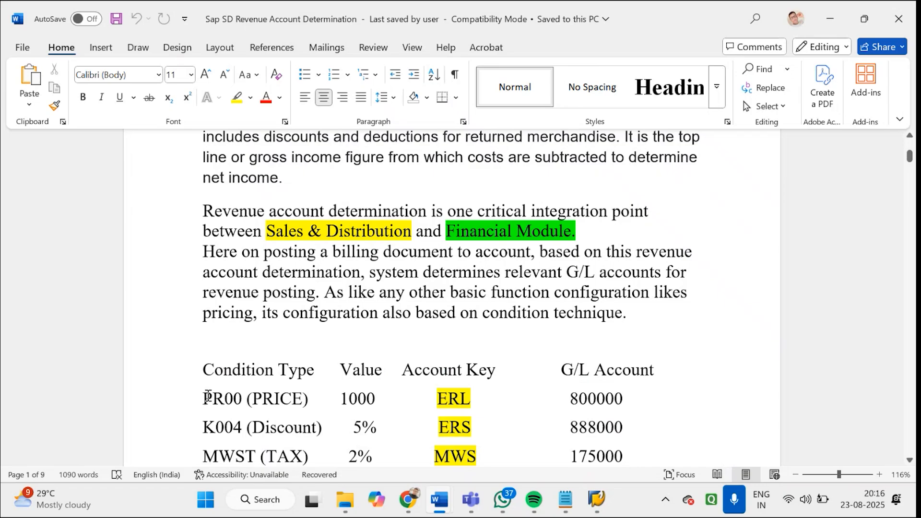
pyautogui.moveTo(208, 396); pyautogui.dragTo(314, 397)
pyautogui.moveTo(206, 427); pyautogui.dragTo(334, 435)
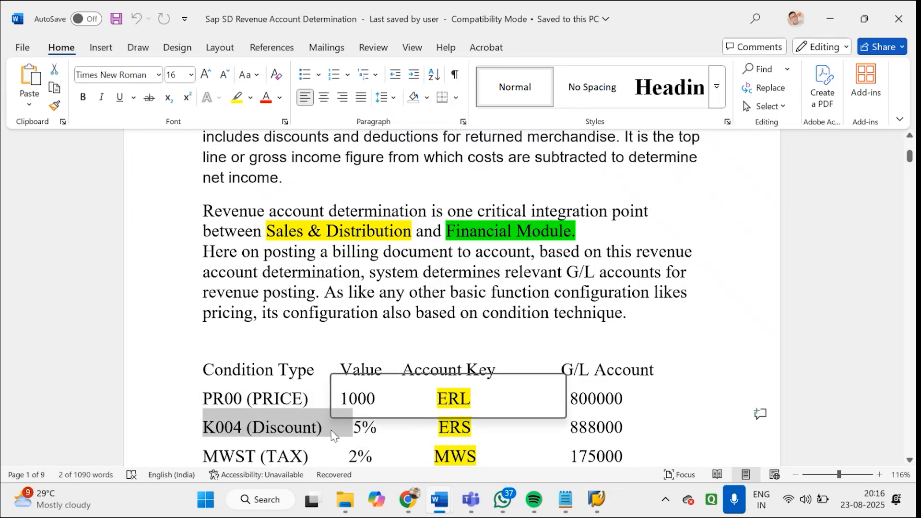
# Examine the G/L accounts assigned to the price, discount, tax and freight conditions in the table
pyautogui.moveTo(910, 157); pyautogui.dragTo(872, 177)
pyautogui.moveTo(566, 153); pyautogui.dragTo(620, 152)
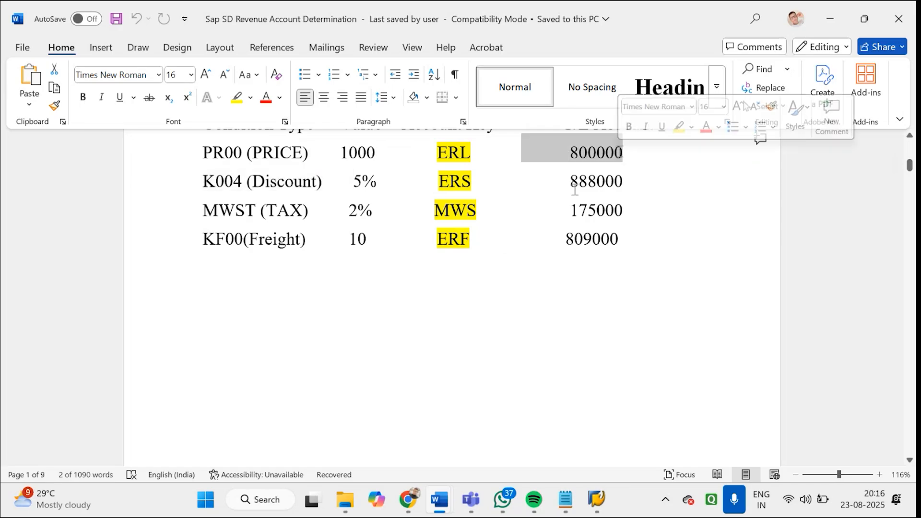
pyautogui.moveTo(572, 188); pyautogui.dragTo(642, 178)
pyautogui.moveTo(571, 200); pyautogui.dragTo(641, 206)
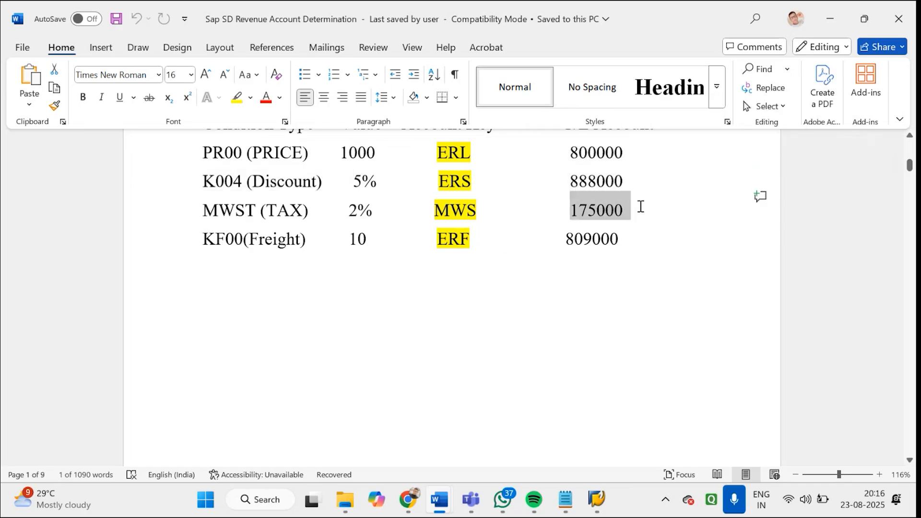
pyautogui.moveTo(566, 239); pyautogui.dragTo(609, 240)
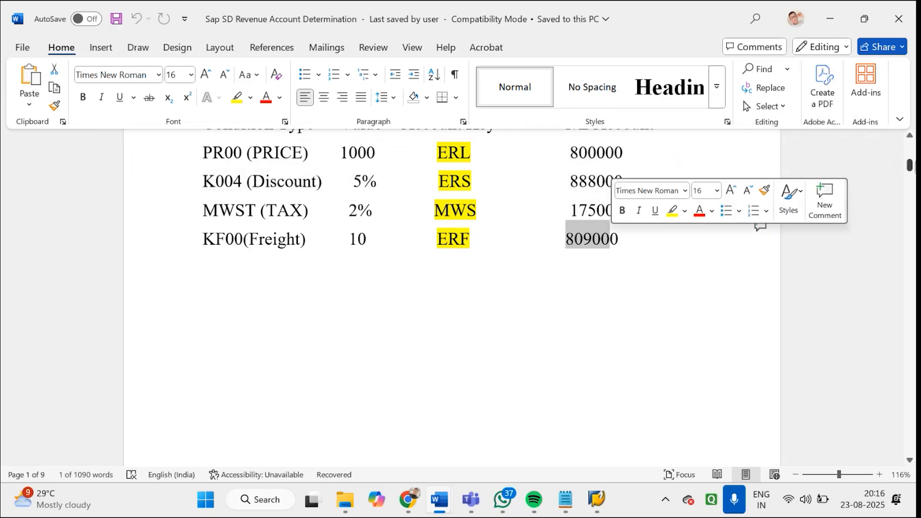
# Examine the condition values in the table and the account keys ERL for price and ERS for discount
pyautogui.scroll(3, 911, 168)
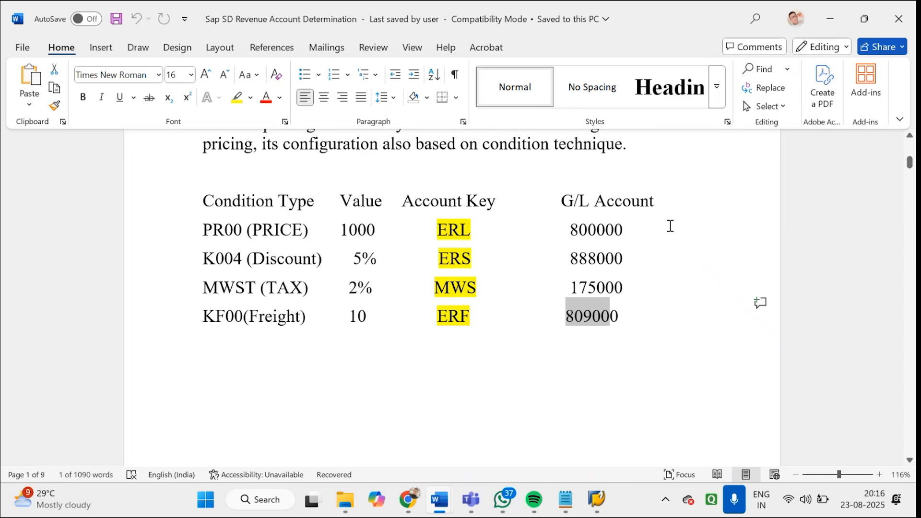
pyautogui.moveTo(343, 229); pyautogui.dragTo(394, 231)
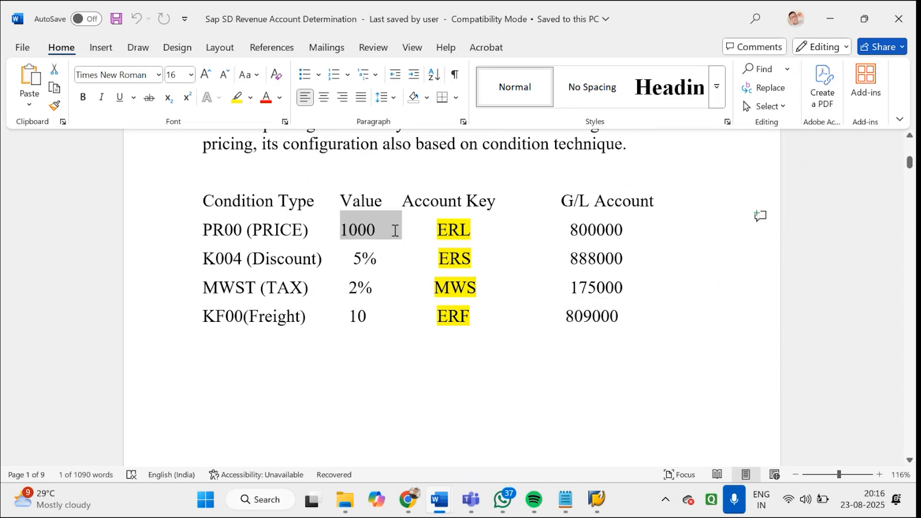
pyautogui.moveTo(363, 259); pyautogui.dragTo(374, 283)
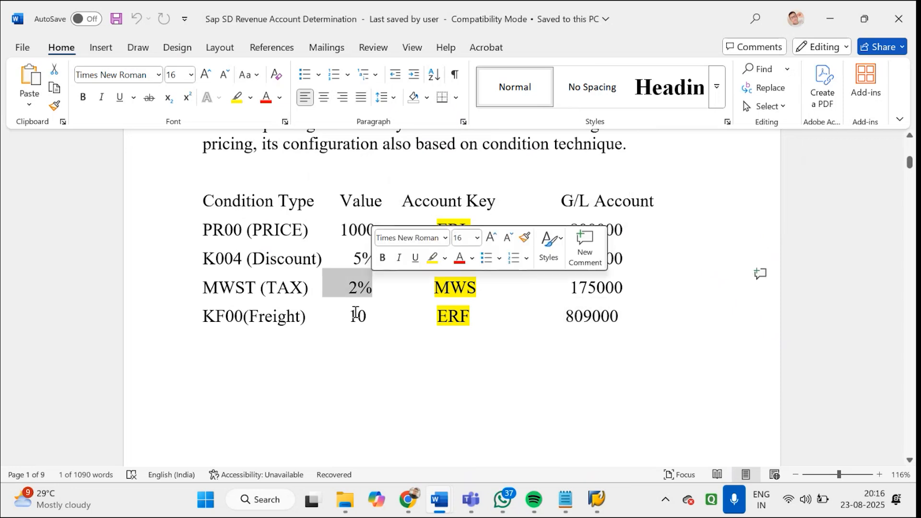
pyautogui.moveTo(350, 315); pyautogui.dragTo(368, 315)
pyautogui.moveTo(431, 227); pyautogui.dragTo(480, 230)
pyautogui.moveTo(439, 262); pyautogui.dragTo(471, 259)
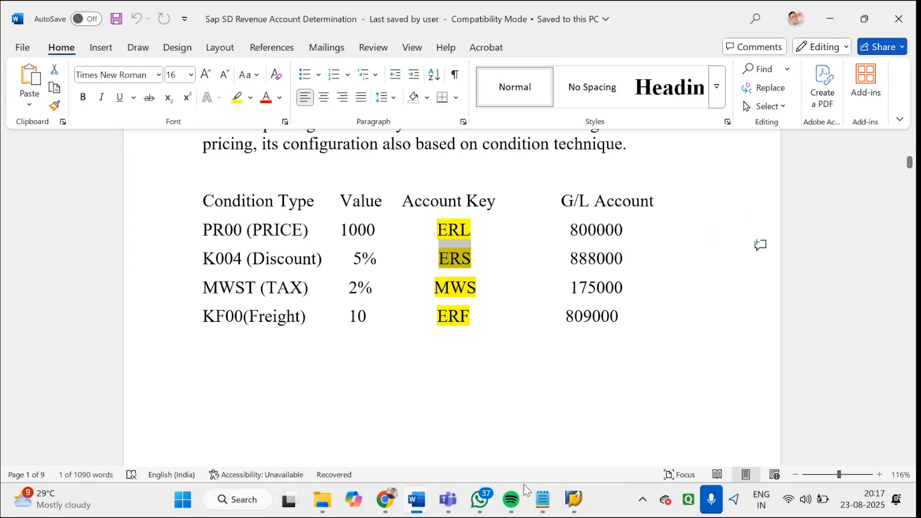
# Switch to SAP's F5 Pro Forma for Order creation and exit to SAP Easy Access without saving the document
pyautogui.click(574, 499)
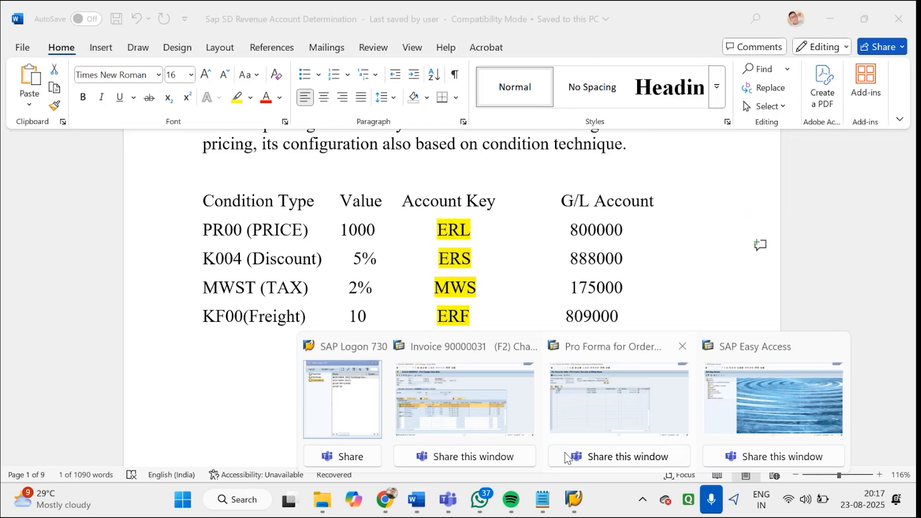
pyautogui.click(550, 427)
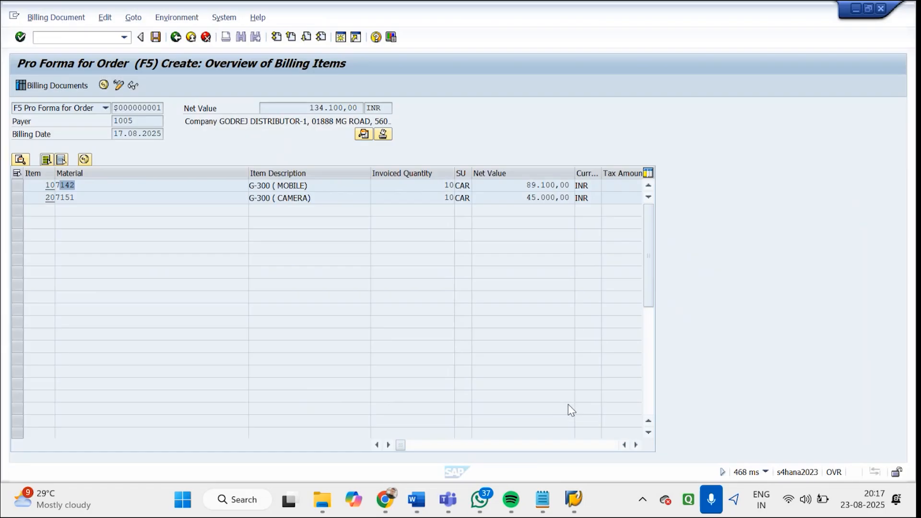
pyautogui.click(175, 37)
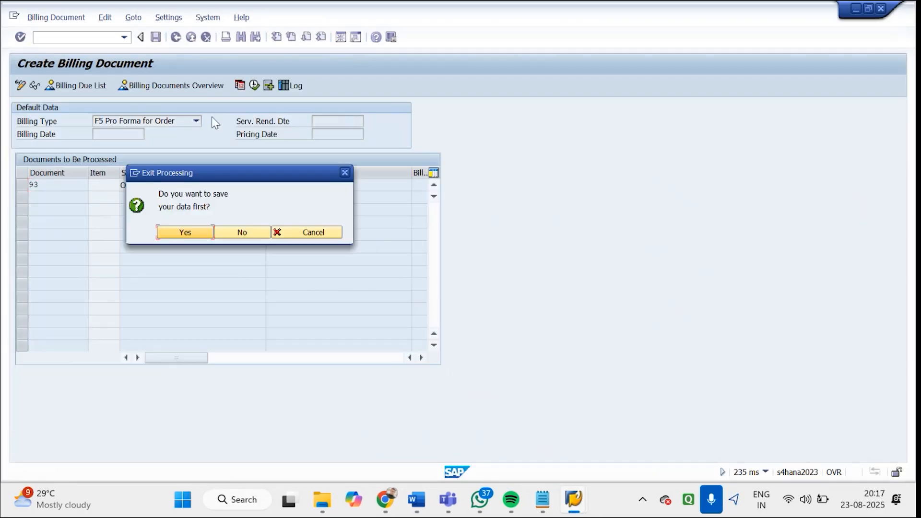
pyautogui.click(247, 232)
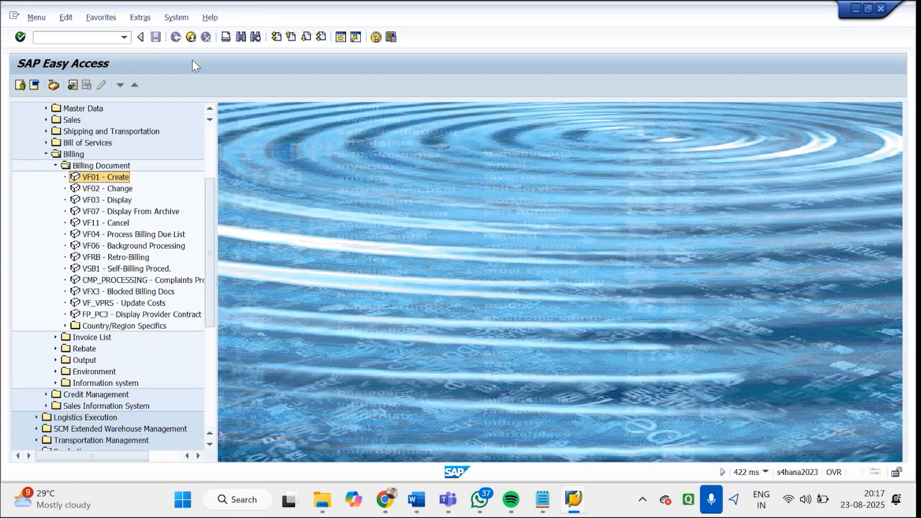
# Open the pricing Procedures overview with transaction V/08
pyautogui.click(90, 38)
pyautogui.write('V')
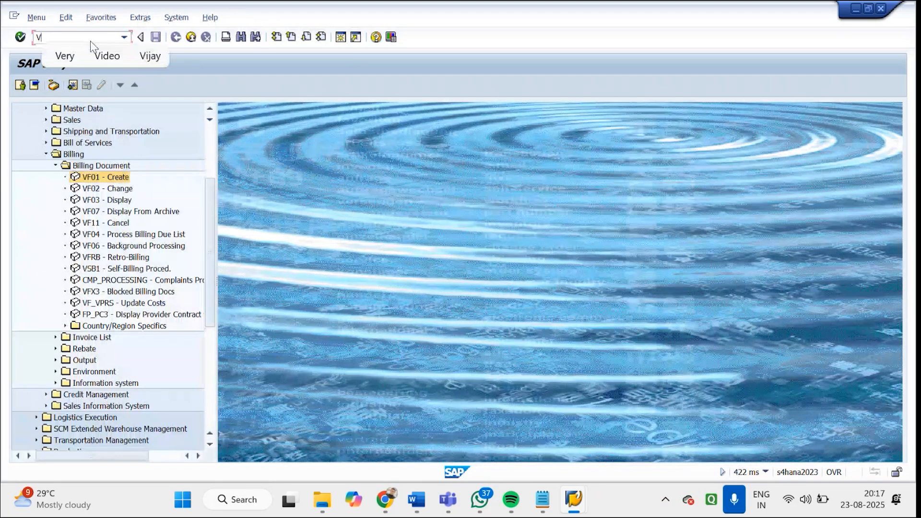
pyautogui.write('/08')
pyautogui.press('Return')
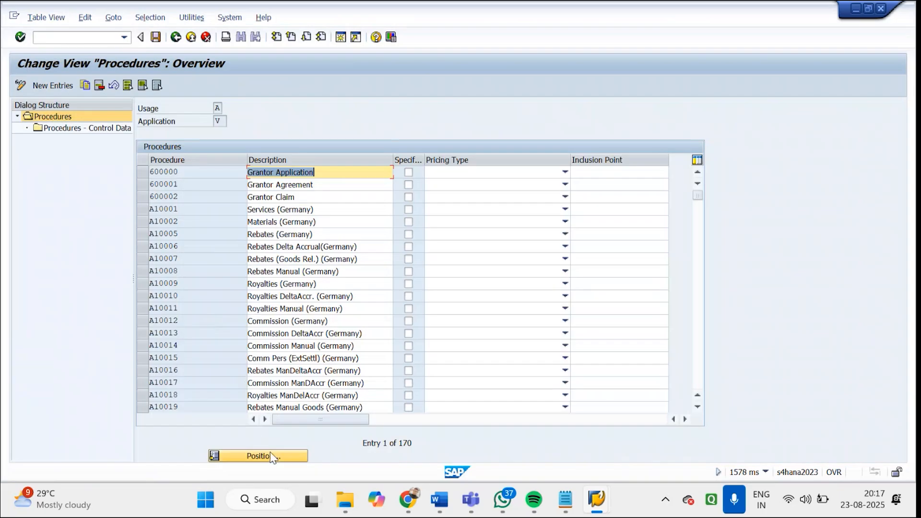
# Find the GODREJ PRICING PROCEDURE (GDRJP1) in the procedures overview and open its control data
pyautogui.click(276, 456)
pyautogui.write('G')
pyautogui.press('Return')
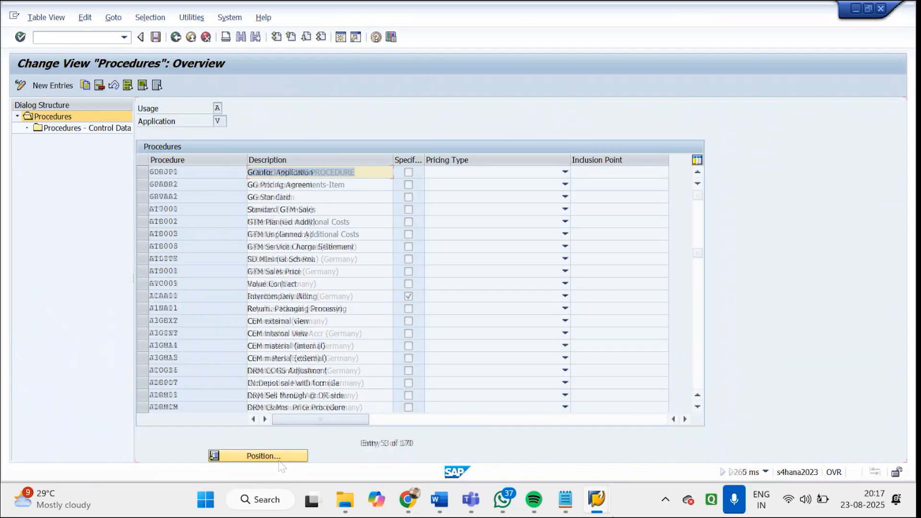
pyautogui.click(143, 171)
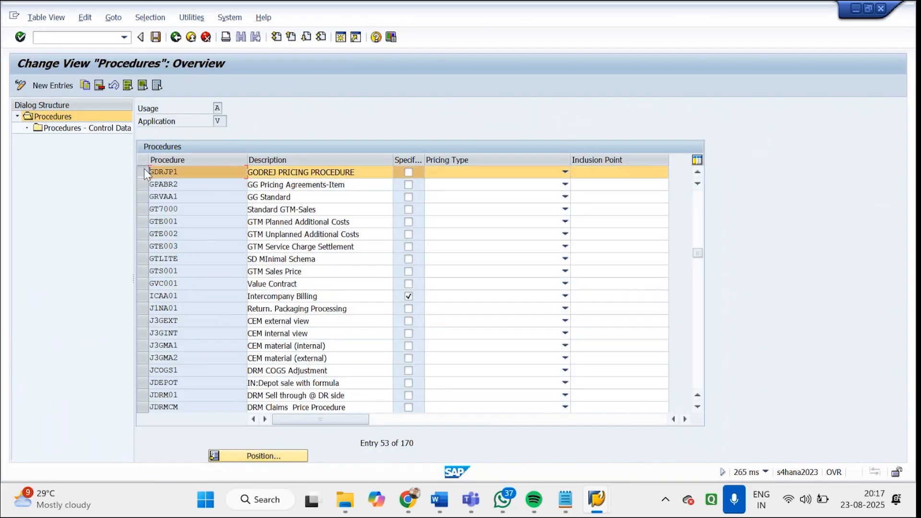
pyautogui.doubleClick(79, 128)
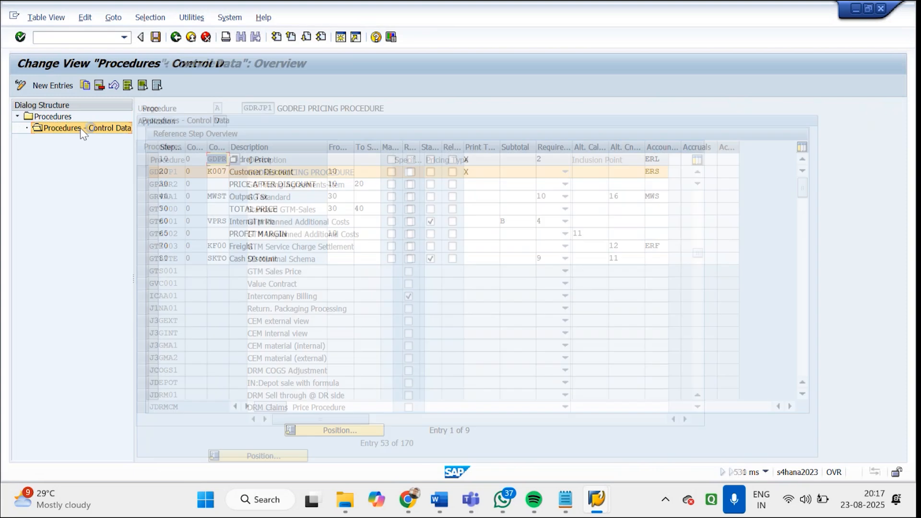
# Examine the account keys assigned to the Godrej Price, Customer Discount, Output Tax and Freight steps
pyautogui.click(662, 160)
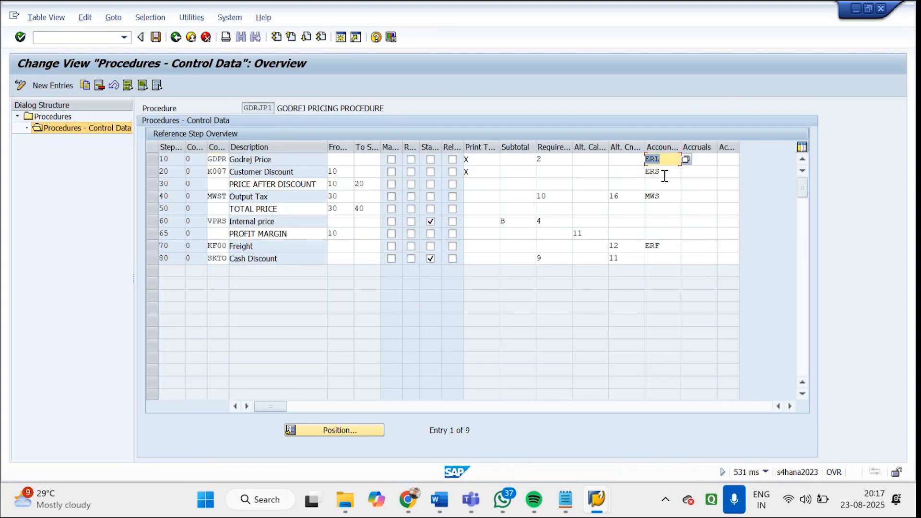
pyautogui.click(666, 171)
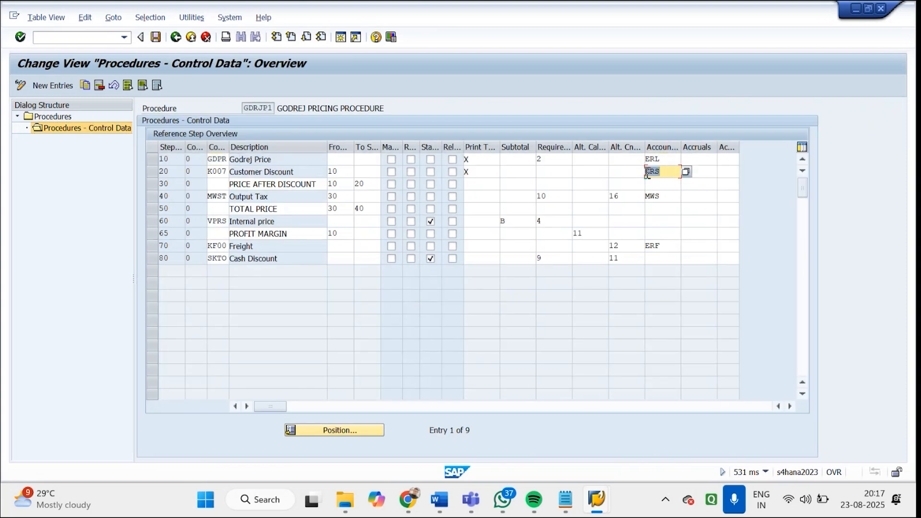
pyautogui.click(665, 196)
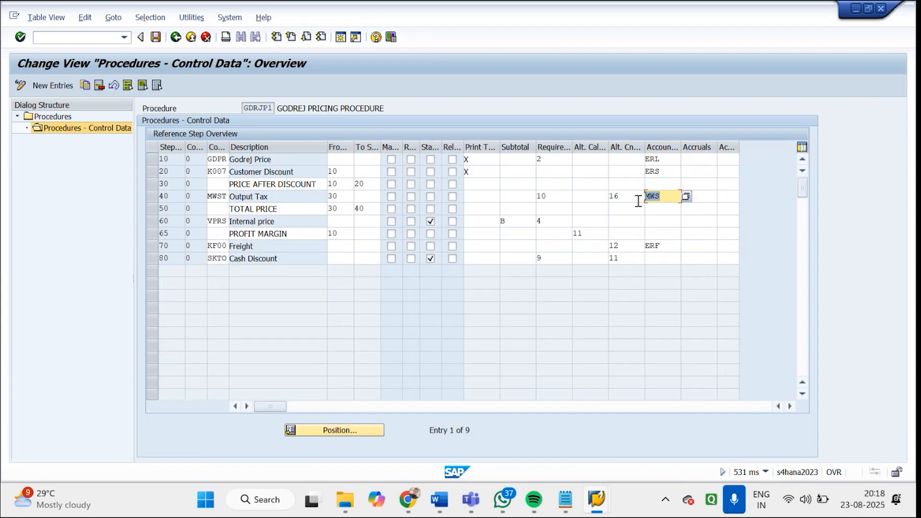
pyautogui.click(672, 245)
# View the list of available account keys for the Godrej Price step and close it without choosing one
pyautogui.click(664, 160)
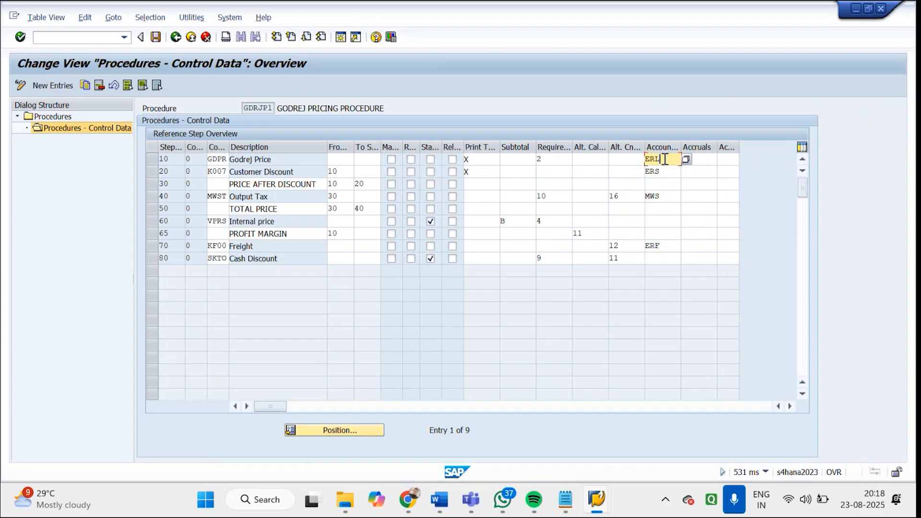
pyautogui.click(686, 161)
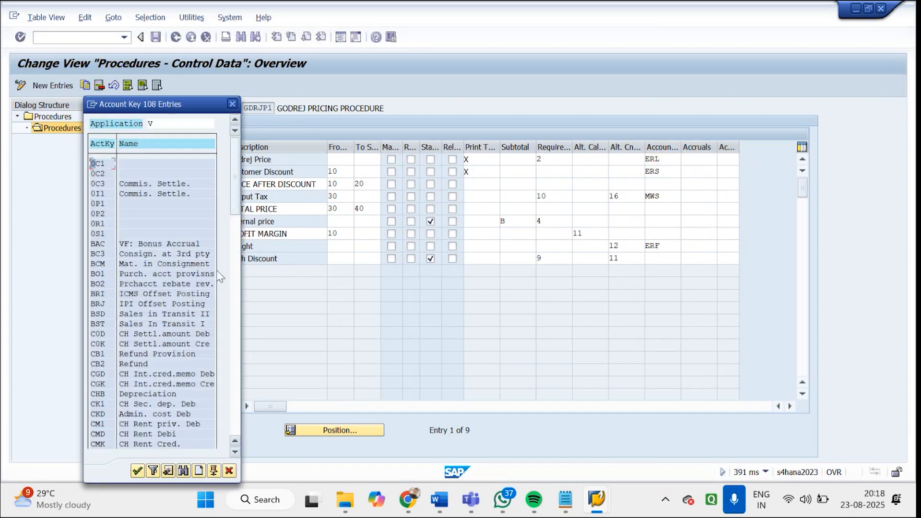
pyautogui.click(234, 105)
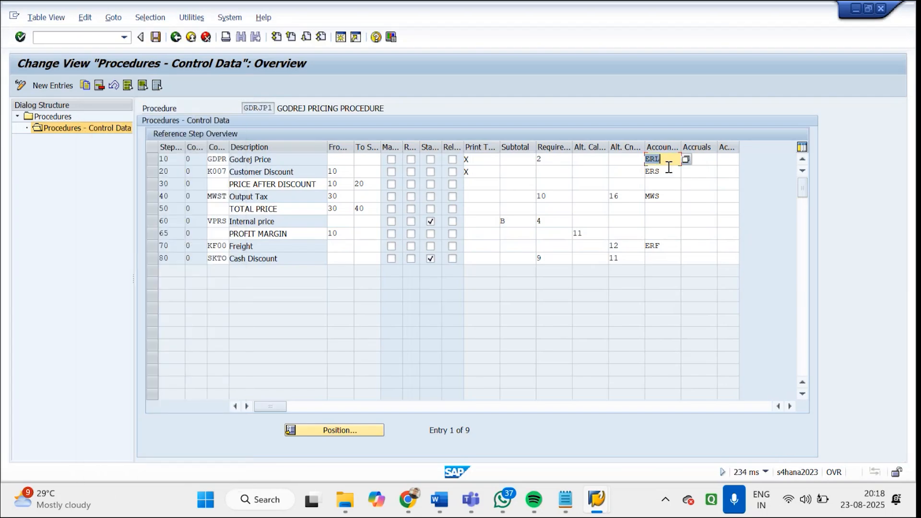
# Compare the Godrej Price and Customer Discount conditions with their account keys ERL and ERS
pyautogui.click(295, 159)
pyautogui.doubleClick(666, 162)
pyautogui.moveTo(297, 171); pyautogui.dragTo(248, 171)
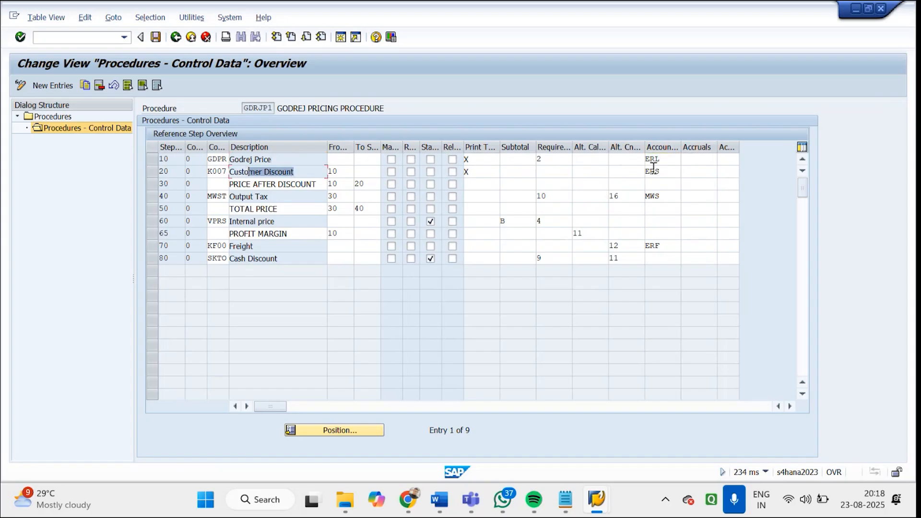
pyautogui.doubleClick(671, 172)
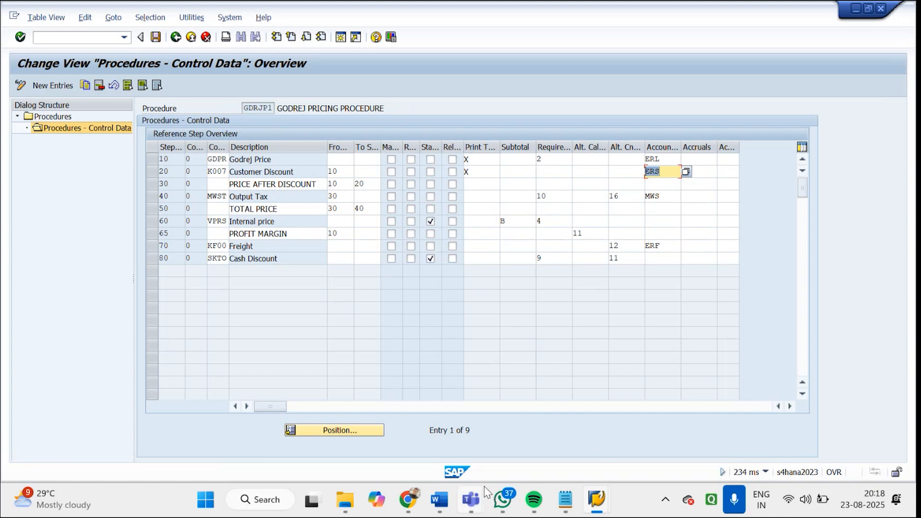
# Switch to the Word document Sap SD Revenue Account Determination and go to Step 1, Check Master Data Relevant for Account Assignment
pyautogui.moveTo(439, 499)
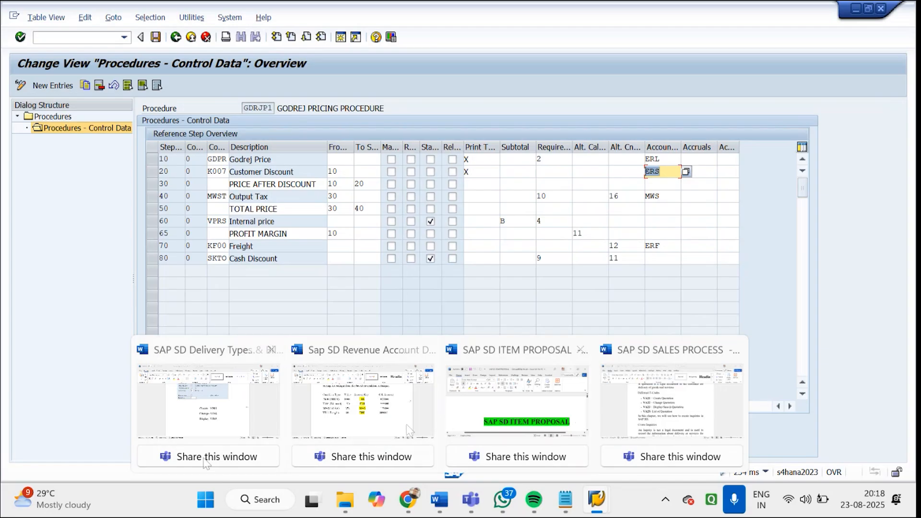
pyautogui.click(633, 396)
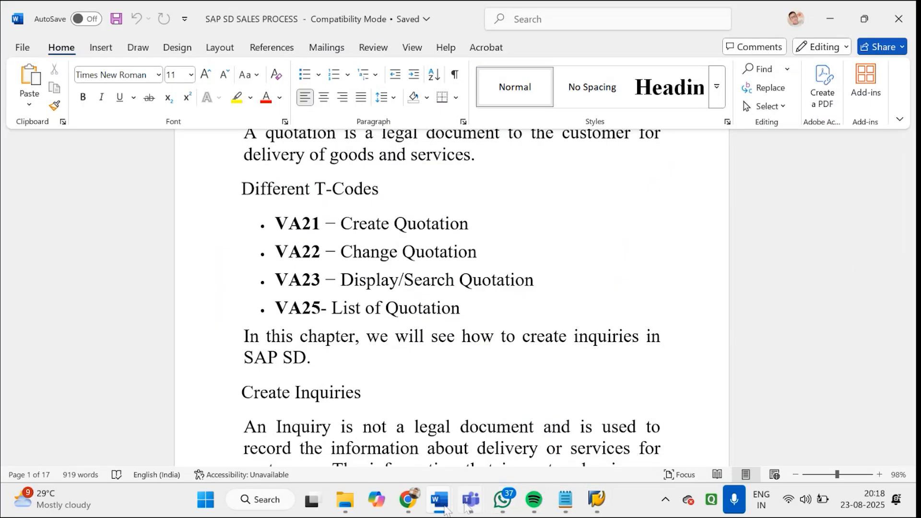
pyautogui.moveTo(446, 507)
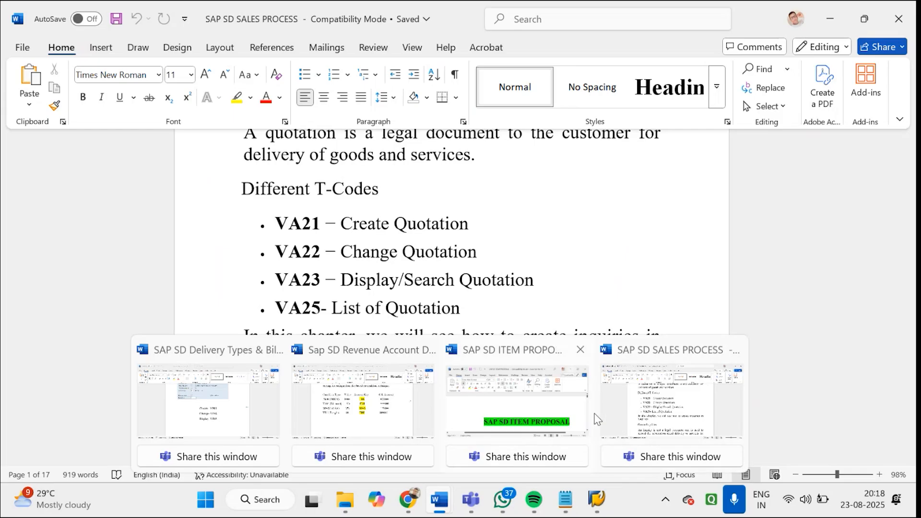
pyautogui.click(632, 410)
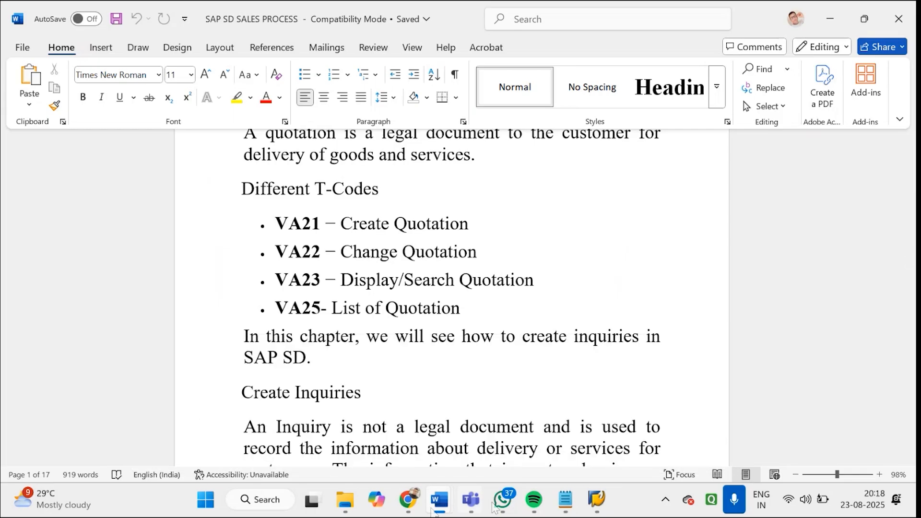
pyautogui.moveTo(445, 508)
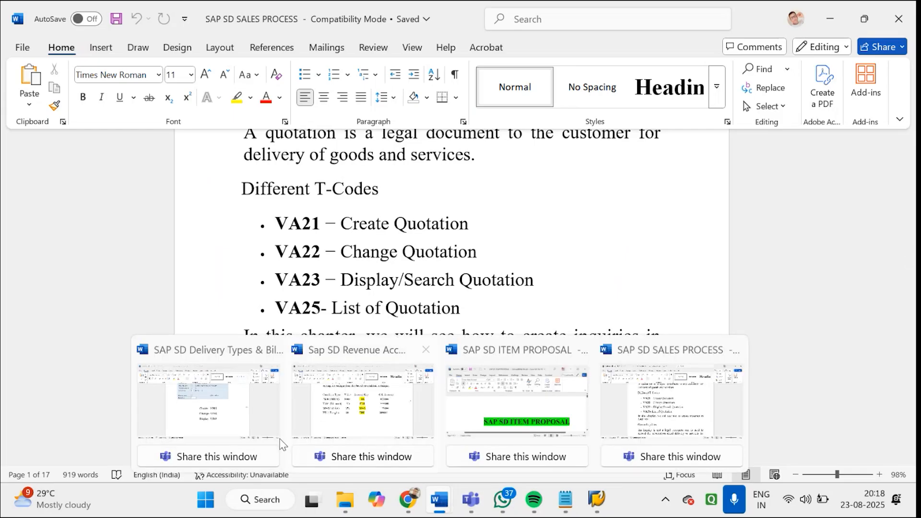
pyautogui.click(337, 409)
pyautogui.moveTo(910, 163); pyautogui.dragTo(911, 185)
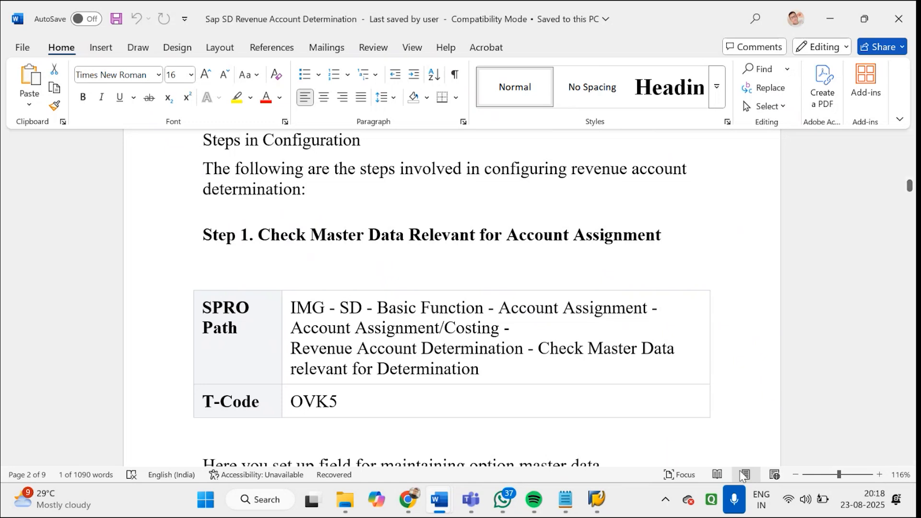
pyautogui.click(734, 508)
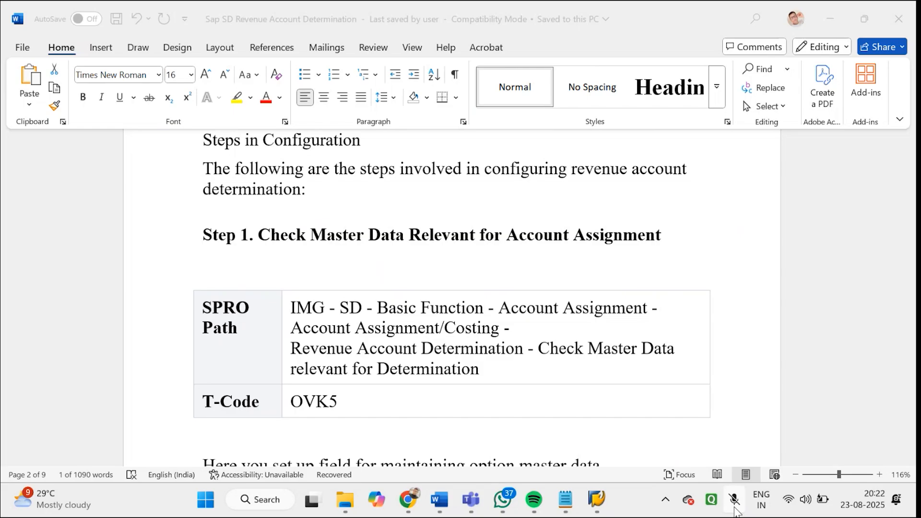
pyautogui.click(734, 500)
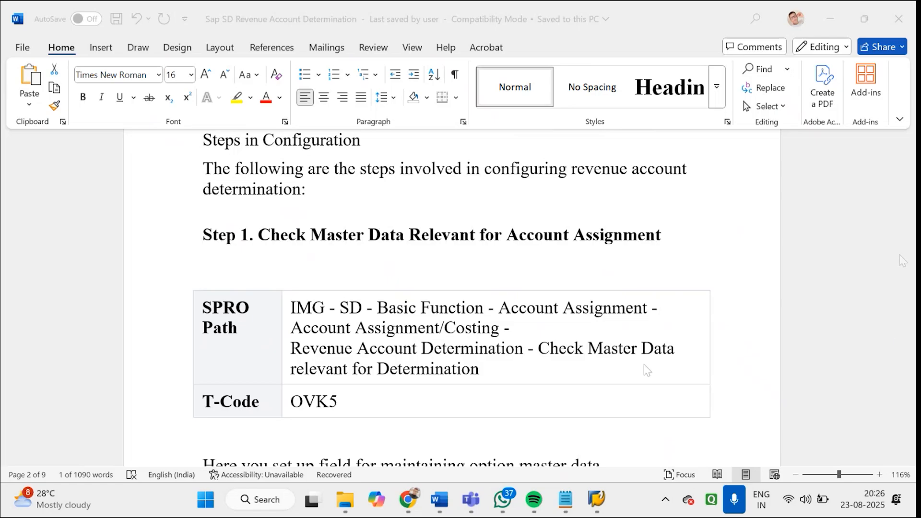
# Read on to Step 1.1 Materials: Account Assignment Groups in the document
pyautogui.scroll(-3, 648, 370)
pyautogui.scroll(-4, 451, 298)
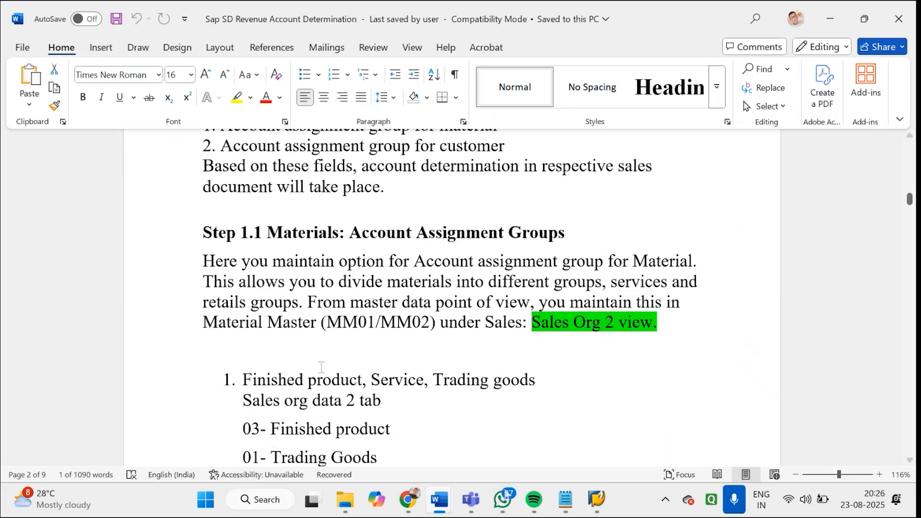
# Switch to the SAP pricing procedure session and start Change Material with transaction MM02
pyautogui.moveTo(596, 499)
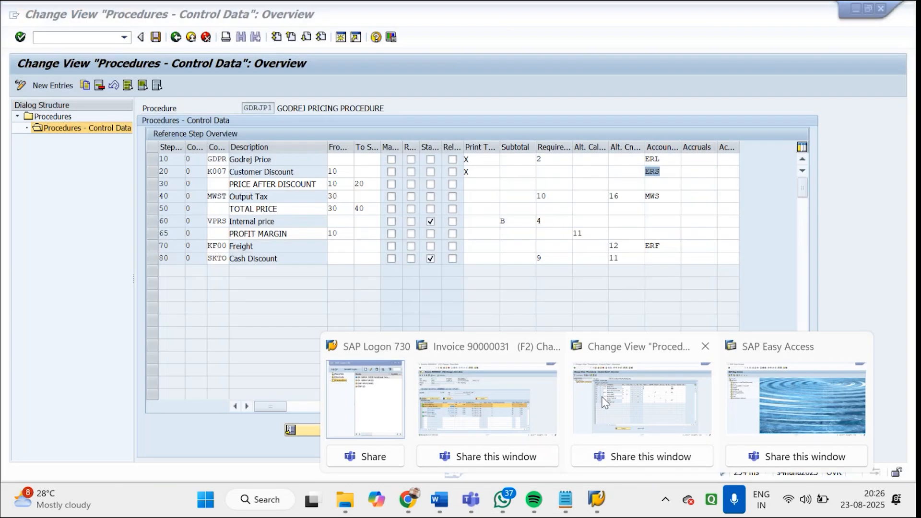
pyautogui.click(605, 403)
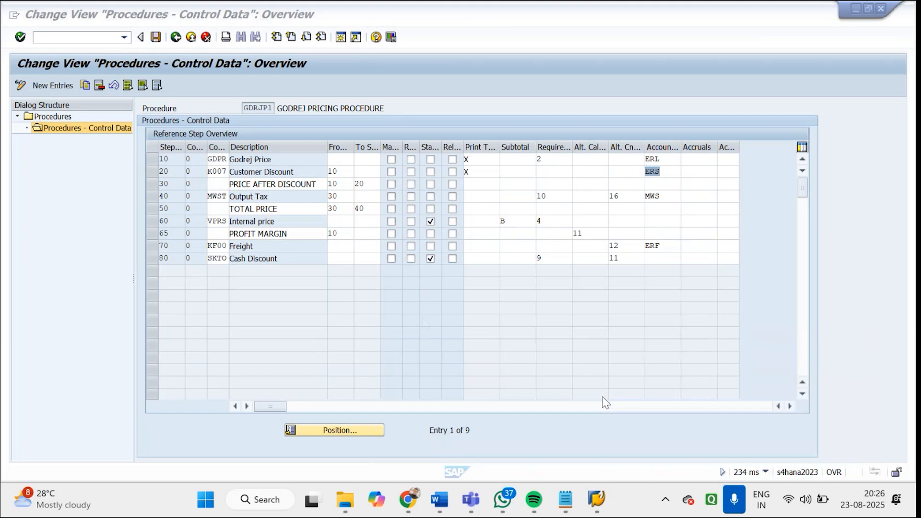
pyautogui.click(104, 39)
pyautogui.write('/nmm02')
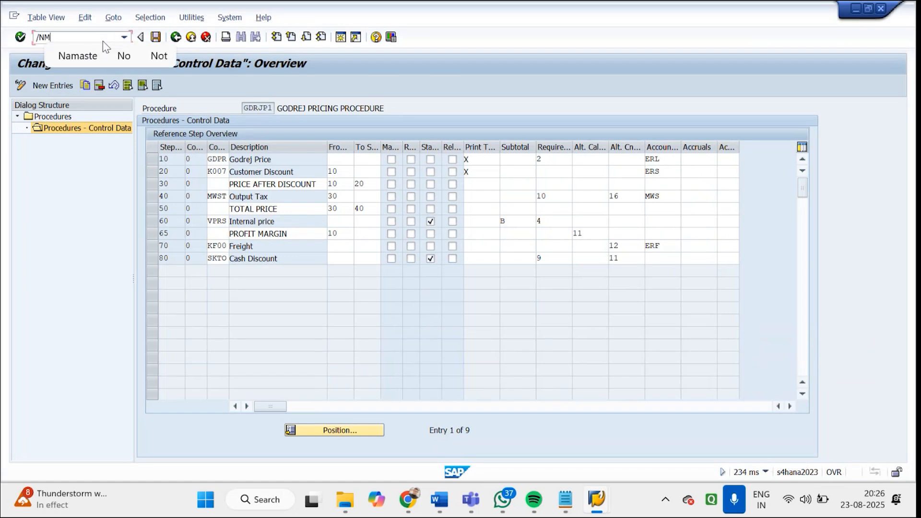
pyautogui.press('Return')
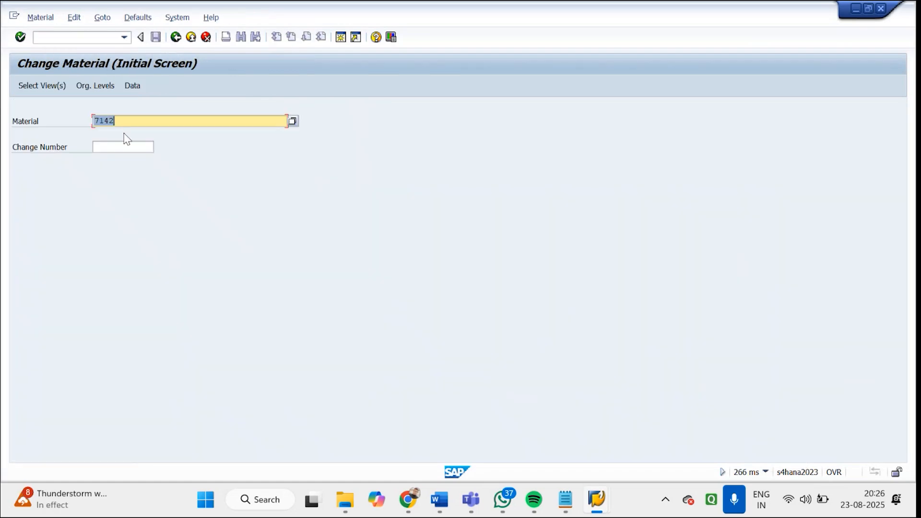
# Open the Sales: sales org. 2 view of material 7142 for plant GDP1, sales organization GDS1 and distribution channel GD
pyautogui.press('Return')
pyautogui.click(205, 205)
pyautogui.press('Return')
pyautogui.write('GDP1')
pyautogui.press('Tab')
pyautogui.write('GDS1')
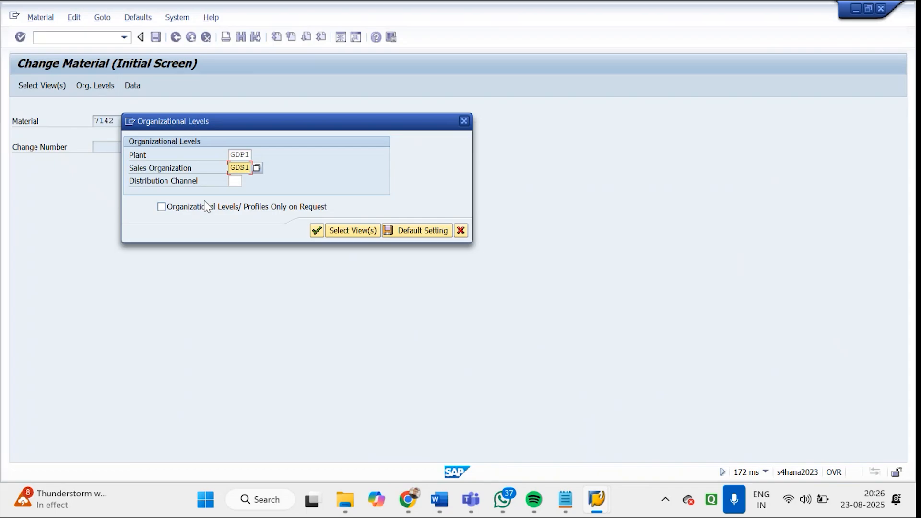
pyautogui.press('Tab')
pyautogui.write('10')
pyautogui.press('Return')
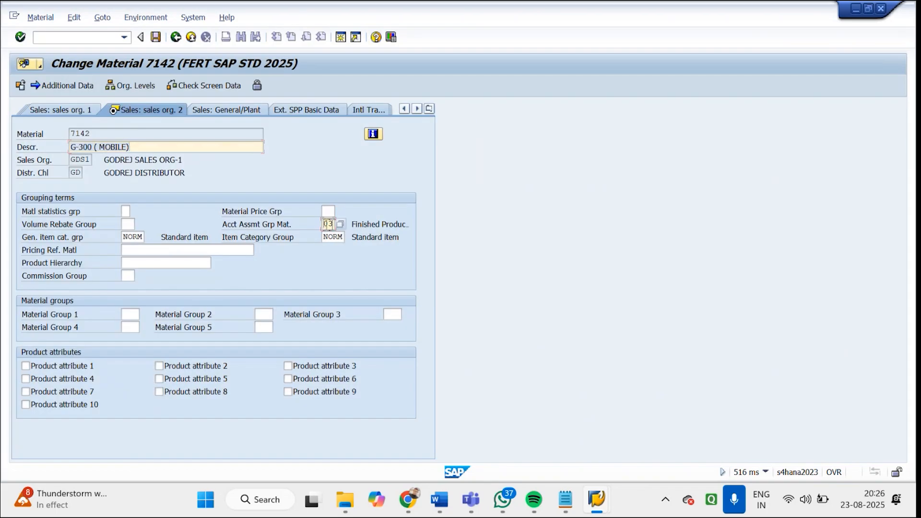
# View the available account assignment groups for the material and close the list without changing the selection
pyautogui.click(65, 36)
pyautogui.write('/N')
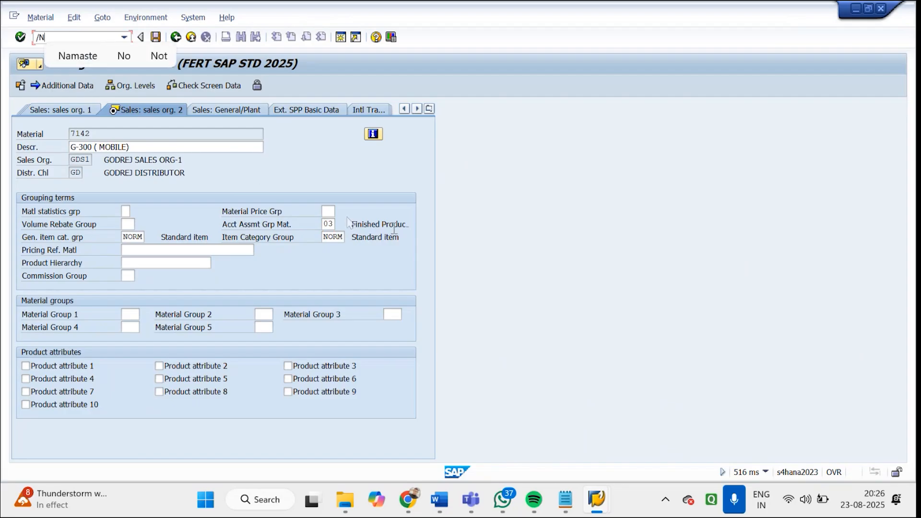
pyautogui.click(330, 224)
pyautogui.click(340, 224)
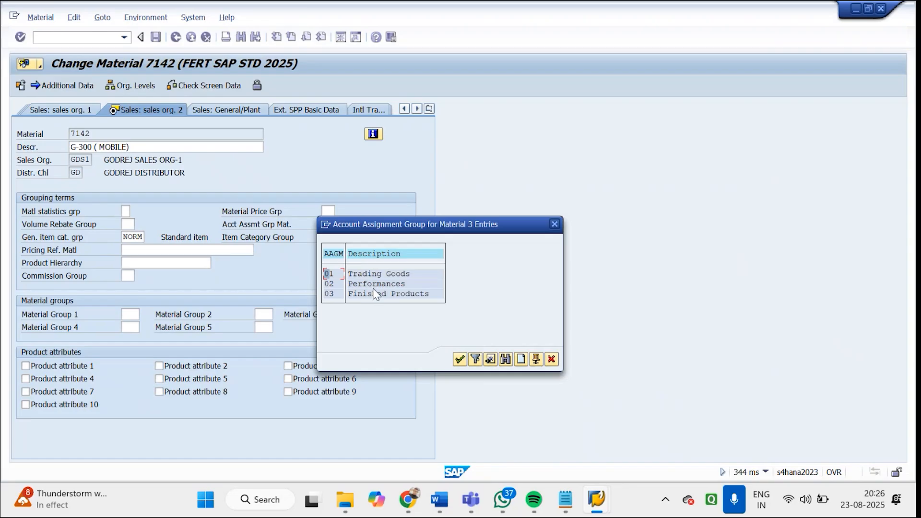
pyautogui.click(554, 224)
# Leave the material and open business partner maintenance with transaction BP
pyautogui.click(103, 39)
pyautogui.write('/NBP')
pyautogui.press('Return')
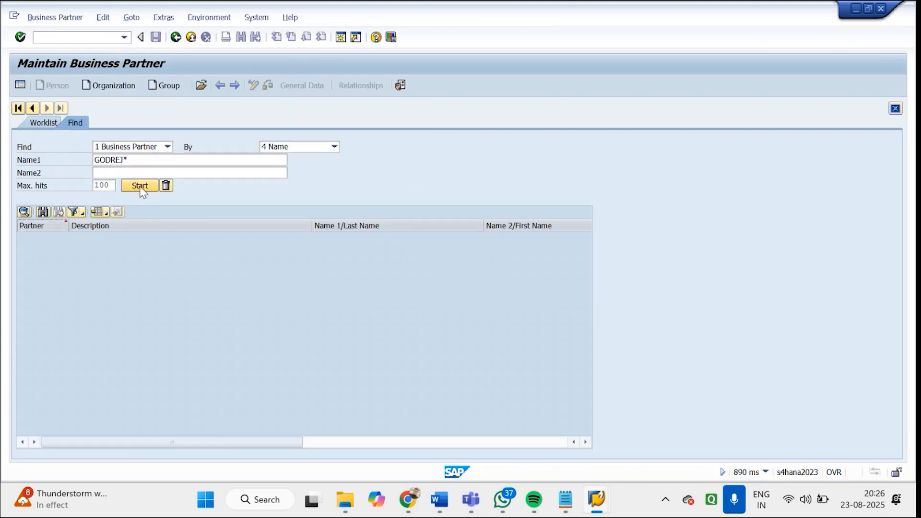
# Search business partners by the name GODREJ*, open GODREJ DISTRIBUTOR-1 and check its customer account assignment group in the billing data
pyautogui.click(141, 191)
pyautogui.click(173, 237)
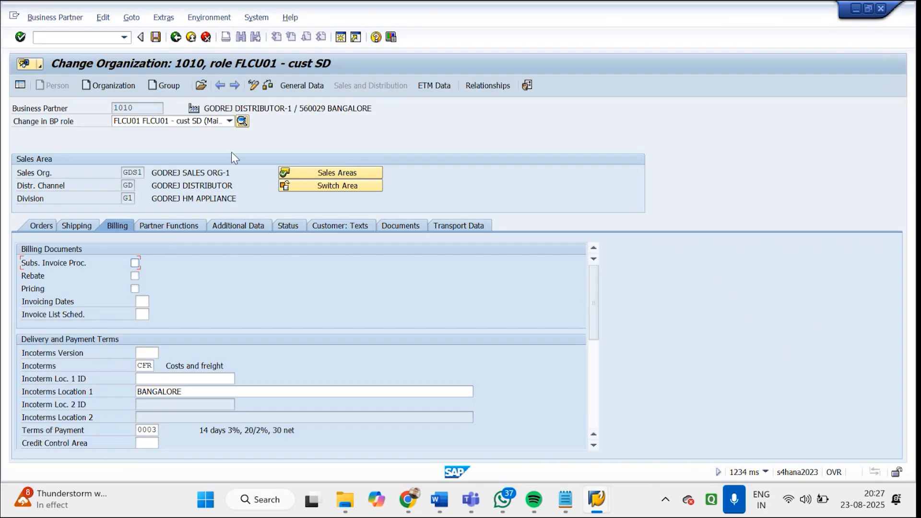
pyautogui.click(592, 397)
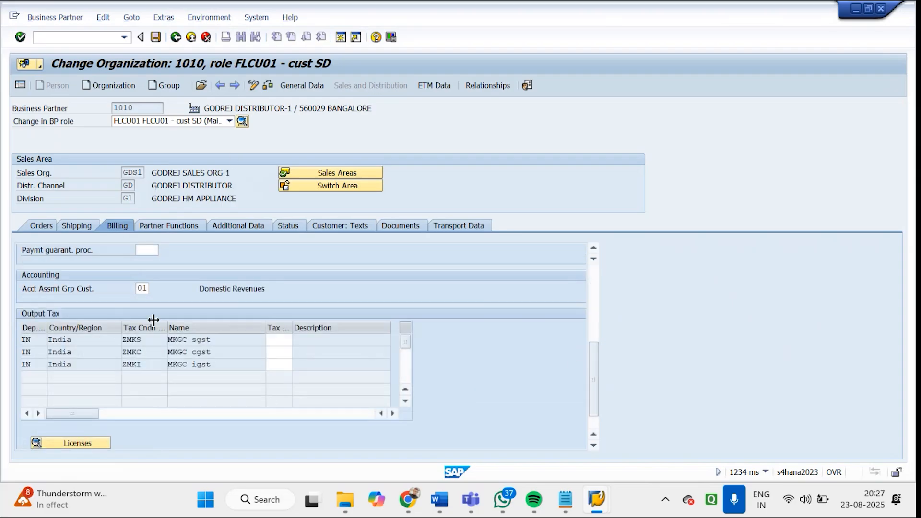
pyautogui.click(145, 290)
# Switch to the SAP Easy Access session and open the Customizing project screen with transaction SPRO
pyautogui.moveTo(603, 507)
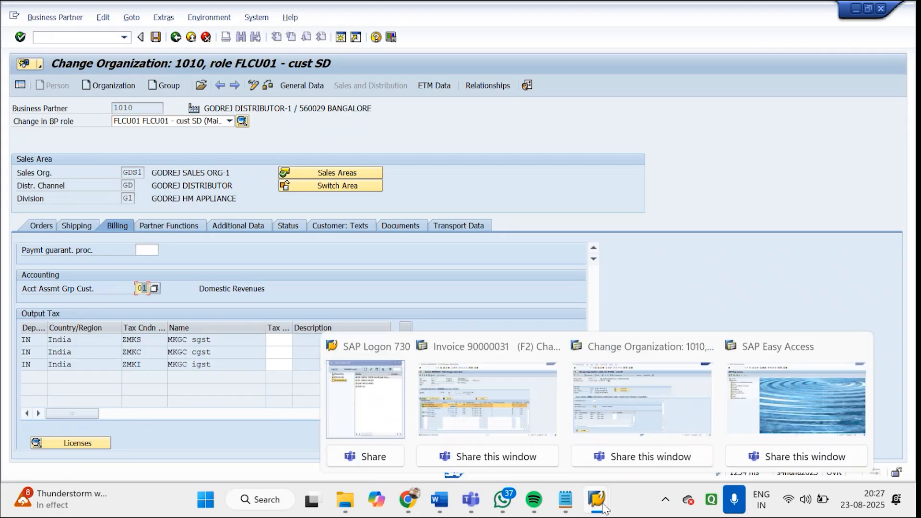
pyautogui.click(747, 391)
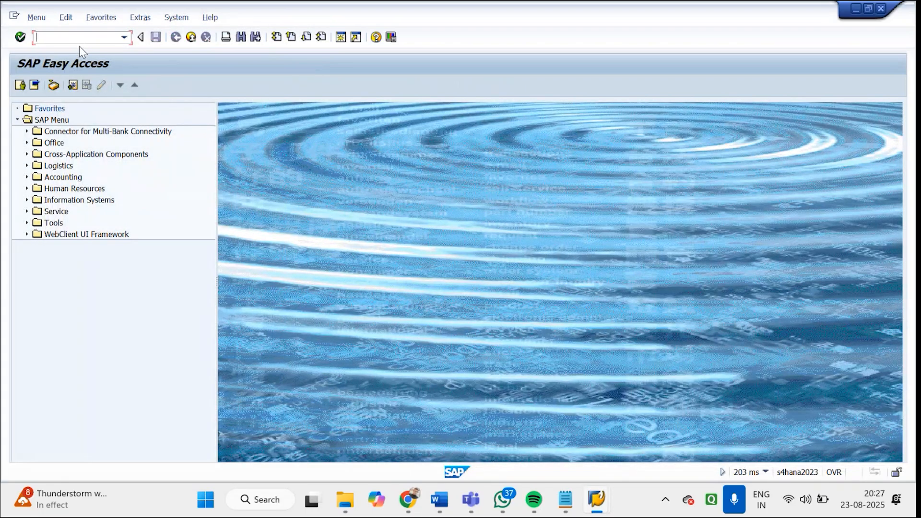
pyautogui.write('SPRO')
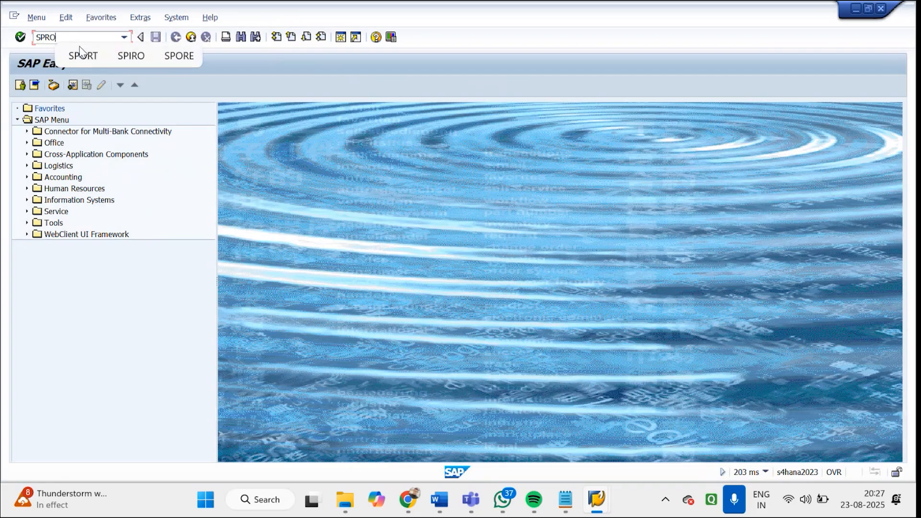
pyautogui.press('Return')
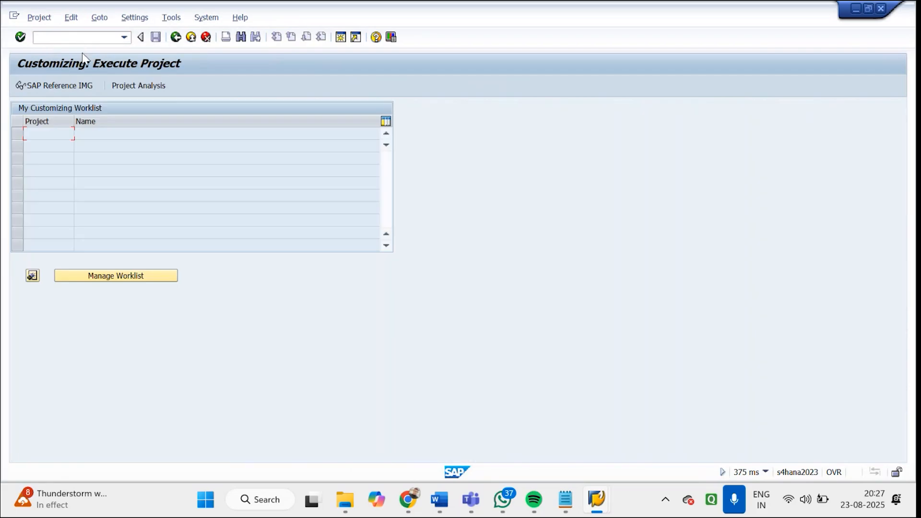
# Open the SAP Reference IMG and expand Sales and Distribution, Basic Functions, Account Assignment/Costing down to the Revenue Account Determination activities
pyautogui.click(77, 84)
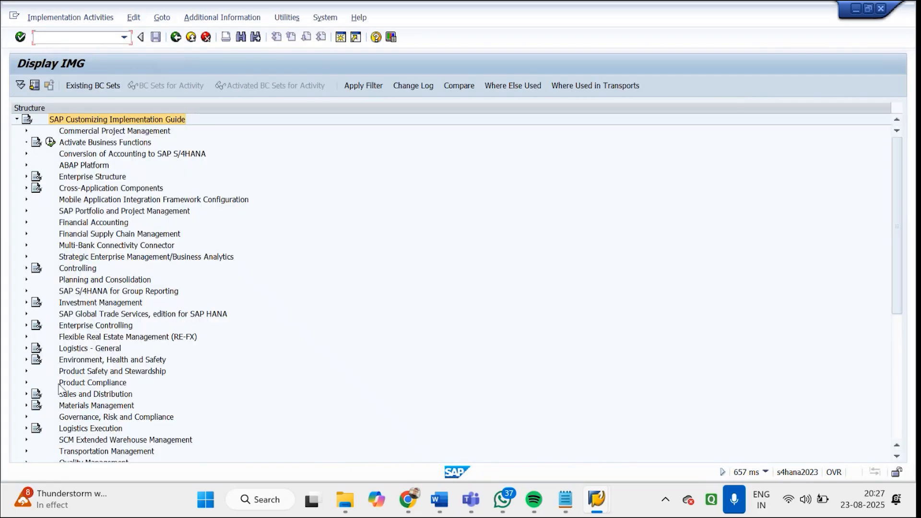
pyautogui.click(89, 397)
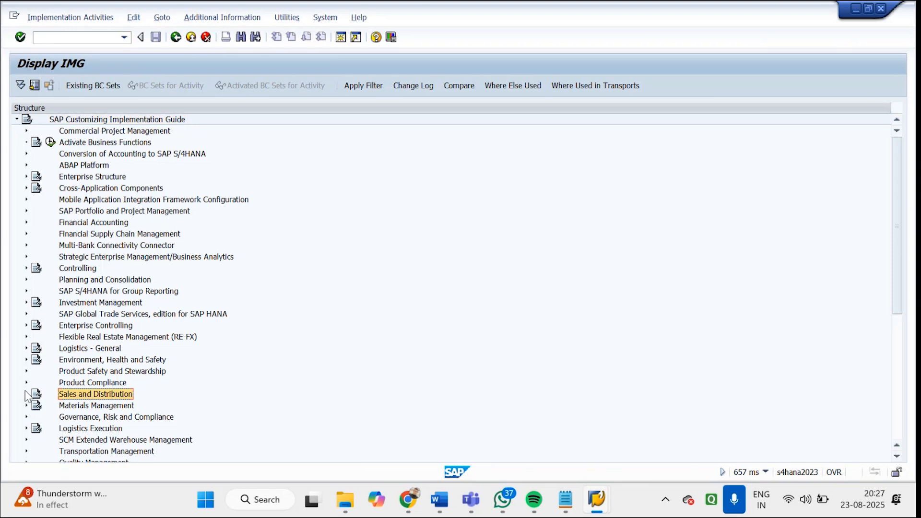
pyautogui.click(26, 394)
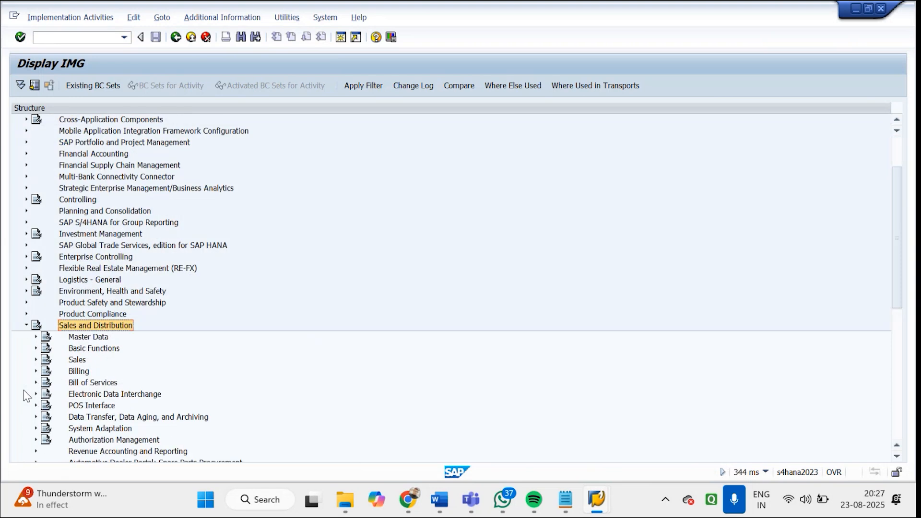
pyautogui.click(36, 349)
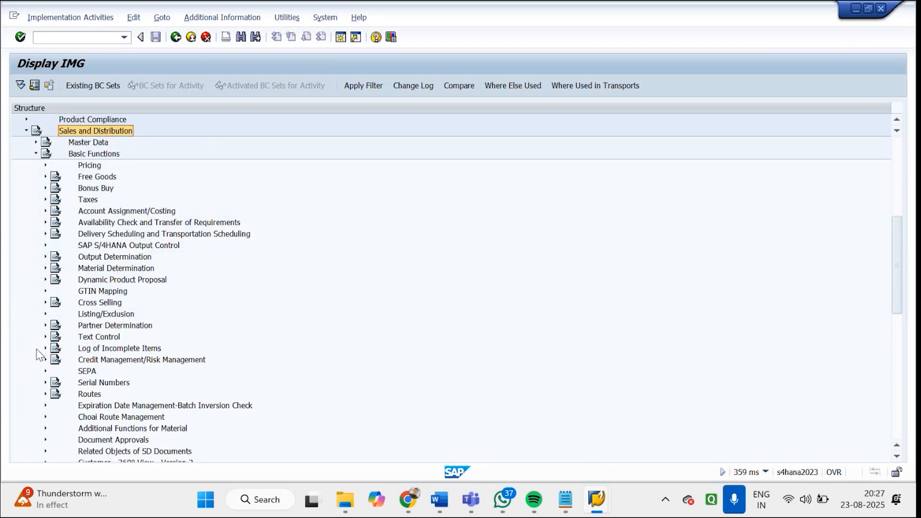
pyautogui.click(114, 214)
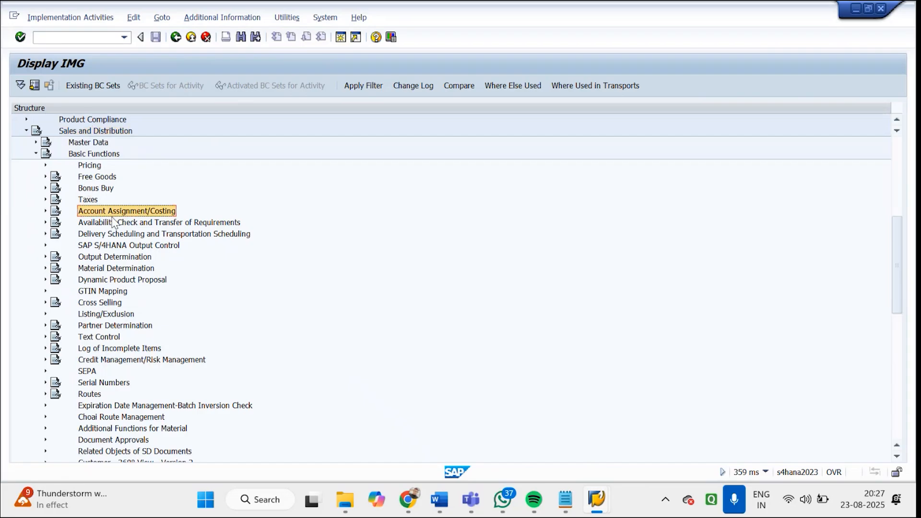
pyautogui.click(45, 211)
pyautogui.click(120, 227)
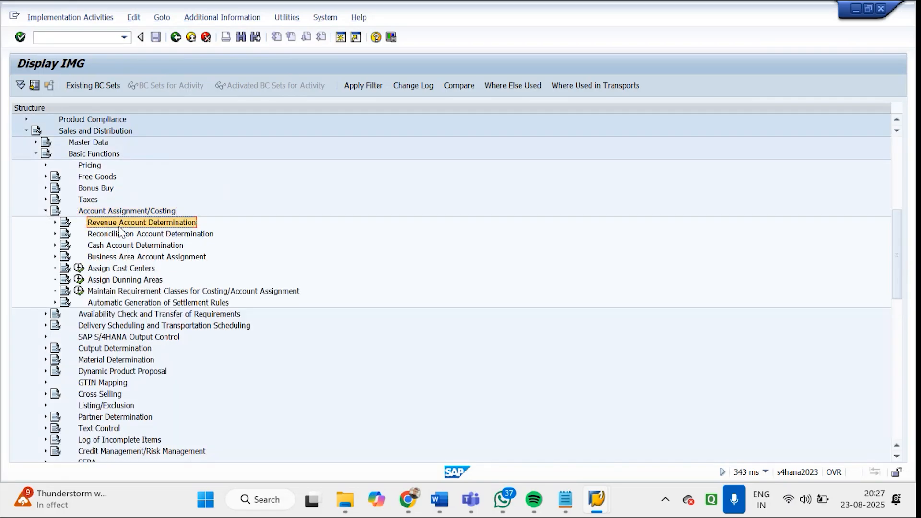
pyautogui.click(55, 223)
pyautogui.click(112, 236)
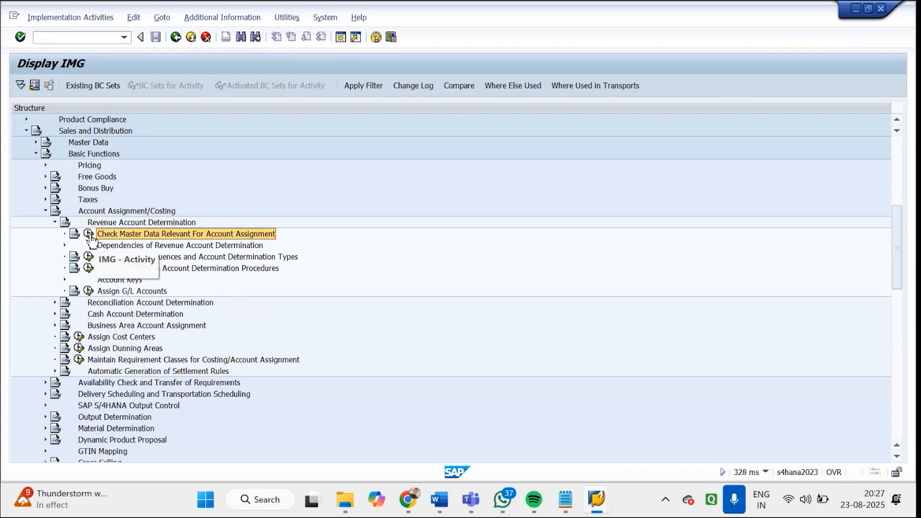
# Open Define Account Assignment Groups for Materials under Check Master Data Relevant For Account Assignment and review the material groups 01 to 03
pyautogui.click(90, 236)
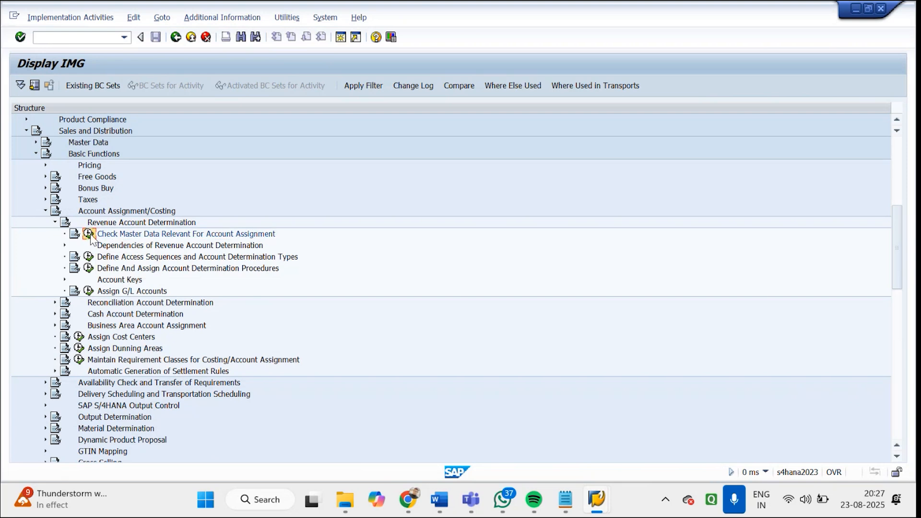
pyautogui.moveTo(248, 161); pyautogui.dragTo(41, 177)
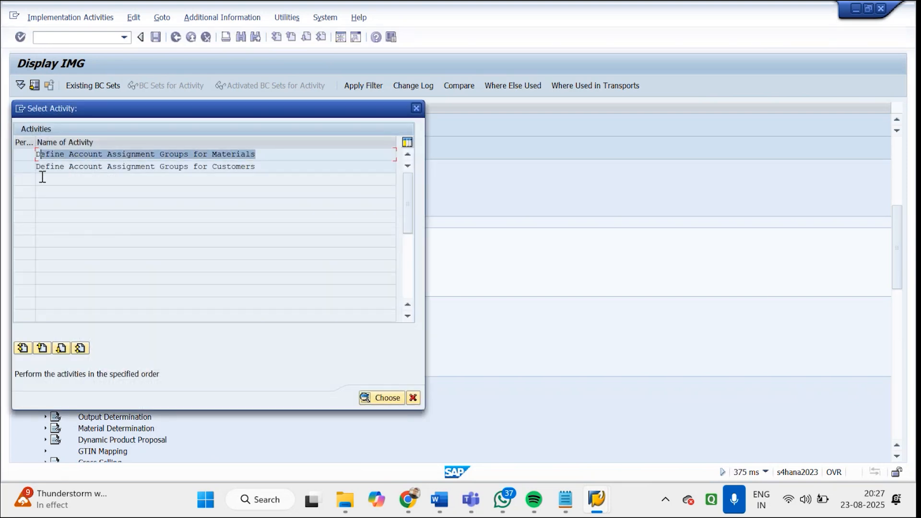
pyautogui.doubleClick(162, 154)
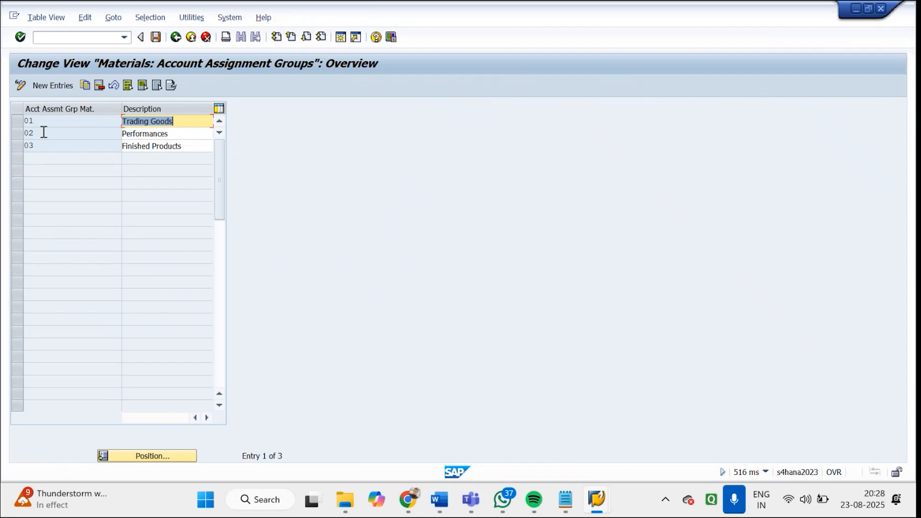
pyautogui.click(19, 123)
pyautogui.click(21, 132)
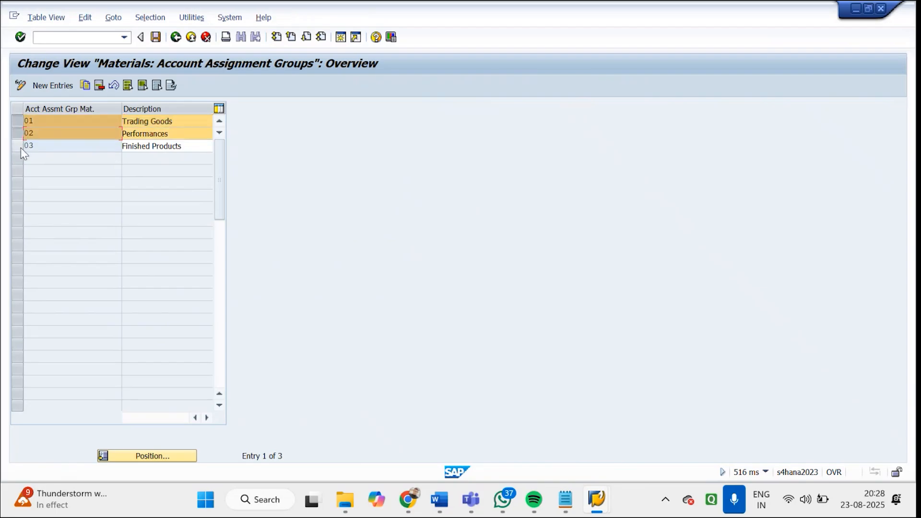
pyautogui.click(21, 147)
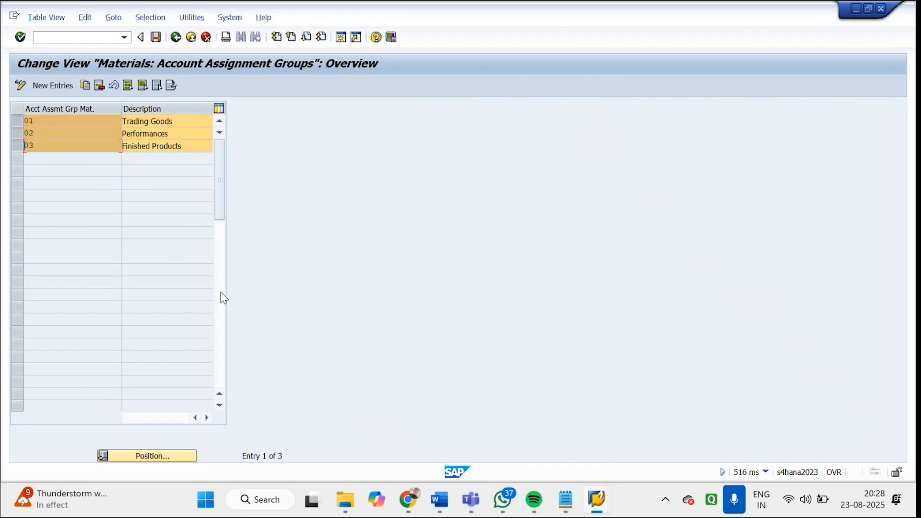
# Look at the distributor's customer account assignment group in the business partner session and return to the material account assignment groups
pyautogui.click(597, 499)
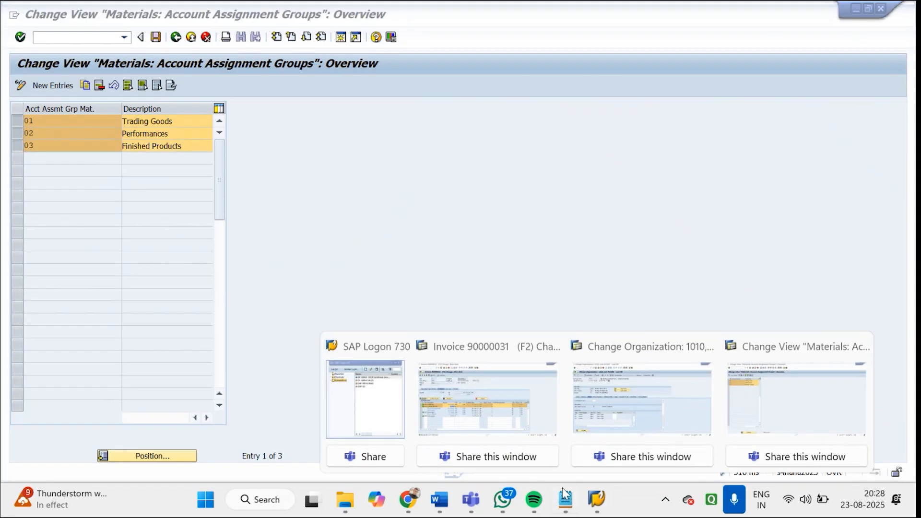
pyautogui.click(675, 398)
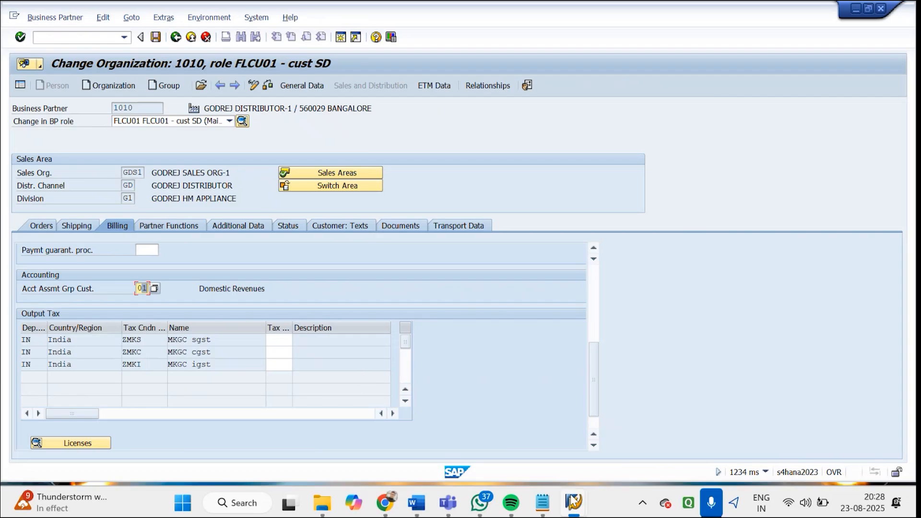
pyautogui.moveTo(586, 507)
pyautogui.click(684, 423)
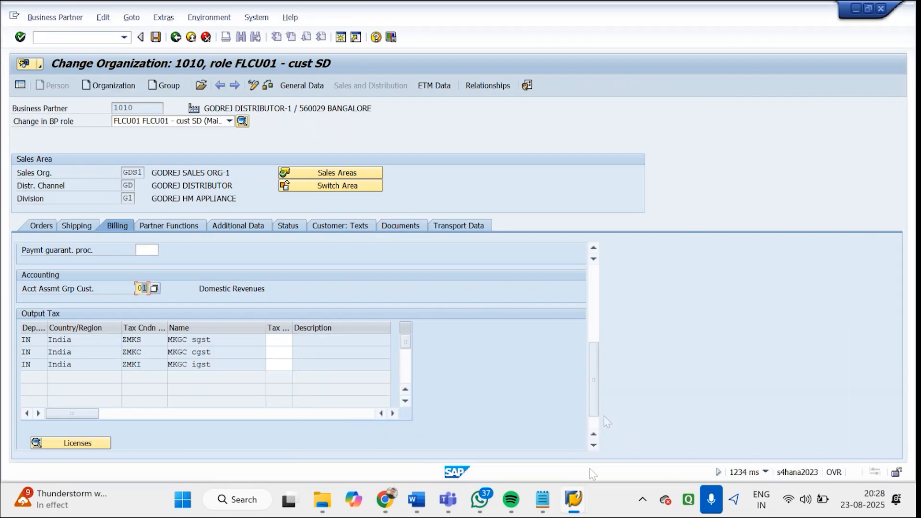
pyautogui.click(580, 505)
pyautogui.click(727, 408)
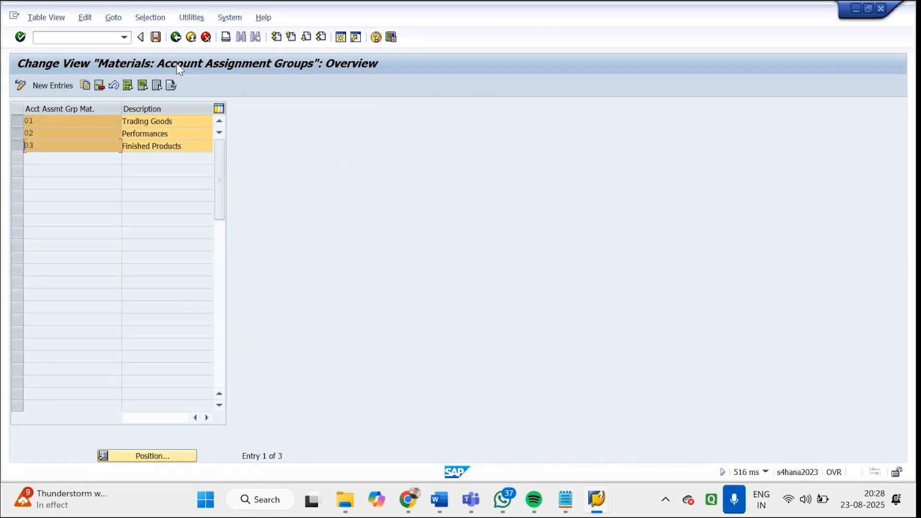
# Leave the material groups and open Define Account Assignment Groups for Customers
pyautogui.click(177, 38)
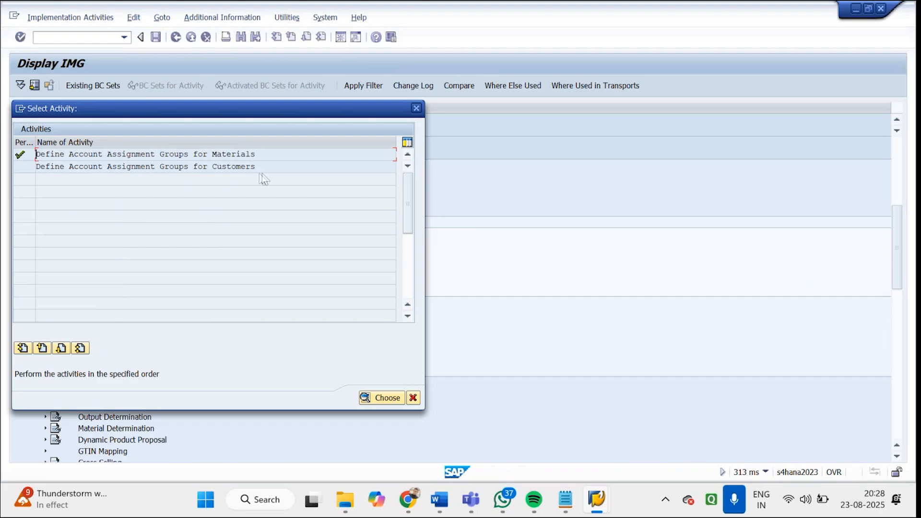
pyautogui.moveTo(258, 166); pyautogui.dragTo(34, 165)
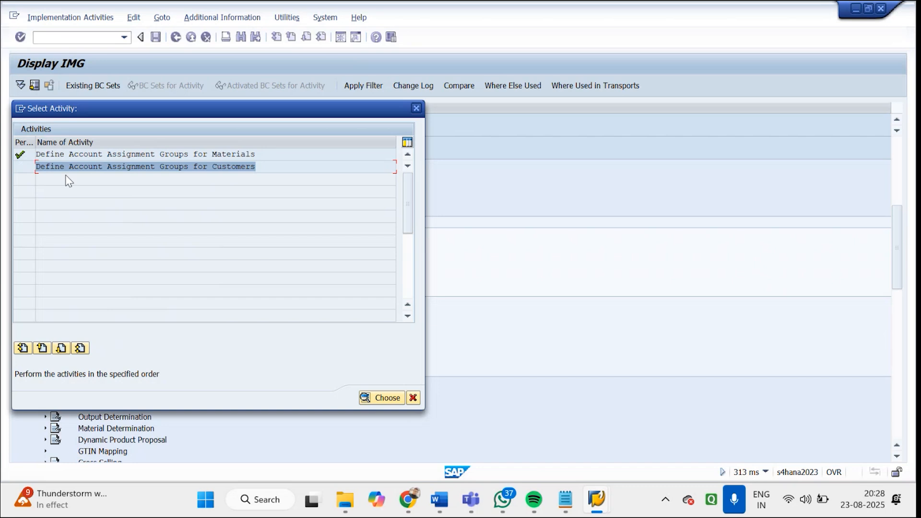
pyautogui.doubleClick(84, 168)
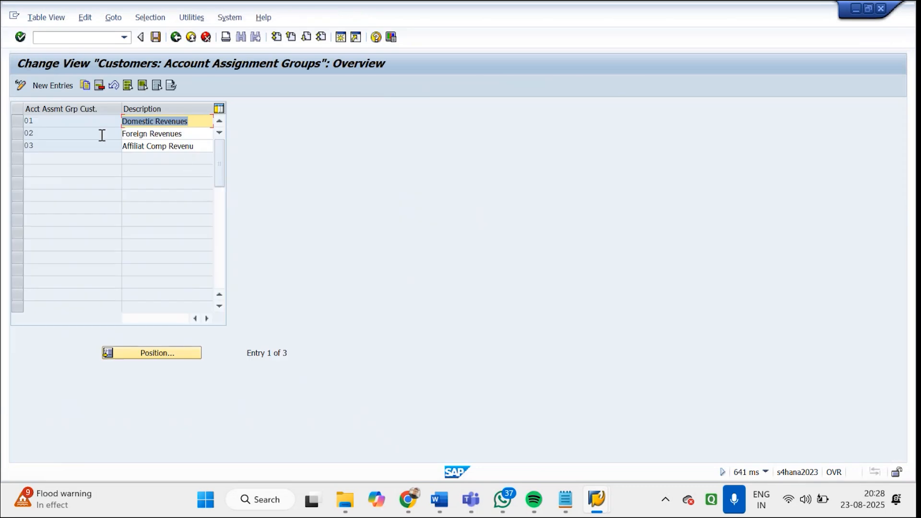
# Compare the customer groups with the group in the distributor's billing data, and return to the IMG structure, closing the activity selection
pyautogui.moveTo(600, 508)
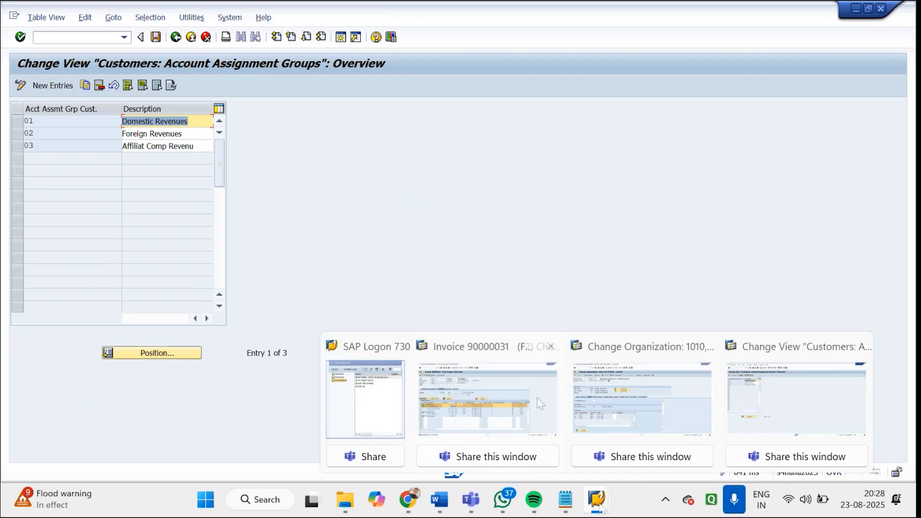
pyautogui.click(586, 387)
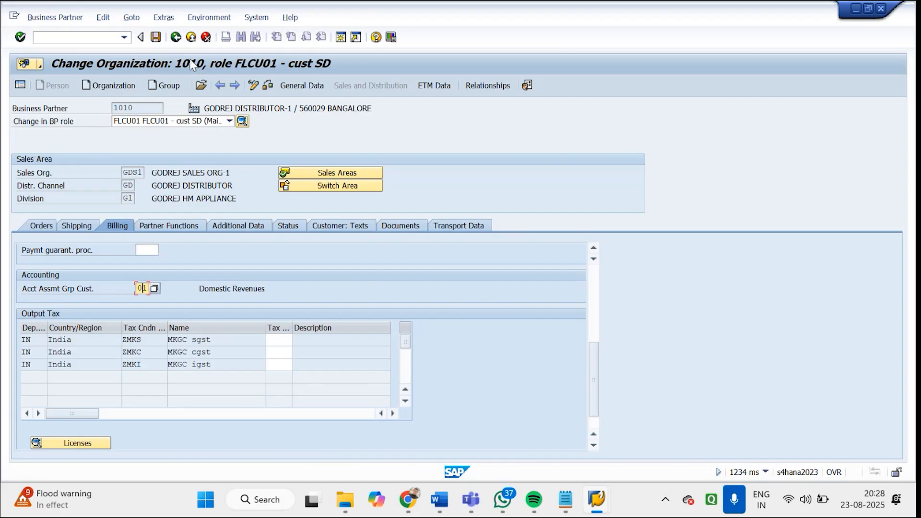
pyautogui.moveTo(597, 499)
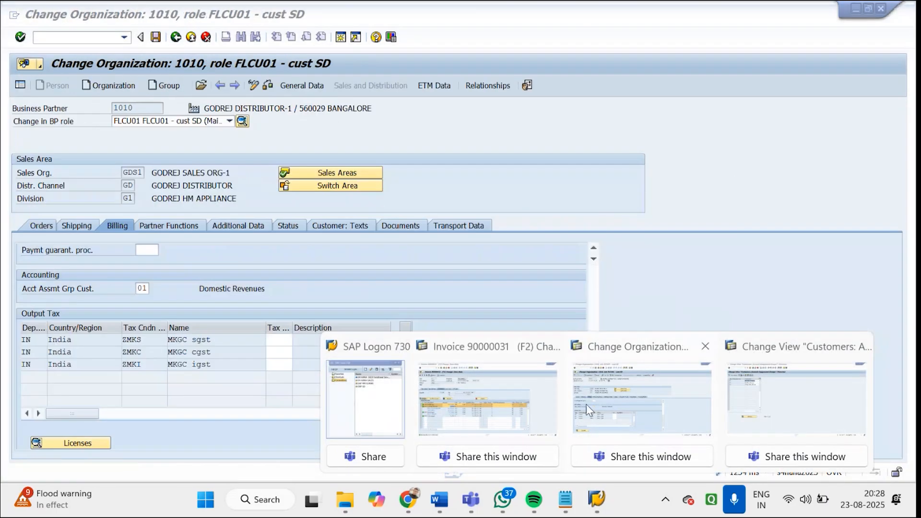
pyautogui.click(765, 395)
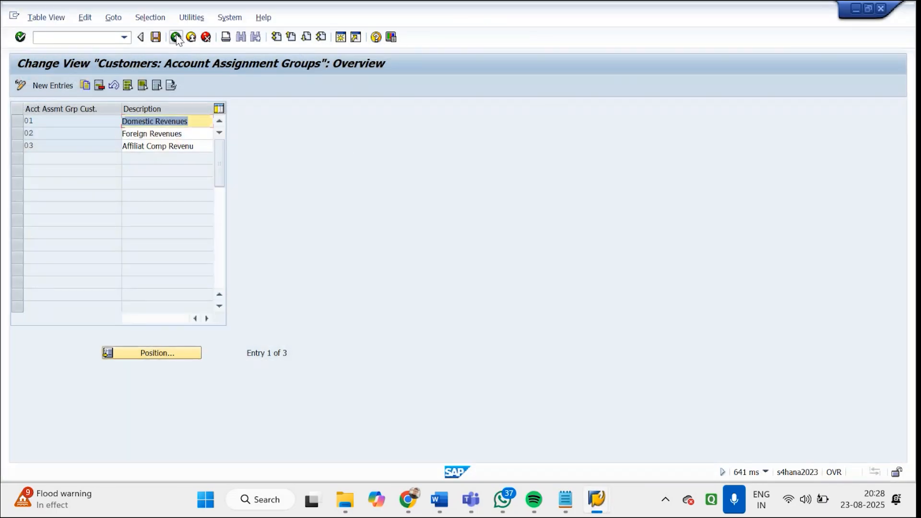
pyautogui.click(176, 37)
pyautogui.click(417, 108)
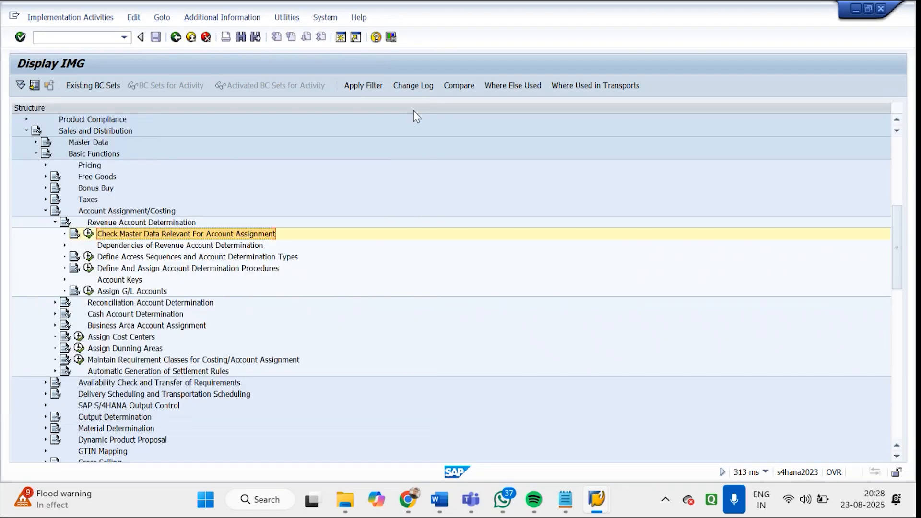
# Expand Dependencies of Revenue Account Determination and open condition table 001 Cust.Grp/MaterialGrp/AcctKey with Change Condition Tables for Revenue Account Determination
pyautogui.click(168, 247)
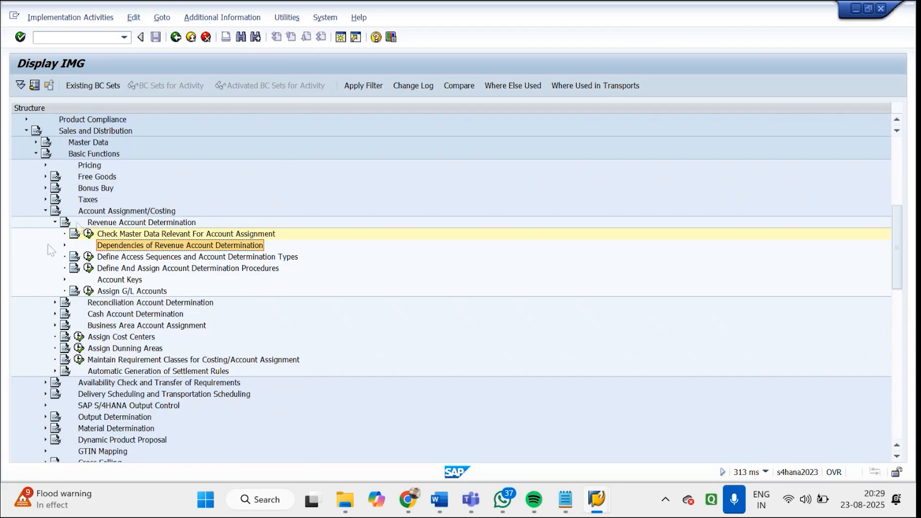
pyautogui.click(65, 245)
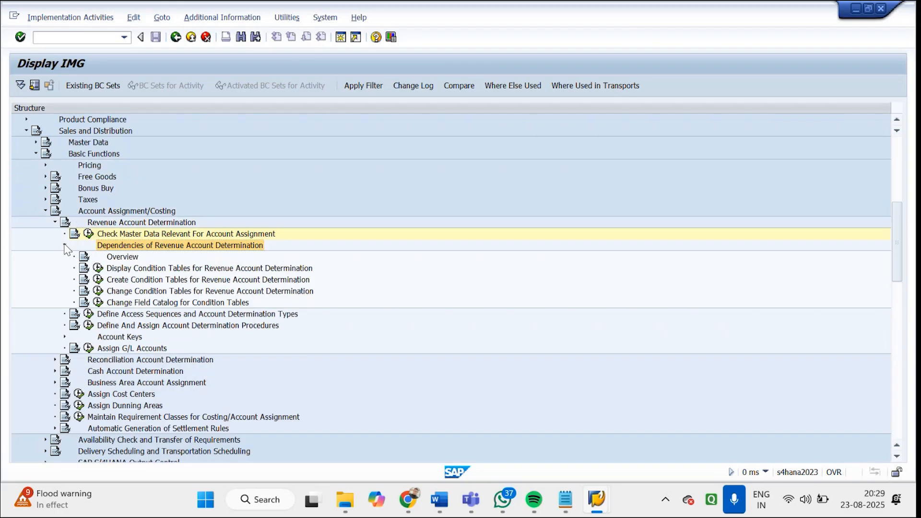
pyautogui.click(150, 283)
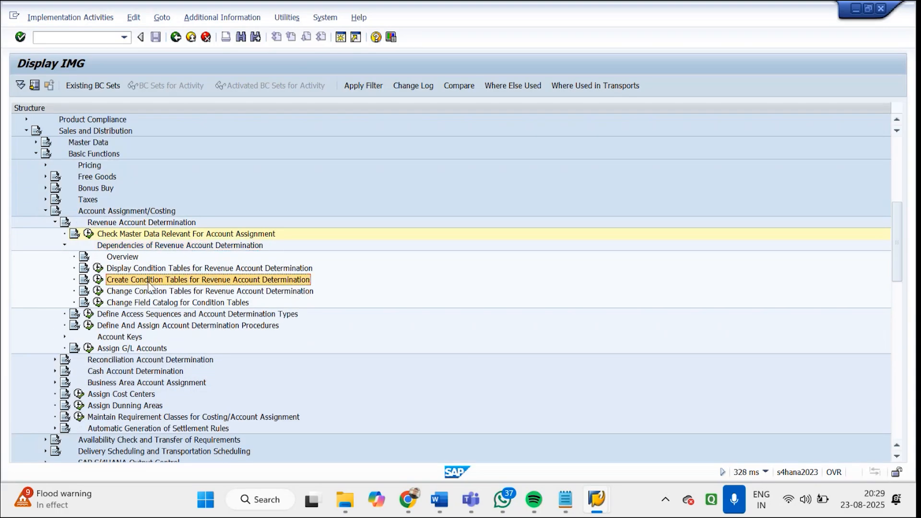
pyautogui.click(100, 291)
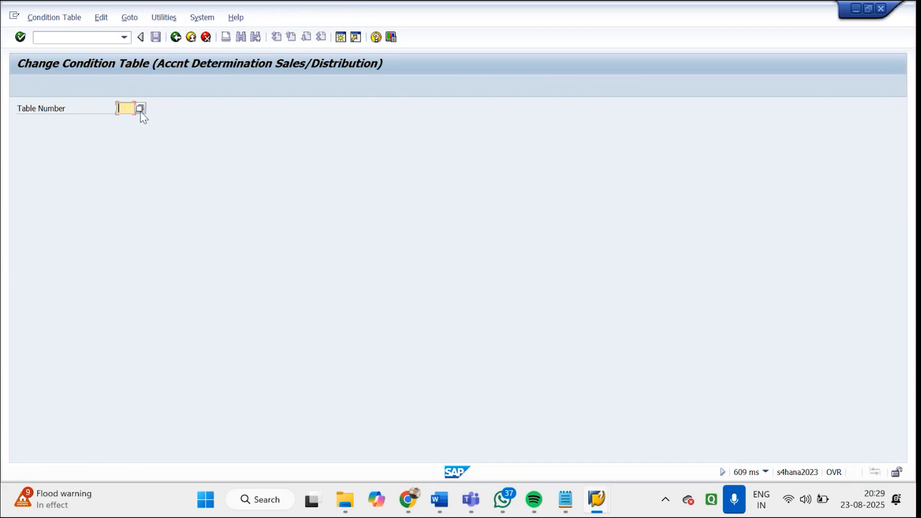
pyautogui.click(141, 111)
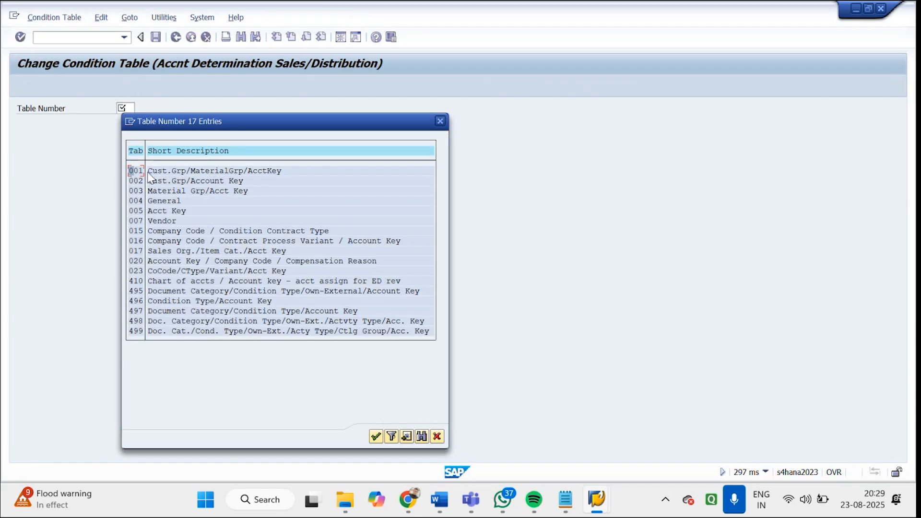
pyautogui.doubleClick(136, 171)
pyautogui.press('Return')
# Compare the Acct Assmt Grp Cust. field of condition table 001 with the distributor's billing data and return to the table
pyautogui.click(327, 364)
pyautogui.click(96, 173)
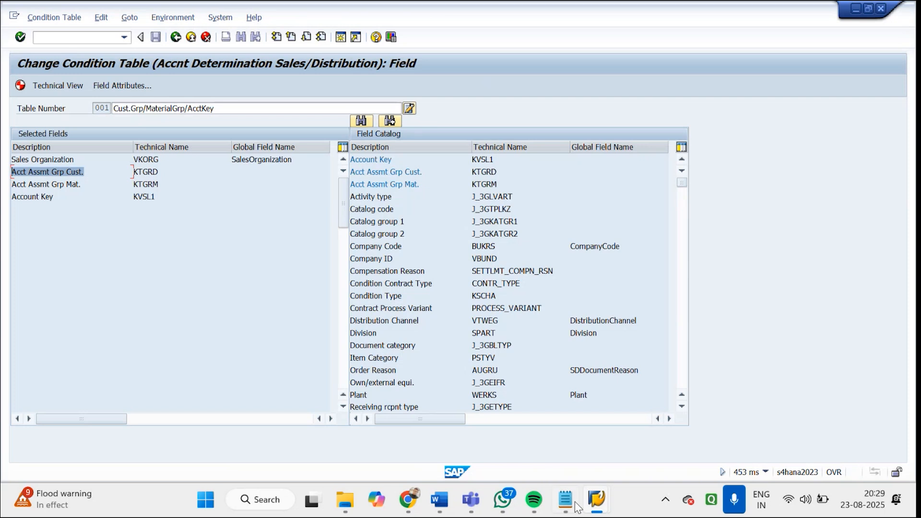
pyautogui.click(597, 506)
pyautogui.click(594, 434)
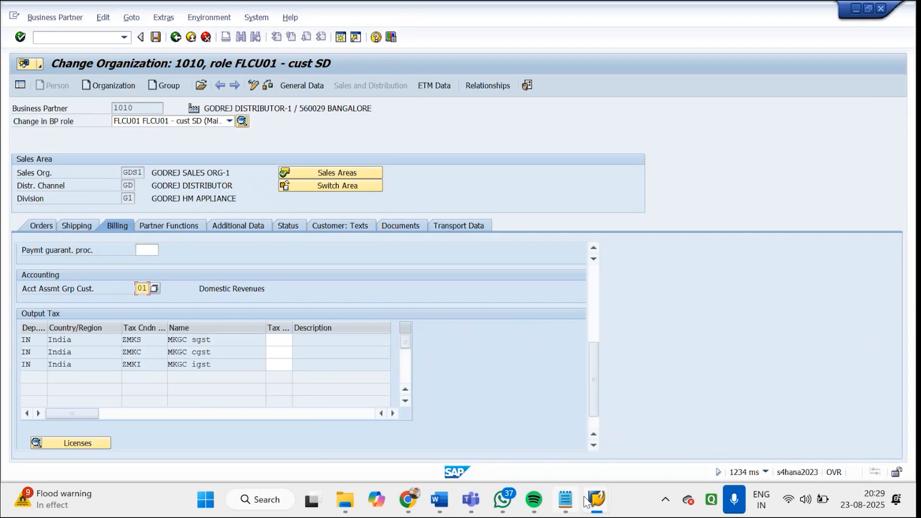
pyautogui.moveTo(597, 499)
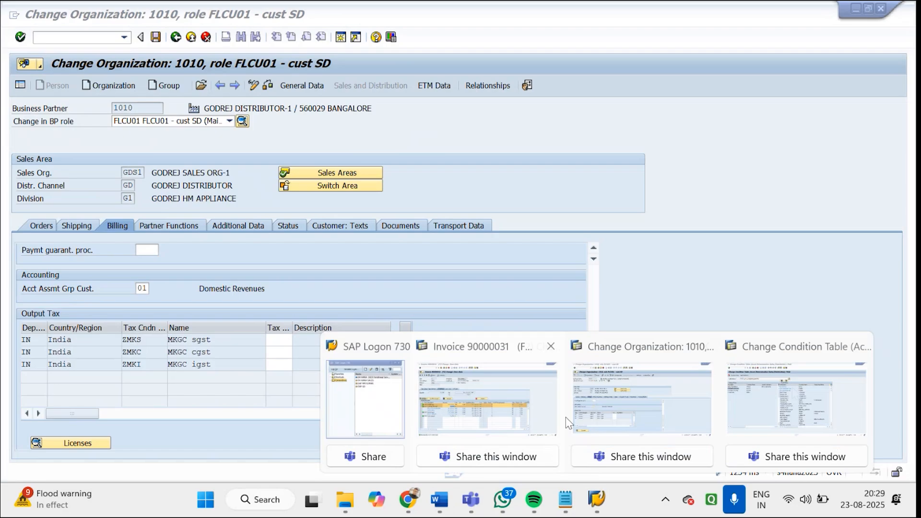
pyautogui.click(801, 387)
# Examine the Acct Assmt Grp Mat. and Account Key fields among the selected fields of condition table 001
pyautogui.moveTo(85, 179); pyautogui.dragTo(2, 187)
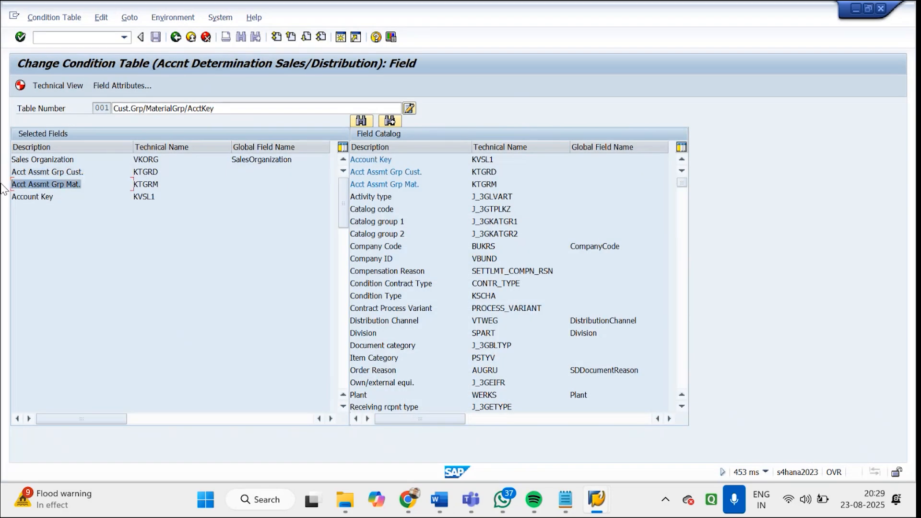
pyautogui.moveTo(56, 197); pyautogui.dragTo(11, 199)
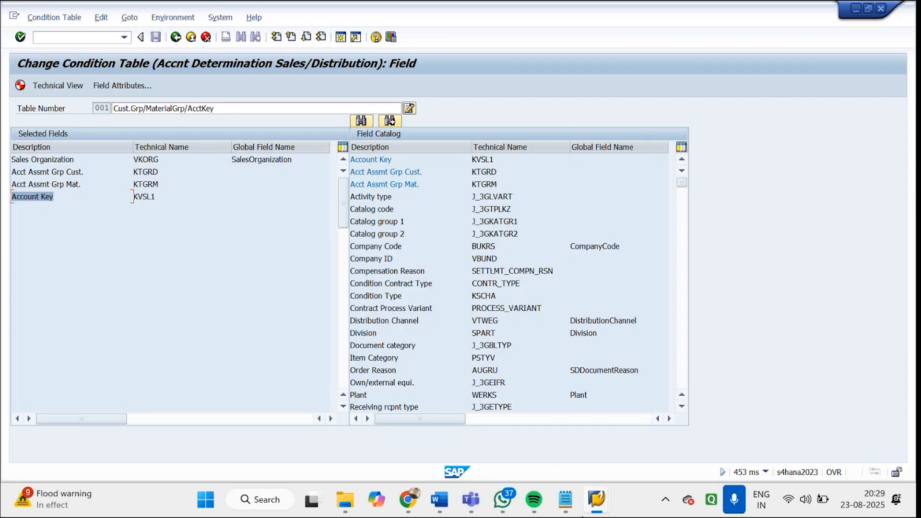
pyautogui.moveTo(597, 501)
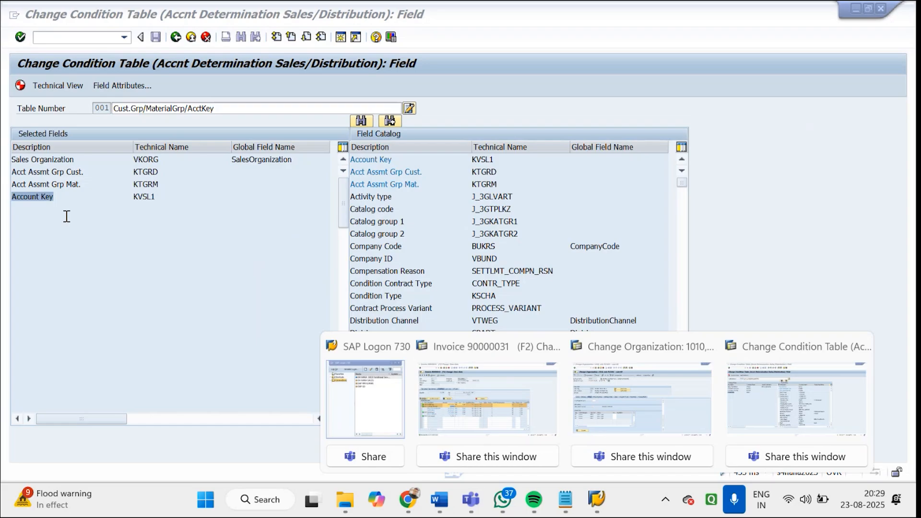
# Leave condition table 001 for the IMG structure and start creating condition table 564 for revenue account determination
pyautogui.click(178, 38)
pyautogui.click(176, 37)
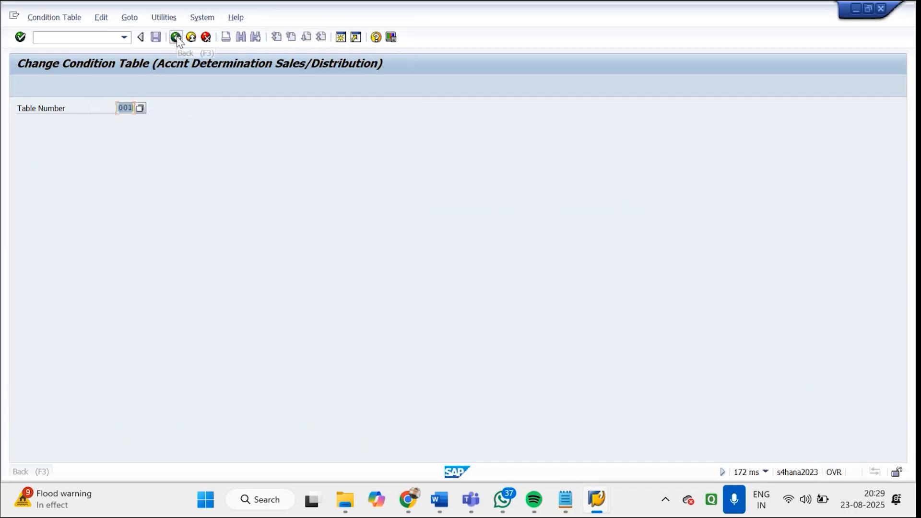
pyautogui.click(176, 37)
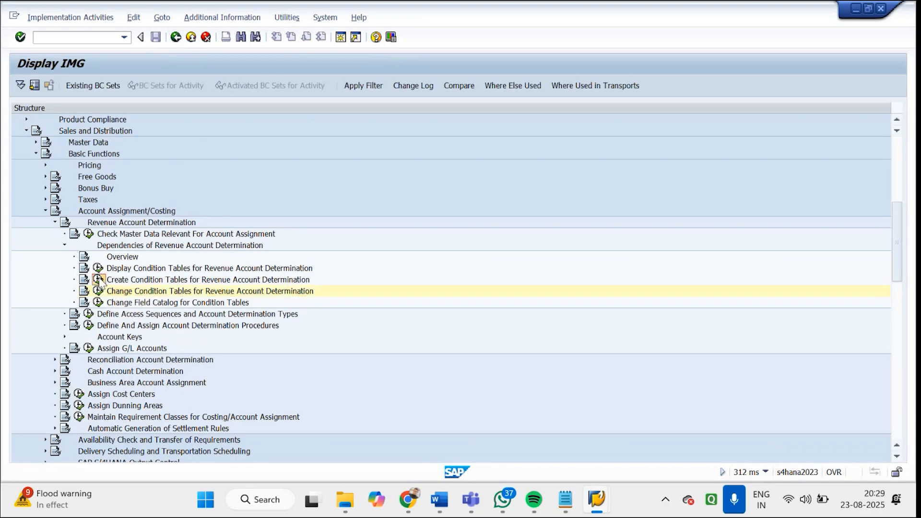
pyautogui.click(98, 280)
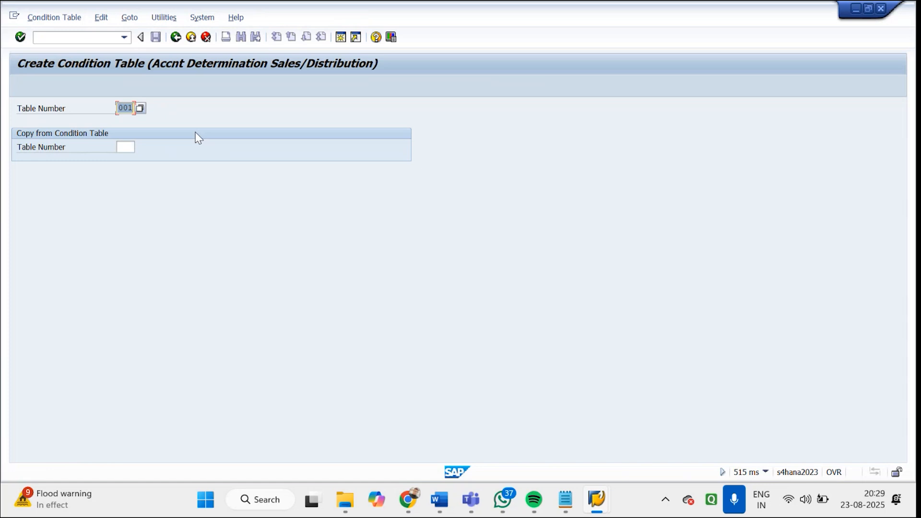
pyautogui.write('564')
pyautogui.press('Return')
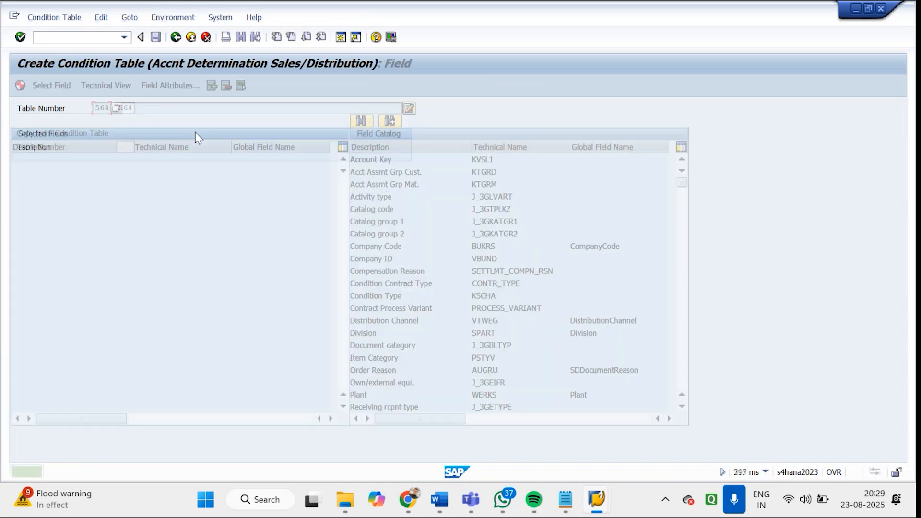
# Add Account Key, Acct Assmt Grp Cust., Acct Assmt Grp Mat. and Company Code from the field catalog to condition table 564
pyautogui.doubleClick(376, 160)
pyautogui.doubleClick(379, 172)
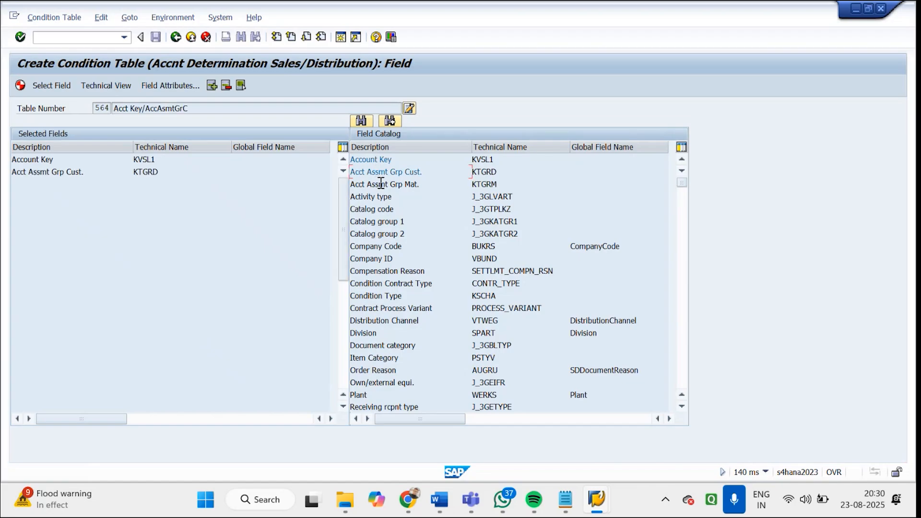
pyautogui.doubleClick(379, 186)
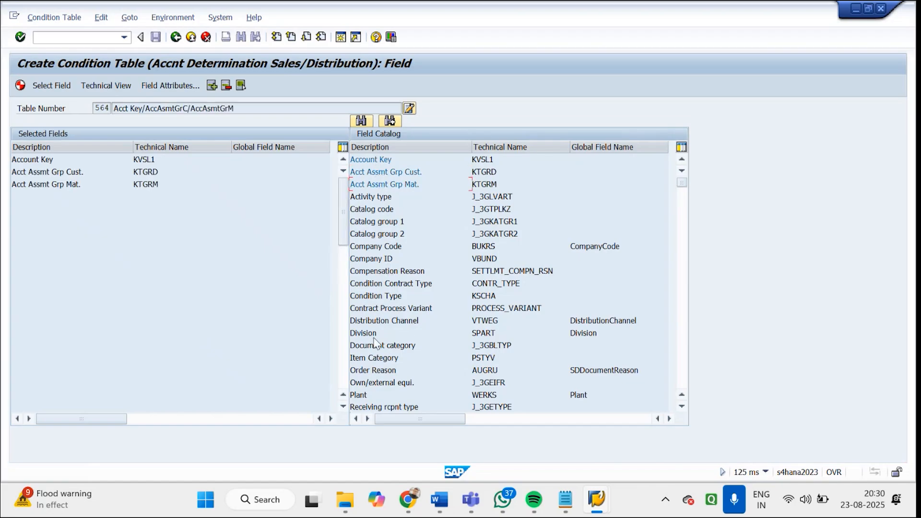
pyautogui.doubleClick(371, 247)
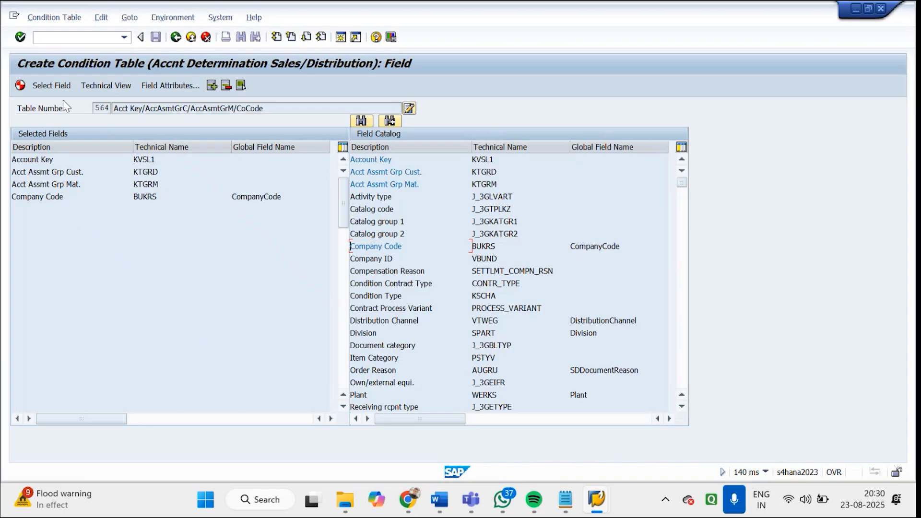
# Generate condition table 564 and return to the IMG structure
pyautogui.click(20, 86)
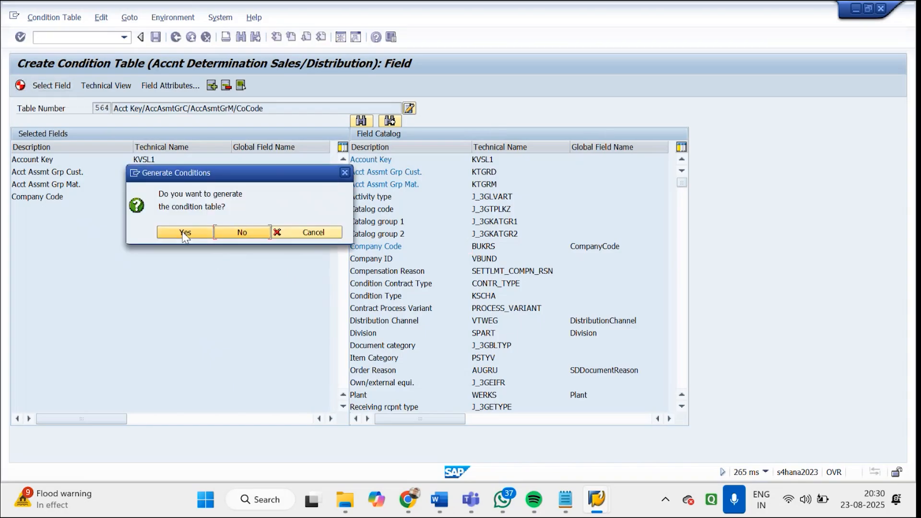
pyautogui.click(184, 233)
pyautogui.click(248, 295)
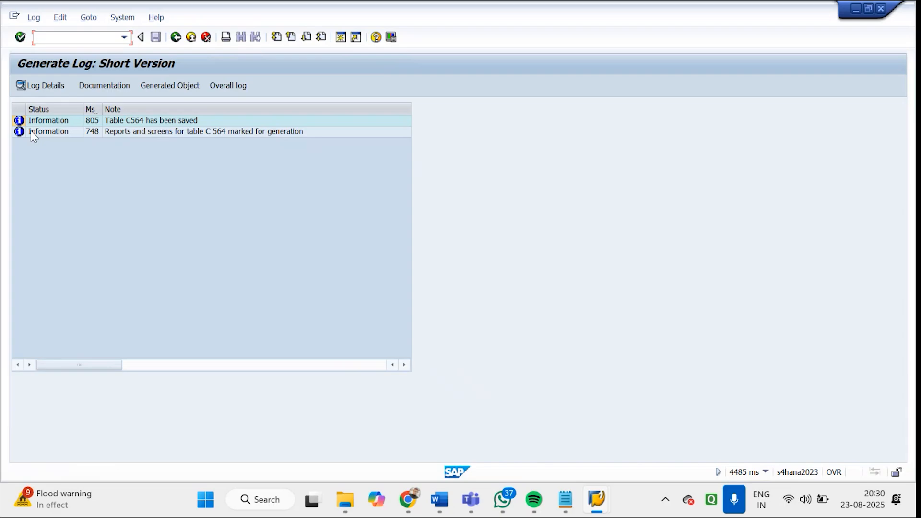
pyautogui.click(176, 38)
pyautogui.click(176, 38)
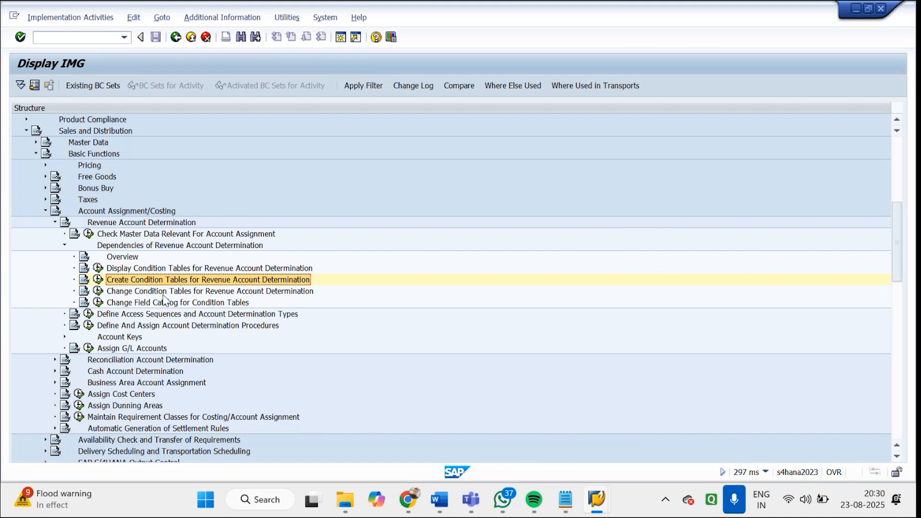
pyautogui.click(138, 315)
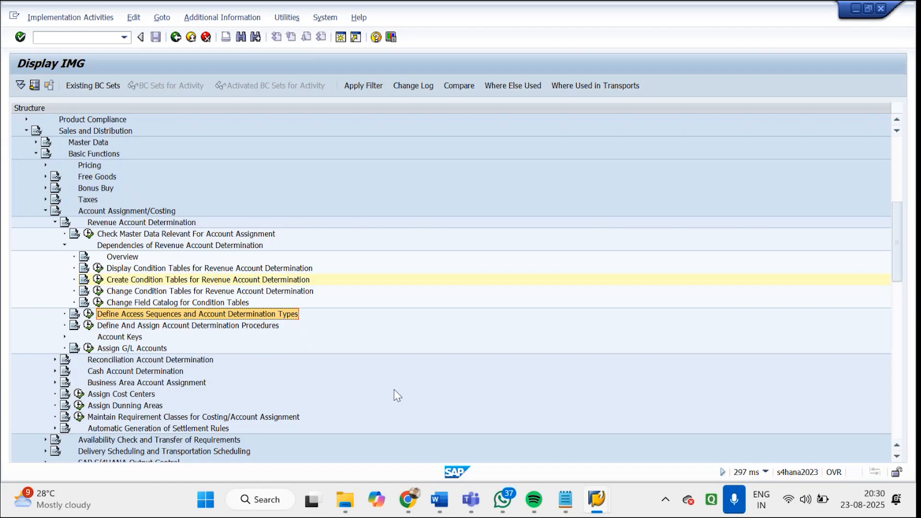
pyautogui.click(808, 505)
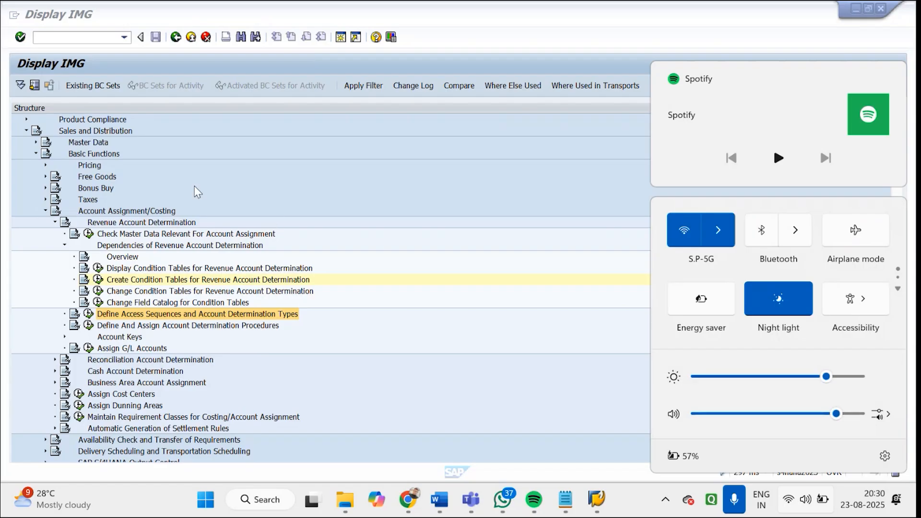
pyautogui.click(376, 189)
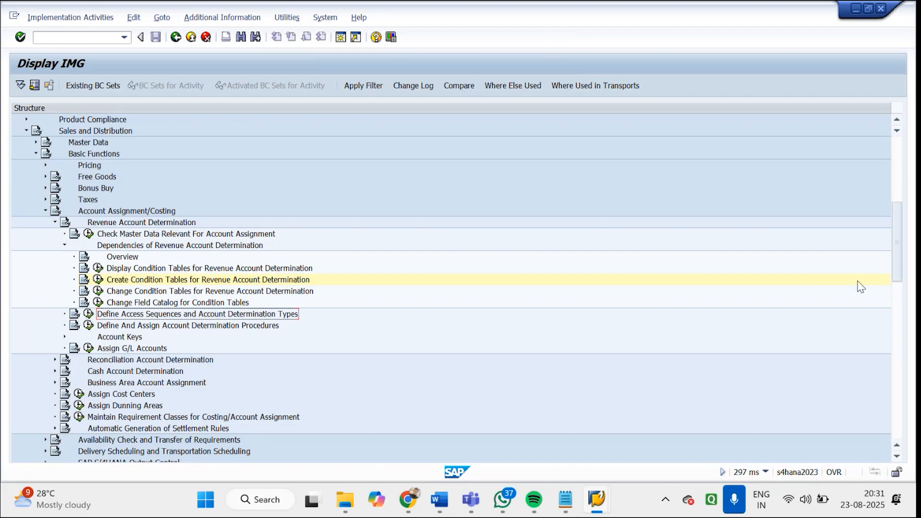
pyautogui.click(808, 504)
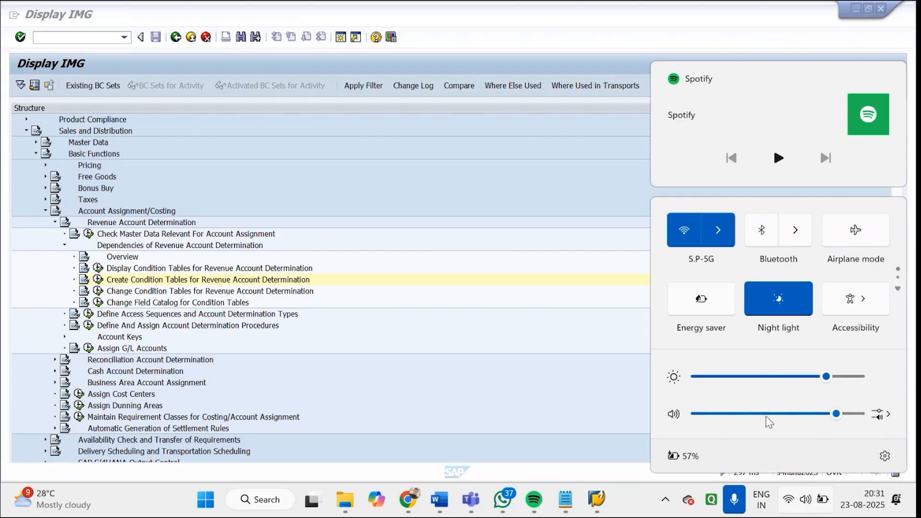
pyautogui.click(627, 199)
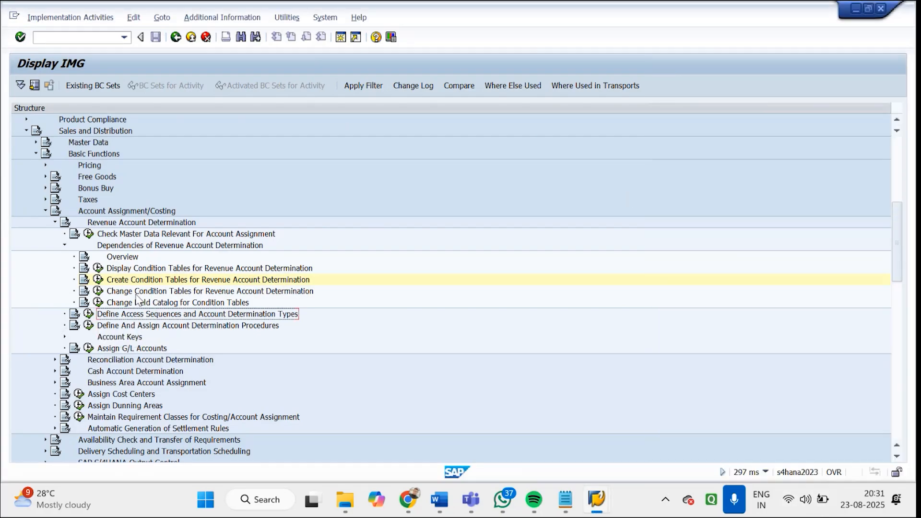
# Check the list of existing table numbers in Create Condition Tables for Revenue Account Determination, and return to the IMG without choosing one
pyautogui.click(99, 281)
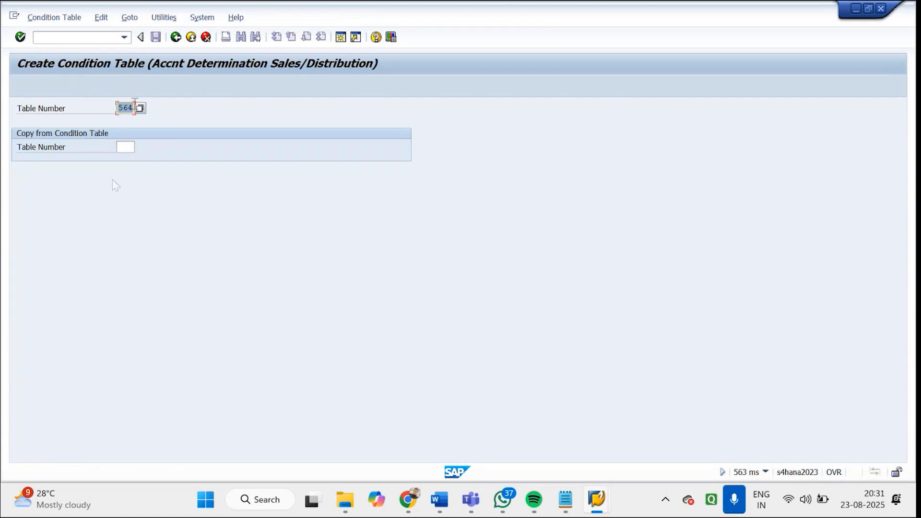
pyautogui.click(138, 108)
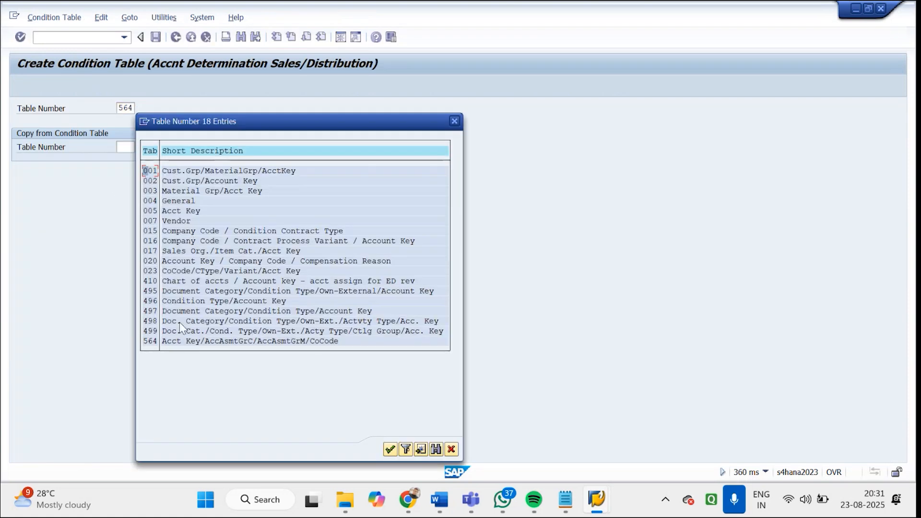
pyautogui.click(170, 173)
pyautogui.click(454, 121)
pyautogui.click(176, 37)
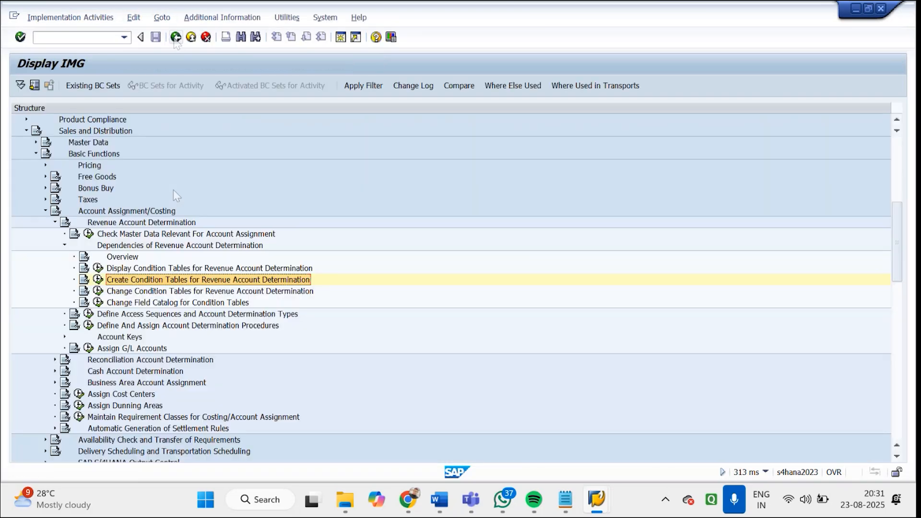
# Open Define Access Sequences for Revenue Account Determination from Define Access Sequences and Account Determination Types
pyautogui.click(125, 326)
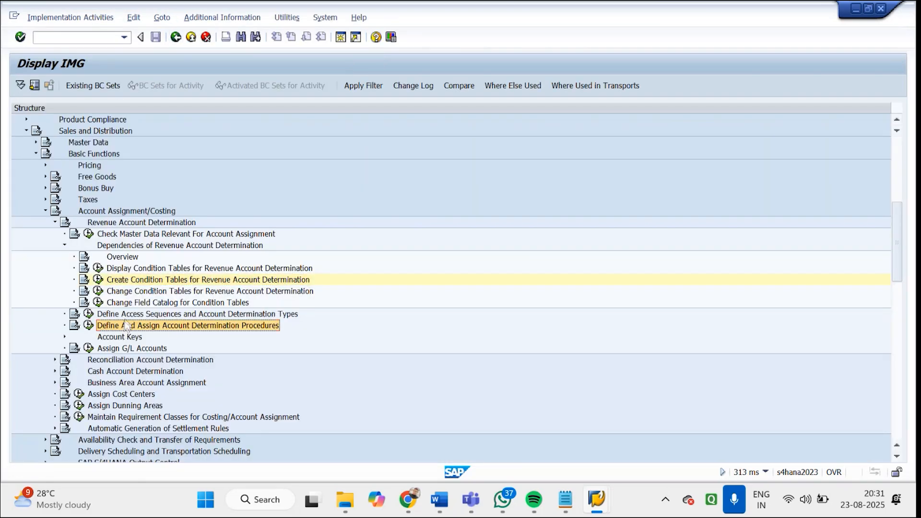
pyautogui.click(125, 319)
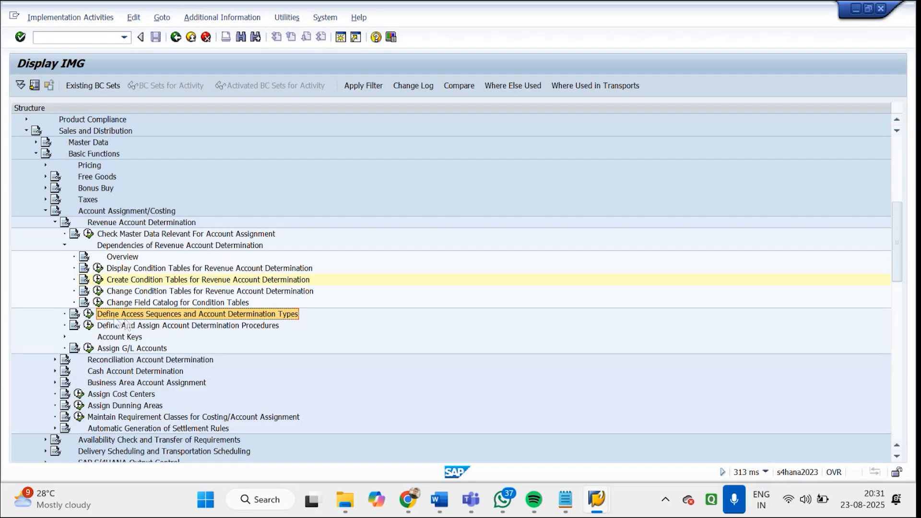
pyautogui.click(89, 315)
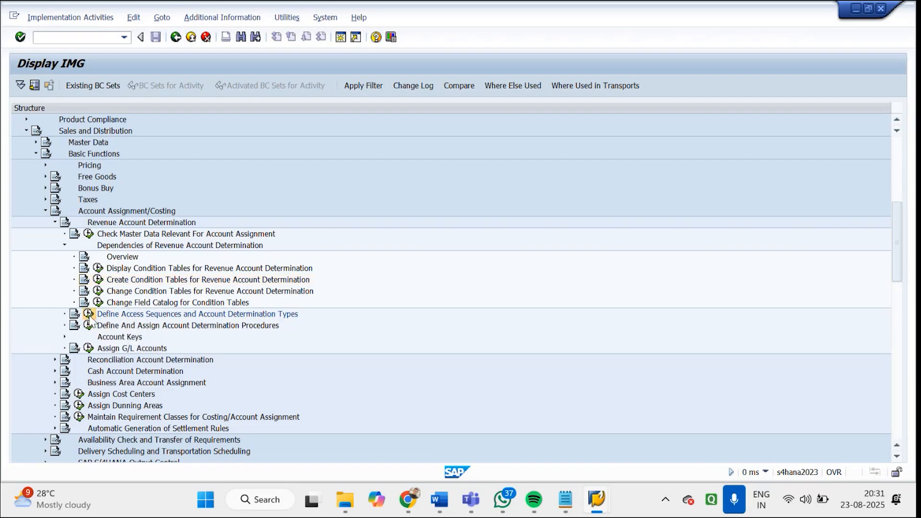
pyautogui.moveTo(325, 154); pyautogui.dragTo(27, 167)
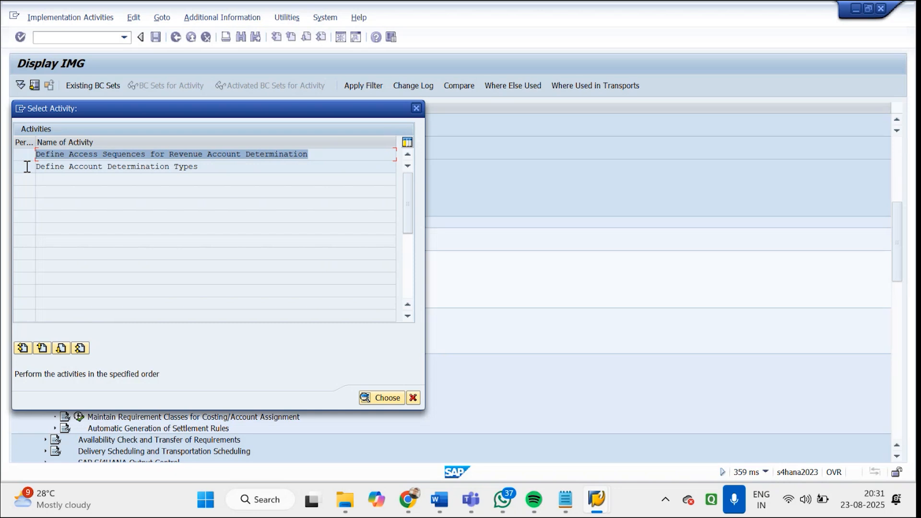
pyautogui.doubleClick(51, 157)
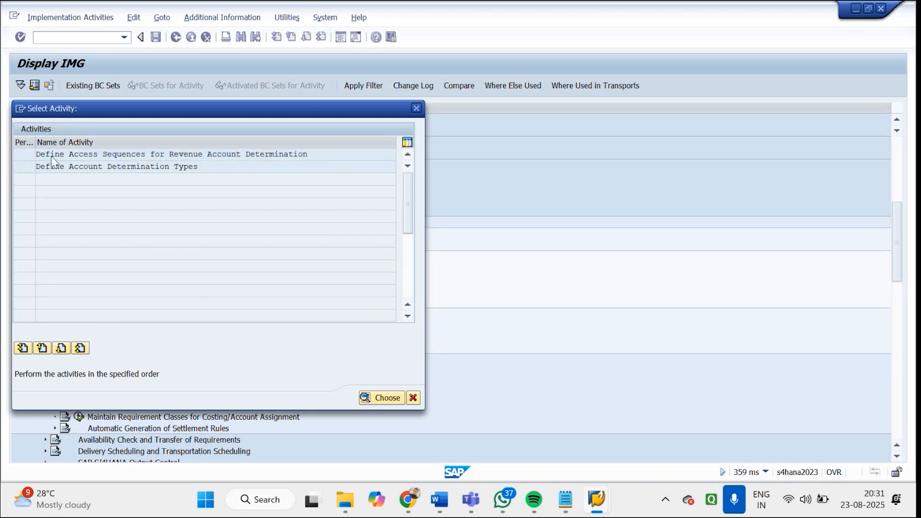
pyautogui.click(327, 346)
# Examine the accesses of access sequence KOFI and return to the access sequences overview
pyautogui.click(143, 163)
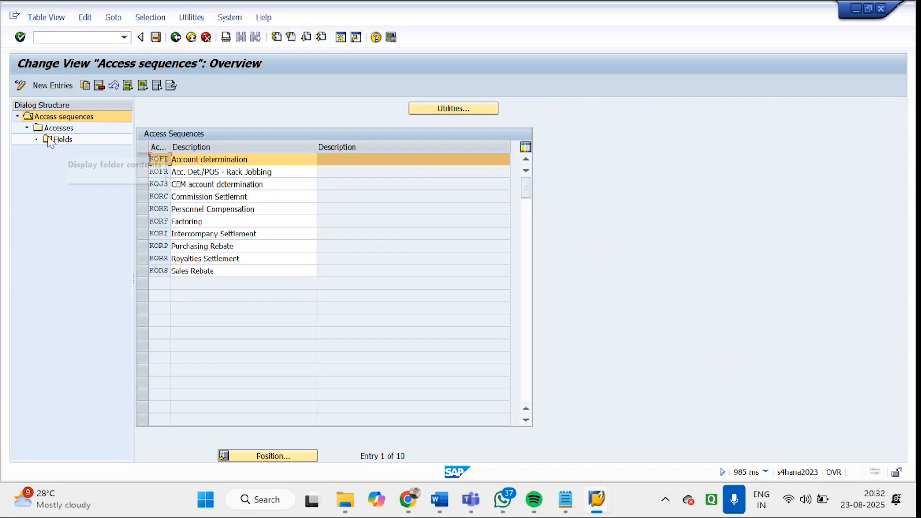
pyautogui.doubleClick(56, 127)
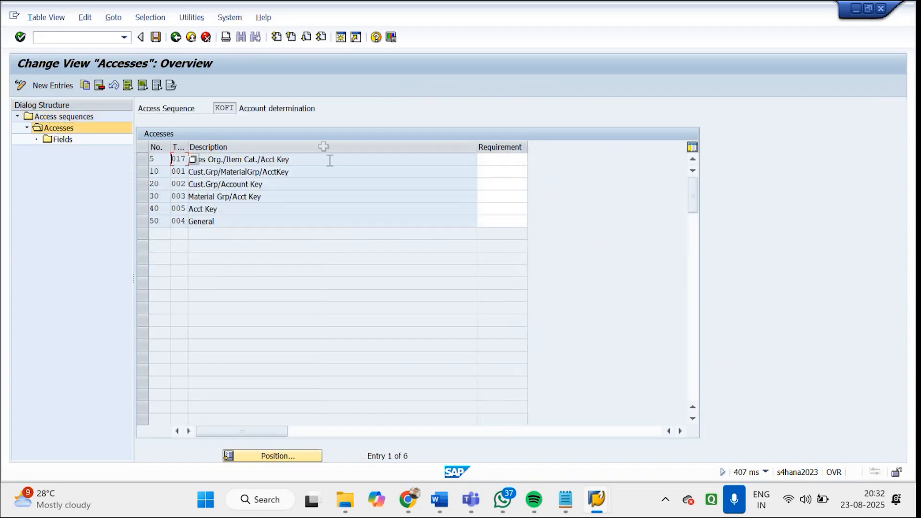
pyautogui.moveTo(329, 161); pyautogui.dragTo(168, 157)
pyautogui.doubleClick(201, 221)
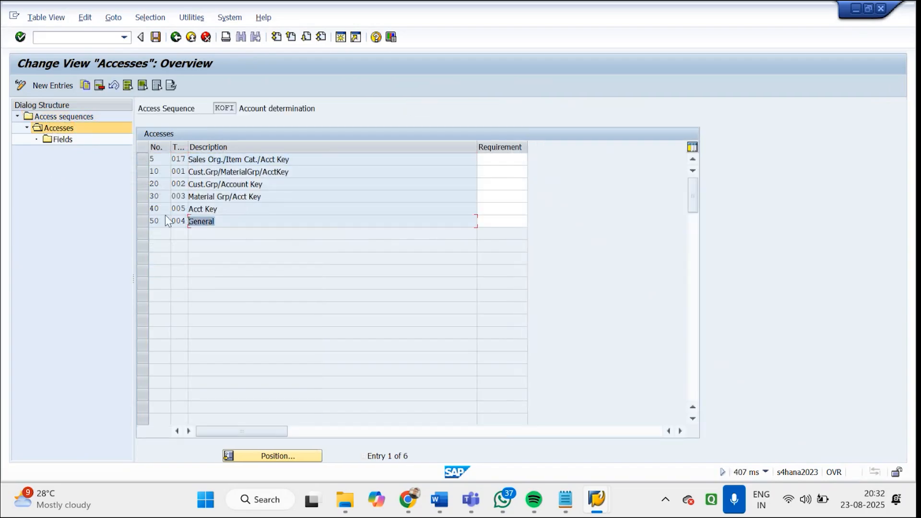
pyautogui.click(175, 37)
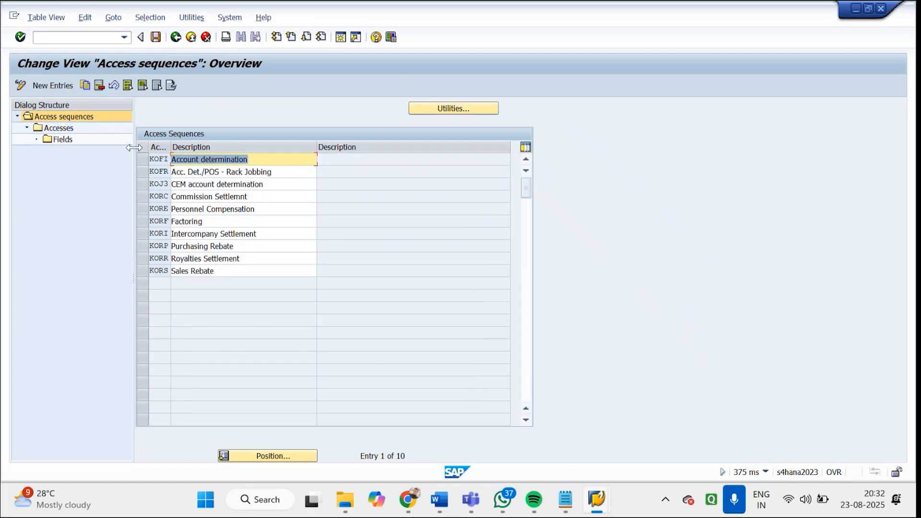
# Copy access sequence KOFI with all its dependent entries as ZGDA
pyautogui.click(144, 162)
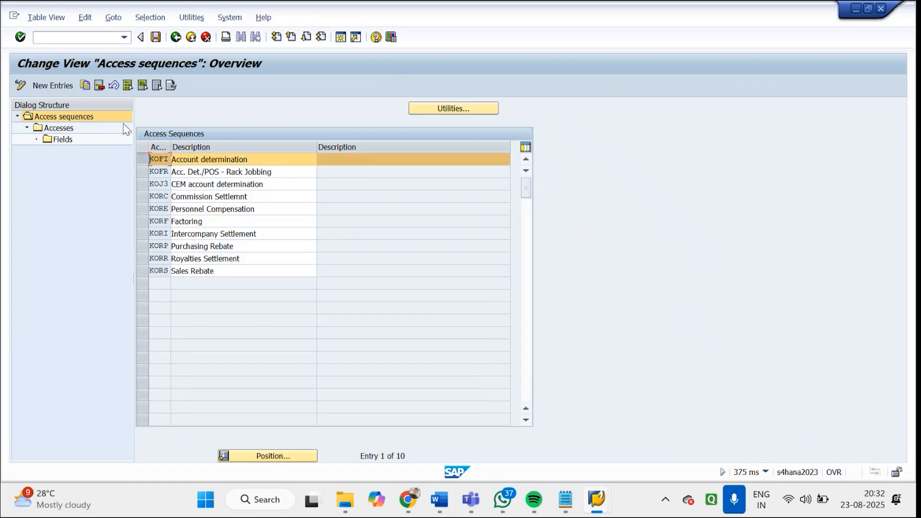
pyautogui.click(85, 85)
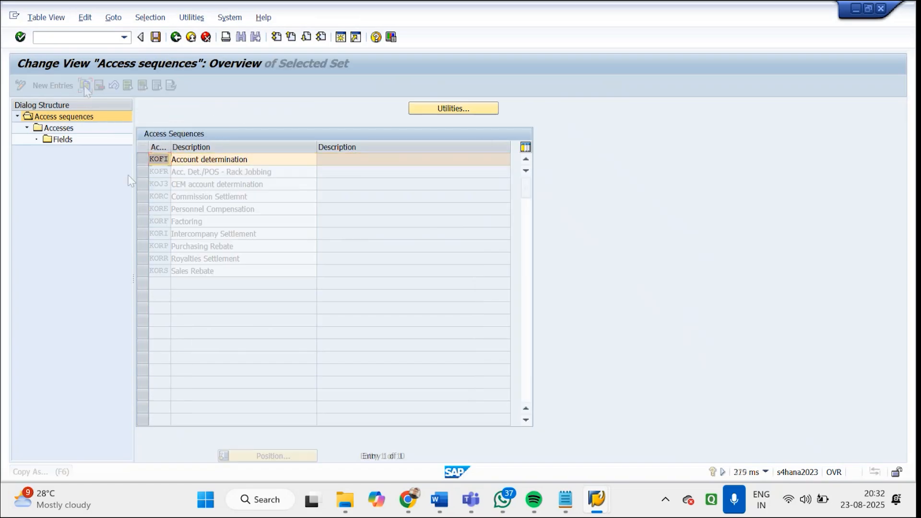
pyautogui.write('ZG')
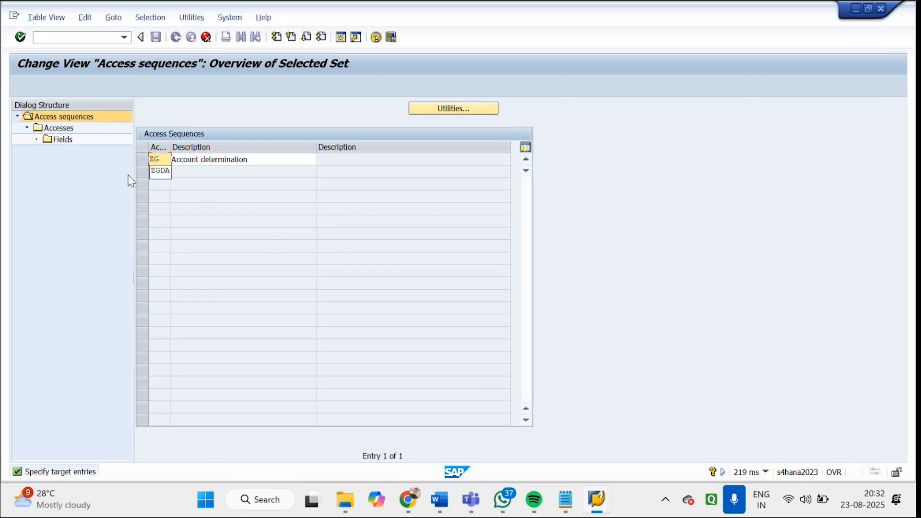
pyautogui.write('DA')
pyautogui.press('Return')
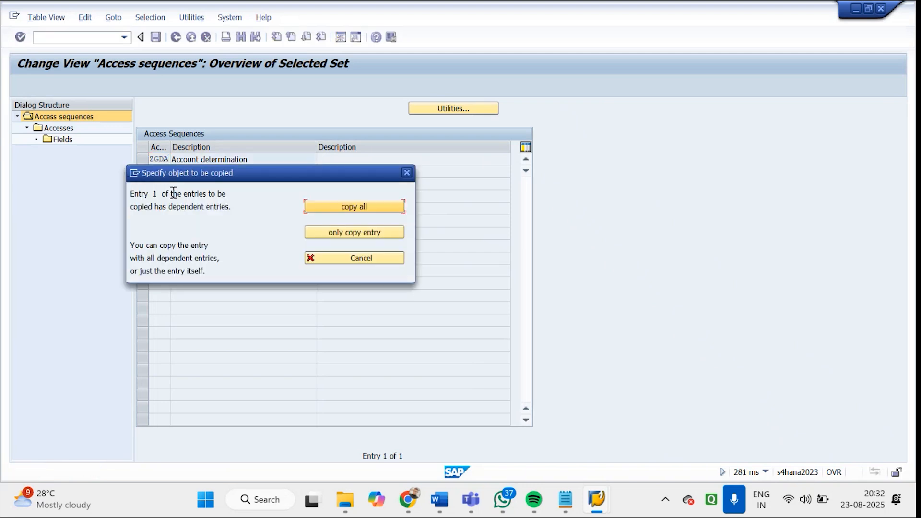
pyautogui.click(329, 207)
pyautogui.click(326, 360)
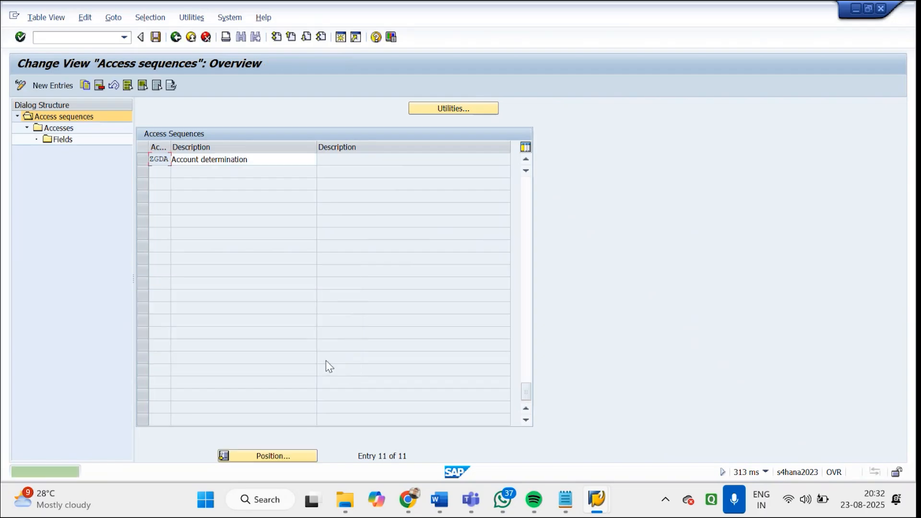
# Change the description of access sequence ZGDA to "Godrej determination" and save it, accepting the workbench request
pyautogui.click(173, 161)
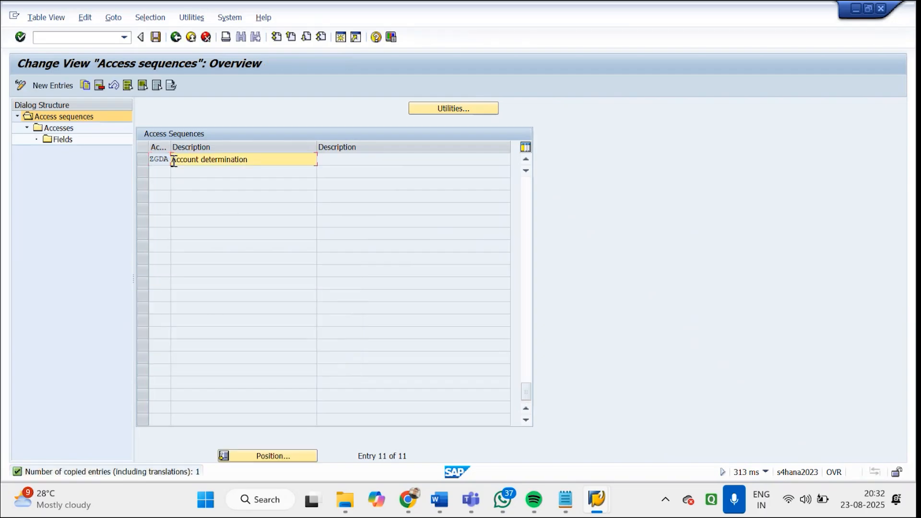
pyautogui.write('GD')
pyautogui.press('BackSpace')
pyautogui.write('odrej')
pyautogui.press('Return')
pyautogui.click(156, 38)
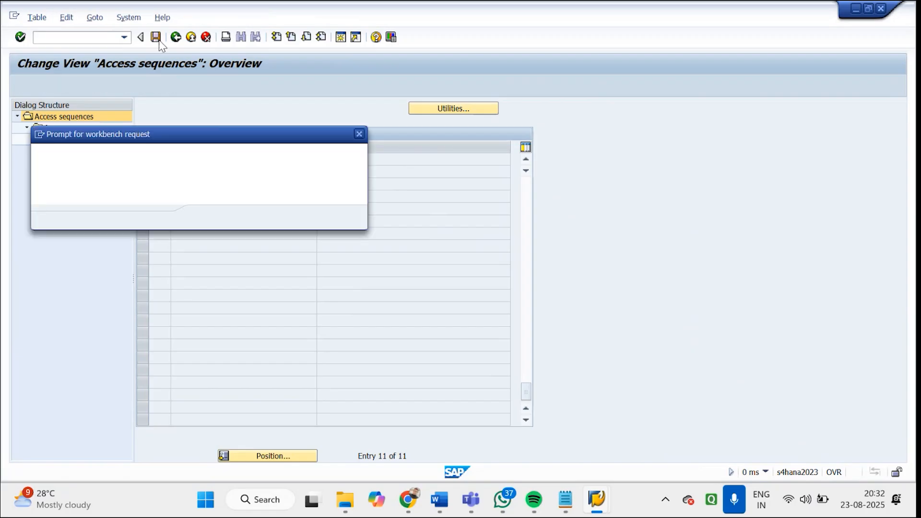
pyautogui.click(207, 216)
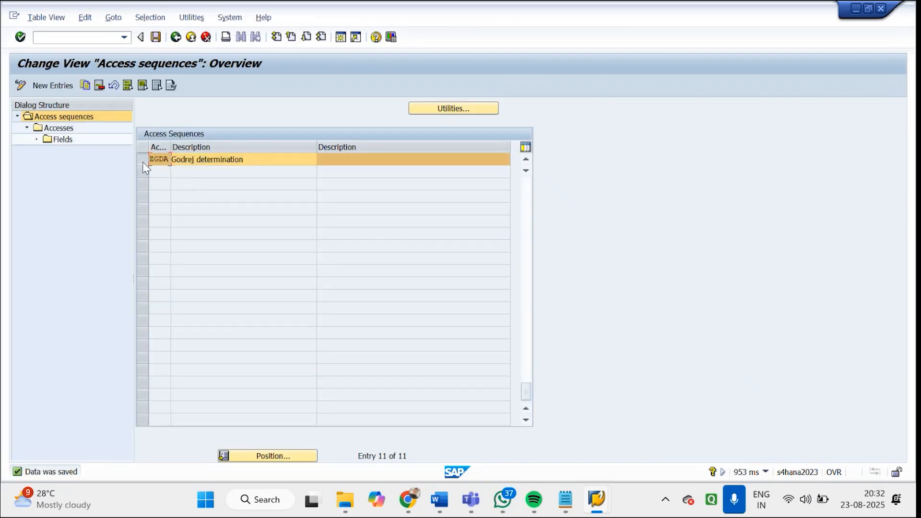
# Add access 60 with condition table 564 to the accesses of access sequence ZGDA
pyautogui.doubleClick(56, 130)
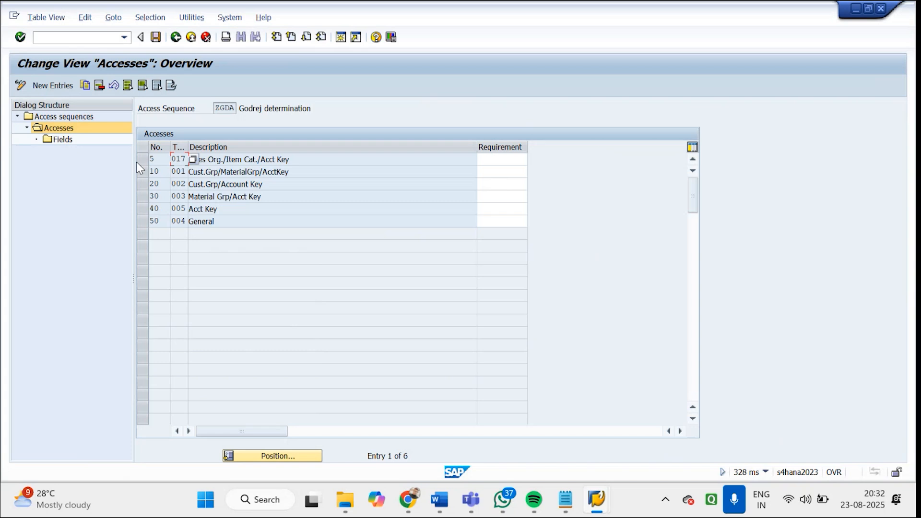
pyautogui.click(53, 86)
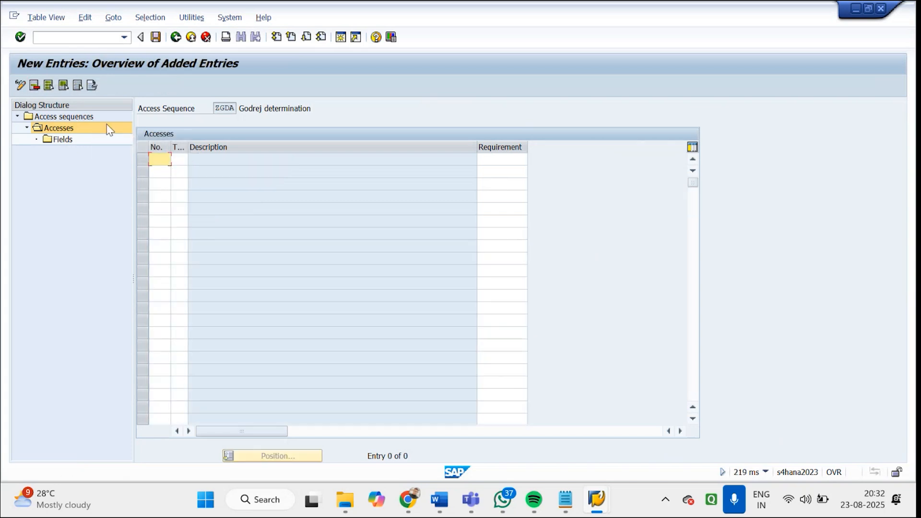
pyautogui.write('60')
pyautogui.press('Tab')
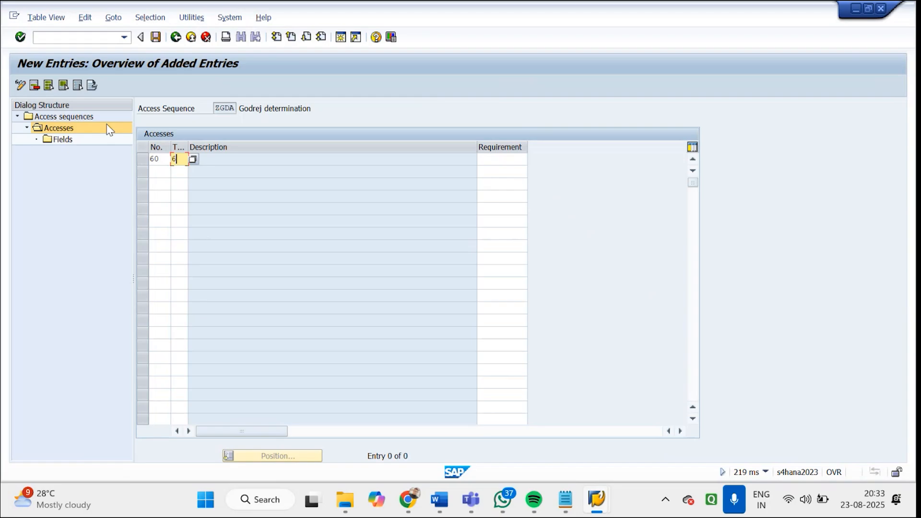
pyautogui.write('564')
pyautogui.press('Return')
pyautogui.press('Return')
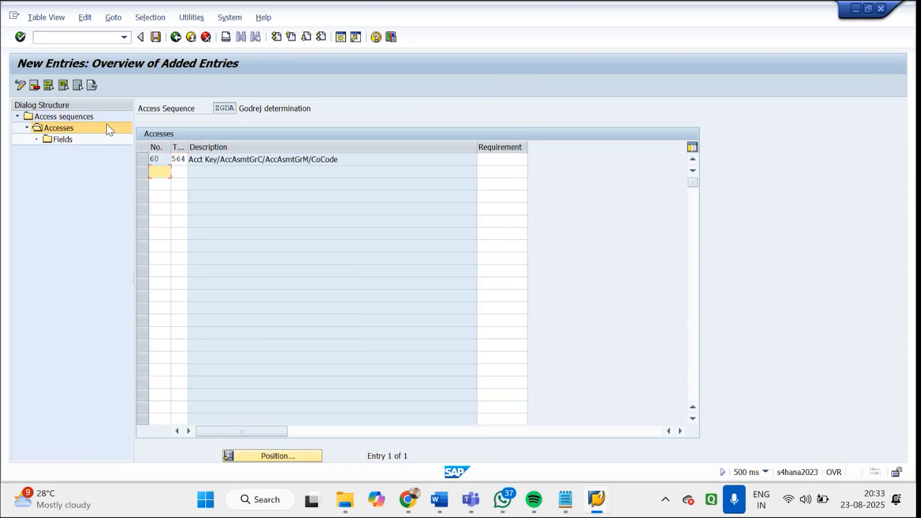
# Check the fields of access 60 in access sequence ZGDA and return to the accesses overview
pyautogui.moveTo(367, 156); pyautogui.dragTo(156, 160)
pyautogui.click(142, 163)
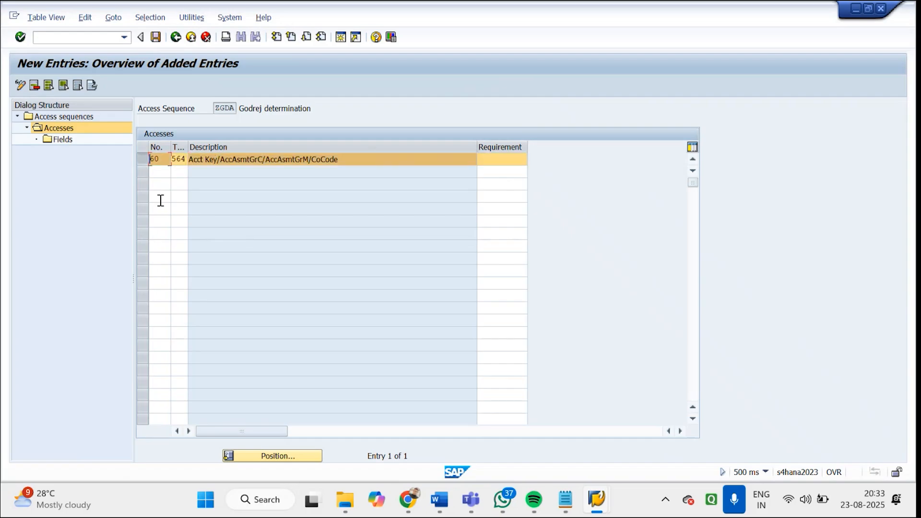
pyautogui.click(61, 140)
pyautogui.doubleClick(58, 141)
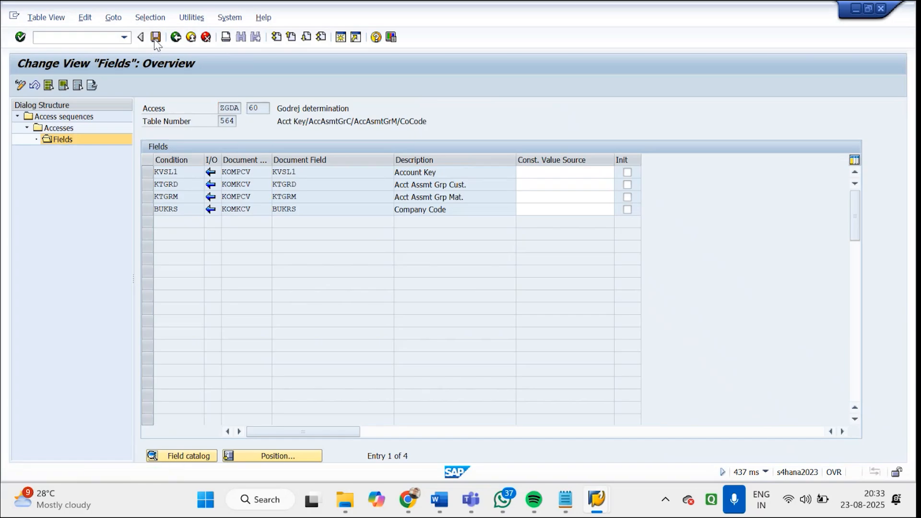
pyautogui.click(176, 39)
pyautogui.click(177, 38)
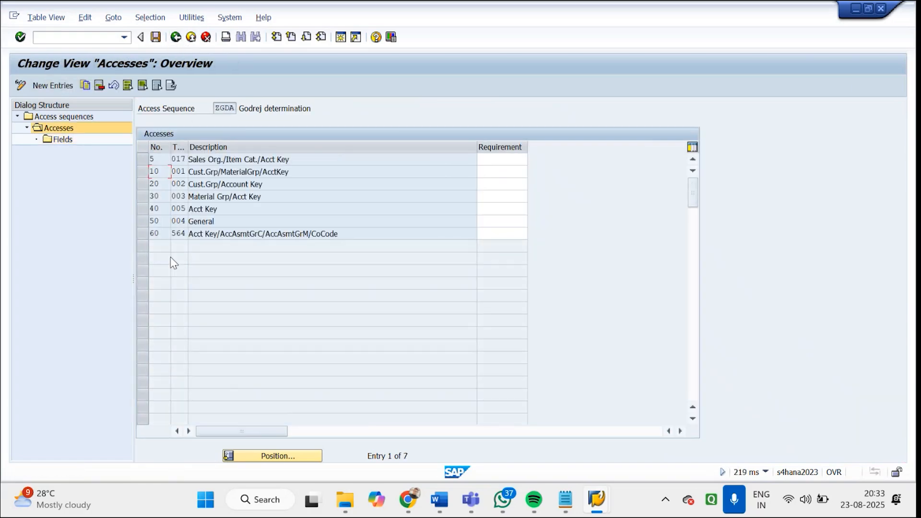
# Exit the accesses of access sequence ZGDA to the activity selection, saving the changes
pyautogui.click(142, 160)
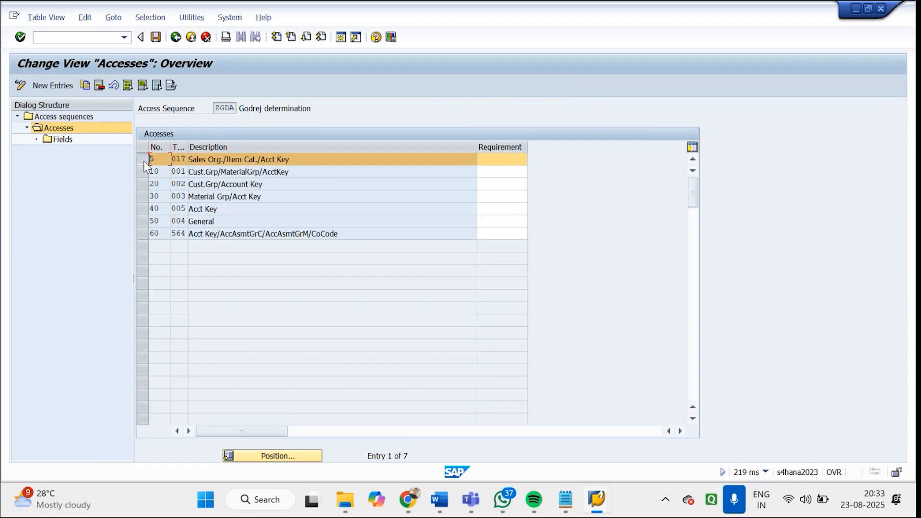
pyautogui.click(144, 159)
pyautogui.click(143, 221)
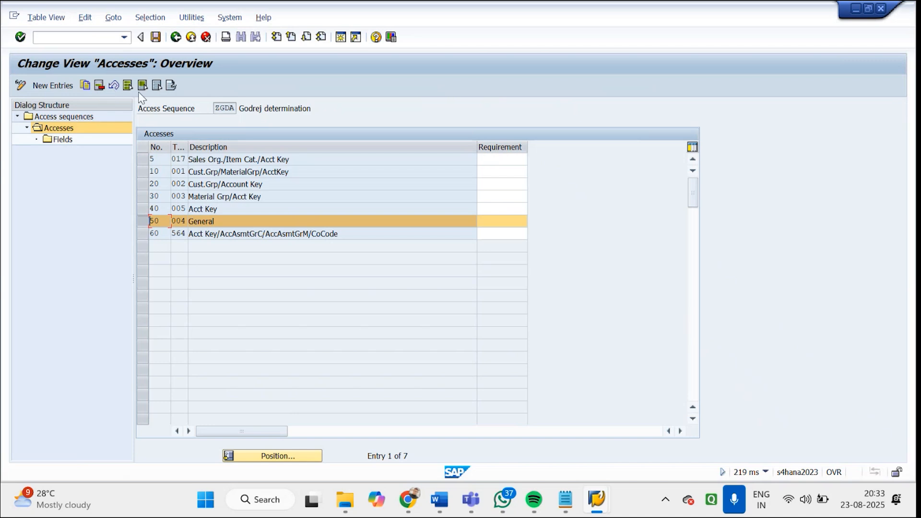
pyautogui.click(156, 39)
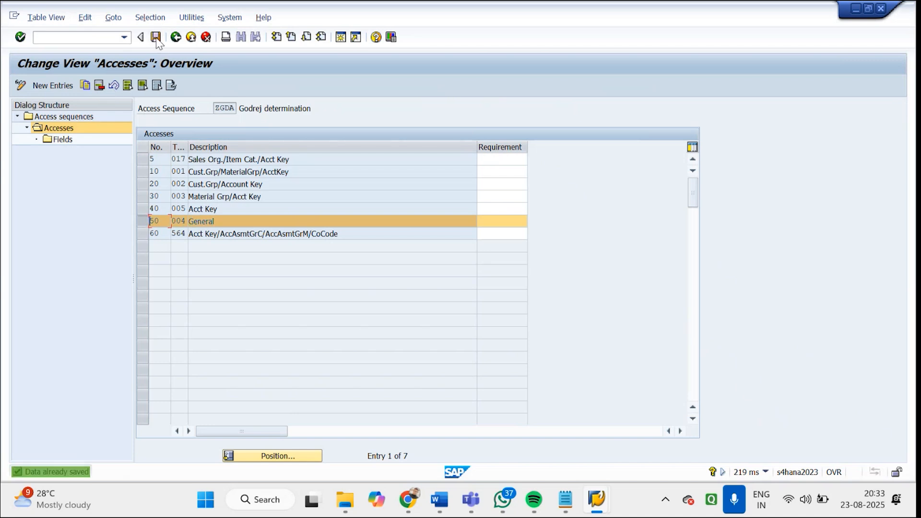
pyautogui.click(176, 38)
pyautogui.click(176, 37)
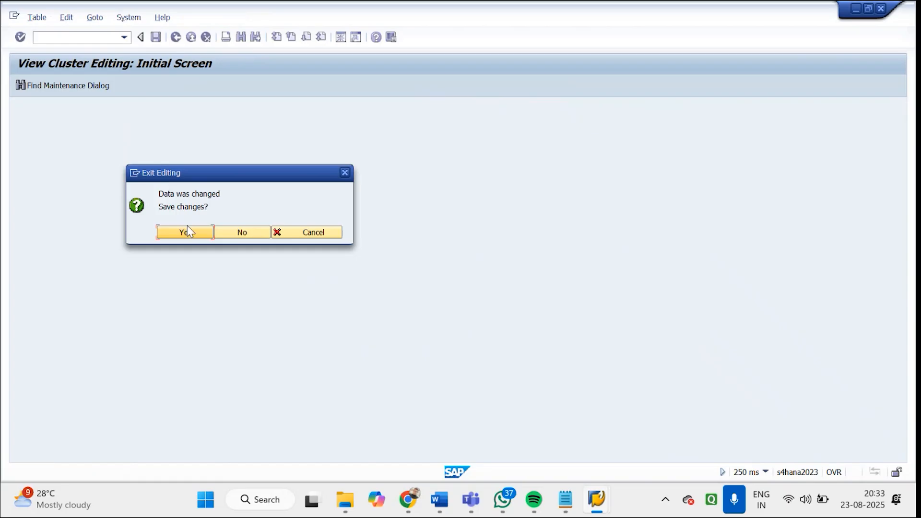
pyautogui.click(187, 233)
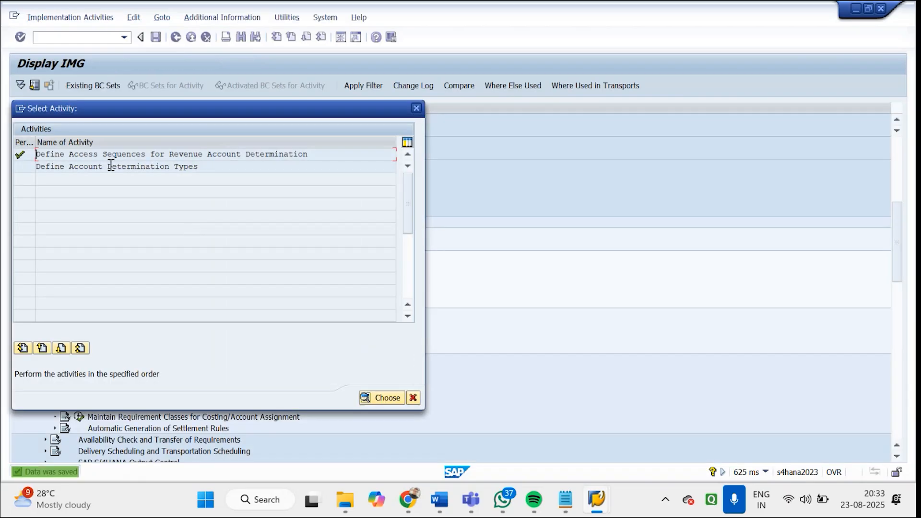
# Open Define Account Determination Types and select condition type KOFI
pyautogui.moveTo(199, 171); pyautogui.dragTo(7, 167)
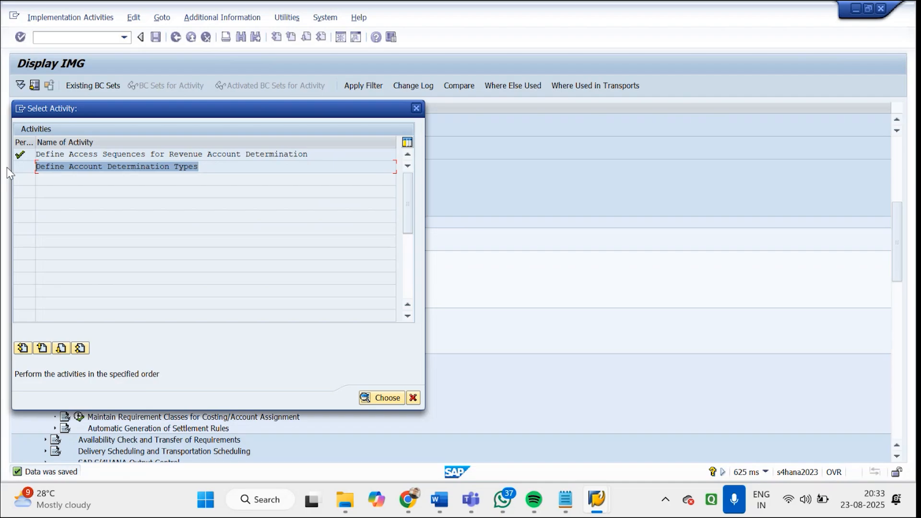
pyautogui.doubleClick(59, 166)
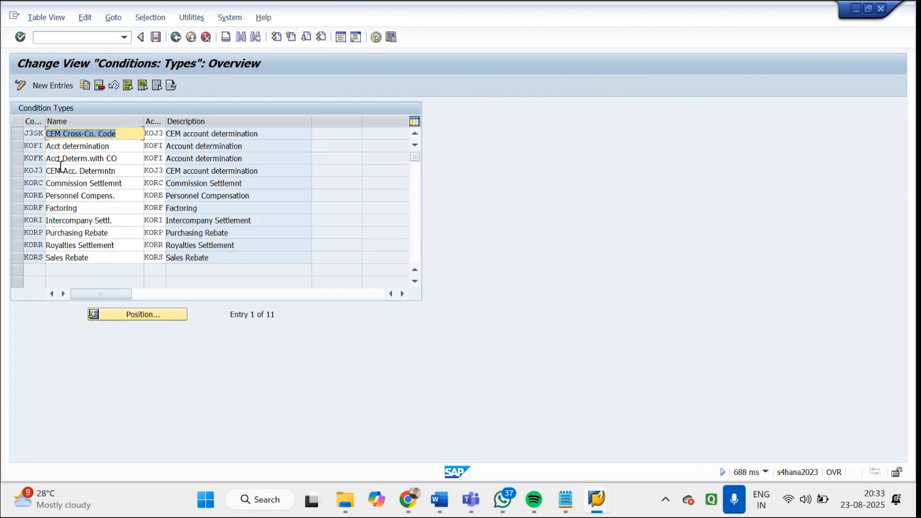
pyautogui.click(16, 147)
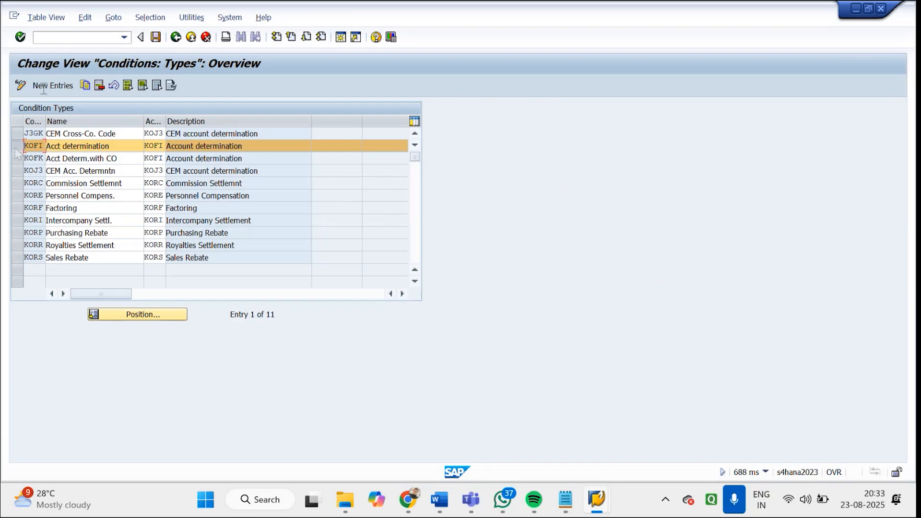
# Create a new account determination condition type GOFI named "Godrej Account det"
pyautogui.click(47, 85)
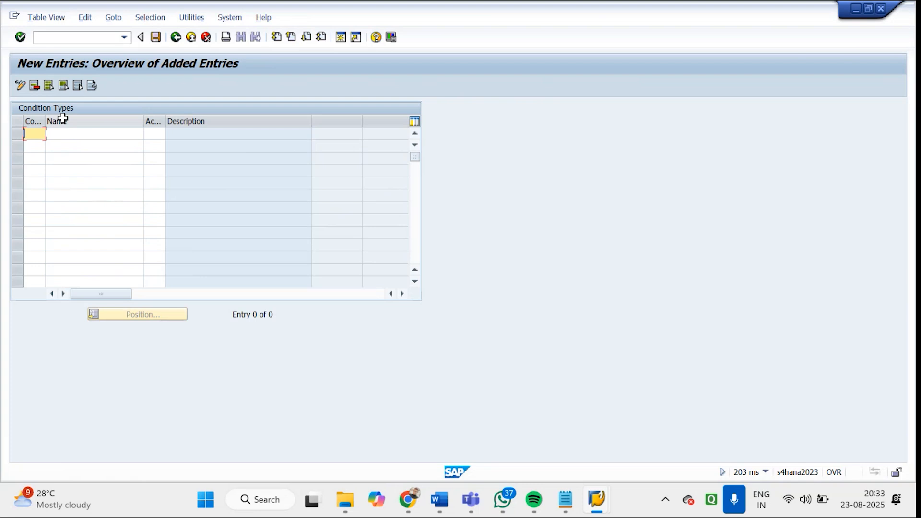
pyautogui.write('gofi')
pyautogui.press('BackSpace')
pyautogui.press('BackSpace')
pyautogui.press('BackSpace')
pyautogui.press('BackSpace')
pyautogui.write('GOFI')
pyautogui.press('Tab')
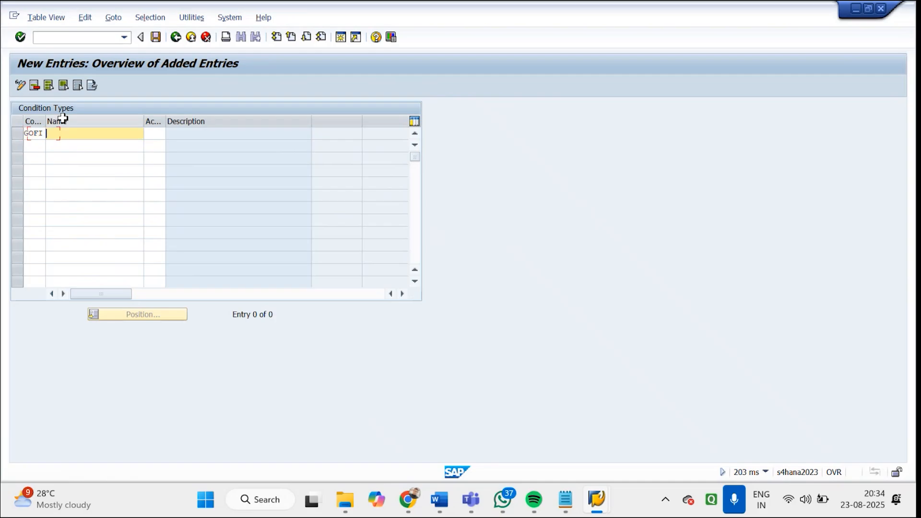
pyautogui.write('Godrej Account det')
pyautogui.press('Tab')
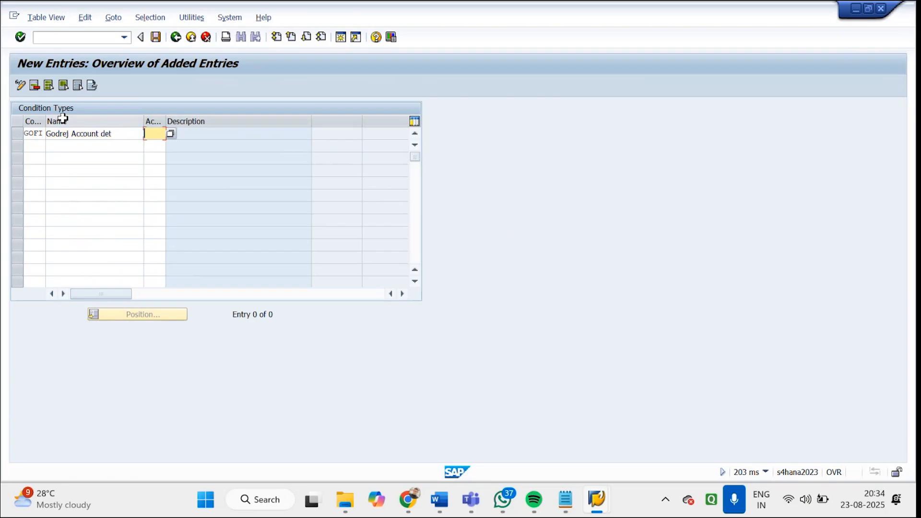
pyautogui.press('Return')
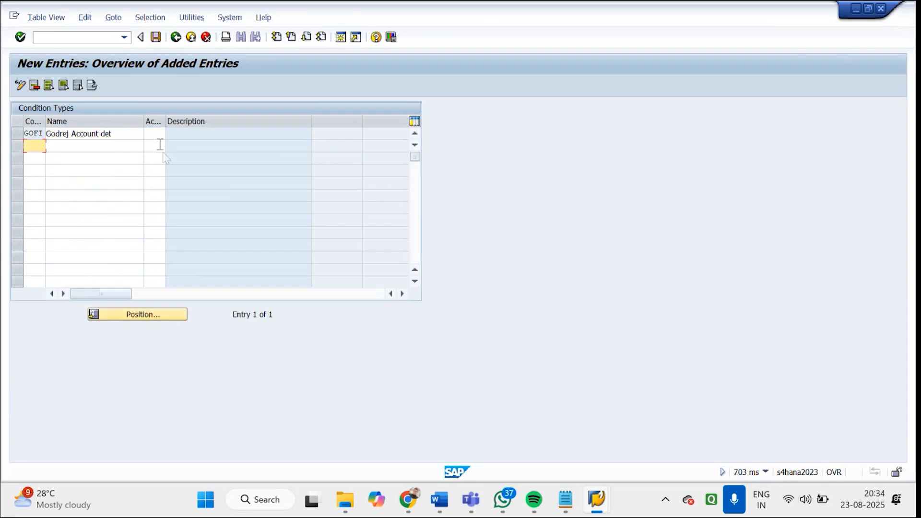
# Assign access sequence ZGDA to condition type GOFI
pyautogui.click(152, 134)
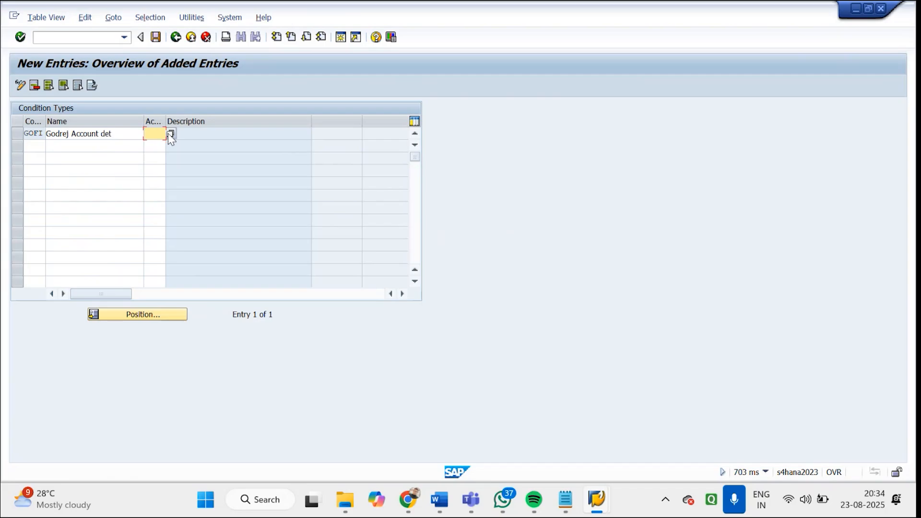
pyautogui.click(170, 134)
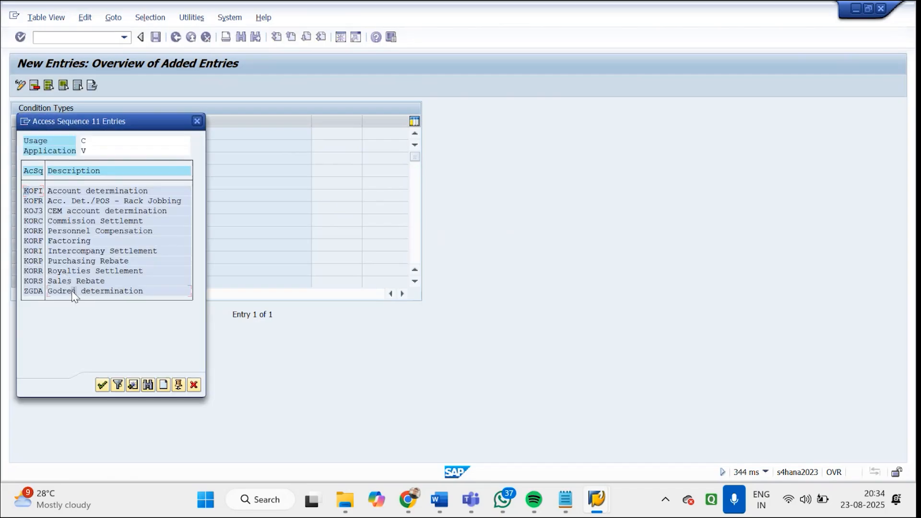
pyautogui.doubleClick(71, 291)
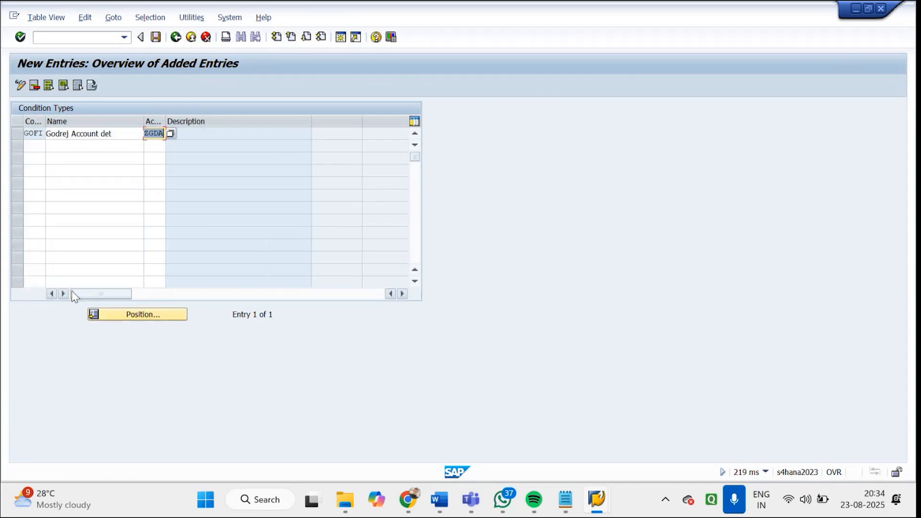
pyautogui.press('Return')
pyautogui.moveTo(253, 134); pyautogui.dragTo(142, 132)
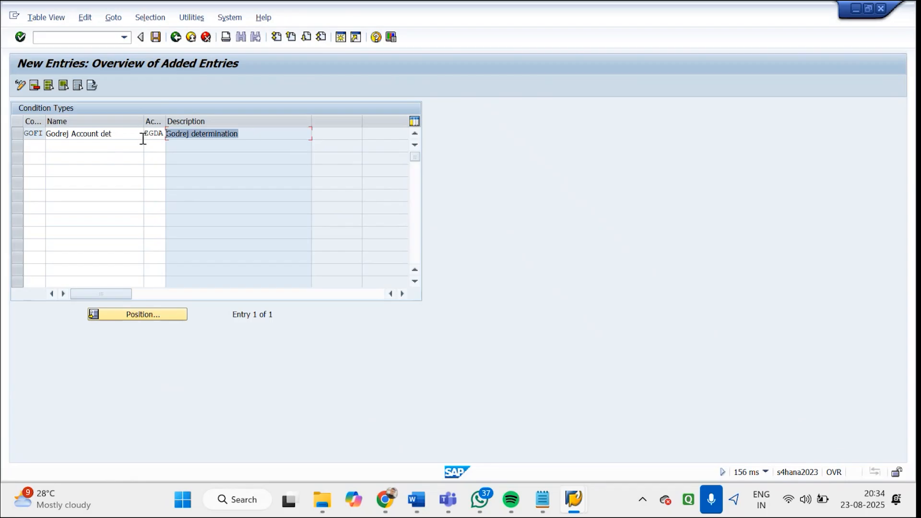
# Save condition type GOFI under the GODREJ customizing request and return to the IMG structure
pyautogui.click(155, 38)
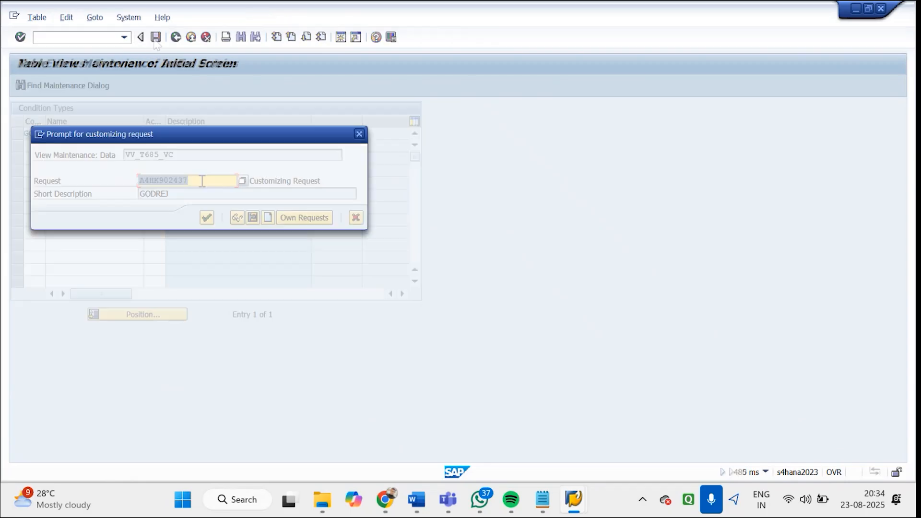
pyautogui.click(205, 215)
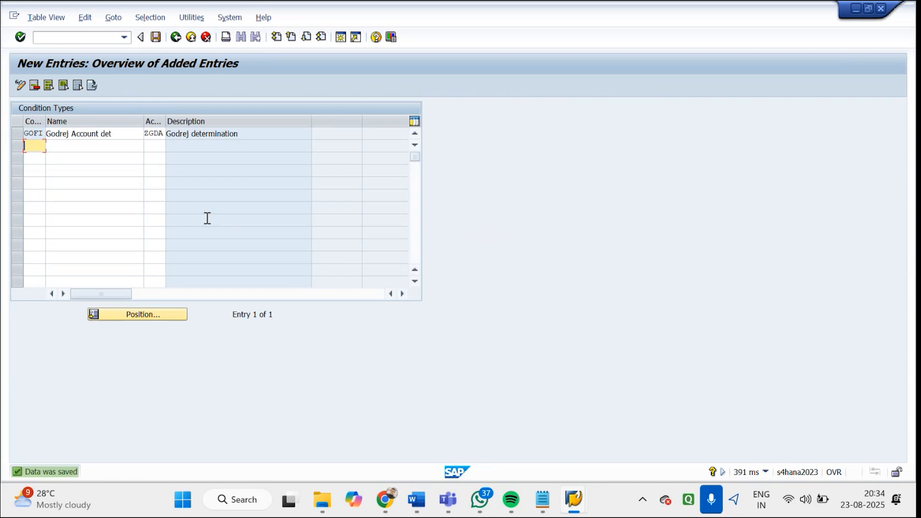
pyautogui.click(176, 38)
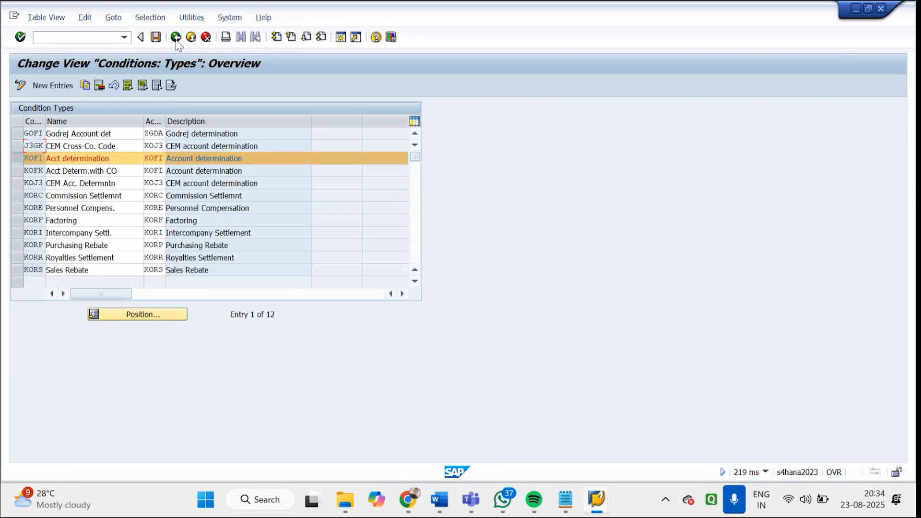
pyautogui.click(176, 37)
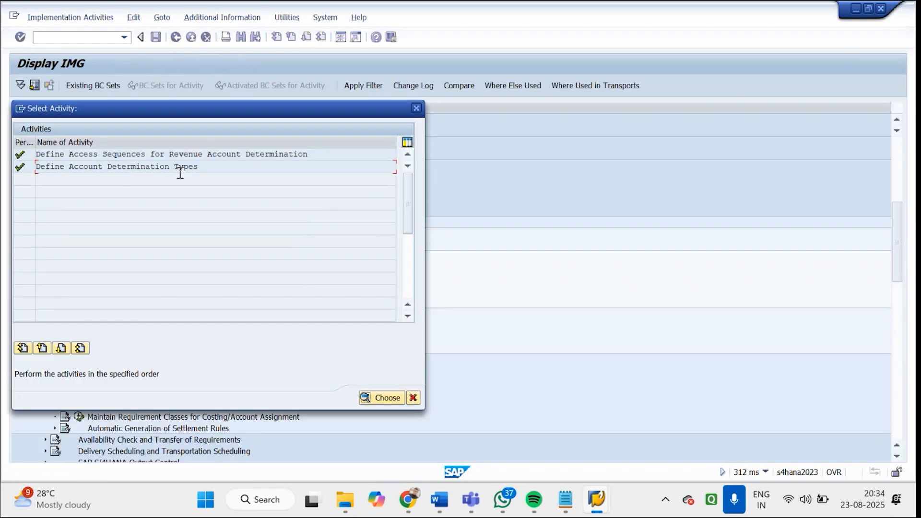
pyautogui.click(416, 108)
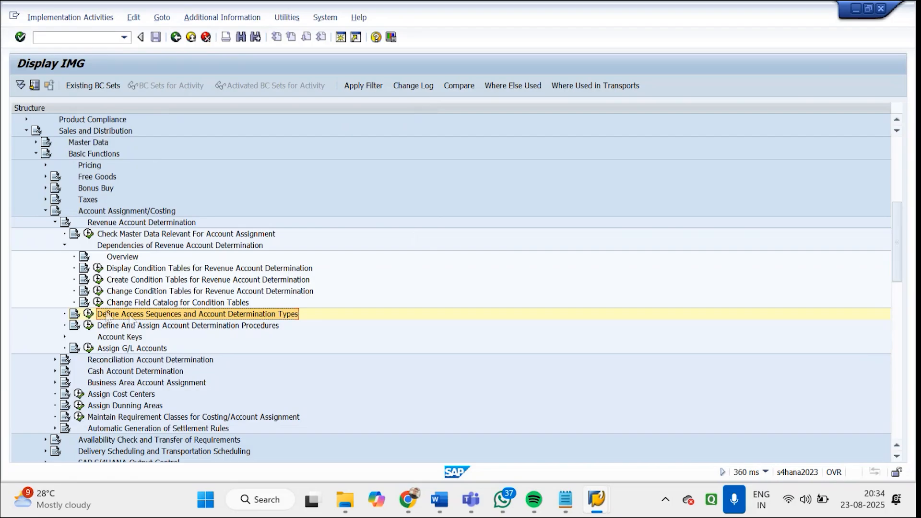
# Open Define account determination procedure, look at procedure KOFI00 in the list, and return to the activity selection
pyautogui.press('Down')
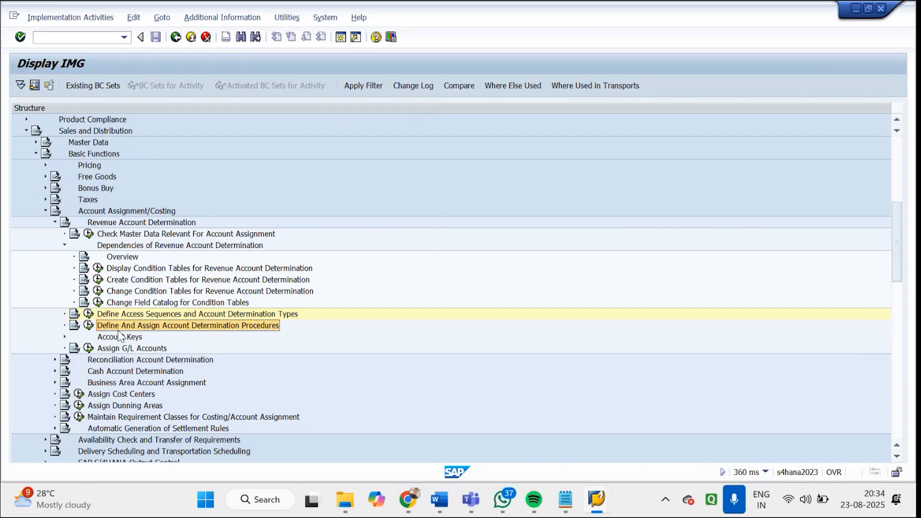
pyautogui.click(88, 326)
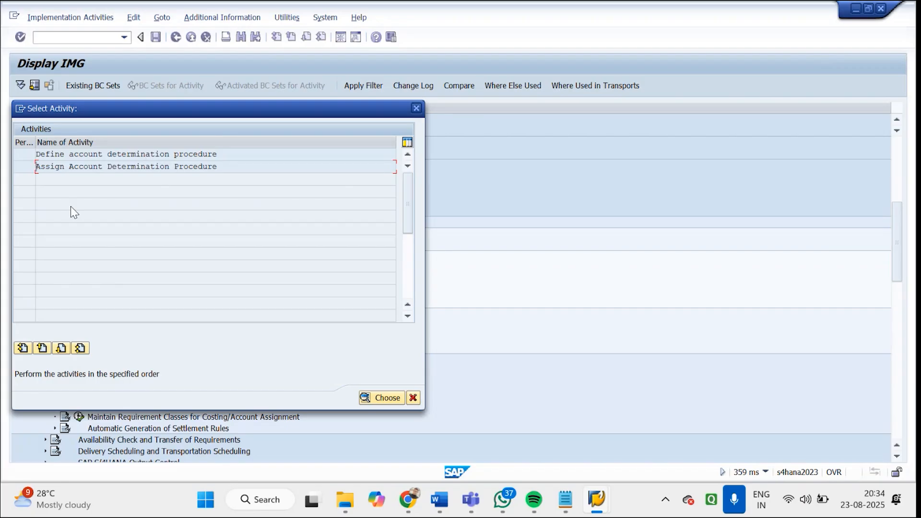
pyautogui.click(24, 153)
pyautogui.doubleClick(68, 154)
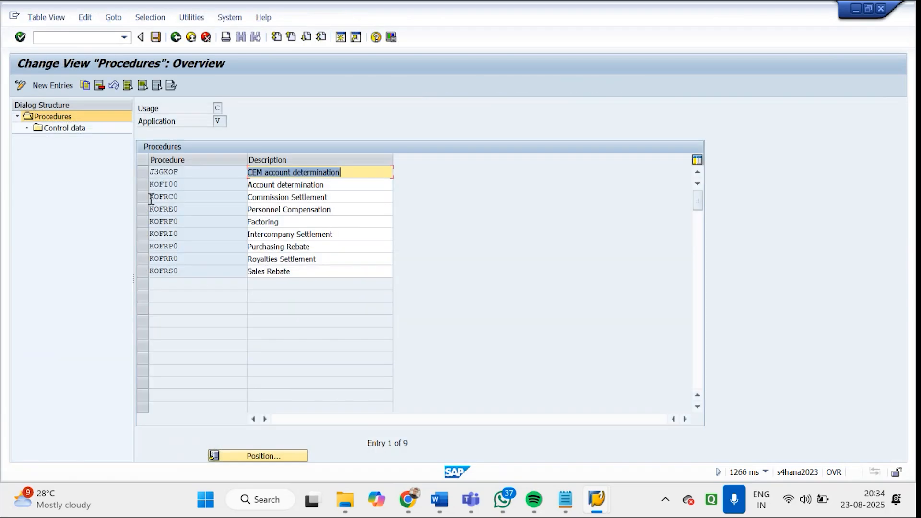
pyautogui.click(149, 187)
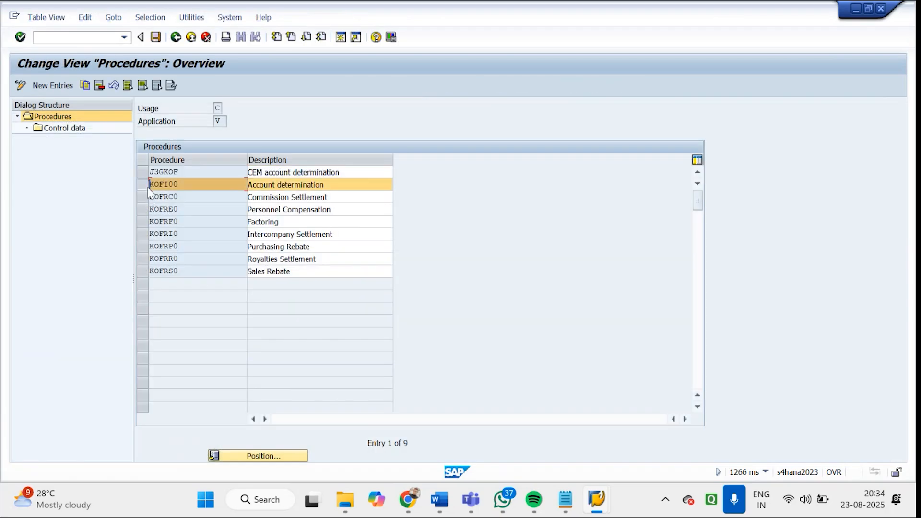
pyautogui.click(175, 38)
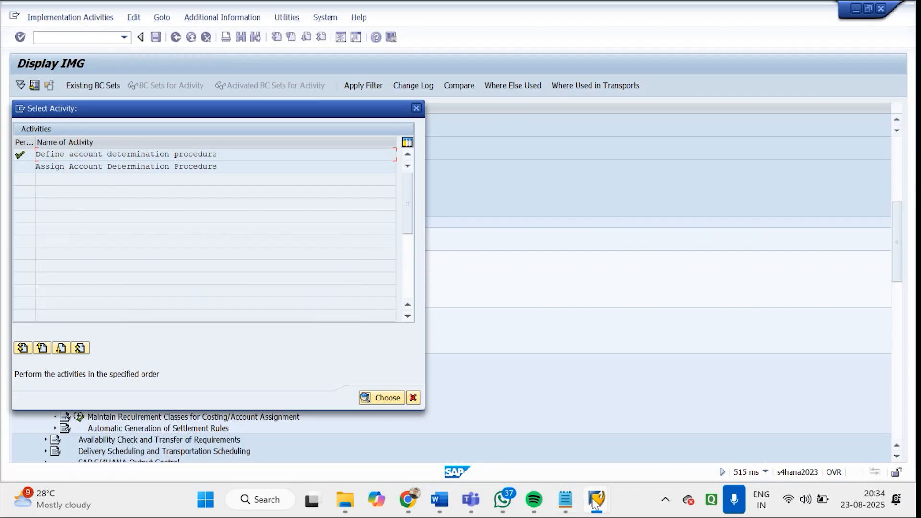
# Switch to the Change Organization session and leave it with /n for the SAP Easy Access screen
pyautogui.moveTo(595, 503)
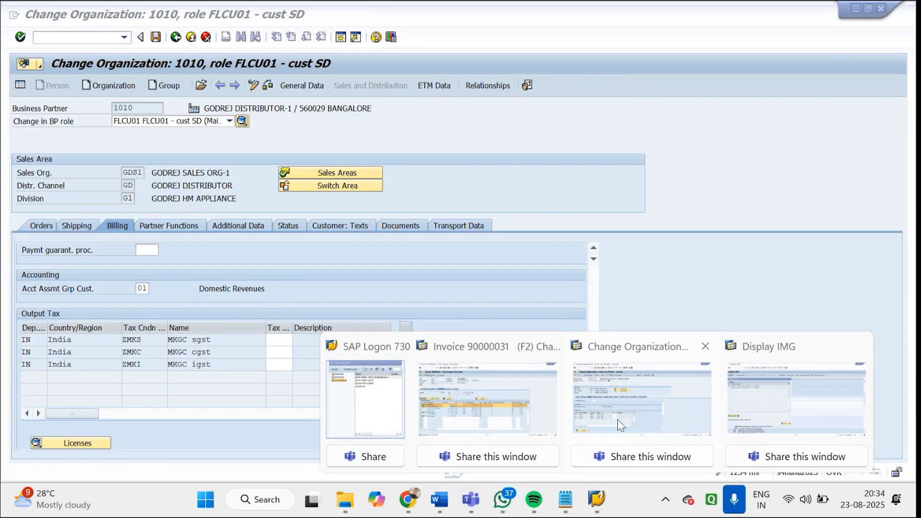
pyautogui.click(618, 419)
pyautogui.write('/n')
pyautogui.press('Return')
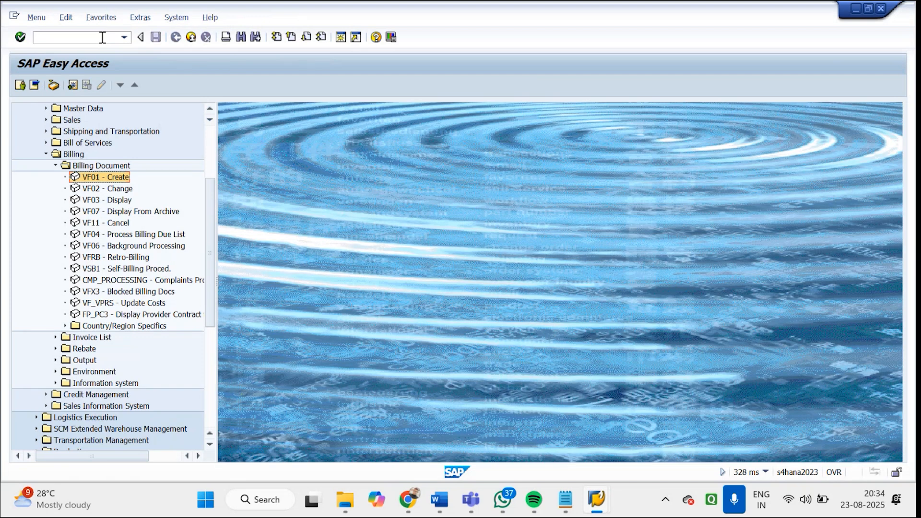
# Start transaction VOFA and position the billing types list on ZGF2
pyautogui.click(103, 37)
pyautogui.write('VOFA')
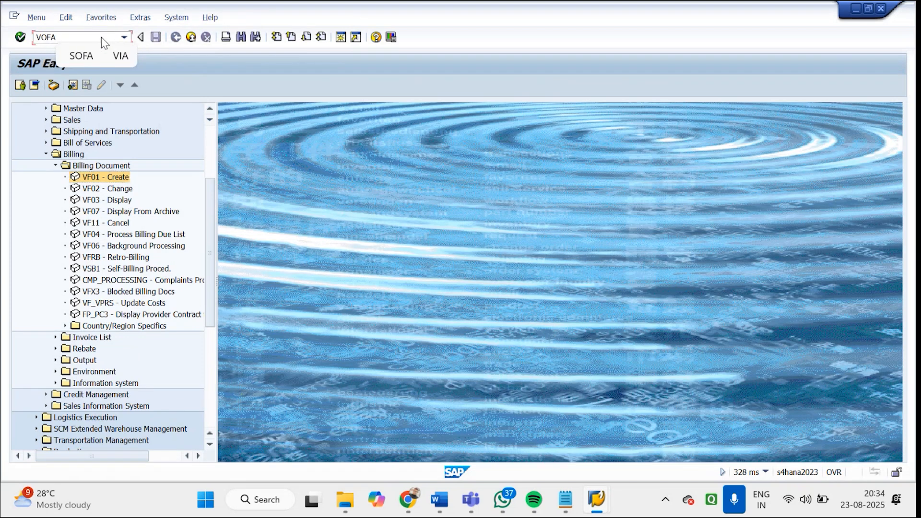
pyautogui.press('Return')
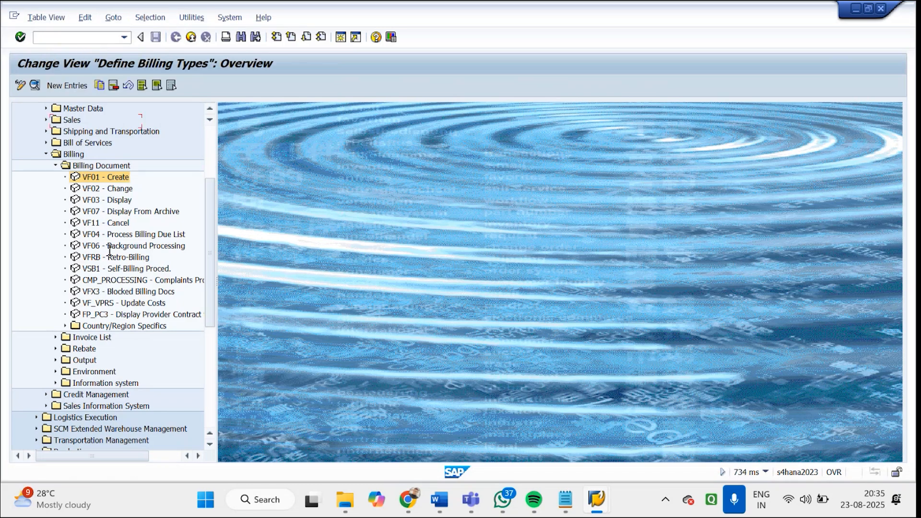
pyautogui.click(117, 366)
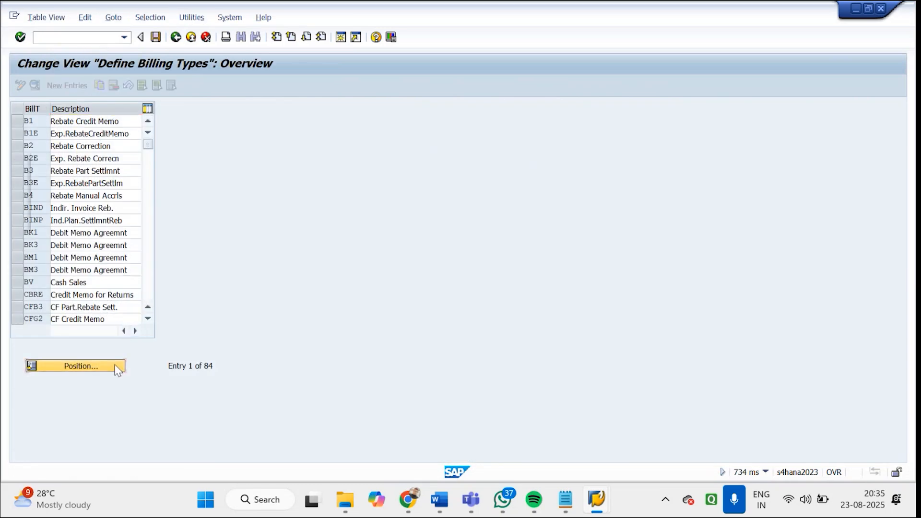
pyautogui.write('ZGF2')
pyautogui.press('Return')
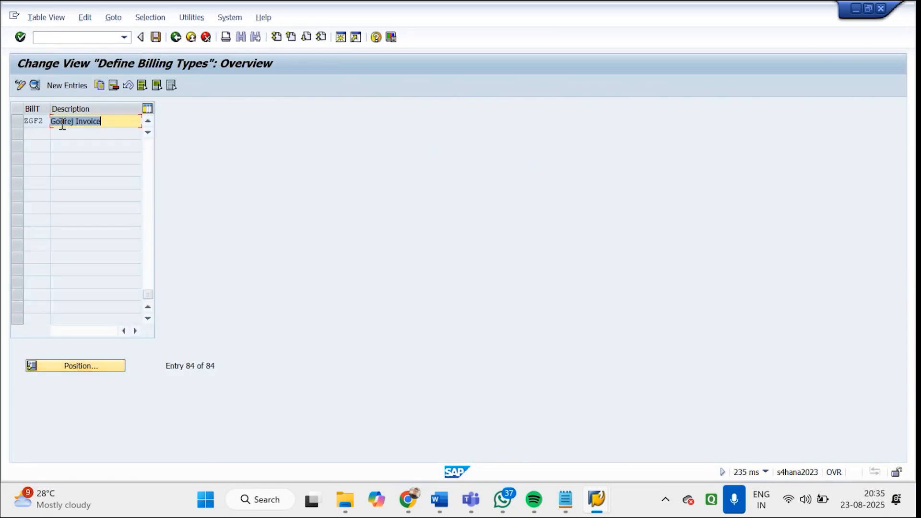
# Open the details of billing type ZGF2 and check its G/L account determination procedure under Account Assignment/Pricing
pyautogui.click(62, 124)
pyautogui.doubleClick(62, 123)
pyautogui.moveTo(900, 217); pyautogui.dragTo(899, 323)
pyautogui.moveTo(117, 267); pyautogui.dragTo(150, 267)
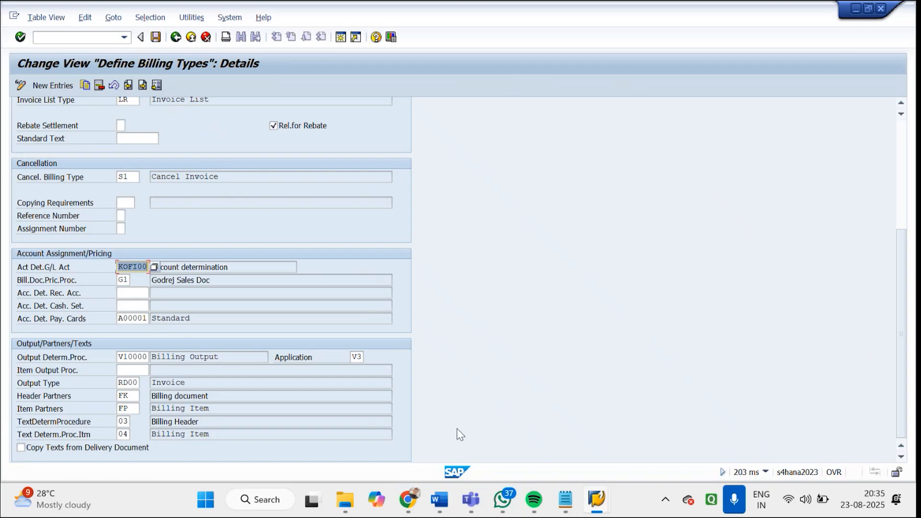
# Switch to the Display IMG session, open Define account determination procedure and select procedure KOFI00
pyautogui.moveTo(598, 509)
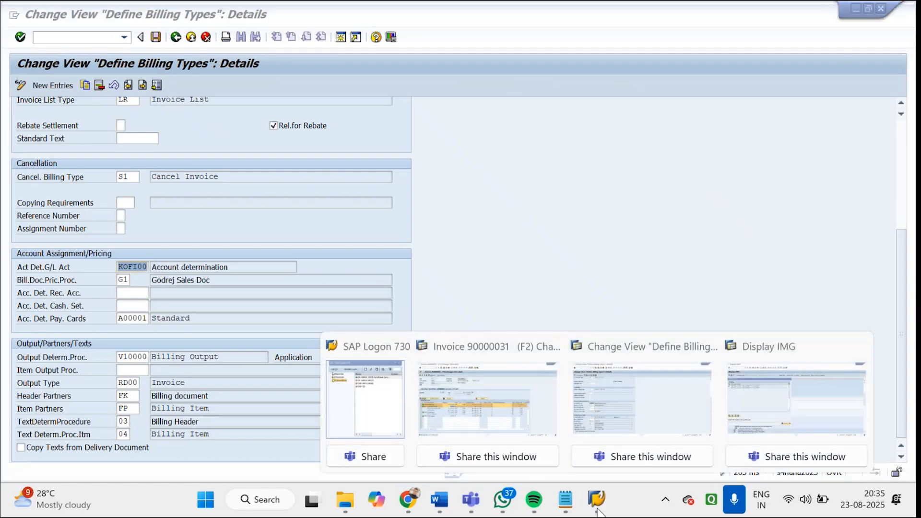
pyautogui.click(749, 395)
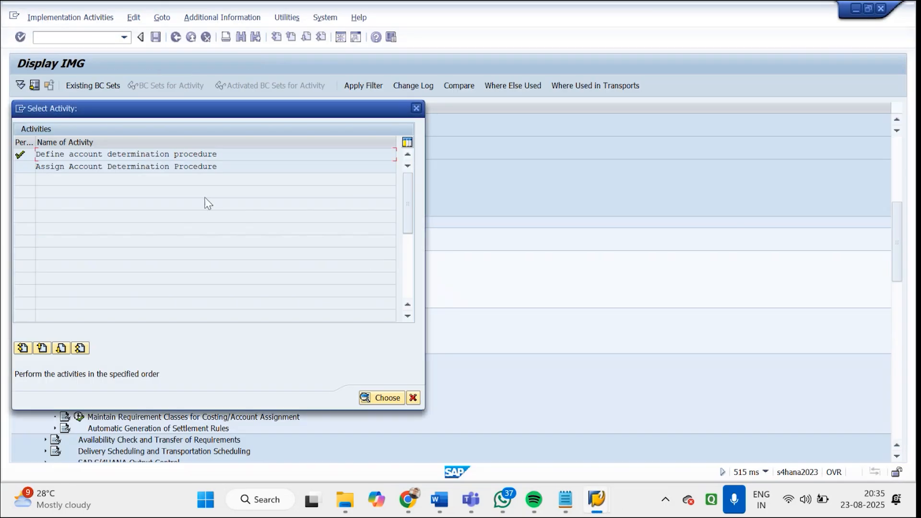
pyautogui.doubleClick(184, 155)
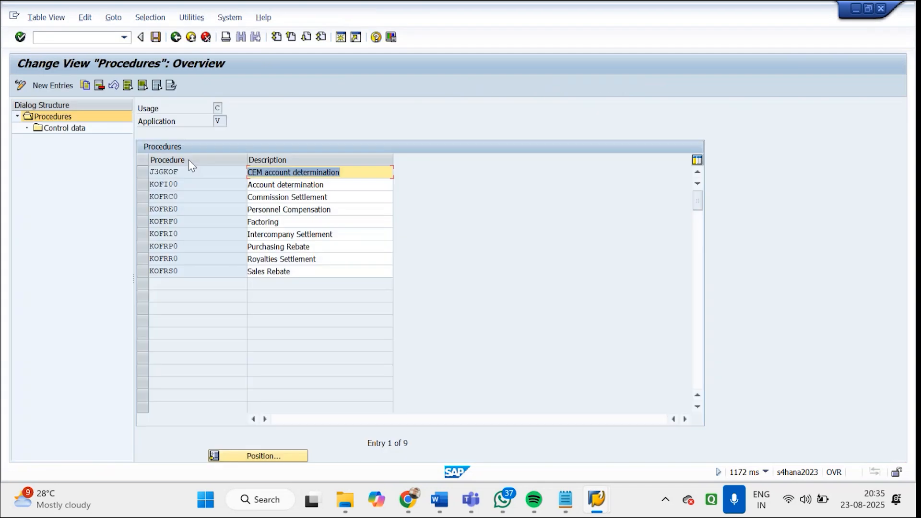
pyautogui.click(144, 186)
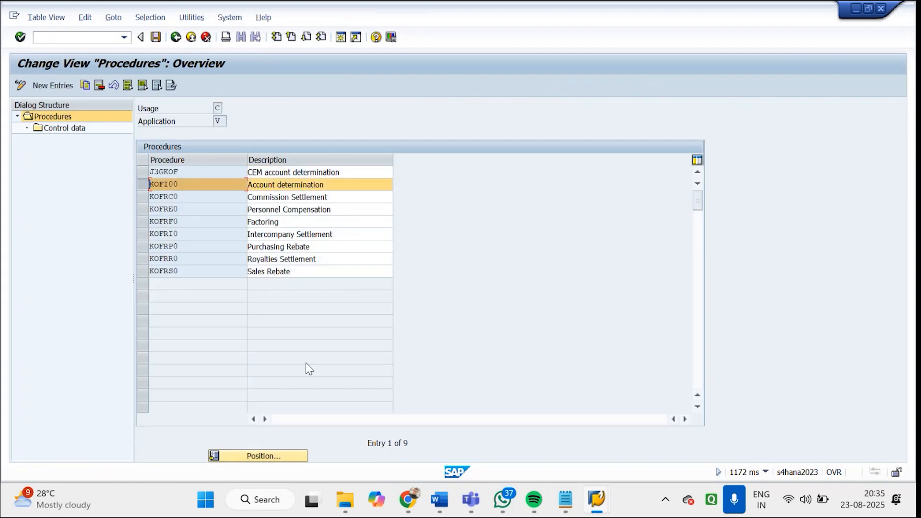
# Leave the billing types session for the SAP Easy Access screen and switch back to the Procedures overview
pyautogui.moveTo(610, 502)
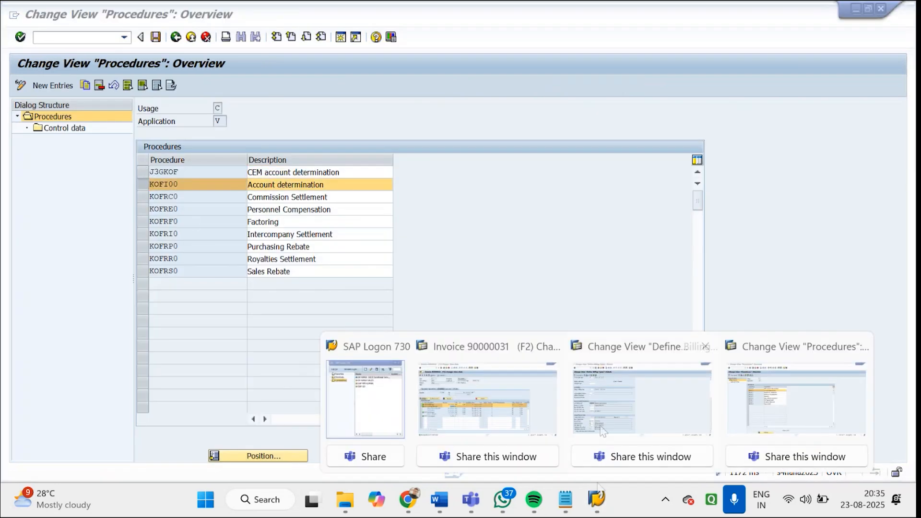
pyautogui.click(600, 424)
pyautogui.click(180, 37)
pyautogui.click(175, 36)
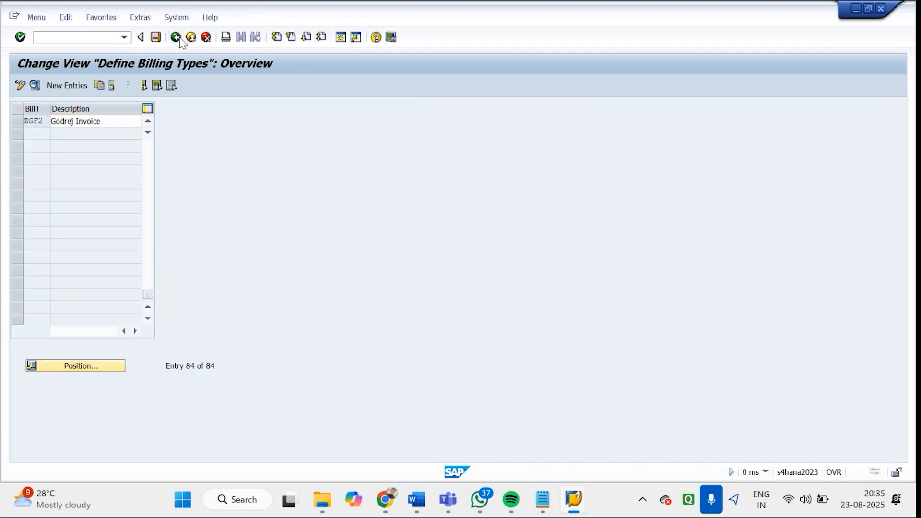
pyautogui.moveTo(574, 502)
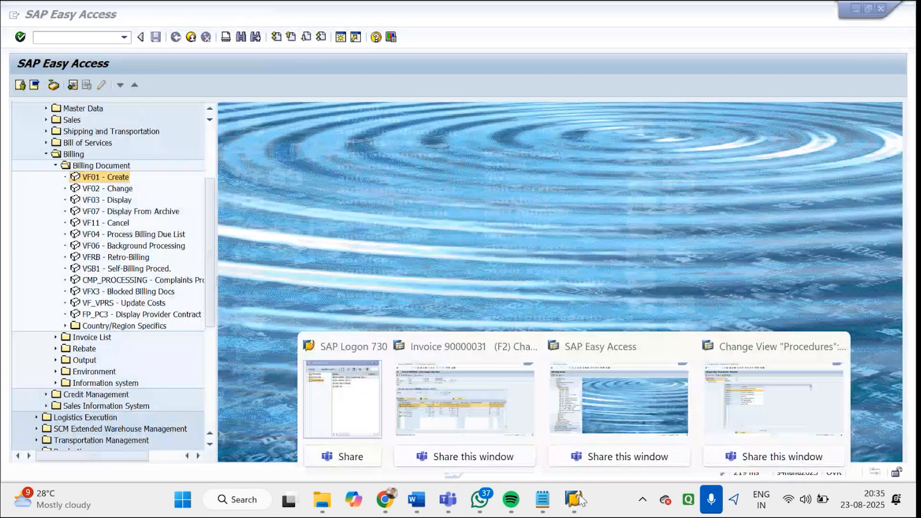
pyautogui.click(727, 421)
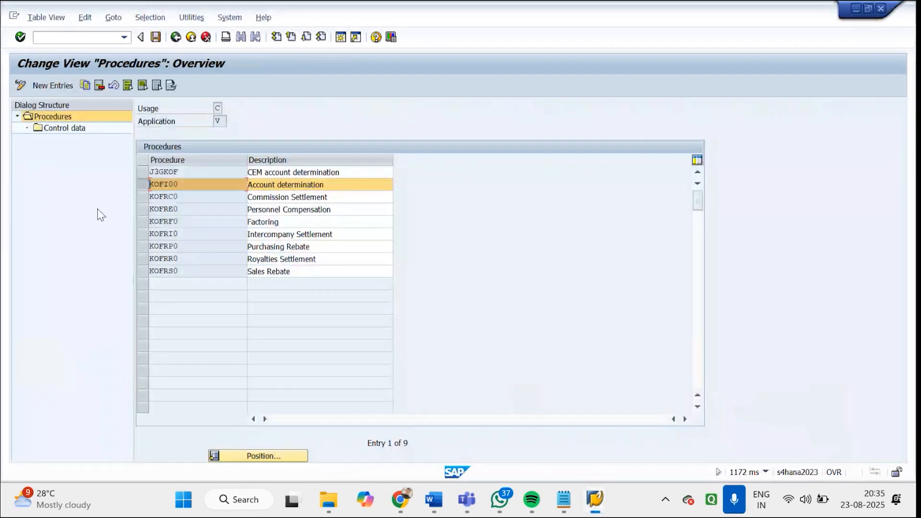
# Copy procedure KOFI00 as GODREJ with all its dependent entries
pyautogui.click(86, 86)
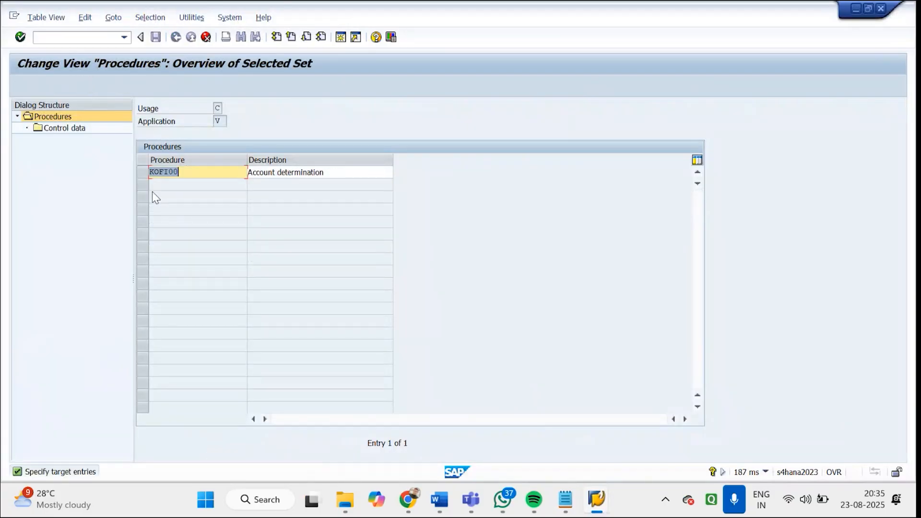
pyautogui.write('GODREJ')
pyautogui.press('Return')
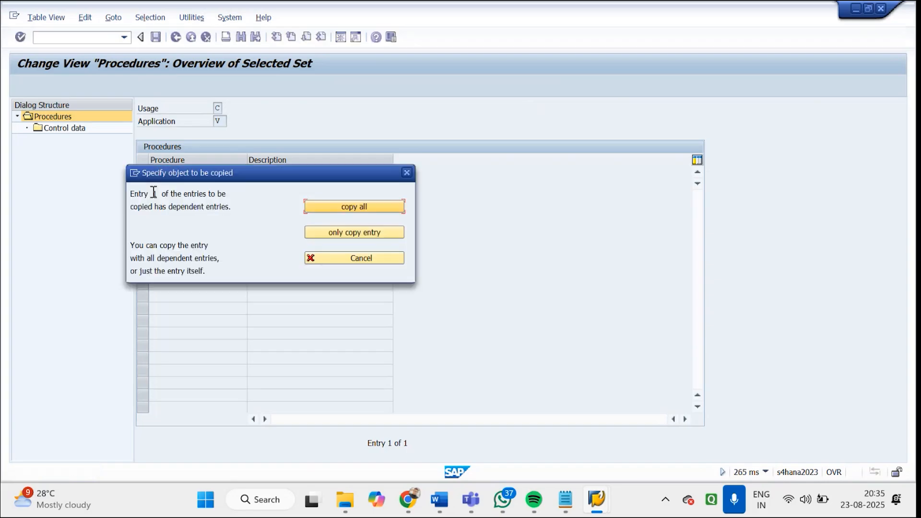
pyautogui.click(316, 208)
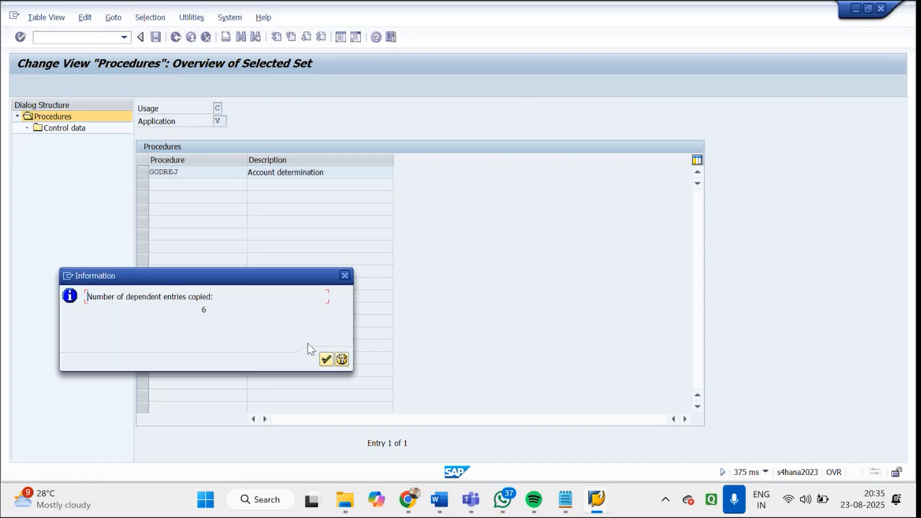
pyautogui.click(326, 359)
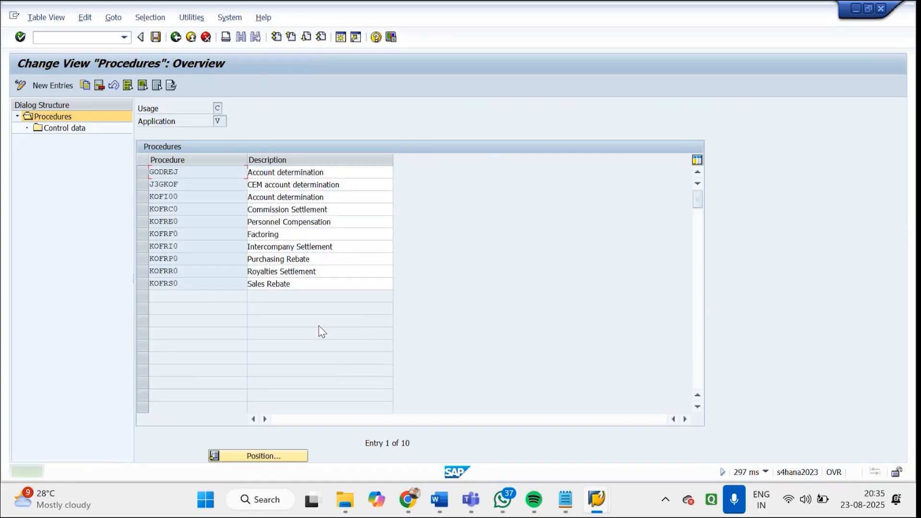
# Change the description of procedure GODREJ to "Godrej determination" and save it under the customizing request
pyautogui.click(250, 172)
pyautogui.write('Godre')
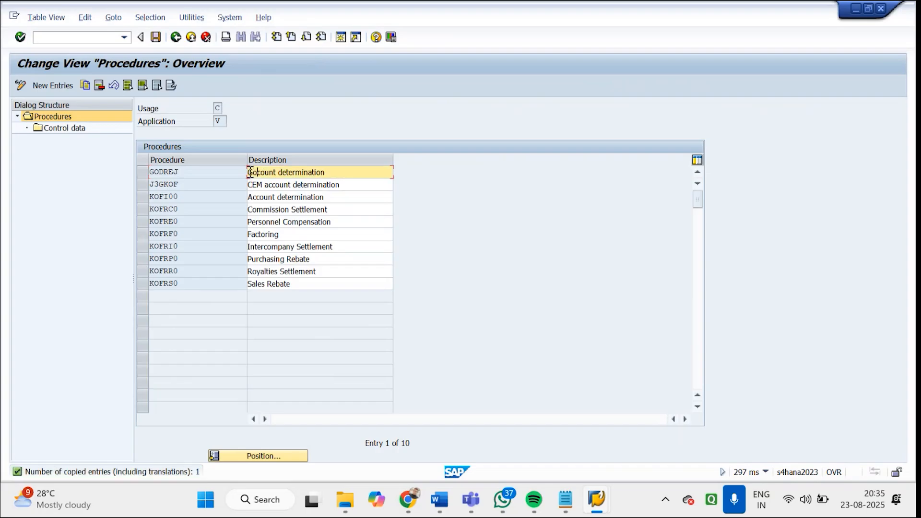
pyautogui.write('j')
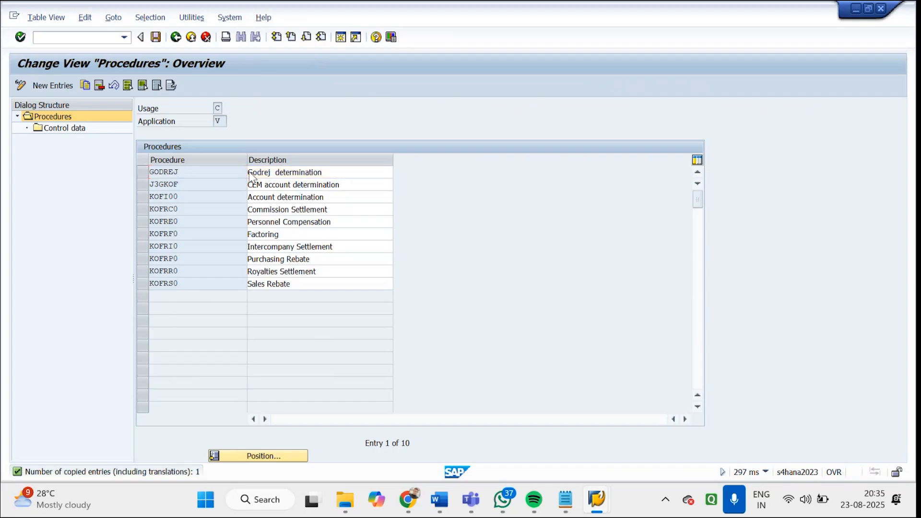
pyautogui.press('Return')
pyautogui.click(156, 37)
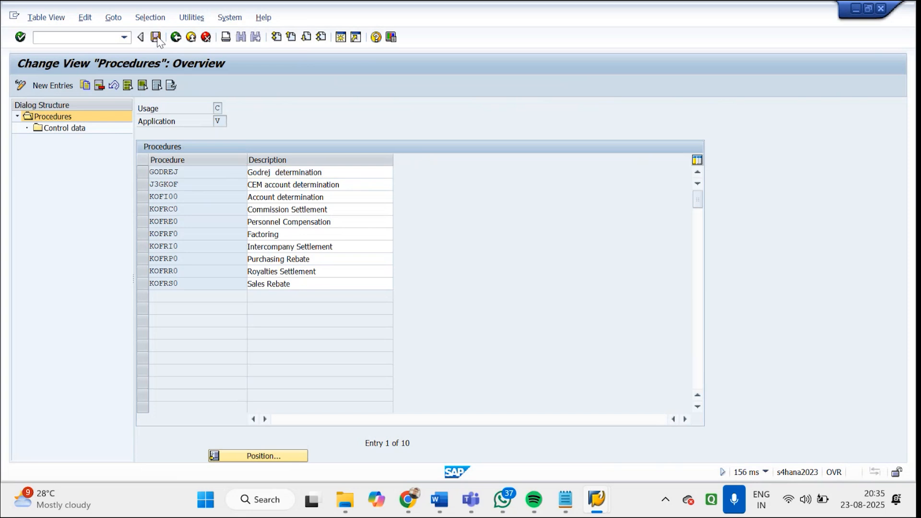
pyautogui.click(207, 218)
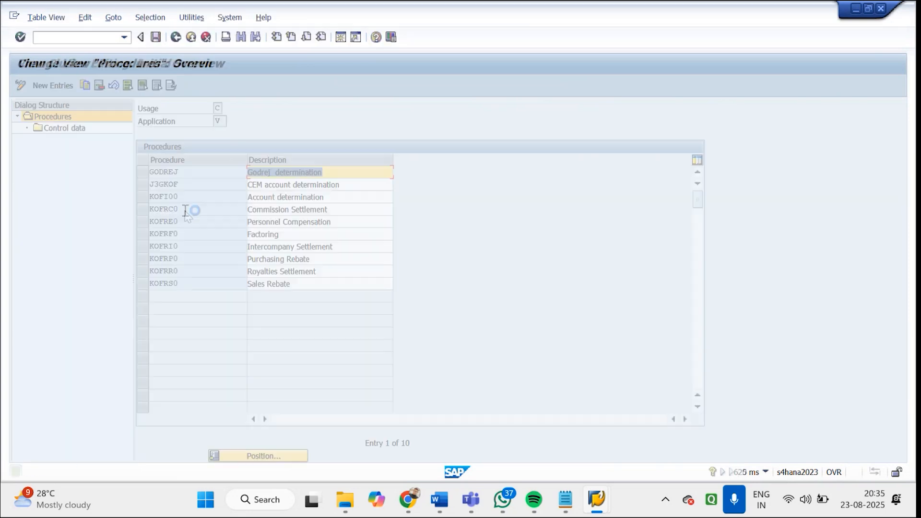
# Open the control data of procedure GODREJ and set the condition type of step 10, counter 1 to GOFI
pyautogui.click(146, 173)
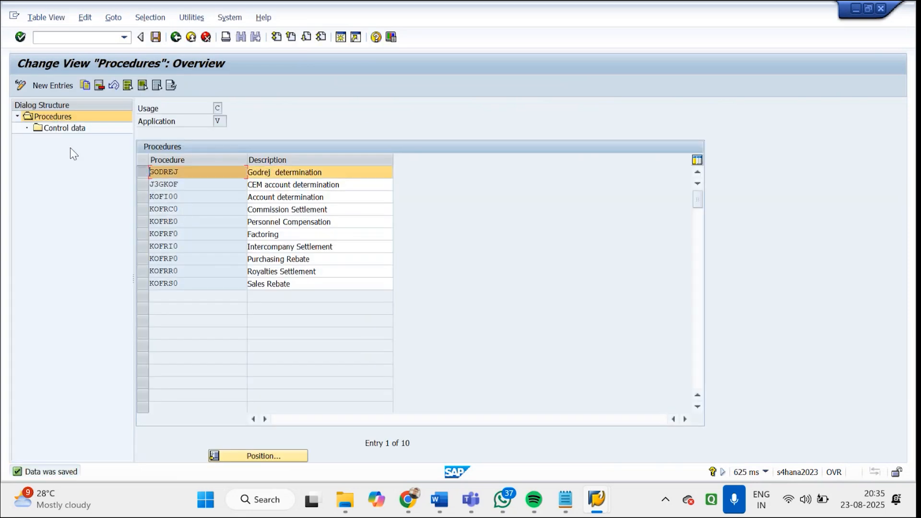
pyautogui.click(60, 130)
pyautogui.doubleClick(59, 130)
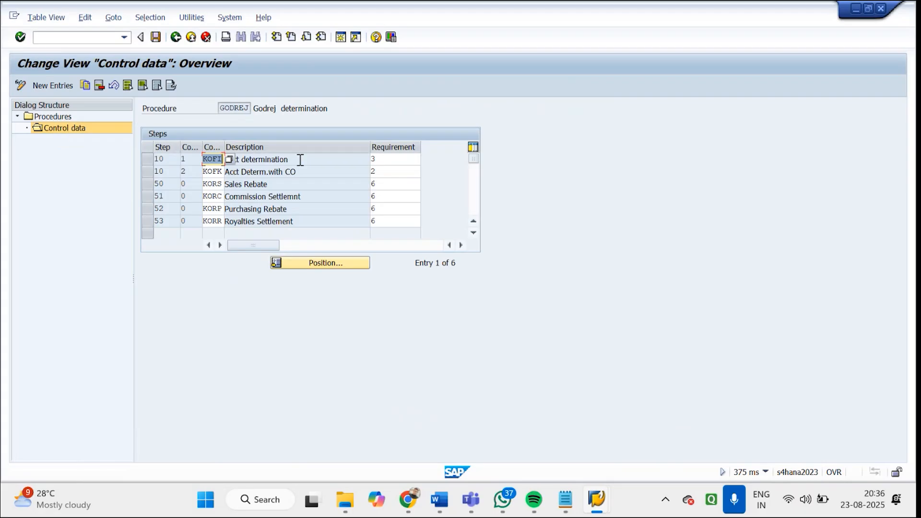
pyautogui.click(229, 159)
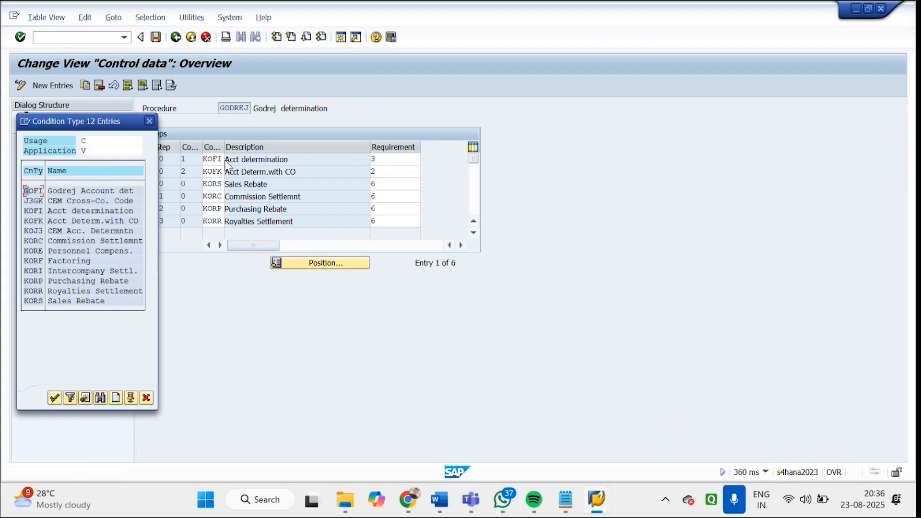
pyautogui.doubleClick(34, 191)
pyautogui.press('Return')
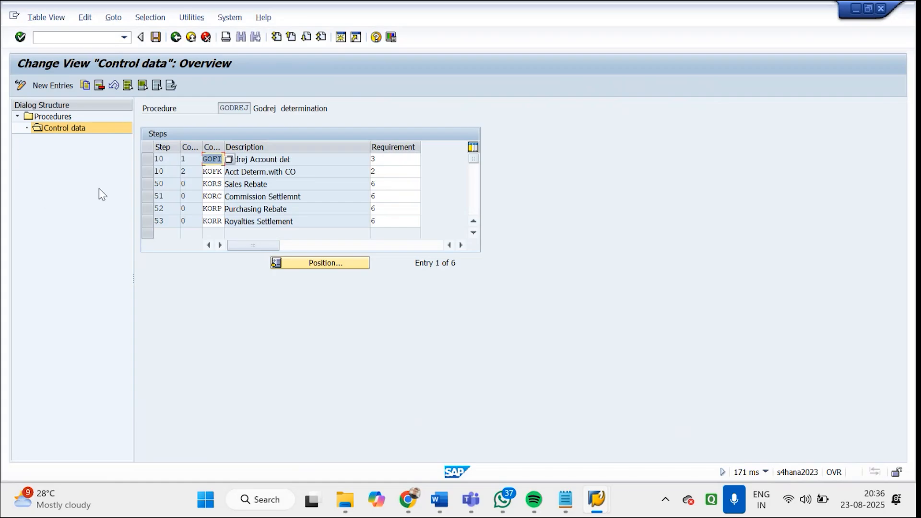
# Examine the GOFI and KOFK condition type rows of step 10 in the GODREJ control data
pyautogui.click(148, 159)
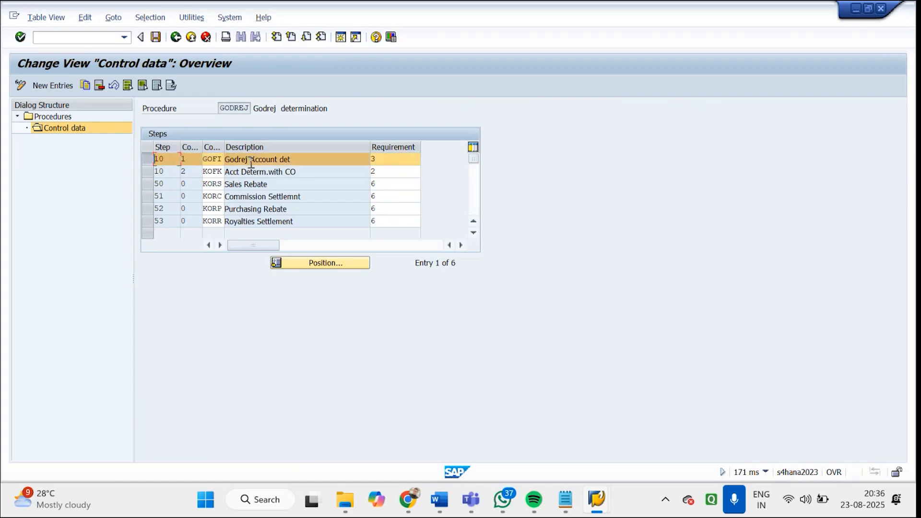
pyautogui.moveTo(300, 161); pyautogui.dragTo(210, 159)
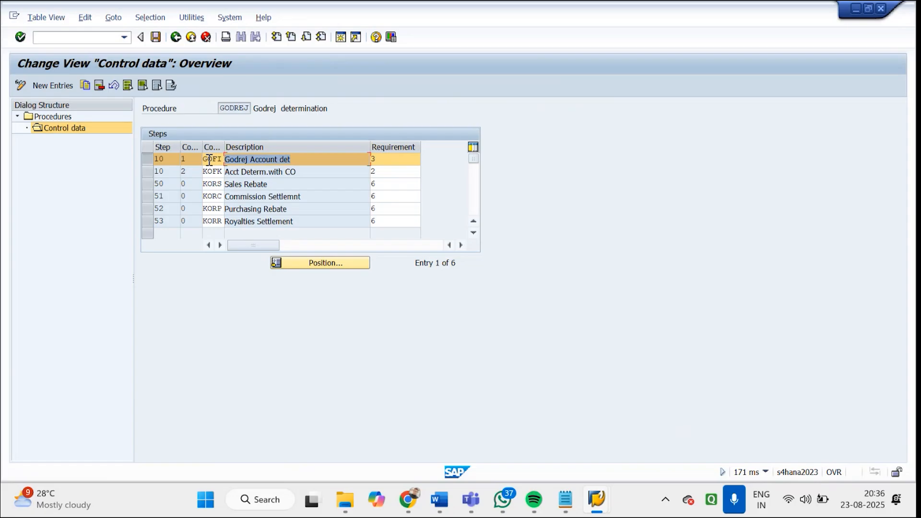
pyautogui.click(147, 170)
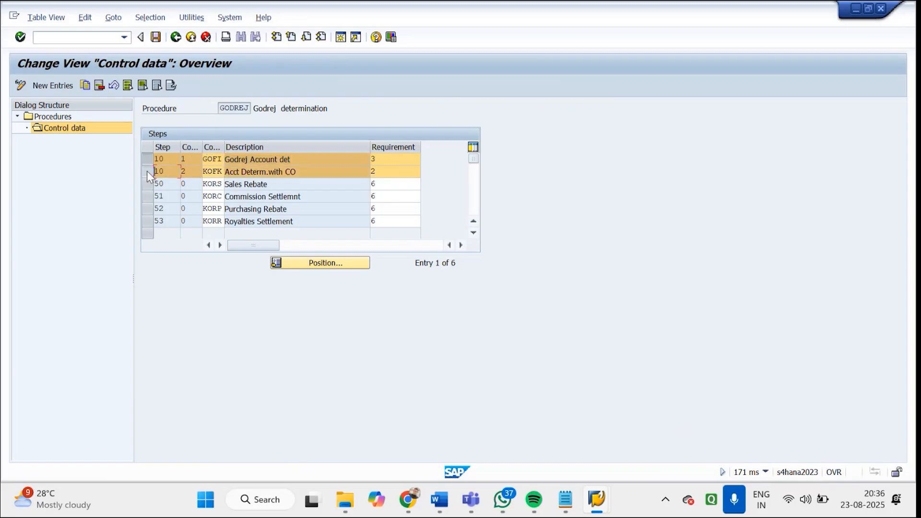
pyautogui.click(149, 159)
pyautogui.click(230, 172)
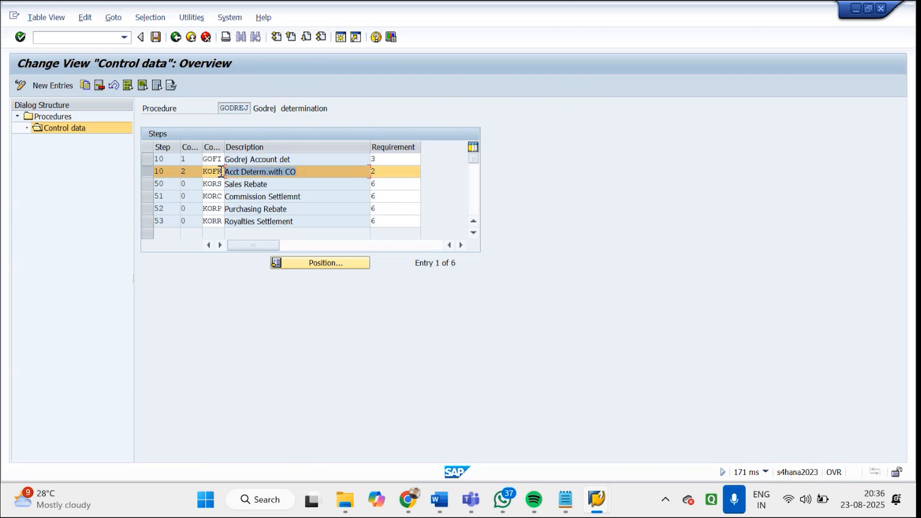
pyautogui.click(150, 169)
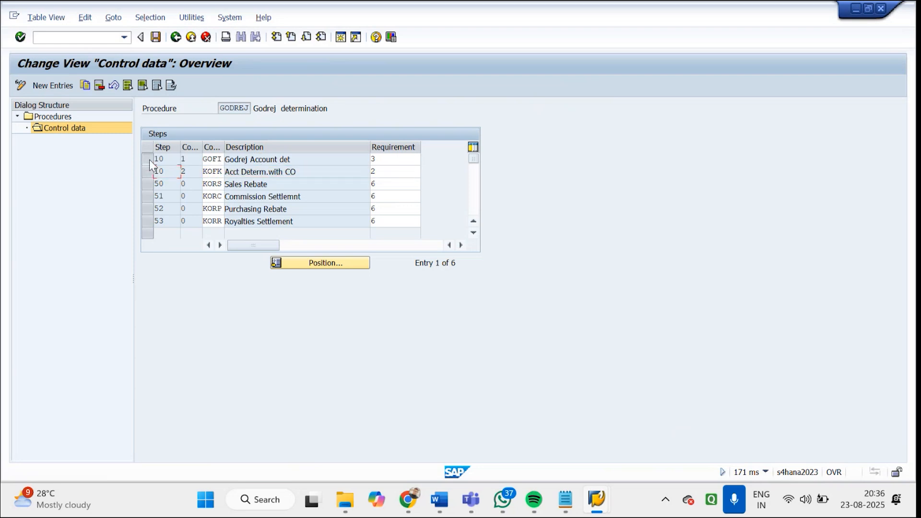
pyautogui.click(149, 160)
pyautogui.doubleClick(208, 160)
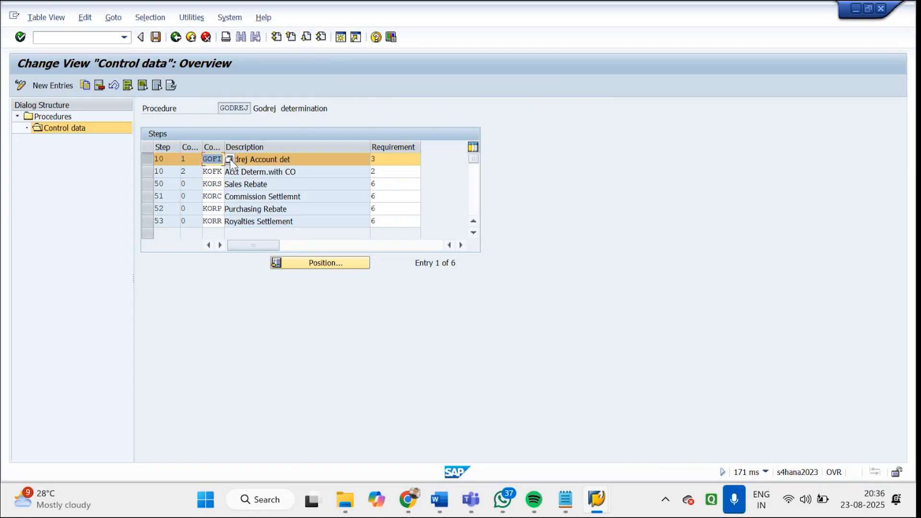
pyautogui.doubleClick(229, 108)
# Save the GODREJ control data and return to the activity selection, marking Assign Account Determination Procedure
pyautogui.click(158, 37)
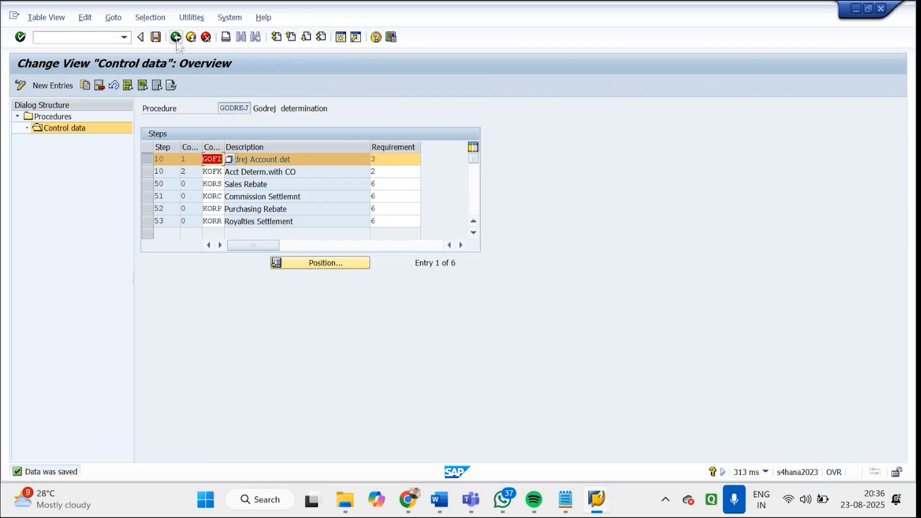
pyautogui.click(176, 38)
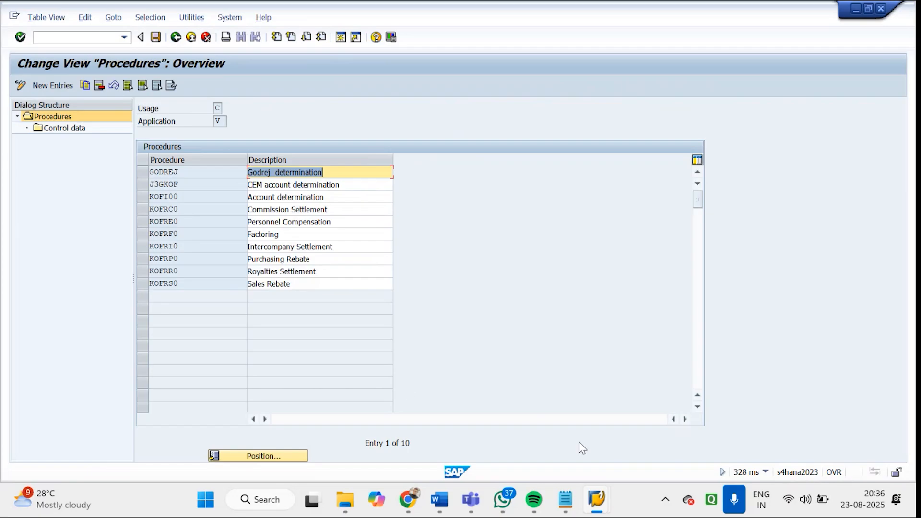
pyautogui.moveTo(596, 501)
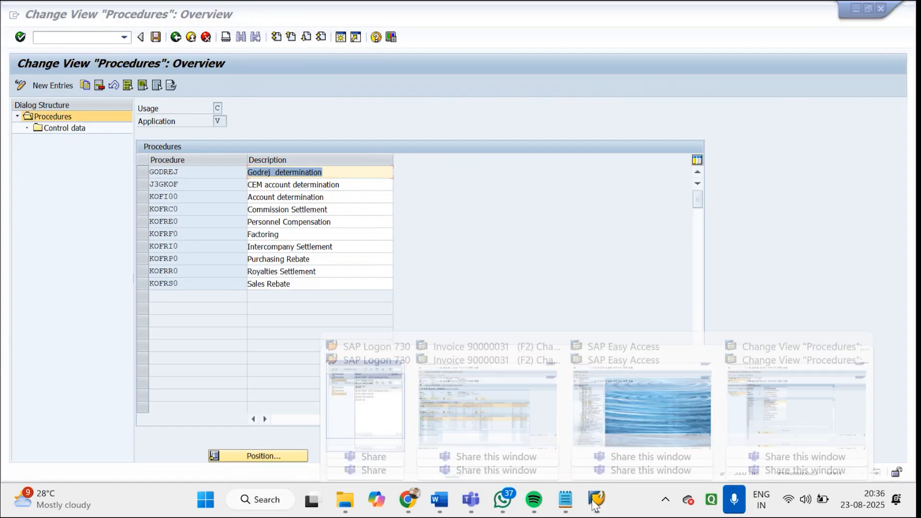
pyautogui.click(753, 398)
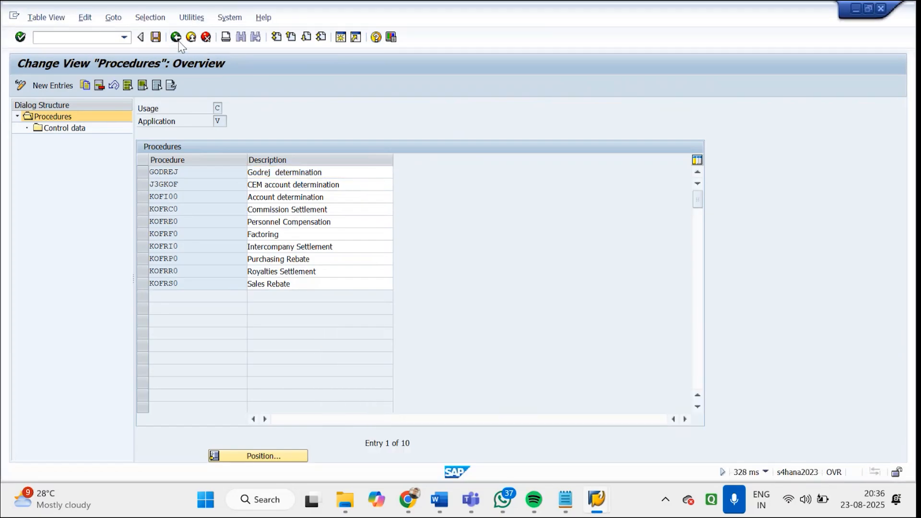
pyautogui.click(177, 39)
pyautogui.moveTo(217, 166); pyautogui.dragTo(29, 162)
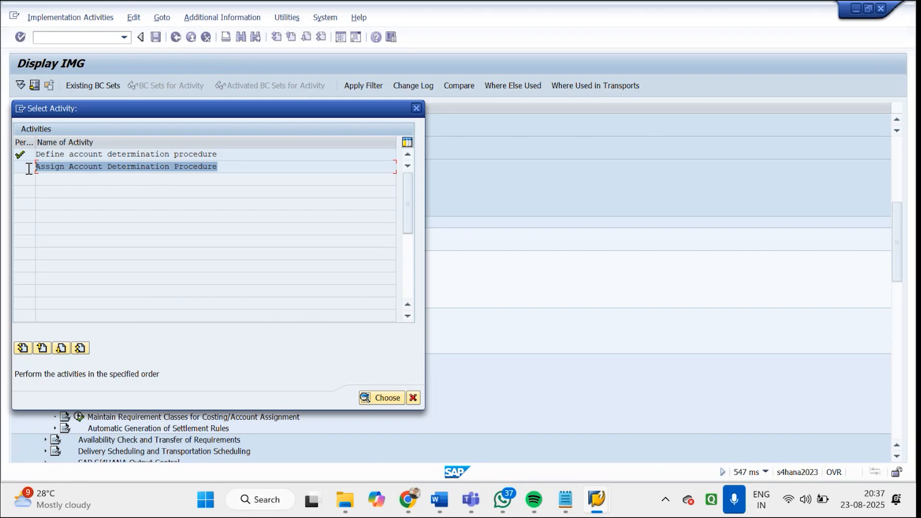
# Open the Assign Account Determination Procedure activity and assign procedure GODREJ to billing type ZGF2
pyautogui.doubleClick(75, 166)
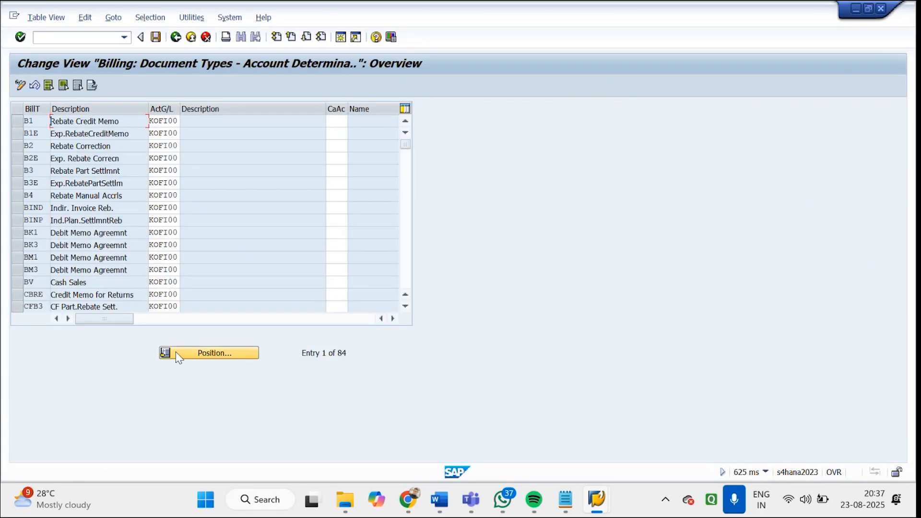
pyautogui.click(176, 352)
pyautogui.write('zgf2')
pyautogui.press('Return')
pyautogui.click(165, 122)
pyautogui.click(185, 121)
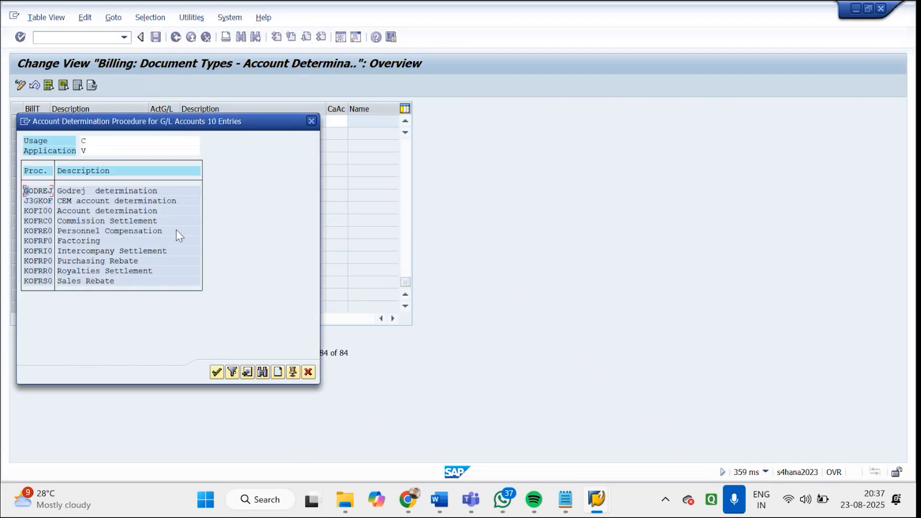
pyautogui.doubleClick(64, 190)
# Save the assignment to the GODREJ customizing request and return to the activity selection
pyautogui.click(156, 37)
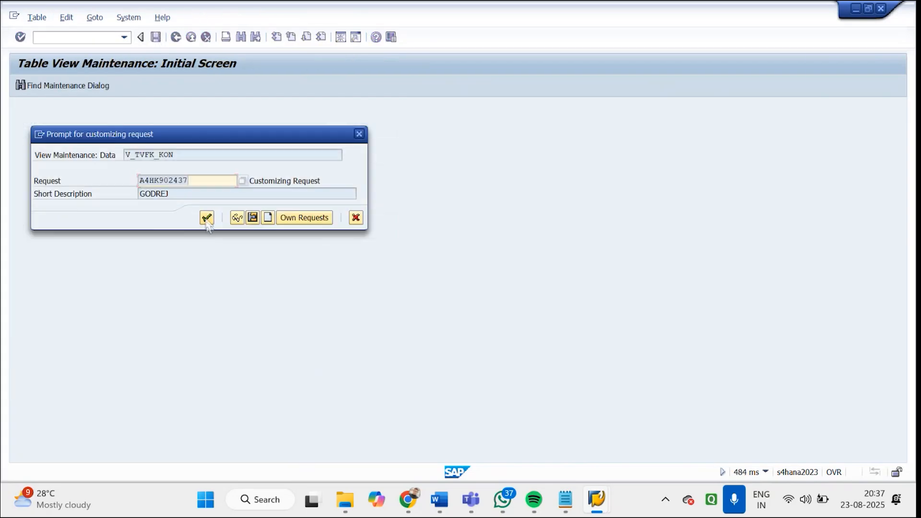
pyautogui.click(206, 218)
pyautogui.click(176, 37)
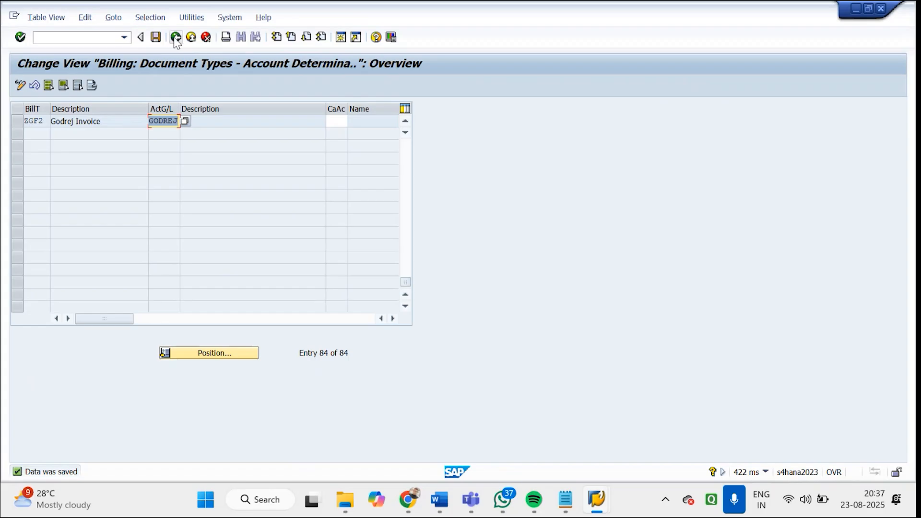
# Switch to the SAP Easy Access session and start transaction VOFA
pyautogui.click(597, 500)
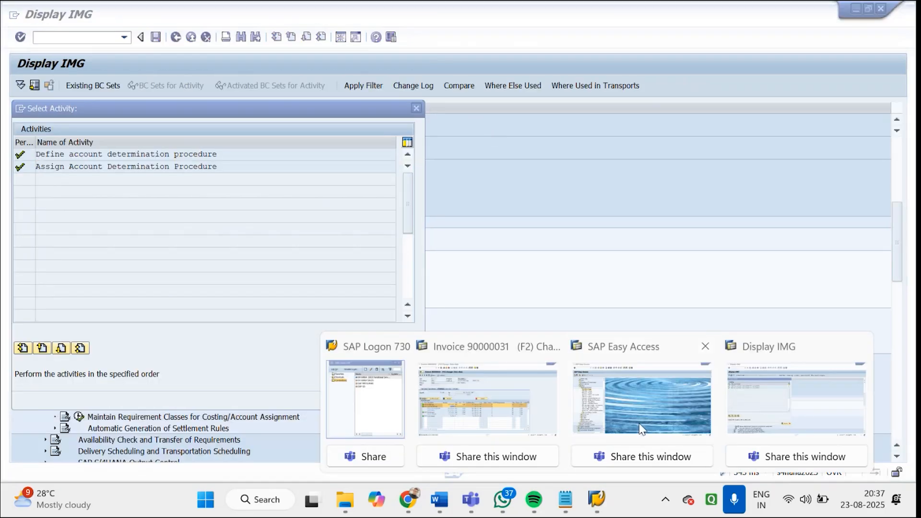
pyautogui.click(640, 429)
pyautogui.click(47, 38)
pyautogui.write('vofa')
pyautogui.press('Return')
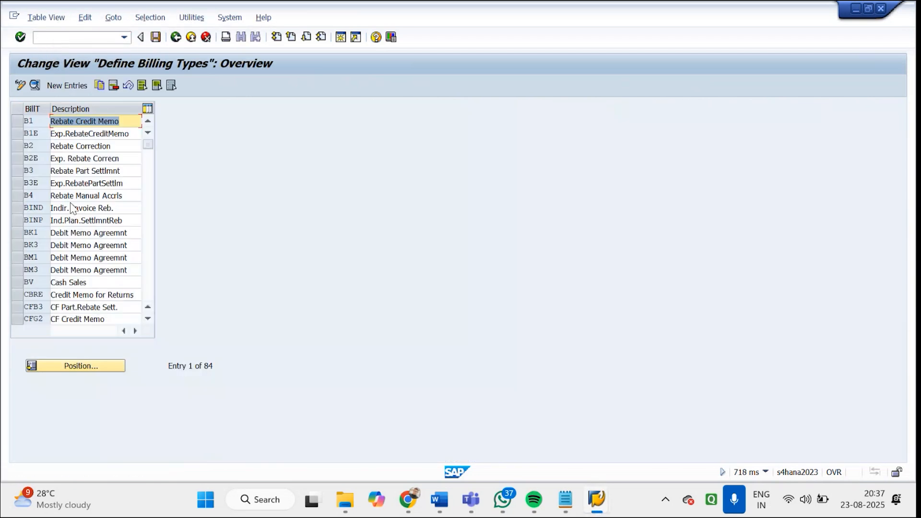
pyautogui.write('Z')
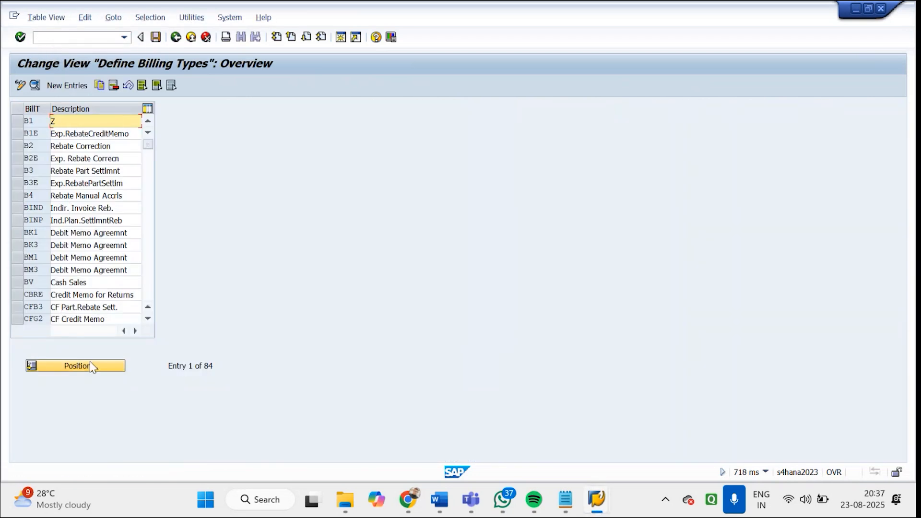
pyautogui.click(206, 37)
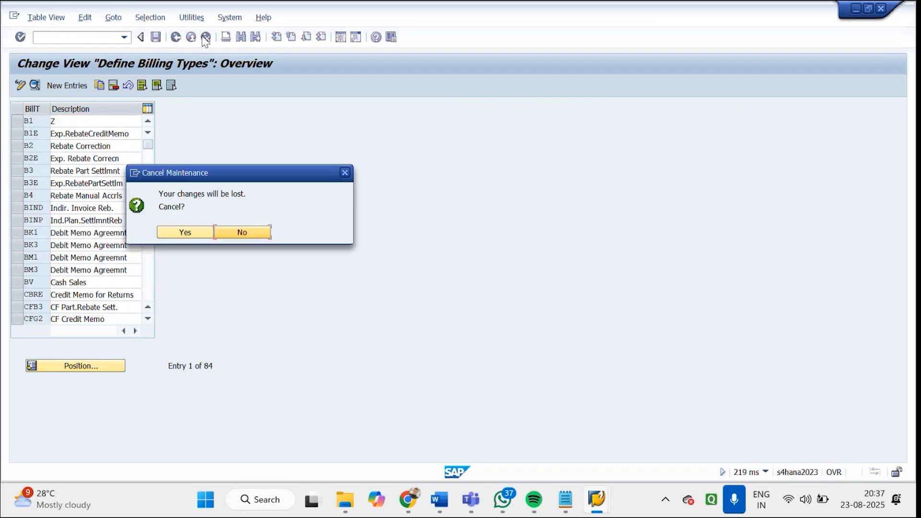
pyautogui.click(179, 231)
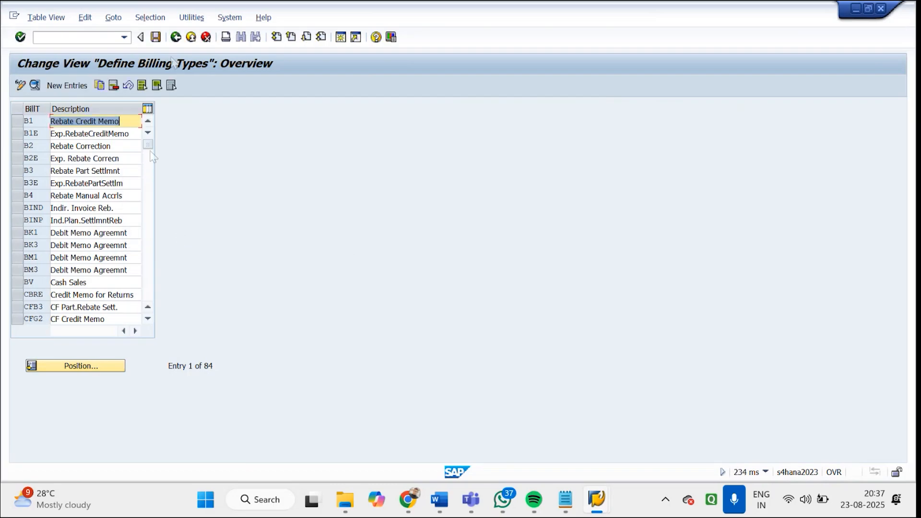
# Open the details of billing type ZGF2 and check its G/L account determination procedure under Account Assignment/Pricing
pyautogui.click(101, 370)
pyautogui.write('ZG')
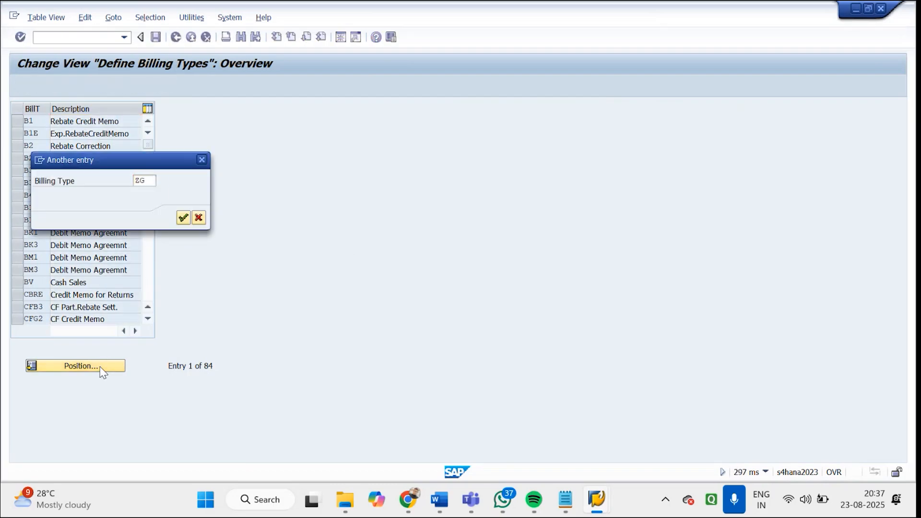
pyautogui.press('Return')
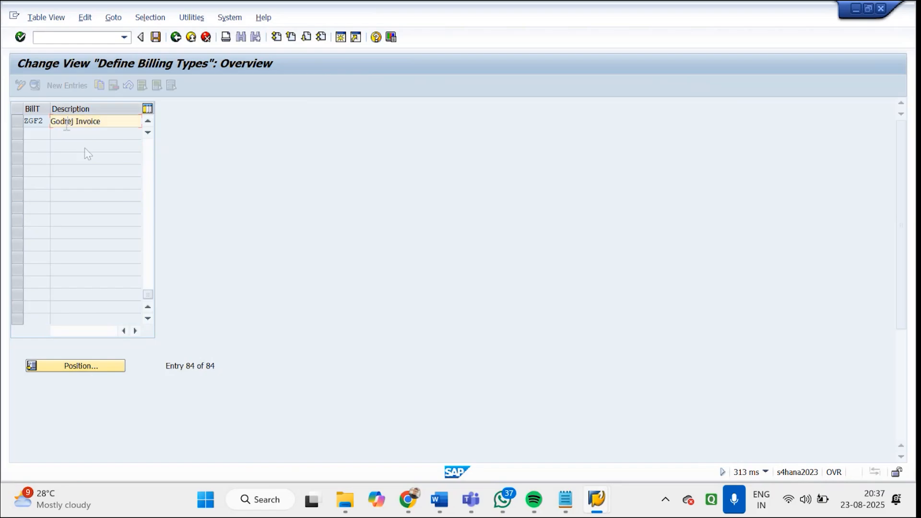
pyautogui.doubleClick(66, 124)
pyautogui.scroll(-2, 905, 317)
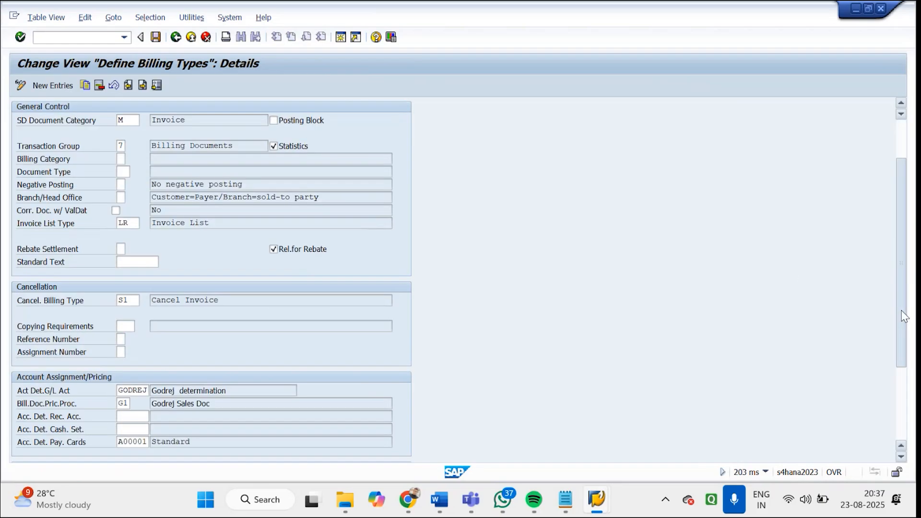
pyautogui.scroll(-1, 904, 317)
pyautogui.moveTo(118, 343); pyautogui.dragTo(182, 347)
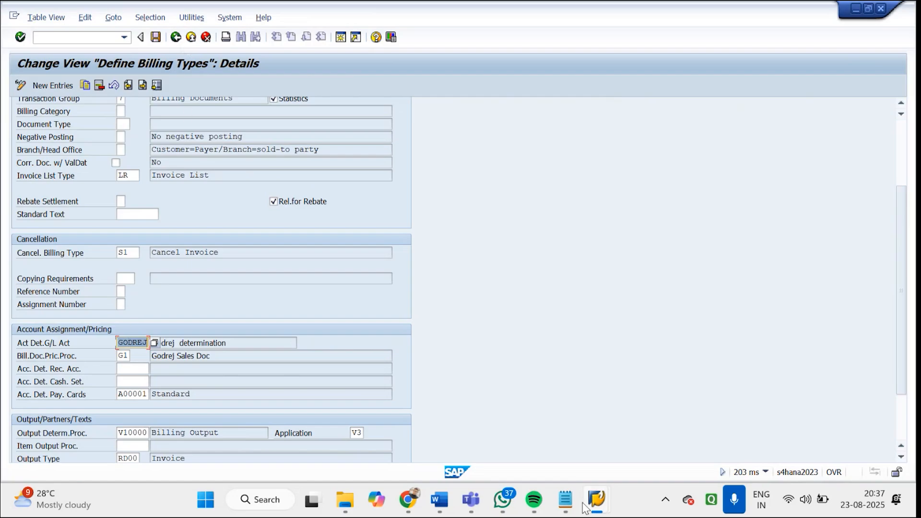
# Return to the Display IMG session and close the activity selection
pyautogui.click(597, 499)
pyautogui.click(652, 411)
pyautogui.moveTo(595, 501)
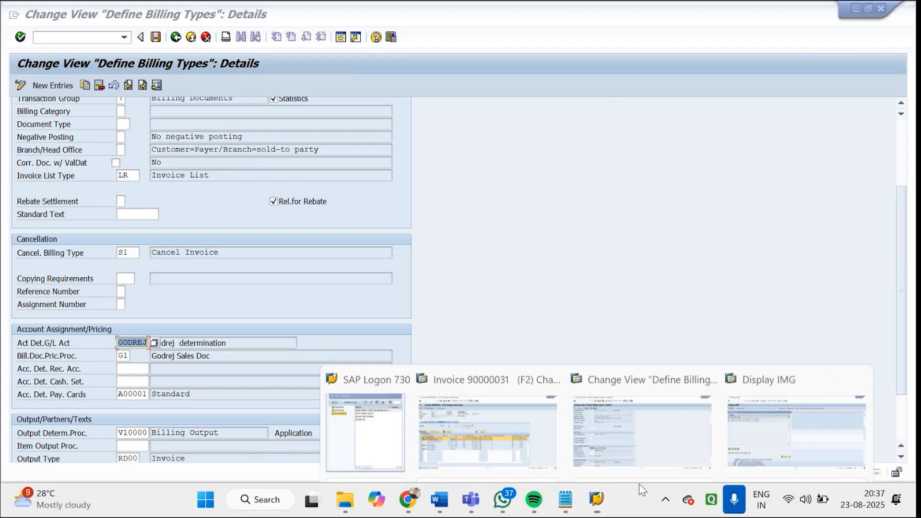
pyautogui.click(795, 408)
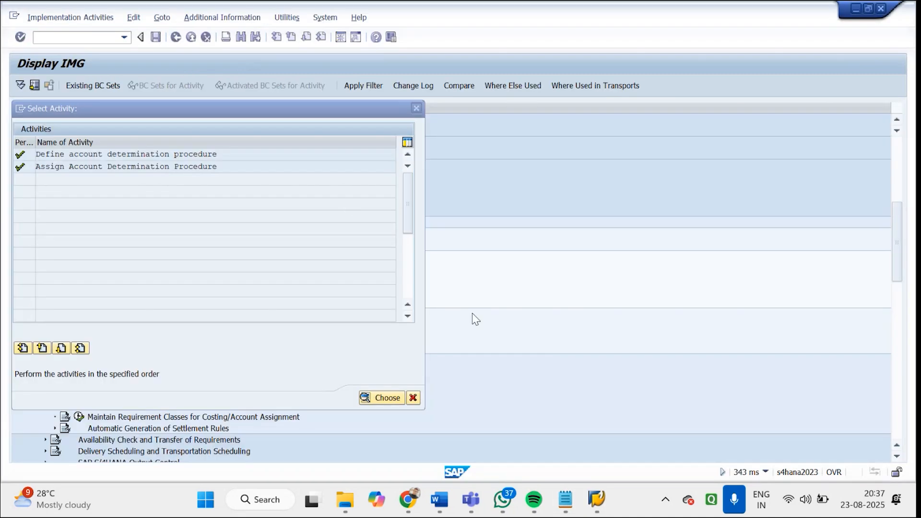
pyautogui.click(417, 108)
# Expand Account Keys and open the Define Account Keys for Revenue Account Determination activity
pyautogui.click(129, 337)
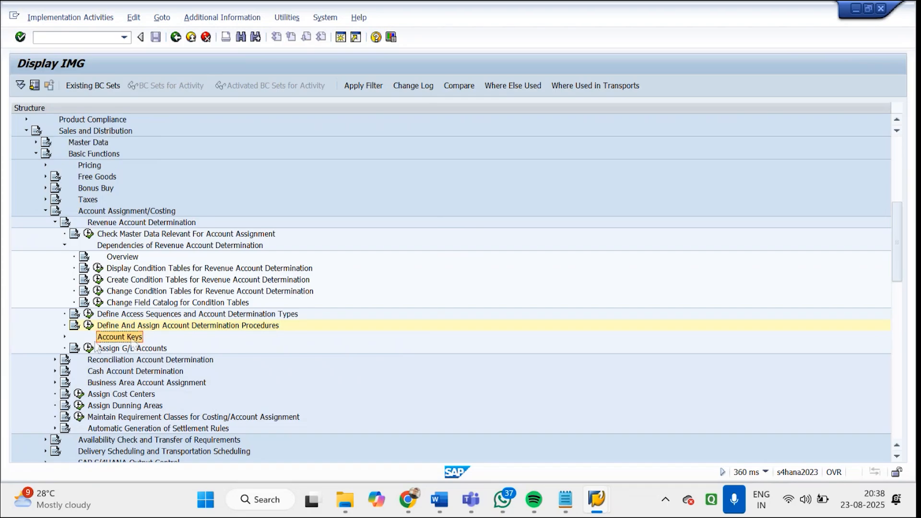
pyautogui.click(65, 337)
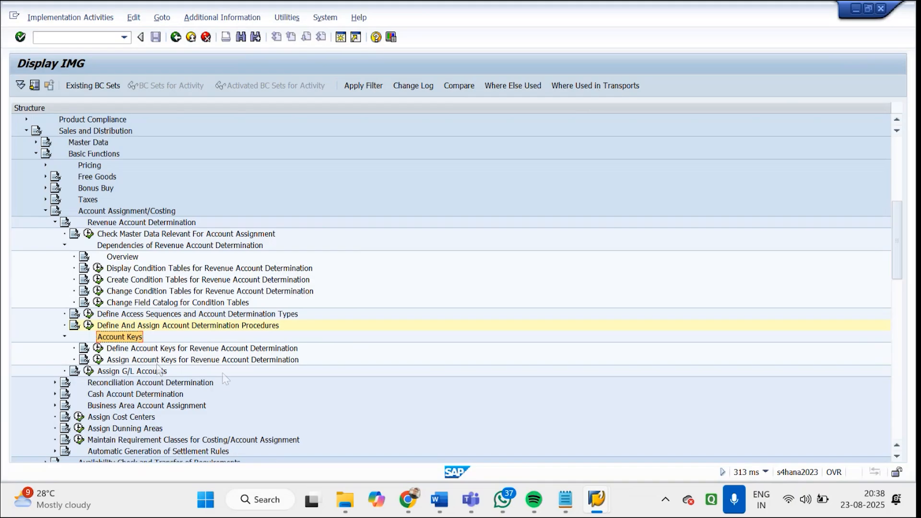
pyautogui.click(156, 352)
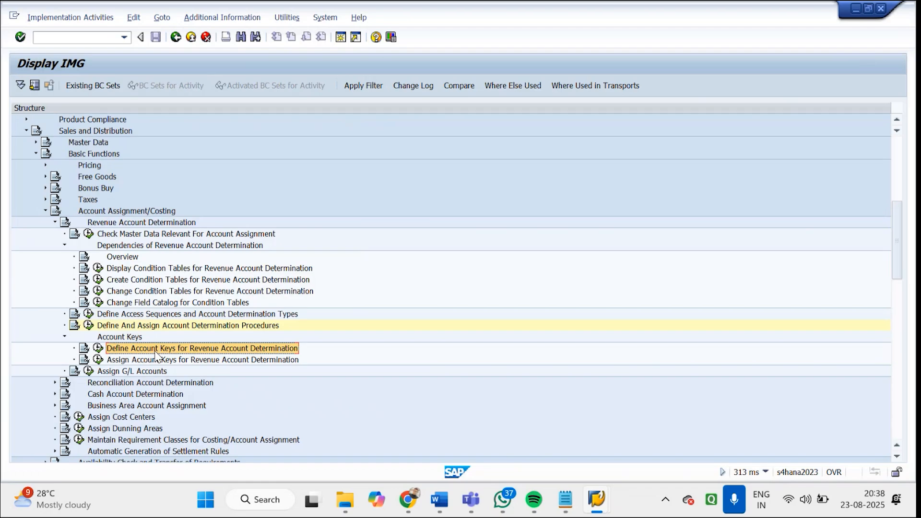
pyautogui.click(104, 351)
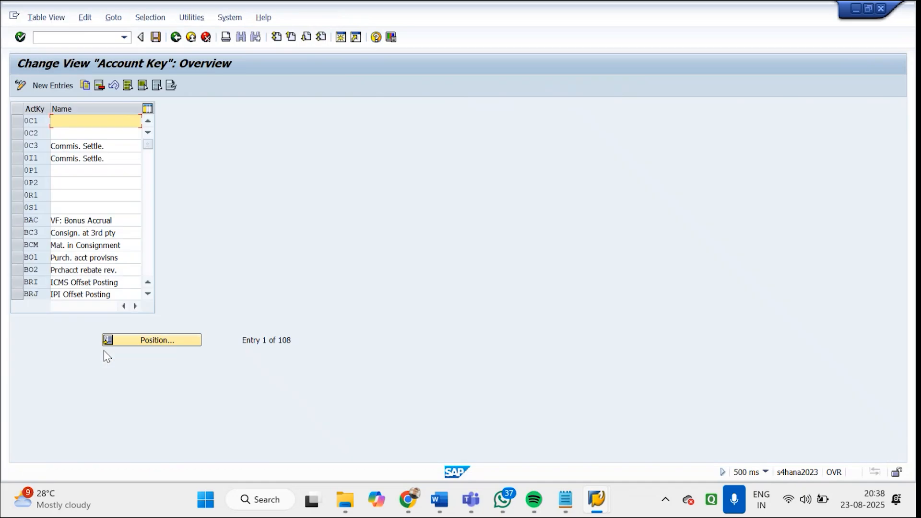
# Mark the account keys ERL, ERS, ERU and ERF in the account key list
pyautogui.click(149, 263)
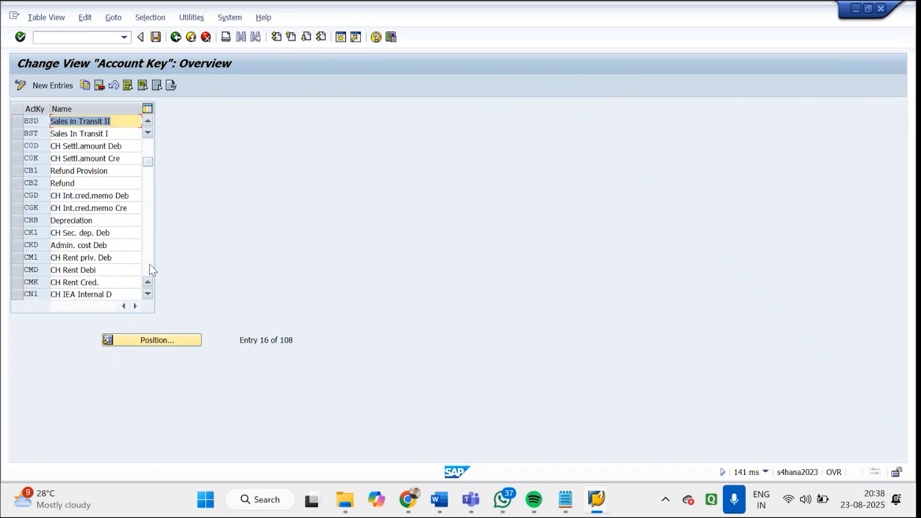
pyautogui.click(149, 264)
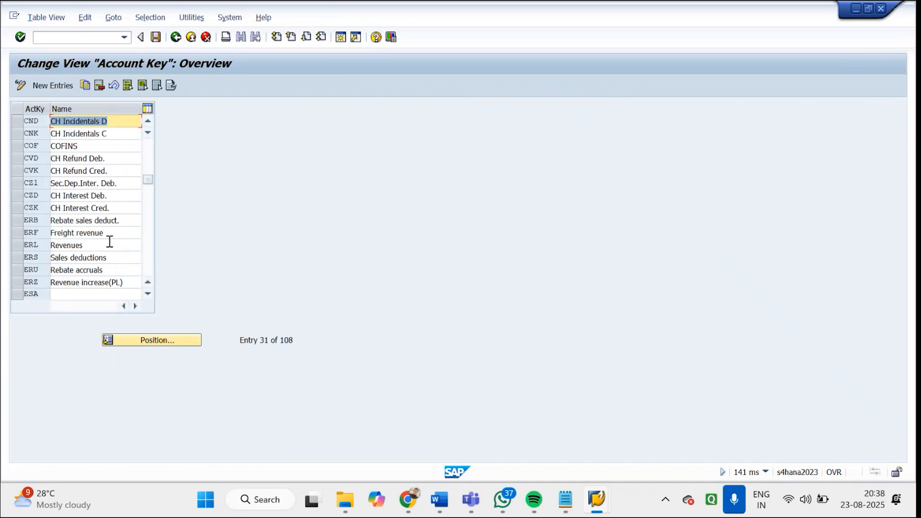
pyautogui.click(23, 245)
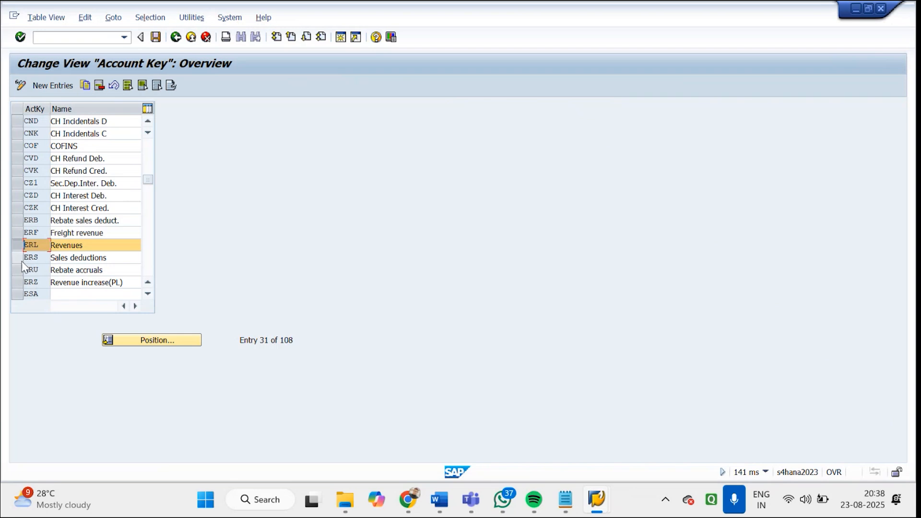
pyautogui.click(22, 258)
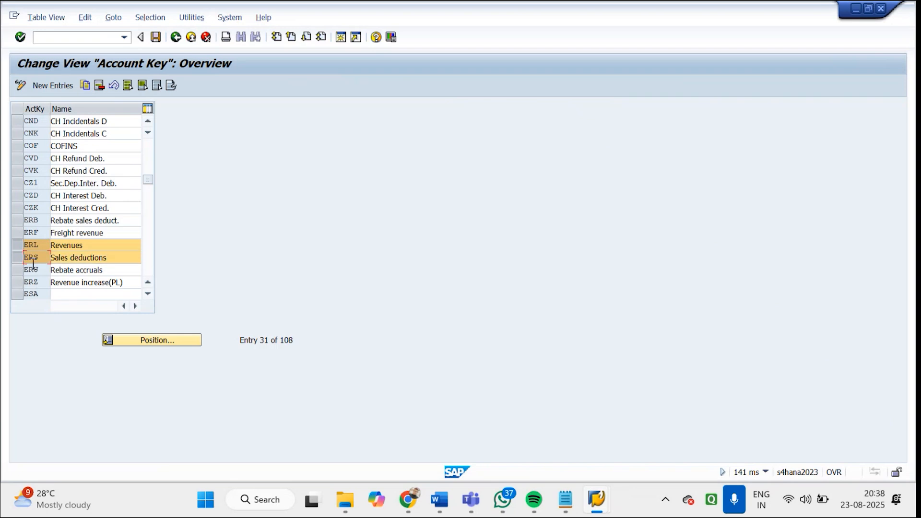
pyautogui.click(19, 271)
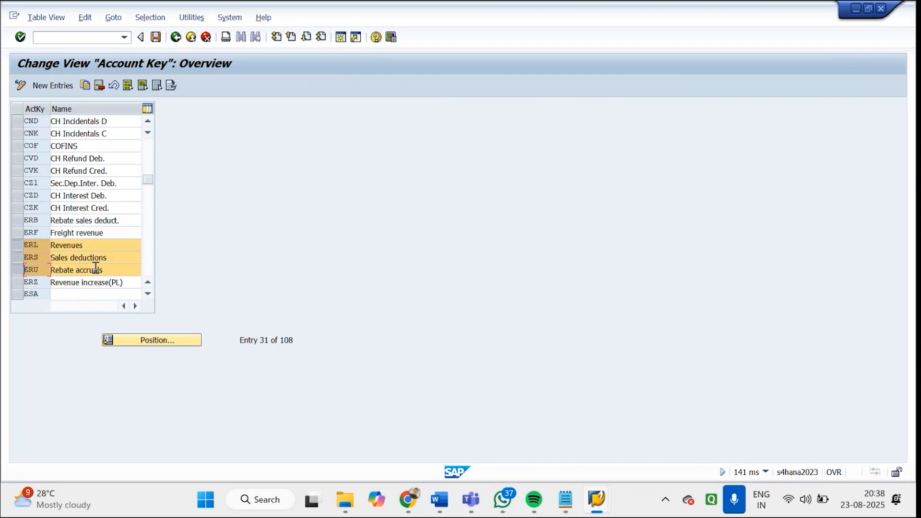
pyautogui.click(147, 259)
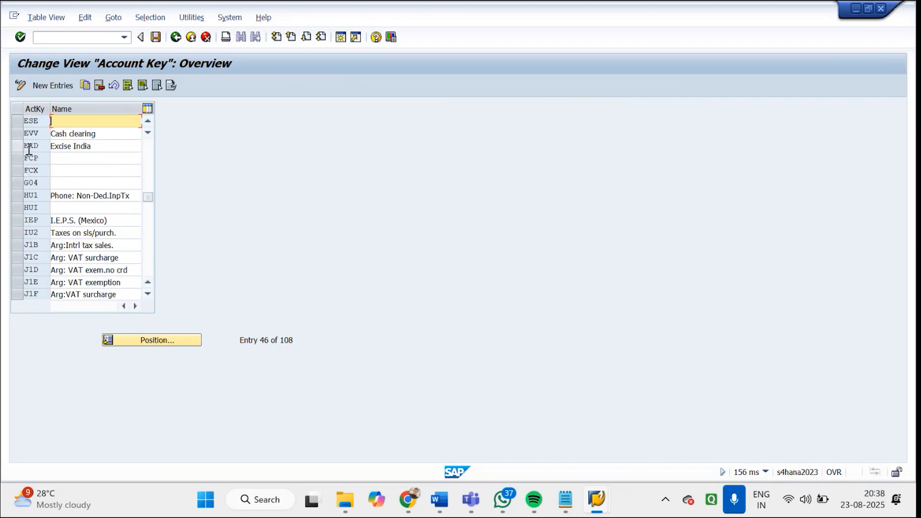
pyautogui.click(148, 152)
pyautogui.click(17, 233)
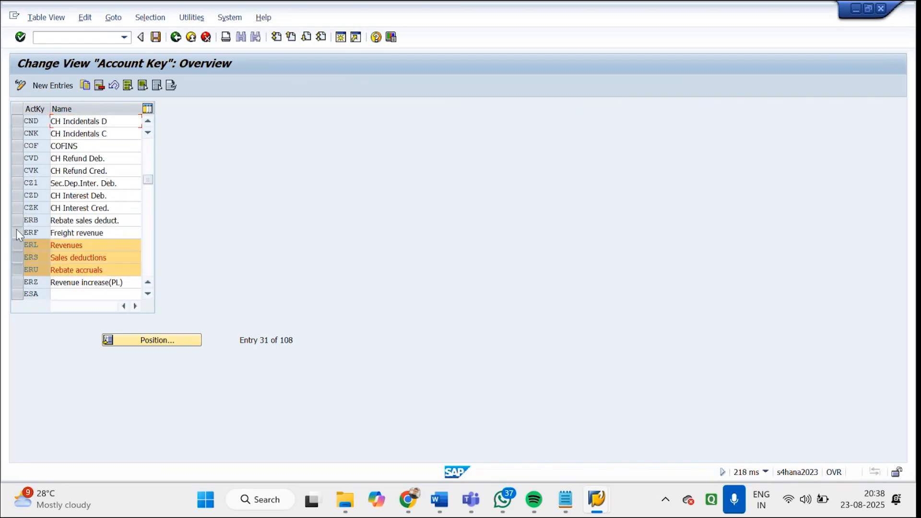
# Locate account key MWS in the list and go back to the name of account key ERL
pyautogui.click(158, 340)
pyautogui.write('MWS')
pyautogui.press('Return')
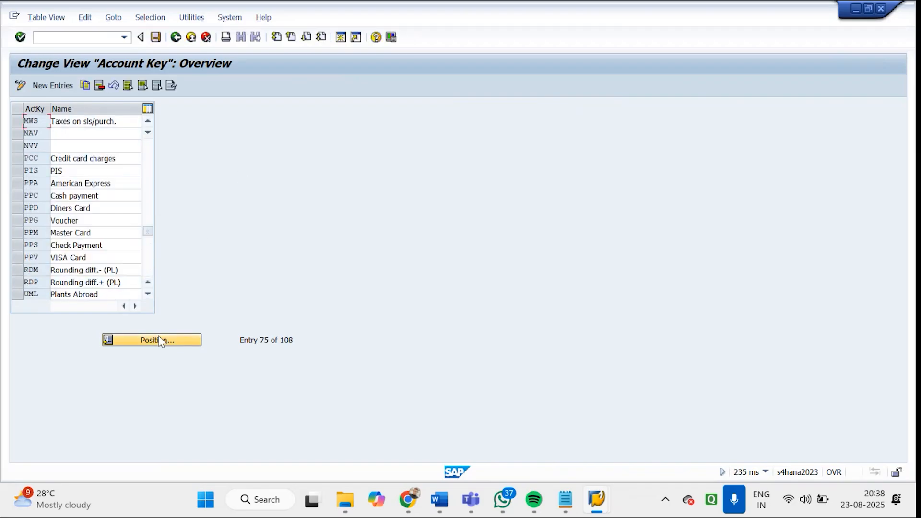
pyautogui.click(148, 150)
pyautogui.click(149, 150)
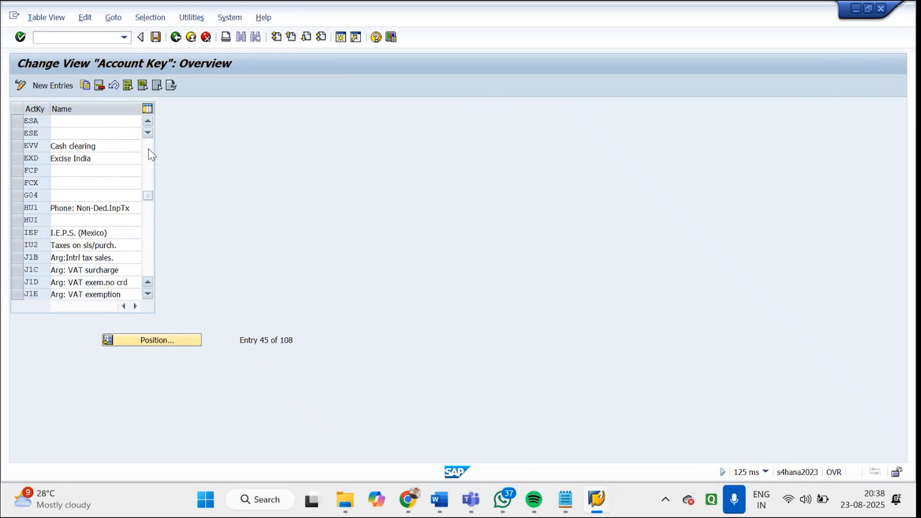
pyautogui.click(149, 148)
pyautogui.click(91, 259)
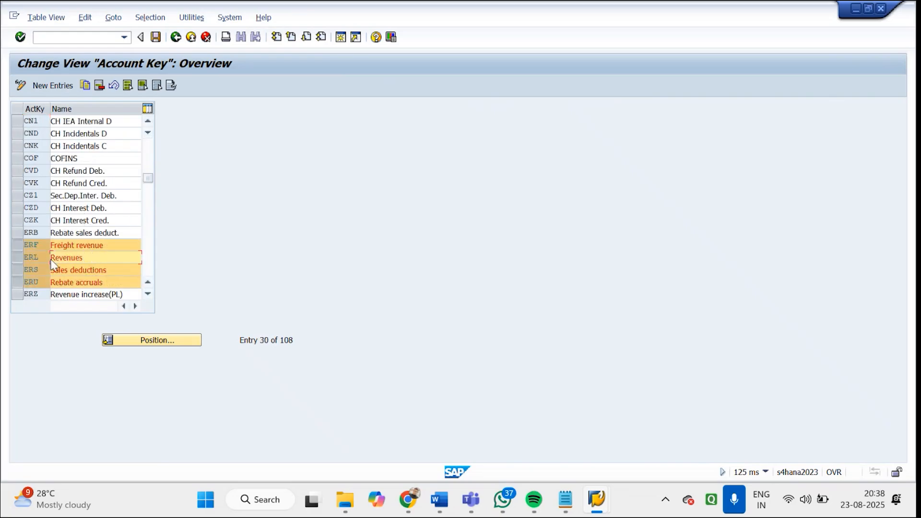
pyautogui.write('S')
pyautogui.press('BackSpace')
pyautogui.hotkey('alt', 'Tab')
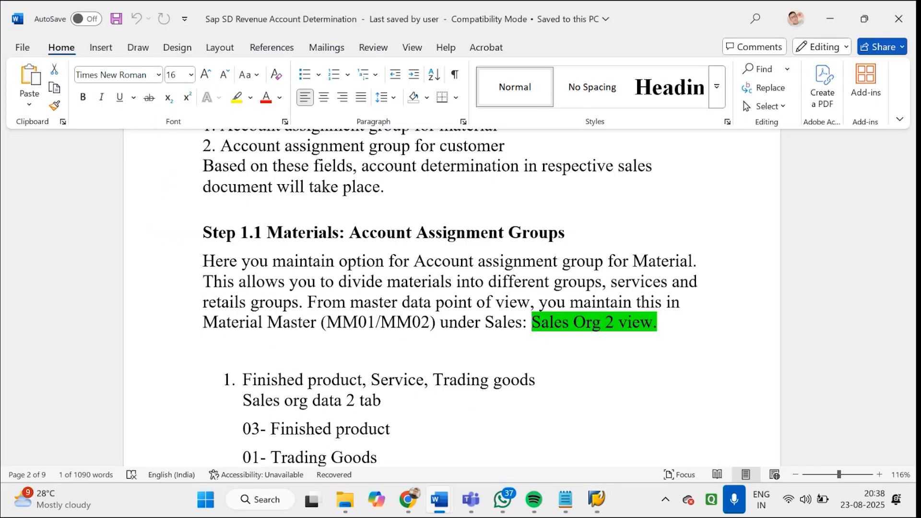
pyautogui.press('super+shift+s')
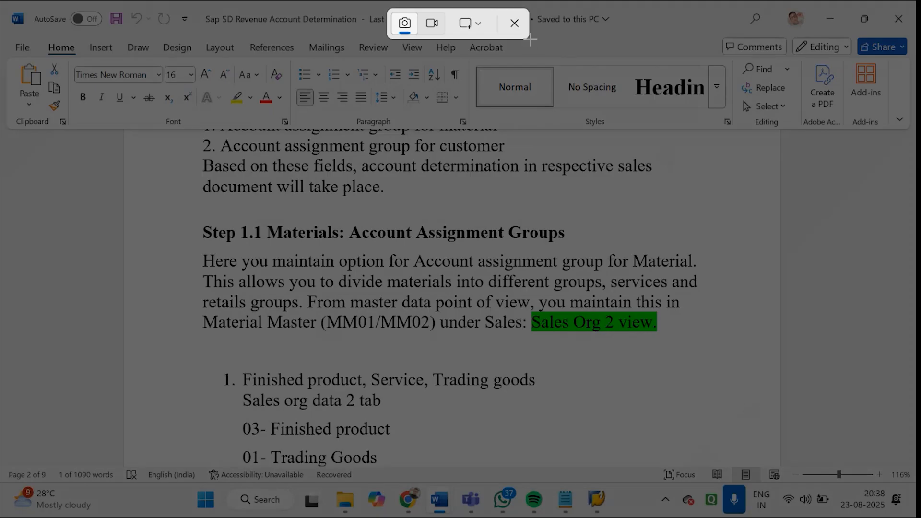
pyautogui.click(523, 24)
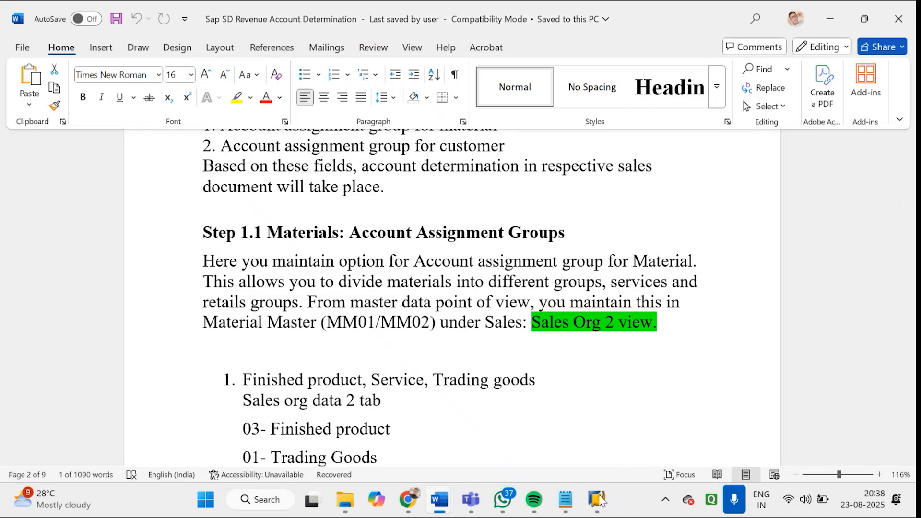
pyautogui.moveTo(596, 503)
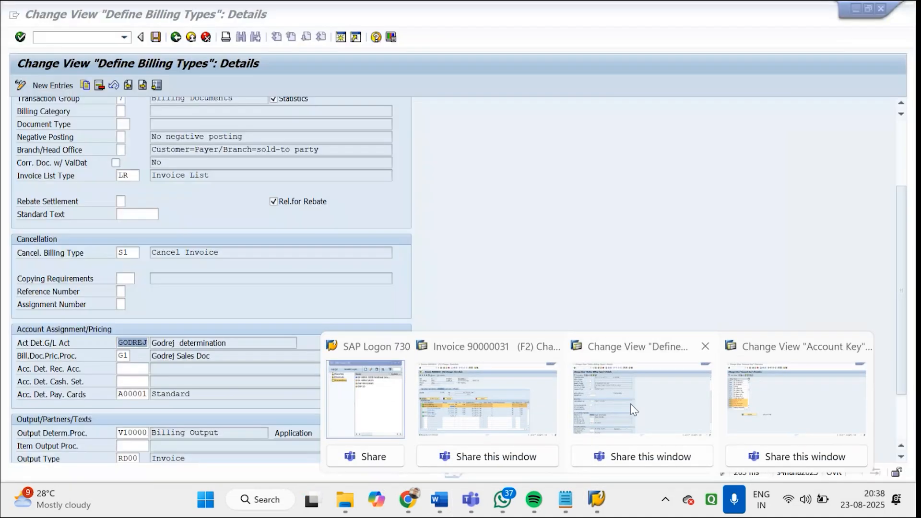
pyautogui.click(792, 398)
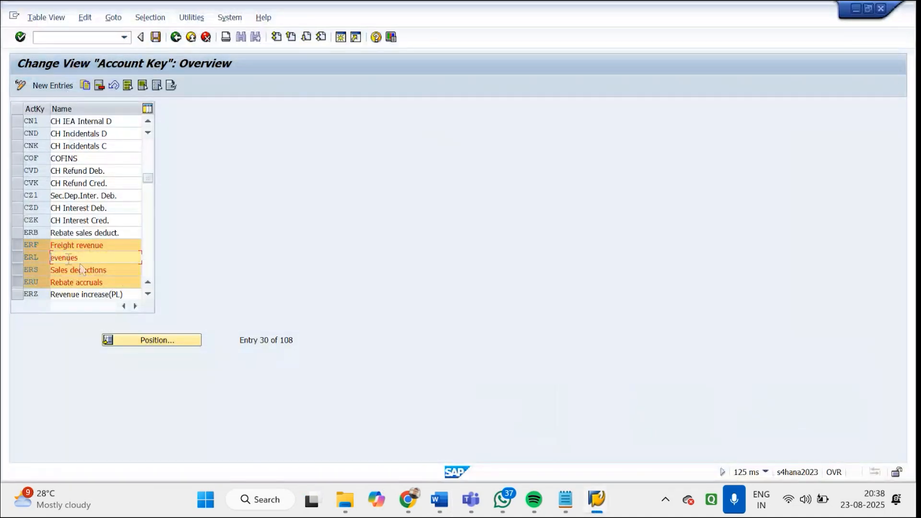
# Change the name of account key ERL to "Revenue Sales"
pyautogui.write('R')
pyautogui.write('evenue')
pyautogui.press('BackSpace')
pyautogui.write('Sales')
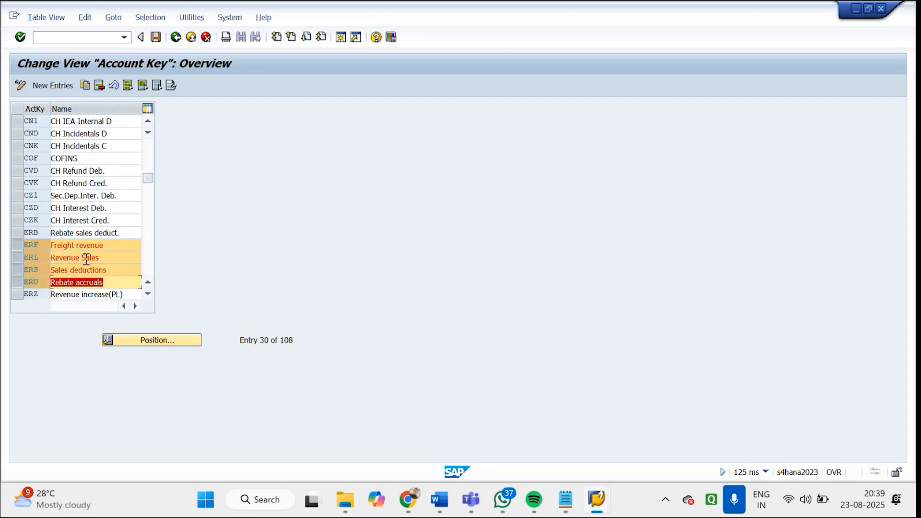
# Save the account key changes and return to the implementation guide without adding a new account key
pyautogui.click(156, 40)
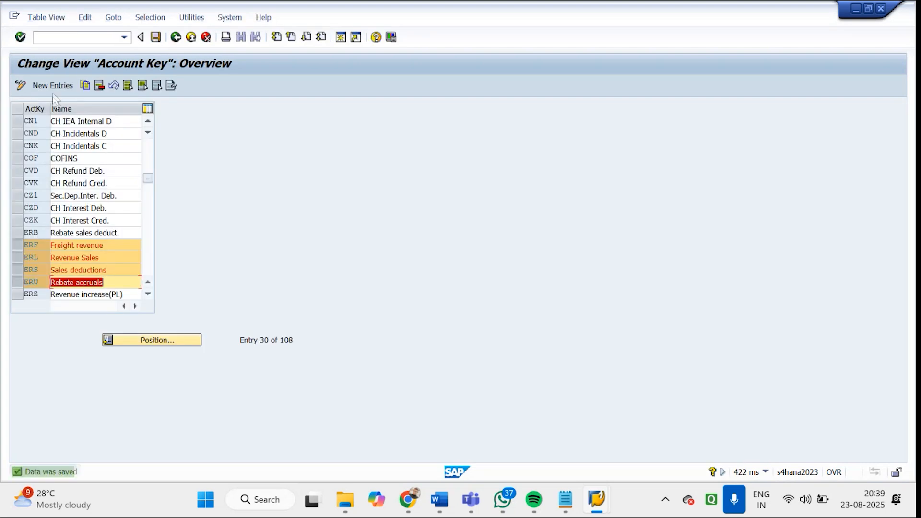
pyautogui.click(55, 87)
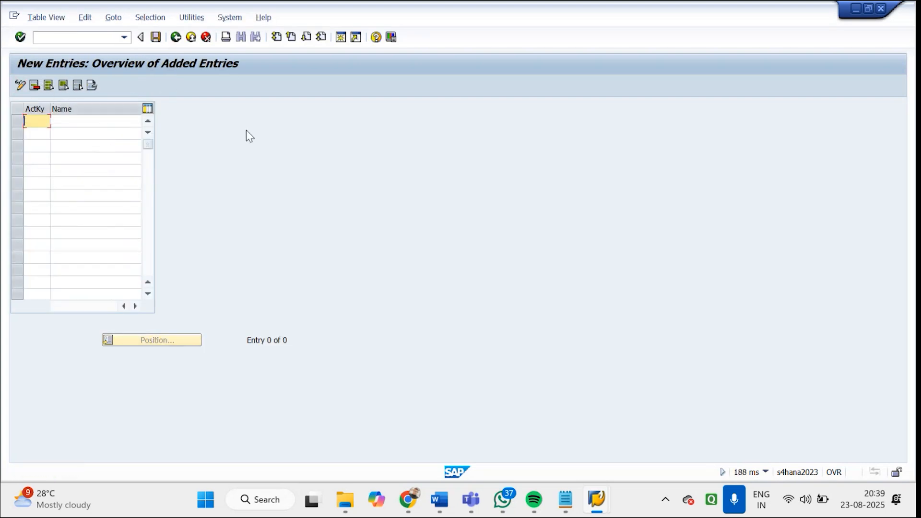
pyautogui.click(175, 38)
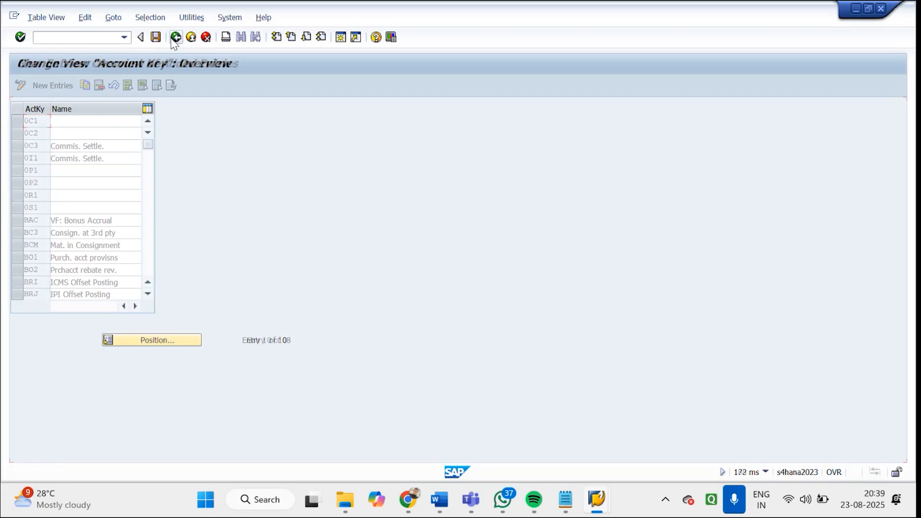
pyautogui.click(175, 38)
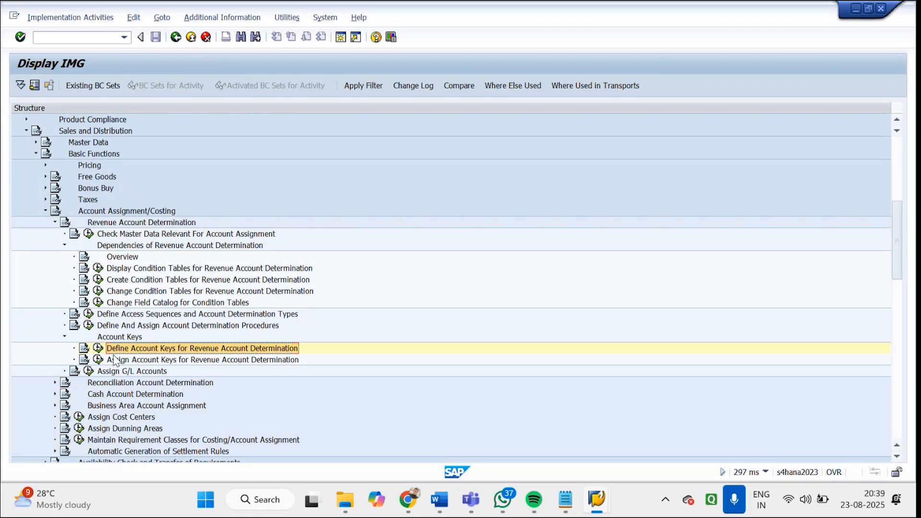
# Open Assign Account Keys for Revenue Account Determination and position the list at pricing procedure GDRJP1
pyautogui.click(128, 364)
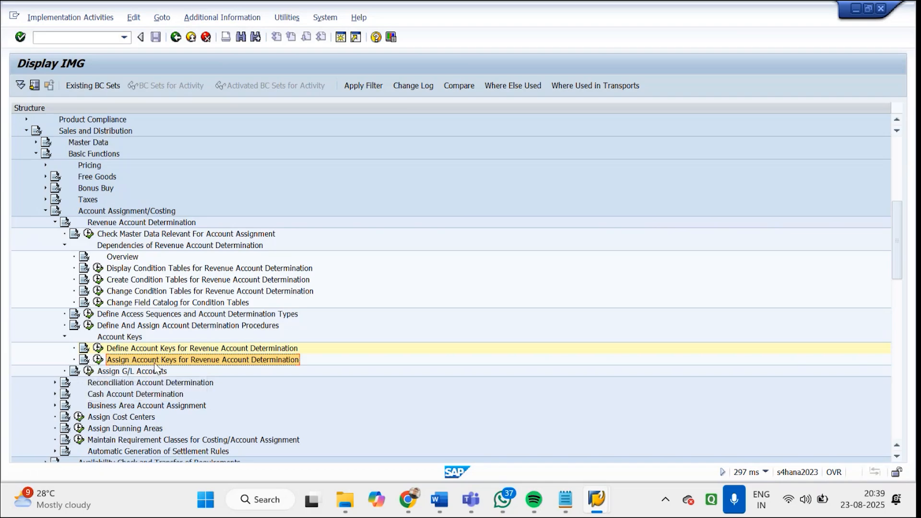
pyautogui.click(97, 360)
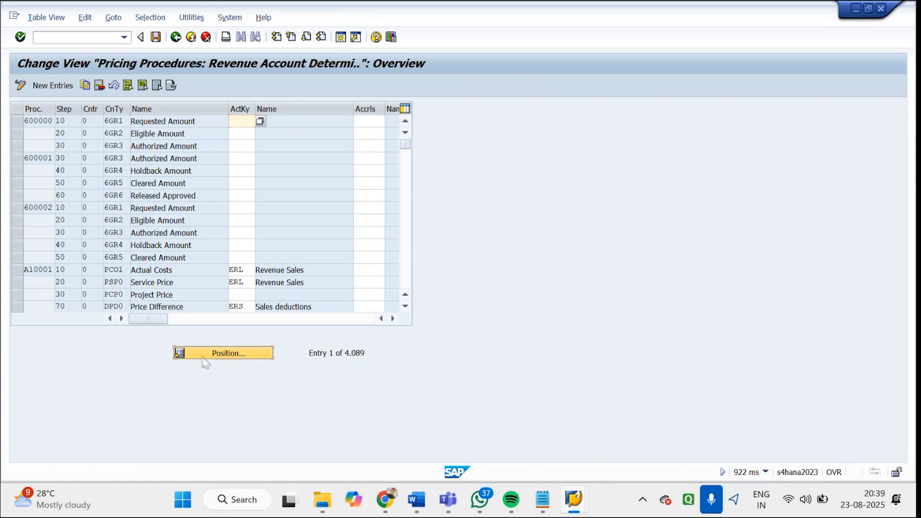
pyautogui.click(204, 357)
pyautogui.write('G')
pyautogui.press('Return')
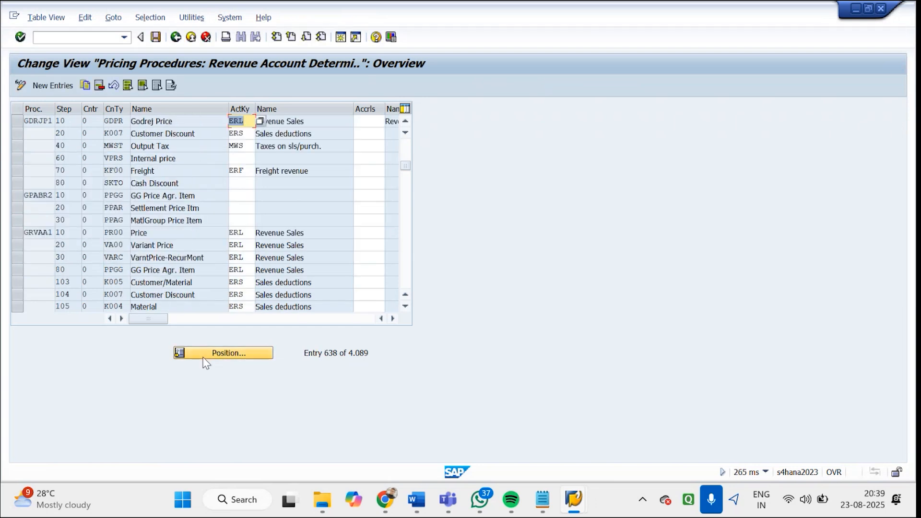
# Check the account keys assigned to price, customer discount, output tax and freight in procedure GDRJP1, and save the view
pyautogui.click(17, 121)
pyautogui.click(246, 121)
pyautogui.moveTo(246, 121); pyautogui.dragTo(230, 171)
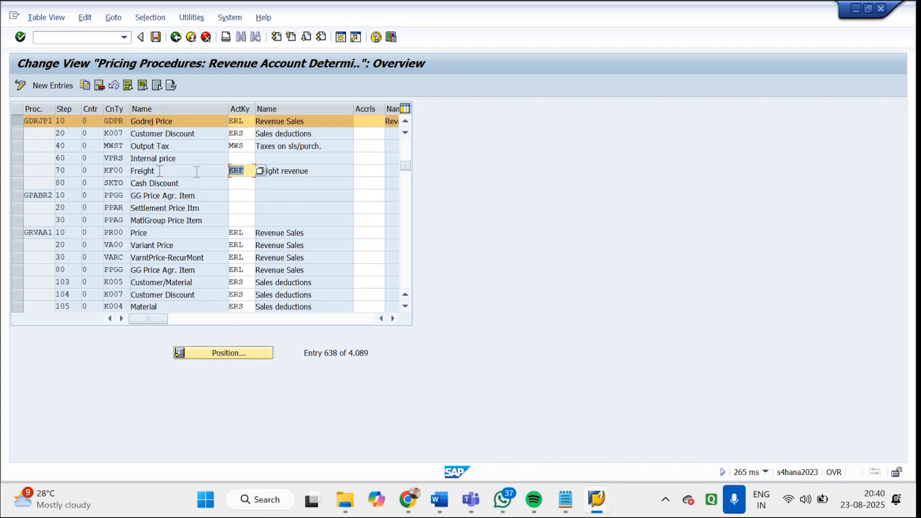
pyautogui.moveTo(195, 122); pyautogui.dragTo(138, 126)
pyautogui.moveTo(244, 122); pyautogui.dragTo(226, 125)
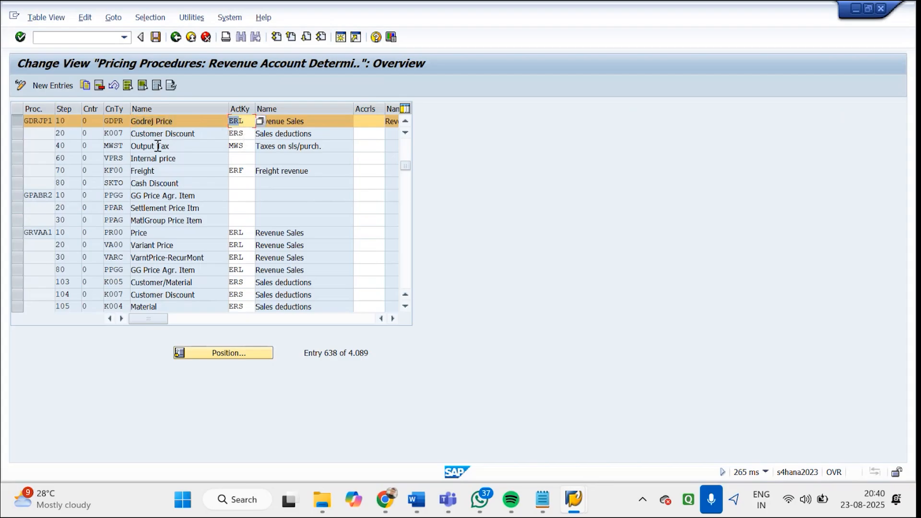
pyautogui.moveTo(243, 134); pyautogui.dragTo(228, 135)
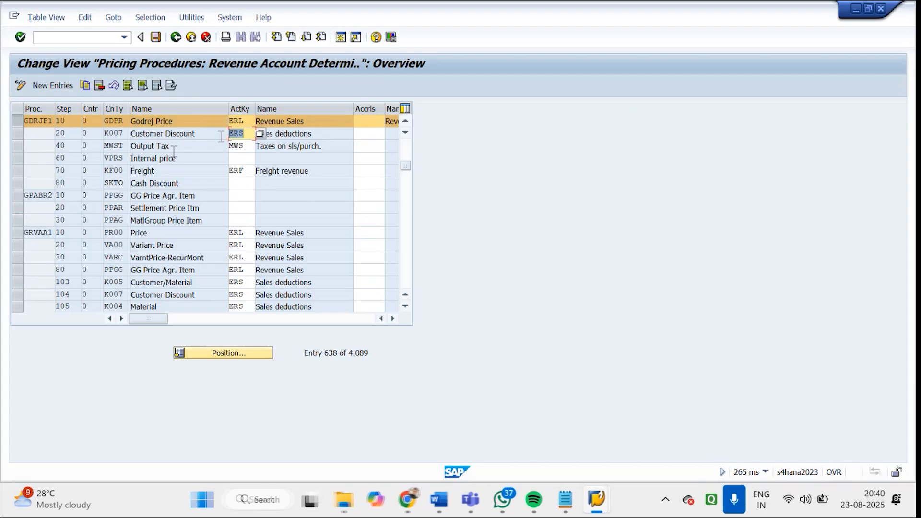
pyautogui.moveTo(169, 148); pyautogui.dragTo(143, 149)
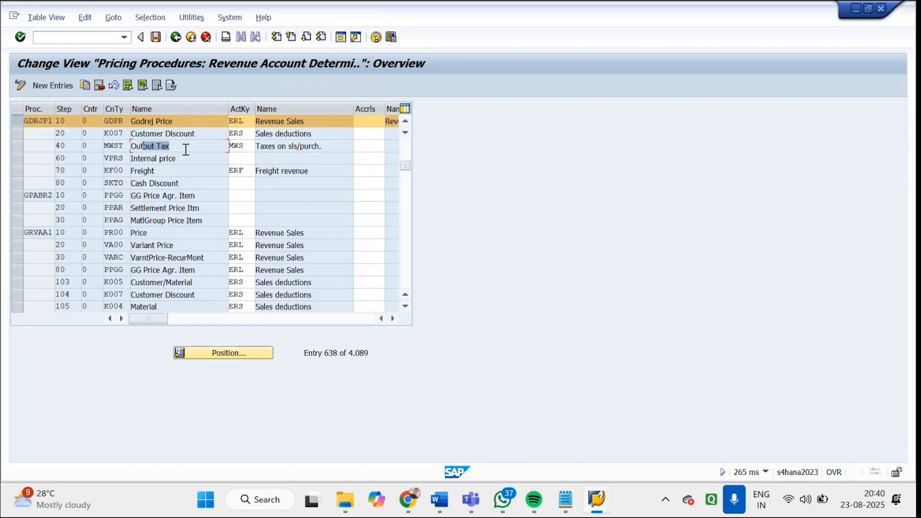
pyautogui.click(327, 147)
pyautogui.moveTo(326, 147); pyautogui.dragTo(226, 168)
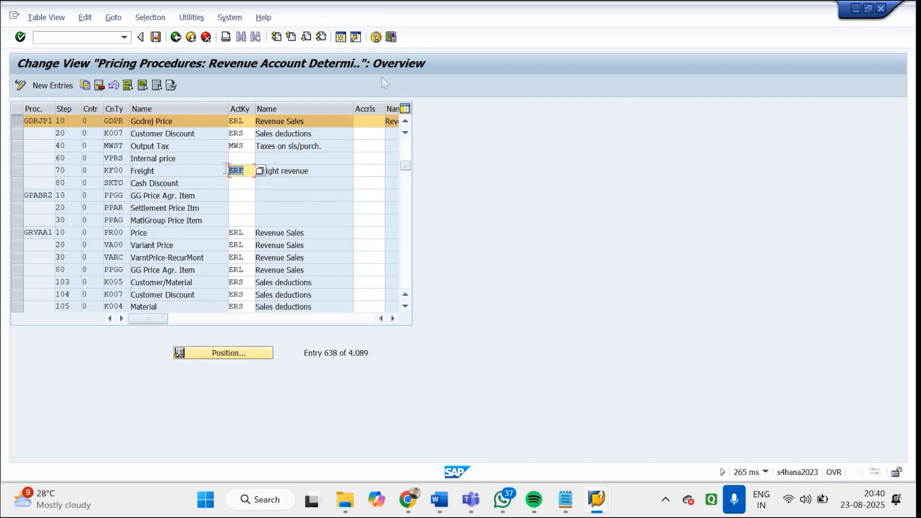
pyautogui.click(156, 38)
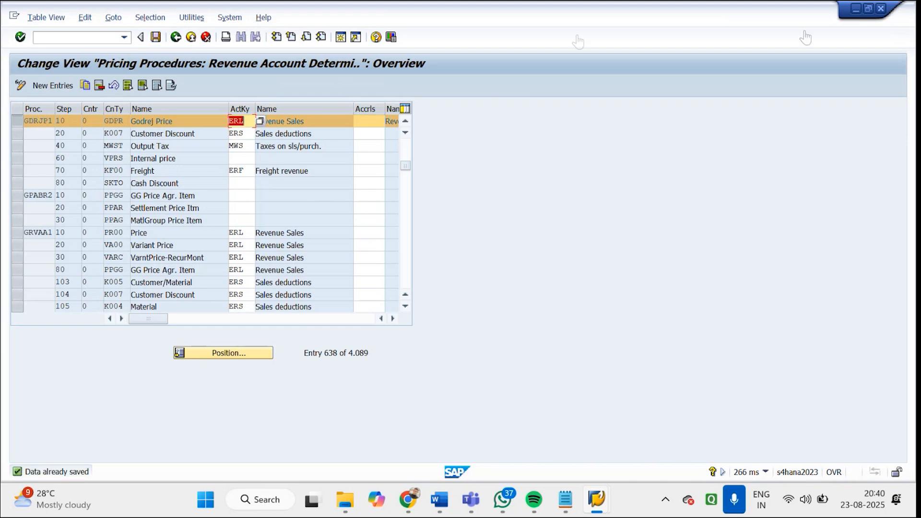
# Switch to the Word document "Sap SD Revenue Account Determination" and review its table of condition types, account keys and G/L accounts
pyautogui.moveTo(451, 496)
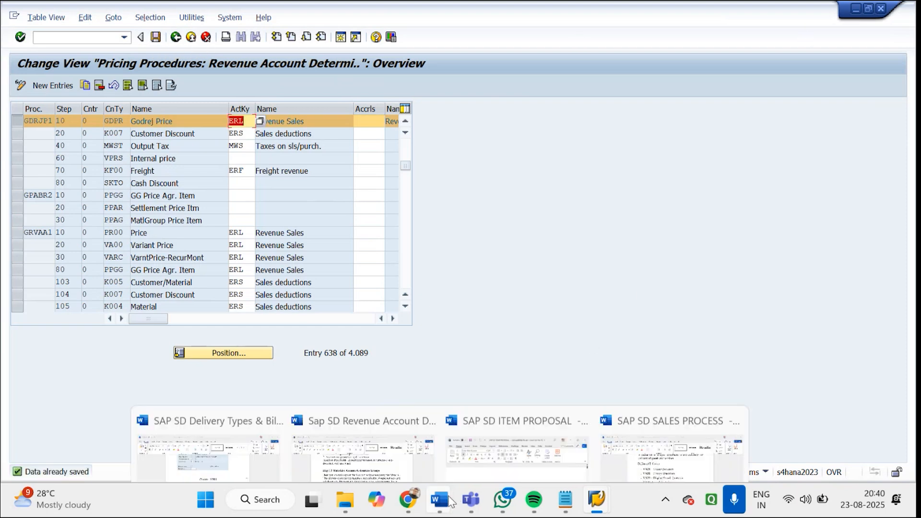
pyautogui.moveTo(378, 418)
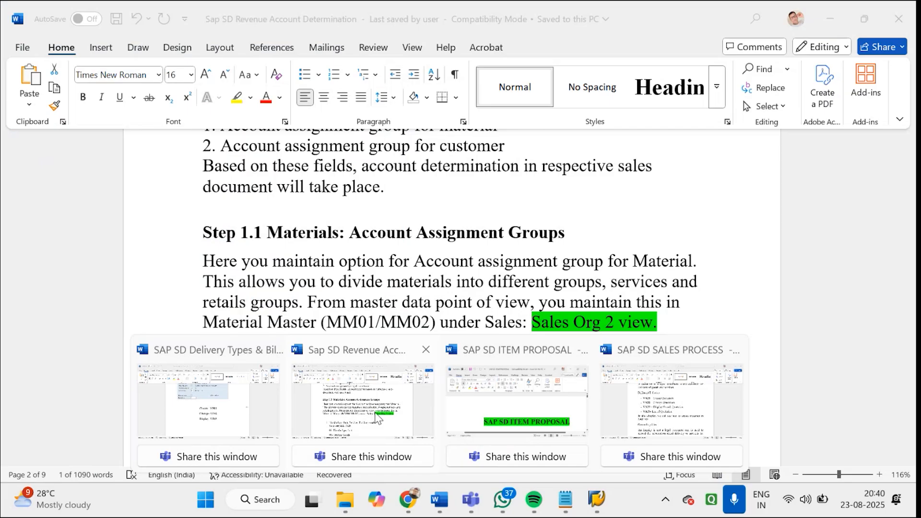
pyautogui.click(377, 418)
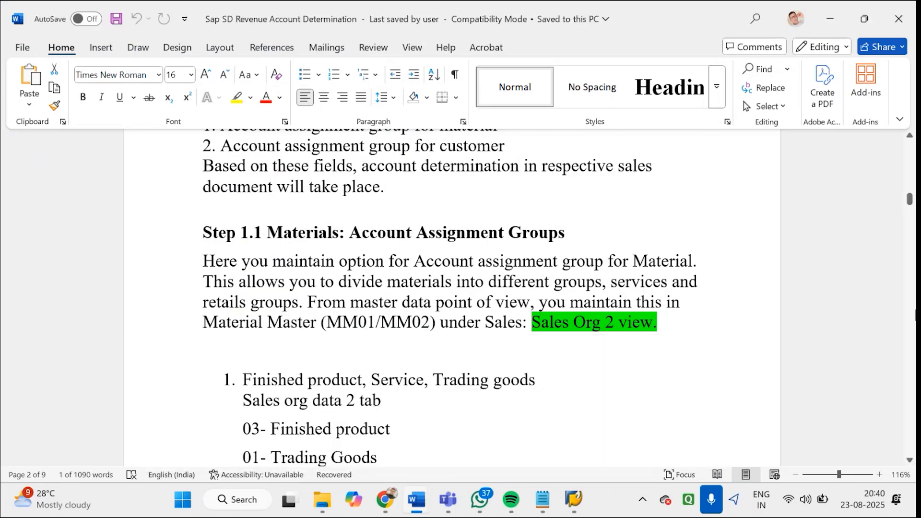
pyautogui.moveTo(910, 202); pyautogui.dragTo(910, 162)
pyautogui.doubleClick(451, 231)
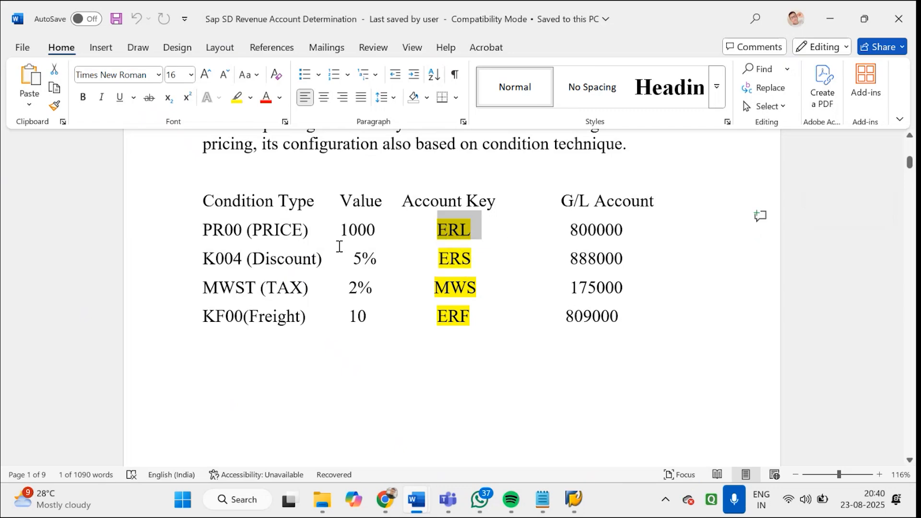
pyautogui.moveTo(204, 231); pyautogui.dragTo(472, 230)
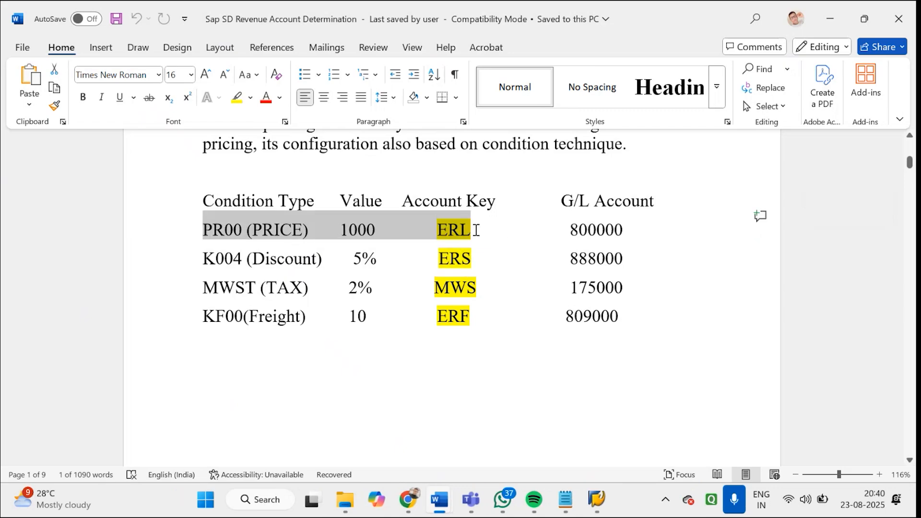
pyautogui.moveTo(203, 258); pyautogui.dragTo(475, 254)
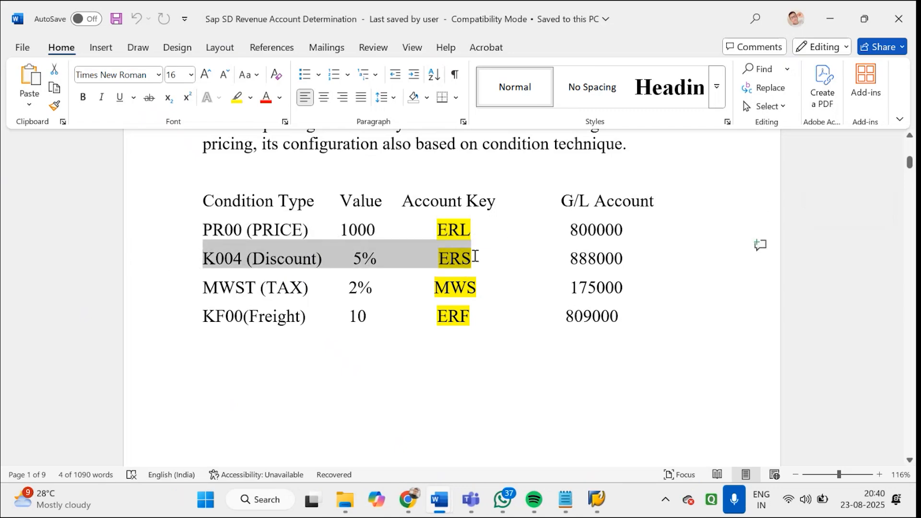
pyautogui.moveTo(206, 289); pyautogui.dragTo(454, 300)
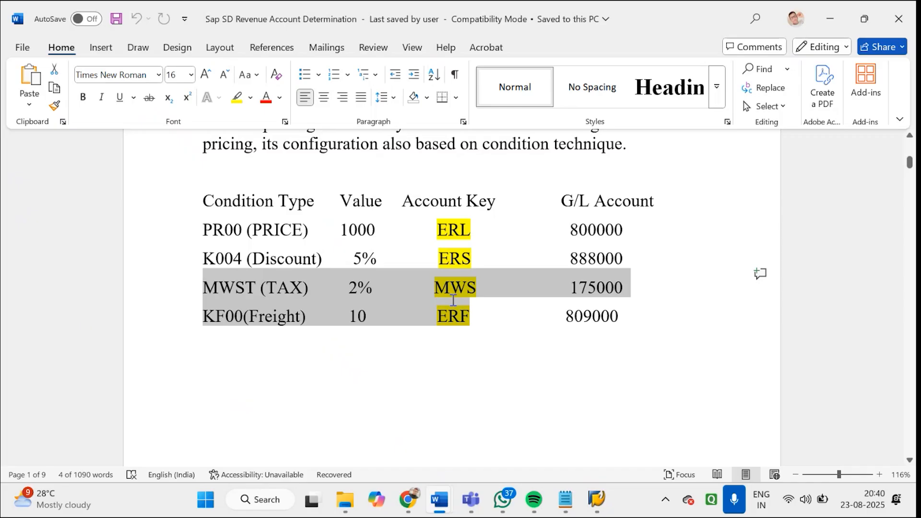
pyautogui.moveTo(570, 232); pyautogui.dragTo(623, 259)
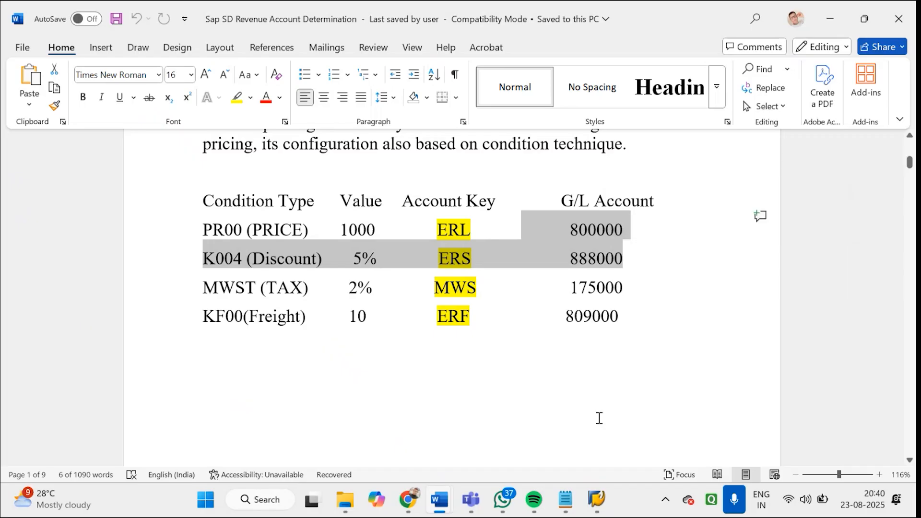
# Switch back to the SAP pricing procedures session, return to the implementation guide and open the Assign G/L Accounts activity
pyautogui.click(600, 501)
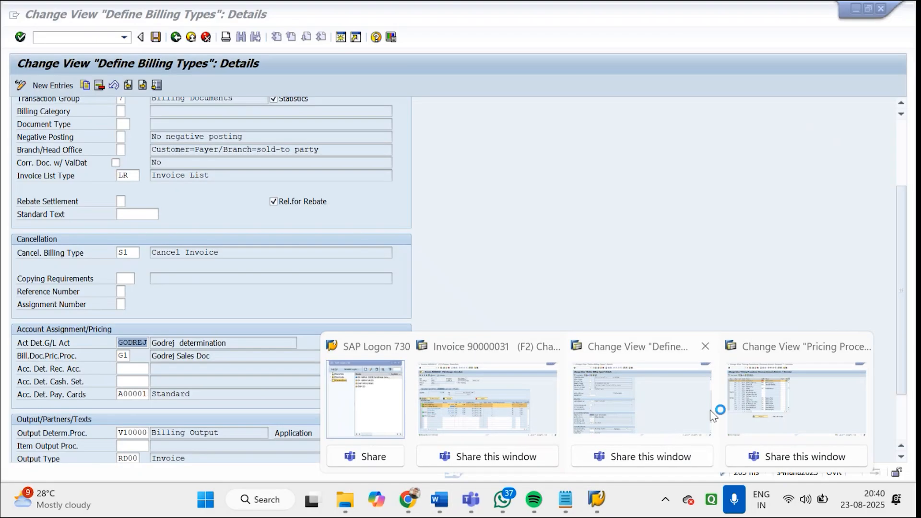
pyautogui.click(777, 403)
pyautogui.click(176, 37)
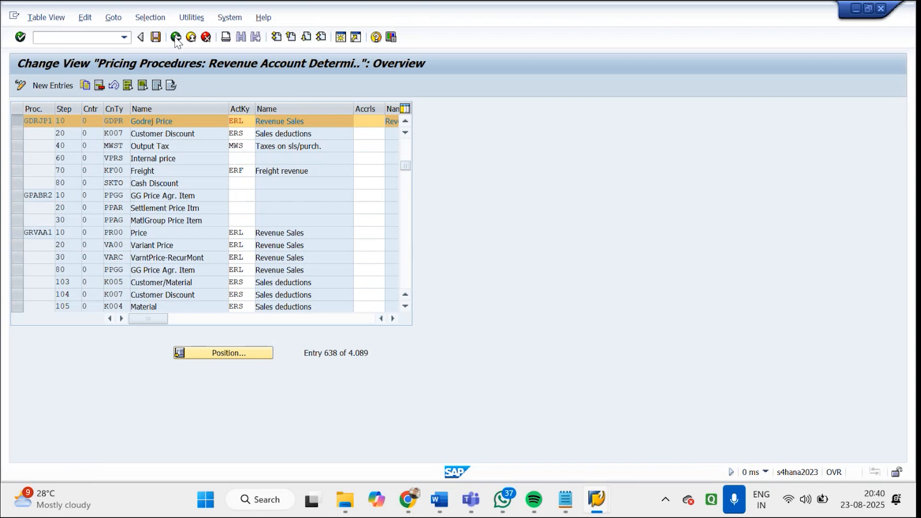
pyautogui.click(148, 373)
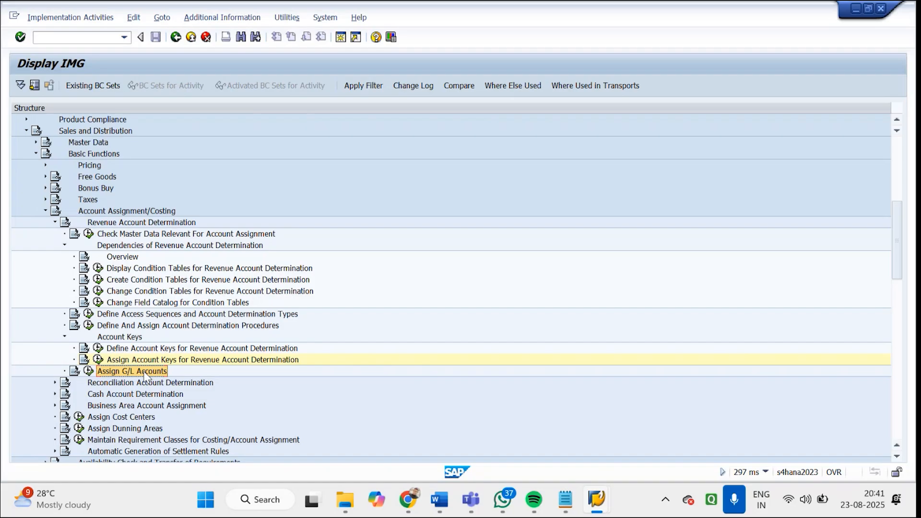
pyautogui.click(90, 372)
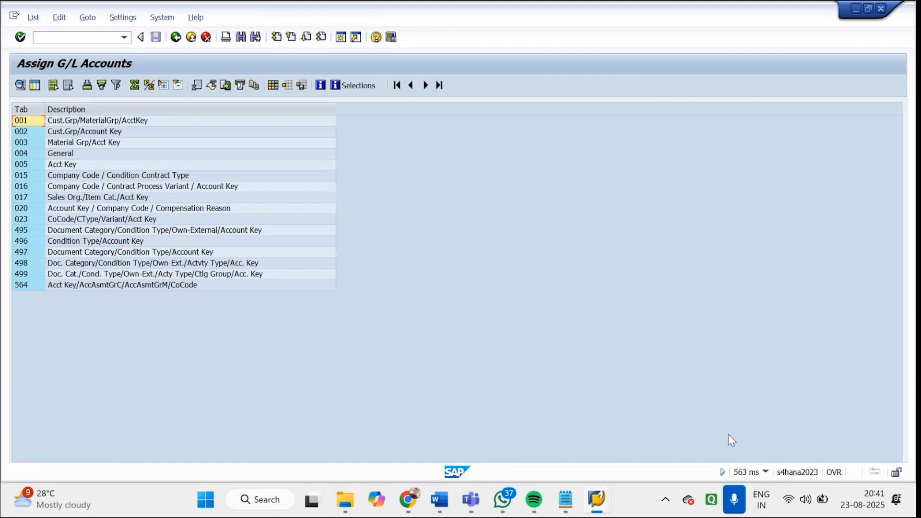
# Display the transaction details of Assign G/L Accounts, and open table 001 Cust.Grp/MaterialGrp/AcctKey
pyautogui.click(767, 472)
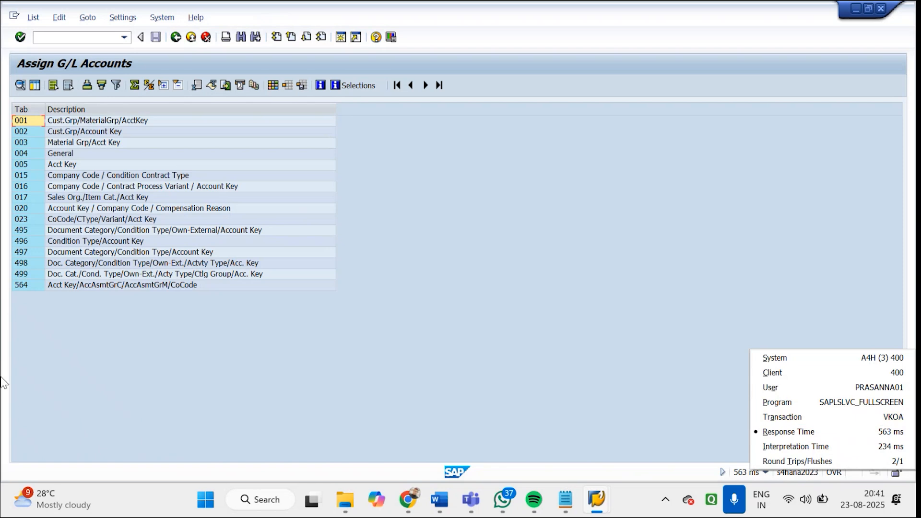
pyautogui.click(30, 289)
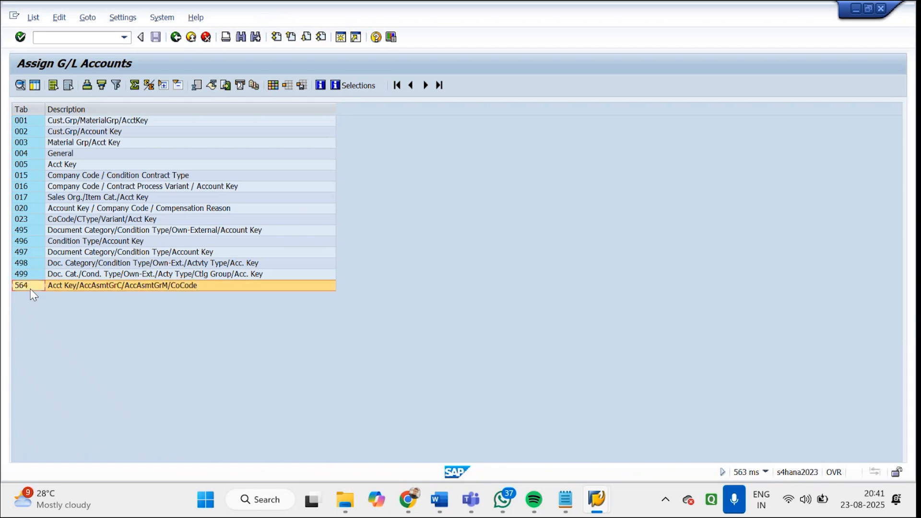
pyautogui.click(67, 122)
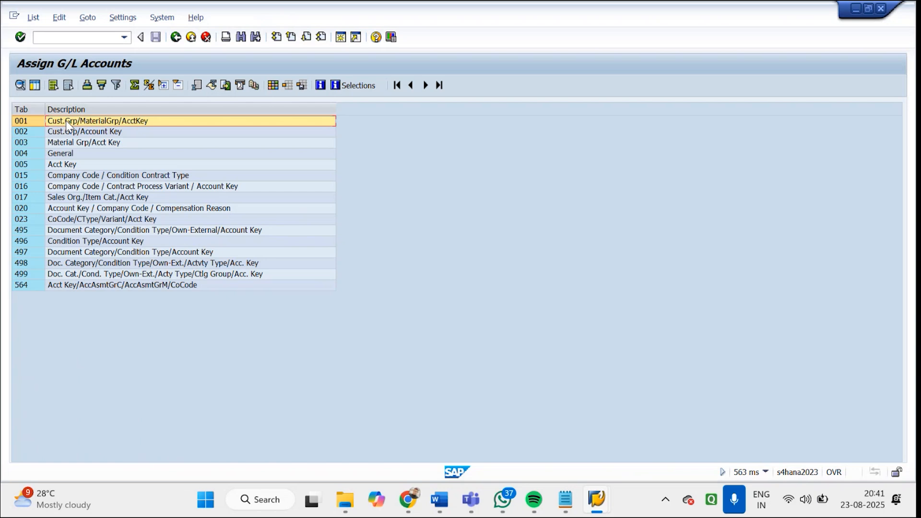
pyautogui.doubleClick(68, 126)
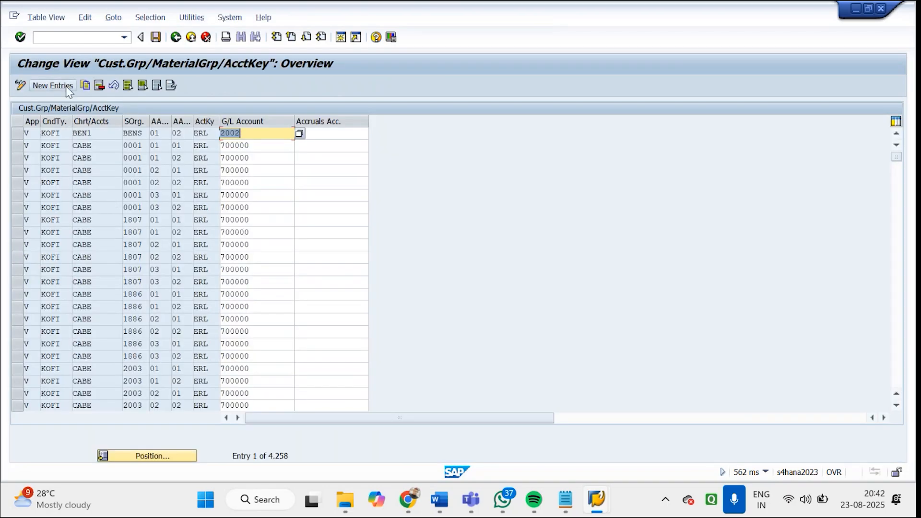
# Create a new G/L account assignment entry with application V (Sales/Distribution) and condition type GOFI
pyautogui.click(50, 86)
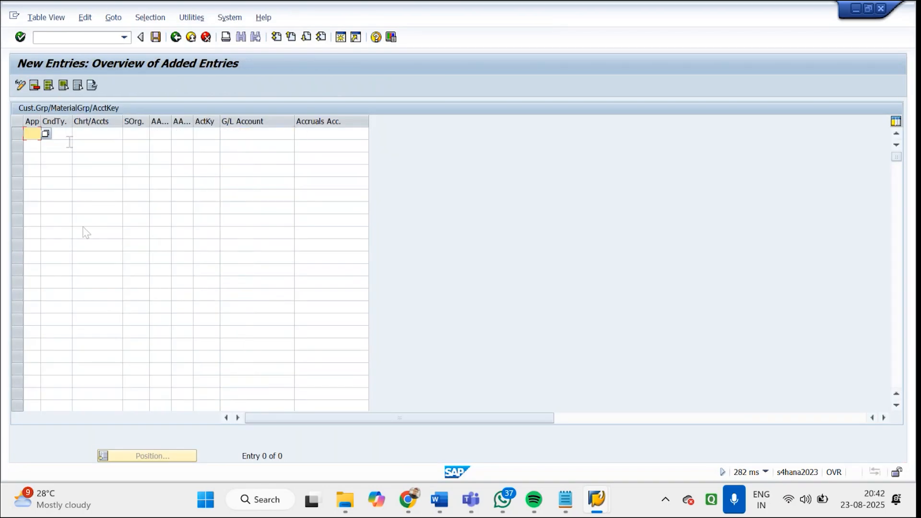
pyautogui.click(46, 135)
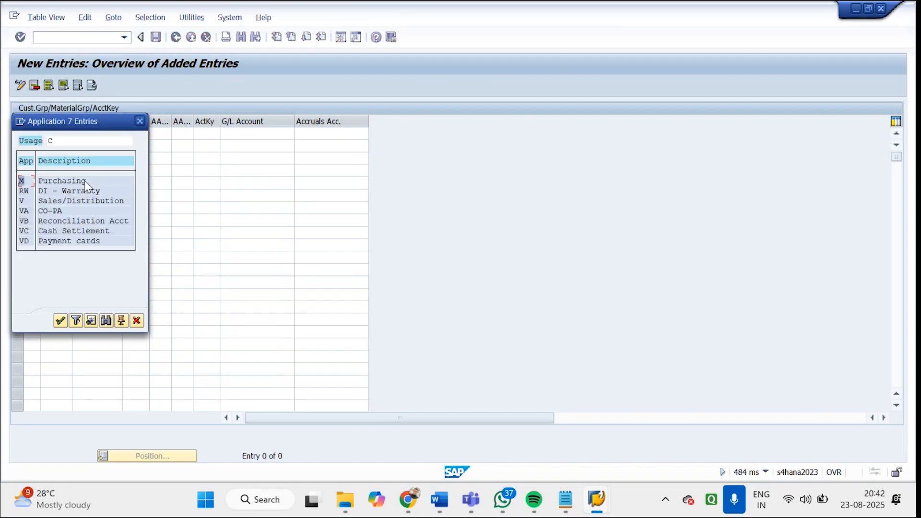
pyautogui.doubleClick(63, 200)
pyautogui.click(78, 134)
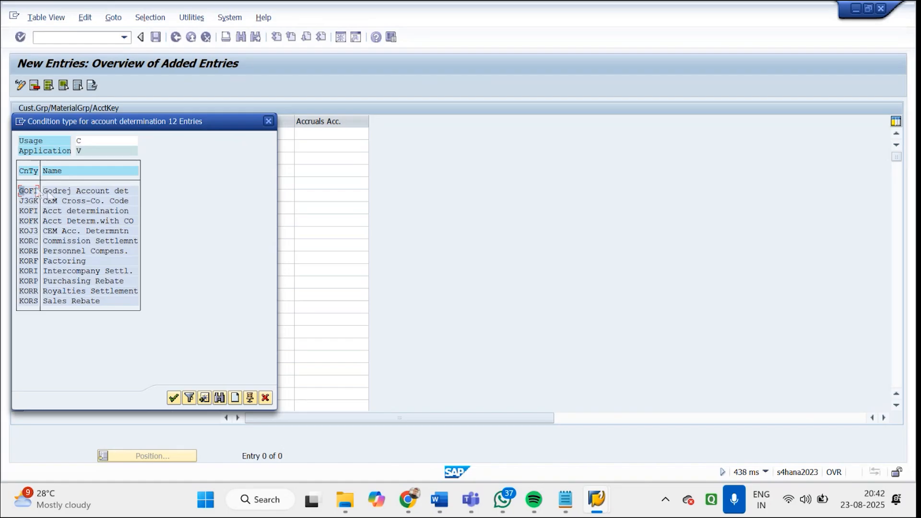
pyautogui.doubleClick(50, 192)
# Switch to the Define Billing Types session, return to SAP Easy Access and start transaction FS00
pyautogui.click(96, 136)
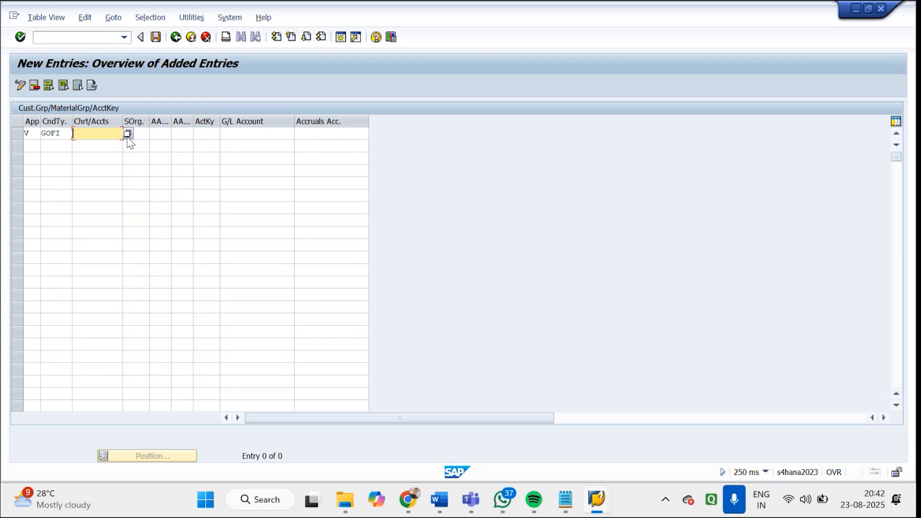
pyautogui.click(596, 503)
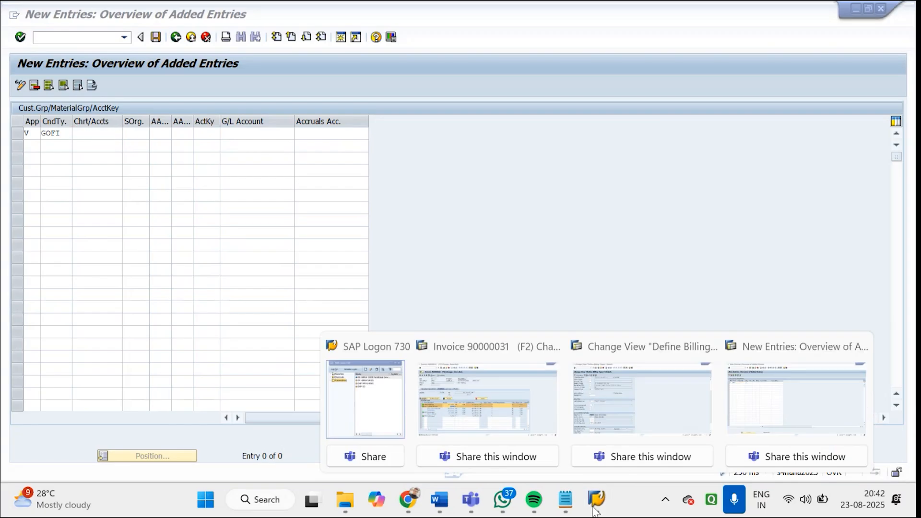
pyautogui.click(637, 437)
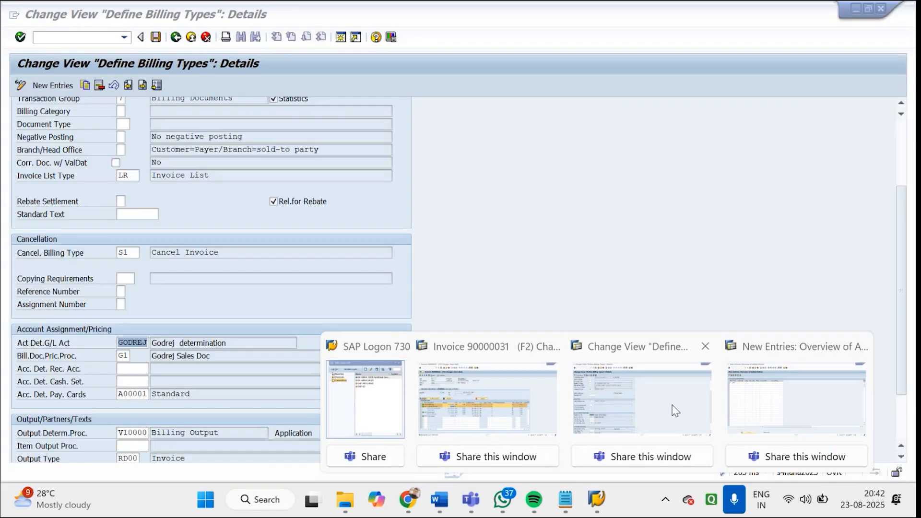
pyautogui.click(177, 41)
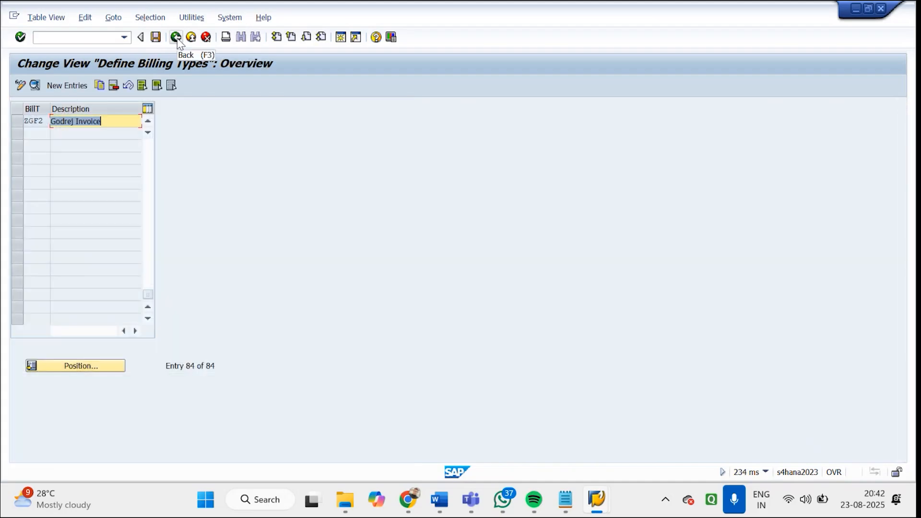
pyautogui.click(177, 40)
pyautogui.click(74, 39)
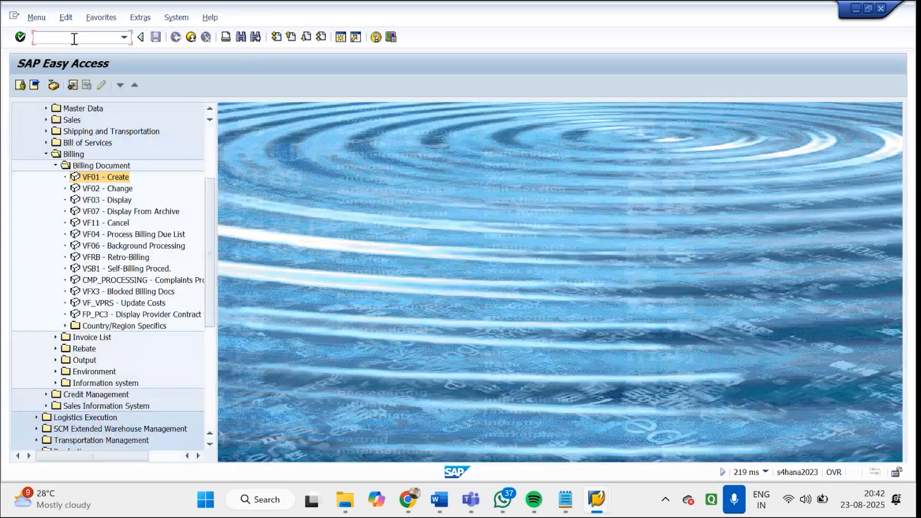
pyautogui.write('FS00')
pyautogui.press('Return')
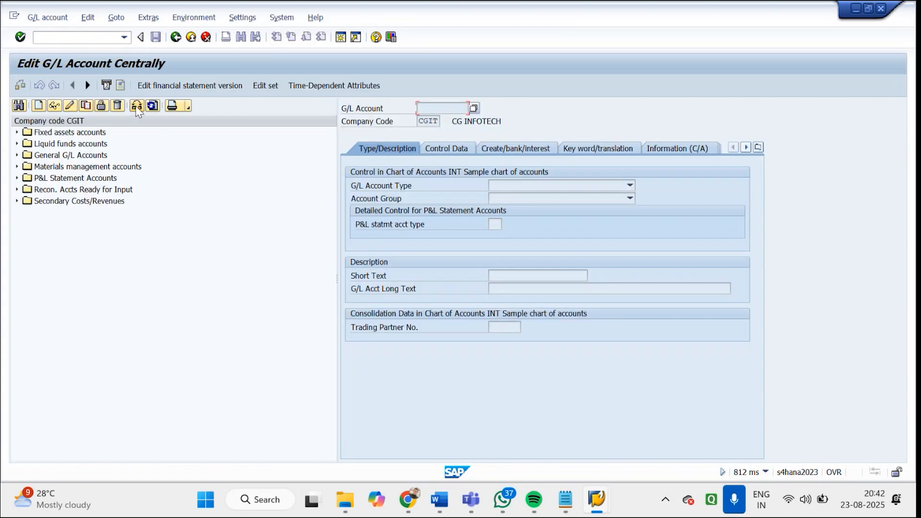
# Change the company code of the G/L account list to GDRJ
pyautogui.click(137, 108)
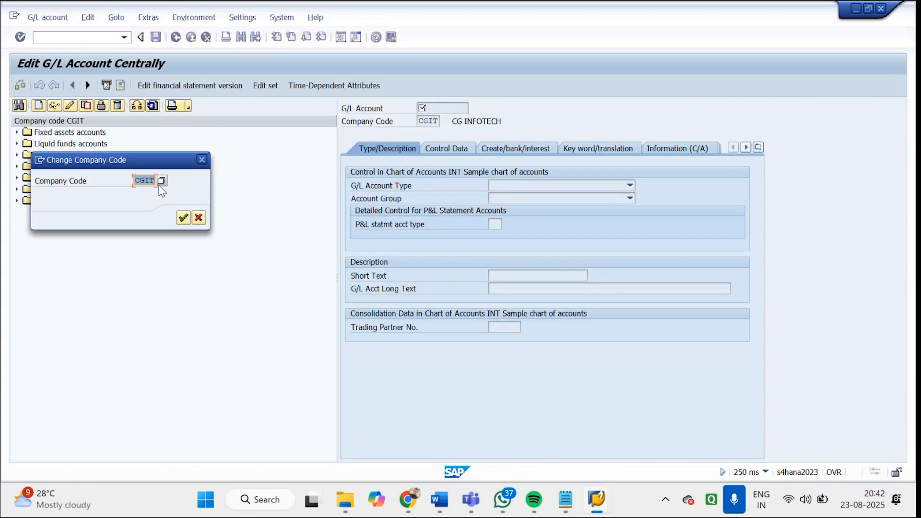
pyautogui.write('G')
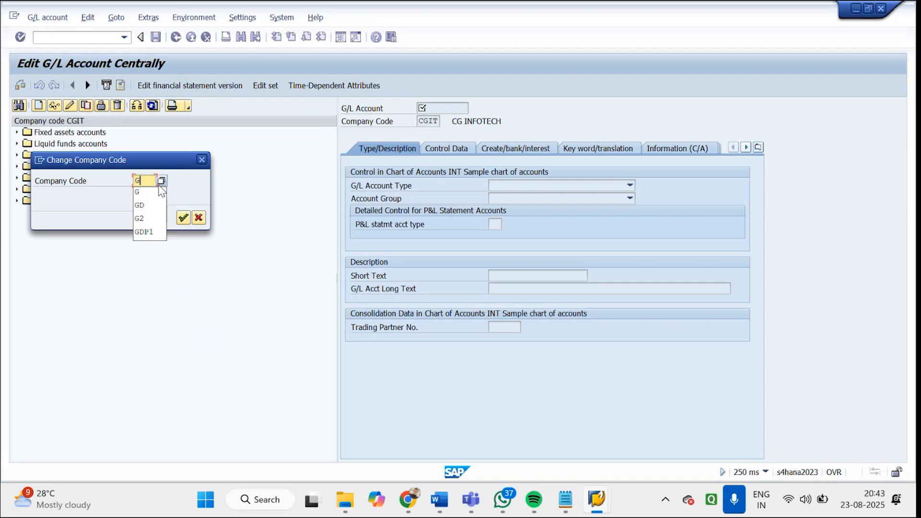
pyautogui.write('DRJ')
pyautogui.press('Return')
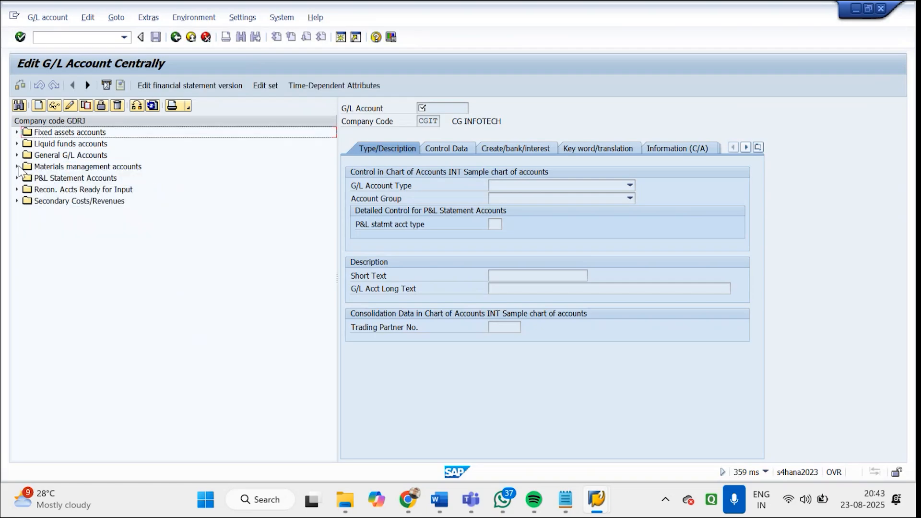
# Try to change the company code to 2208, picking it from the list of company codes
pyautogui.click(140, 106)
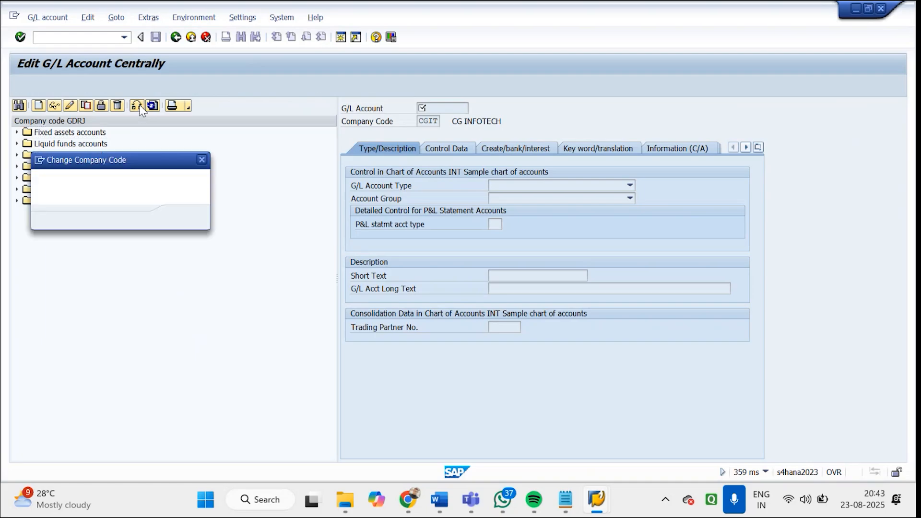
pyautogui.click(164, 181)
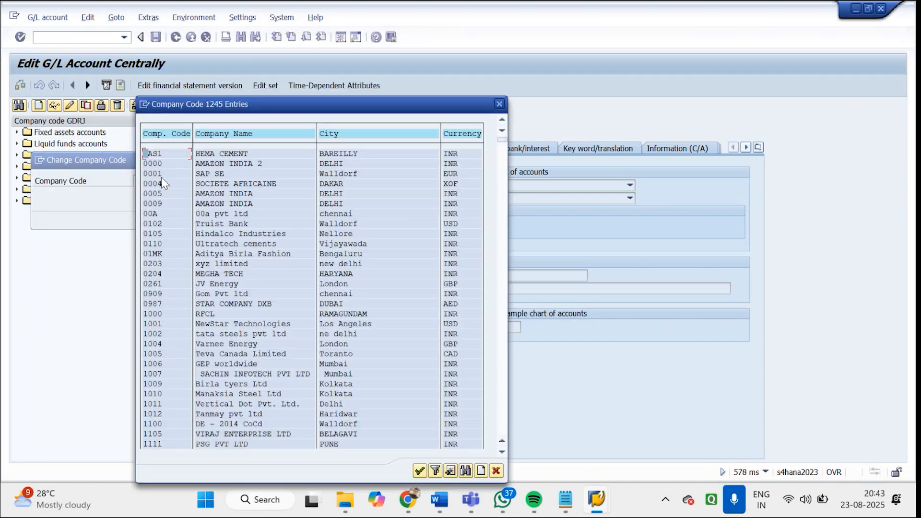
pyautogui.click(503, 402)
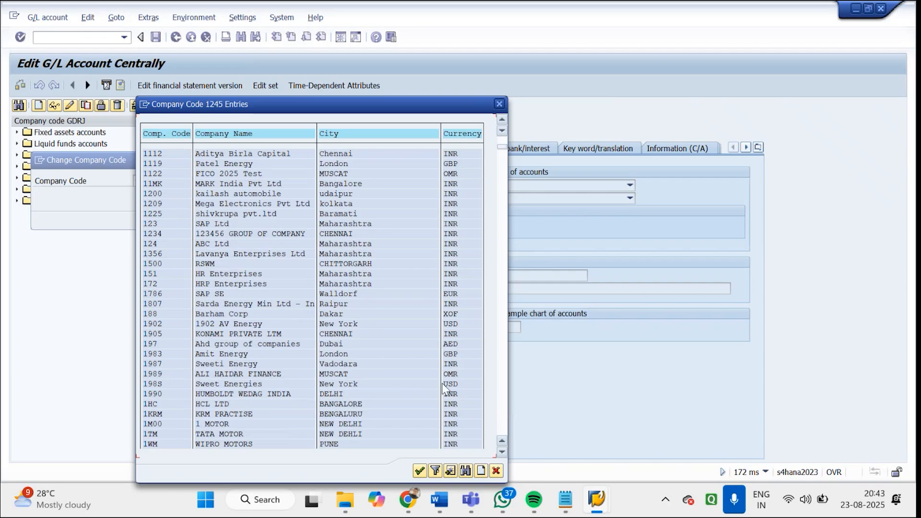
pyautogui.click(502, 418)
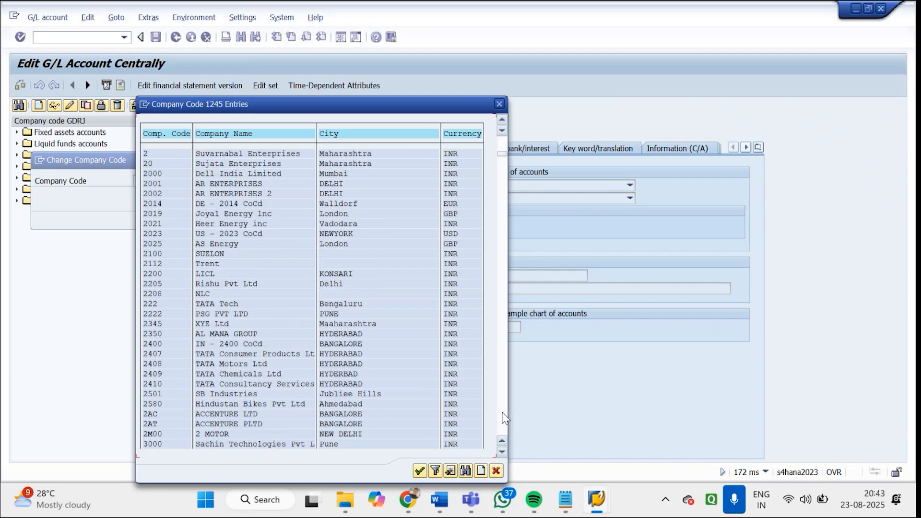
pyautogui.doubleClick(163, 298)
pyautogui.press('Return')
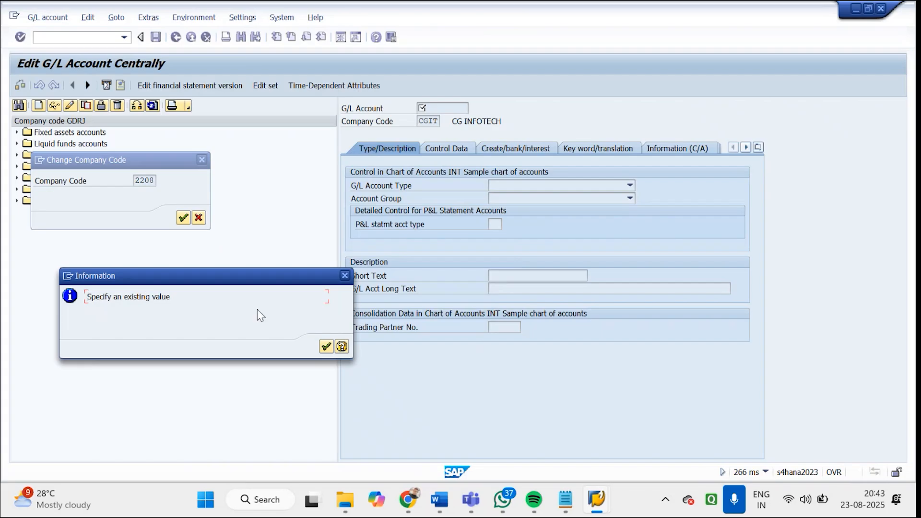
pyautogui.click(344, 275)
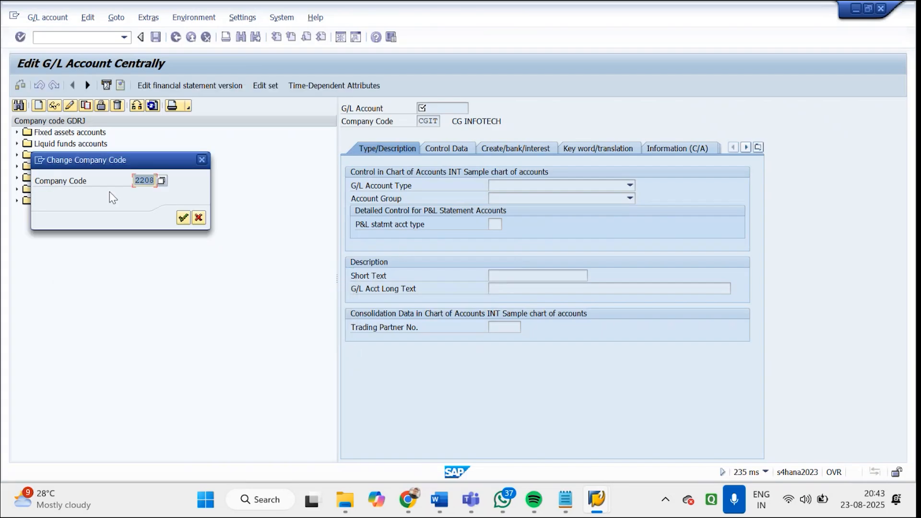
# Select company code GDRJ (GODREJ ELECTRONICS) from the list of company codes and apply it to the G/L account list
pyautogui.click(157, 180)
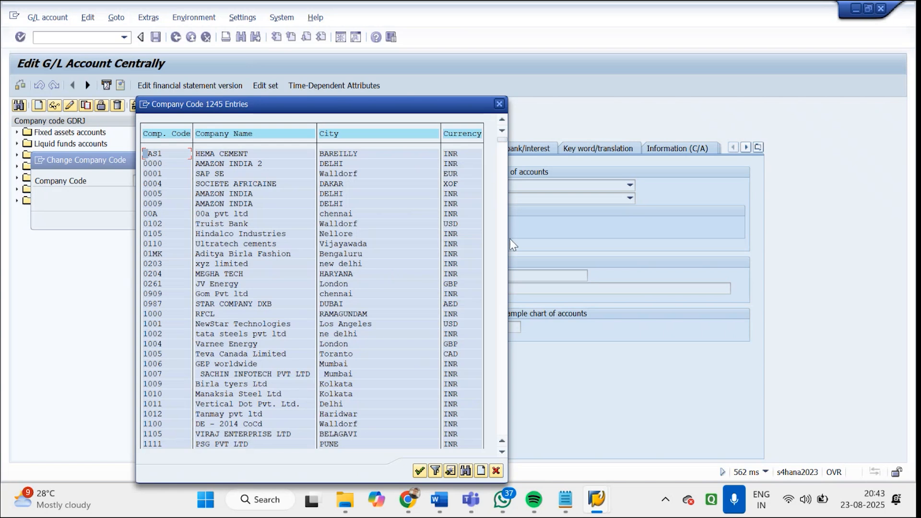
pyautogui.click(501, 324)
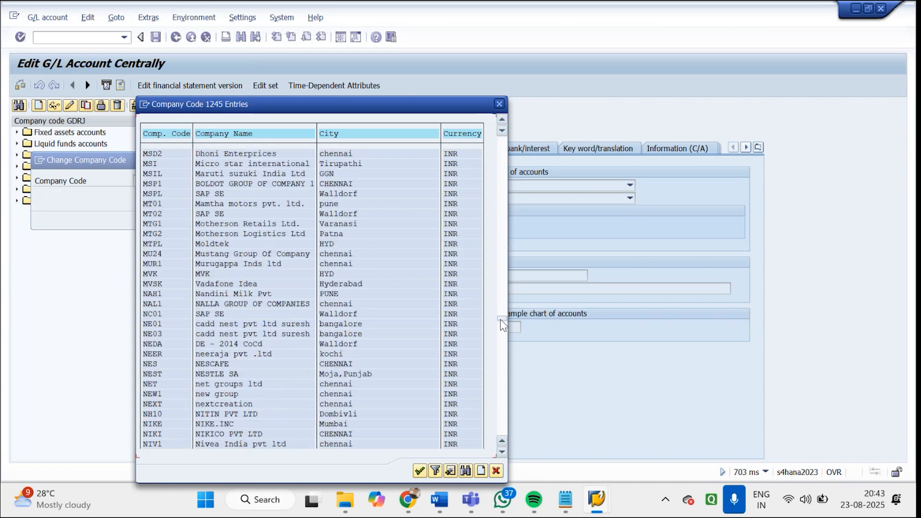
pyautogui.click(502, 161)
pyautogui.click(502, 162)
pyautogui.click(503, 162)
pyautogui.click(502, 161)
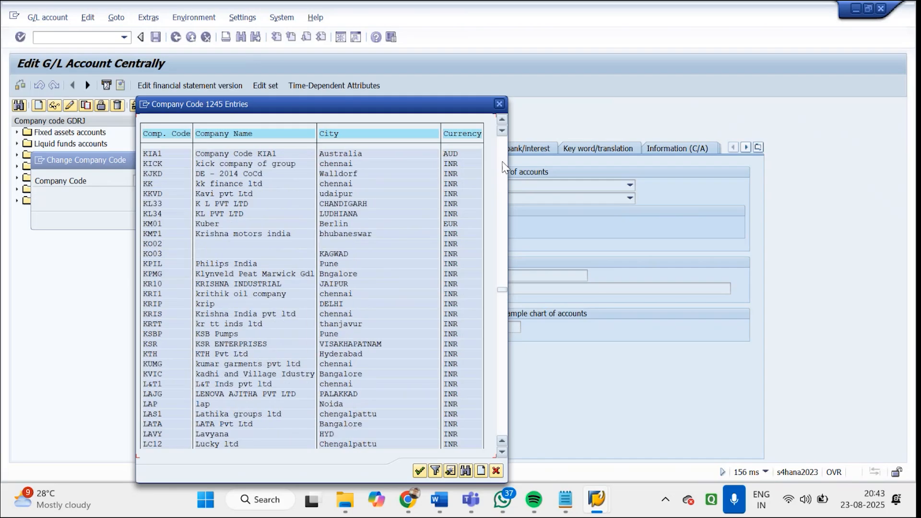
pyautogui.click(503, 166)
pyautogui.click(502, 167)
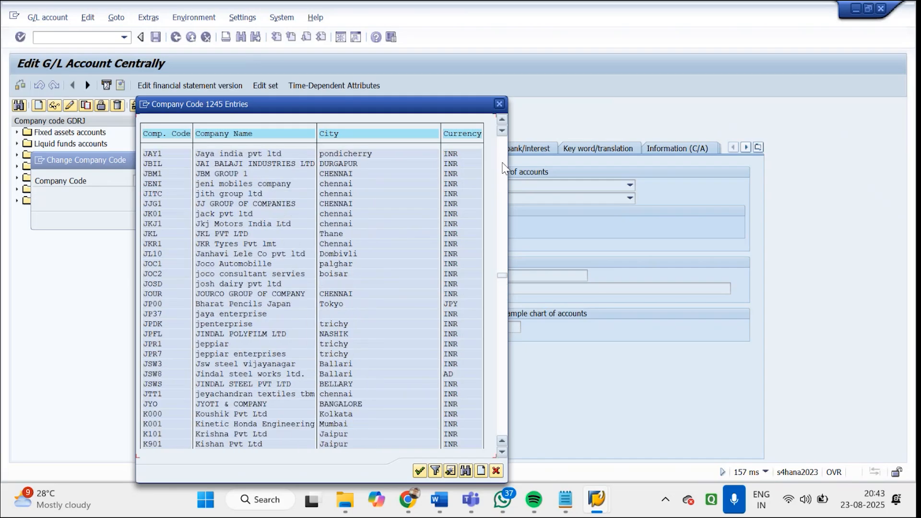
pyautogui.click(502, 167)
pyautogui.click(503, 167)
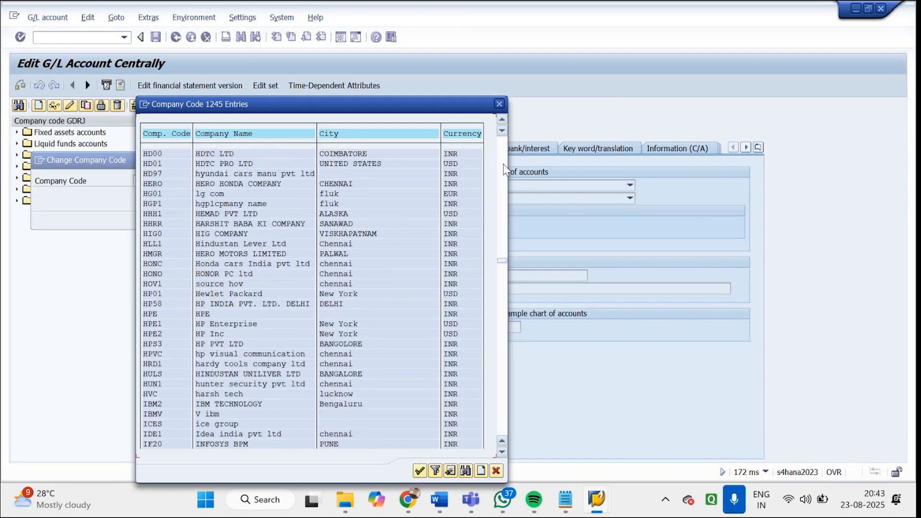
pyautogui.click(503, 164)
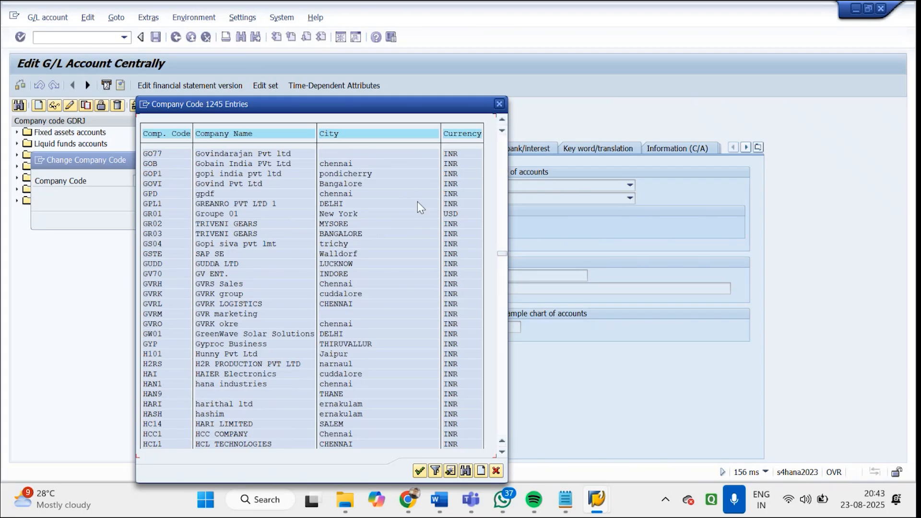
pyautogui.click(503, 167)
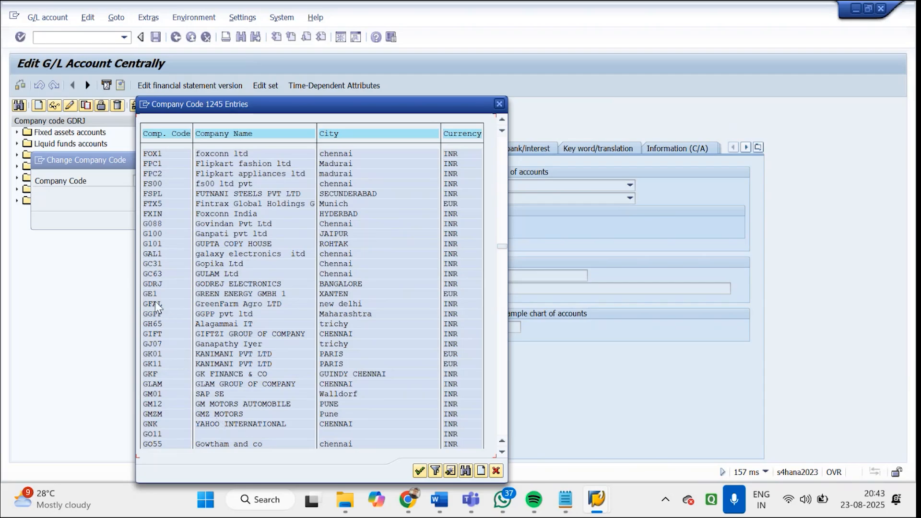
pyautogui.doubleClick(153, 284)
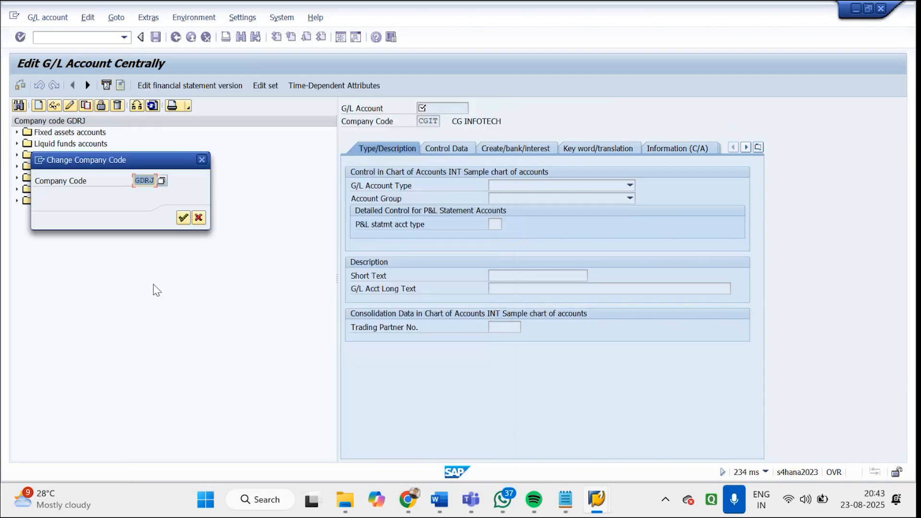
pyautogui.press('Return')
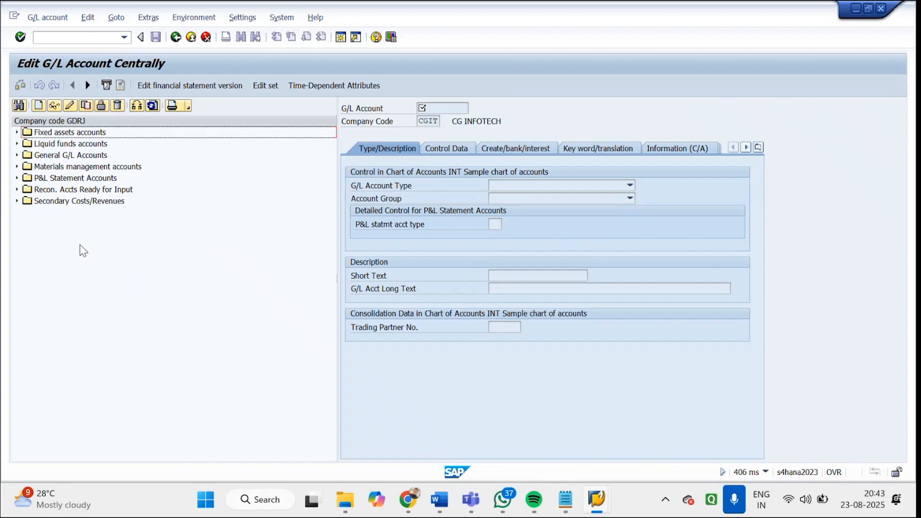
# Expand General G/L Accounts, search the account list for SALES REVENUE and display the Sales revenues-dom. account
pyautogui.click(17, 155)
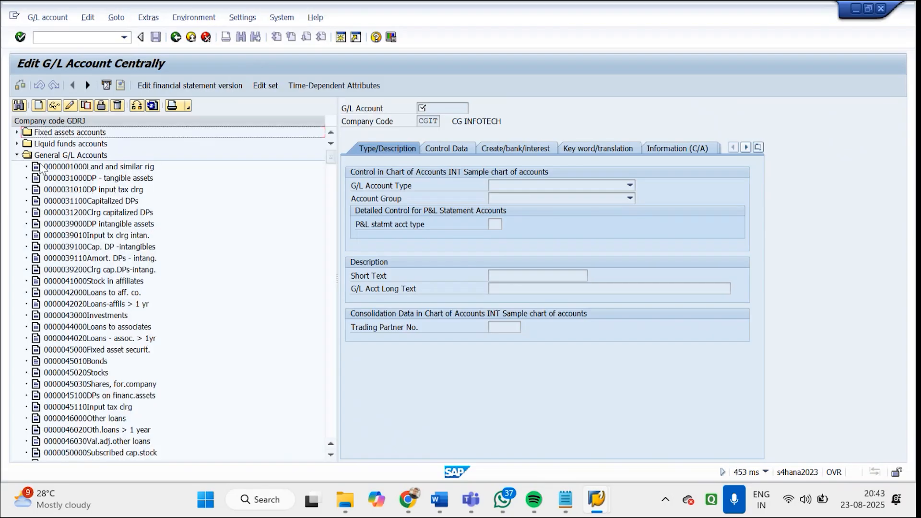
pyautogui.doubleClick(77, 190)
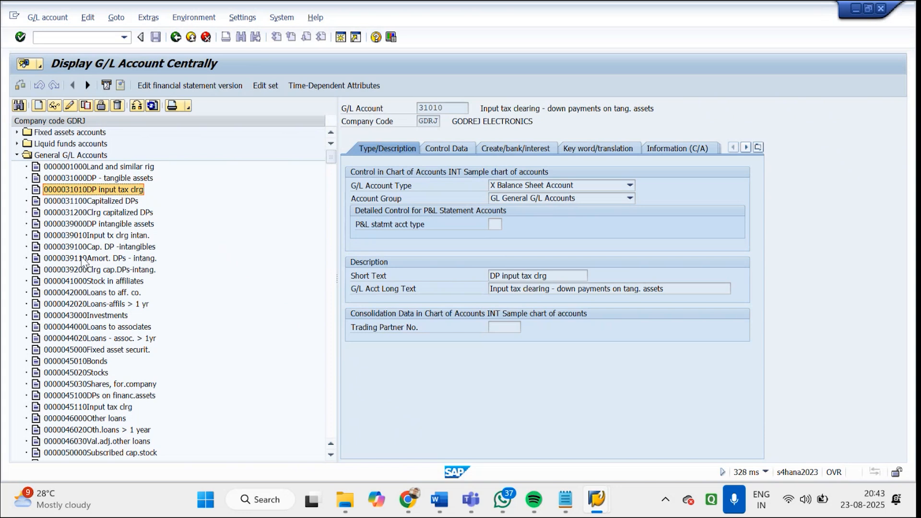
pyautogui.click(19, 105)
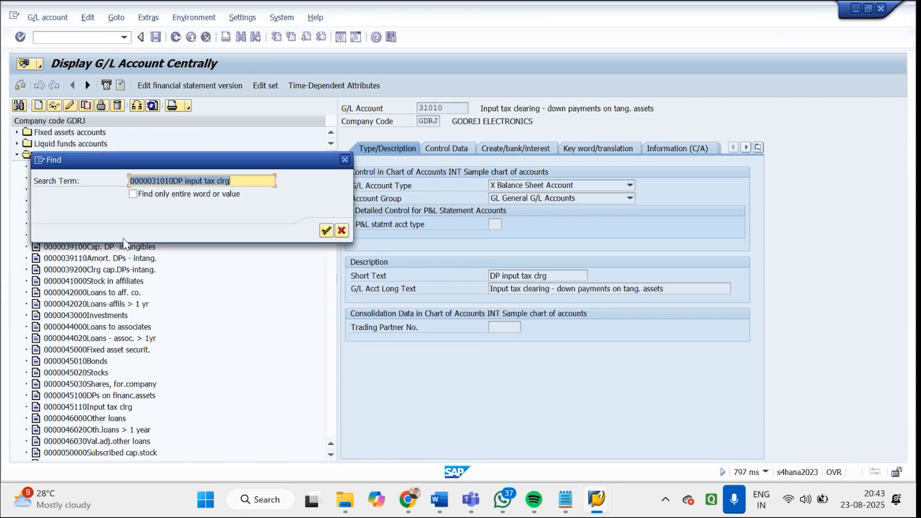
pyautogui.write('SALES')
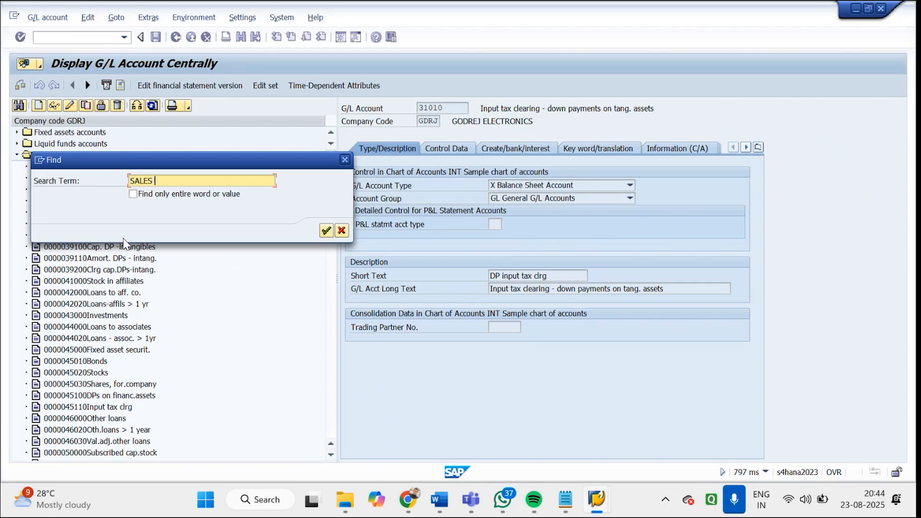
pyautogui.write(' REVENUE')
pyautogui.press('Return')
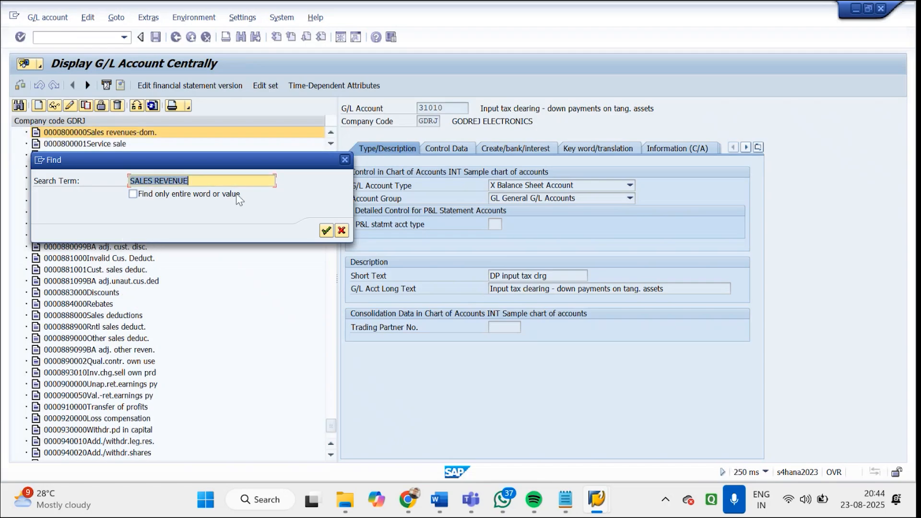
pyautogui.click(345, 160)
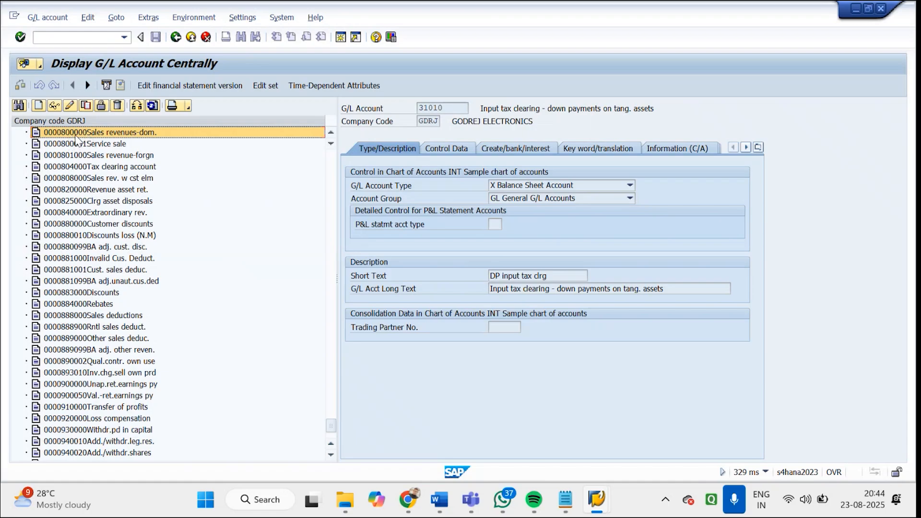
pyautogui.doubleClick(76, 135)
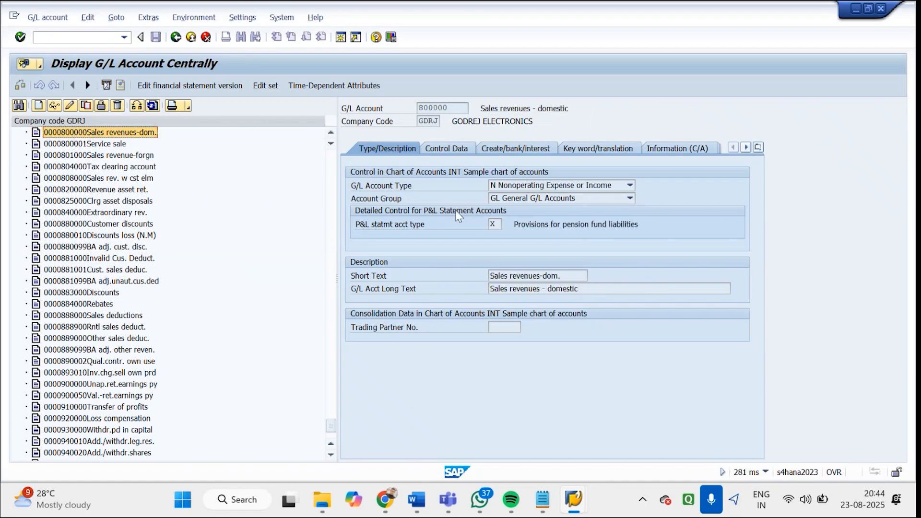
# Display the Sales revenues-dom. account's company code information and check its chart of accounts
pyautogui.click(449, 110)
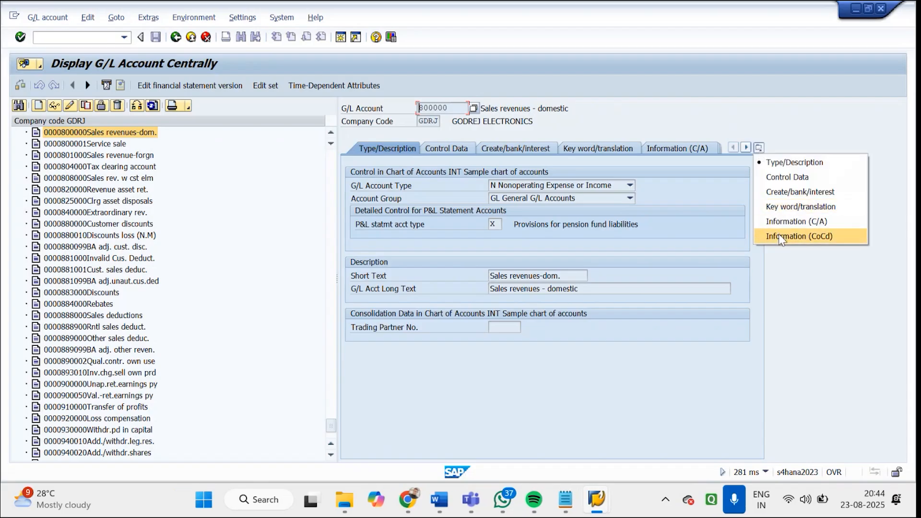
pyautogui.click(780, 236)
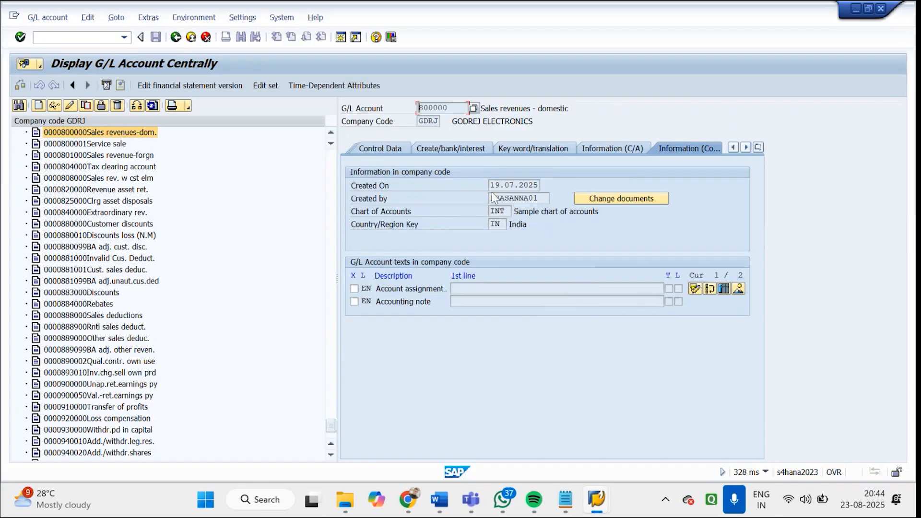
pyautogui.moveTo(492, 216); pyautogui.dragTo(505, 216)
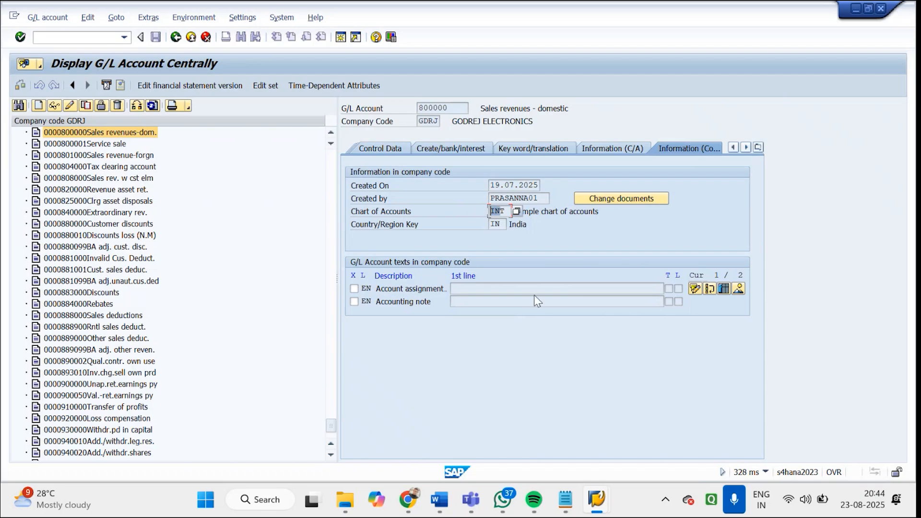
# Return to the new G/L assignment entry for condition type GOFI and try to set its chart of accounts to INT from the list
pyautogui.click(597, 503)
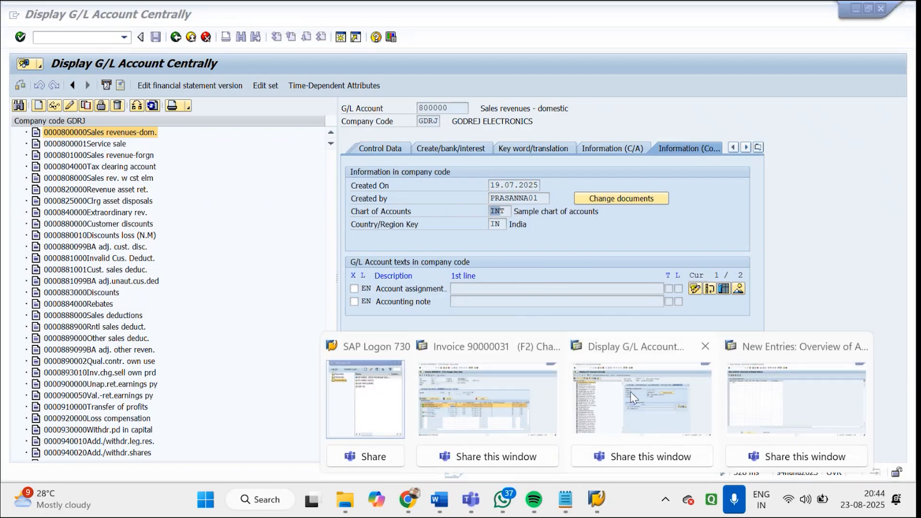
pyautogui.click(749, 390)
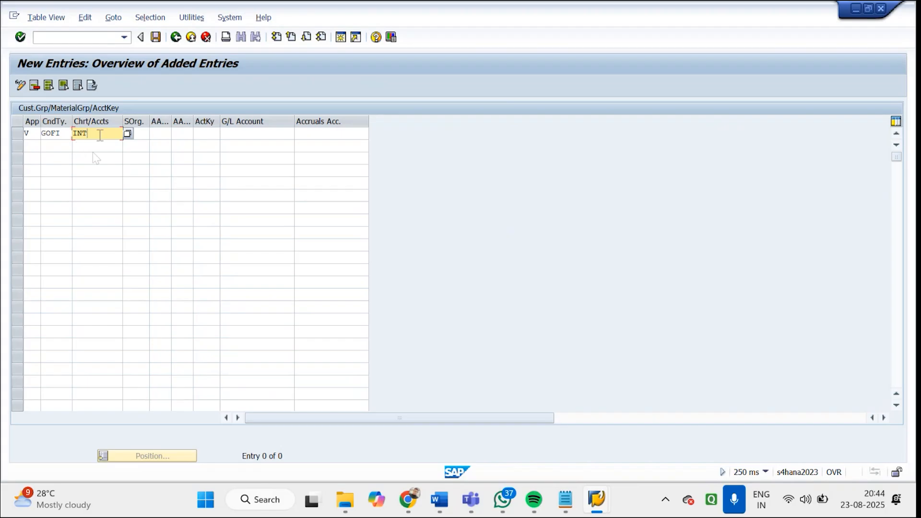
pyautogui.click(128, 135)
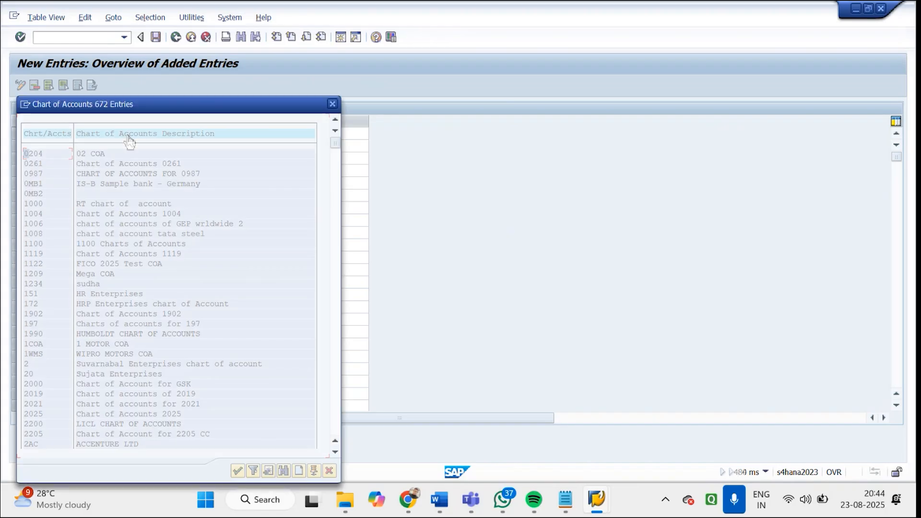
pyautogui.click(336, 362)
pyautogui.click(337, 361)
pyautogui.click(337, 361)
pyautogui.click(337, 361)
pyautogui.click(337, 361)
pyautogui.click(337, 361)
pyautogui.click(337, 361)
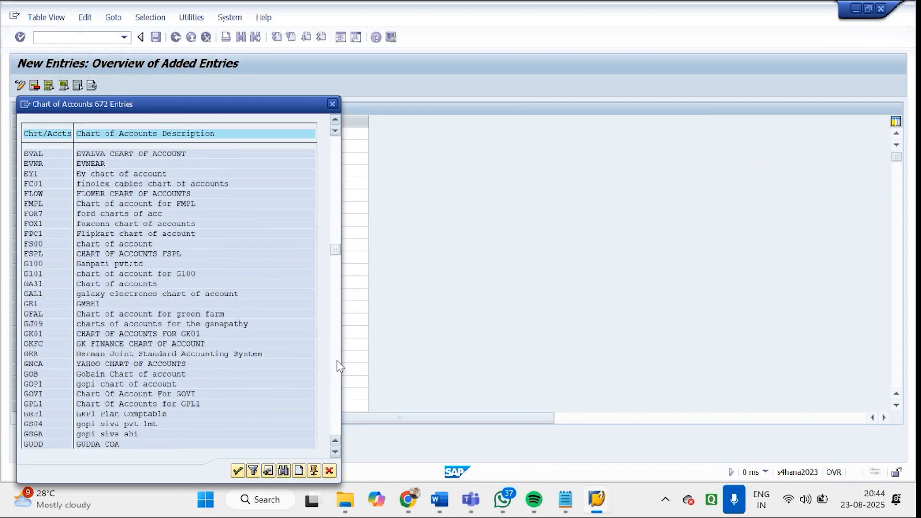
pyautogui.click(337, 361)
pyautogui.click(336, 361)
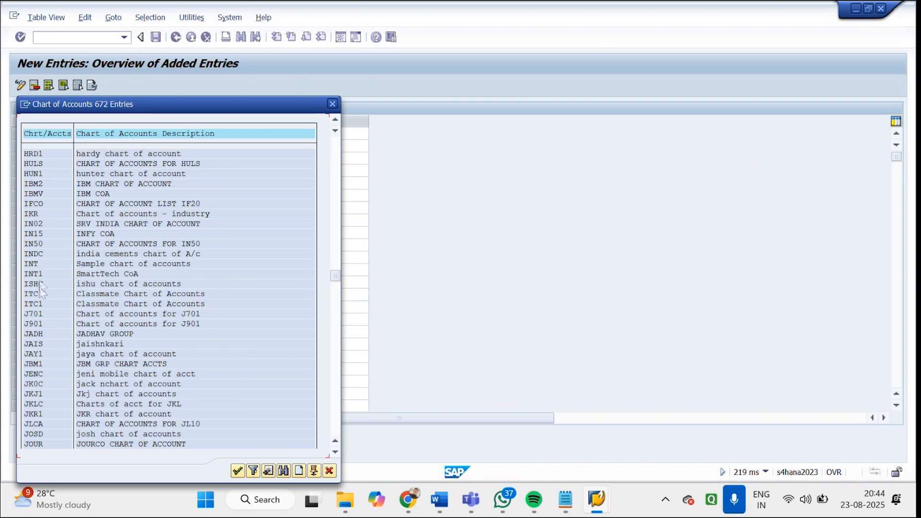
pyautogui.doubleClick(37, 264)
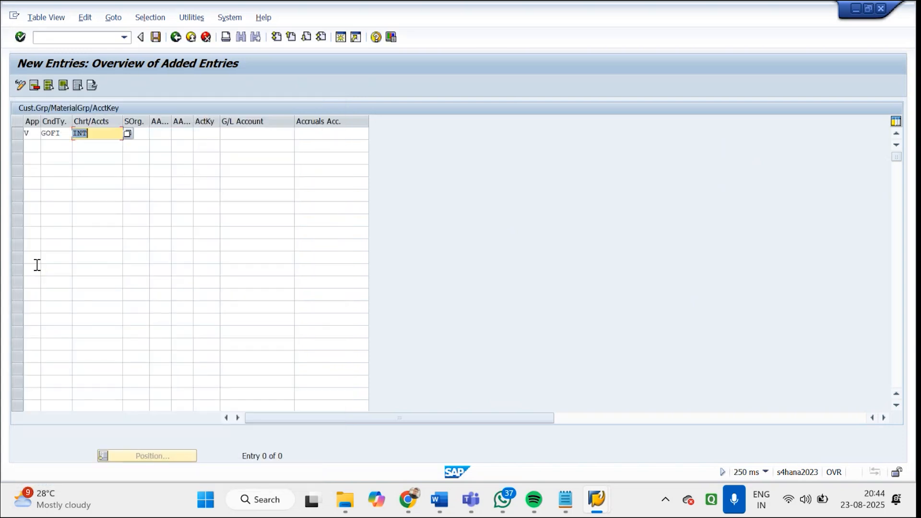
pyautogui.press('Return')
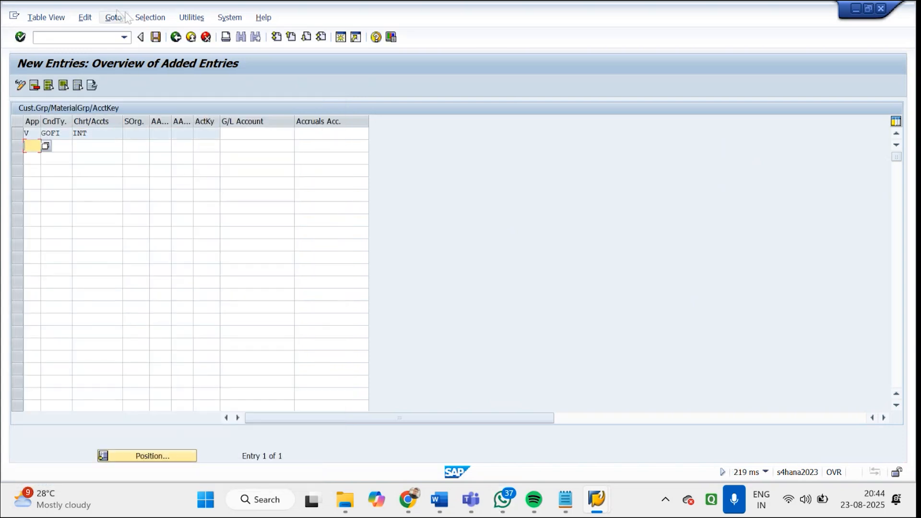
# Leave the Cust.Grp/MaterialGrp/AcctKey table without saving the incomplete GOFI entry
pyautogui.click(208, 38)
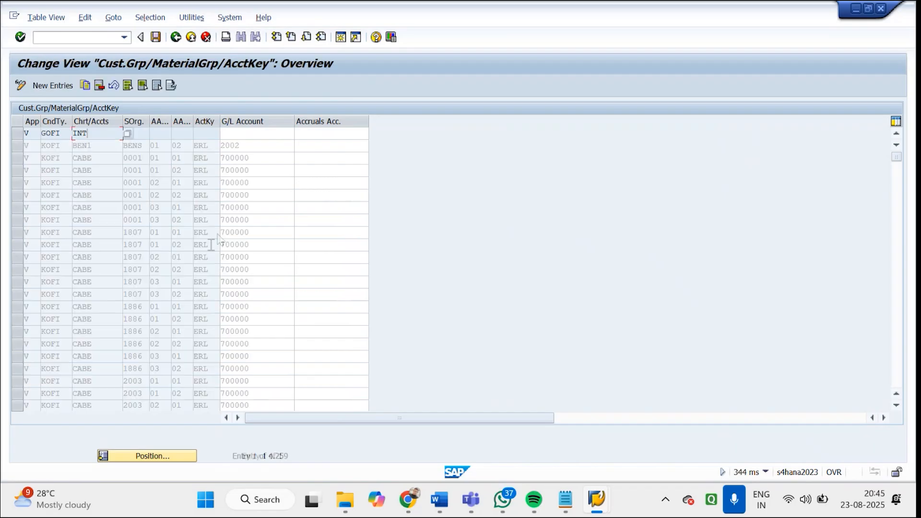
pyautogui.click(175, 38)
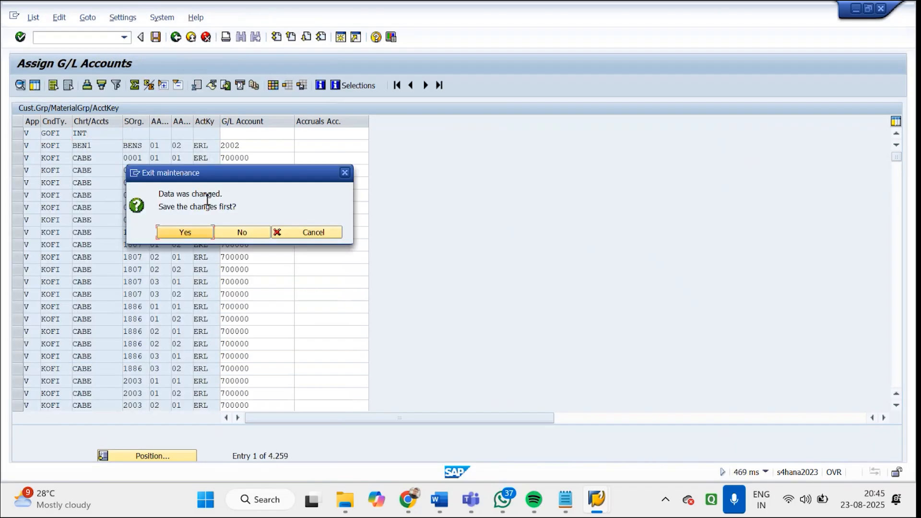
pyautogui.click(235, 234)
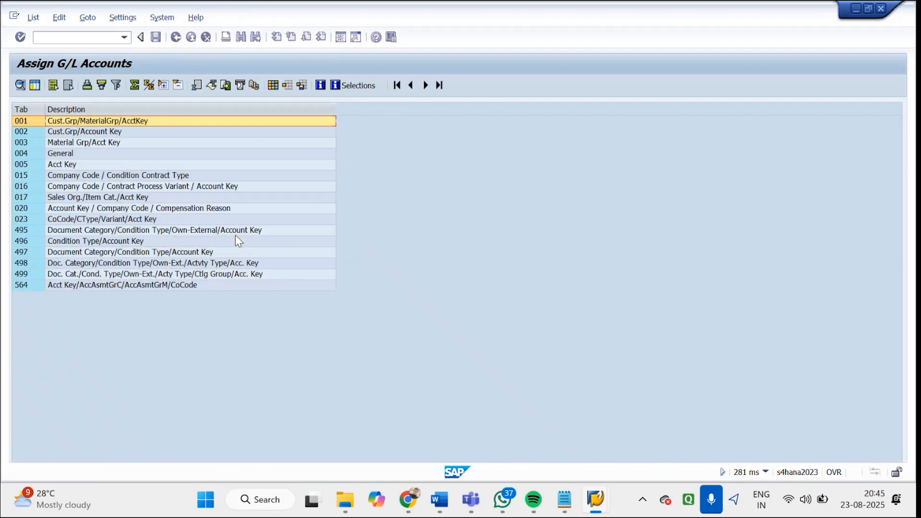
# Start a new entry in Cust.Grp/MaterialGrp/AcctKey with application V, condition type GOFI and chart of accounts INT
pyautogui.doubleClick(119, 124)
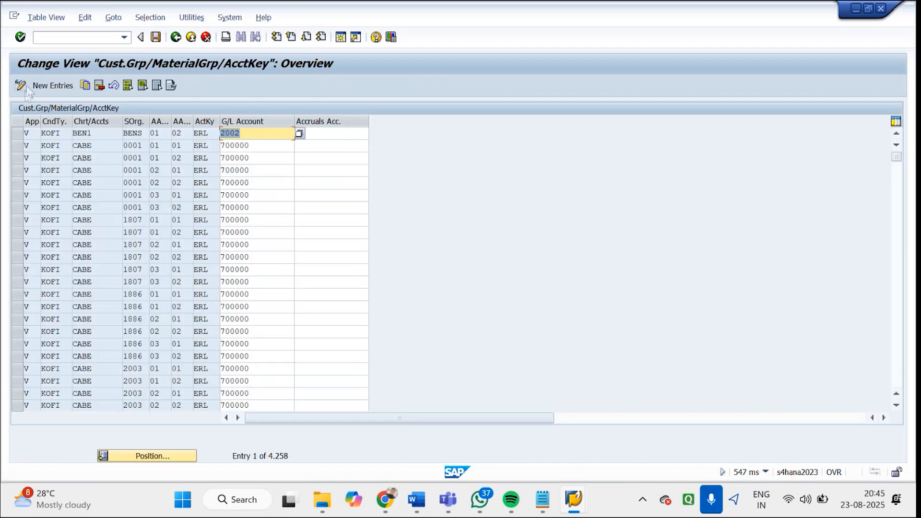
pyautogui.click(48, 88)
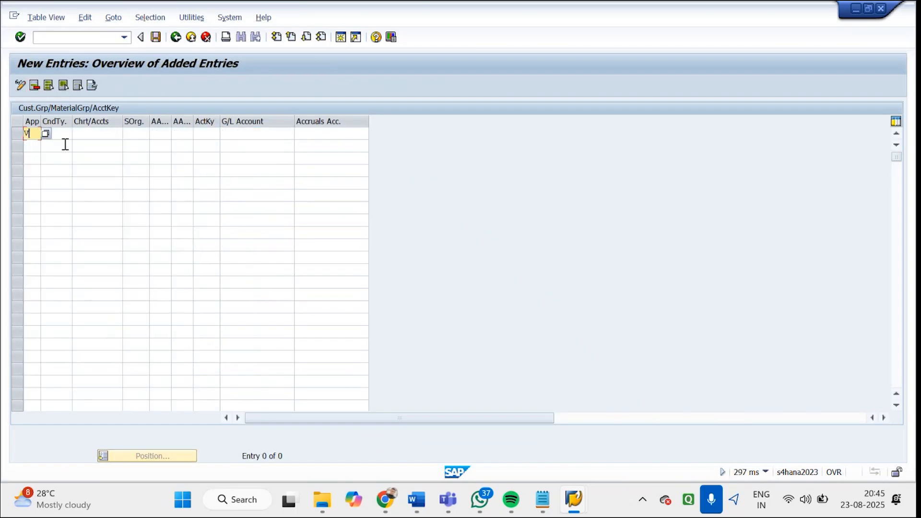
pyautogui.press('Tab')
pyautogui.press('BackSpace')
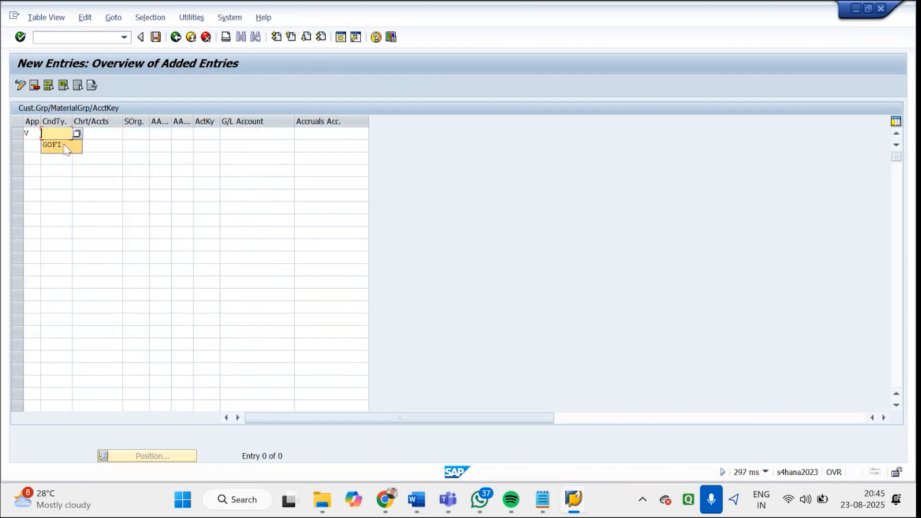
pyautogui.click(63, 144)
pyautogui.click(98, 134)
pyautogui.click(97, 135)
pyautogui.click(99, 144)
# Check the chart of accounts shown for the Sales revenues-dom. account and return to the new entries
pyautogui.moveTo(575, 502)
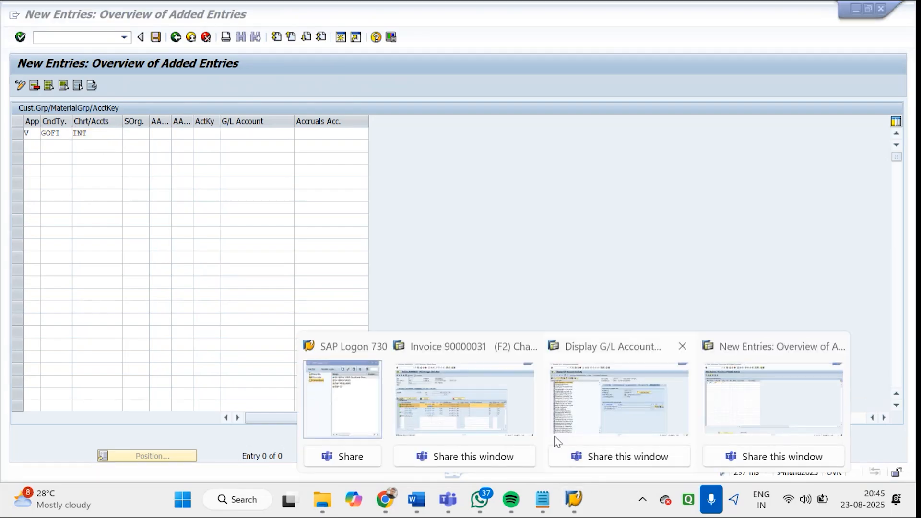
pyautogui.click(594, 418)
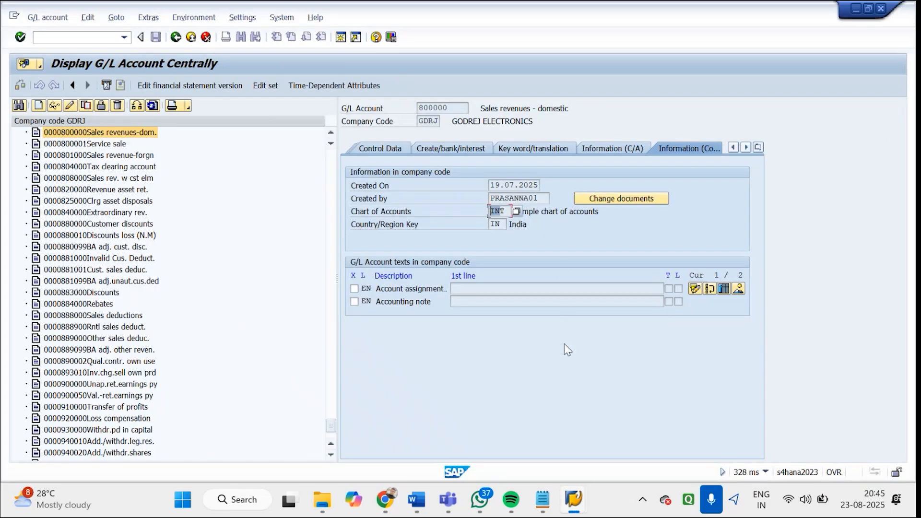
pyautogui.moveTo(579, 502)
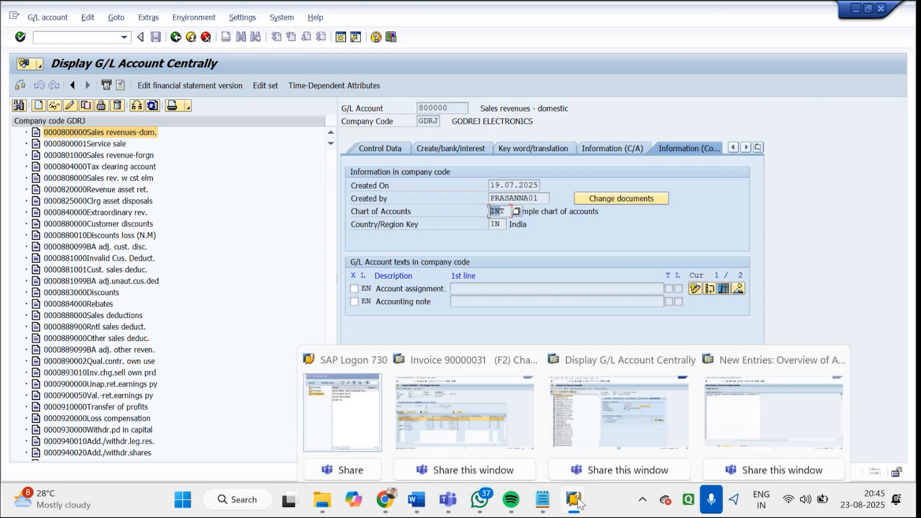
pyautogui.click(774, 413)
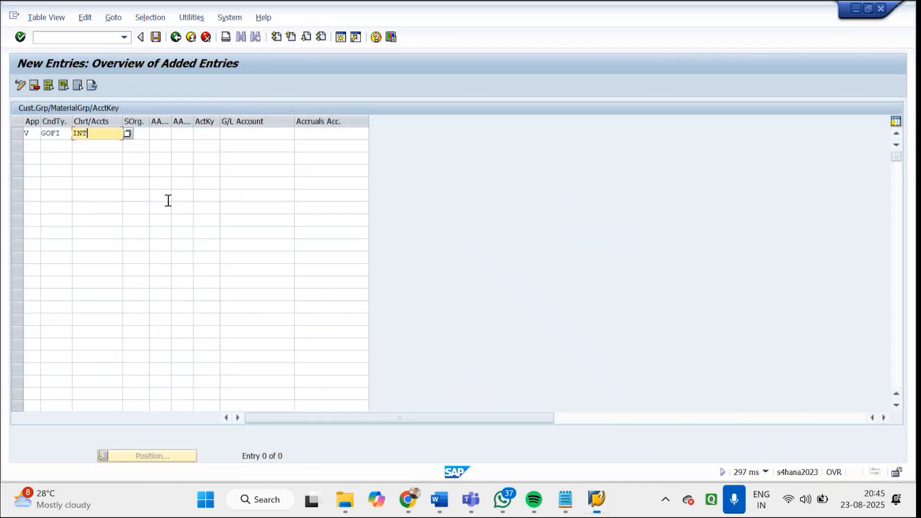
# Set the GOFI entry's sales organization to GDS1, customer account assignment group to 01 and material account assignment group to 03
pyautogui.click(139, 133)
pyautogui.write('GDS1')
pyautogui.click(166, 137)
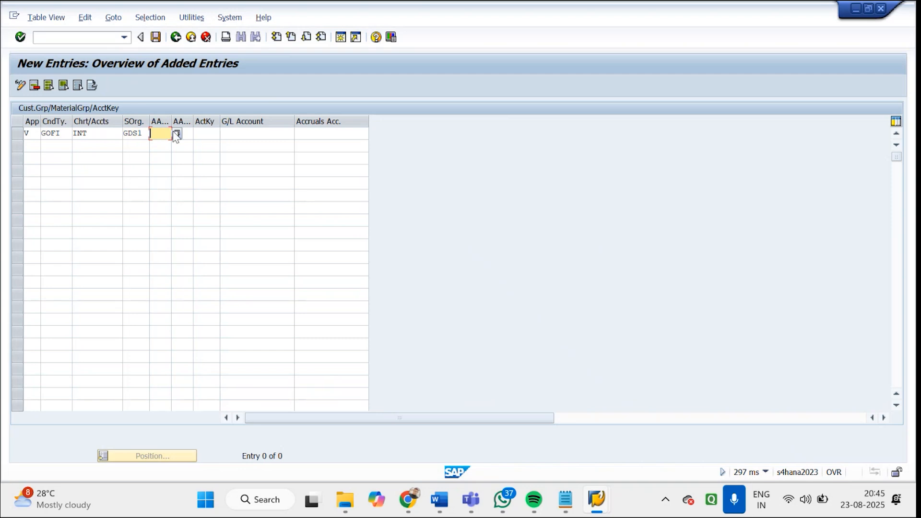
pyautogui.click(176, 135)
pyautogui.doubleClick(77, 172)
pyautogui.click(184, 135)
pyautogui.click(196, 135)
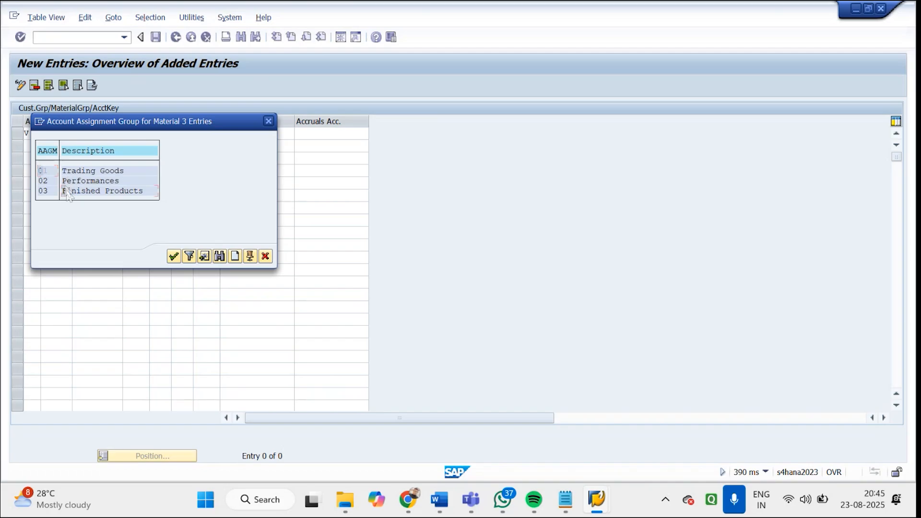
pyautogui.doubleClick(68, 191)
# Set the first GOFI entry's account key to ERL
pyautogui.click(208, 135)
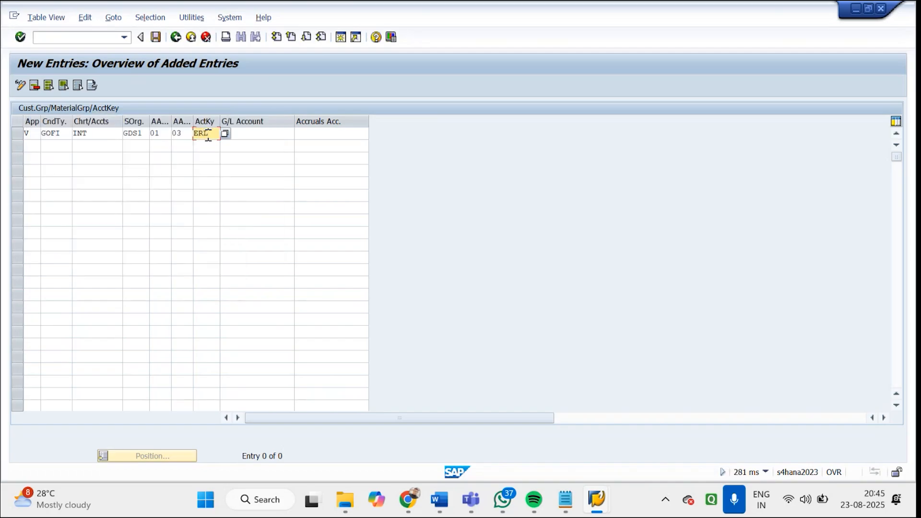
pyautogui.click(225, 133)
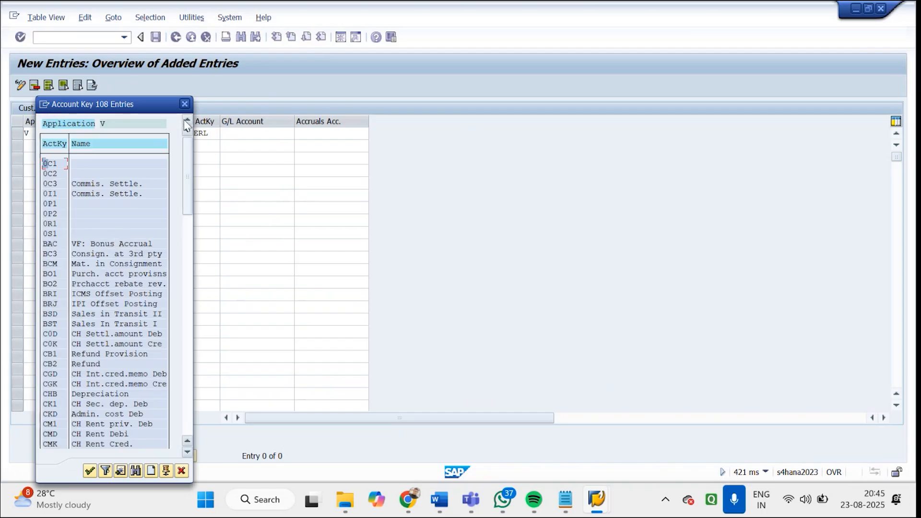
pyautogui.click(185, 106)
# Copy the G/L account number of Sales revenues-dom. into the ERL entry's G/L account and confirm the entry
pyautogui.moveTo(596, 486)
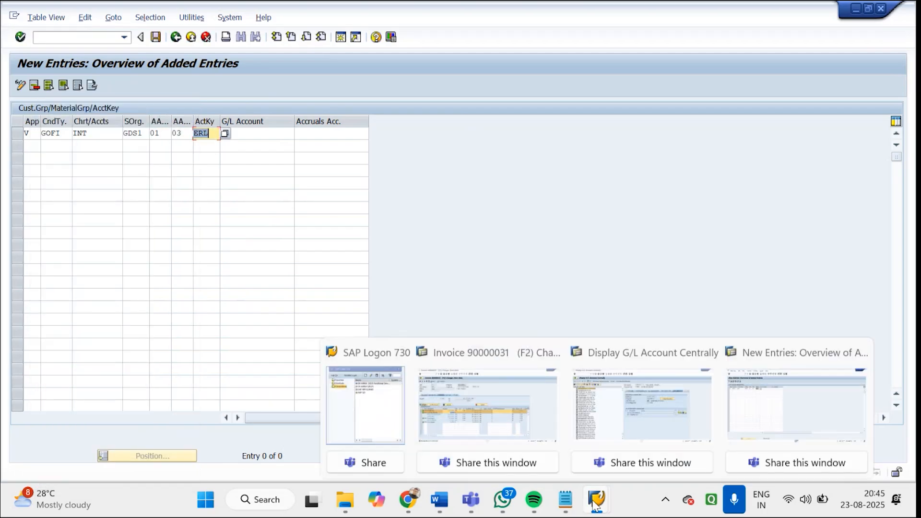
pyautogui.click(617, 395)
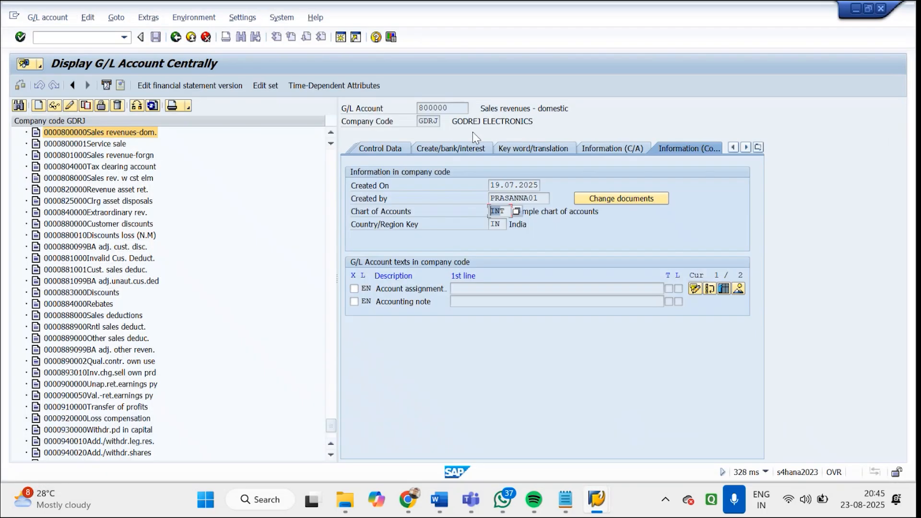
pyautogui.click(452, 108)
pyautogui.hotkey('ctrl', 'c')
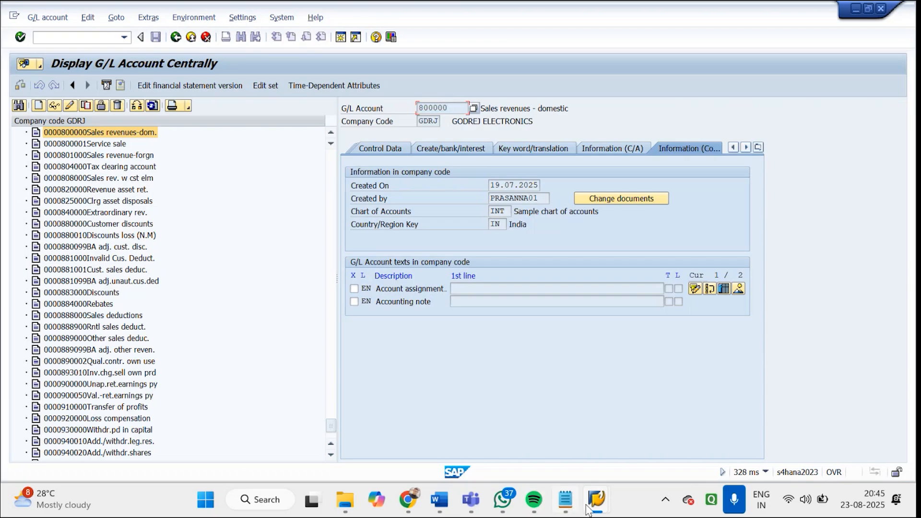
pyautogui.moveTo(596, 502)
pyautogui.click(735, 388)
pyautogui.click(273, 136)
pyautogui.hotkey('ctrl', 'v')
pyautogui.press('Return')
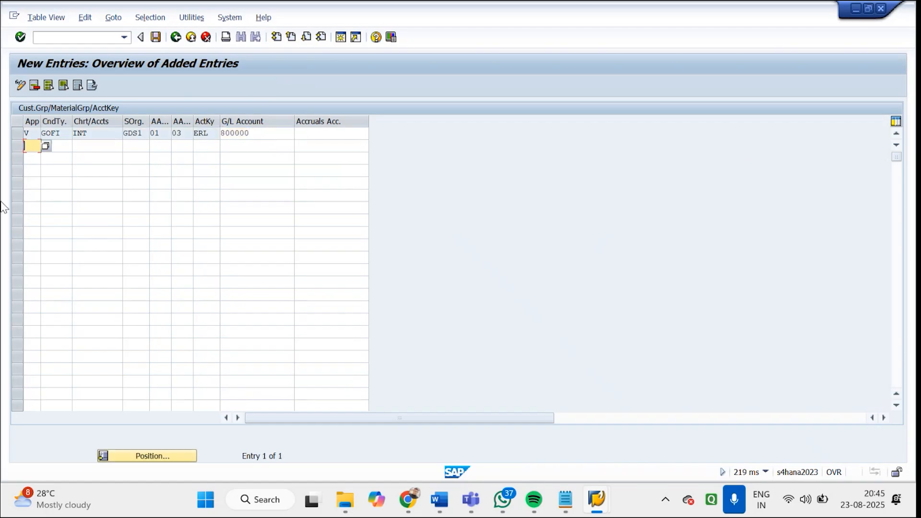
# Begin a second entry with application V, condition type GOFI, chart of accounts INT and sales organization GDS1
pyautogui.press('Tab')
pyautogui.write('G')
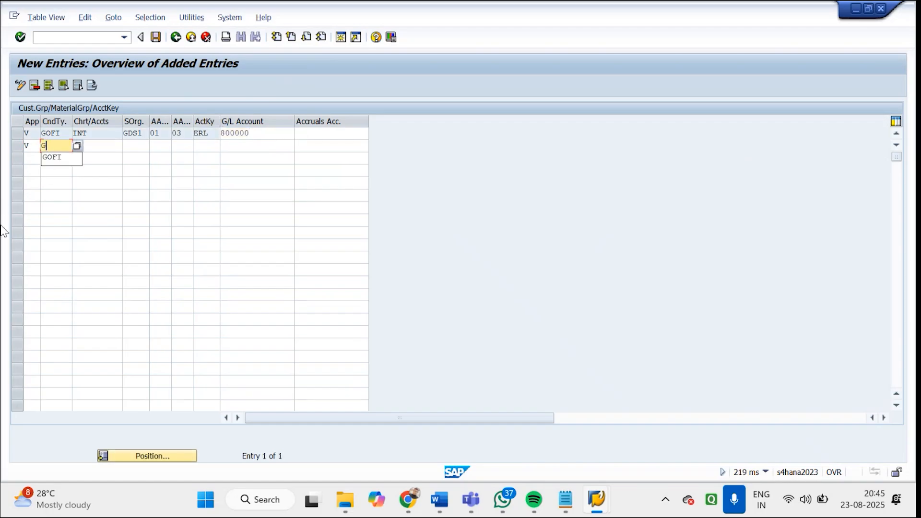
pyautogui.click(53, 157)
pyautogui.click(97, 143)
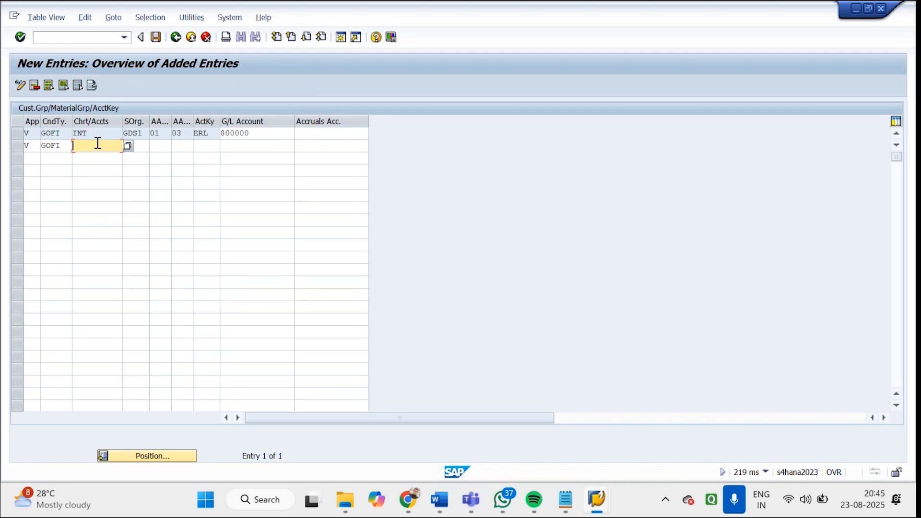
pyautogui.click(95, 159)
pyautogui.click(142, 146)
pyautogui.click(142, 158)
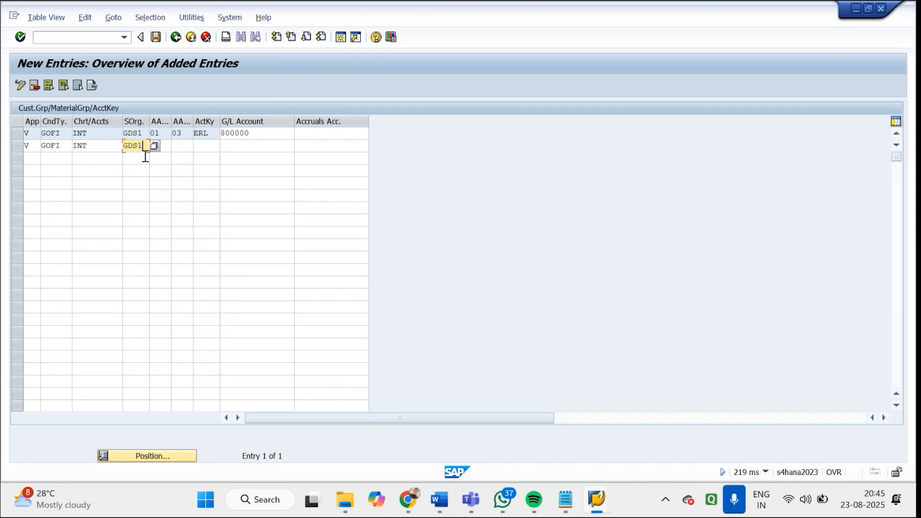
# Complete the second entry's keys with customer group 01, material group 03 and account key ERS, leaving its G/L account empty
pyautogui.click(162, 146)
pyautogui.click(184, 145)
pyautogui.click(190, 157)
pyautogui.click(209, 149)
pyautogui.write('ERS')
pyautogui.press('Return')
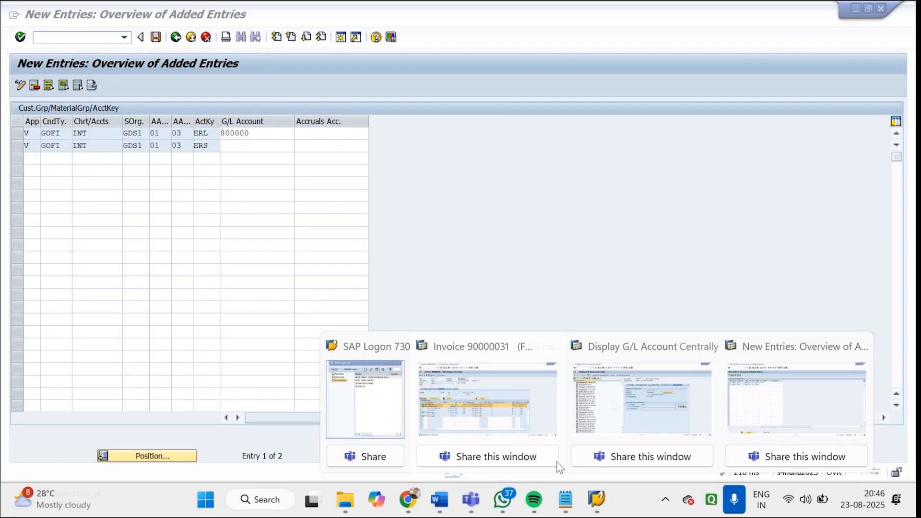
# Search company code GDRJ's G/L account list for SALES DEDUCTION
pyautogui.click(613, 405)
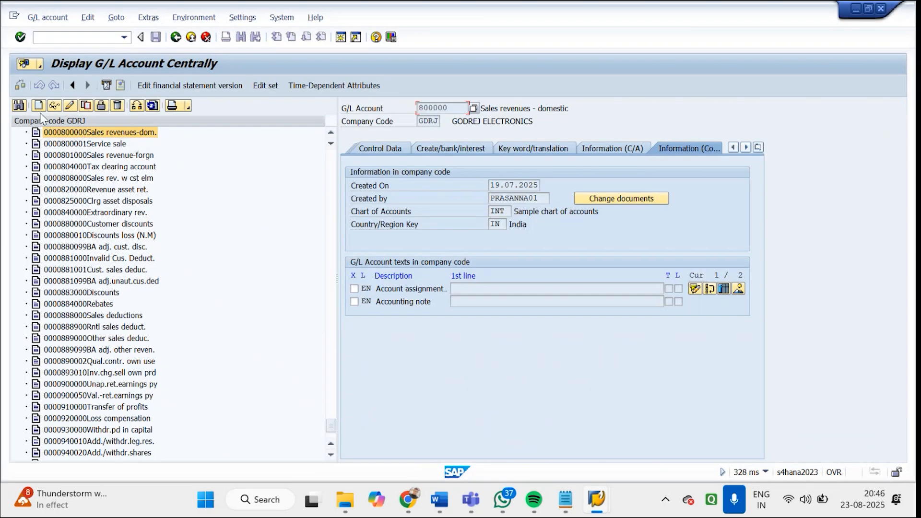
pyautogui.click(19, 106)
pyautogui.write('SALES DEDUCTION')
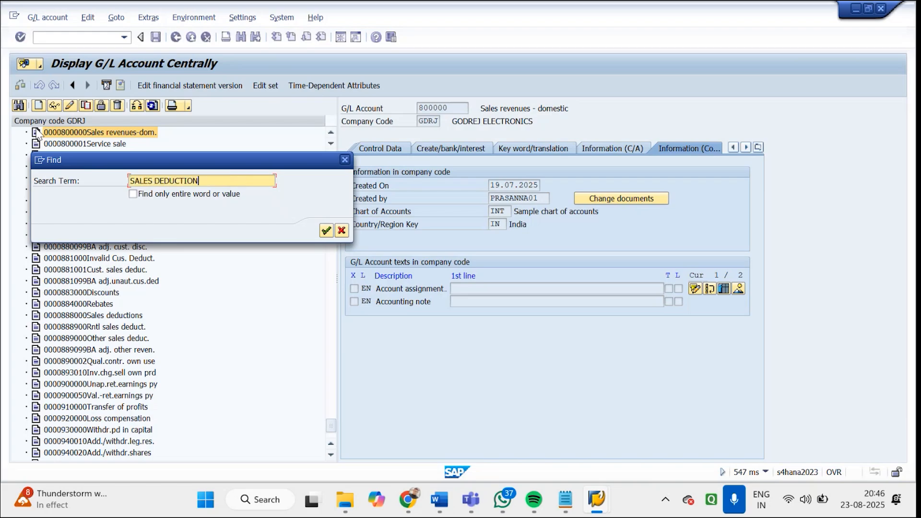
pyautogui.press('Return')
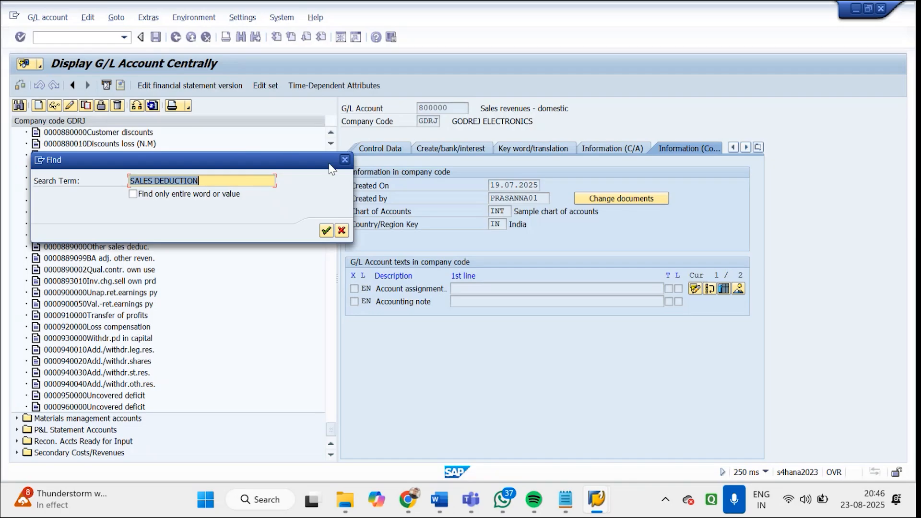
pyautogui.click(344, 160)
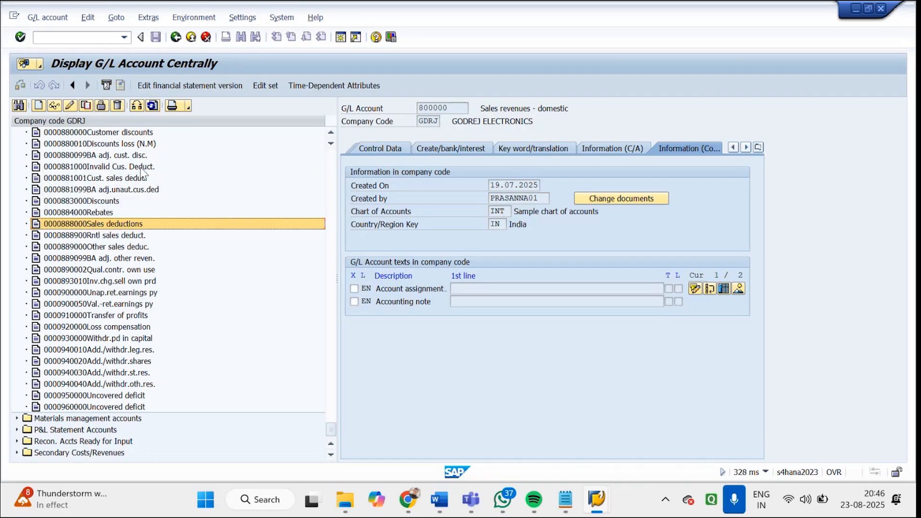
# Copy the G/L account number of Customer discounts into the ERS entry's G/L account and confirm the entry
pyautogui.click(94, 133)
pyautogui.doubleClick(106, 136)
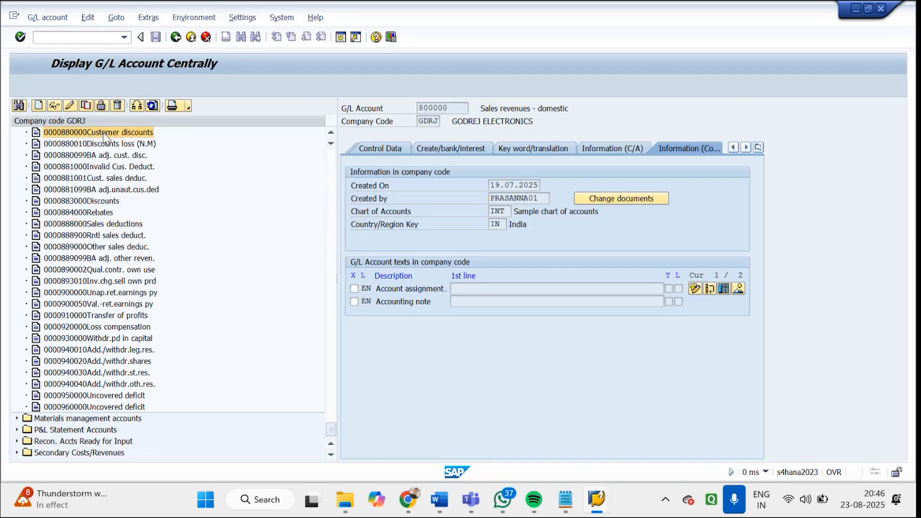
pyautogui.moveTo(549, 109); pyautogui.dragTo(420, 102)
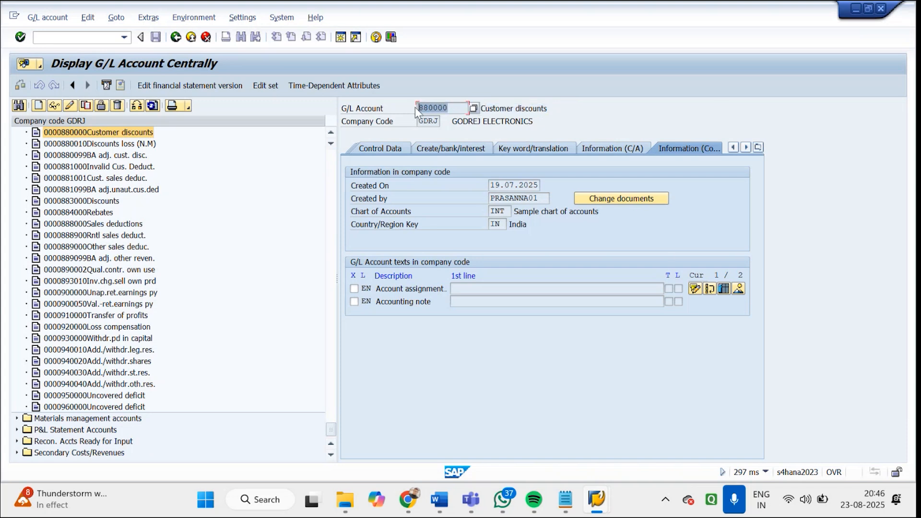
pyautogui.click(597, 499)
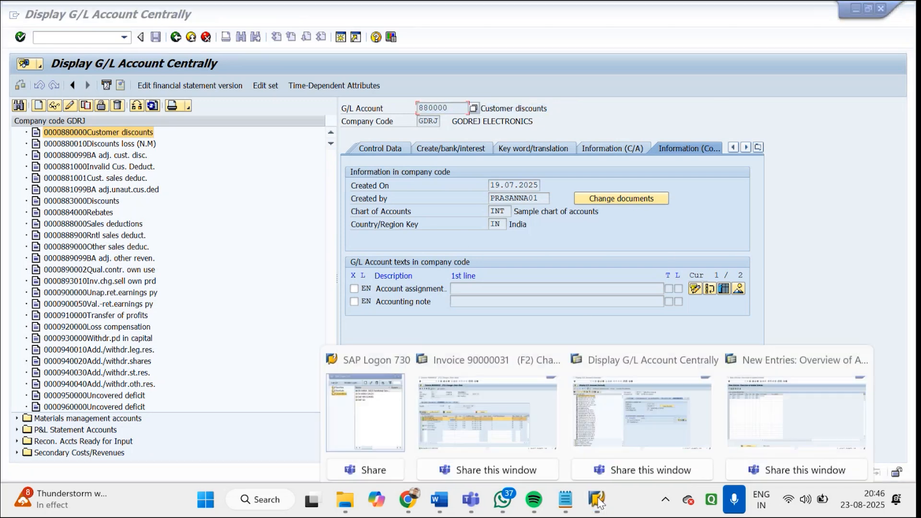
pyautogui.click(797, 398)
pyautogui.click(245, 147)
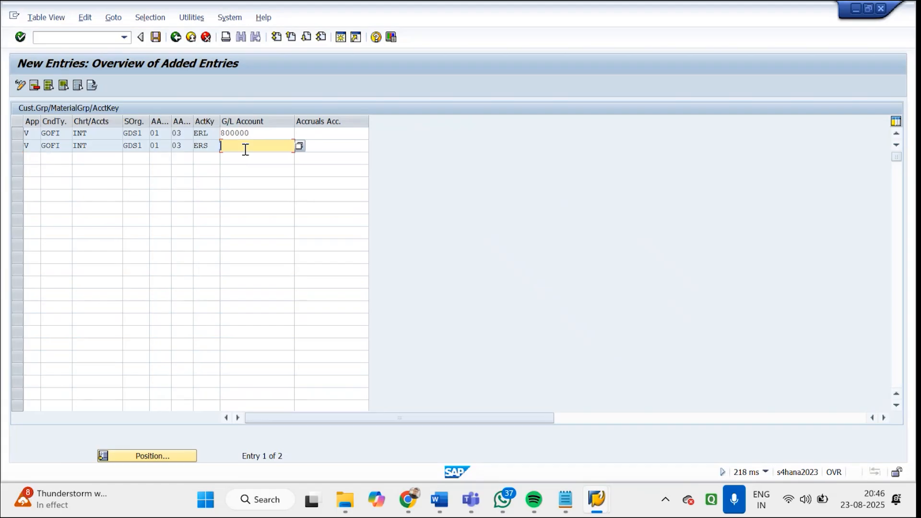
pyautogui.write('V')
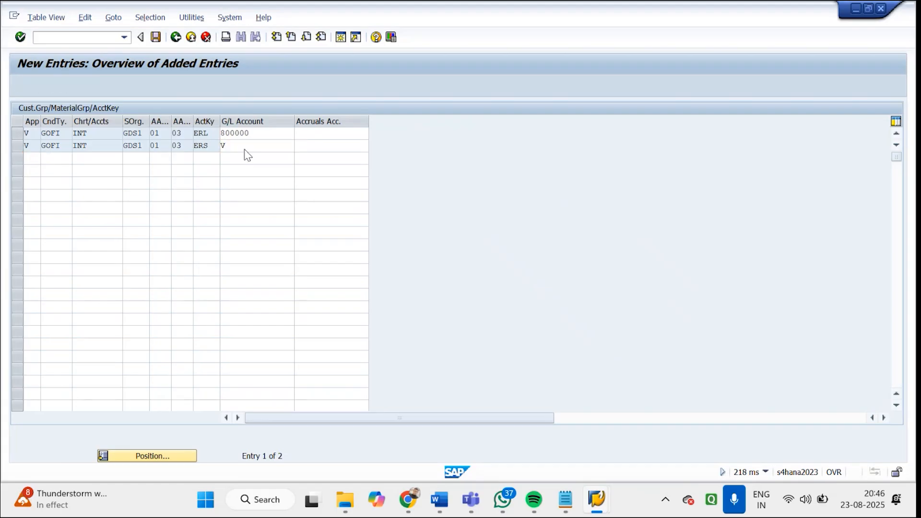
pyautogui.press('Return')
pyautogui.write('880000')
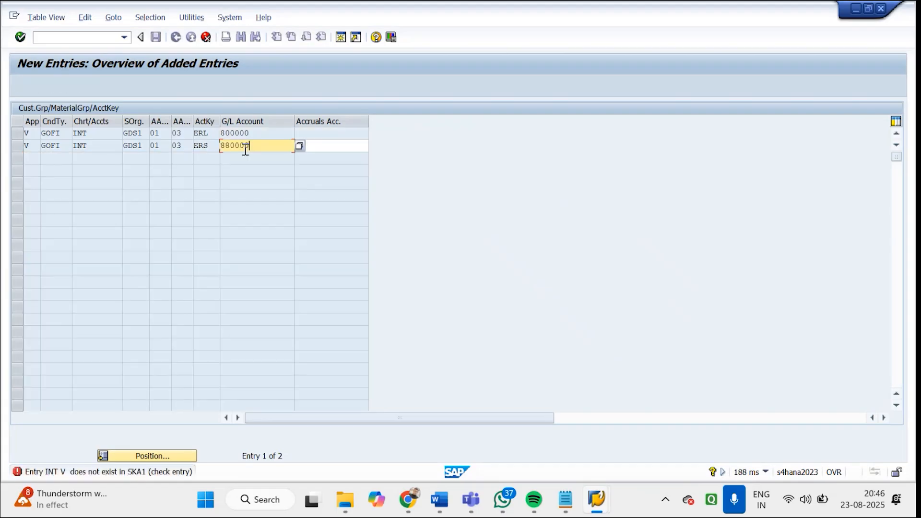
pyautogui.press('Return')
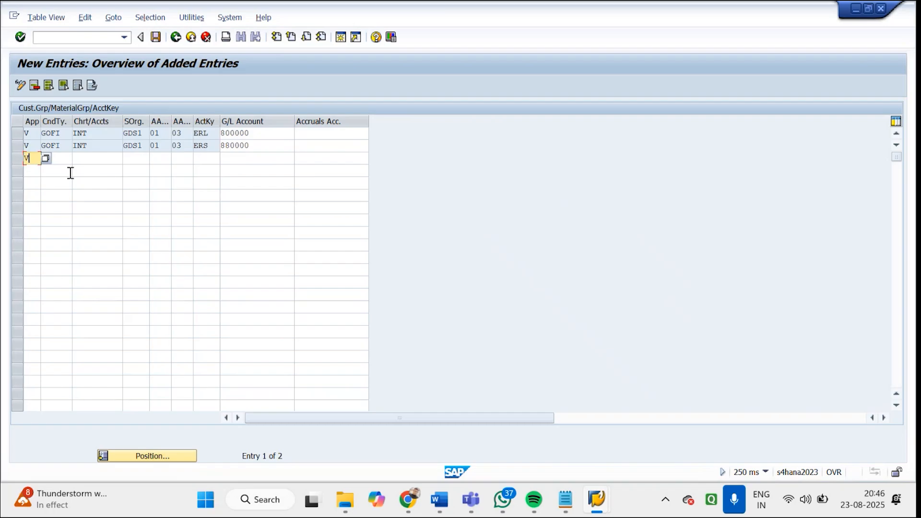
# Begin a third entry with application V, condition type GOFI, chart of accounts IN and sales organization GDS1
pyautogui.press('Tab')
pyautogui.write('GOFI')
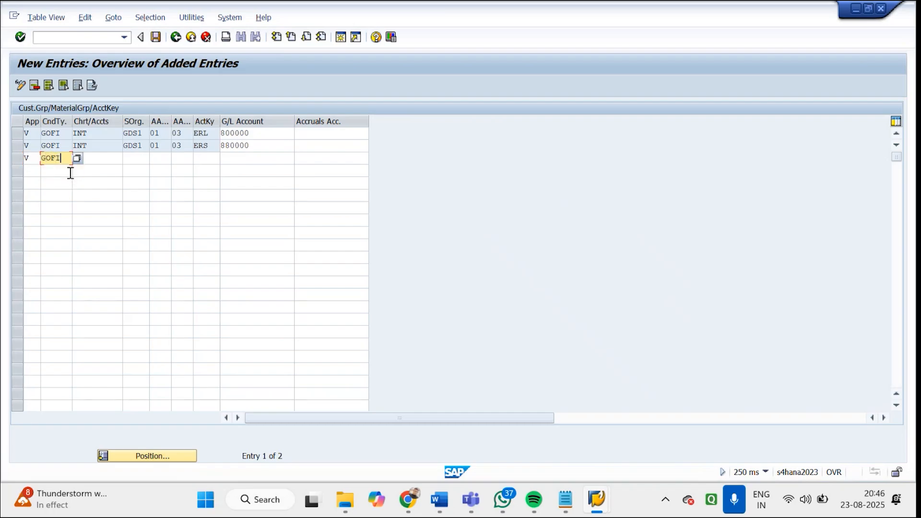
pyautogui.press('Tab')
pyautogui.write('IN')
pyautogui.press('Tab')
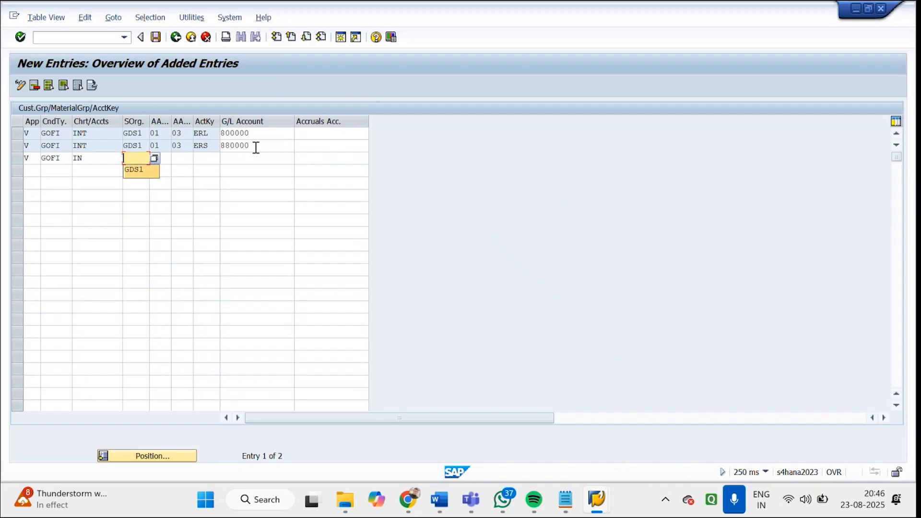
pyautogui.click(163, 163)
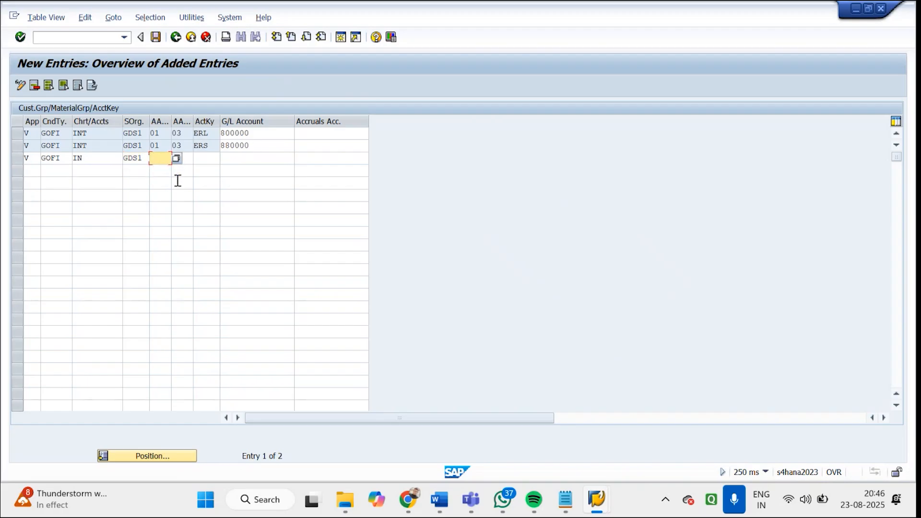
# Complete the third entry's keys with customer group 01, material group 03 and account key MWS
pyautogui.click(170, 162)
pyautogui.click(163, 170)
pyautogui.click(191, 160)
pyautogui.write('03')
pyautogui.click(208, 159)
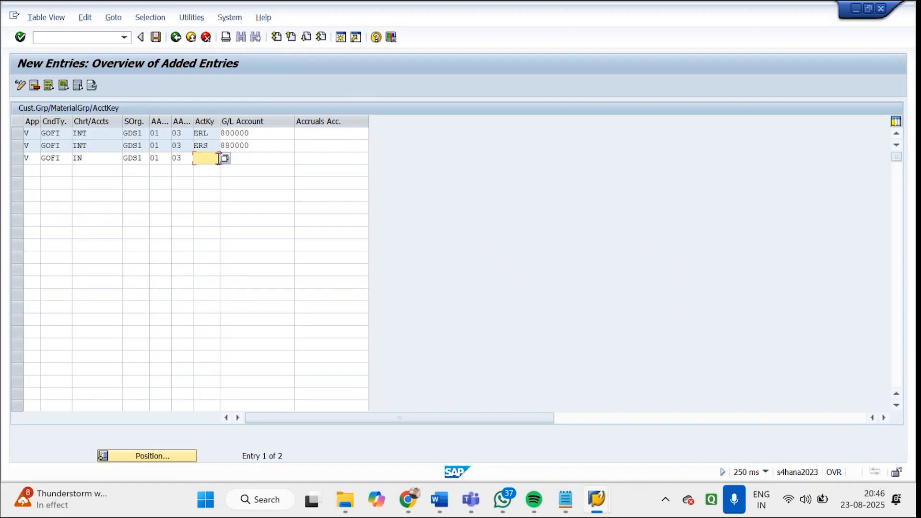
pyautogui.click(225, 158)
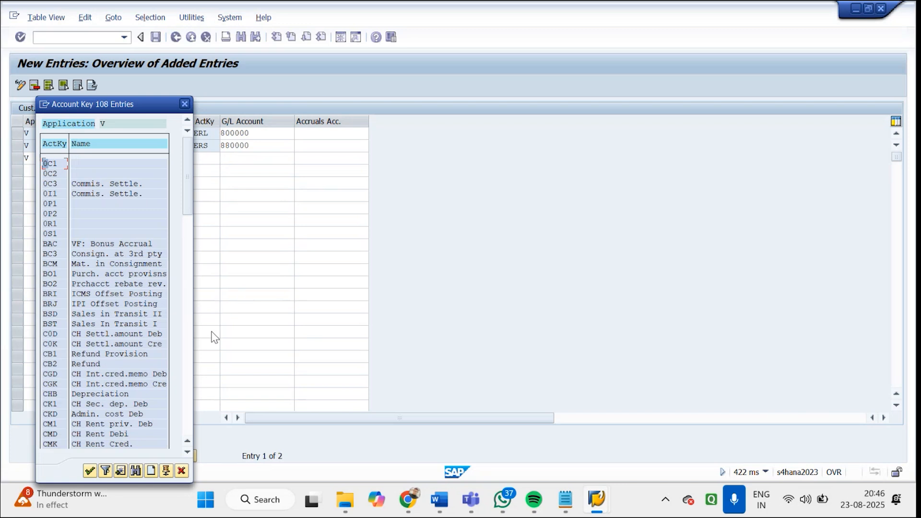
pyautogui.click(187, 360)
pyautogui.click(188, 361)
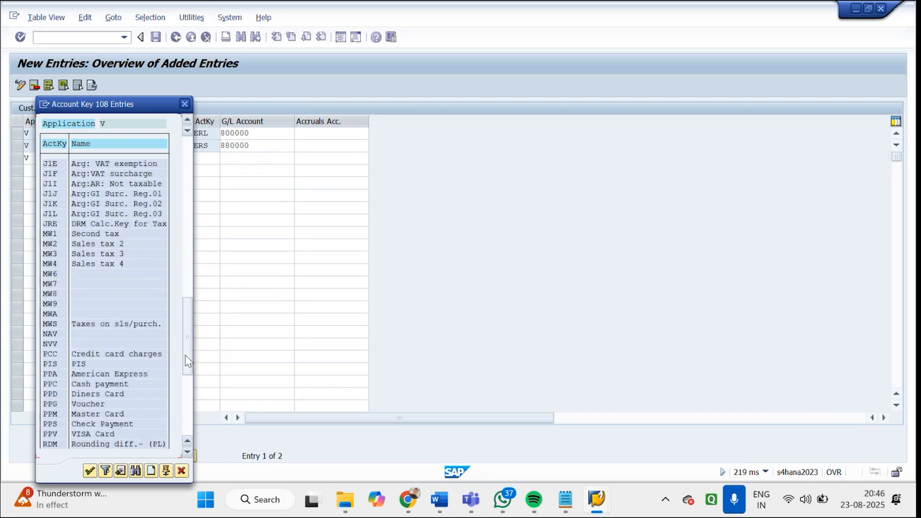
pyautogui.doubleClick(65, 324)
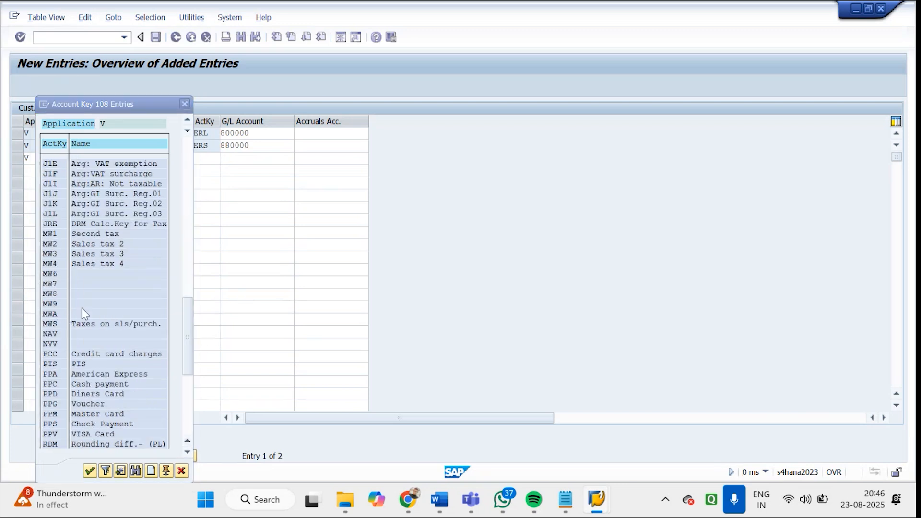
pyautogui.click(256, 157)
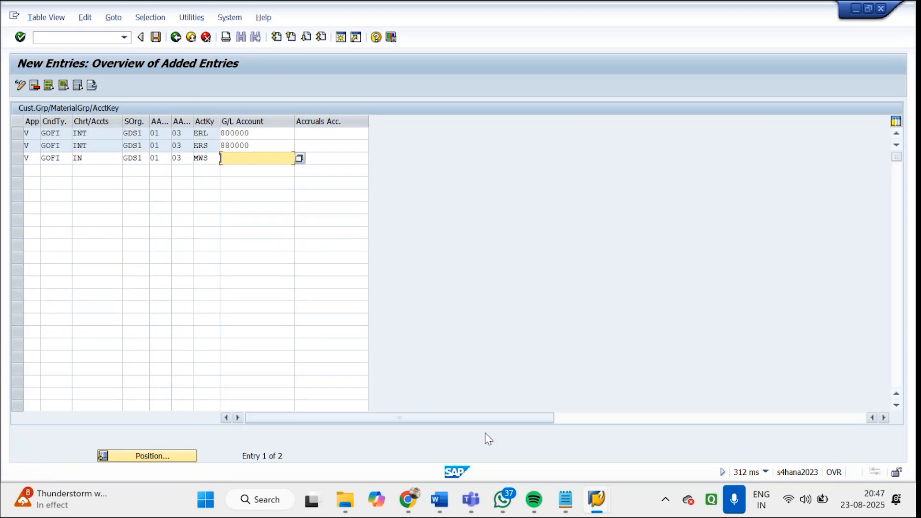
# Search company code GDRJ's G/L account list for OUTPUT TAX
pyautogui.click(595, 500)
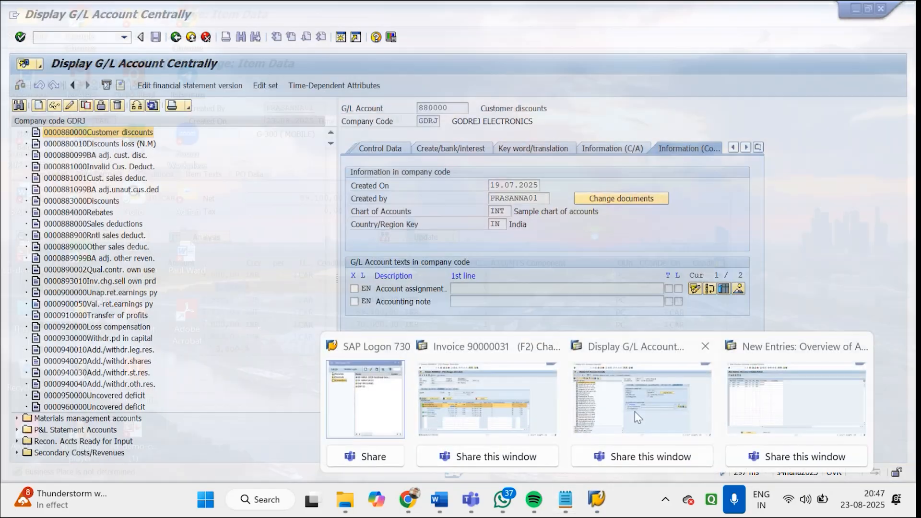
pyautogui.click(634, 411)
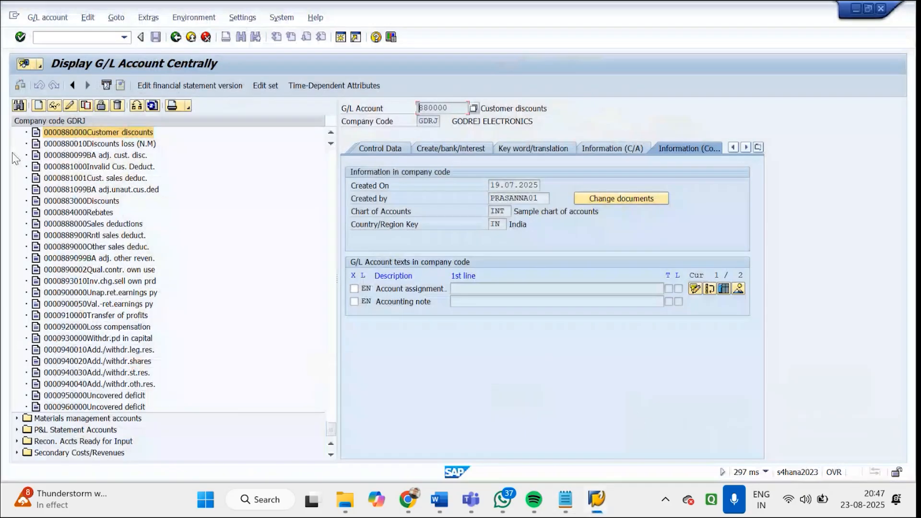
pyautogui.click(19, 106)
pyautogui.write('OUTPUT TAX')
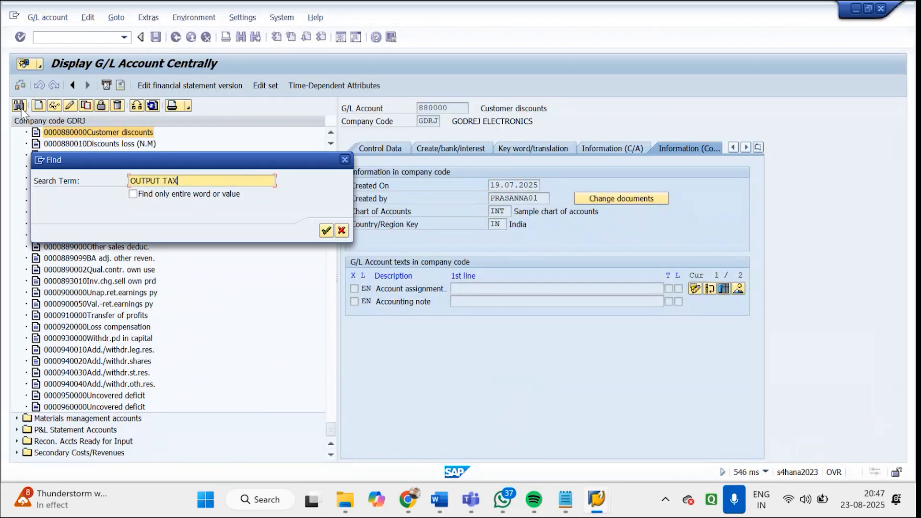
pyautogui.press('Return')
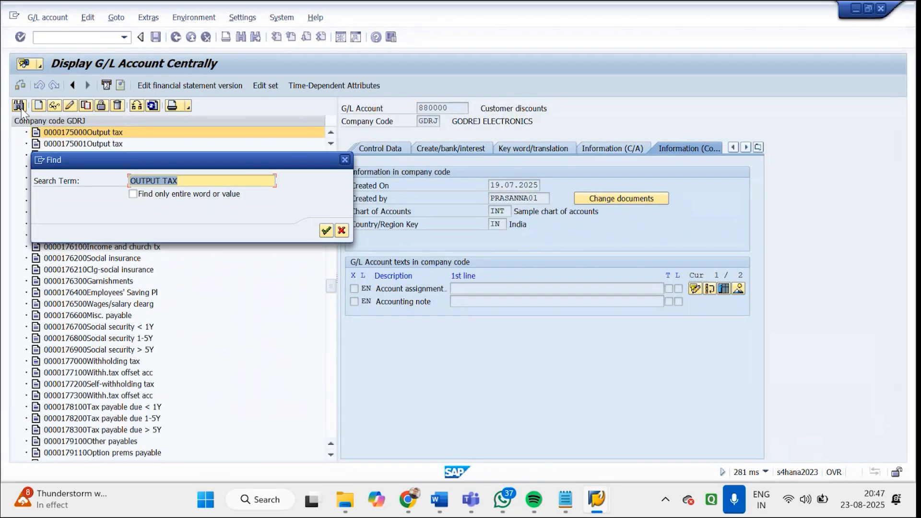
pyautogui.click(344, 160)
# Copy the first Output tax account's G/L number into the MWS entry and correct that entry's chart of accounts to INT
pyautogui.doubleClick(98, 134)
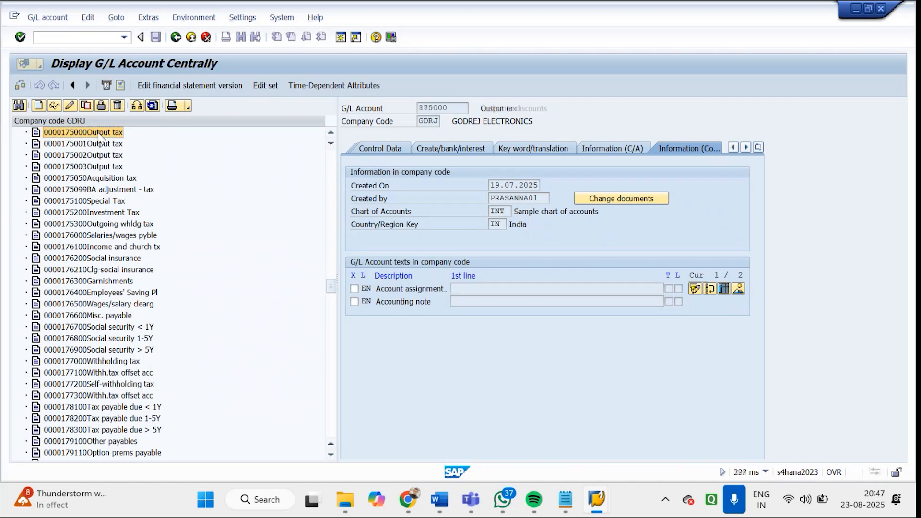
pyautogui.moveTo(458, 113); pyautogui.dragTo(374, 113)
pyautogui.hotkey('ctrl', 'c')
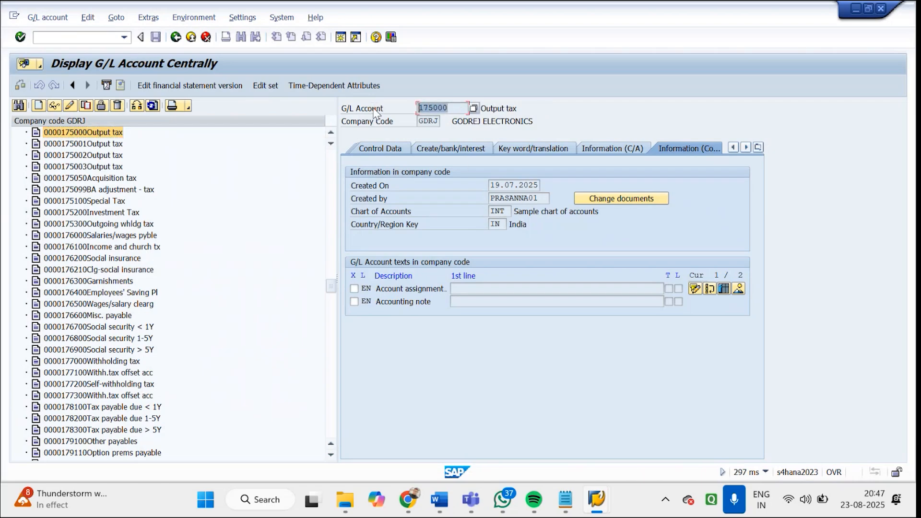
pyautogui.moveTo(608, 507)
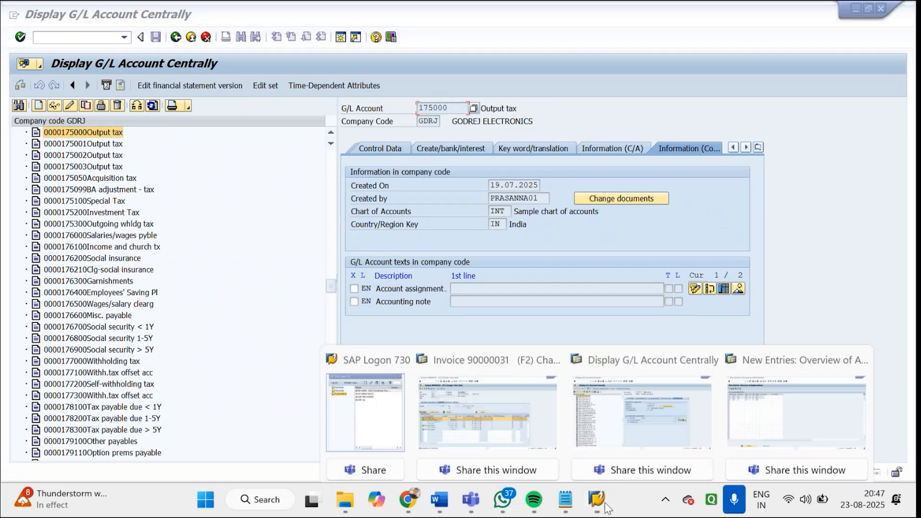
pyautogui.click(768, 421)
pyautogui.hotkey('ctrl', 'v')
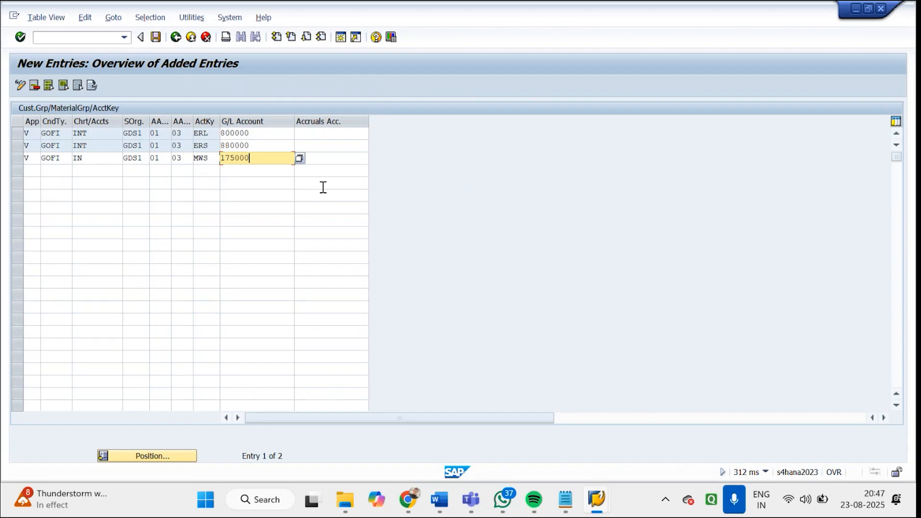
pyautogui.press('Return')
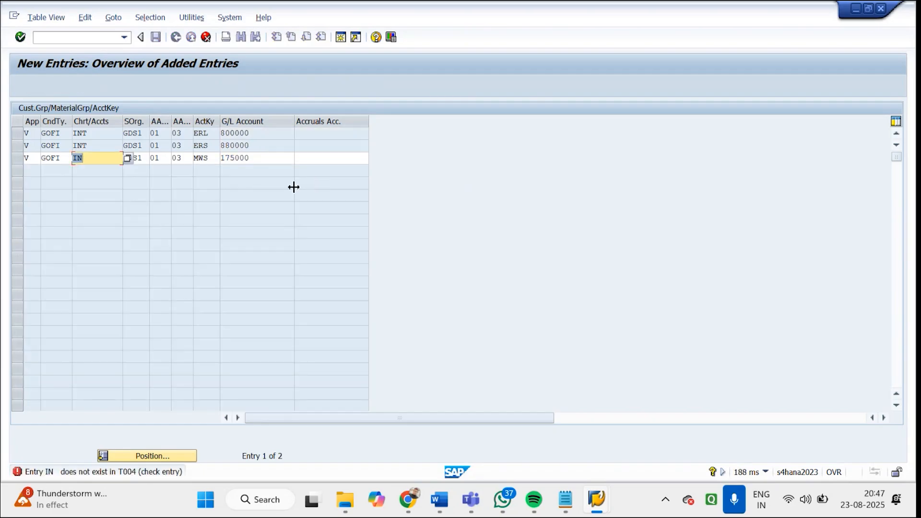
pyautogui.write('INT')
pyautogui.press('Return')
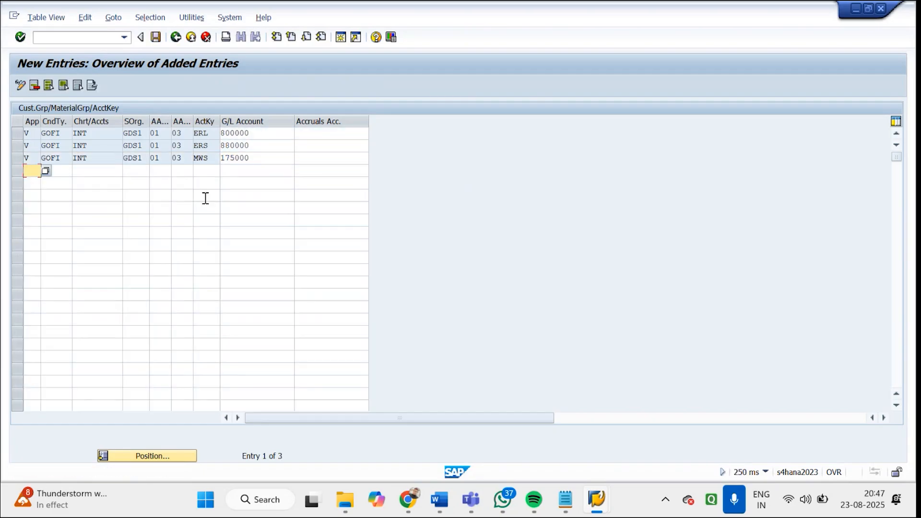
# Begin a fourth entry with application V, condition type GOFI, chart of accounts INT and sales organization GDS1
pyautogui.write('V')
pyautogui.press('Tab')
pyautogui.write('GOFI')
pyautogui.press('Tab')
pyautogui.write('INT')
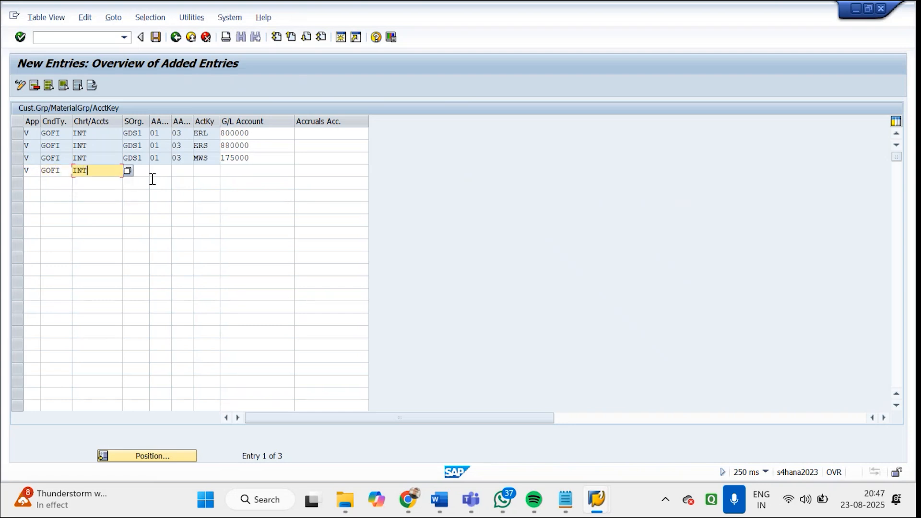
pyautogui.press('Tab')
pyautogui.write('GDS1')
# Complete the fourth entry's keys with customer group 01, material group 03 and account key ERF, confirming it without a G/L account
pyautogui.press('Tab')
pyautogui.write('01')
pyautogui.press('Tab')
pyautogui.write('03')
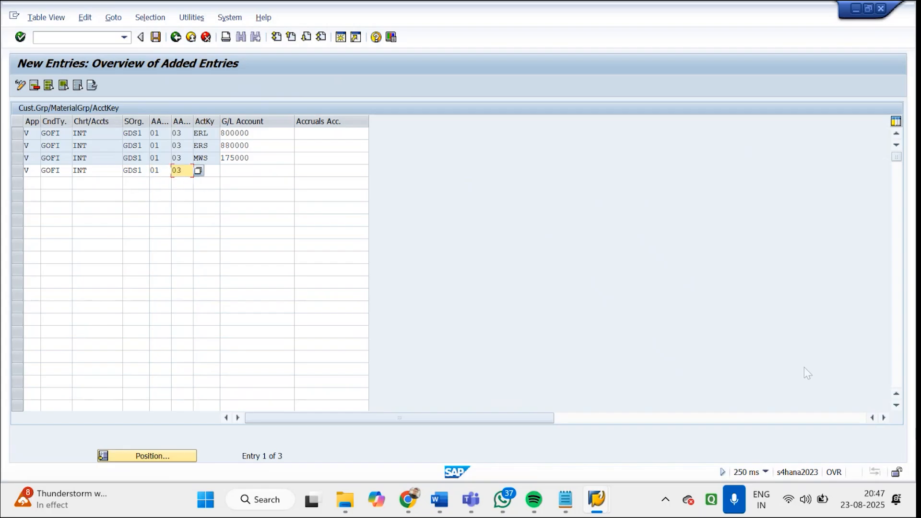
pyautogui.click(215, 169)
pyautogui.write('ERF')
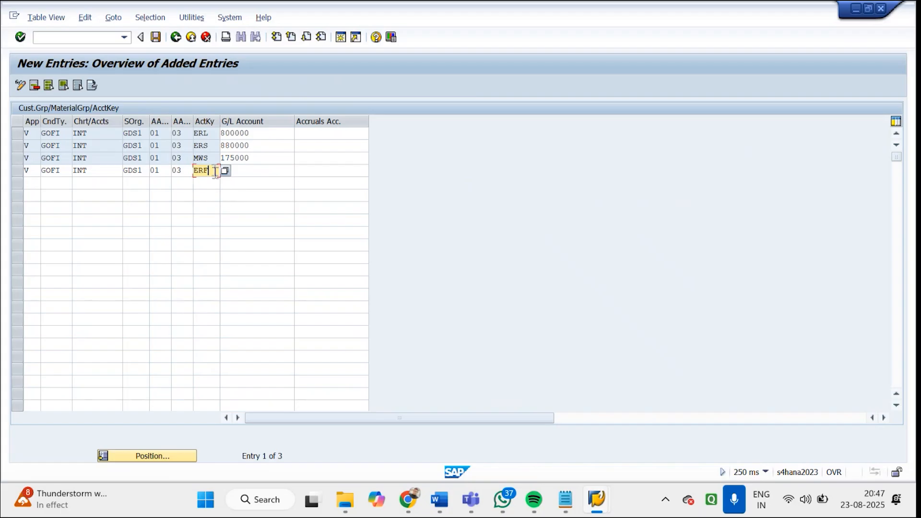
pyautogui.press('Return')
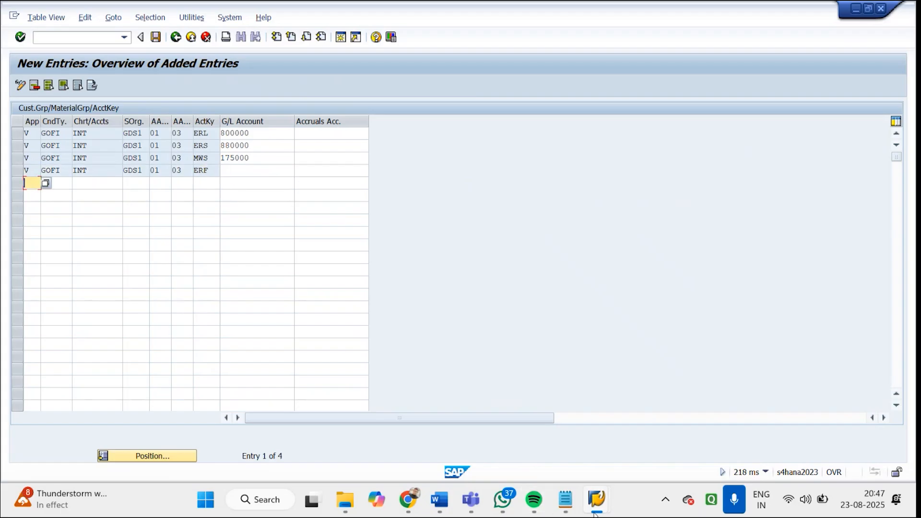
# Search company code GDRJ's G/L account list for FREIGHT, stepping through the matches to Gain-freight diffs
pyautogui.moveTo(596, 504)
pyautogui.click(597, 385)
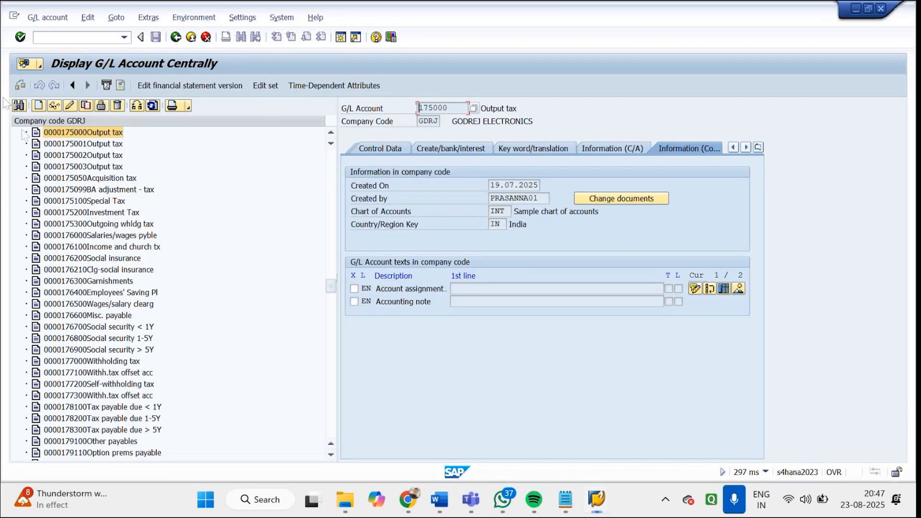
pyautogui.click(19, 106)
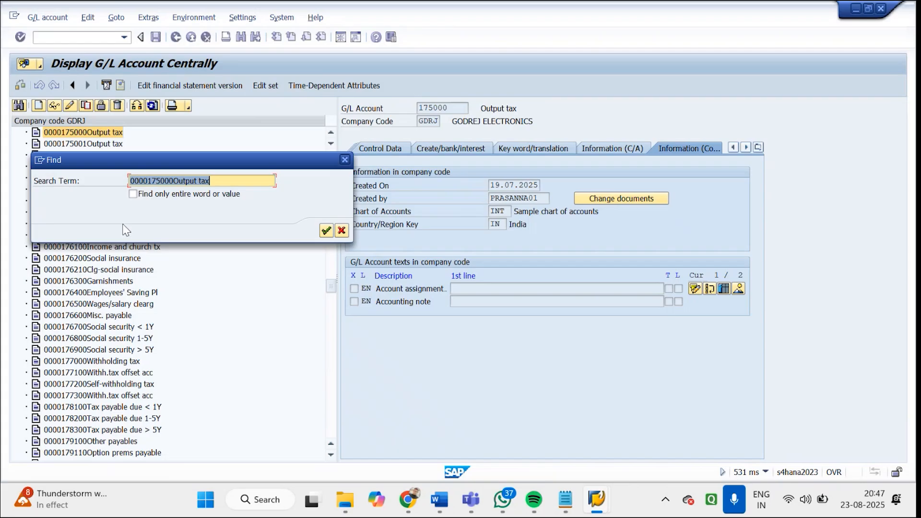
pyautogui.write('FREIGHT')
pyautogui.press('Return')
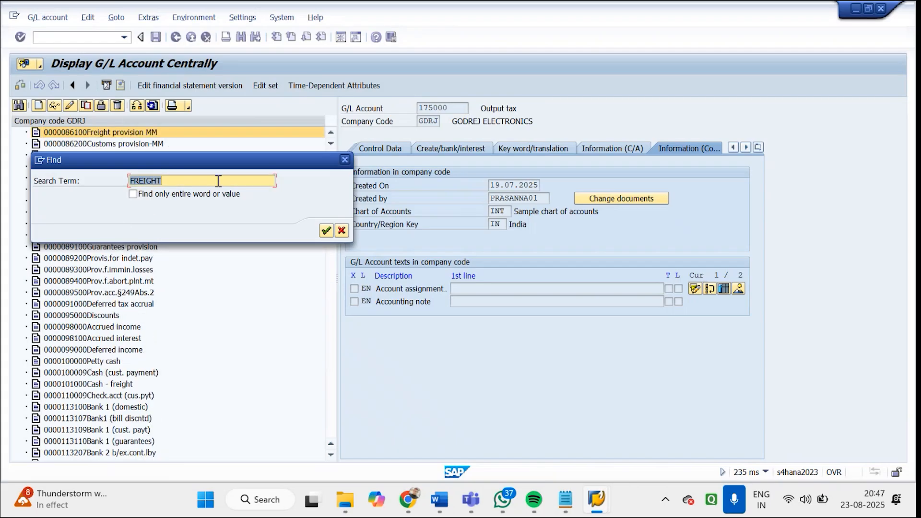
pyautogui.press('Return')
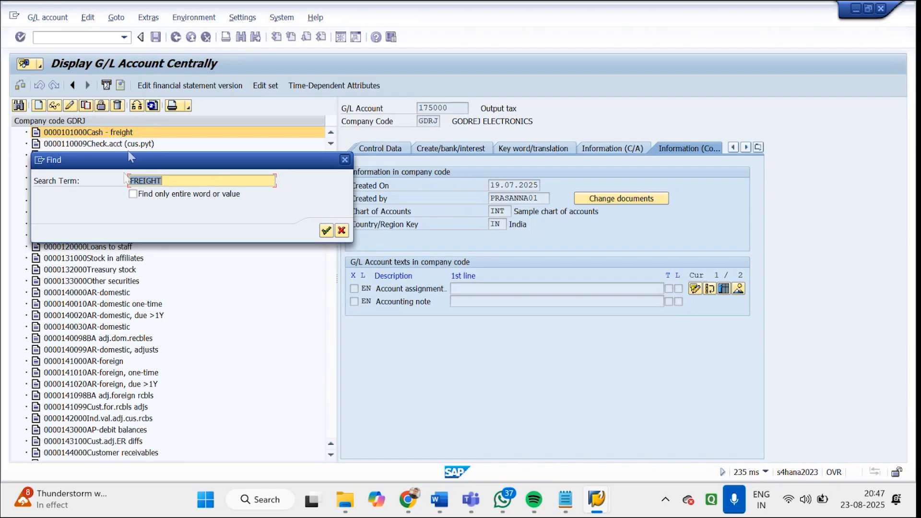
pyautogui.press('Return')
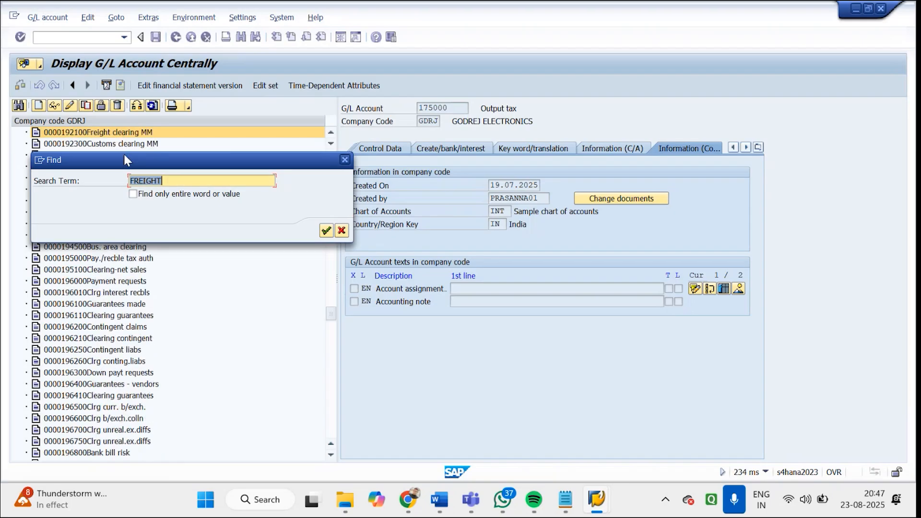
pyautogui.press('Return')
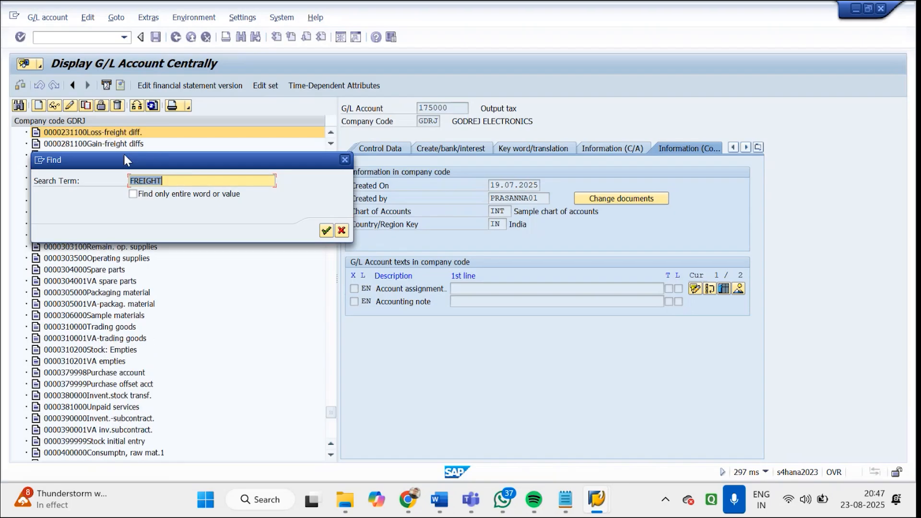
pyautogui.press('Return')
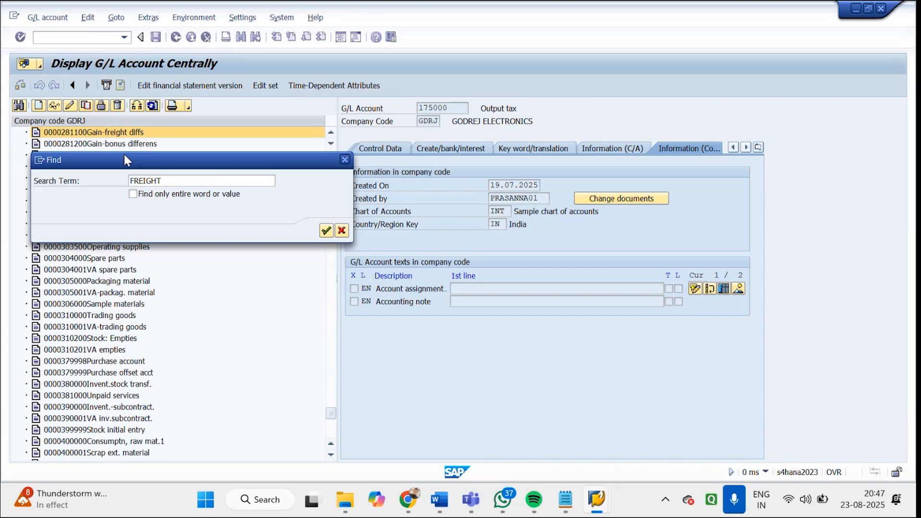
pyautogui.press('Return')
pyautogui.press('Return')
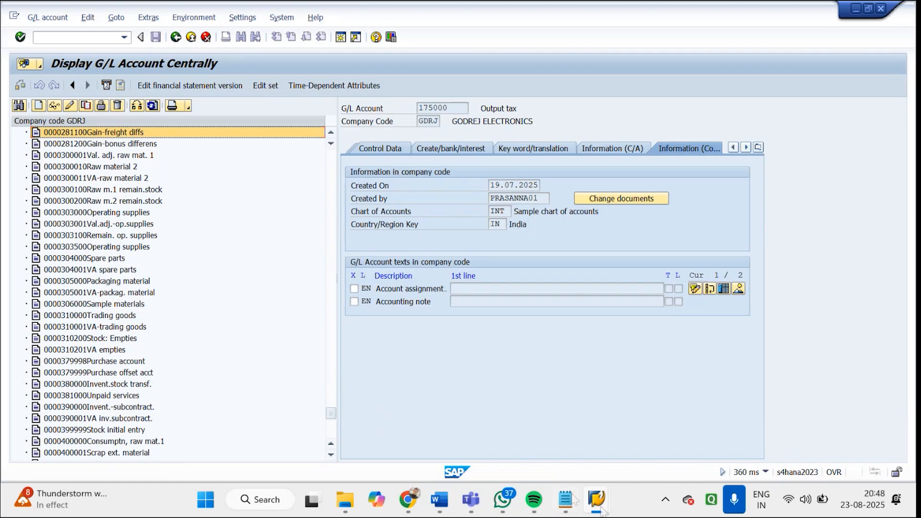
# Assign G/L account 281000 to the ERF entry in the account determination table
pyautogui.moveTo(607, 507)
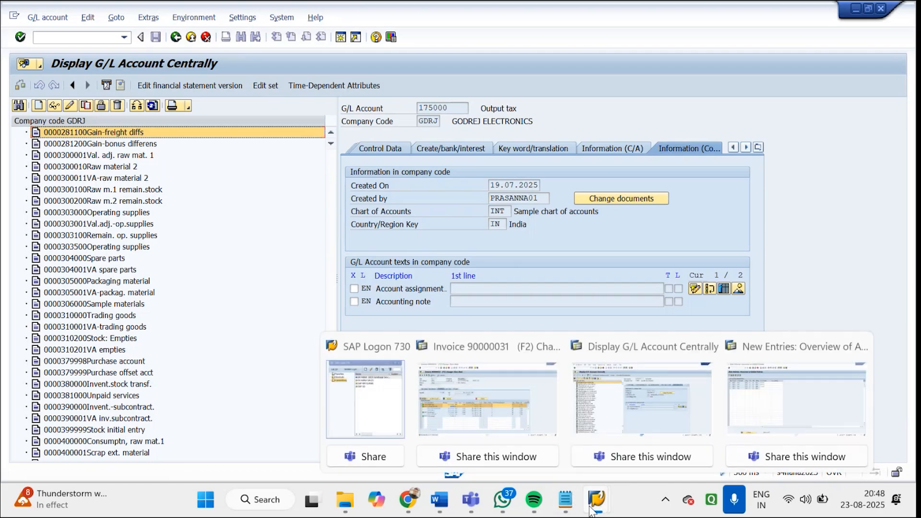
pyautogui.click(751, 417)
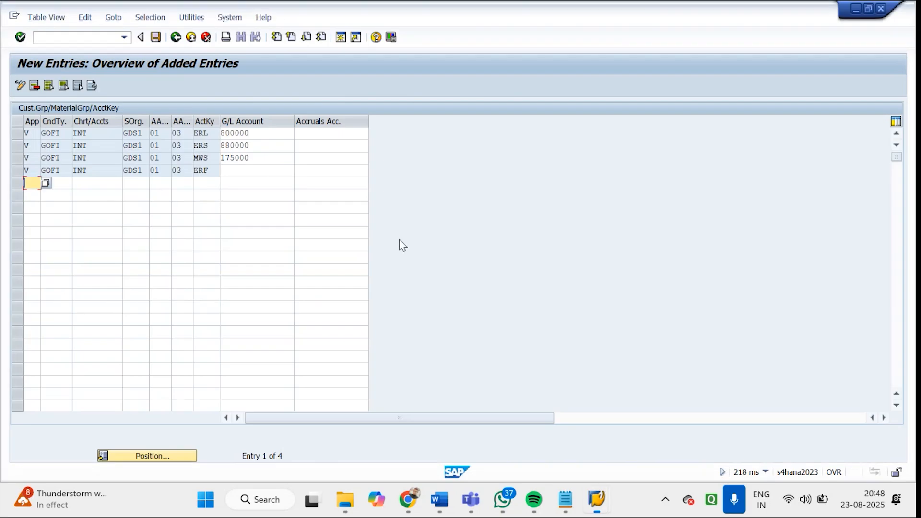
pyautogui.click(269, 172)
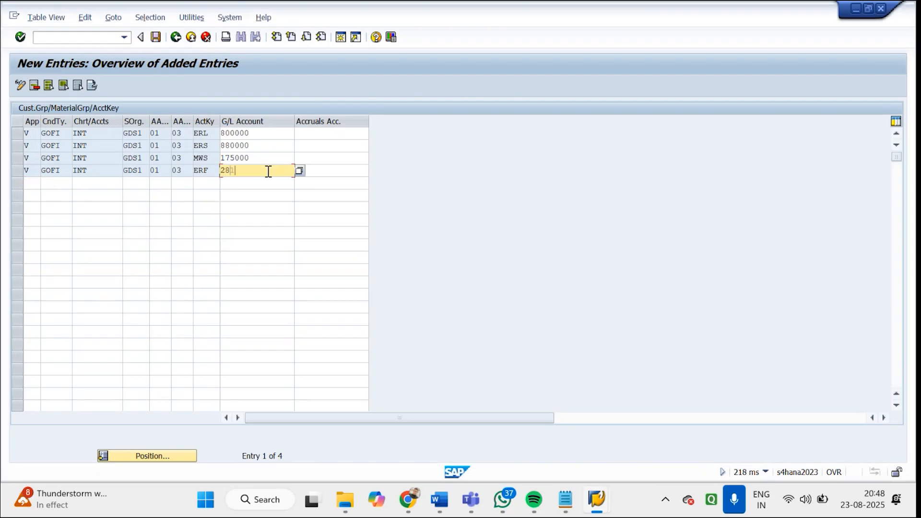
pyautogui.write('28100')
pyautogui.press('Return')
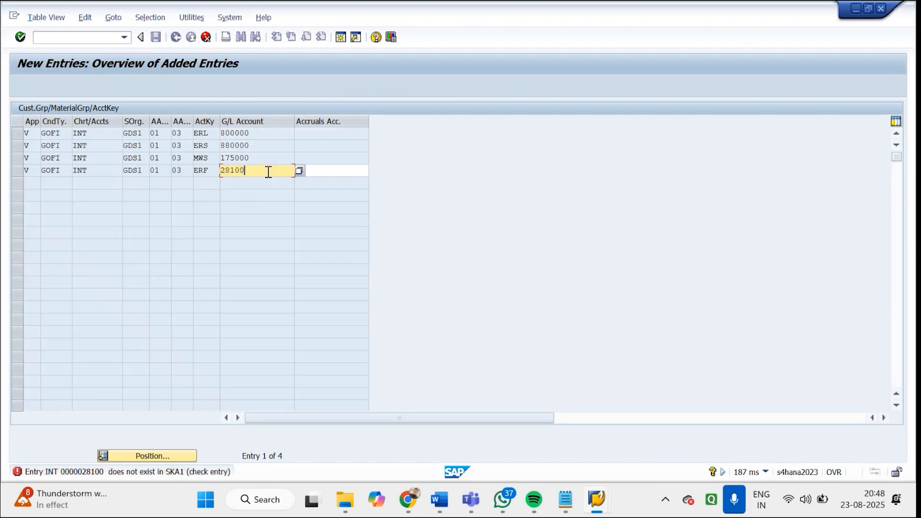
pyautogui.write('0')
pyautogui.press('Return')
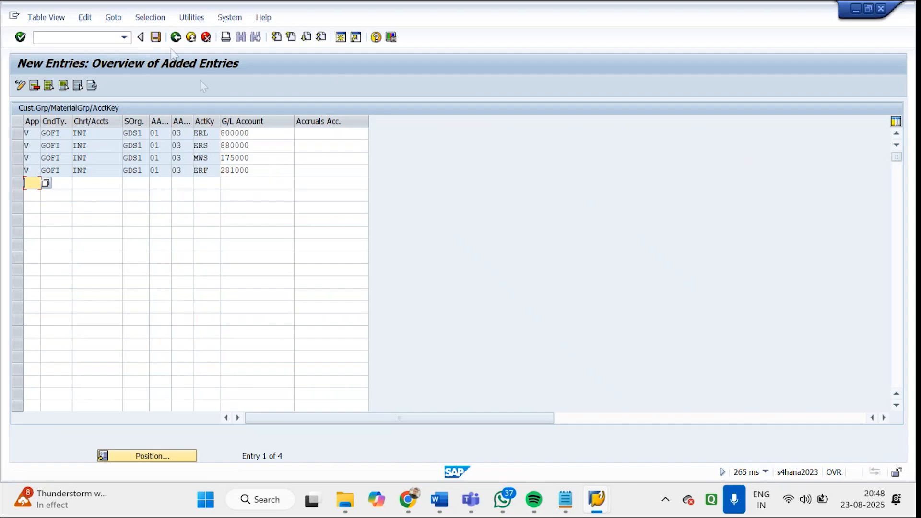
# Save the new account determination entries and exit back to the SAP Easy Access screen
pyautogui.click(155, 38)
pyautogui.click(206, 218)
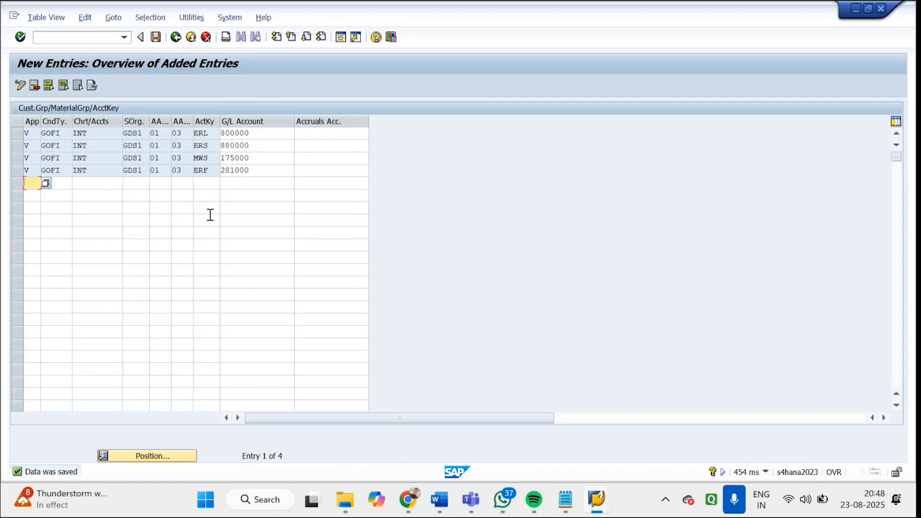
pyautogui.click(162, 39)
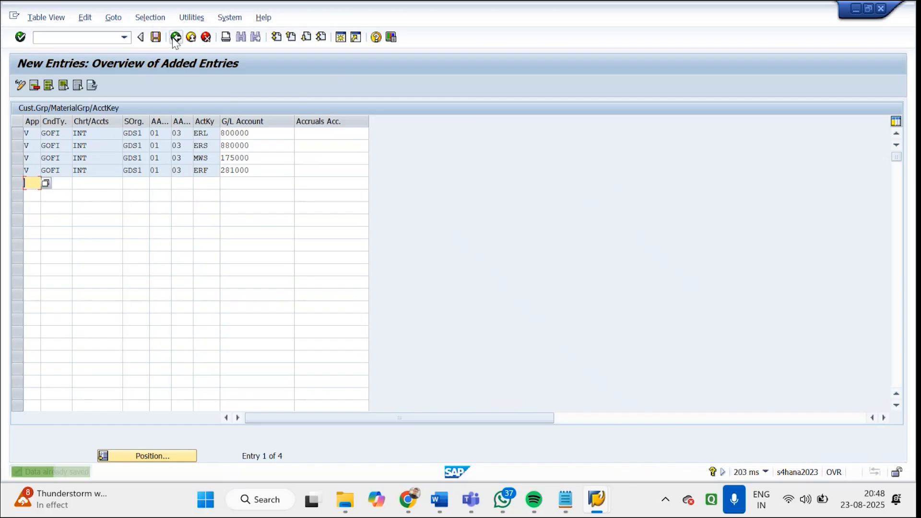
pyautogui.click(176, 37)
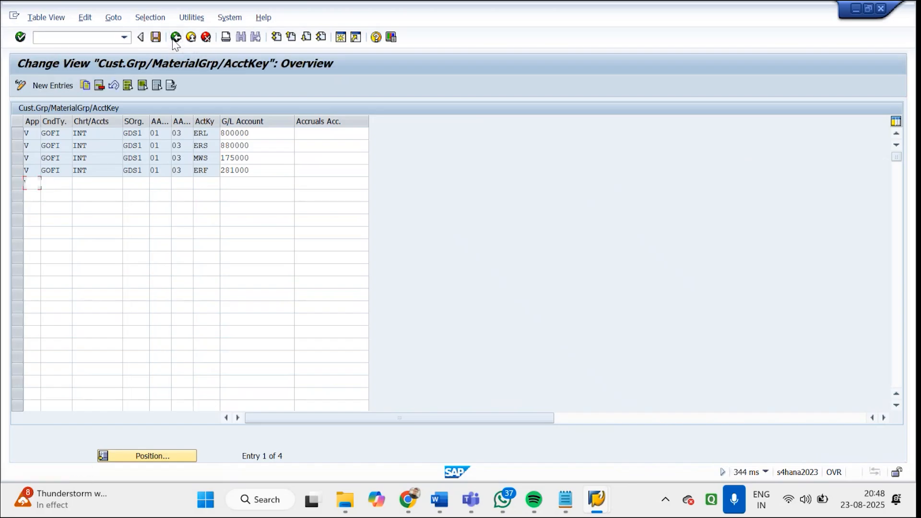
pyautogui.click(176, 38)
pyautogui.click(175, 38)
pyautogui.click(175, 37)
pyautogui.click(175, 38)
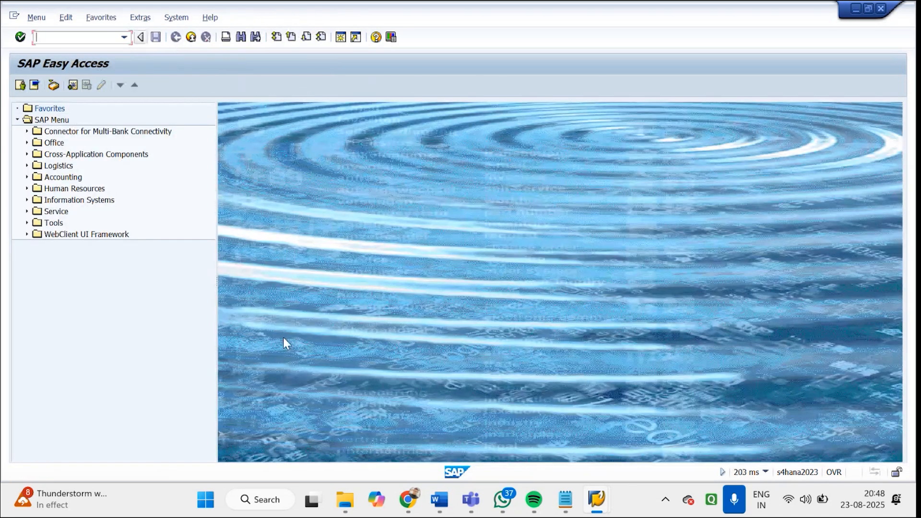
# Try to release the proposed billing document to accounting in transaction VF02
pyautogui.moveTo(600, 508)
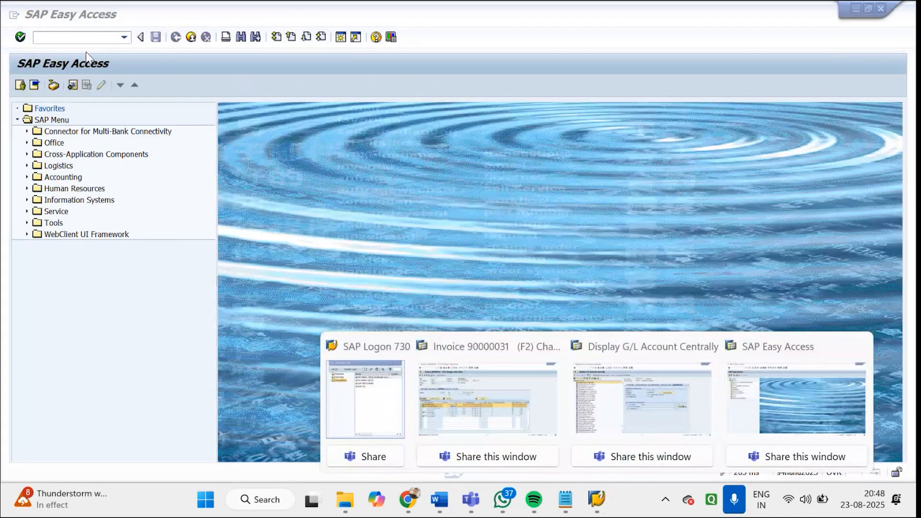
pyautogui.click(79, 39)
pyautogui.write('VF02')
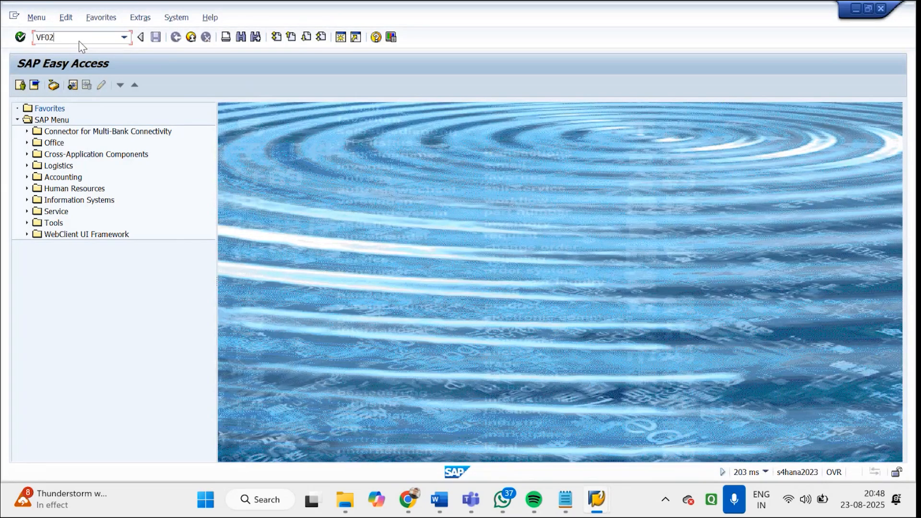
pyautogui.press('Return')
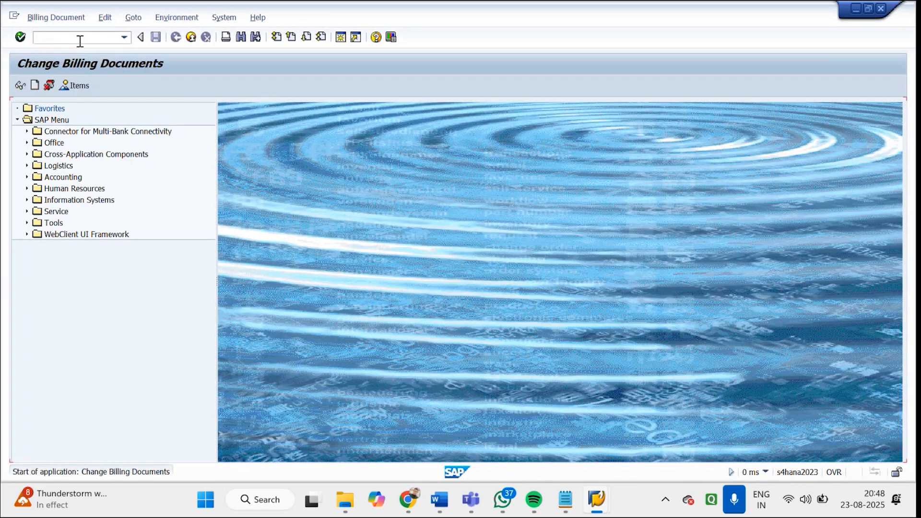
pyautogui.moveTo(150, 138); pyautogui.dragTo(115, 127)
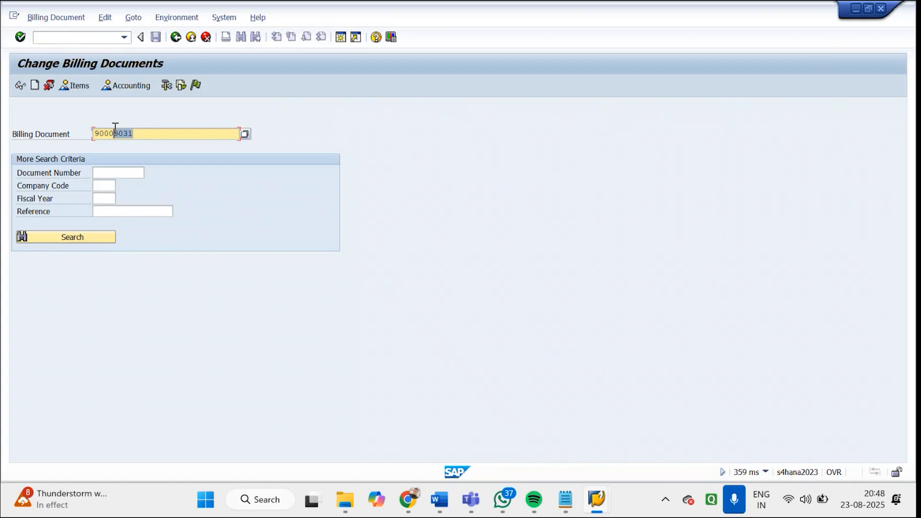
pyautogui.click(196, 86)
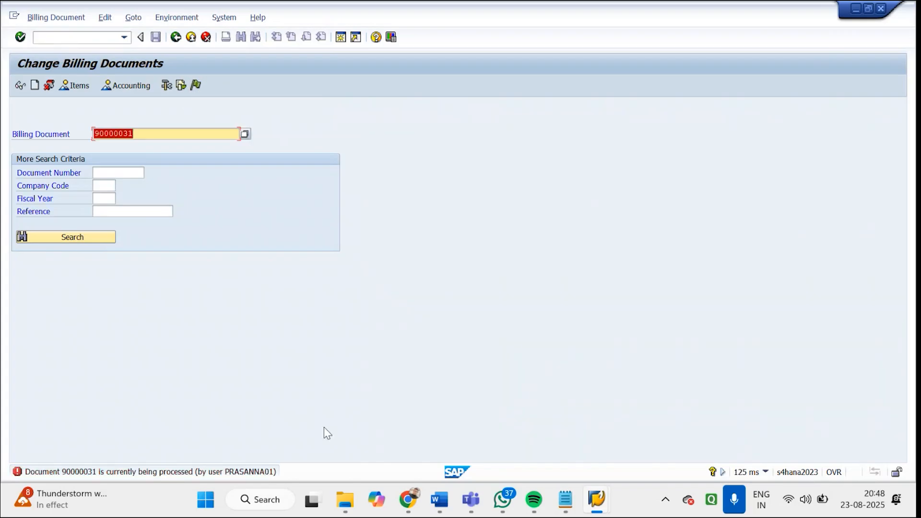
# Cancel out of the invoice open for change in the other session, and leave this session's Change Billing Documents screen
pyautogui.click(597, 499)
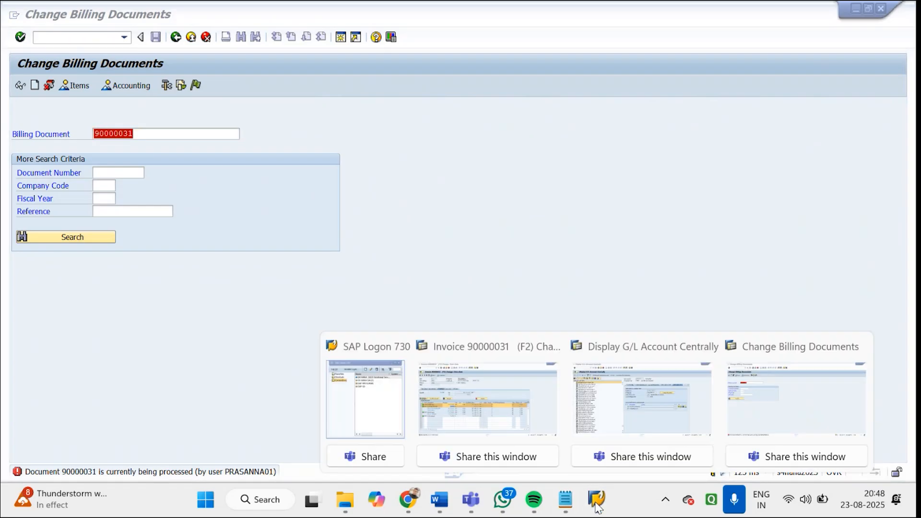
pyautogui.click(543, 439)
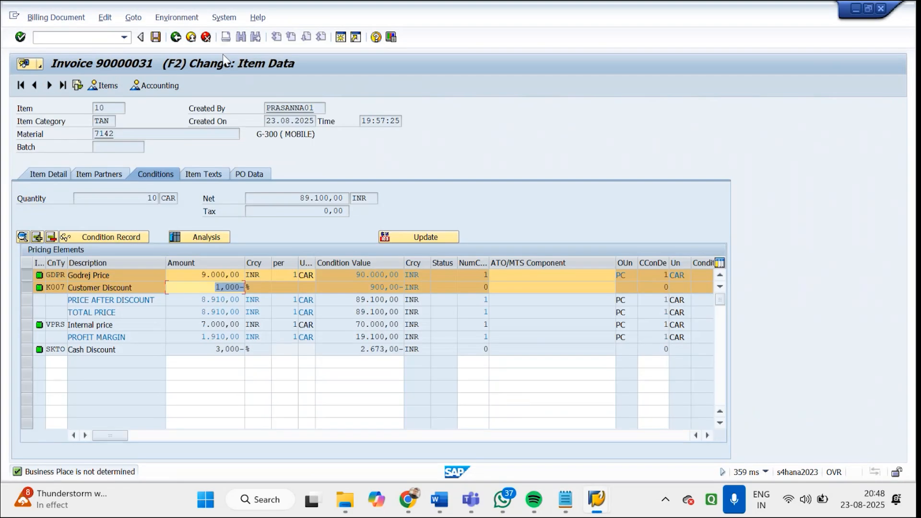
pyautogui.click(206, 37)
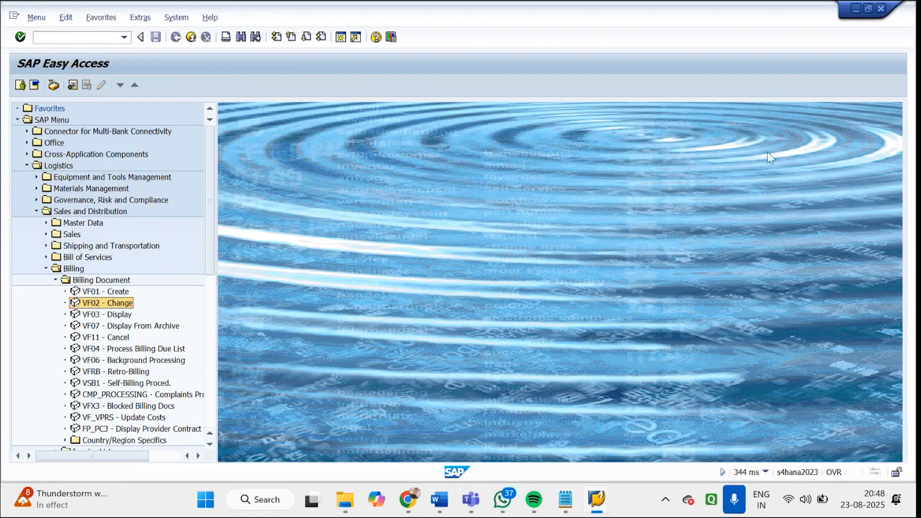
pyautogui.press('Return')
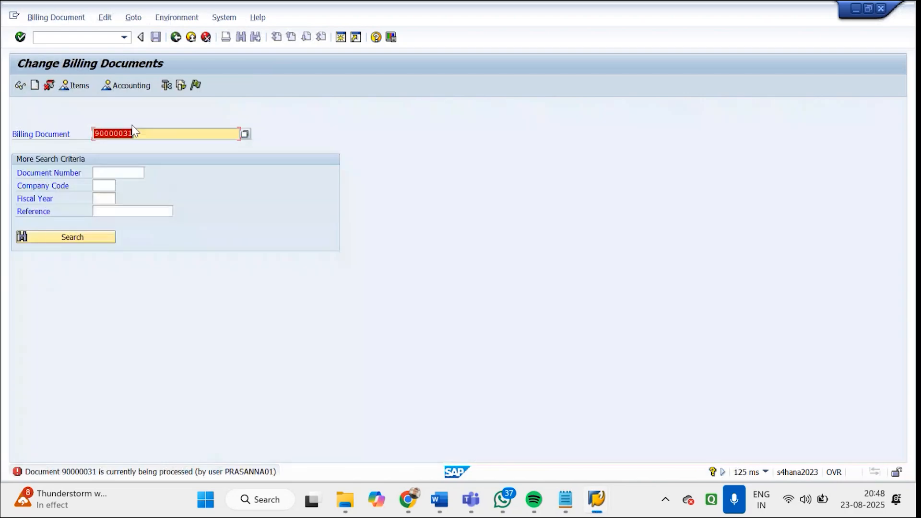
pyautogui.click(176, 38)
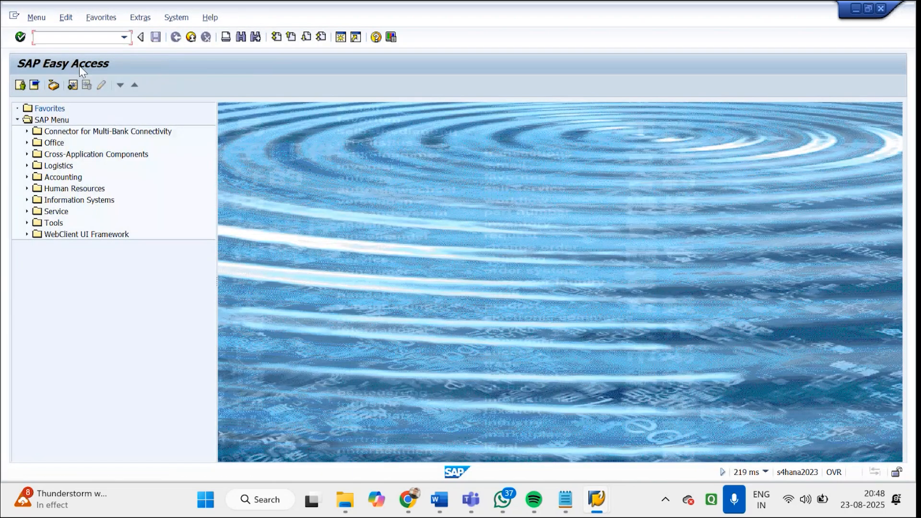
# Restart transaction VF02 and release the proposed billing document to accounting
pyautogui.write('vf02')
pyautogui.press('Return')
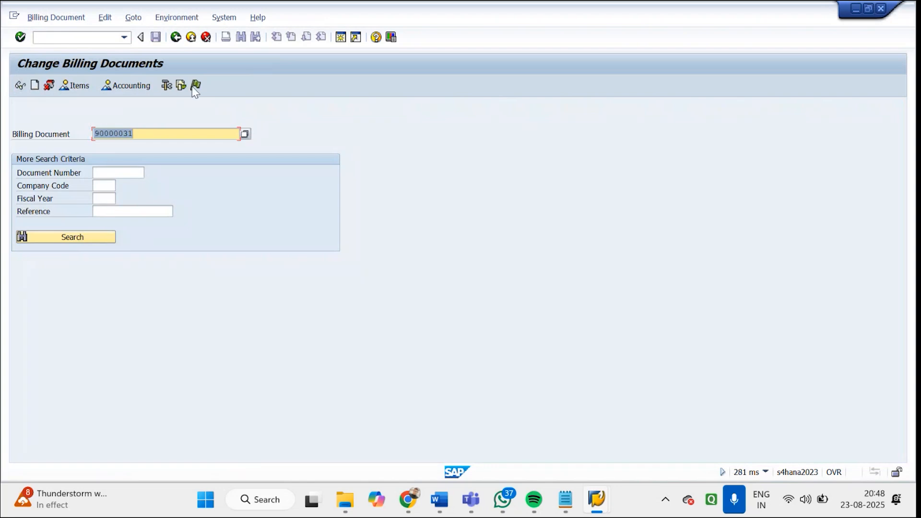
pyautogui.click(195, 85)
pyautogui.press('Return')
pyautogui.press('Return')
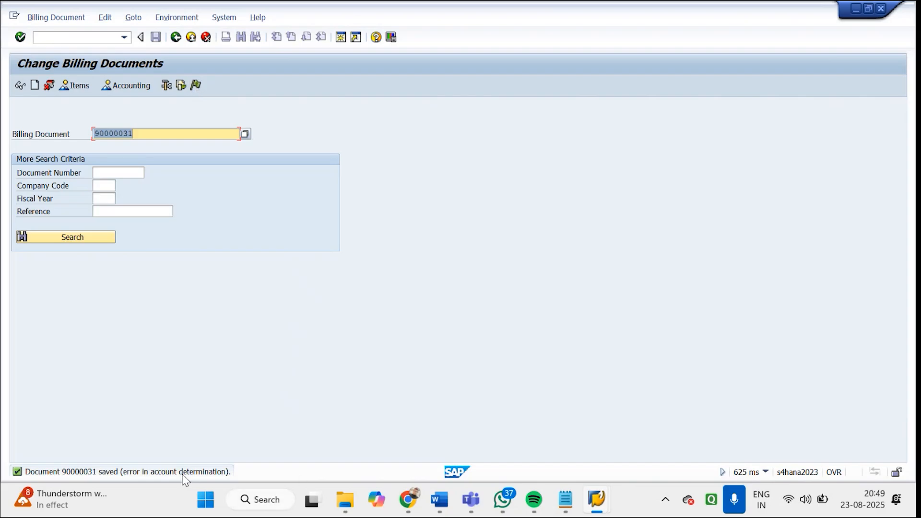
# Open the invoice's item overview, check its accounting overview, and view the resulting message's long text
pyautogui.press('Return')
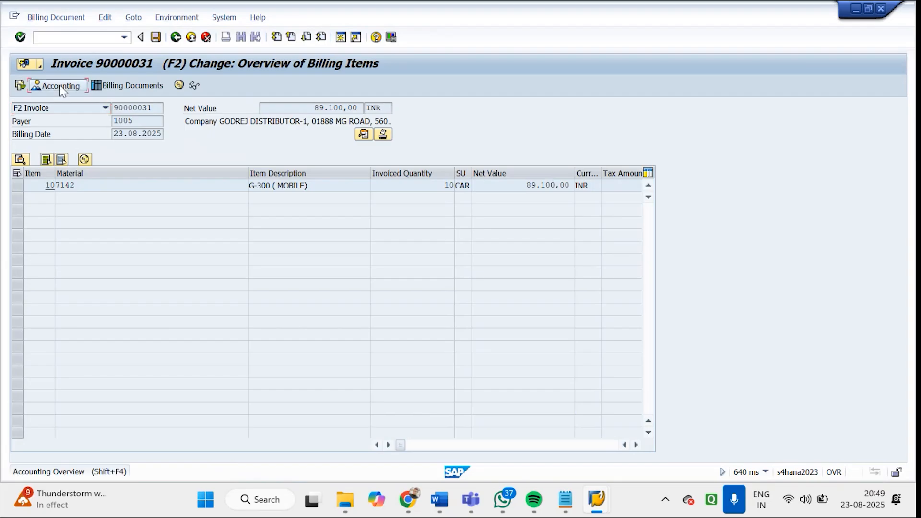
pyautogui.click(60, 87)
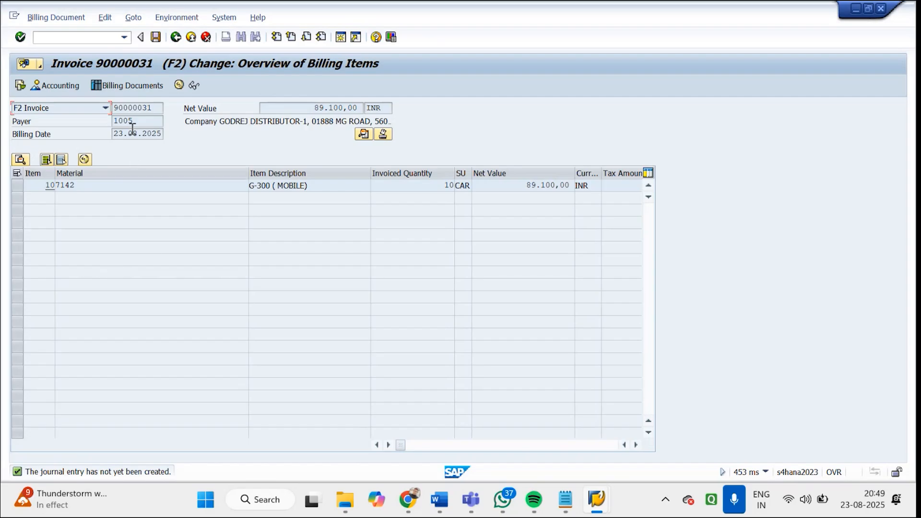
pyautogui.click(109, 473)
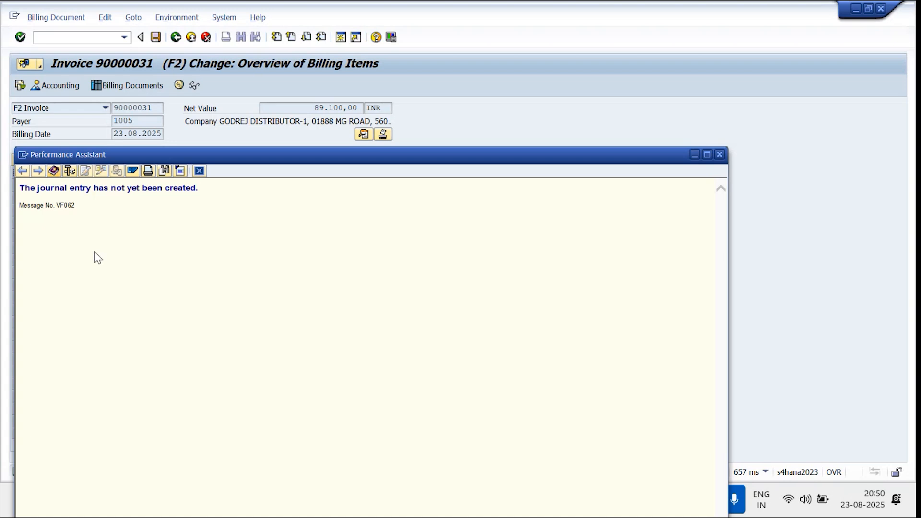
pyautogui.click(720, 155)
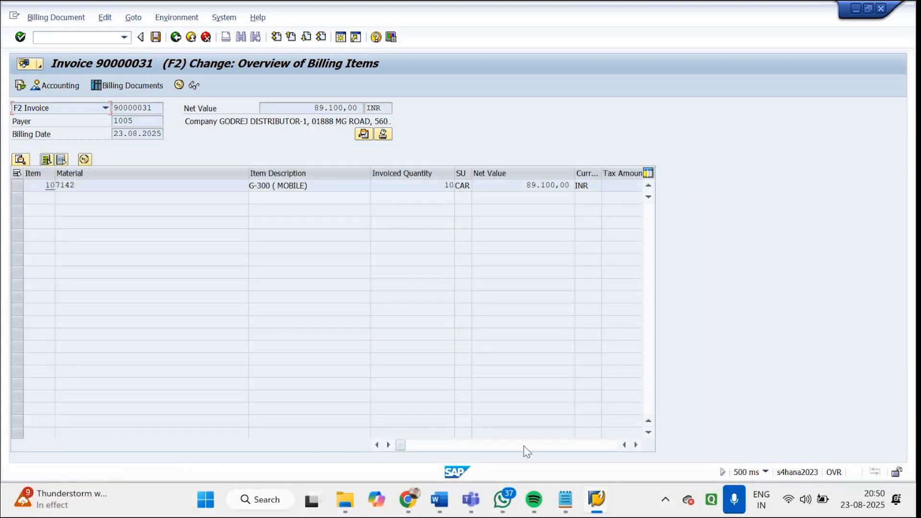
# Switch to the G/L account display session and try to start transaction SCC4
pyautogui.moveTo(596, 499)
pyautogui.click(583, 409)
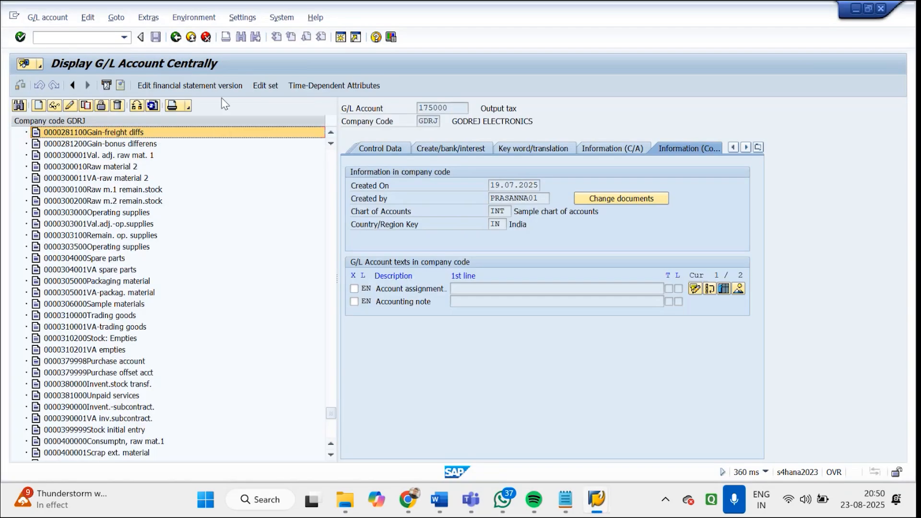
pyautogui.click(110, 38)
pyautogui.write('/N')
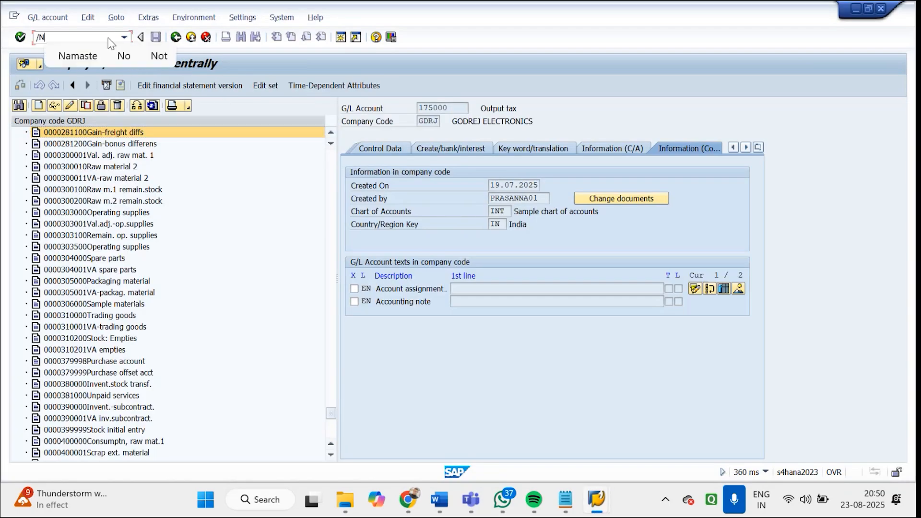
pyautogui.write('SCC4')
pyautogui.press('Return')
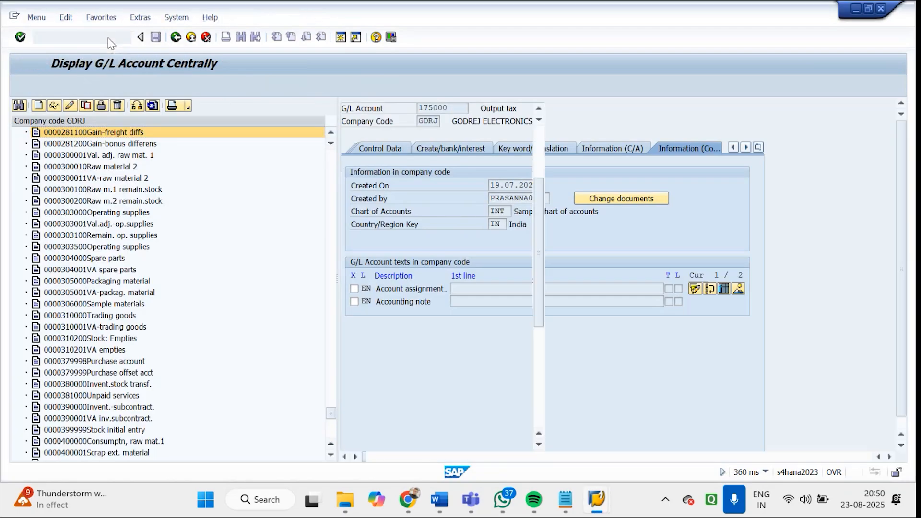
pyautogui.write('SCC4')
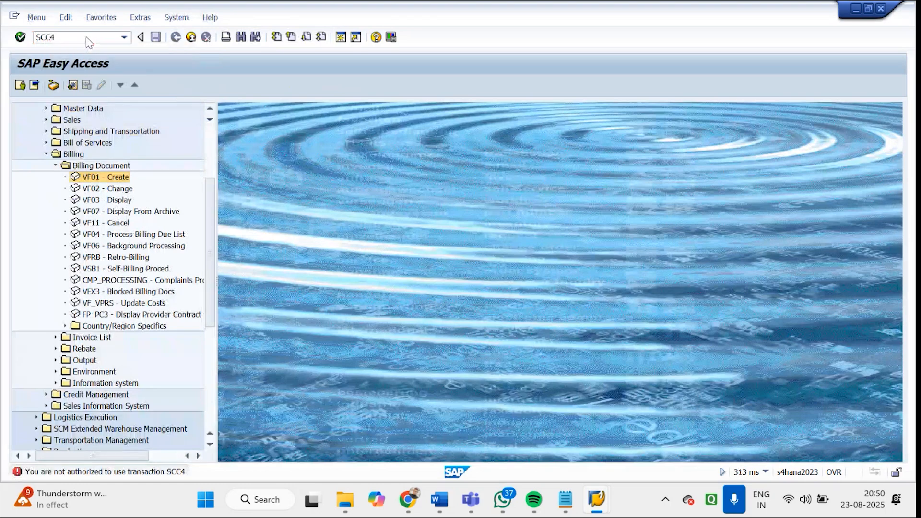
pyautogui.press('Return')
pyautogui.click(87, 36)
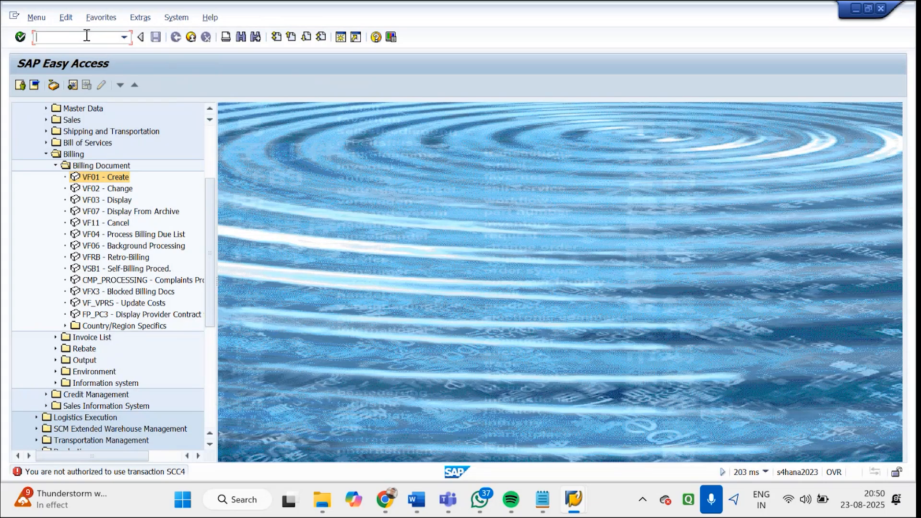
pyautogui.write('SCC4')
pyautogui.press('Return')
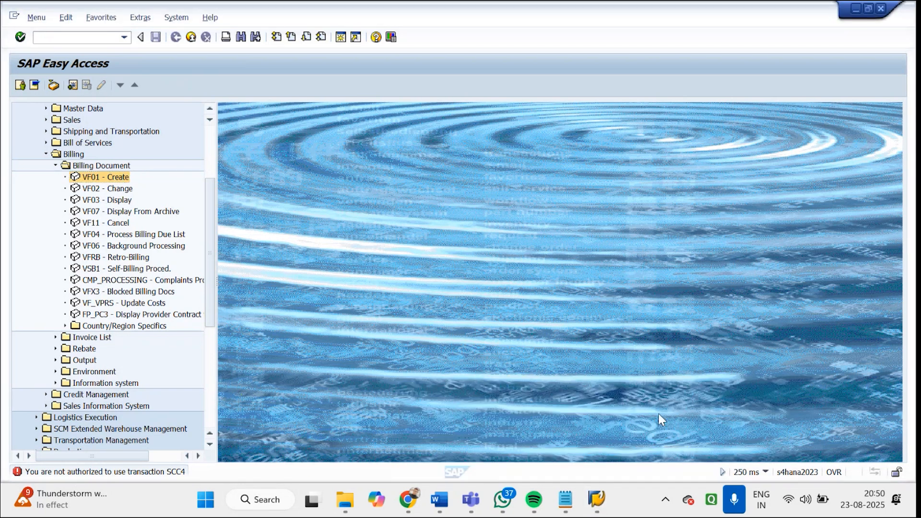
# Return to the invoice session, check the invoice's accounting overview, and exit Change Billing Documents to SAP Easy Access
pyautogui.moveTo(596, 501)
pyautogui.click(668, 412)
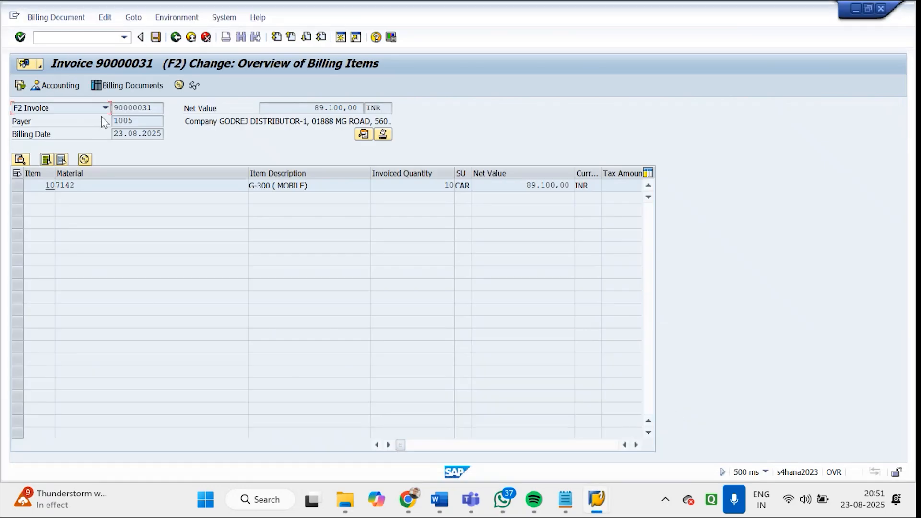
pyautogui.click(69, 87)
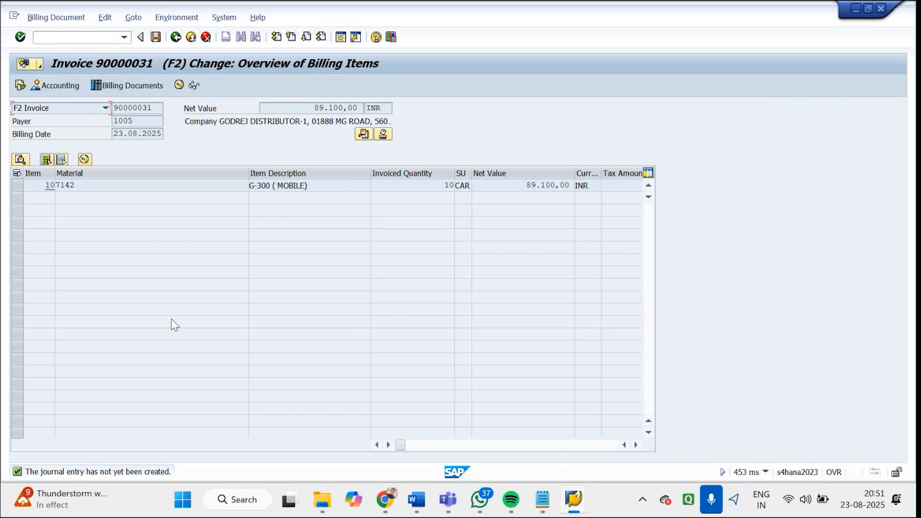
pyautogui.click(175, 37)
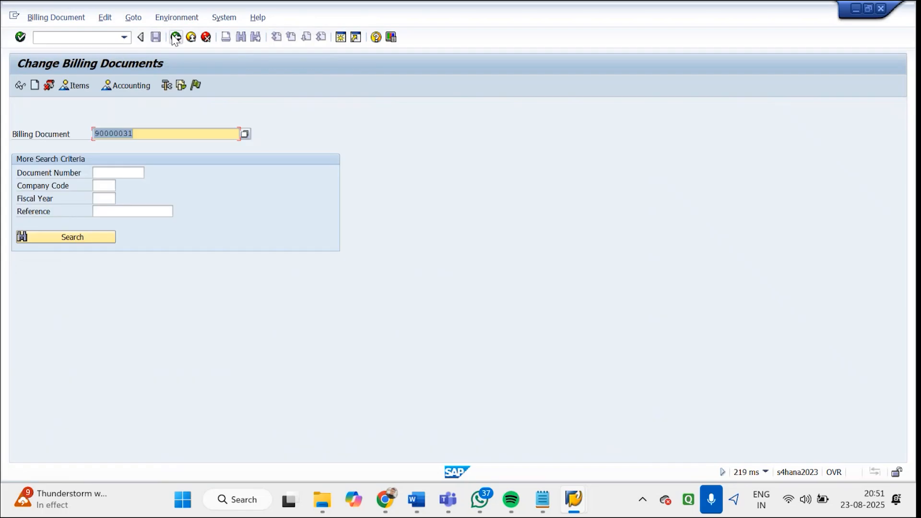
pyautogui.click(176, 37)
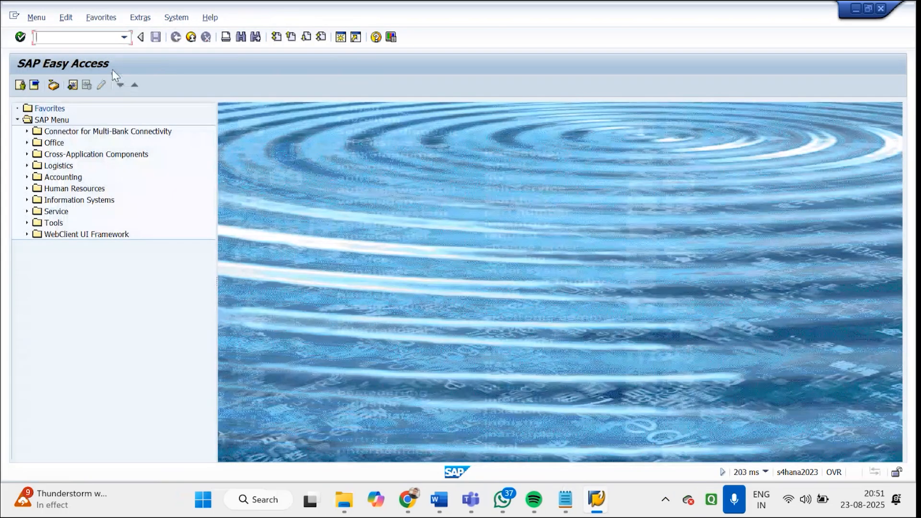
# Start transaction FB50 from the General Ledger document entry functions under Financial Accounting
pyautogui.click(44, 42)
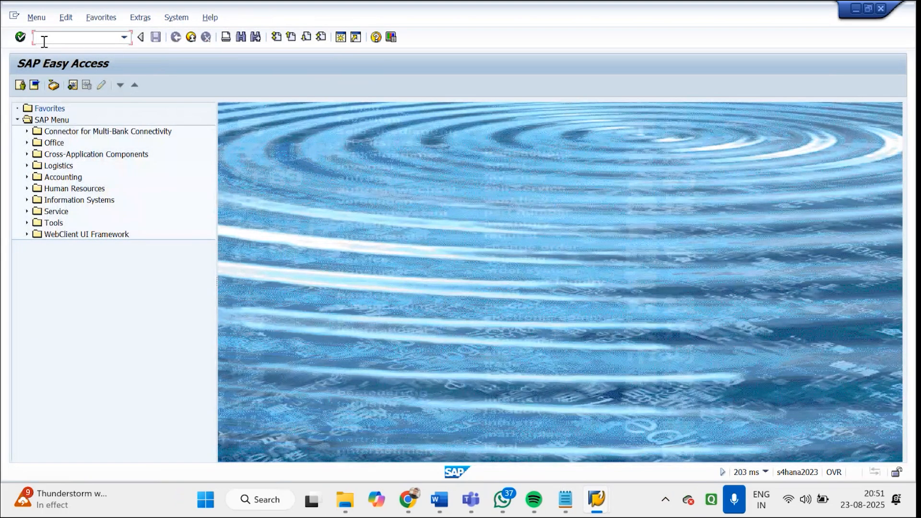
pyautogui.click(28, 177)
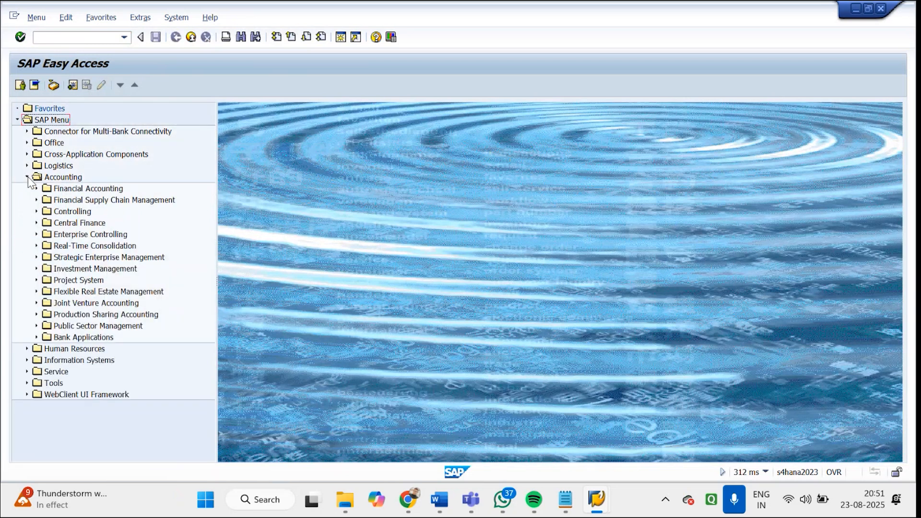
pyautogui.click(36, 188)
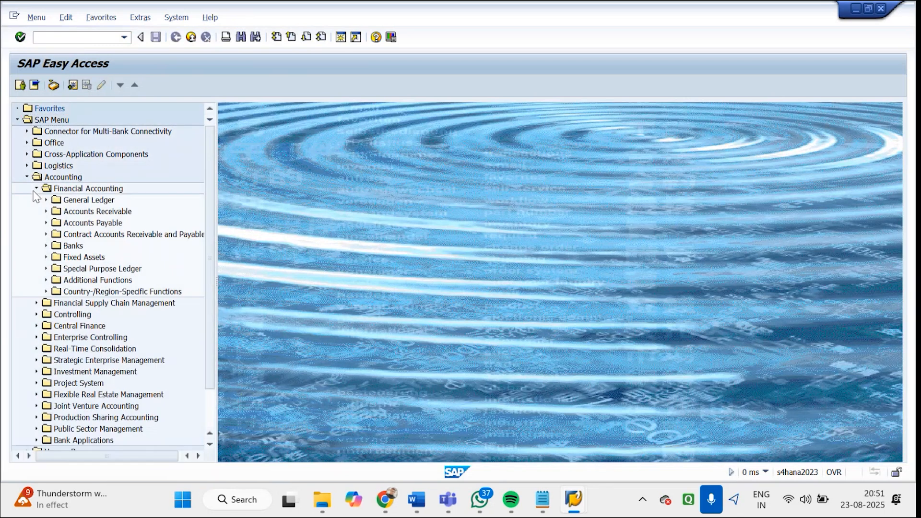
pyautogui.doubleClick(83, 201)
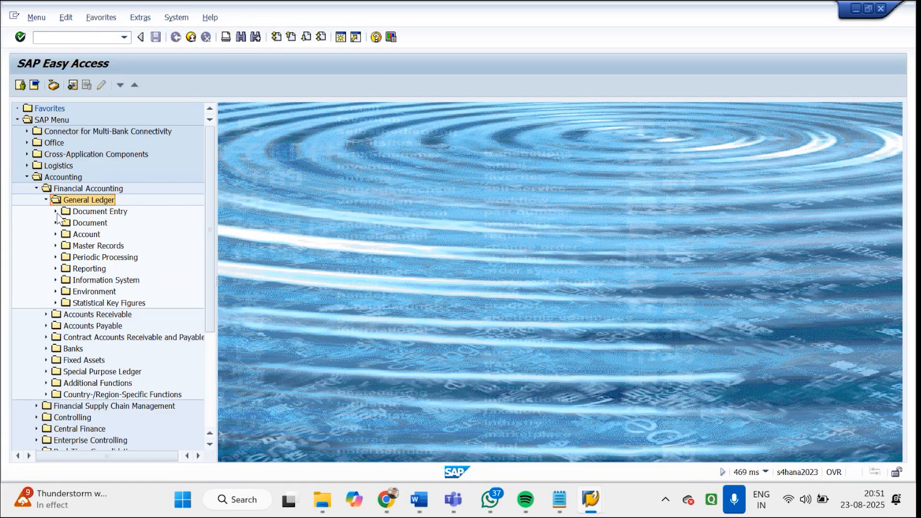
pyautogui.click(56, 211)
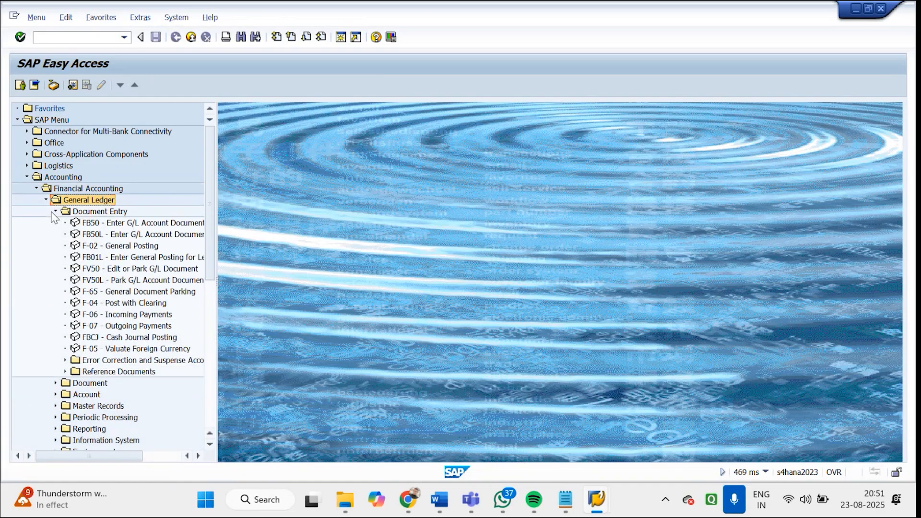
pyautogui.doubleClick(108, 224)
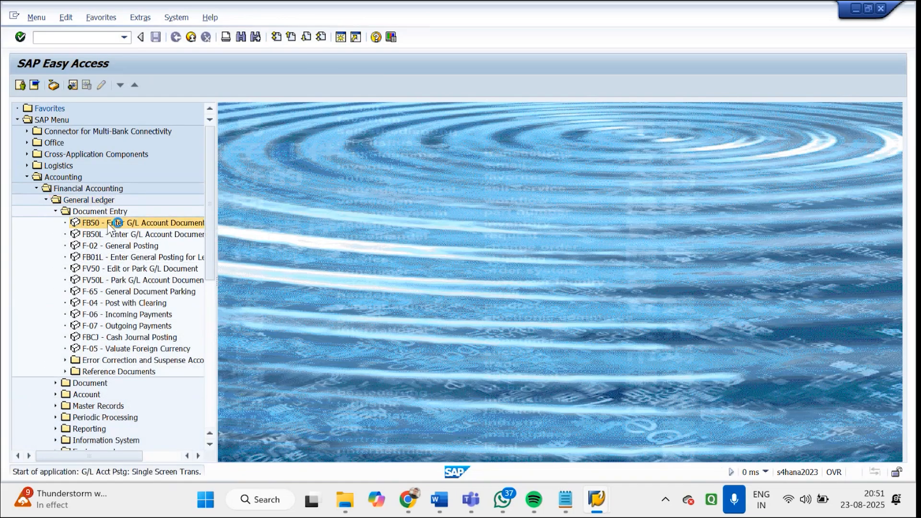
# Set the G/L document's document date to 23.08.2025 and check its company code
pyautogui.click(149, 136)
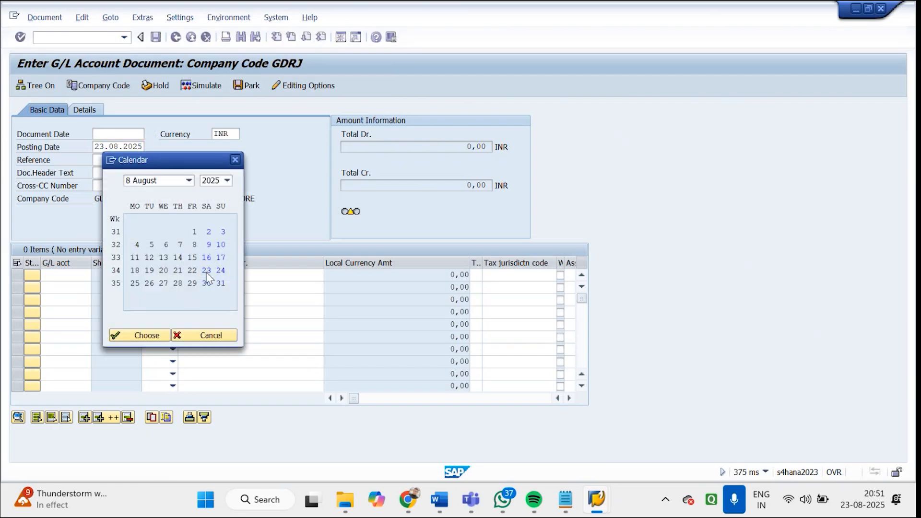
pyautogui.doubleClick(206, 271)
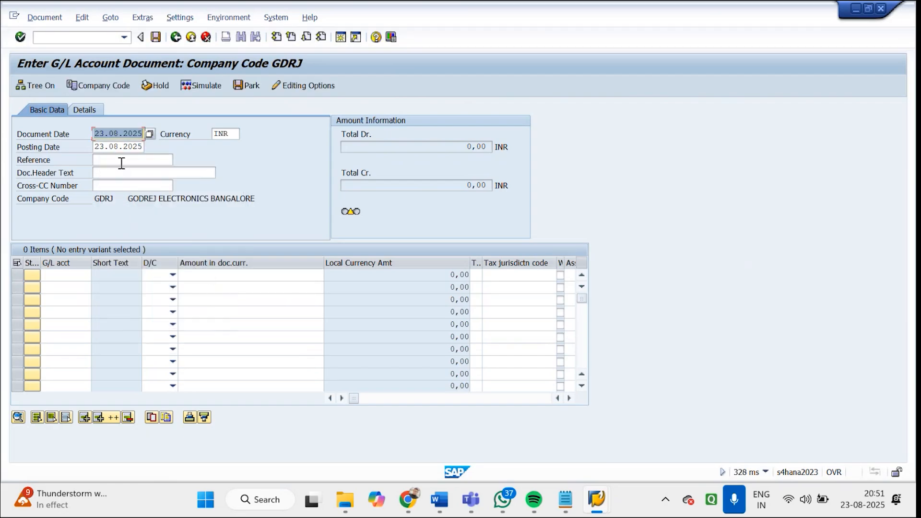
pyautogui.moveTo(99, 198); pyautogui.dragTo(116, 198)
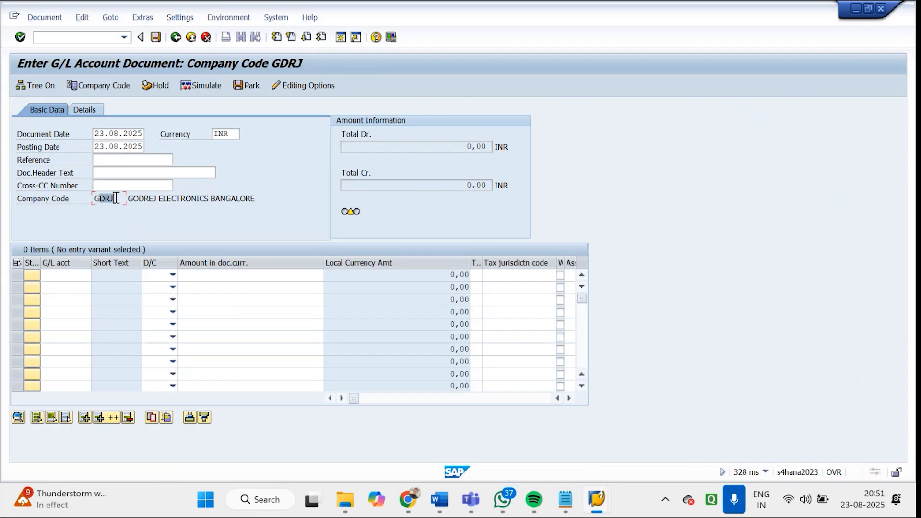
# Look up the G/L accounts in chart of accounts INT and choose account 80000 for the first line item
pyautogui.click(72, 276)
pyautogui.click(97, 274)
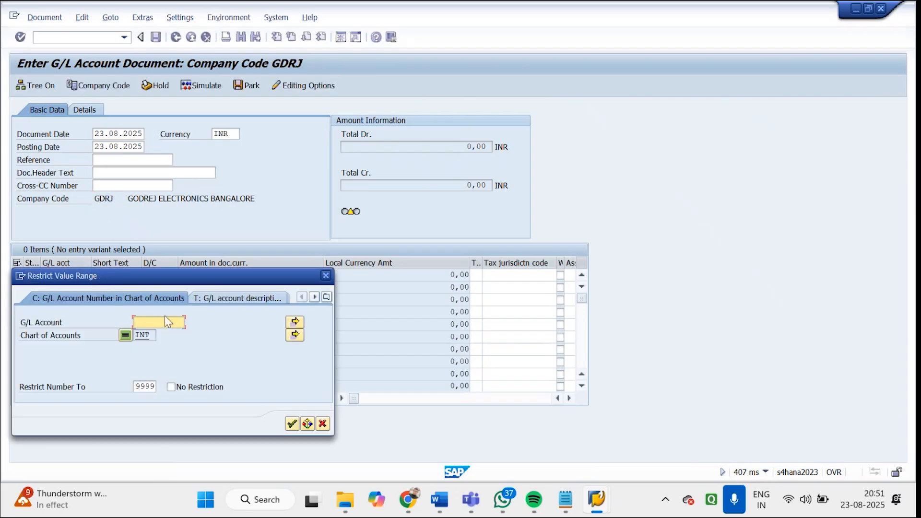
pyautogui.press('Return')
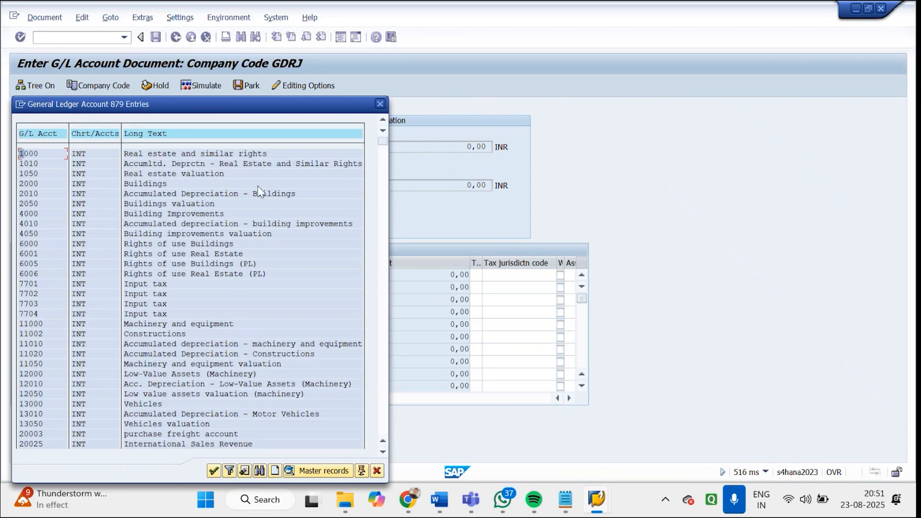
pyautogui.click(382, 358)
pyautogui.click(382, 357)
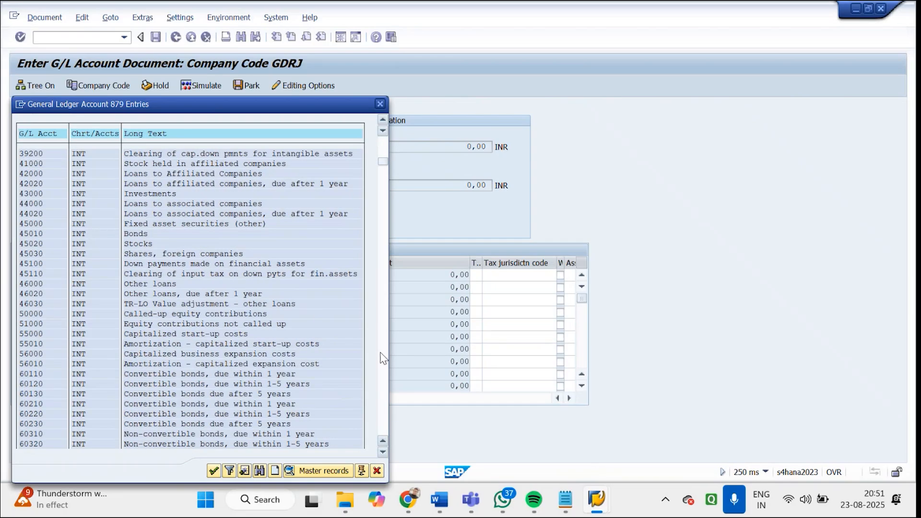
pyautogui.click(382, 358)
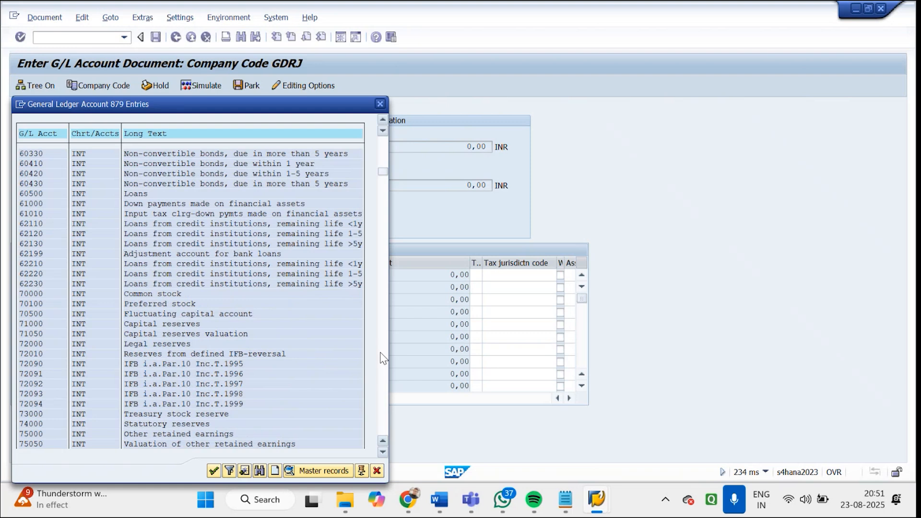
pyautogui.click(382, 358)
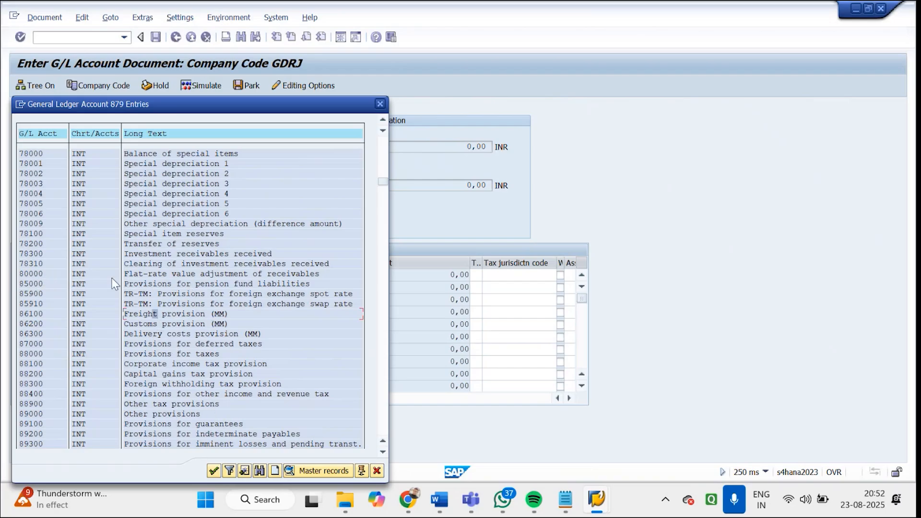
pyautogui.doubleClick(39, 274)
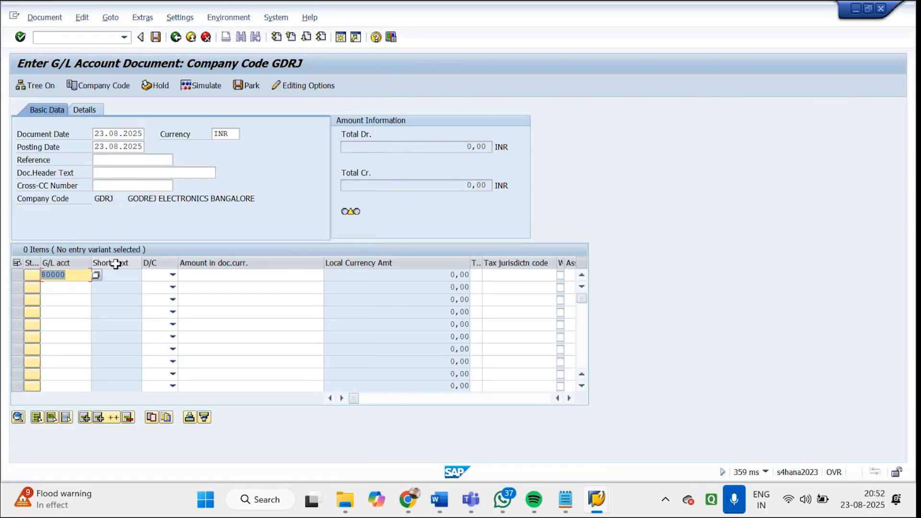
# Make the first line item a credit with an amount of 9000 INR
pyautogui.click(171, 274)
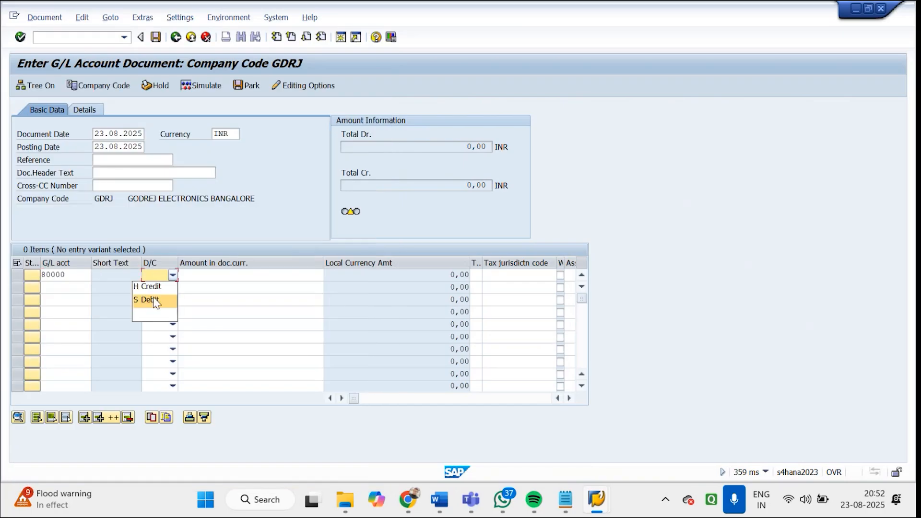
pyautogui.click(158, 286)
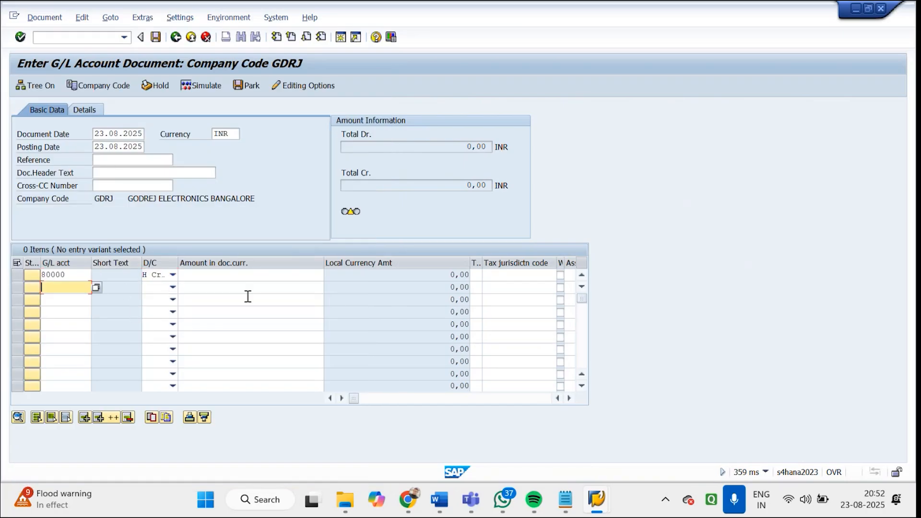
pyautogui.click(243, 278)
pyautogui.write('9000')
pyautogui.press('Return')
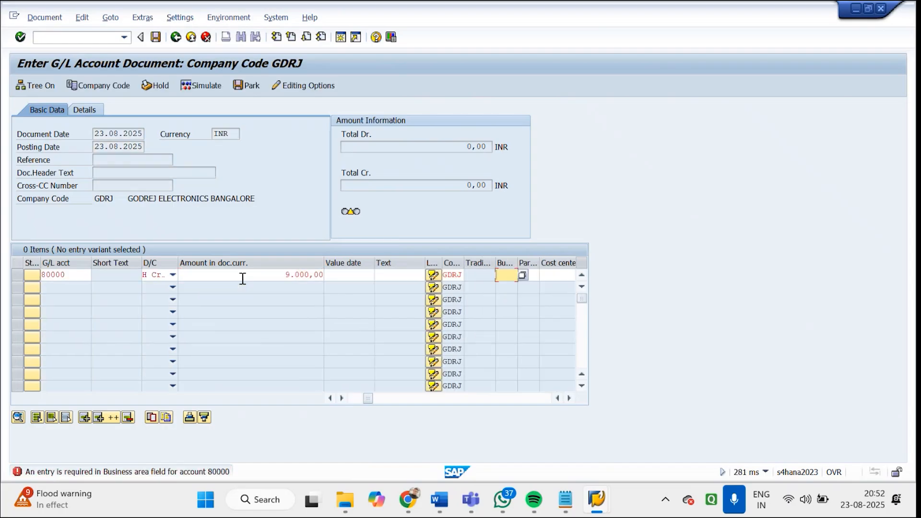
# Assign business area 0001 to the line item for G/L account 80000 and validate the entry
pyautogui.click(523, 275)
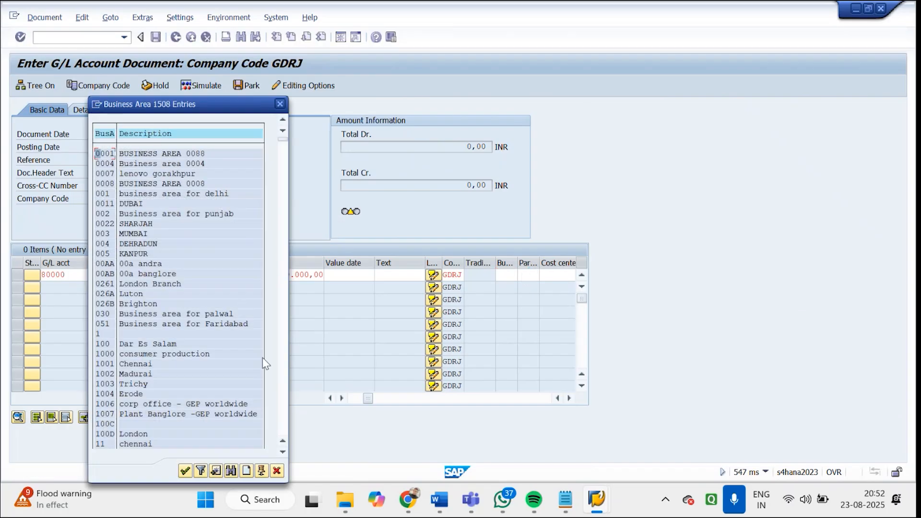
pyautogui.click(283, 370)
pyautogui.click(283, 370)
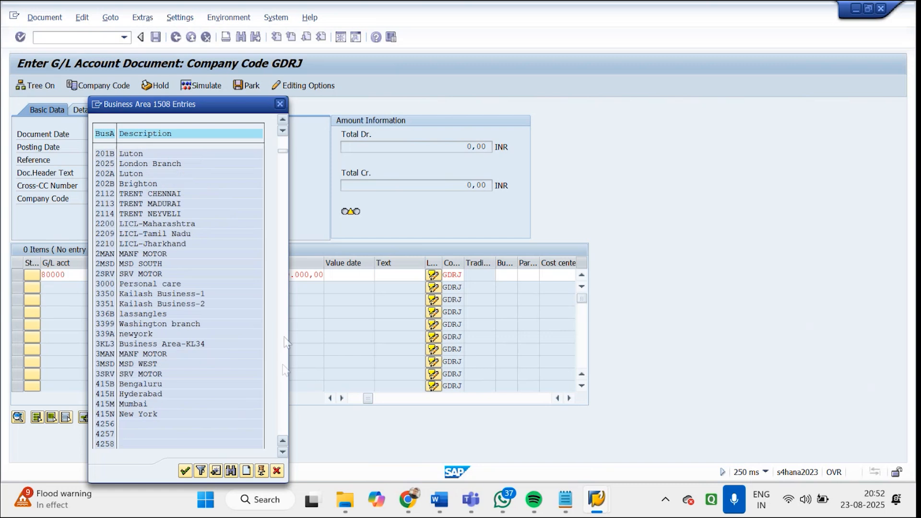
pyautogui.click(285, 135)
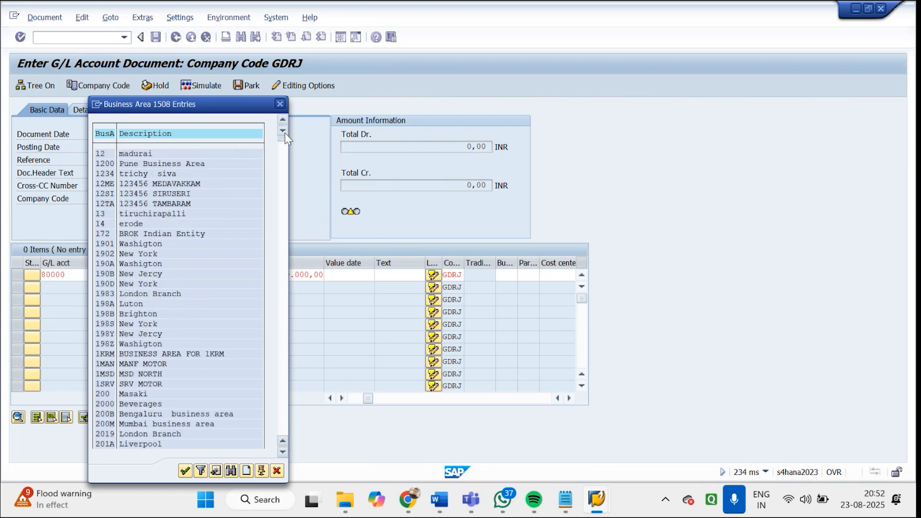
pyautogui.click(284, 139)
pyautogui.doubleClick(168, 156)
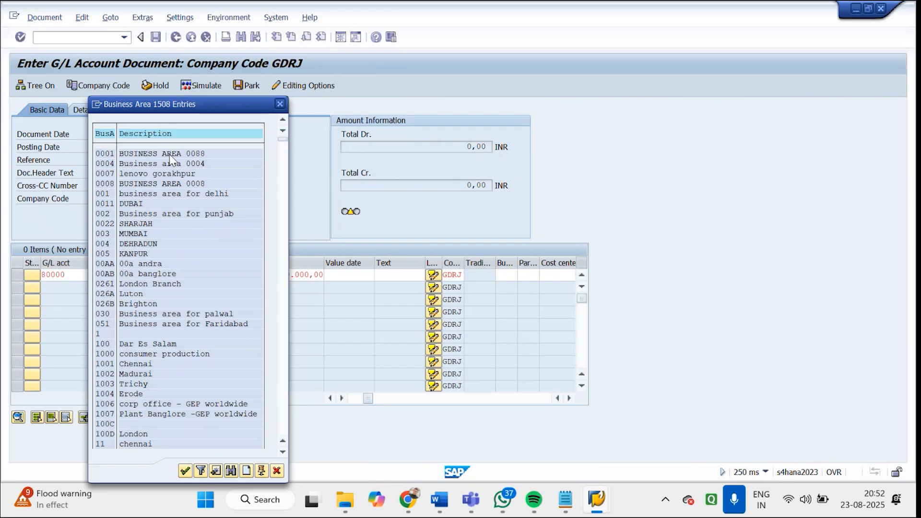
pyautogui.press('Return')
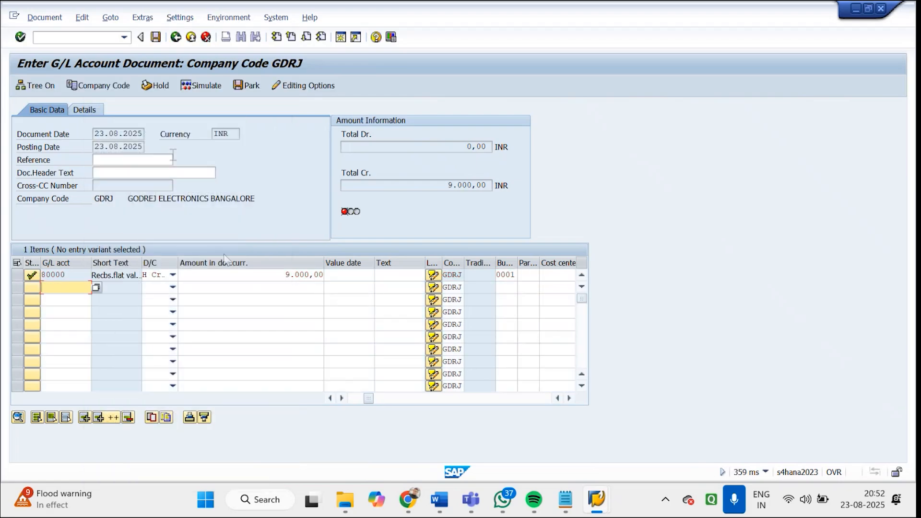
# Highlight the line item's amount, and discard the unposted G/L account document
pyautogui.moveTo(274, 270); pyautogui.dragTo(346, 271)
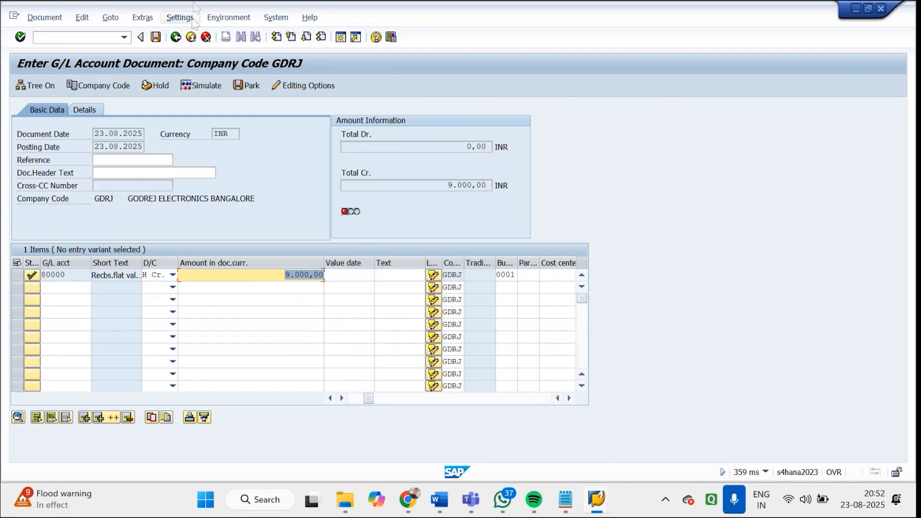
pyautogui.click(207, 38)
pyautogui.click(205, 258)
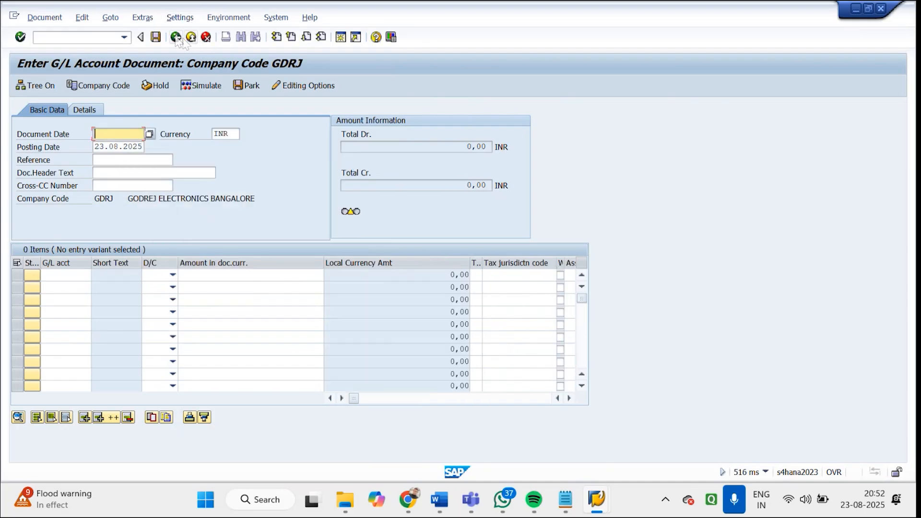
# Exit the unsaved G/L account document entry and return to the SAP Easy Access menu with /n
pyautogui.click(176, 38)
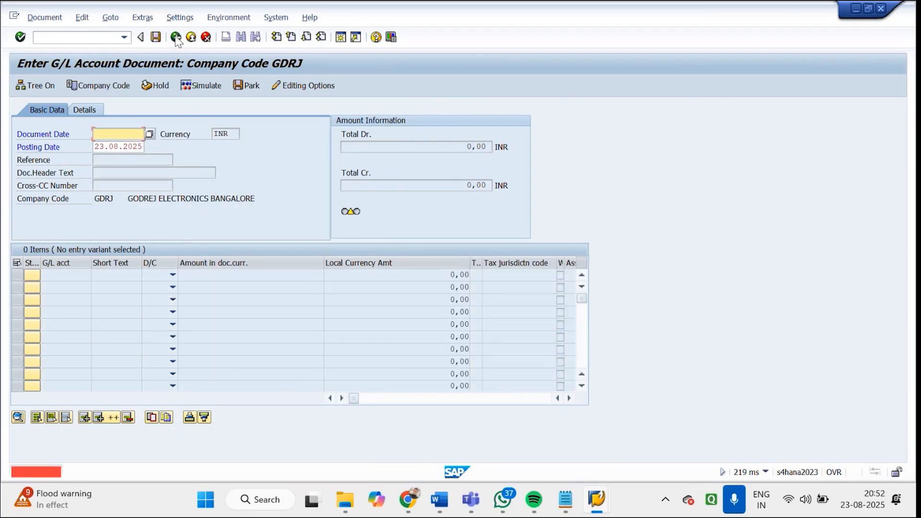
pyautogui.click(206, 37)
pyautogui.click(215, 260)
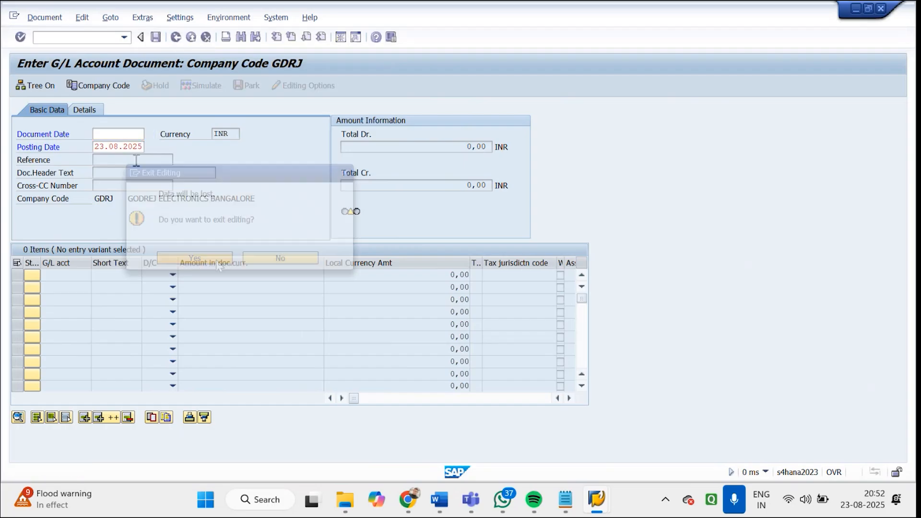
pyautogui.click(175, 37)
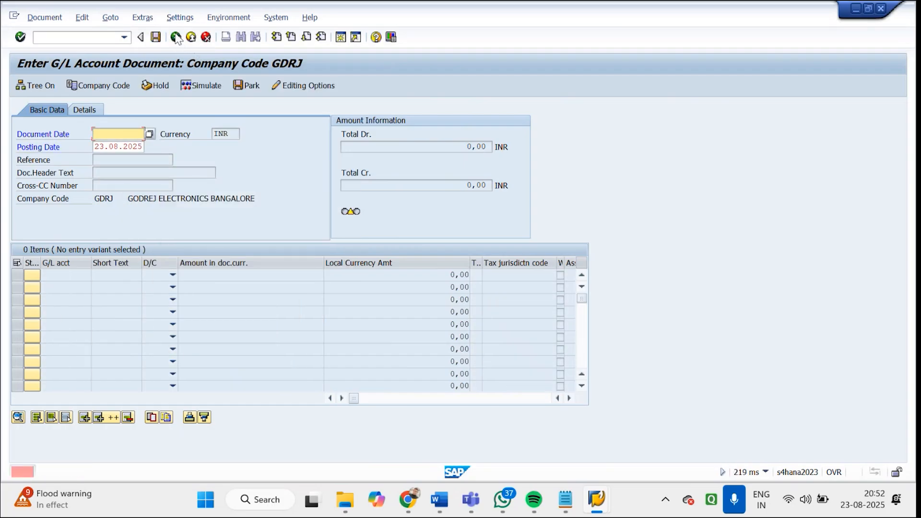
pyautogui.click(209, 41)
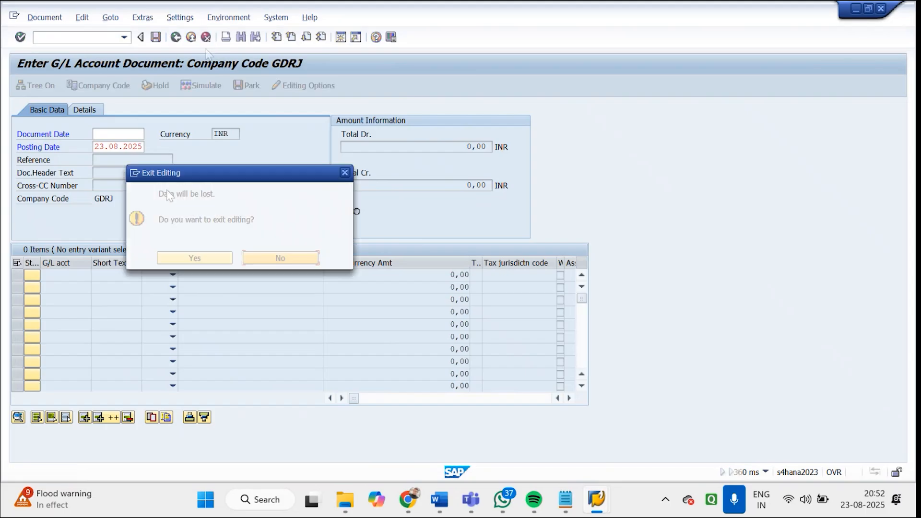
pyautogui.click(201, 260)
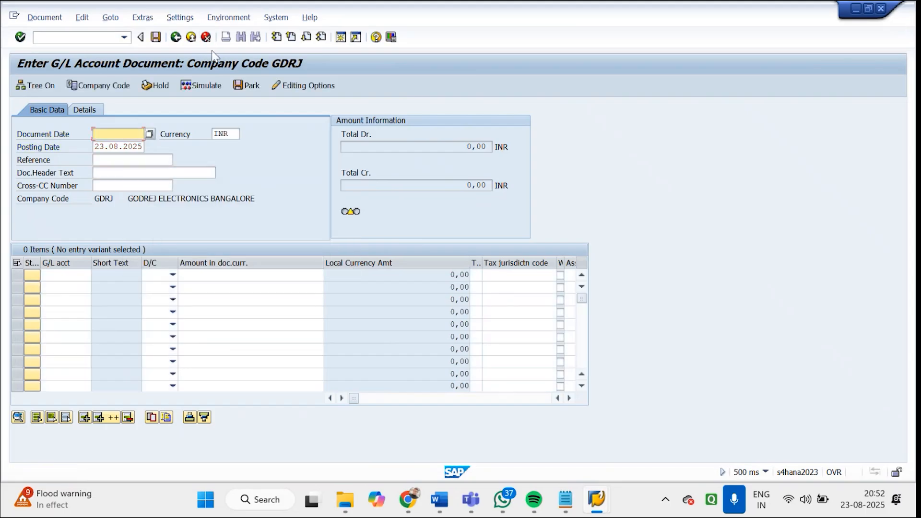
pyautogui.click(206, 39)
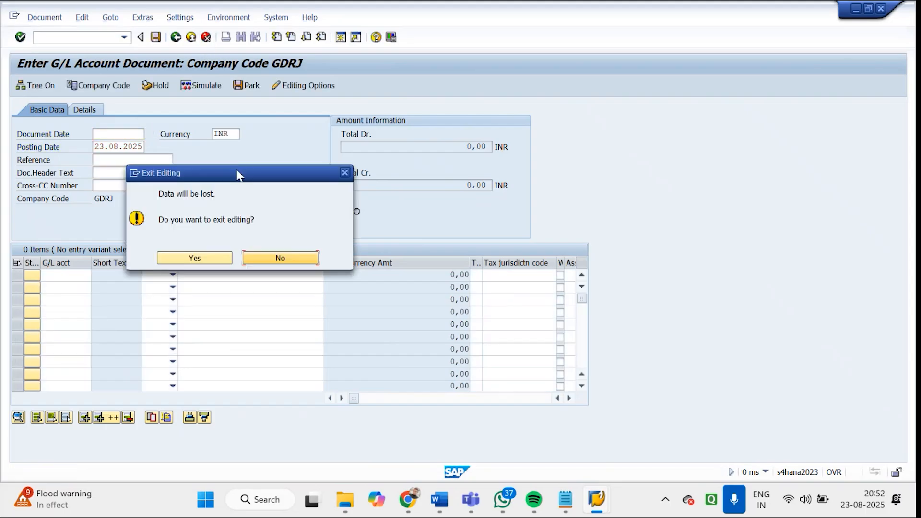
pyautogui.click(279, 258)
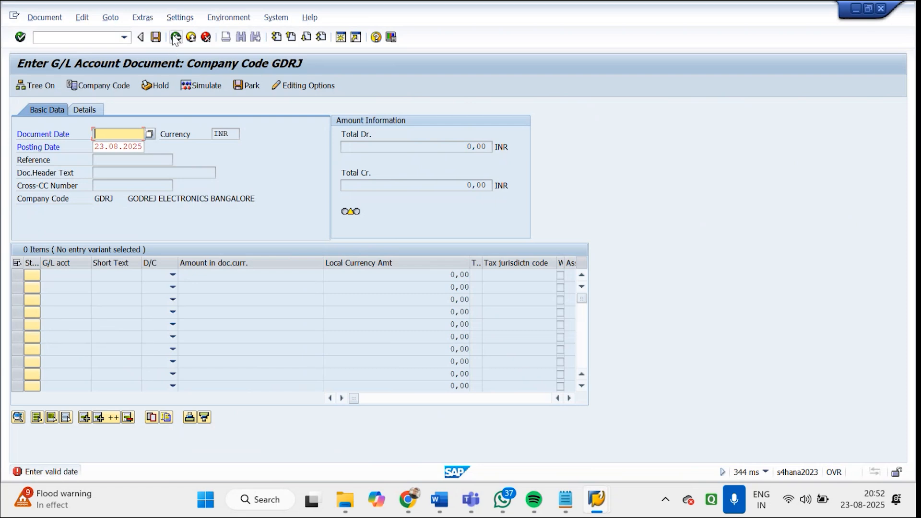
pyautogui.click(100, 38)
pyautogui.write('/n')
pyautogui.press('Return')
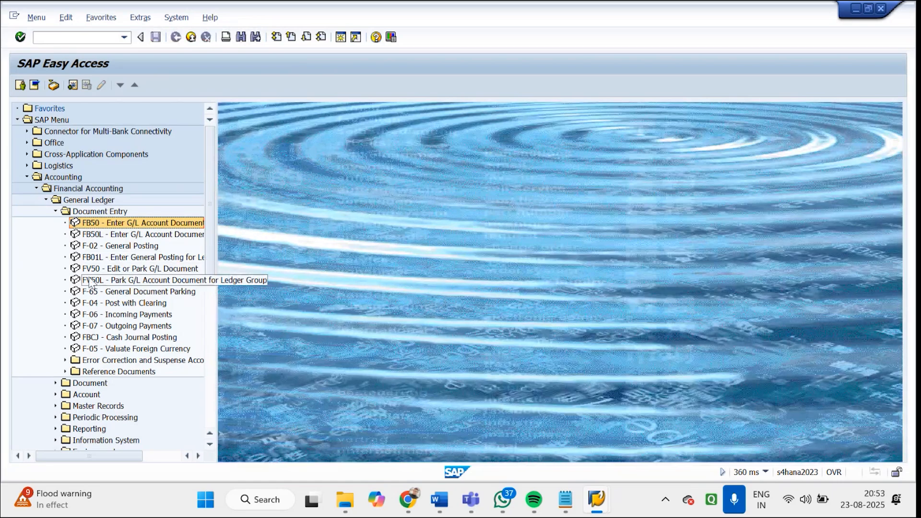
# Collapse the Document Entry folder and open FB02 - Change from the General Ledger's Document folder
pyautogui.click(56, 211)
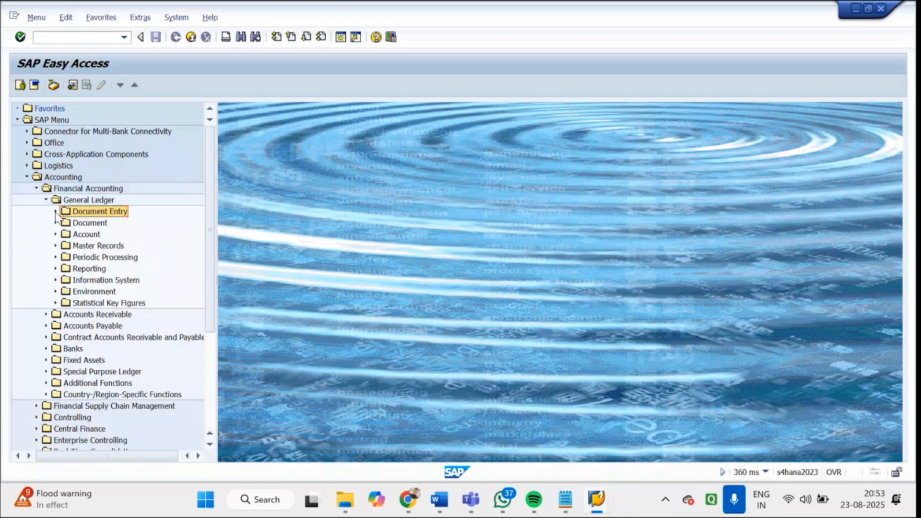
pyautogui.click(55, 234)
pyautogui.click(55, 235)
pyautogui.click(55, 223)
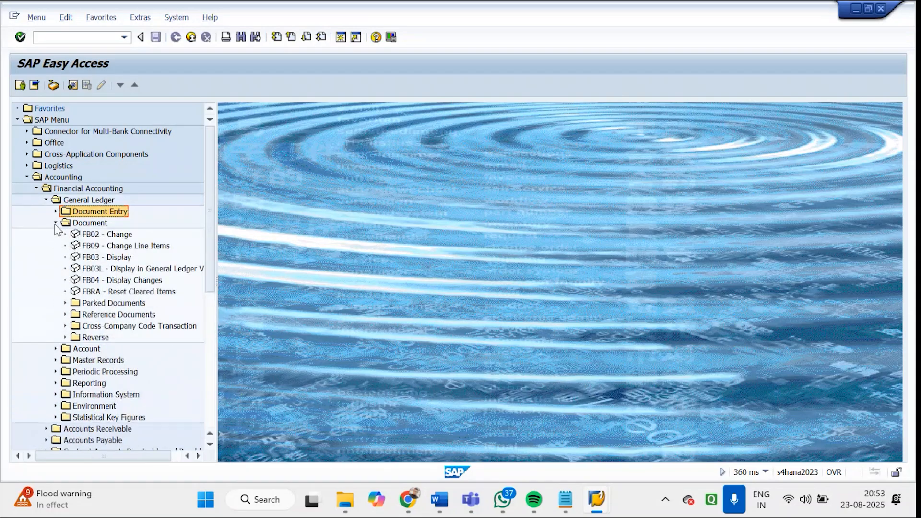
pyautogui.doubleClick(98, 234)
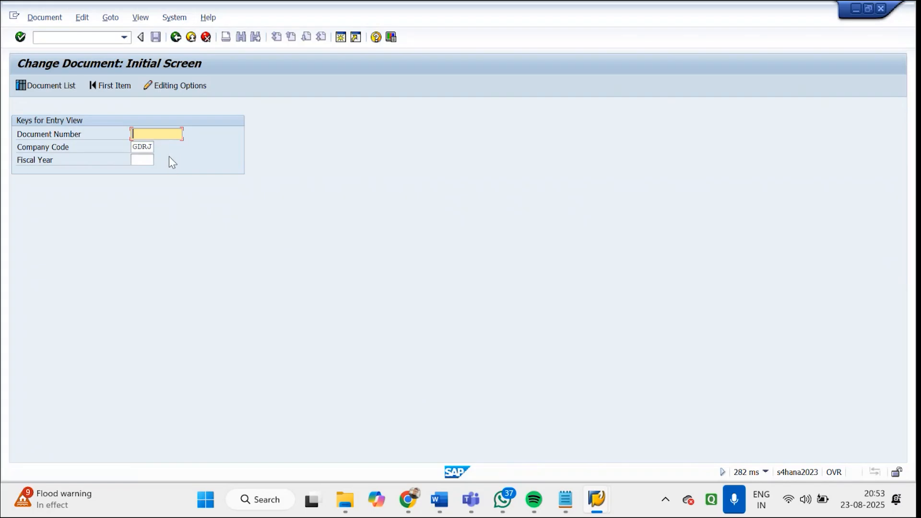
# Try company code 1710 without a document number in Change Document, and return to SAP Easy Access
pyautogui.press('Return')
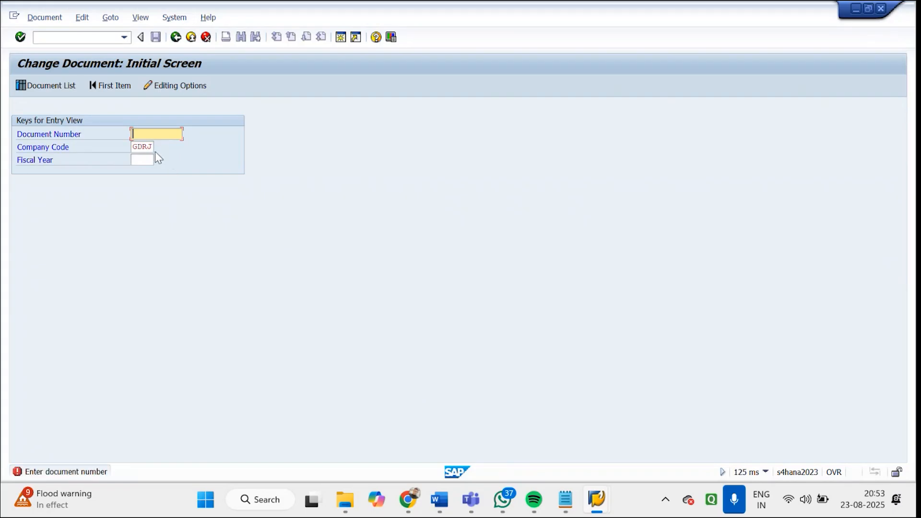
pyautogui.moveTo(137, 149); pyautogui.dragTo(173, 147)
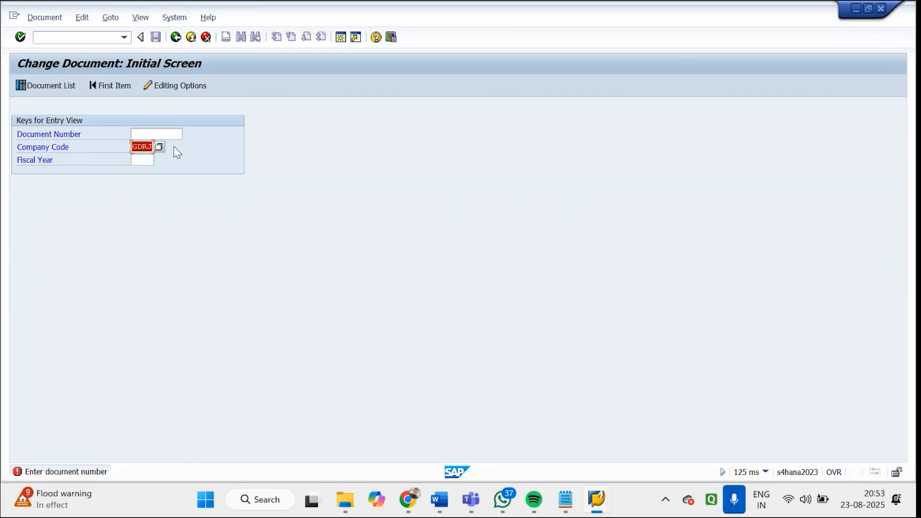
pyautogui.write('1710')
pyautogui.press('Return')
pyautogui.click(176, 41)
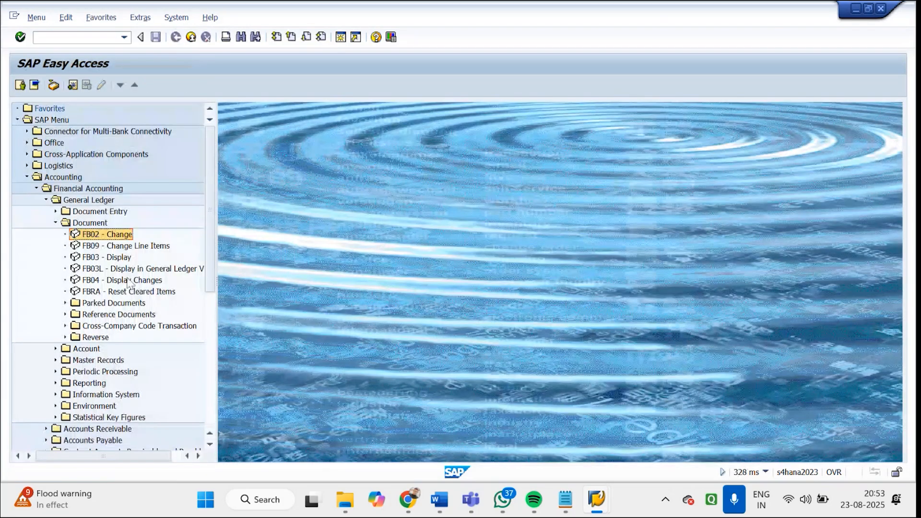
# Start transaction VF02 and list the available billing documents
pyautogui.click(64, 38)
pyautogui.write('VF02')
pyautogui.press('Return')
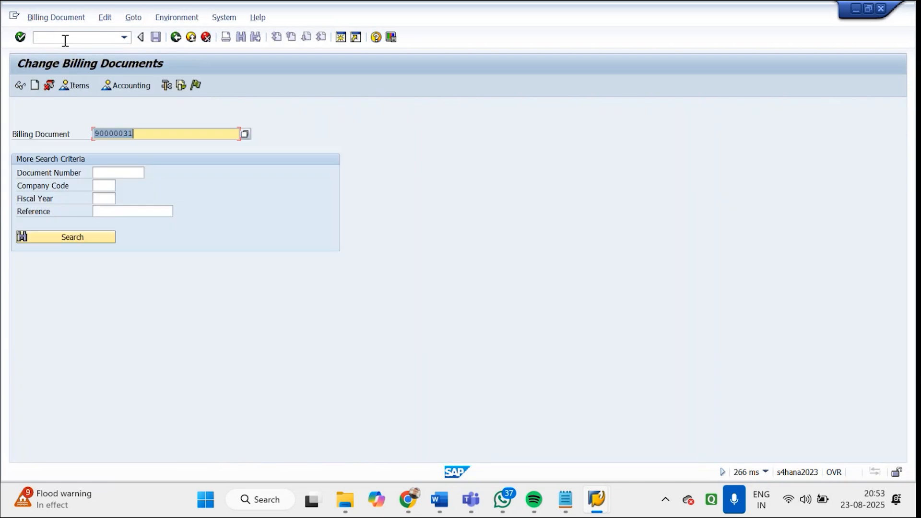
pyautogui.click(247, 134)
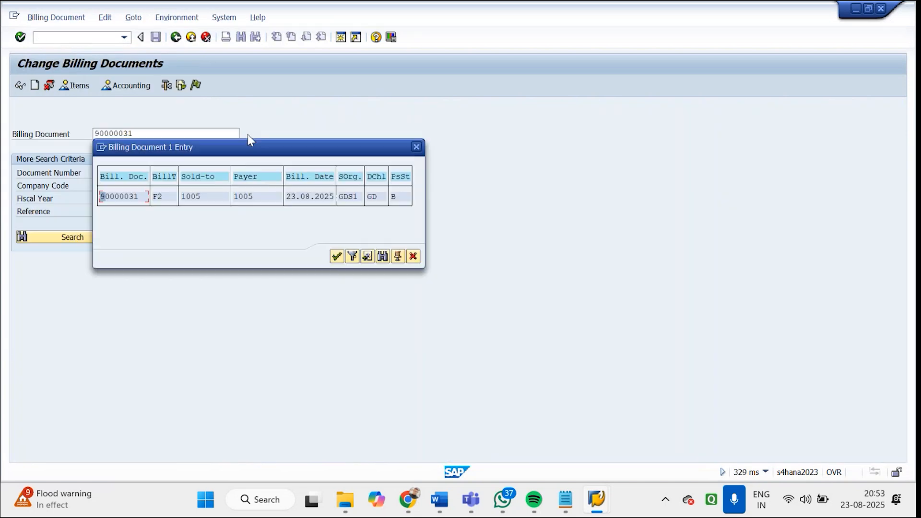
pyautogui.click(382, 256)
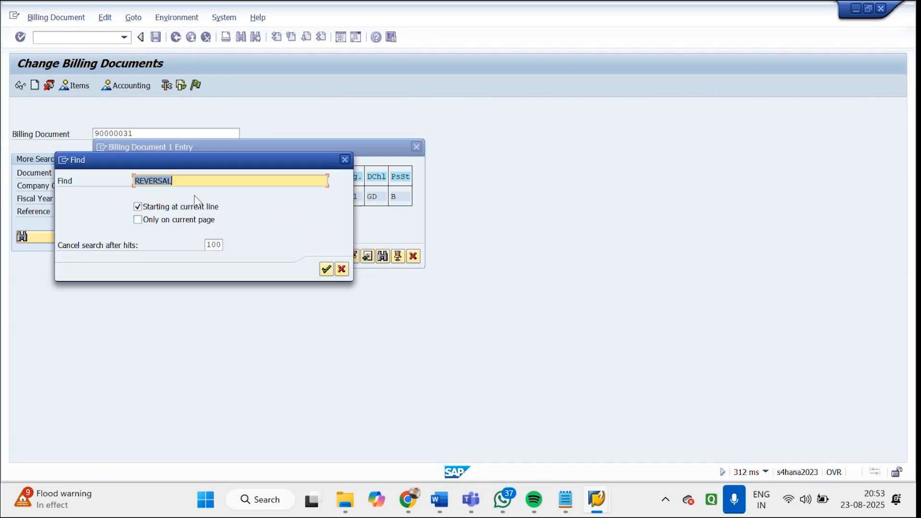
pyautogui.press('BackSpace')
pyautogui.click(212, 245)
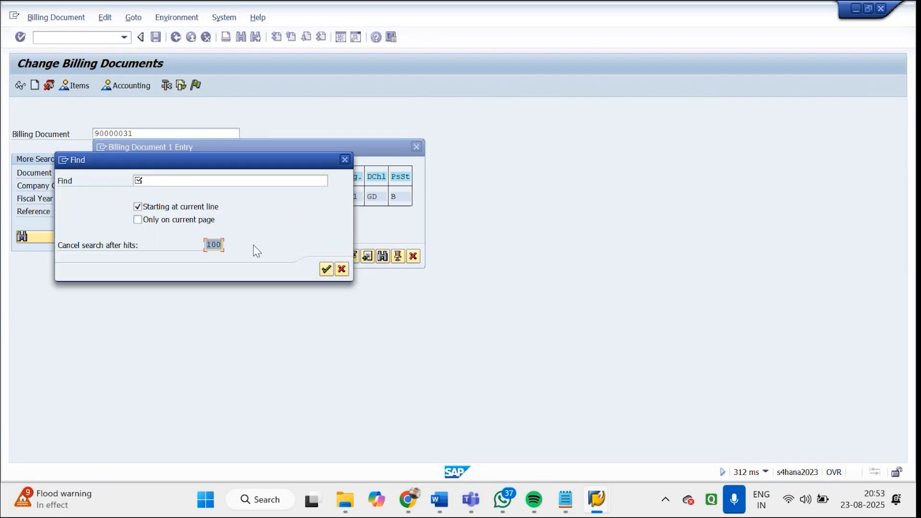
pyautogui.click(278, 180)
pyautogui.click(345, 159)
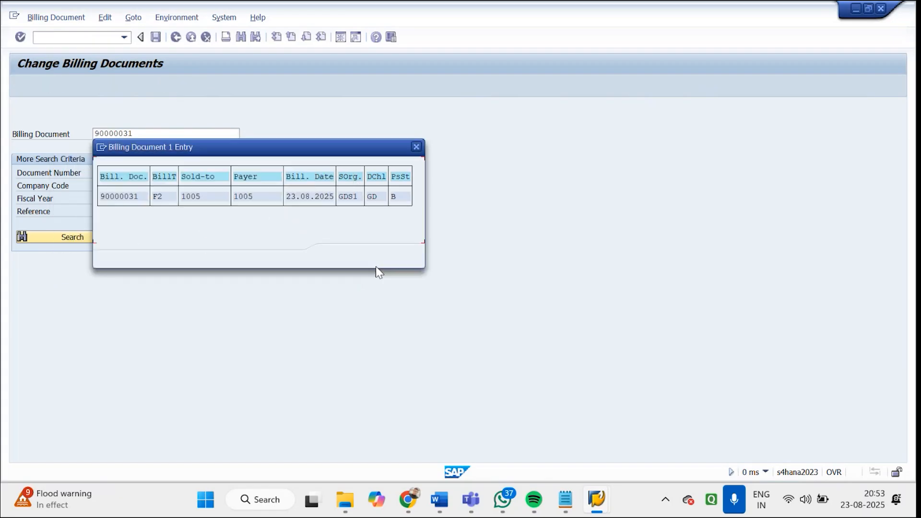
# Clear the sales organization restriction in the billing document search and open the KGCS F2 invoice dated 06.08.2025
pyautogui.click(352, 256)
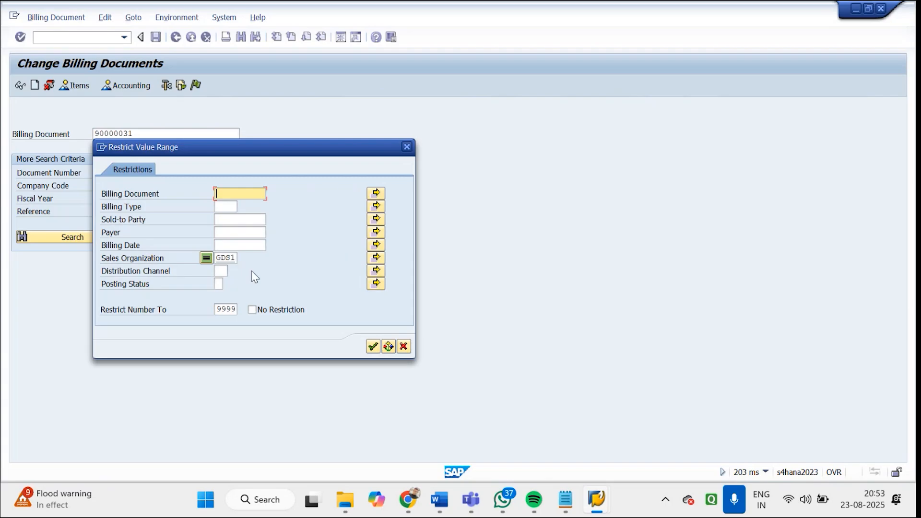
pyautogui.click(221, 258)
pyautogui.press('BackSpace')
pyautogui.press('BackSpace')
pyautogui.press('BackSpace')
pyautogui.press('BackSpace')
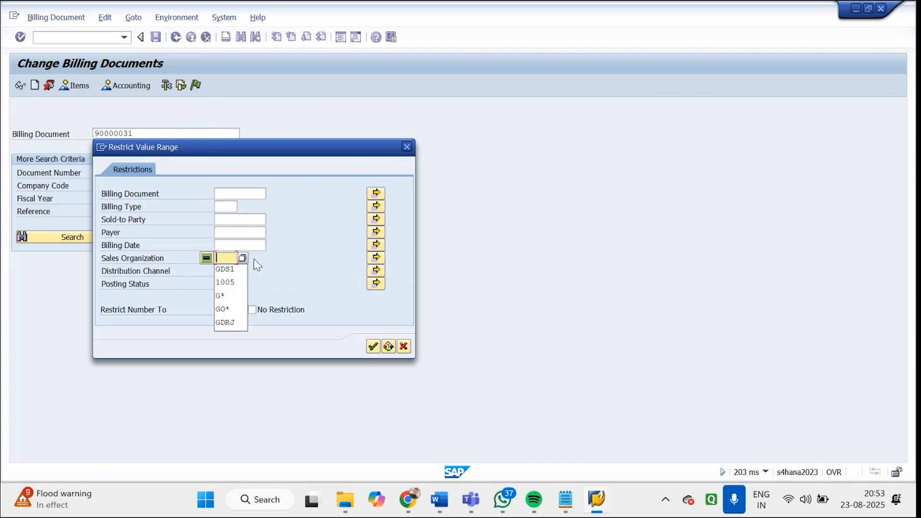
pyautogui.press('Return')
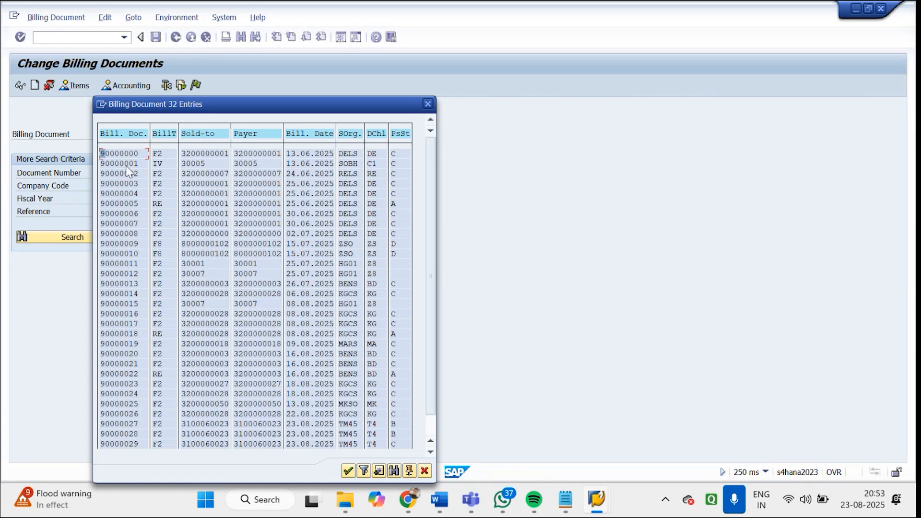
pyautogui.doubleClick(130, 295)
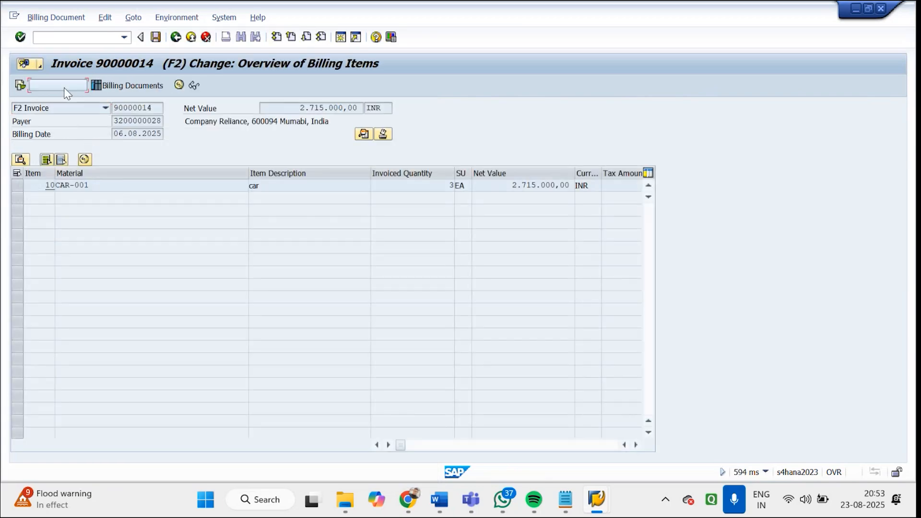
# Display the invoice's accounting document in General Ledger View and check which transaction code it runs under
pyautogui.click(64, 88)
pyautogui.click(56, 161)
pyautogui.doubleClick(56, 162)
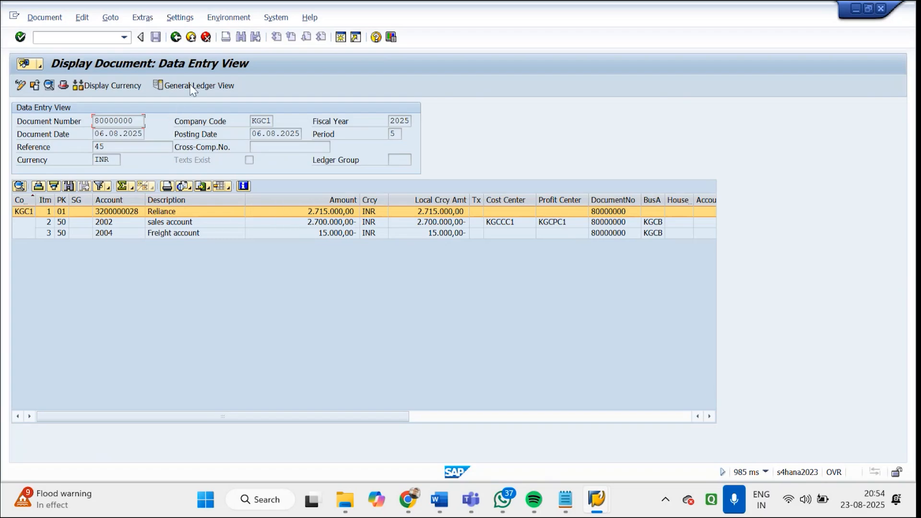
pyautogui.click(191, 87)
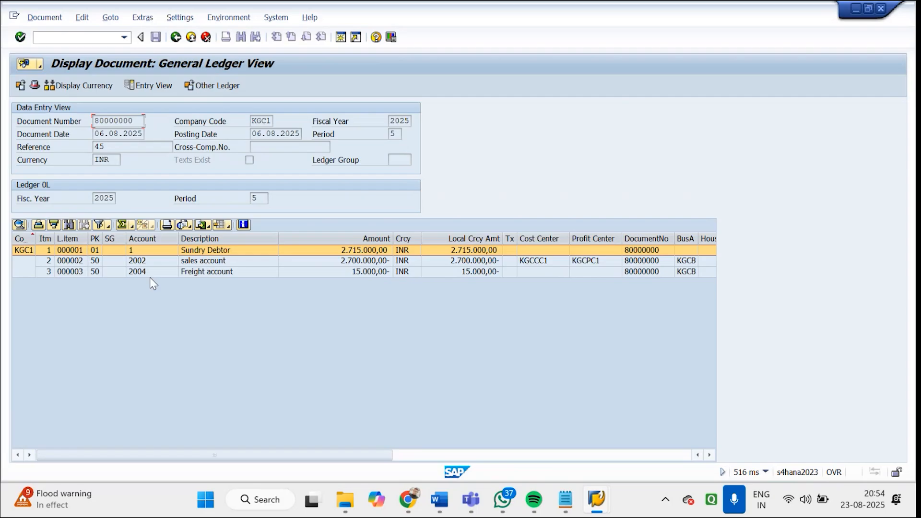
pyautogui.moveTo(133, 121); pyautogui.dragTo(92, 121)
pyautogui.click(766, 473)
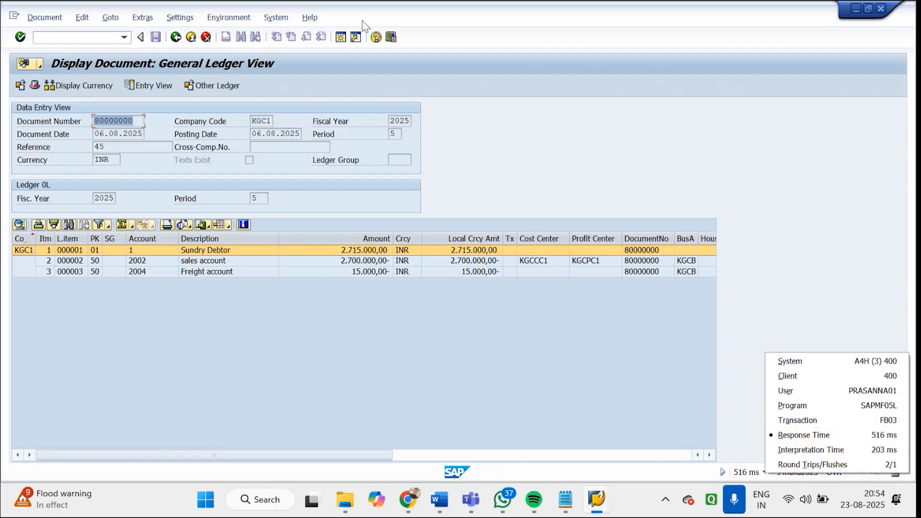
# Leave the accounting document and invoice, and open FB03 - Display from the General Ledger's Document folder
pyautogui.click(177, 40)
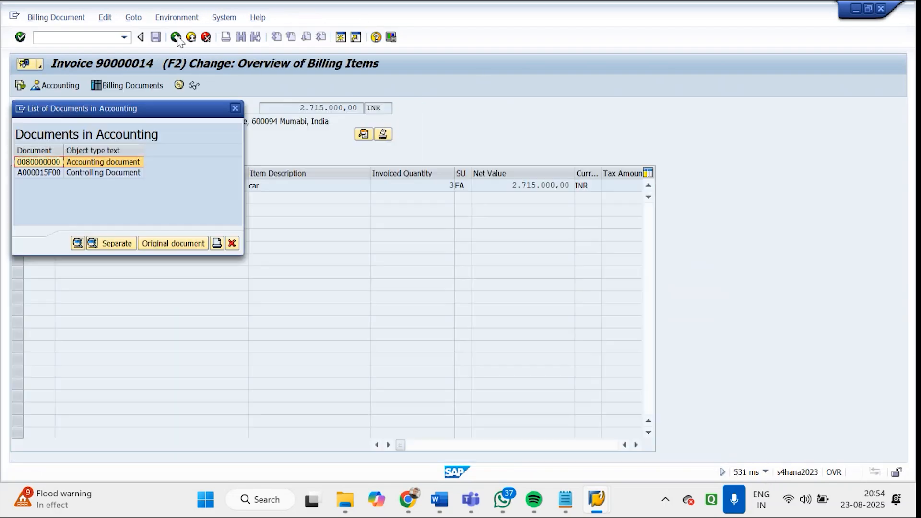
pyautogui.click(235, 109)
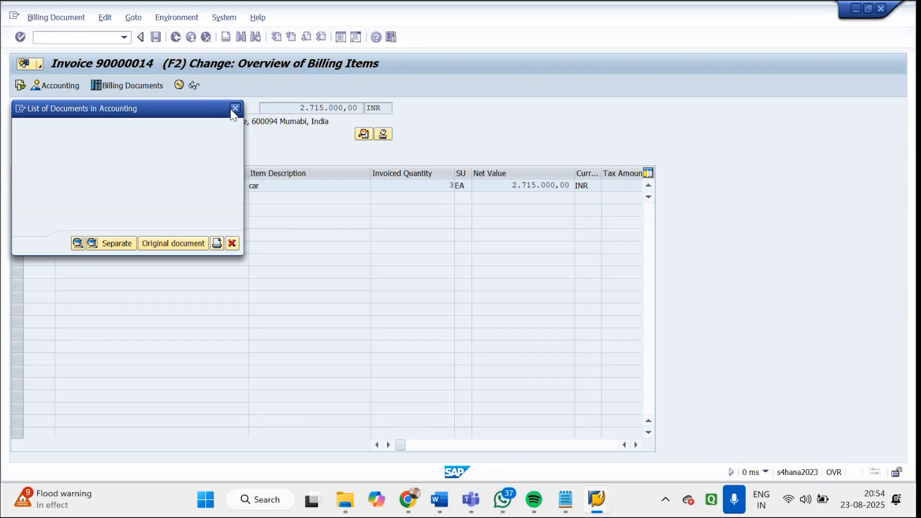
pyautogui.click(178, 40)
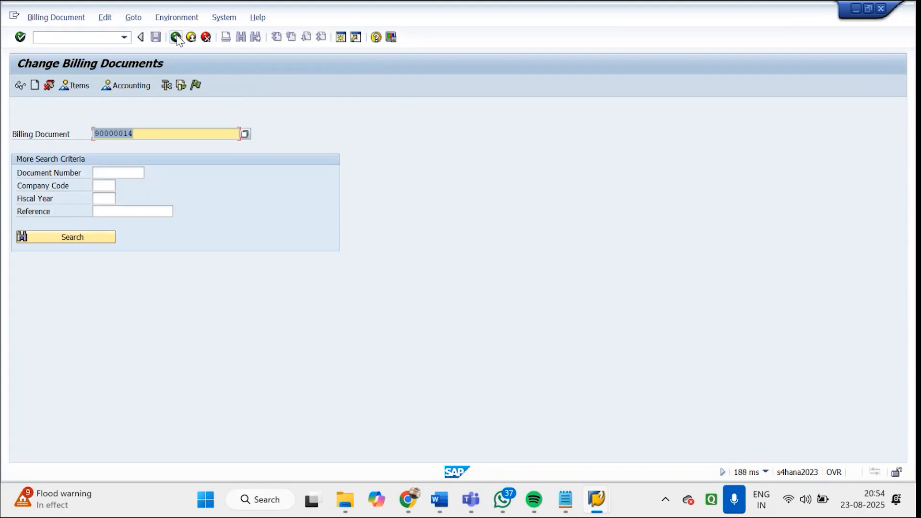
pyautogui.click(177, 38)
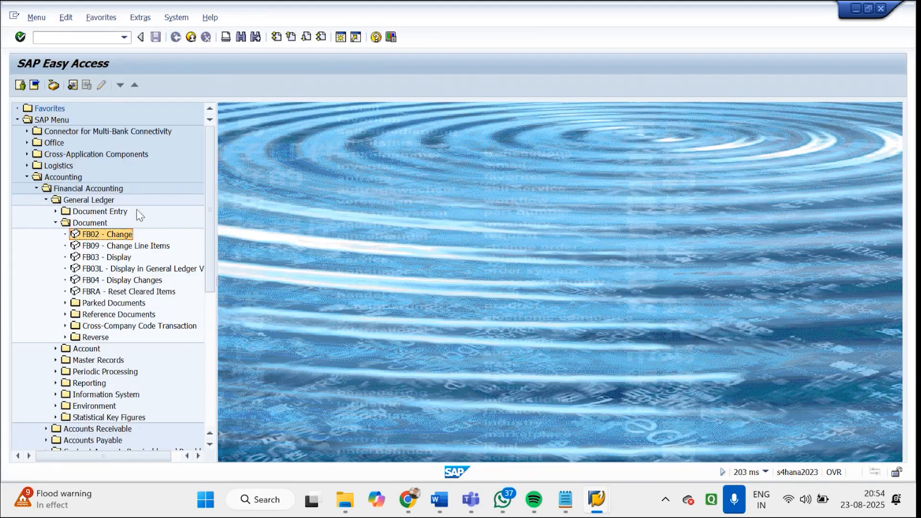
pyautogui.doubleClick(114, 259)
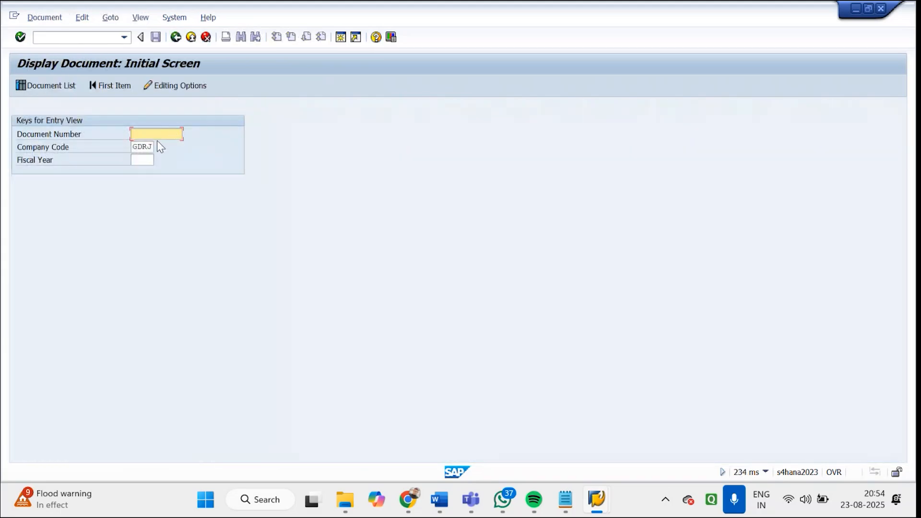
# Clear the company code in Display Document, and view the list of available company codes without choosing one
pyautogui.doubleClick(136, 146)
pyautogui.press('BackSpace')
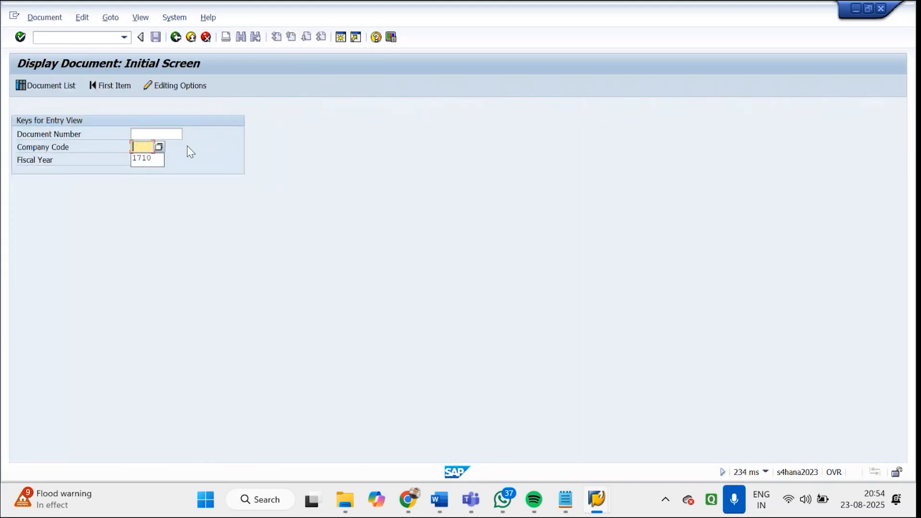
pyautogui.click(159, 147)
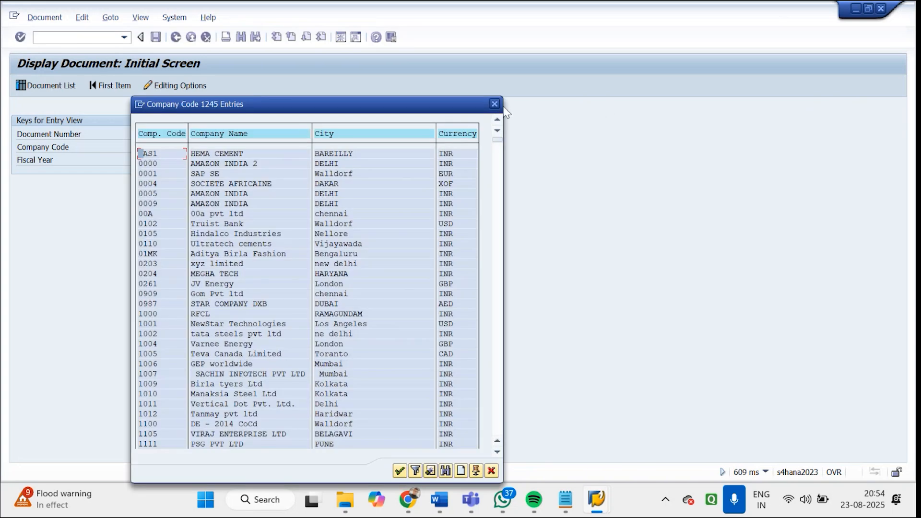
pyautogui.click(486, 104)
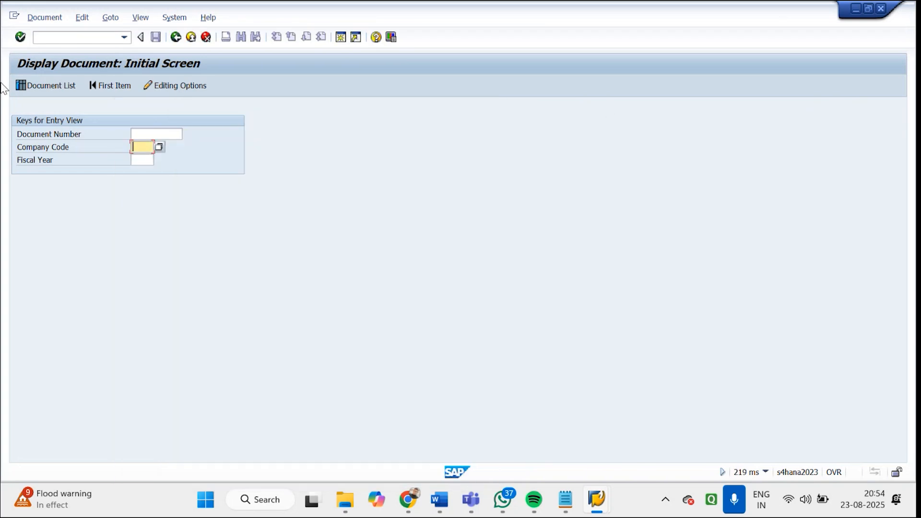